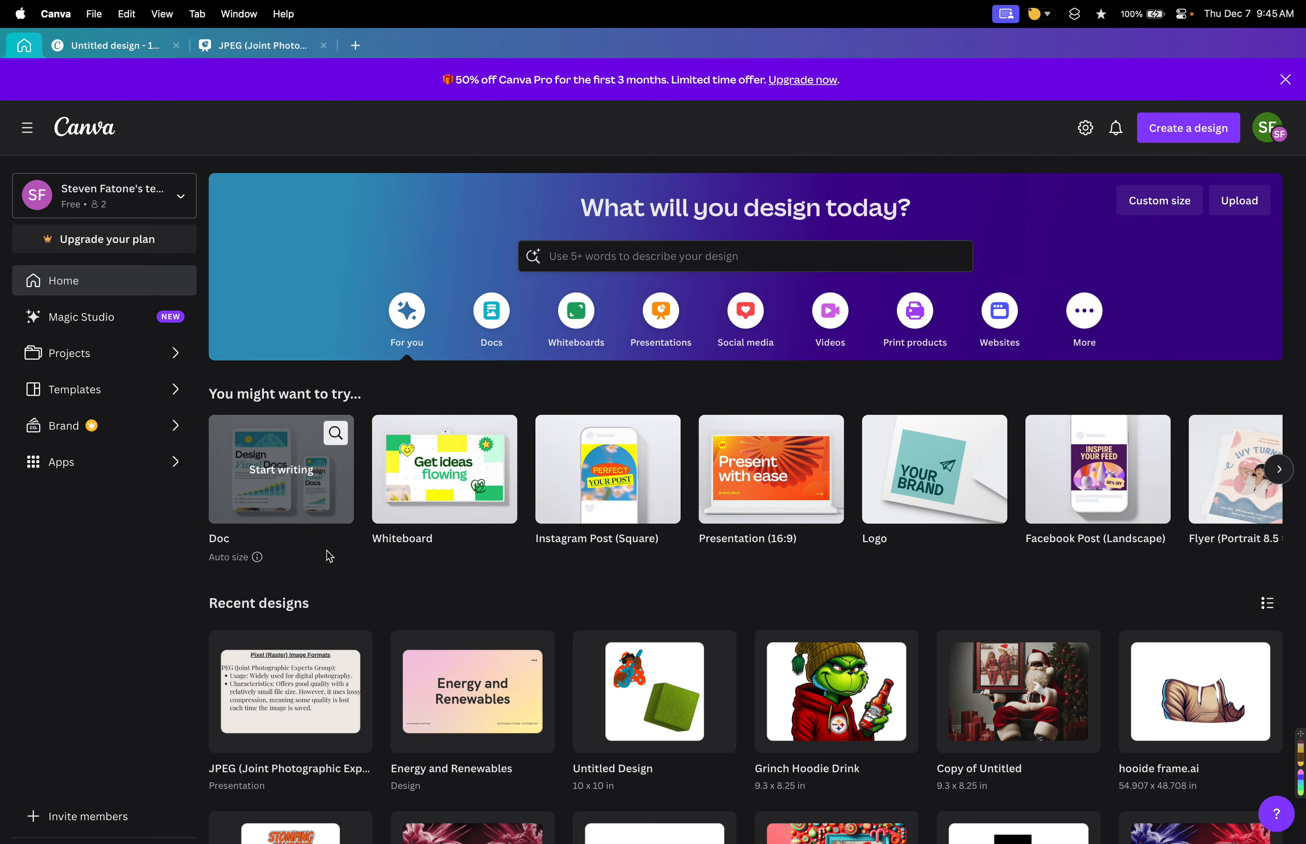
Browse the recent designs on the home page.
{"action": "scroll", "coordinate": [326, 547], "scroll_direction": "down", "scroll_amount": 2}
{"action": "scroll", "coordinate": [328, 556], "scroll_direction": "down", "scroll_amount": 3}
{"action": "scroll", "coordinate": [328, 556], "scroll_direction": "down", "scroll_amount": 10}
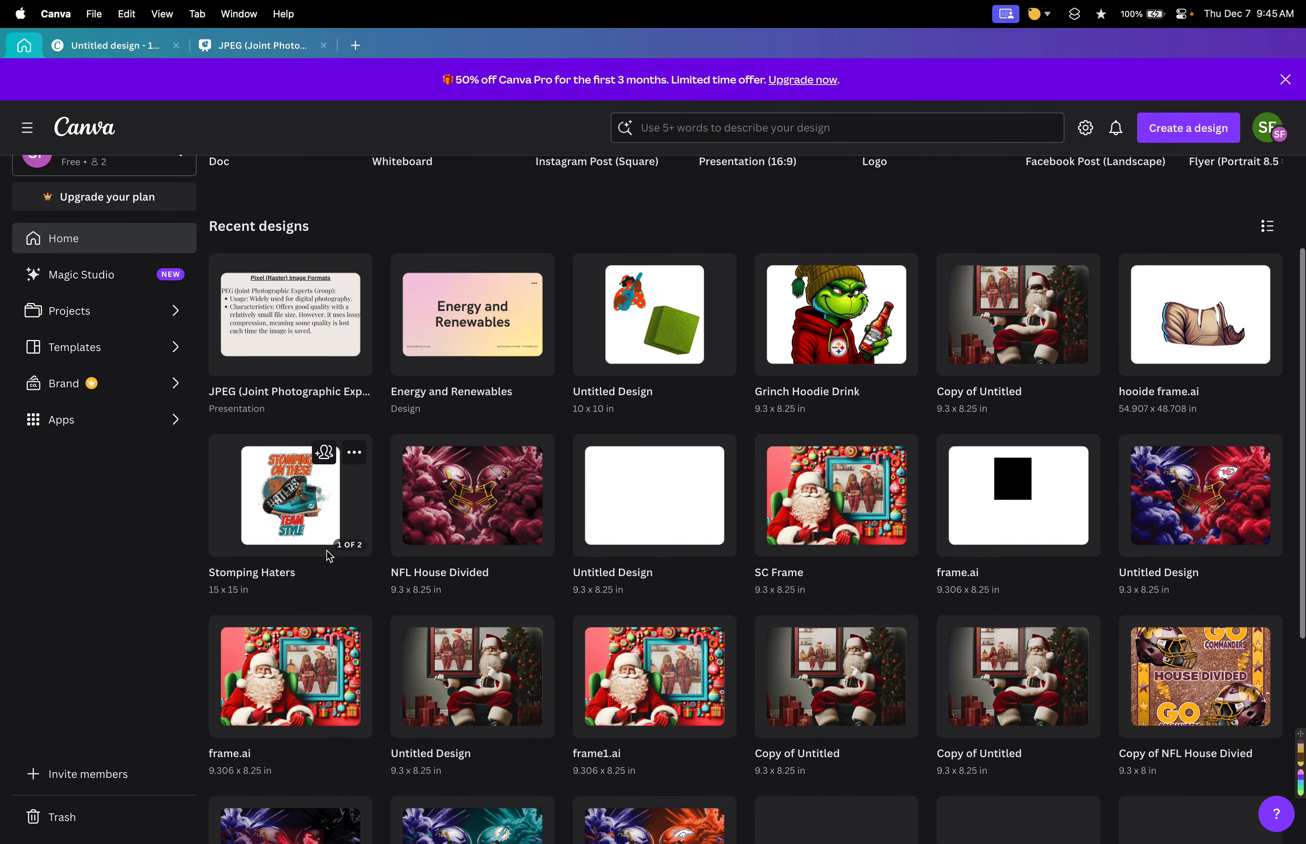
{"action": "scroll", "coordinate": [330, 553], "scroll_direction": "up", "scroll_amount": 11}
{"action": "scroll", "coordinate": [344, 407], "scroll_direction": "up", "scroll_amount": 4}
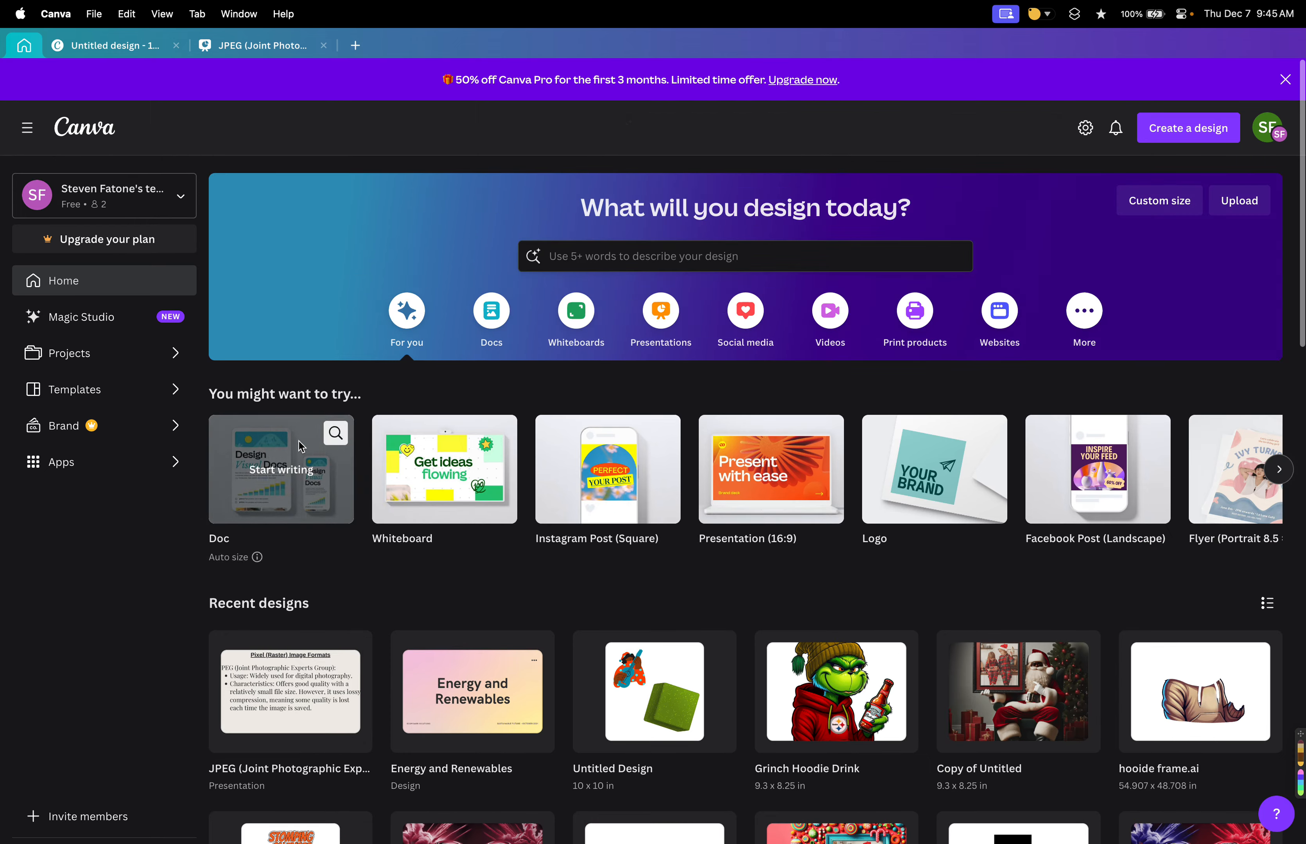
{"action": "scroll", "coordinate": [562, 466], "scroll_direction": "down", "scroll_amount": 15}
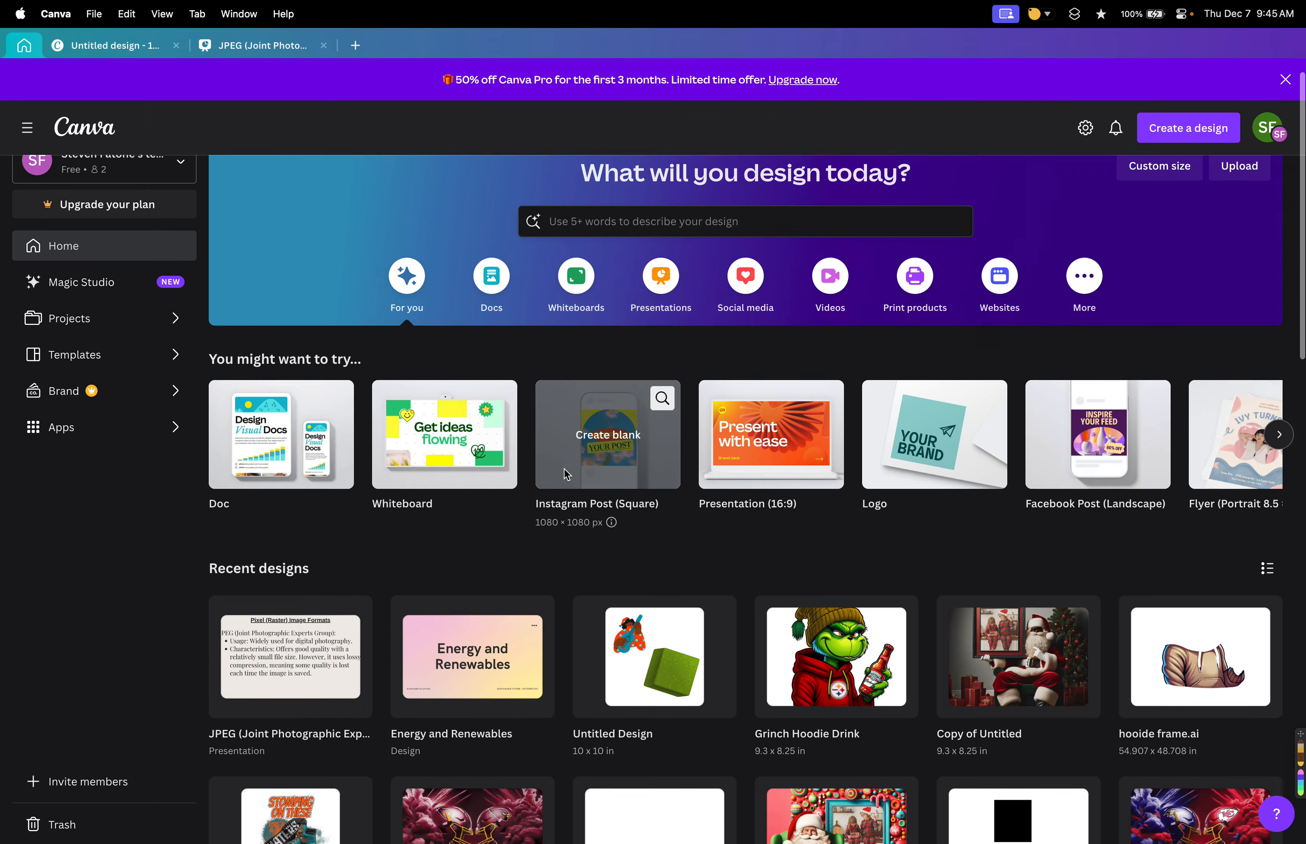
{"action": "scroll", "coordinate": [564, 471], "scroll_direction": "up", "scroll_amount": 15}
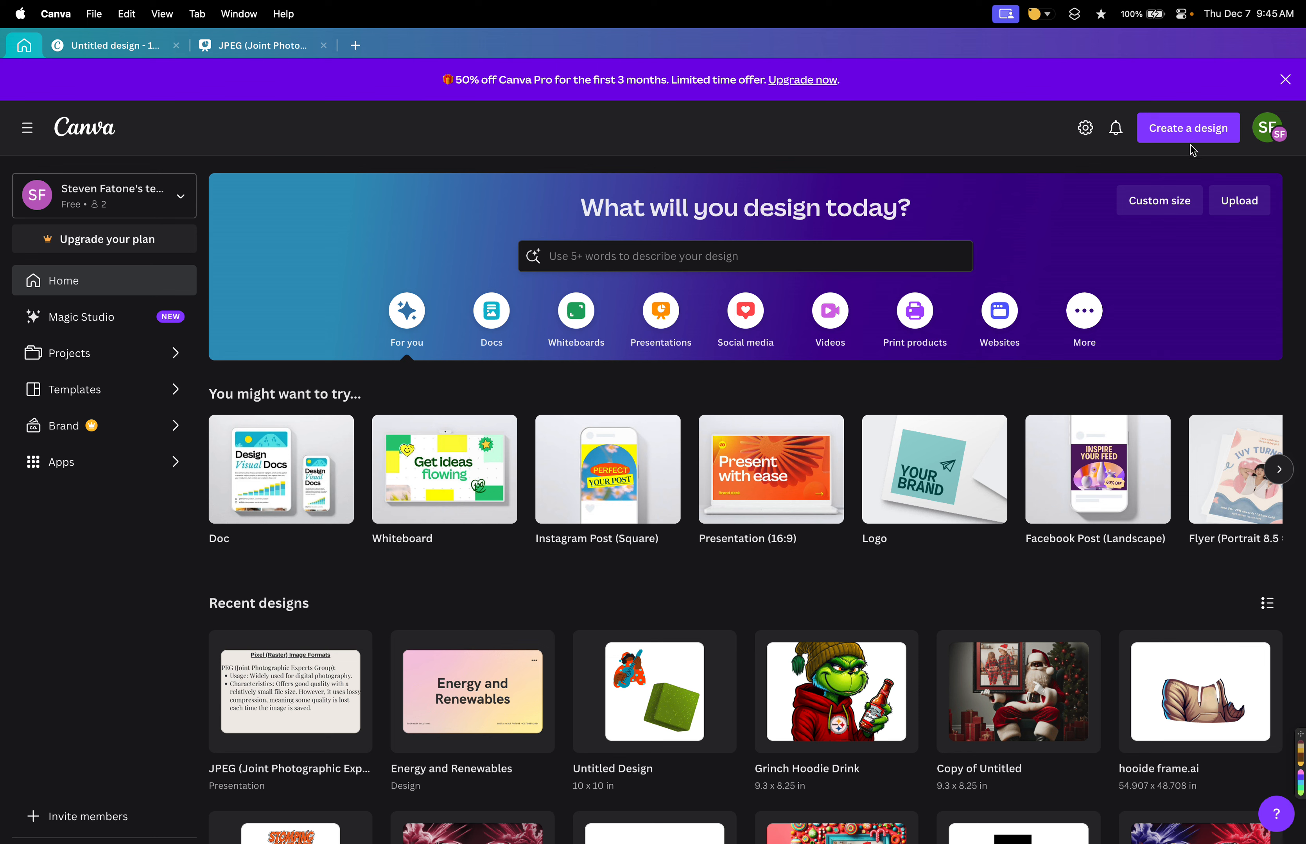
Start a custom-size design and set its unit to inches.
{"action": "left_click", "coordinate": [1191, 132]}
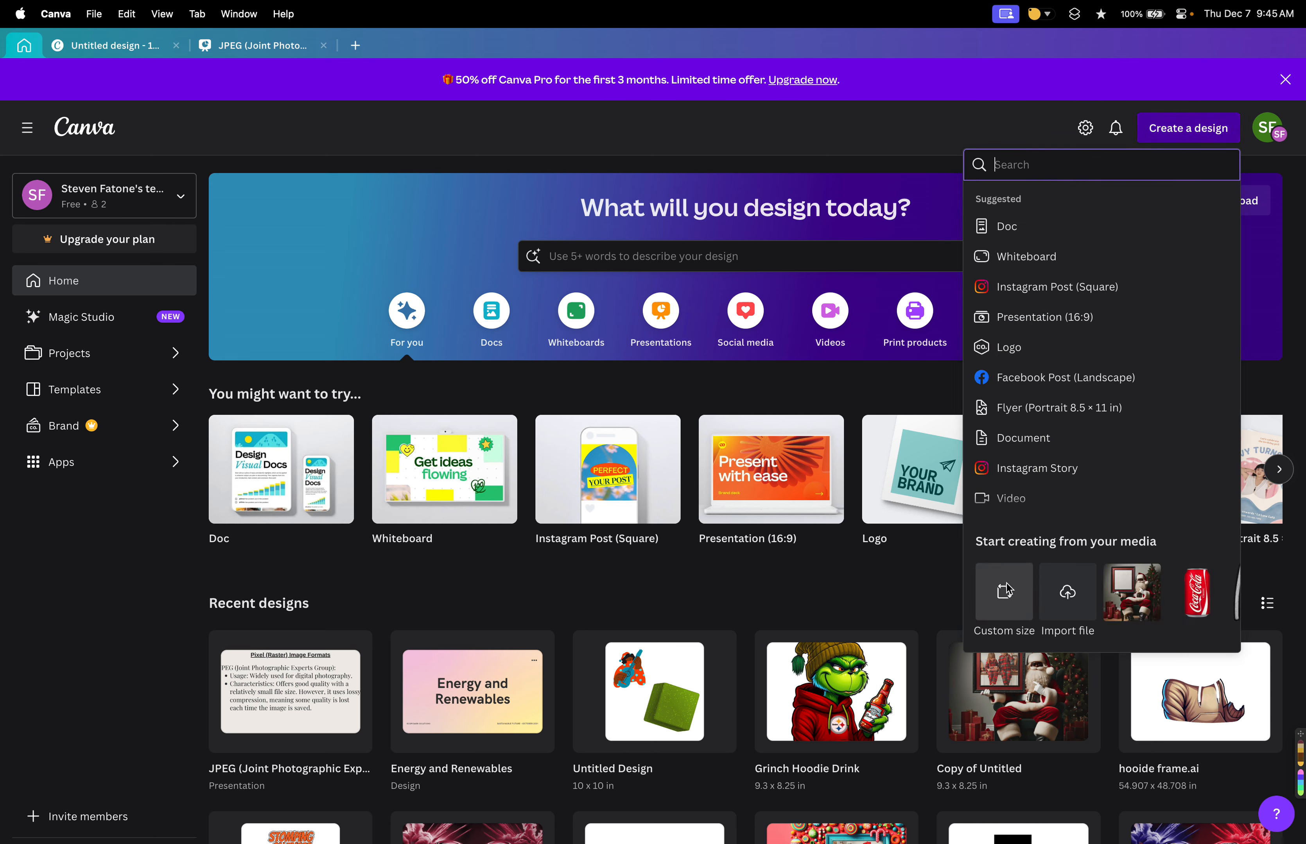
{"action": "left_click", "coordinate": [1007, 598]}
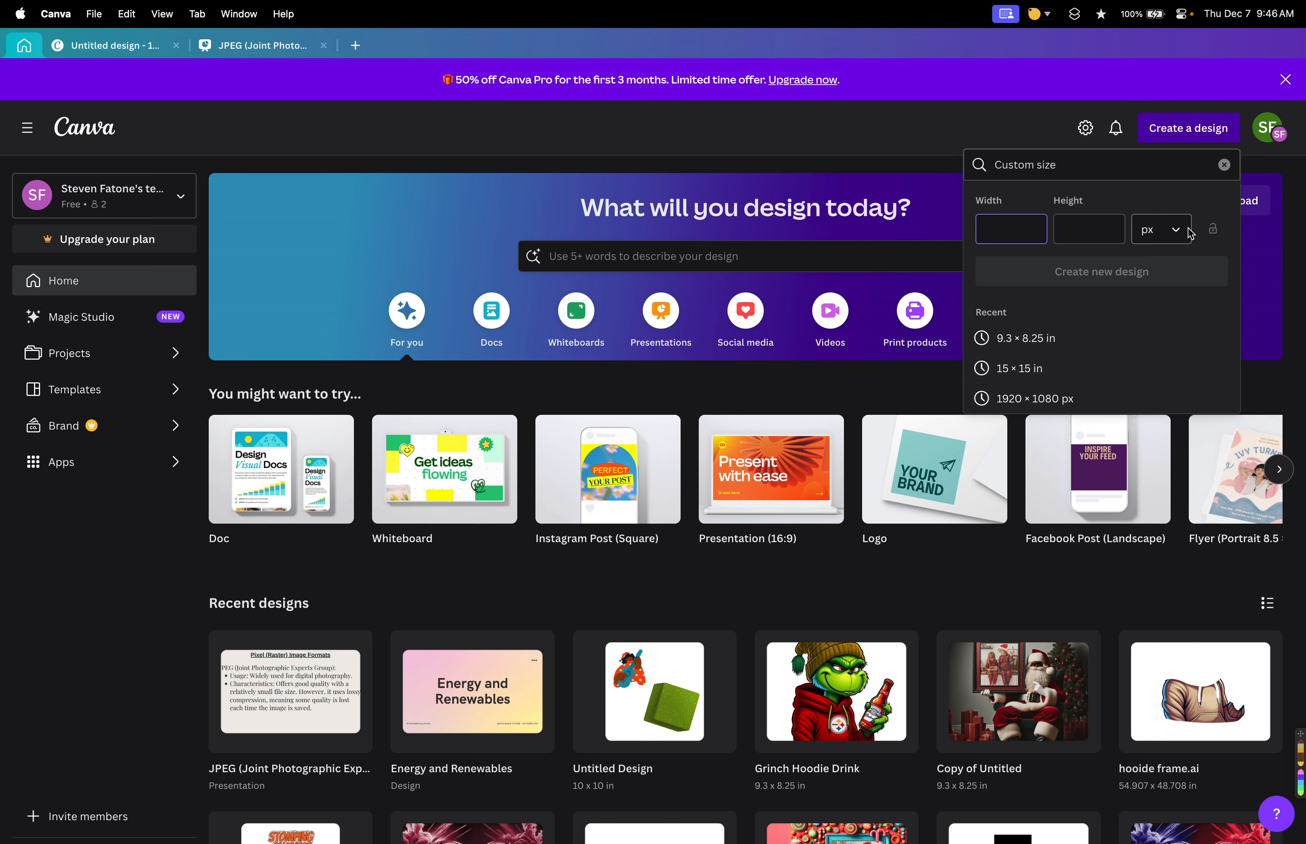
{"action": "left_click", "coordinate": [1170, 238]}
{"action": "left_click", "coordinate": [1141, 299]}
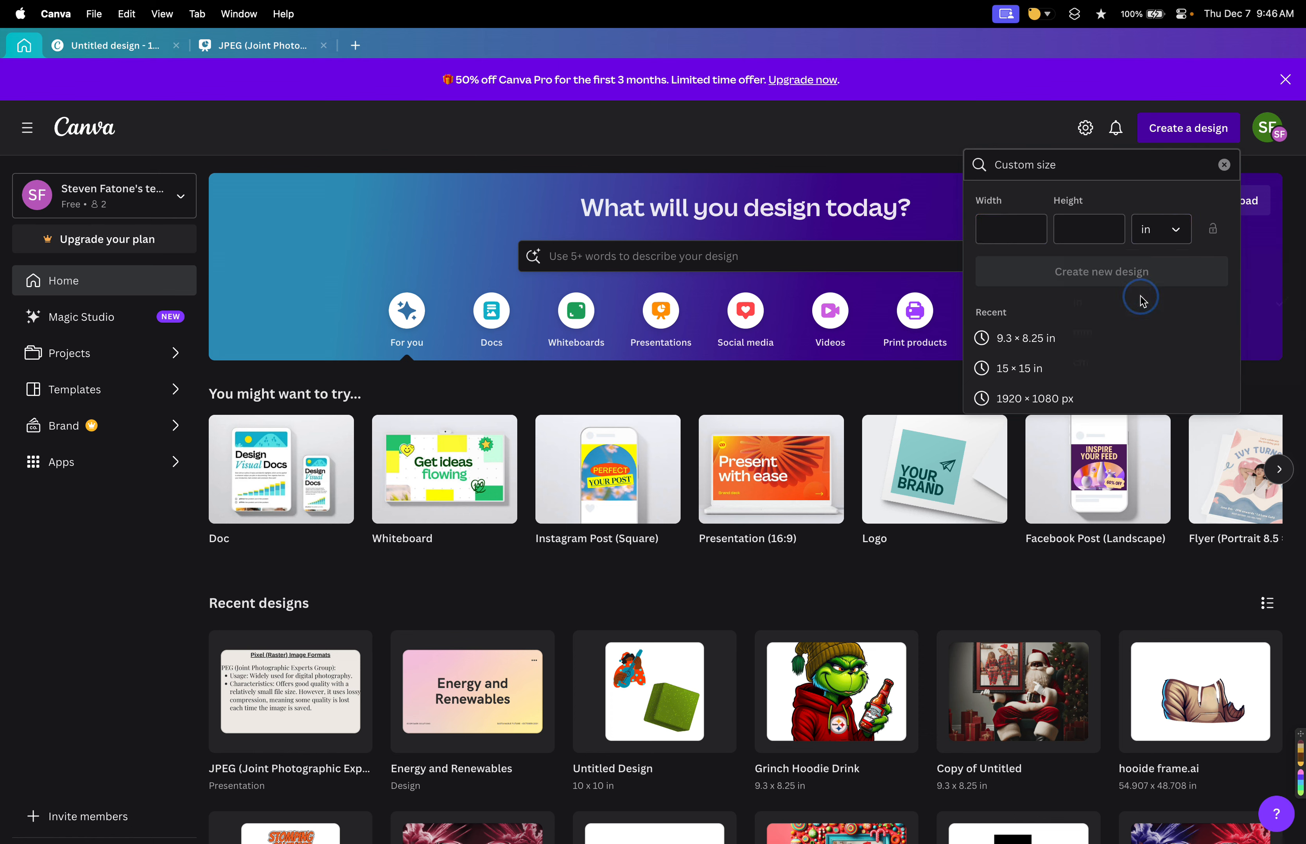
{"action": "left_click", "coordinate": [1157, 229]}
{"action": "left_click", "coordinate": [1142, 273]}
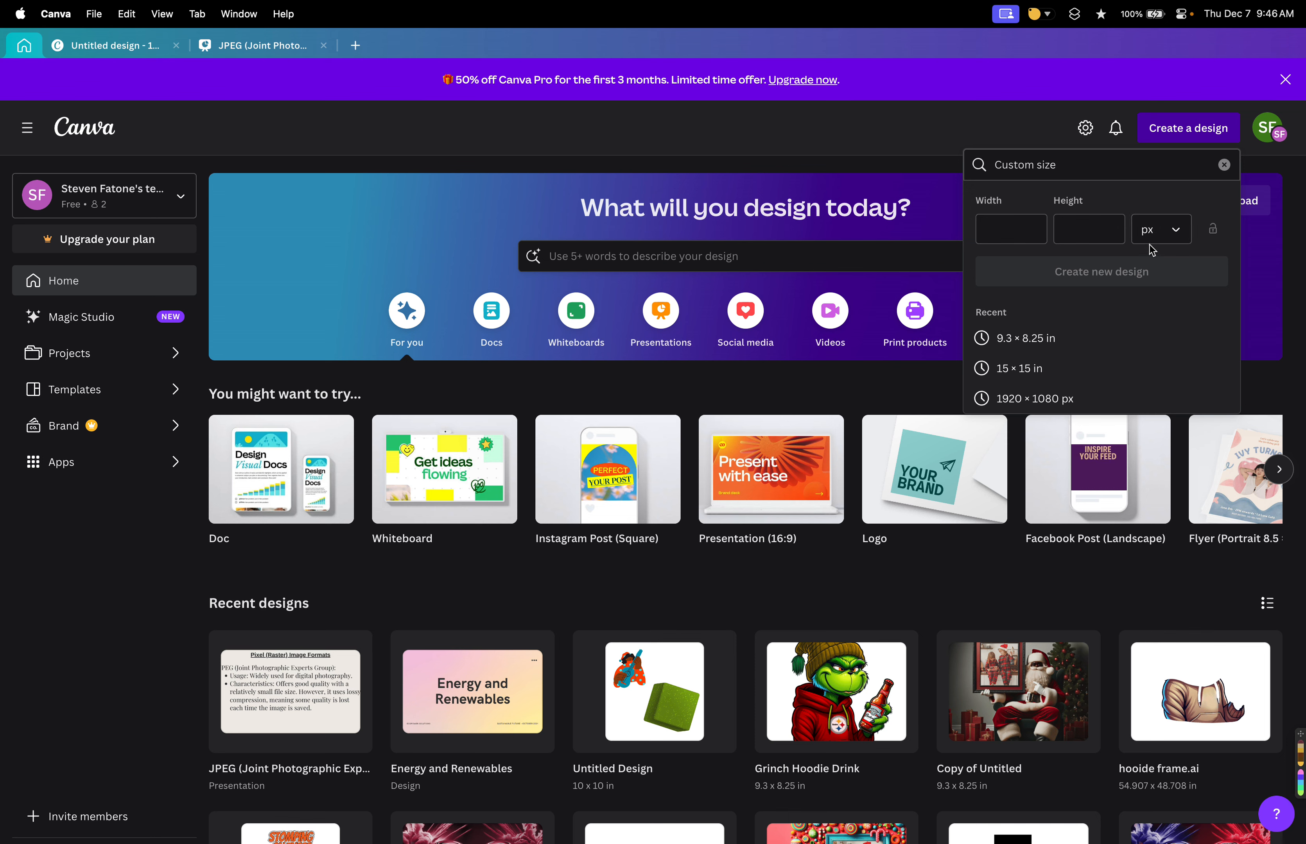
{"action": "left_click", "coordinate": [1157, 229]}
{"action": "left_click", "coordinate": [1150, 303]}
{"action": "left_click", "coordinate": [1156, 228]}
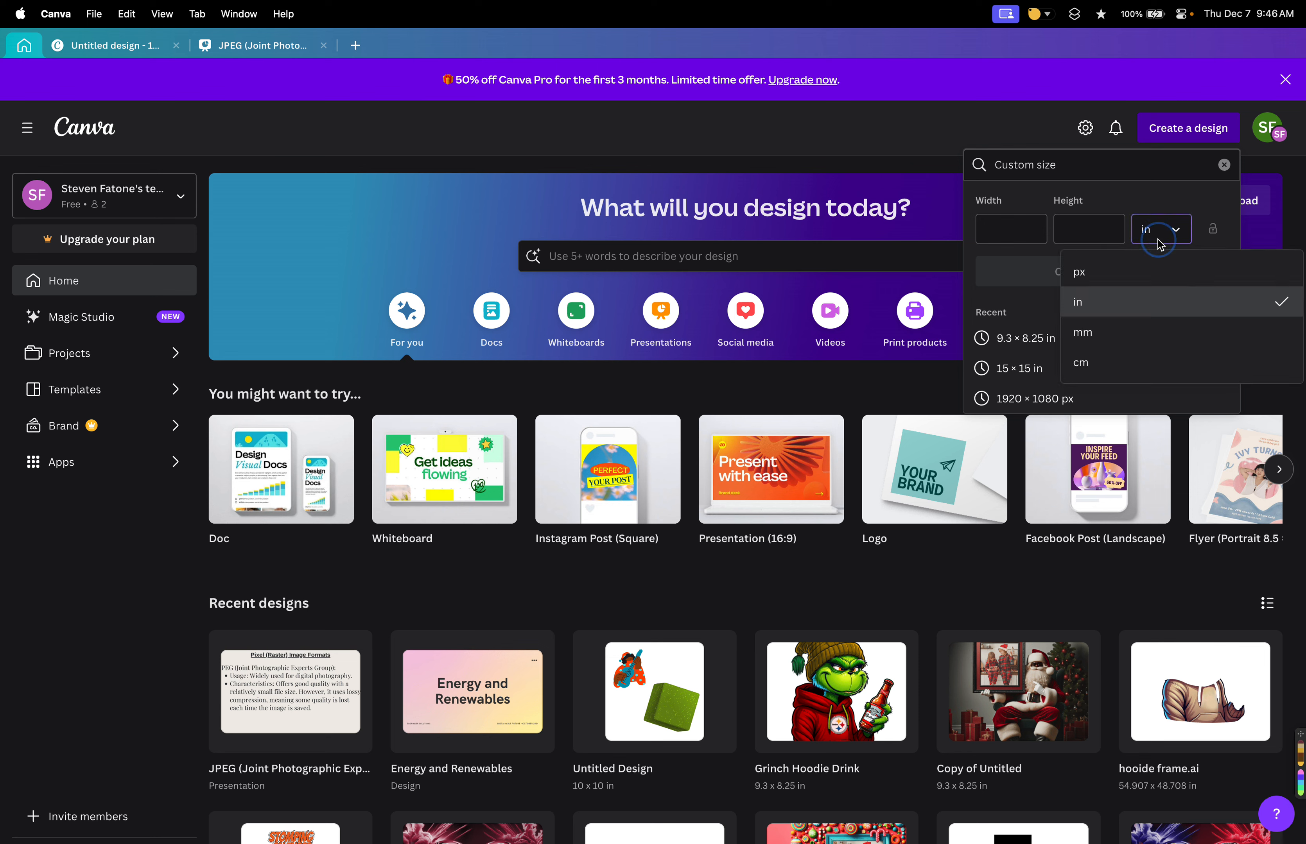
{"action": "left_click", "coordinate": [1144, 332]}
{"action": "left_click", "coordinate": [1152, 228]}
{"action": "left_click", "coordinate": [1148, 338]}
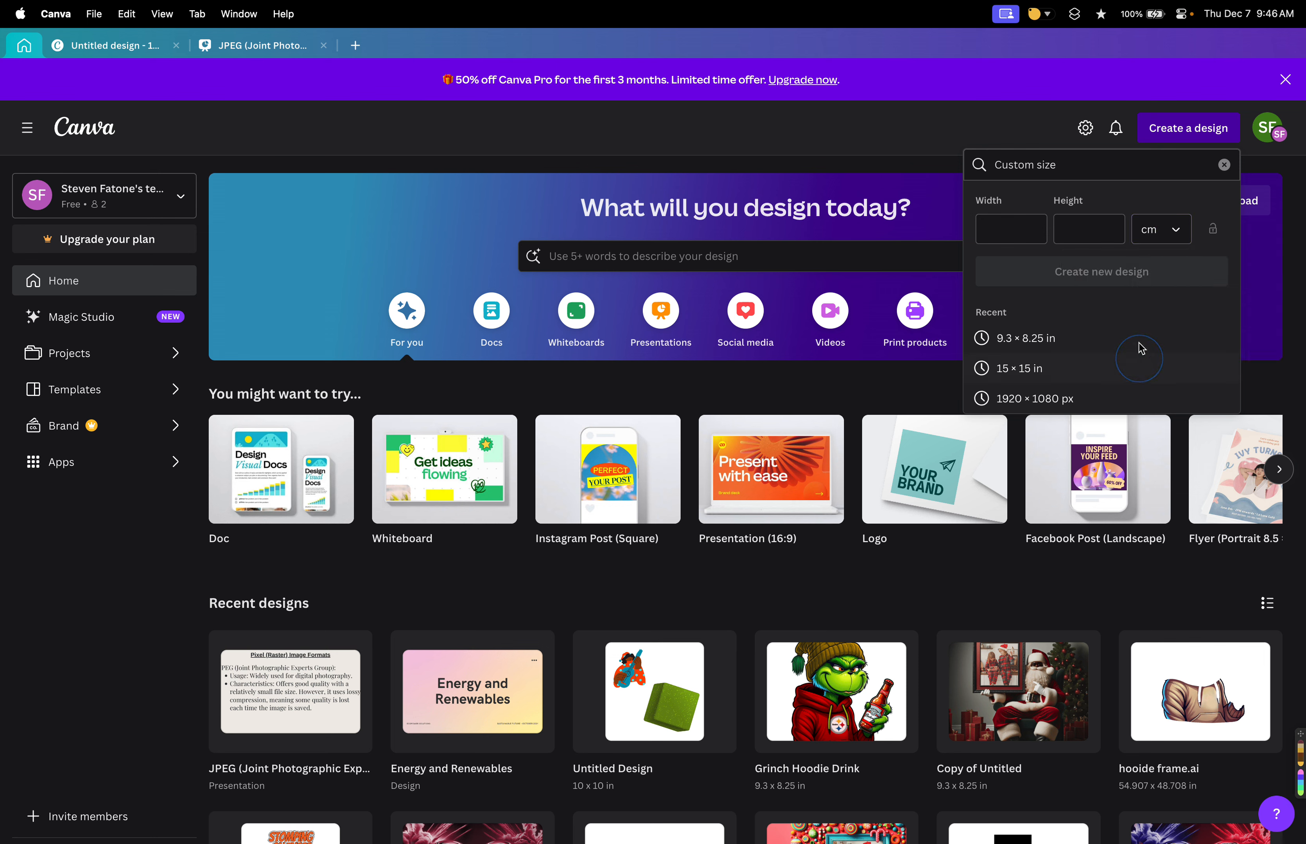
{"action": "left_click", "coordinate": [1156, 229]}
{"action": "left_click", "coordinate": [1150, 301]}
Create a new design 9.3 in wide and 8.25 in high.
{"action": "left_click", "coordinate": [1025, 237]}
{"action": "left_click", "coordinate": [1107, 233]}
{"action": "type", "text": "9."}
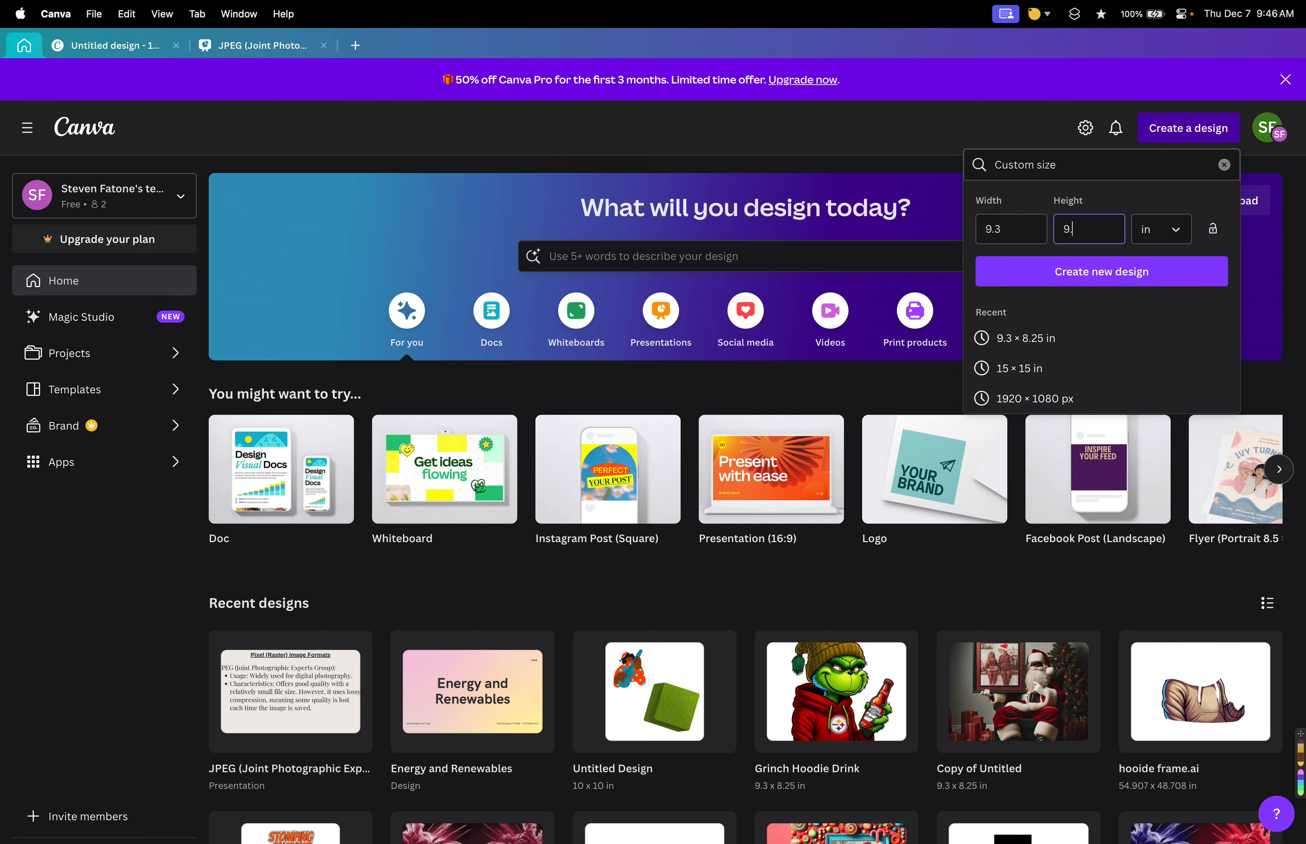
{"action": "key", "text": "BackSpace"}
{"action": "type", "text": "8.3"}
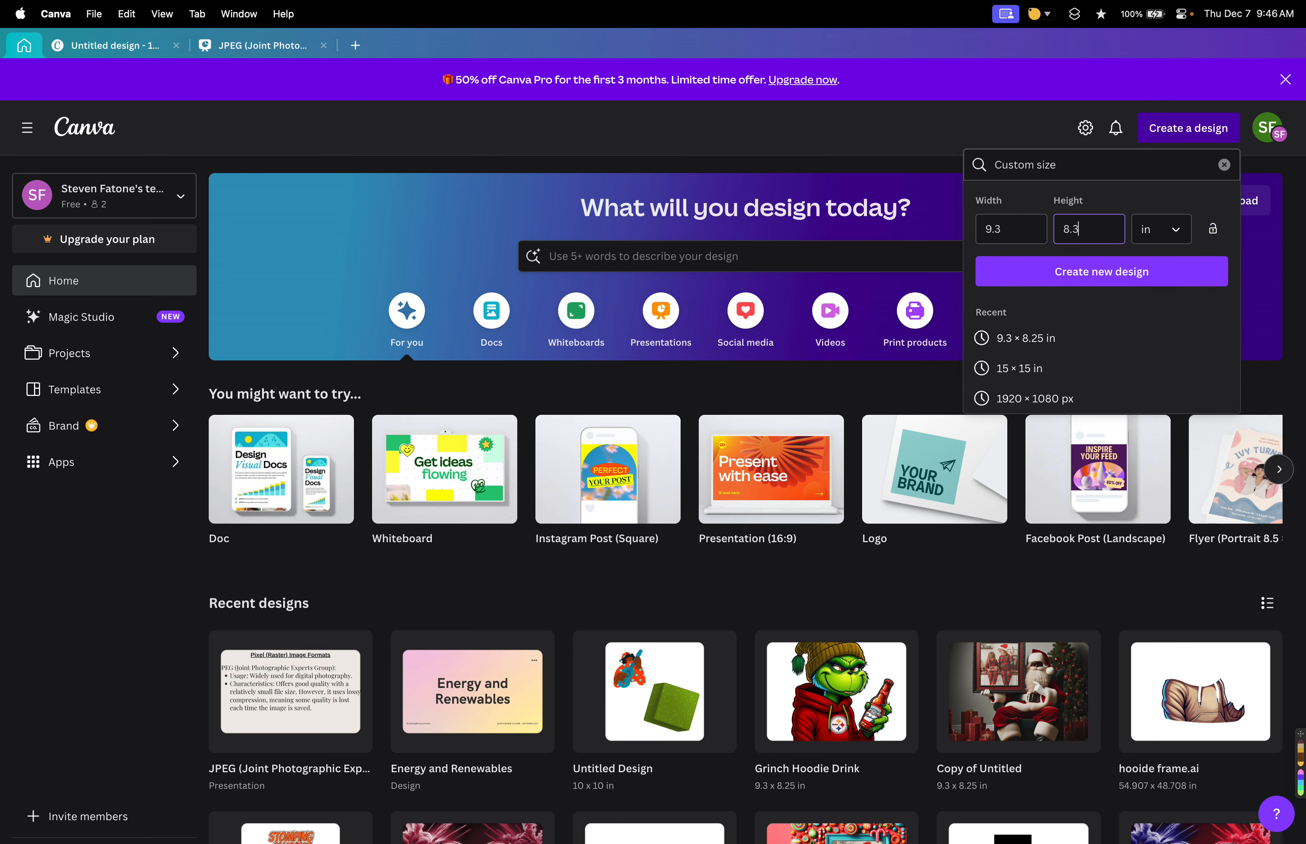
{"action": "left_click", "coordinate": [1113, 277]}
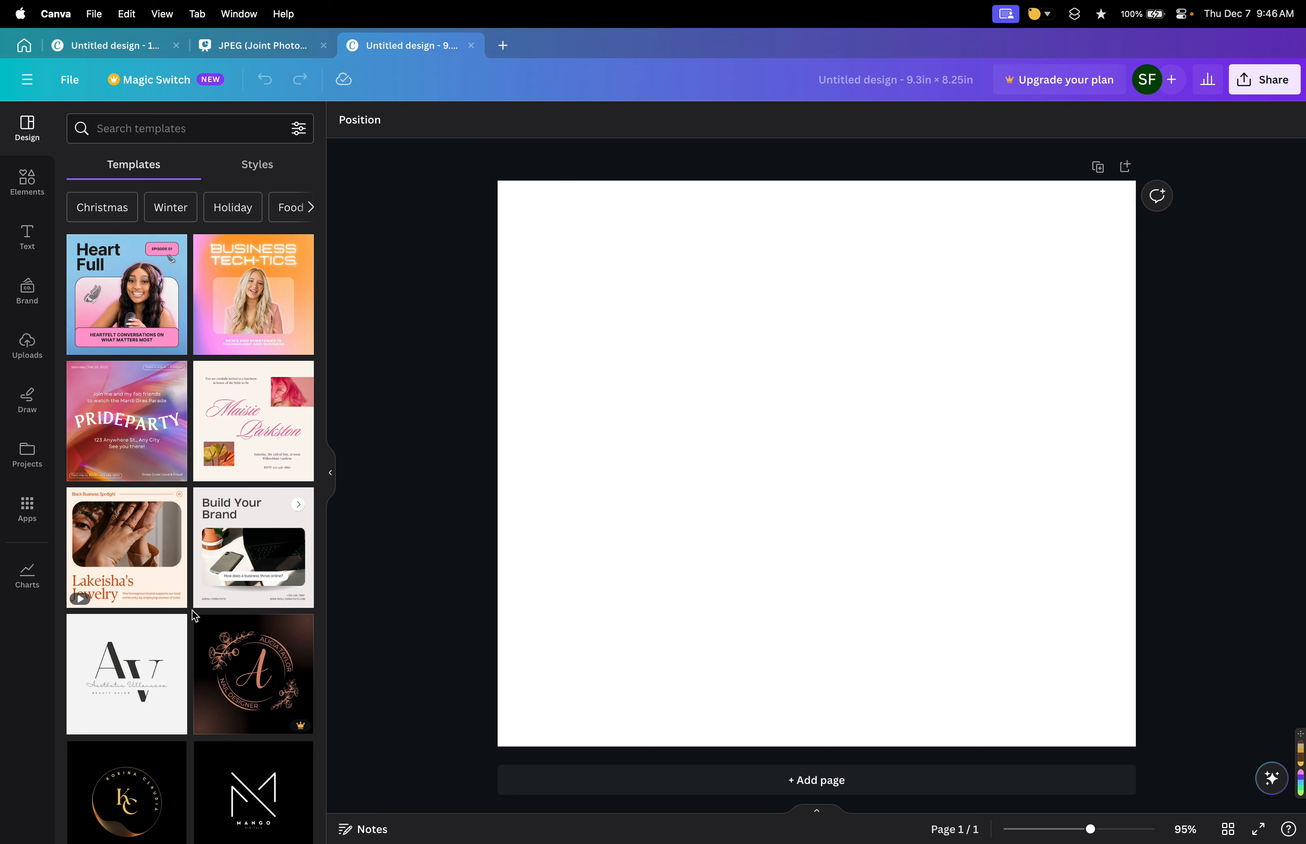
Browse the design templates and the elements library.
{"action": "scroll", "coordinate": [211, 581], "scroll_direction": "down", "scroll_amount": 10}
{"action": "scroll", "coordinate": [211, 555], "scroll_direction": "down", "scroll_amount": 6}
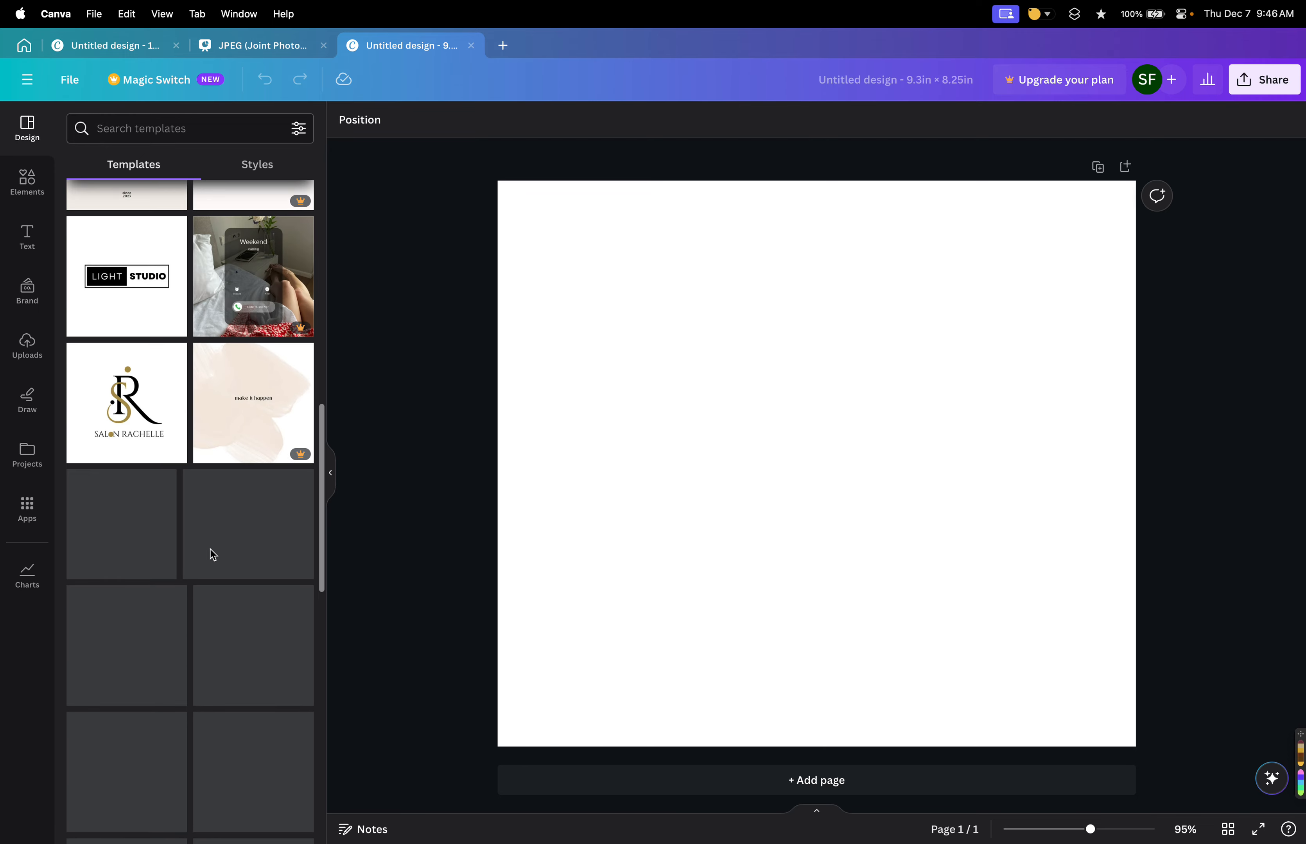
{"action": "scroll", "coordinate": [210, 555], "scroll_direction": "up", "scroll_amount": 13}
{"action": "scroll", "coordinate": [214, 561], "scroll_direction": "up", "scroll_amount": 5}
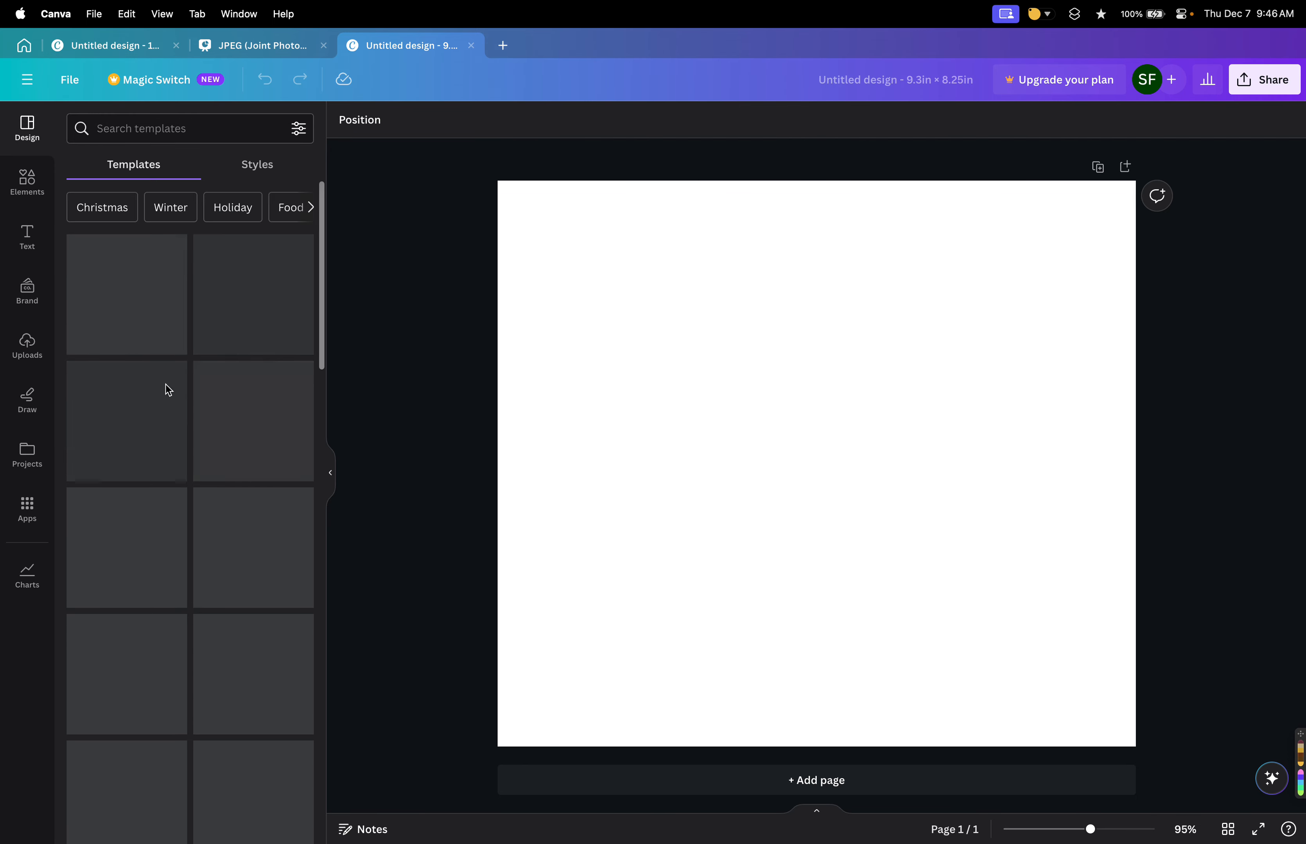
{"action": "left_click", "coordinate": [28, 181]}
{"action": "scroll", "coordinate": [198, 436], "scroll_direction": "down", "scroll_amount": 8}
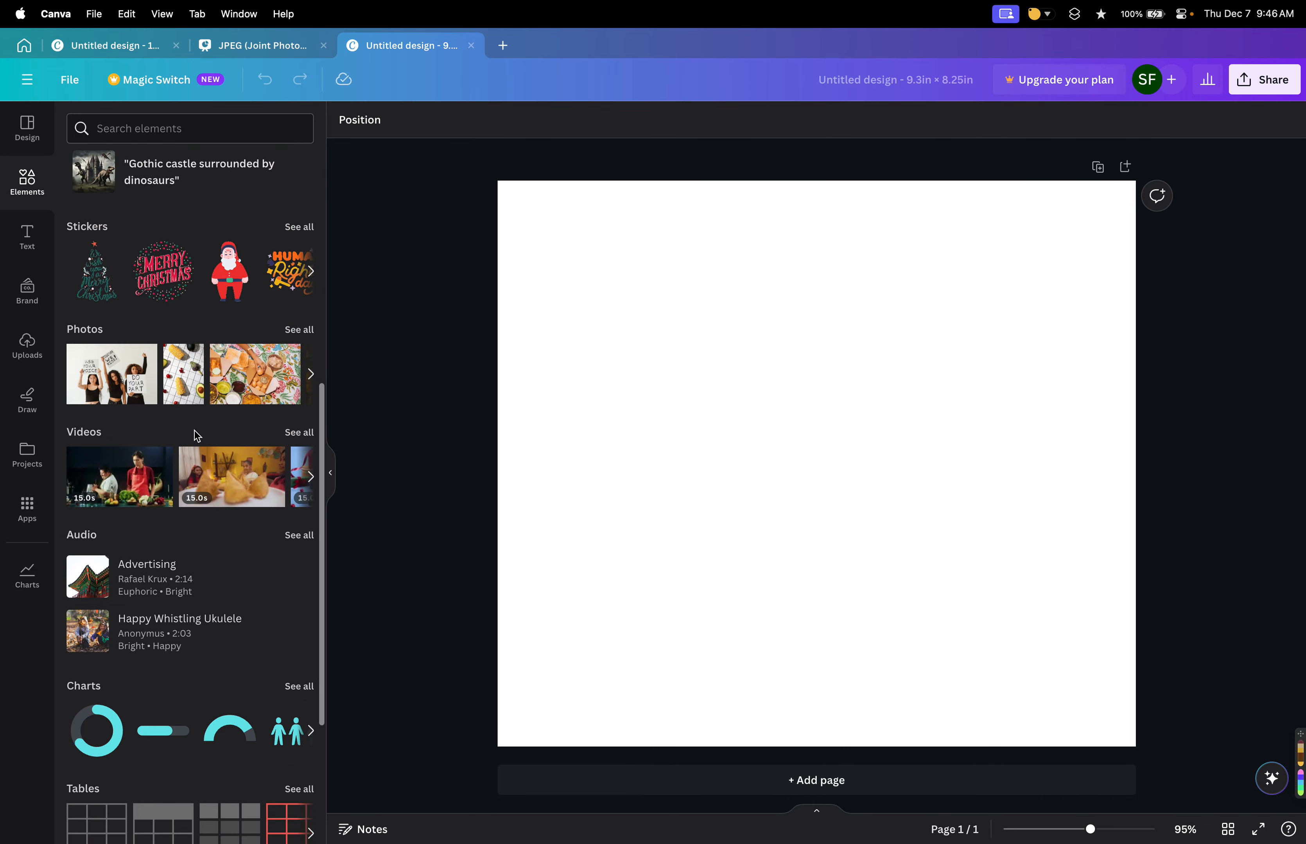
{"action": "scroll", "coordinate": [198, 436], "scroll_direction": "down", "scroll_amount": 3}
{"action": "scroll", "coordinate": [197, 436], "scroll_direction": "up", "scroll_amount": 11}
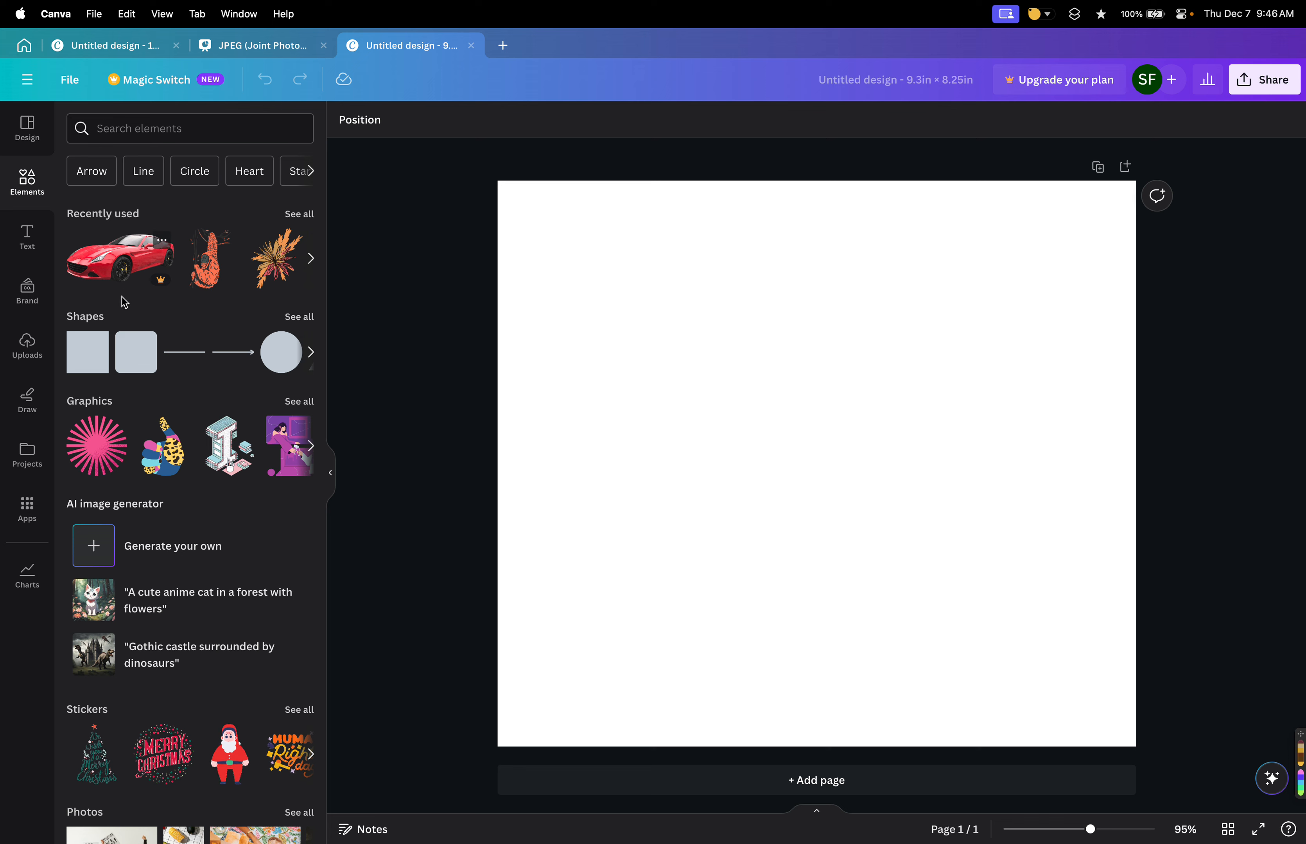
Add the recently used red car graphic to the page and delete it.
{"action": "left_click", "coordinate": [123, 267]}
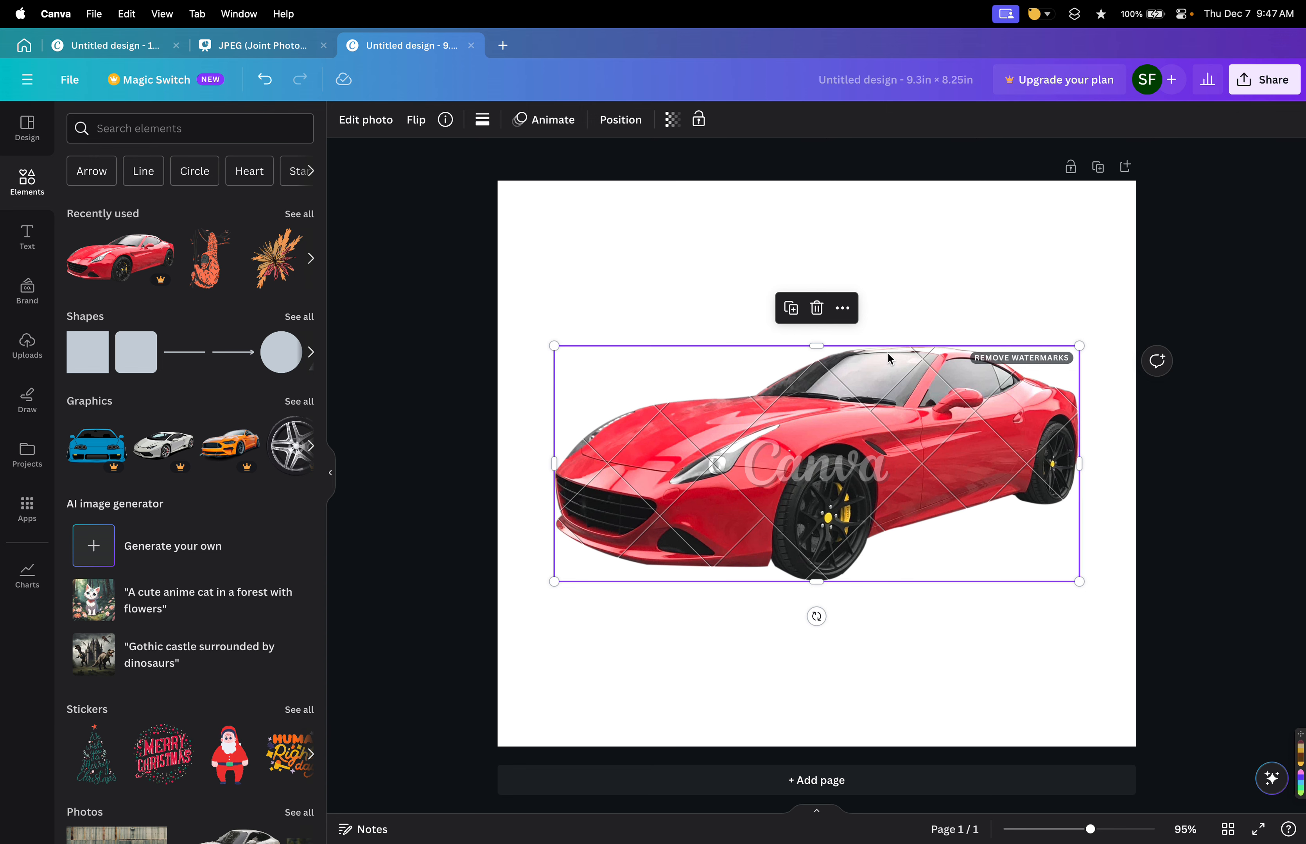
{"action": "left_click", "coordinate": [815, 309]}
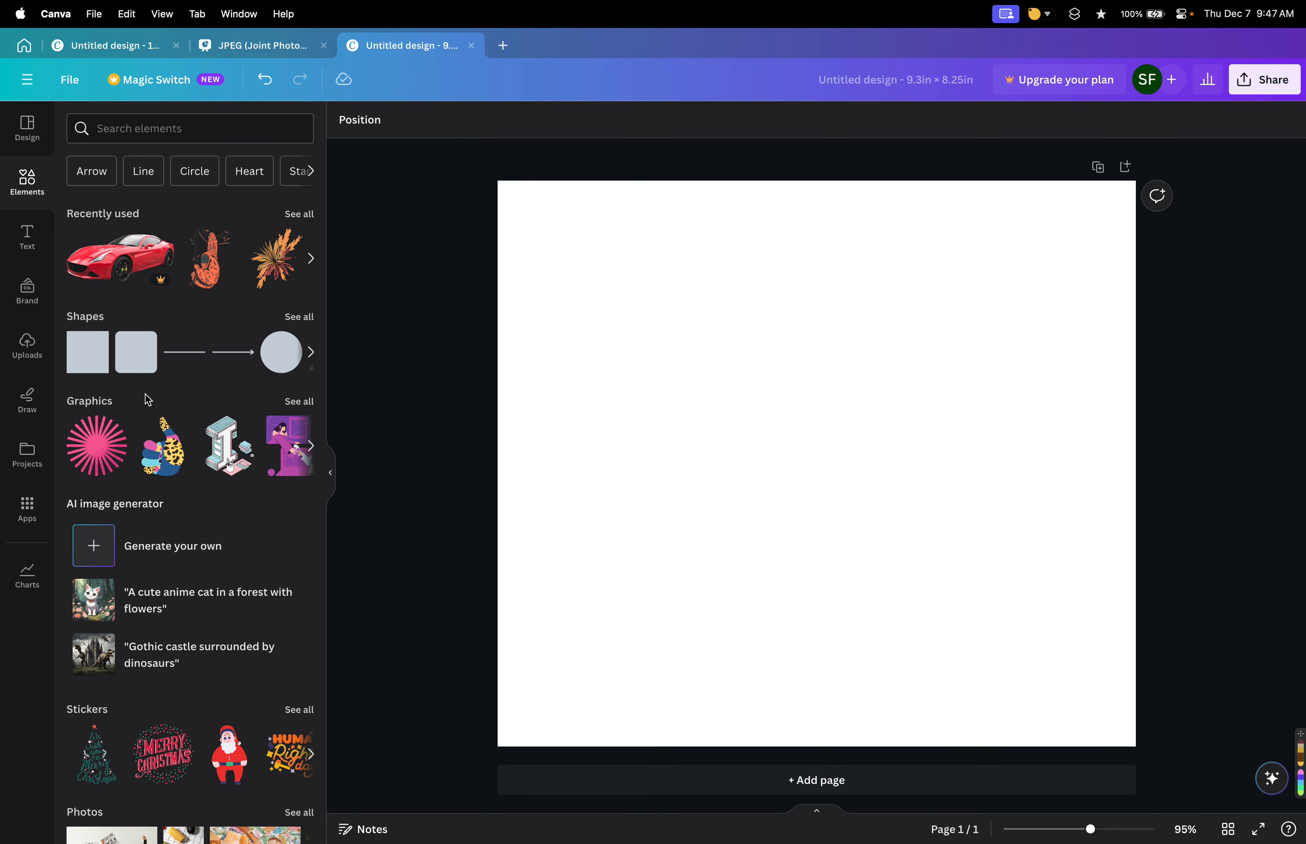
Browse the element categories in the elements library.
{"action": "scroll", "coordinate": [147, 400], "scroll_direction": "down", "scroll_amount": 2}
{"action": "scroll", "coordinate": [160, 381], "scroll_direction": "down", "scroll_amount": 8}
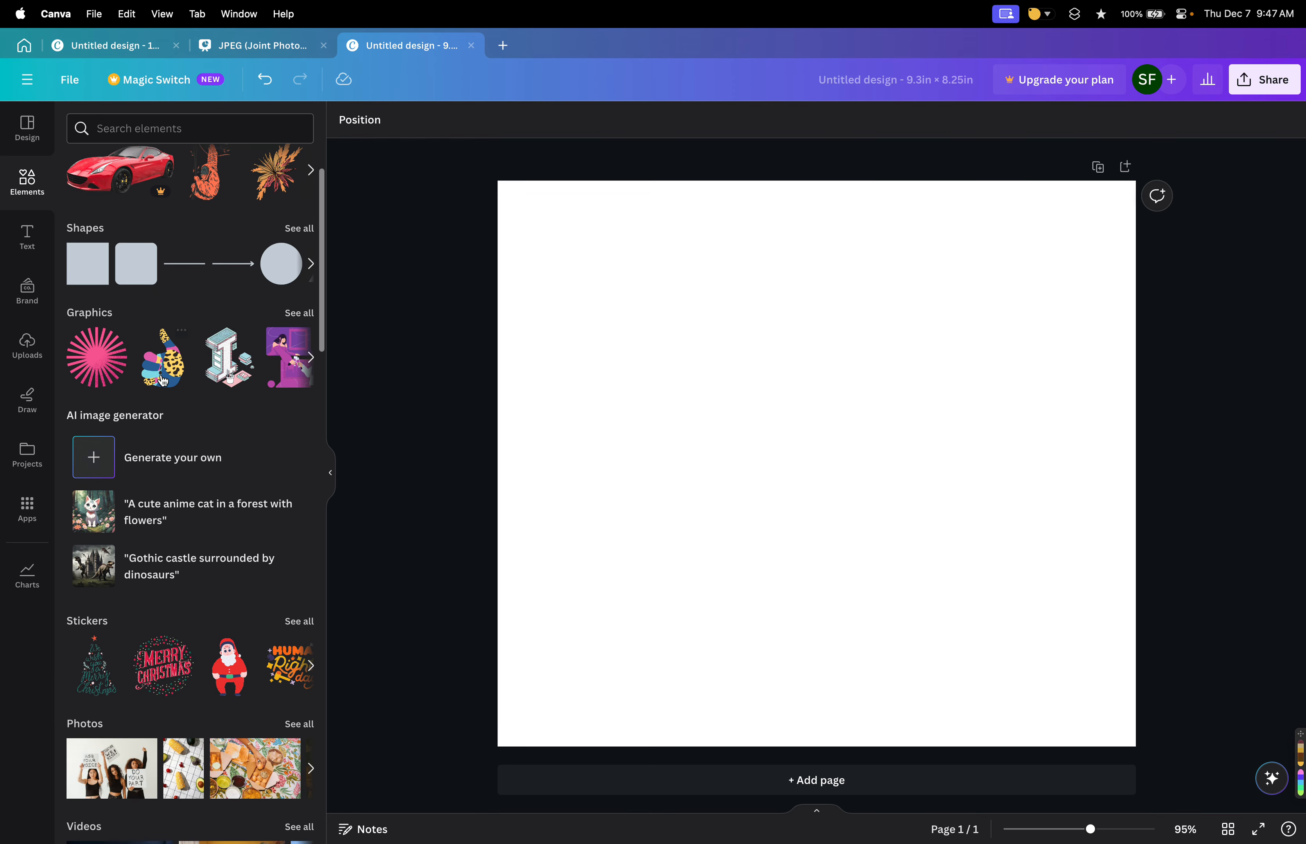
{"action": "scroll", "coordinate": [165, 380], "scroll_direction": "up", "scroll_amount": 1}
{"action": "scroll", "coordinate": [239, 392], "scroll_direction": "down", "scroll_amount": 5}
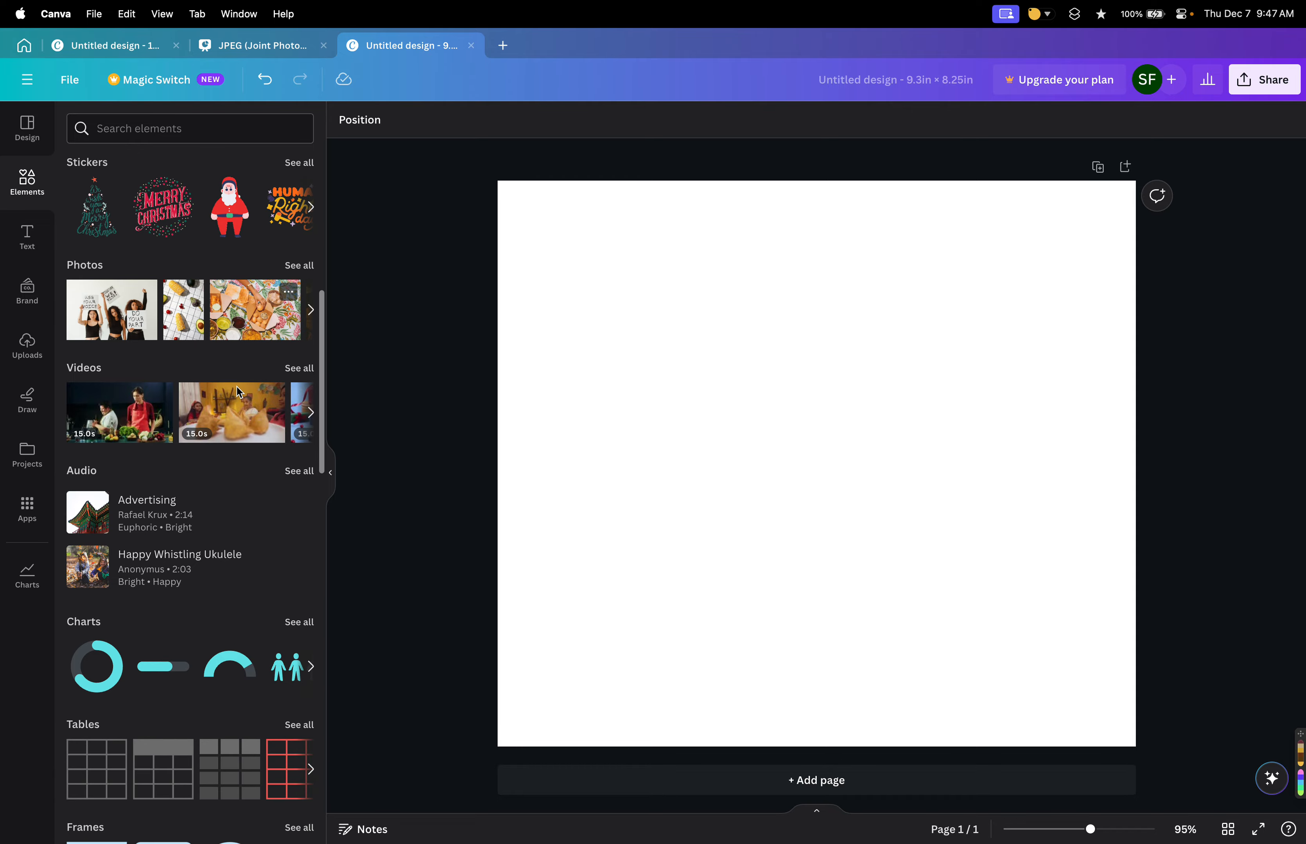
{"action": "scroll", "coordinate": [240, 392], "scroll_direction": "down", "scroll_amount": 9}
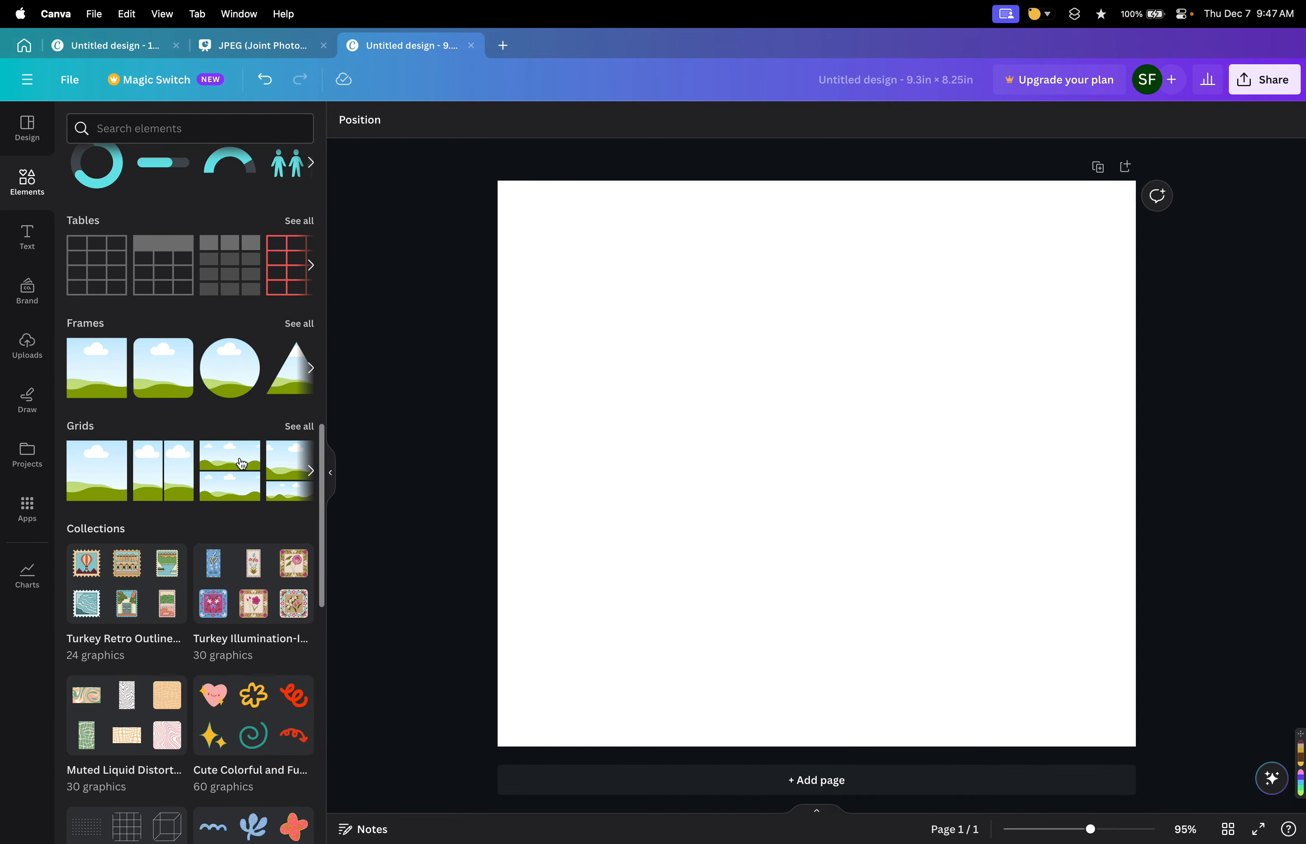
{"action": "scroll", "coordinate": [239, 492], "scroll_direction": "up", "scroll_amount": 10}
{"action": "scroll", "coordinate": [239, 493], "scroll_direction": "down", "scroll_amount": 10}
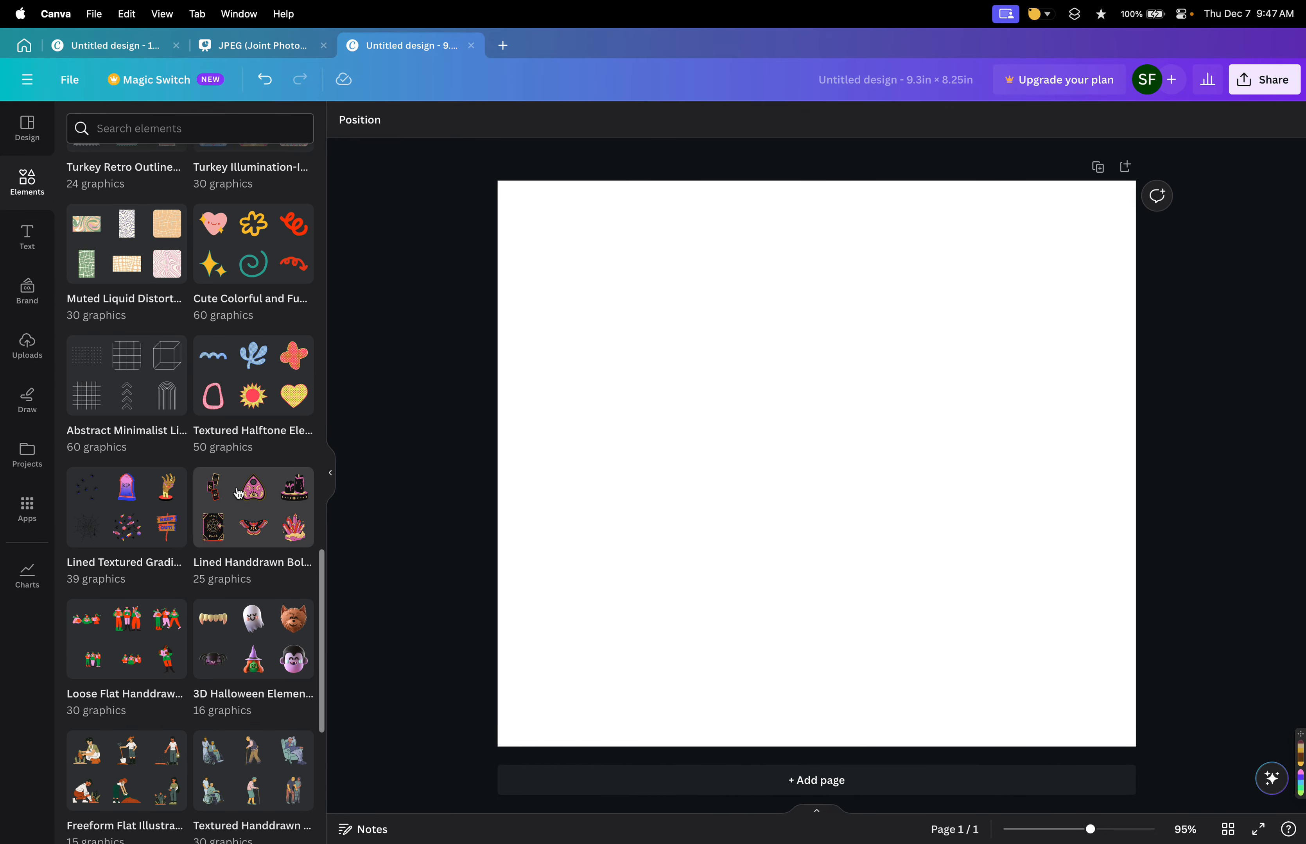
{"action": "scroll", "coordinate": [239, 493], "scroll_direction": "up", "scroll_amount": 15}
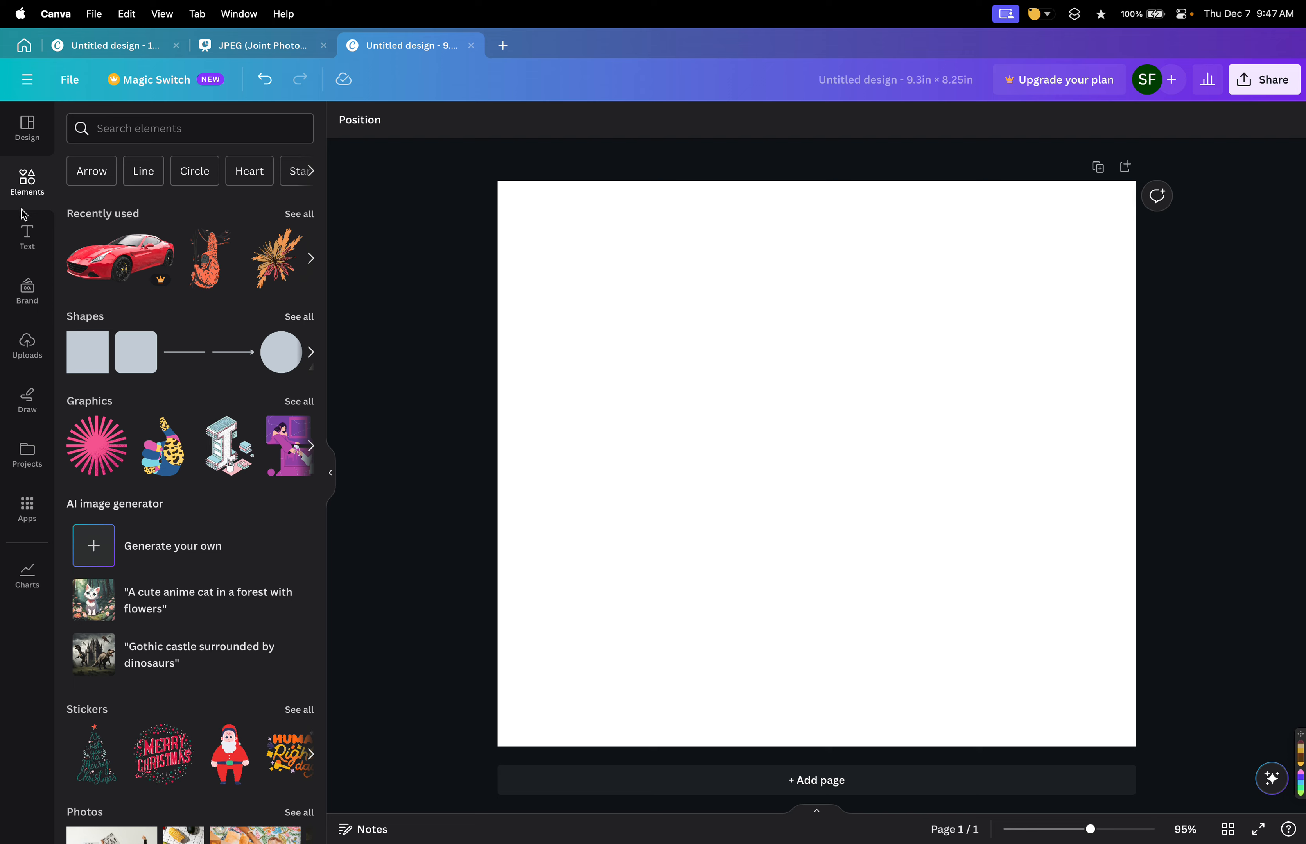
Open the text options and browse the font combinations.
{"action": "left_click", "coordinate": [27, 236]}
{"action": "scroll", "coordinate": [227, 602], "scroll_direction": "down", "scroll_amount": 12}
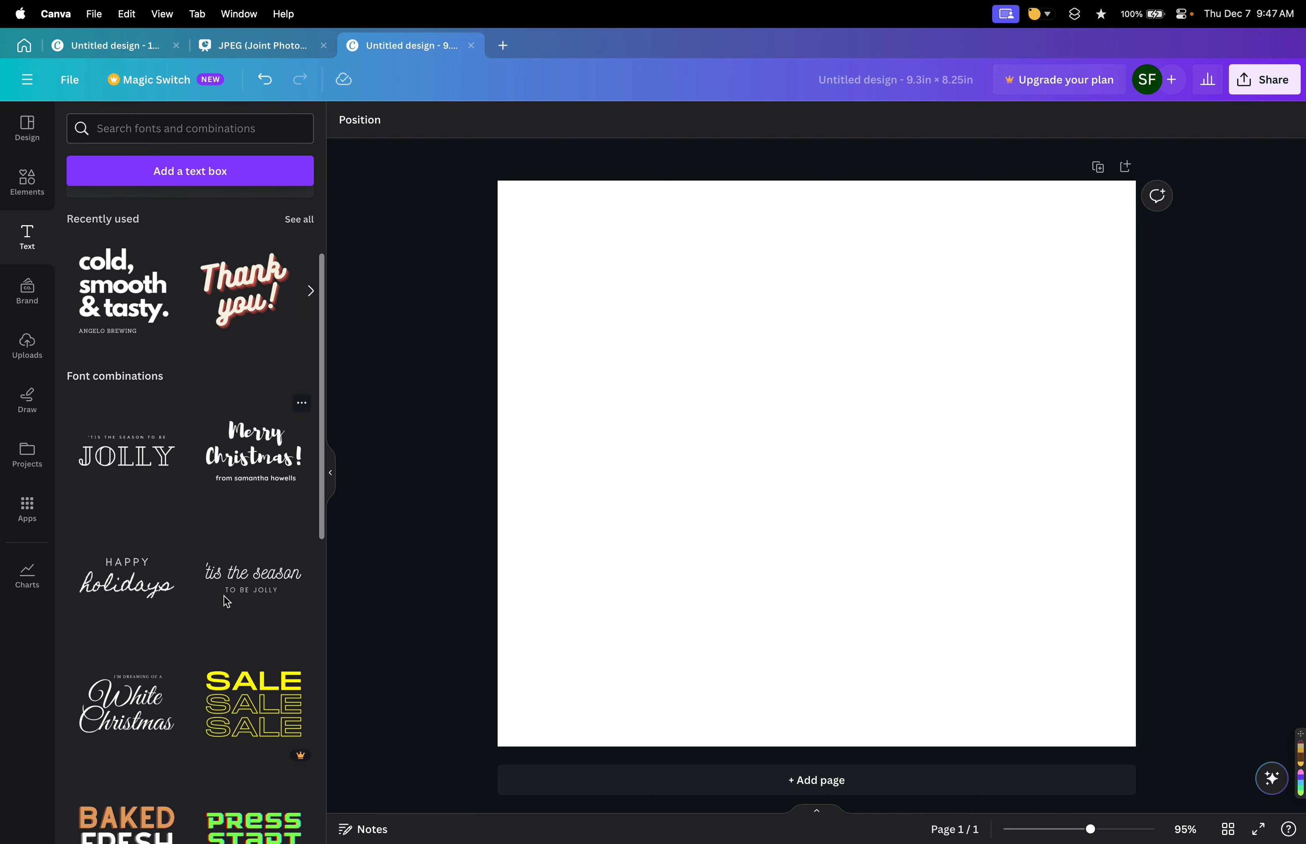
{"action": "scroll", "coordinate": [227, 602], "scroll_direction": "down", "scroll_amount": 2}
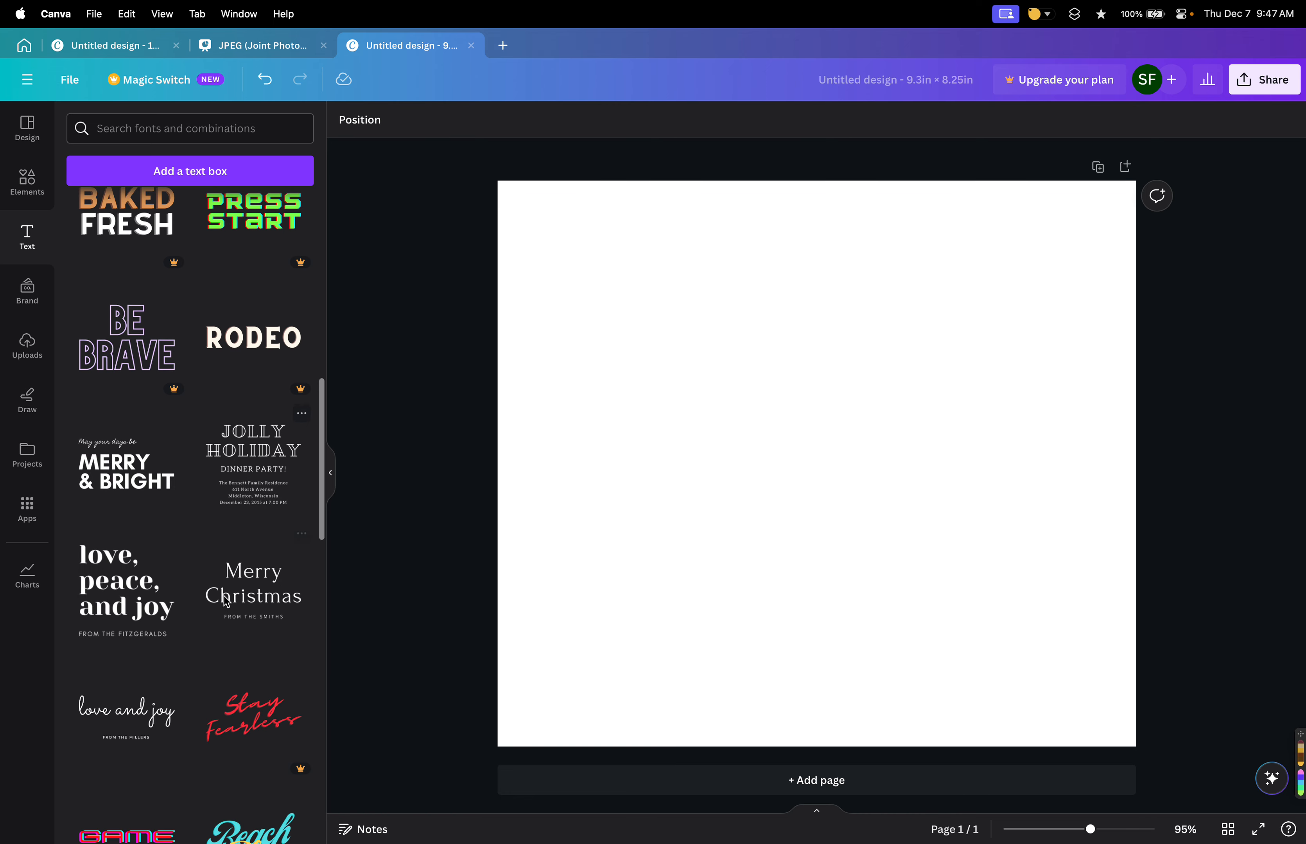
{"action": "scroll", "coordinate": [227, 601], "scroll_direction": "up", "scroll_amount": 6}
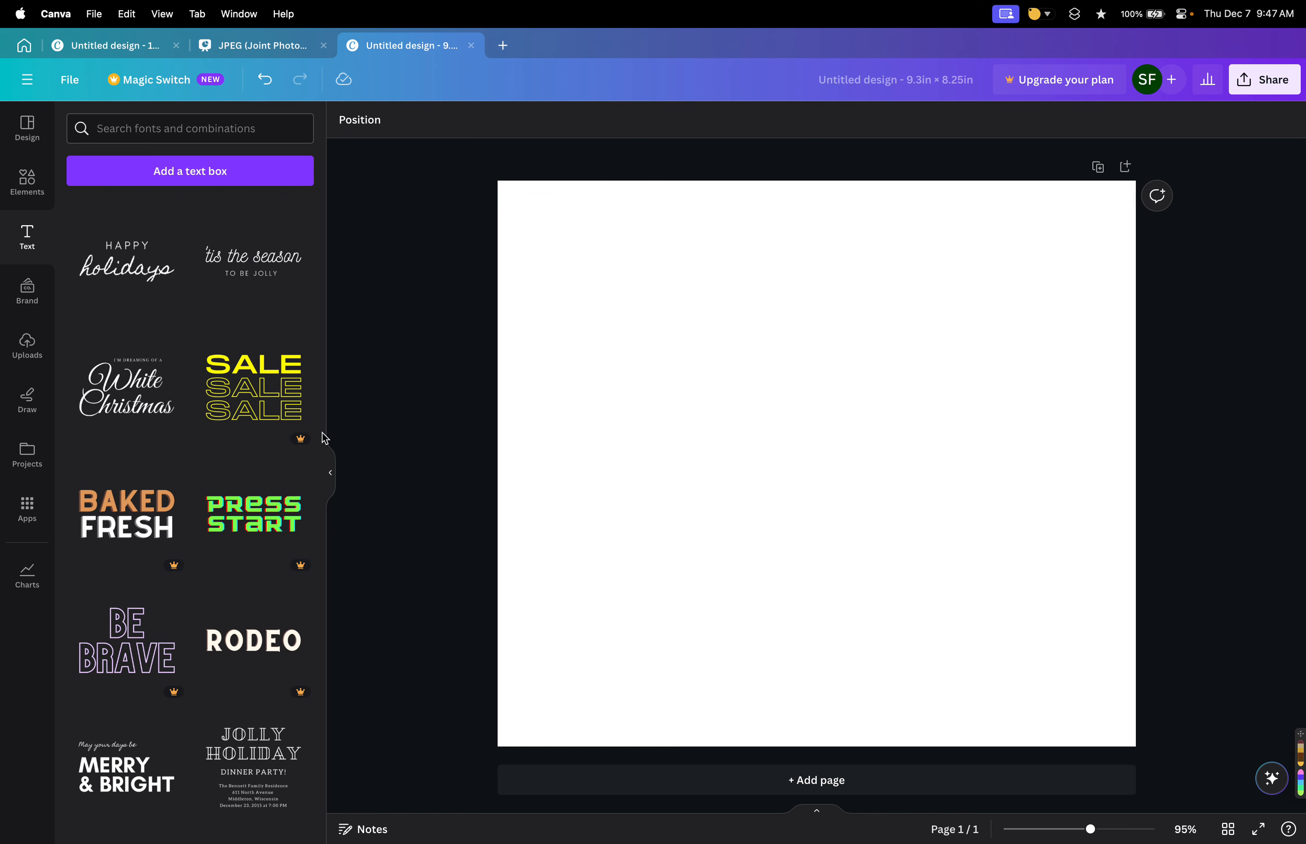
{"action": "scroll", "coordinate": [214, 614], "scroll_direction": "up", "scroll_amount": 1}
{"action": "scroll", "coordinate": [213, 614], "scroll_direction": "up", "scroll_amount": 8}
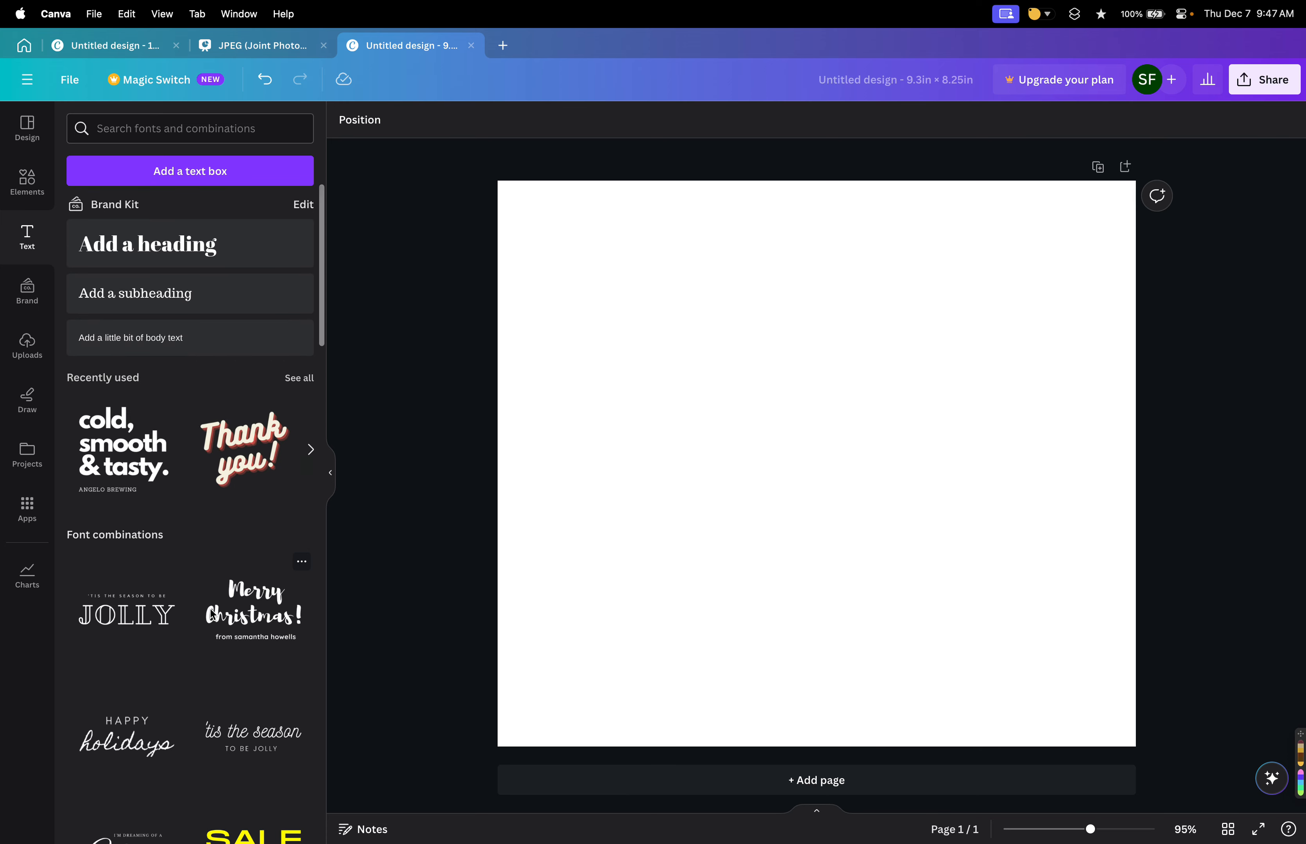
{"action": "scroll", "coordinate": [217, 609], "scroll_direction": "down", "scroll_amount": 3}
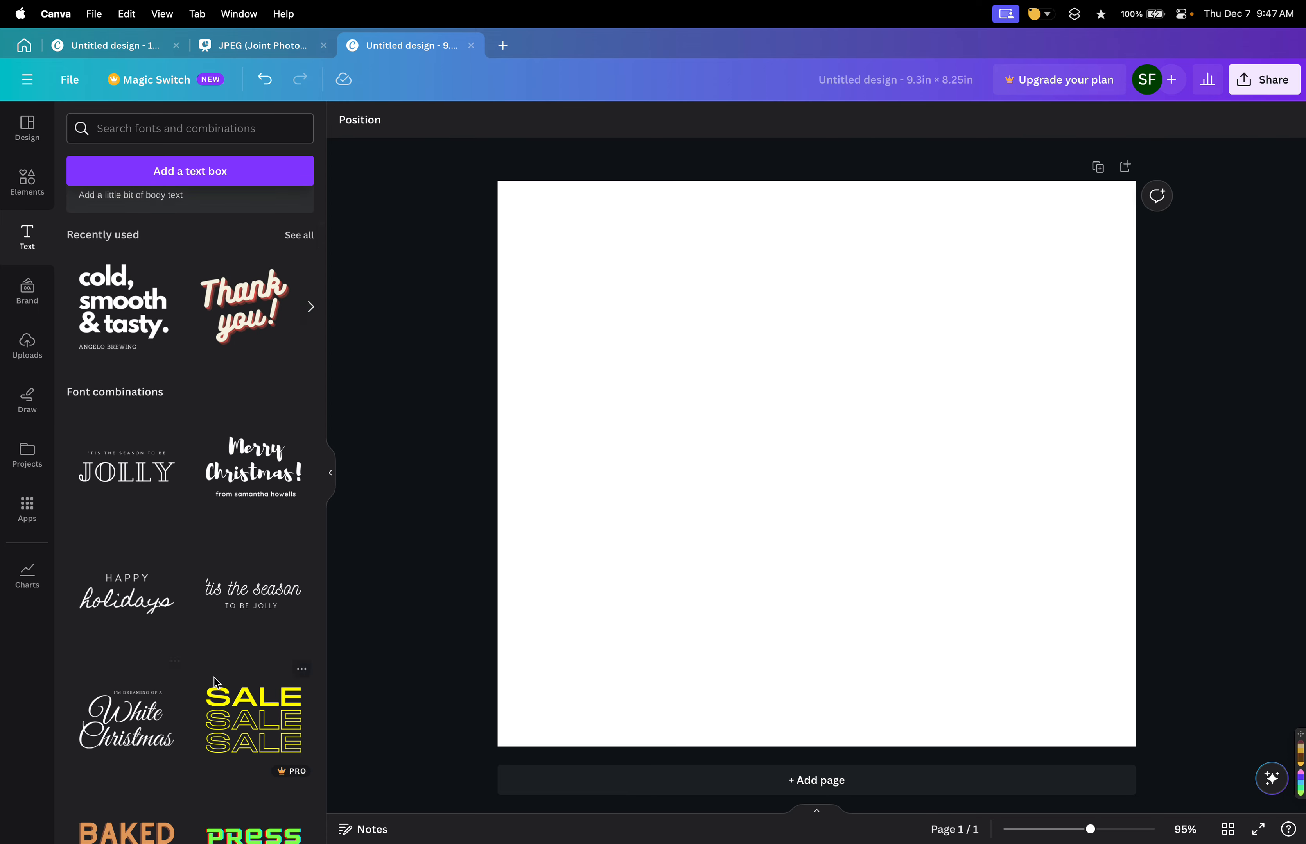
{"action": "scroll", "coordinate": [213, 679], "scroll_direction": "down", "scroll_amount": 4}
{"action": "scroll", "coordinate": [215, 681], "scroll_direction": "up", "scroll_amount": 4}
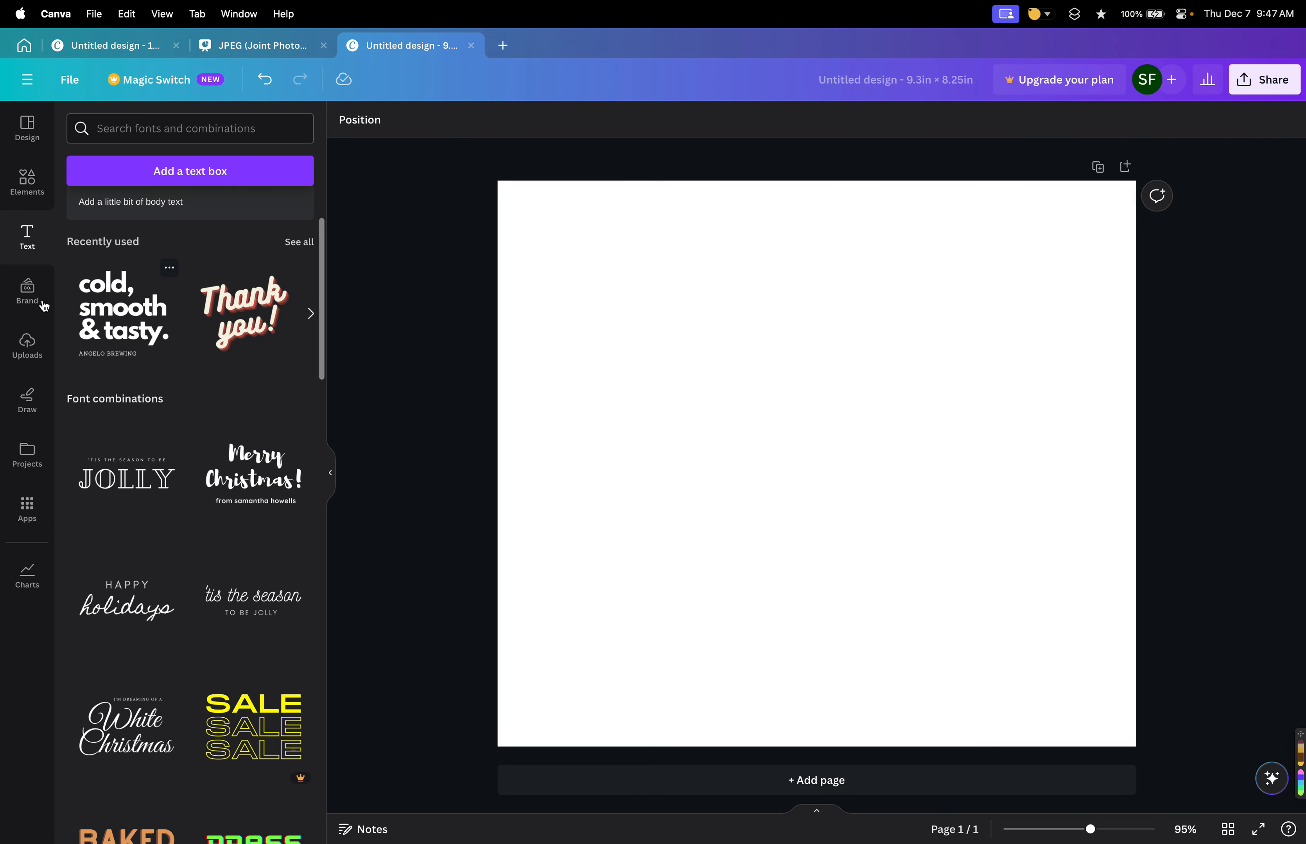
Review the brand kit options and the uploaded images.
{"action": "left_click", "coordinate": [28, 290]}
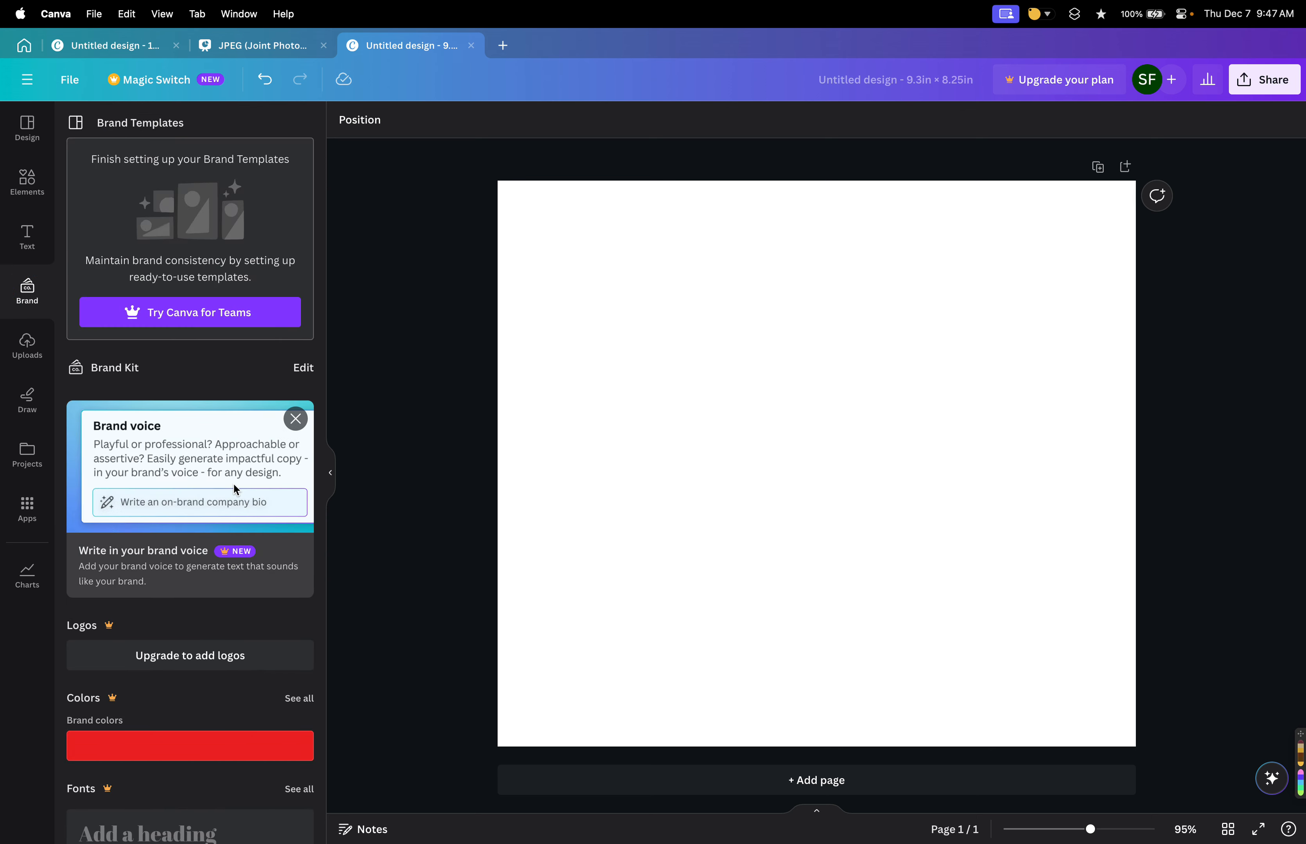
{"action": "scroll", "coordinate": [217, 448], "scroll_direction": "down", "scroll_amount": 8}
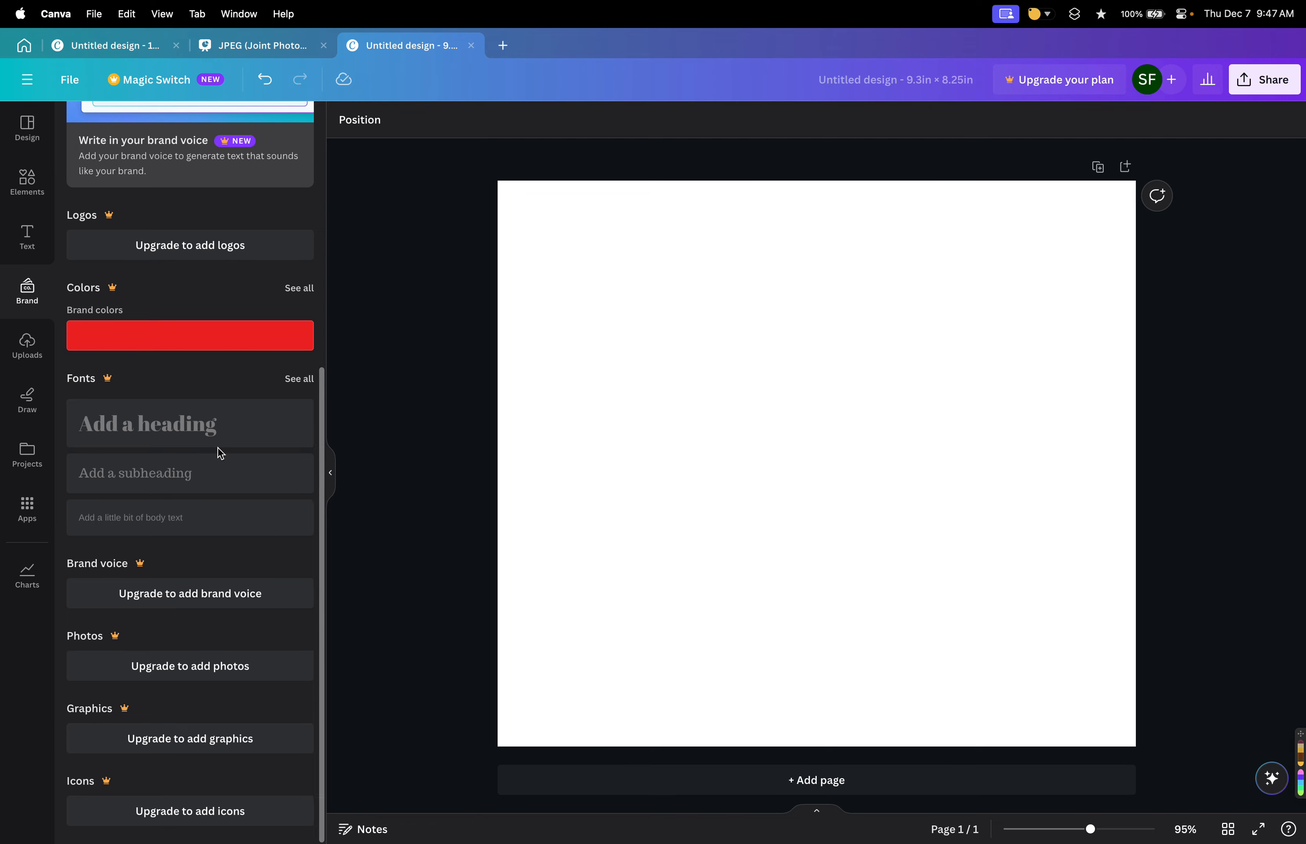
{"action": "scroll", "coordinate": [217, 447], "scroll_direction": "up", "scroll_amount": 8}
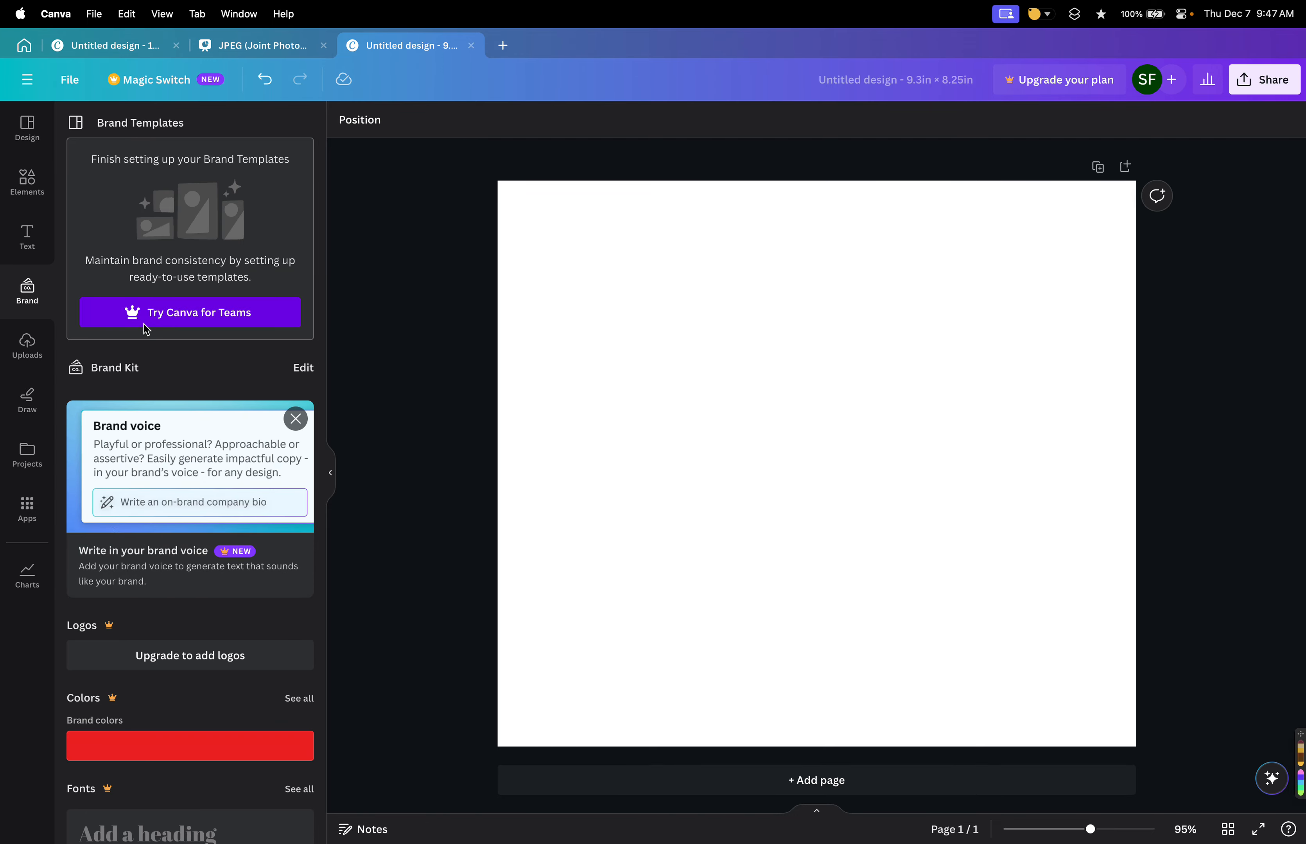
{"action": "left_click", "coordinate": [47, 354]}
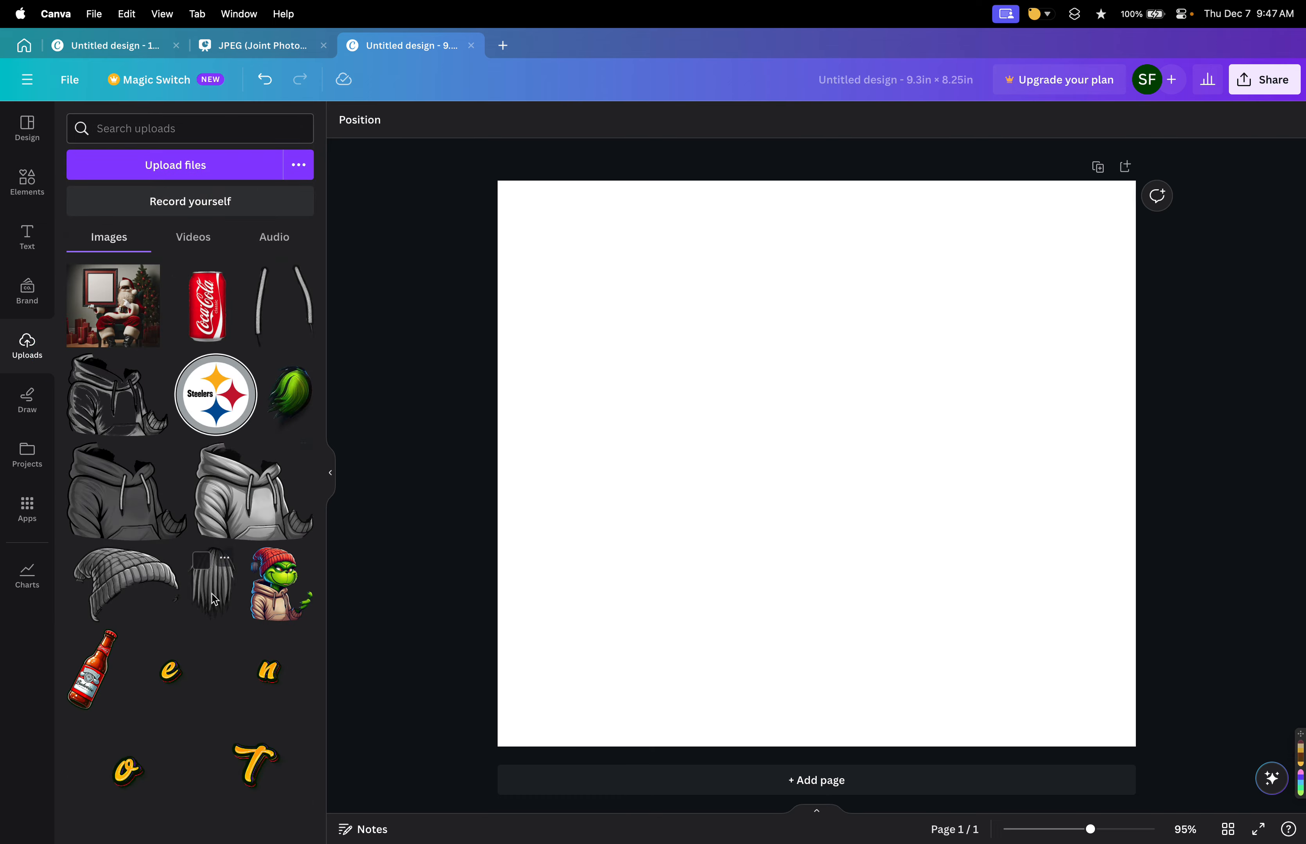
{"action": "scroll", "coordinate": [245, 570], "scroll_direction": "down", "scroll_amount": 7}
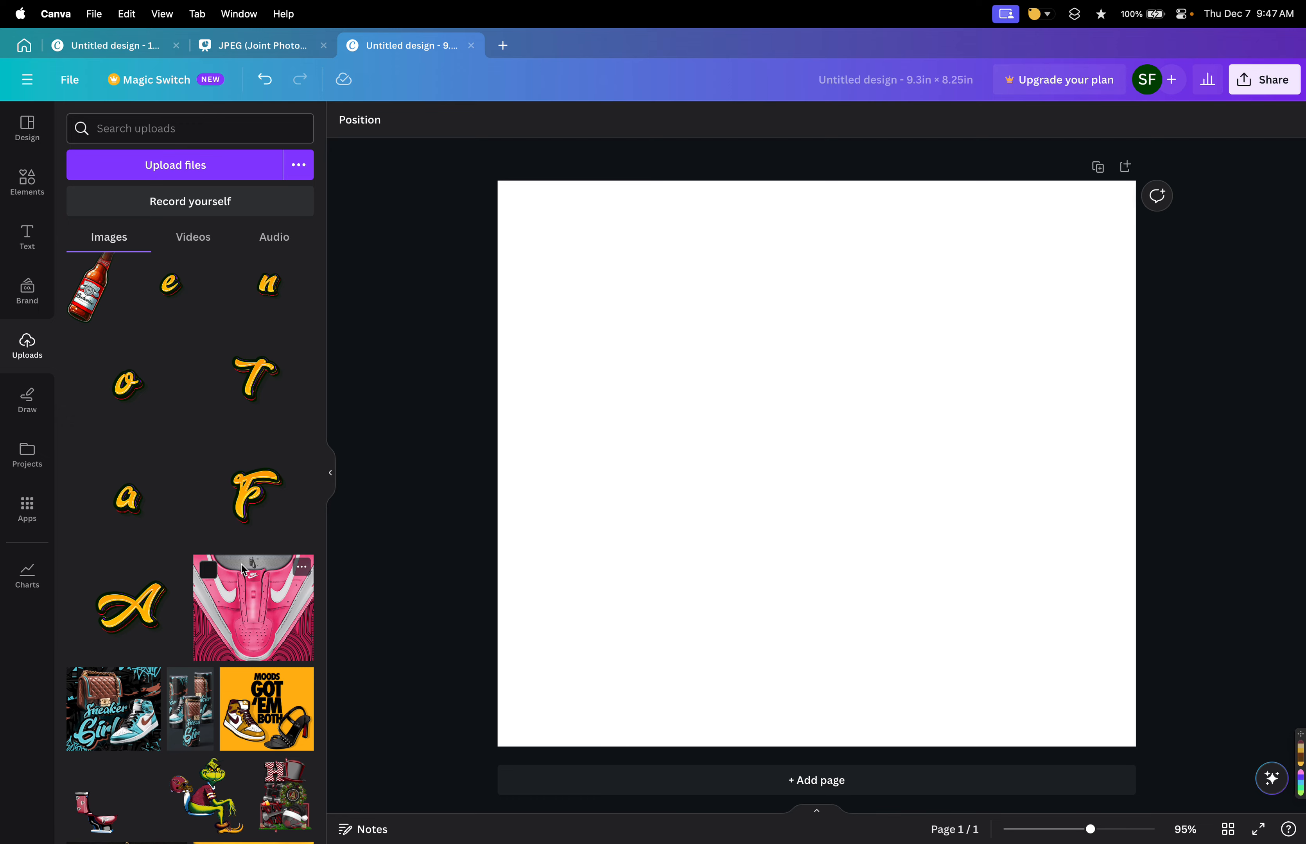
Look further down through the uploaded images.
{"action": "scroll", "coordinate": [230, 658], "scroll_direction": "down", "scroll_amount": 9}
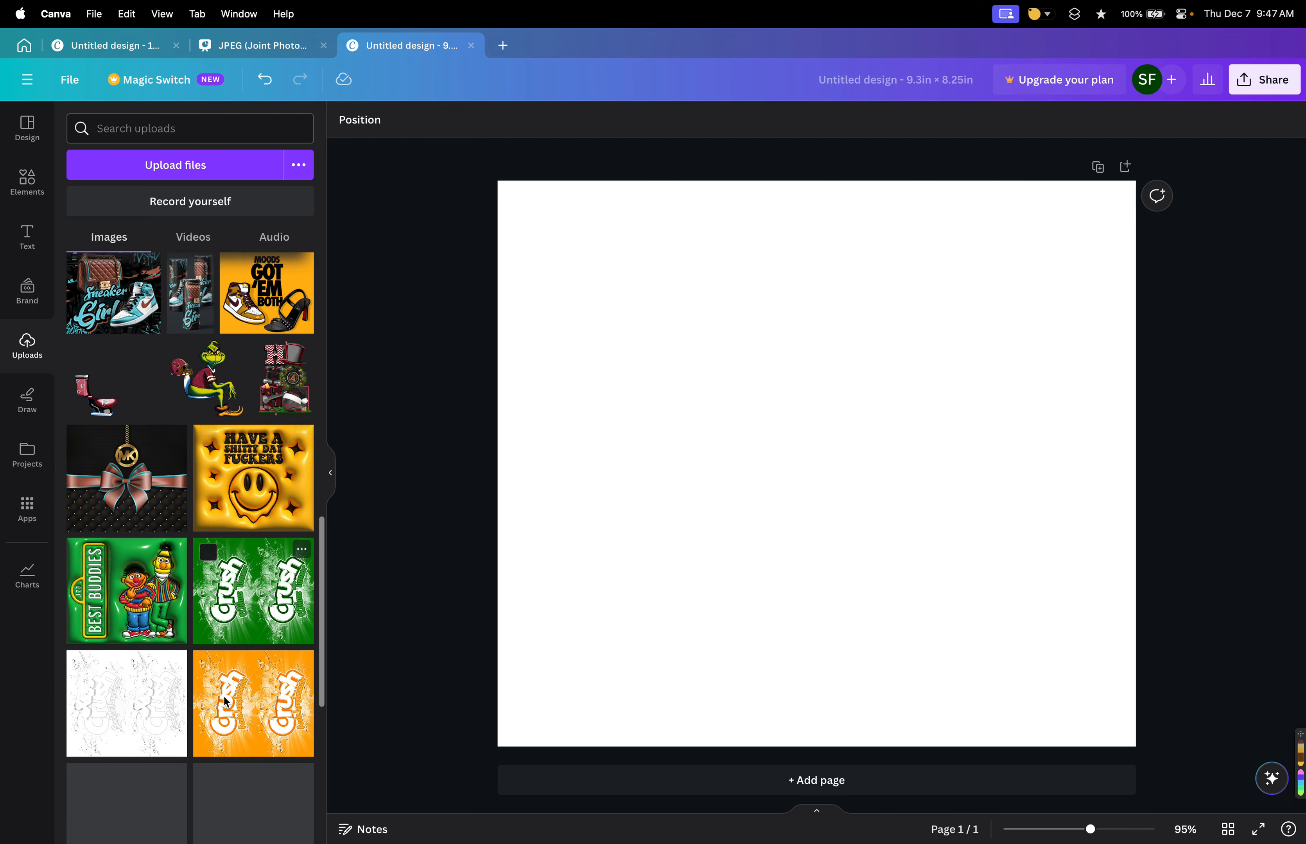
{"action": "scroll", "coordinate": [228, 704], "scroll_direction": "down", "scroll_amount": 10}
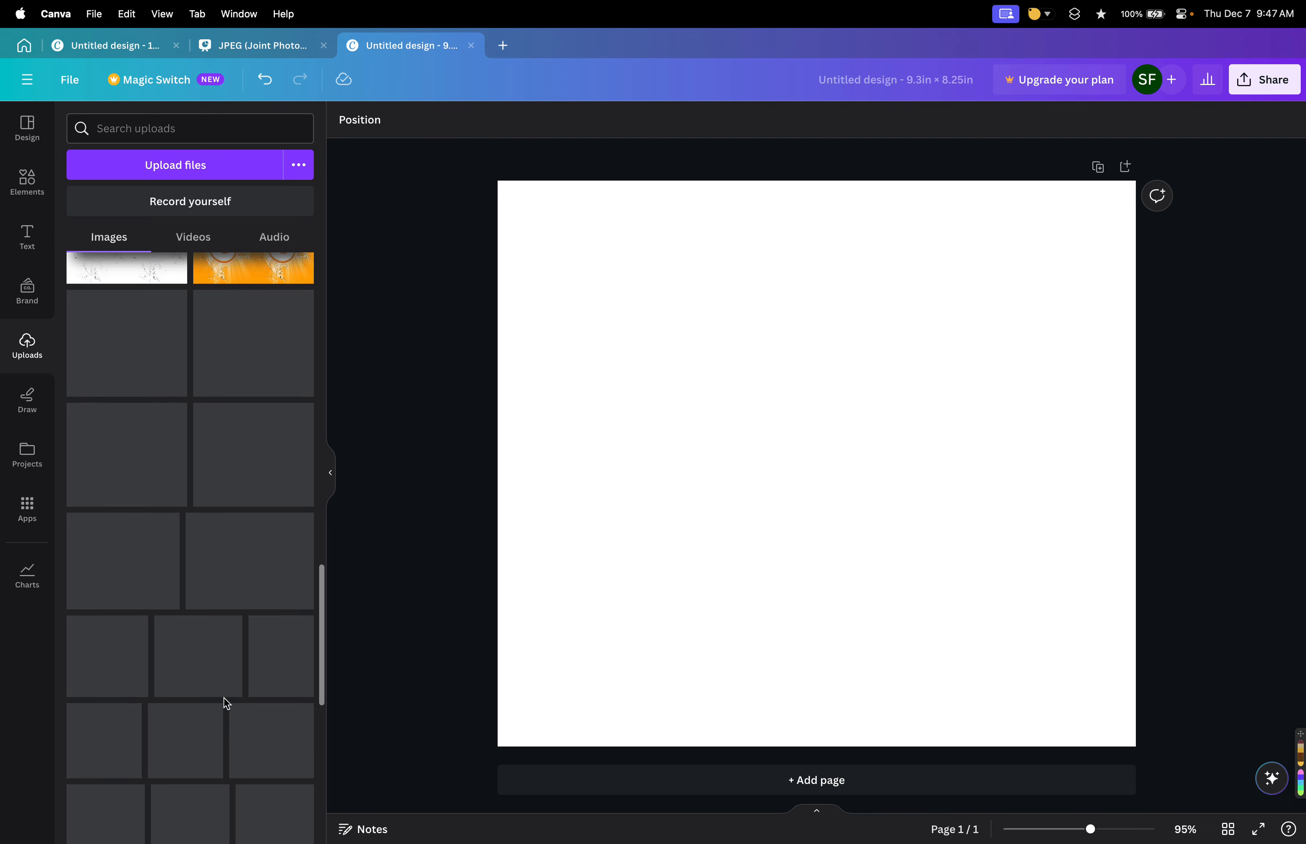
Draw a few freehand red marker strokes on the page with the Draw tool and undo all three strokes.
{"action": "left_click", "coordinate": [27, 399]}
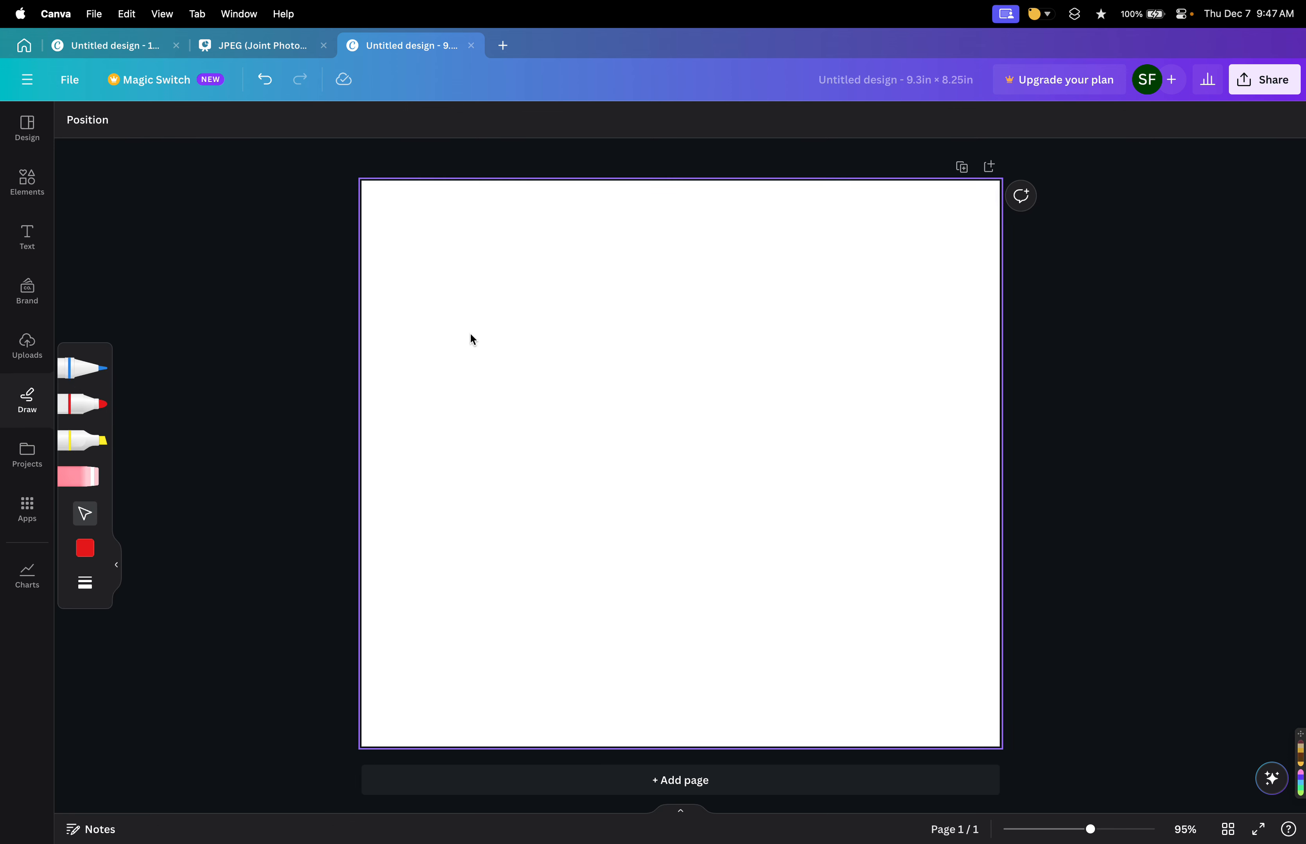
{"action": "left_click_drag", "start_coordinate": [433, 304], "coordinate": [604, 410]}
{"action": "left_click", "coordinate": [73, 410]}
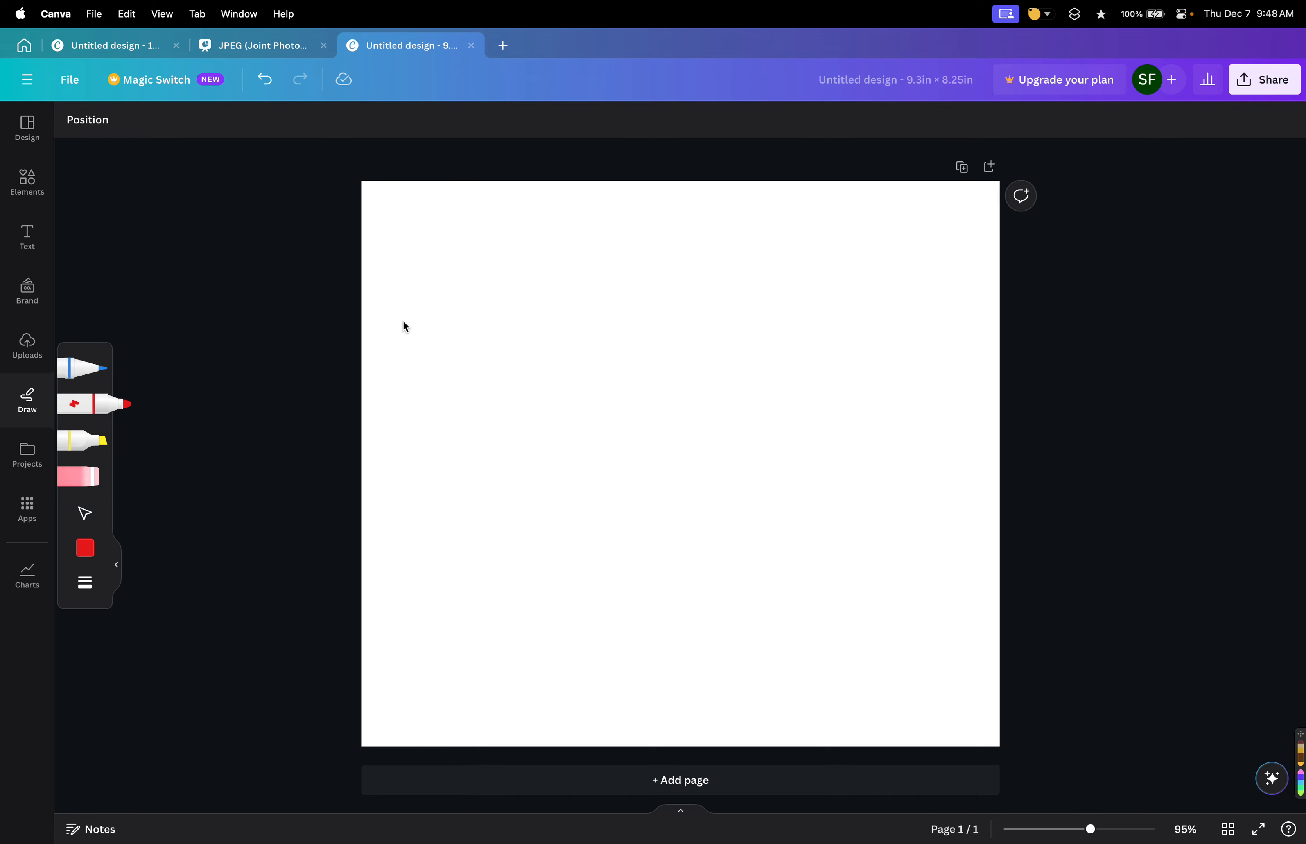
{"action": "mouse_move", "coordinate": [445, 295]}
{"action": "left_mouse_down"}
{"action": "mouse_move", "coordinate": [541, 401]}
{"action": "mouse_move", "coordinate": [606, 422]}
{"action": "left_mouse_up"}
{"action": "mouse_move", "coordinate": [707, 489]}
{"action": "left_mouse_down"}
{"action": "mouse_move", "coordinate": [573, 371]}
{"action": "mouse_move", "coordinate": [845, 413]}
{"action": "left_mouse_up"}
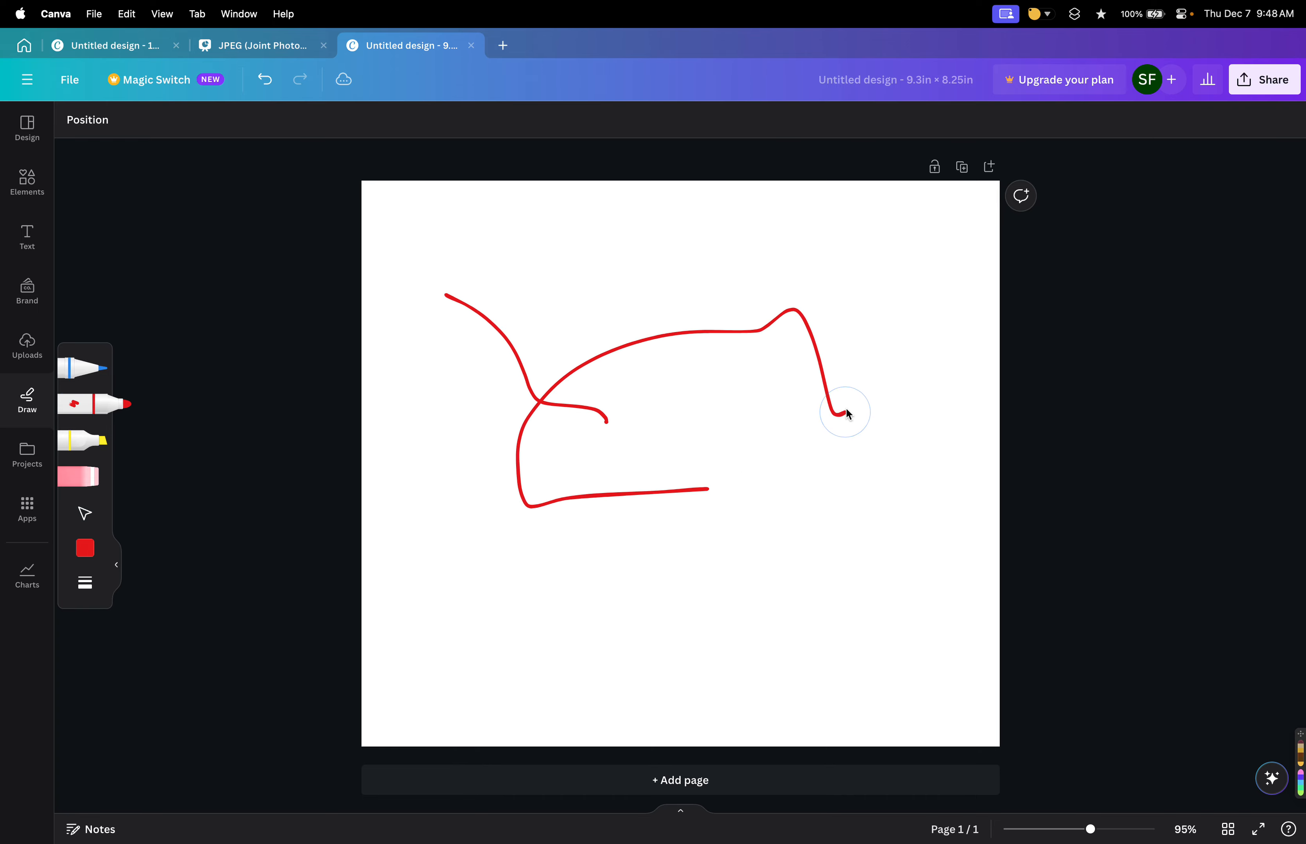
{"action": "mouse_move", "coordinate": [785, 493]}
{"action": "left_mouse_down"}
{"action": "mouse_move", "coordinate": [533, 524]}
{"action": "mouse_move", "coordinate": [790, 392]}
{"action": "left_mouse_up"}
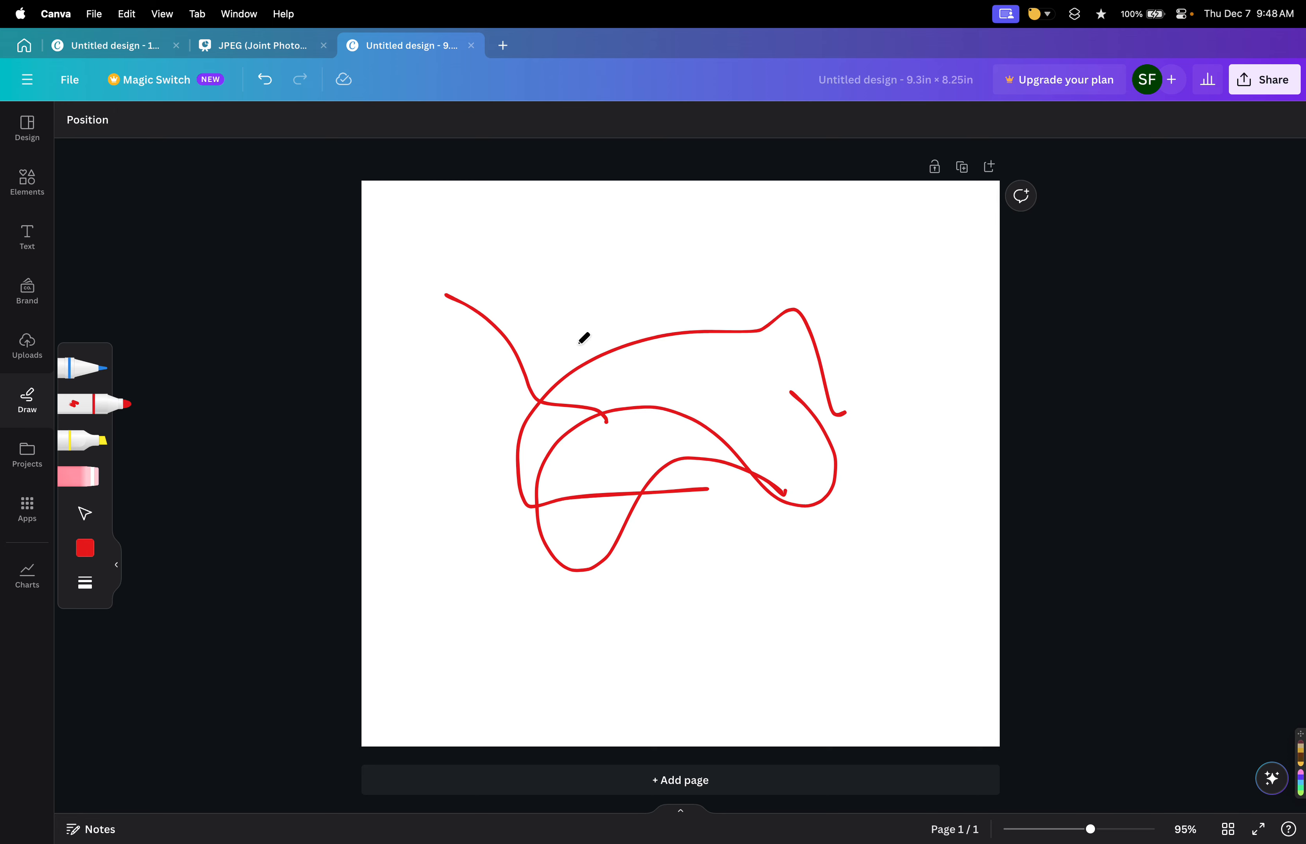
{"action": "key", "text": "super+z"}
{"action": "key", "text": "super+z"}
{"action": "key", "text": "super+z"}
{"action": "key", "text": "super+z"}
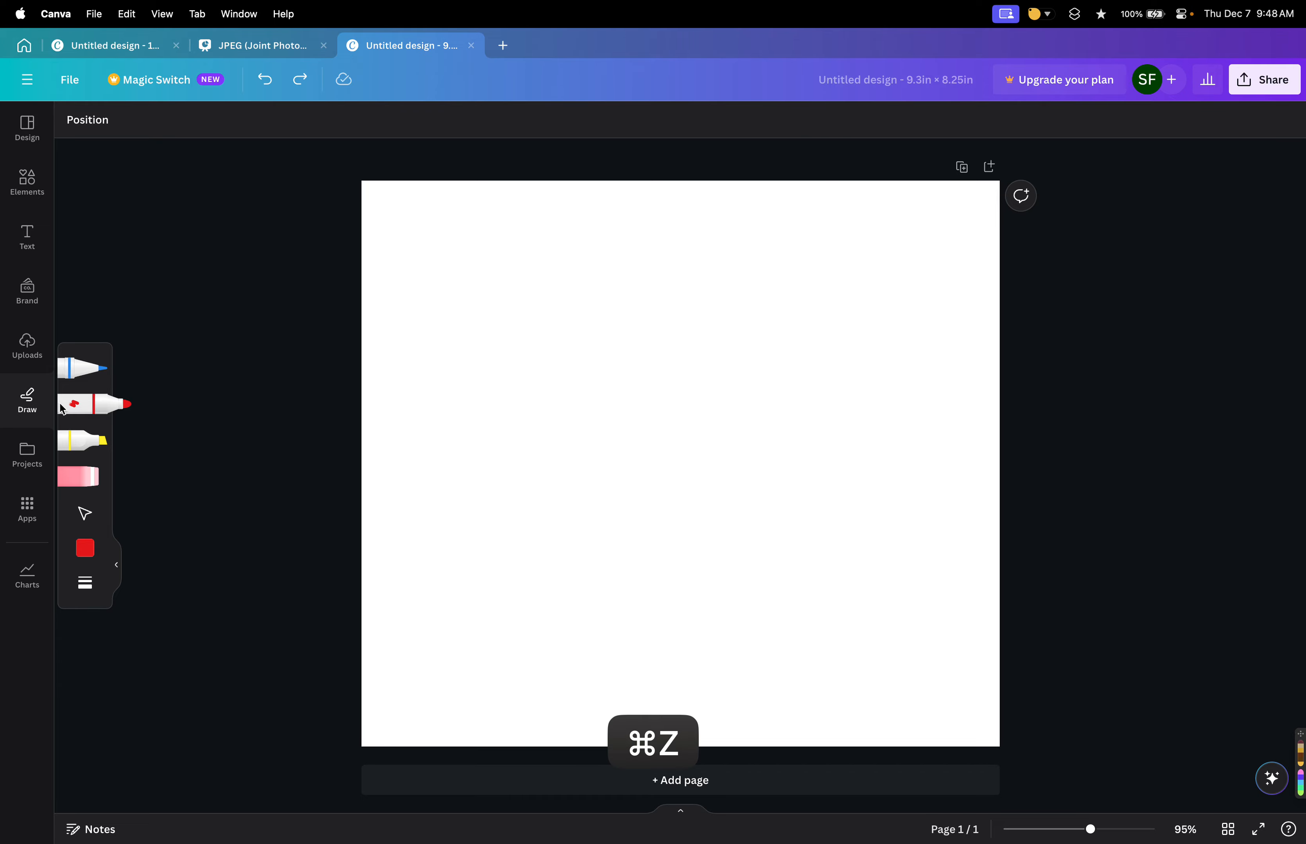
Browse the designs, folders, images and videos listed in Projects.
{"action": "left_click", "coordinate": [27, 455]}
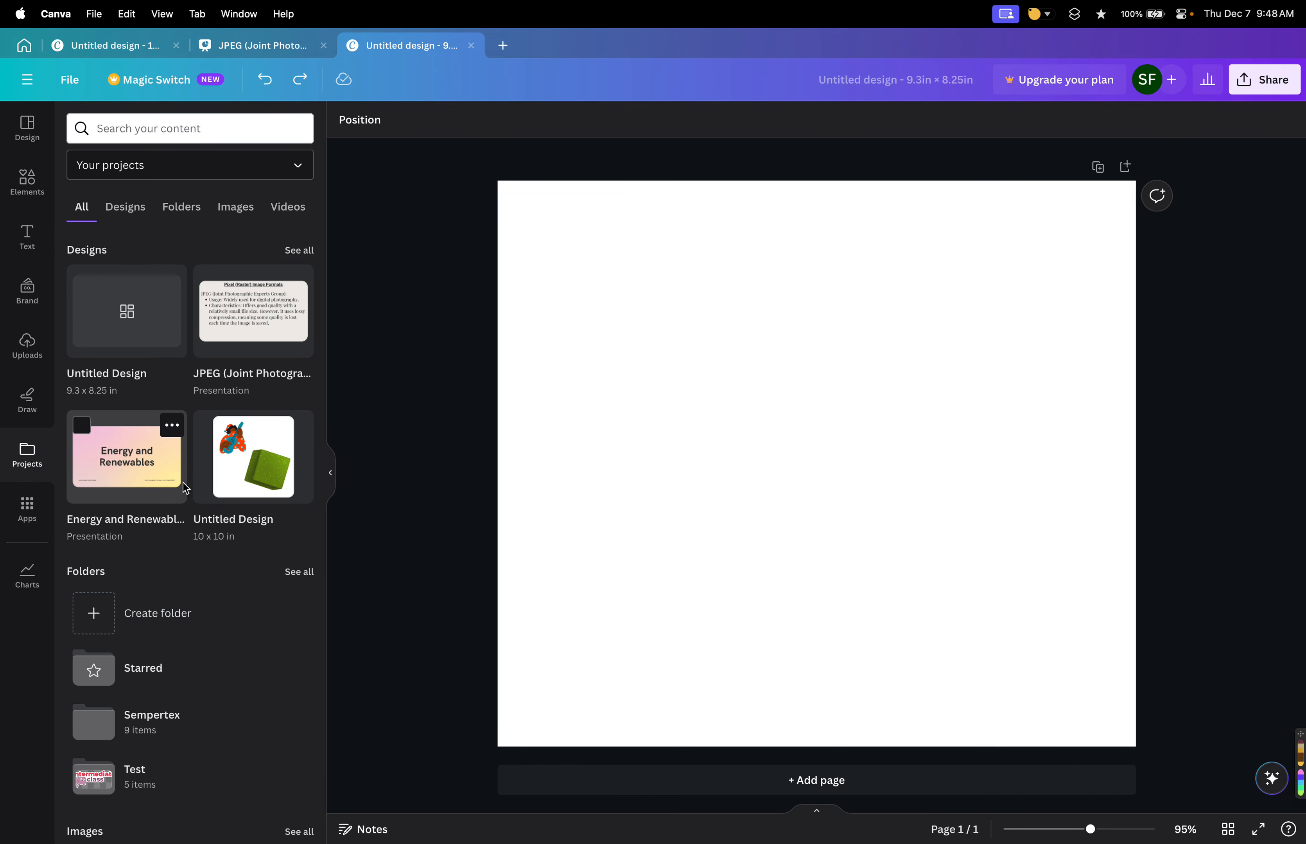
{"action": "scroll", "coordinate": [179, 463], "scroll_direction": "down", "scroll_amount": 6}
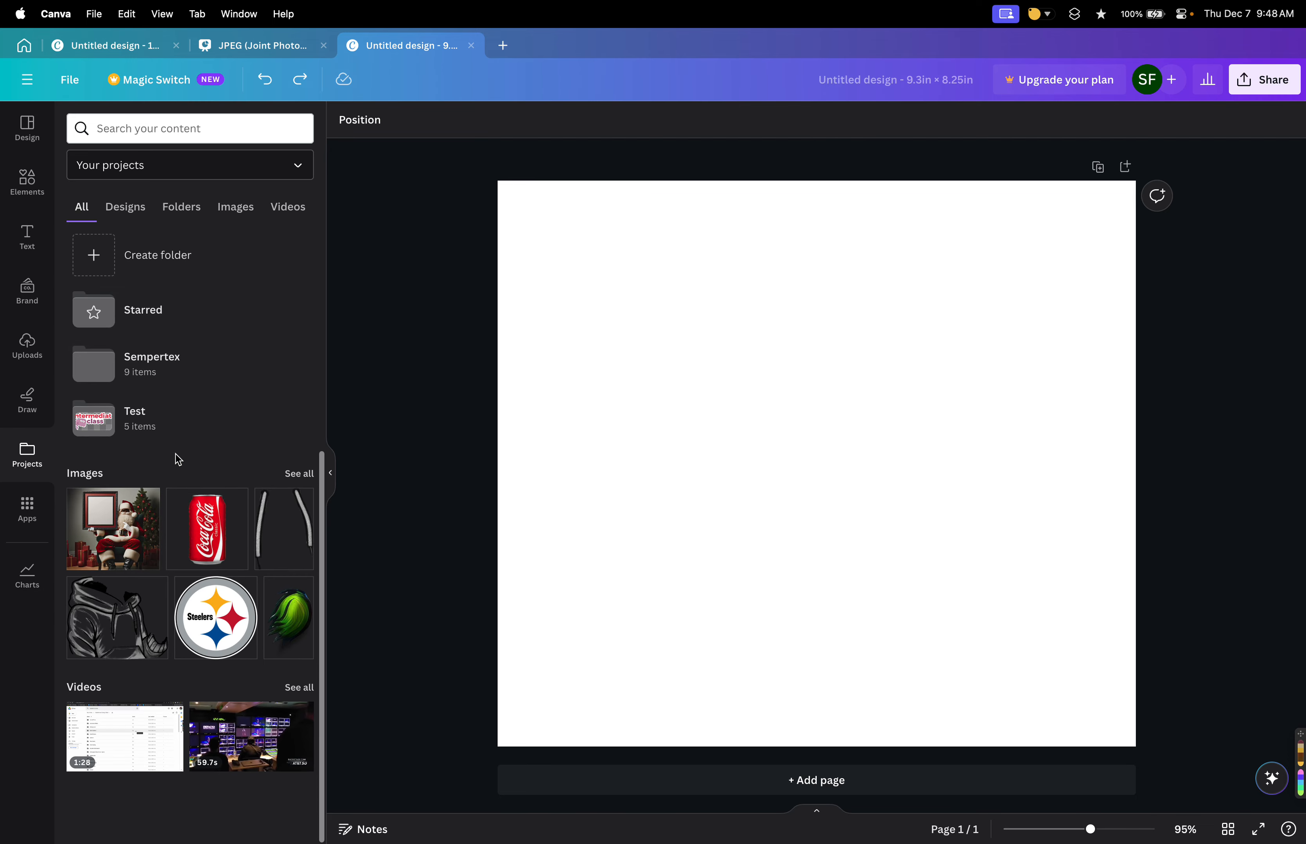
{"action": "scroll", "coordinate": [181, 461], "scroll_direction": "up", "scroll_amount": 6}
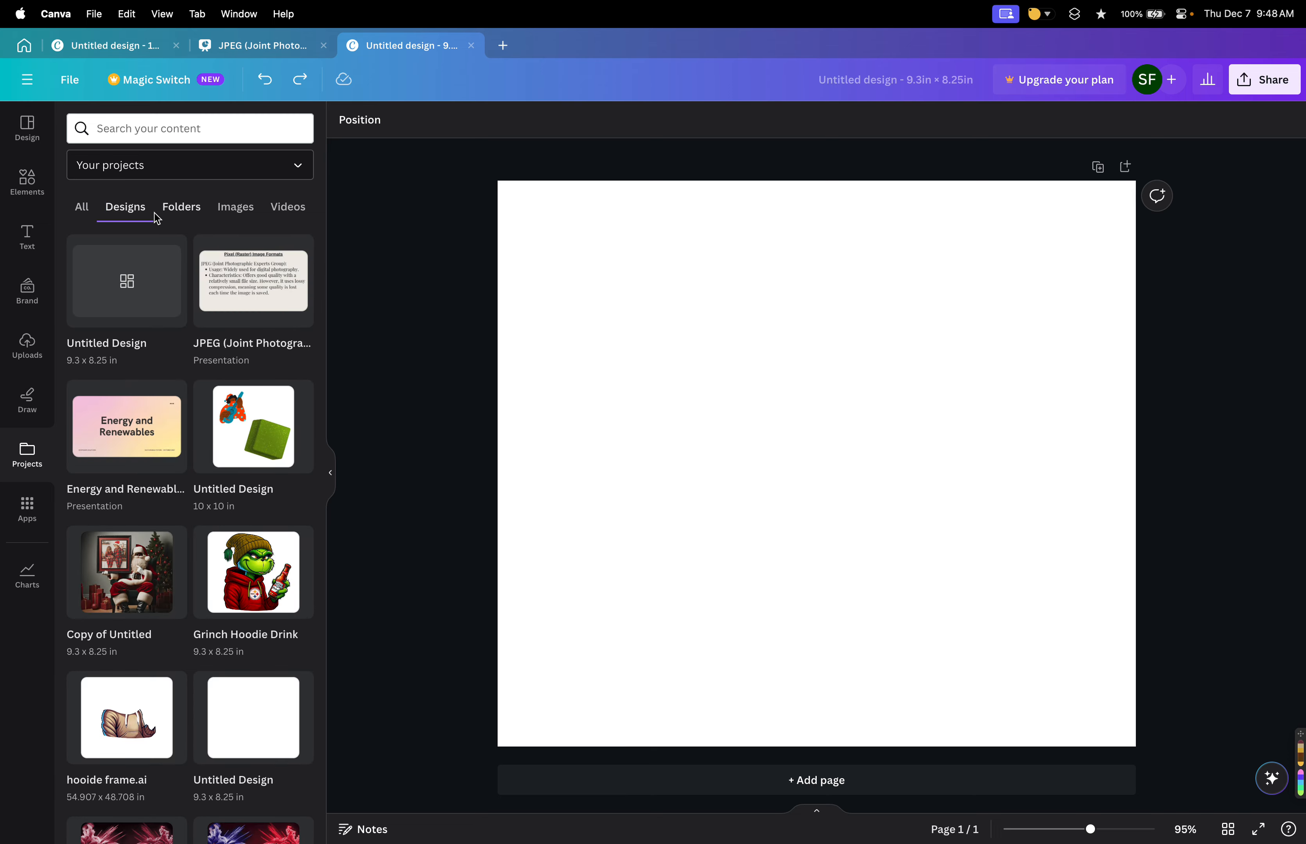
{"action": "left_click", "coordinate": [179, 208]}
{"action": "left_click", "coordinate": [241, 211]}
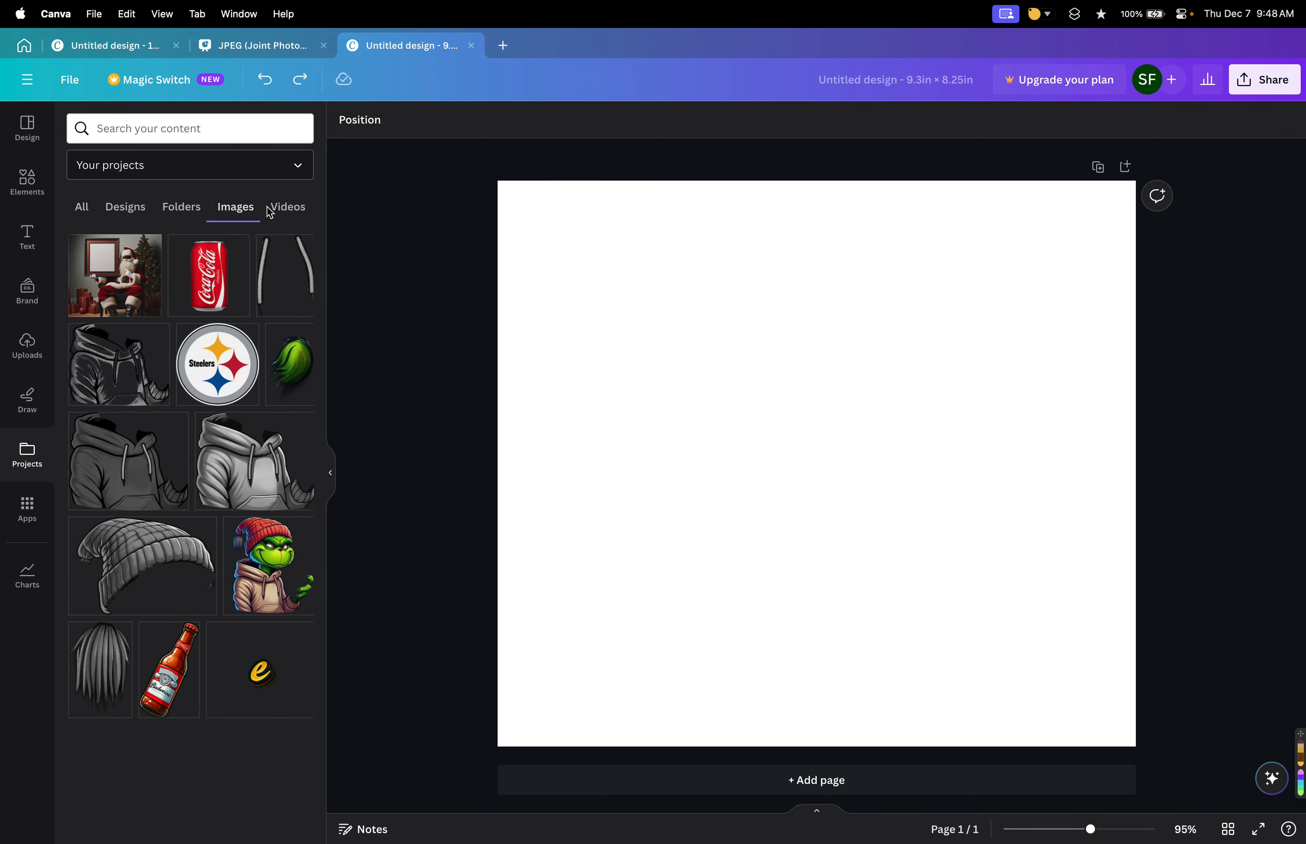
{"action": "left_click", "coordinate": [286, 209]}
{"action": "left_click", "coordinate": [235, 211]}
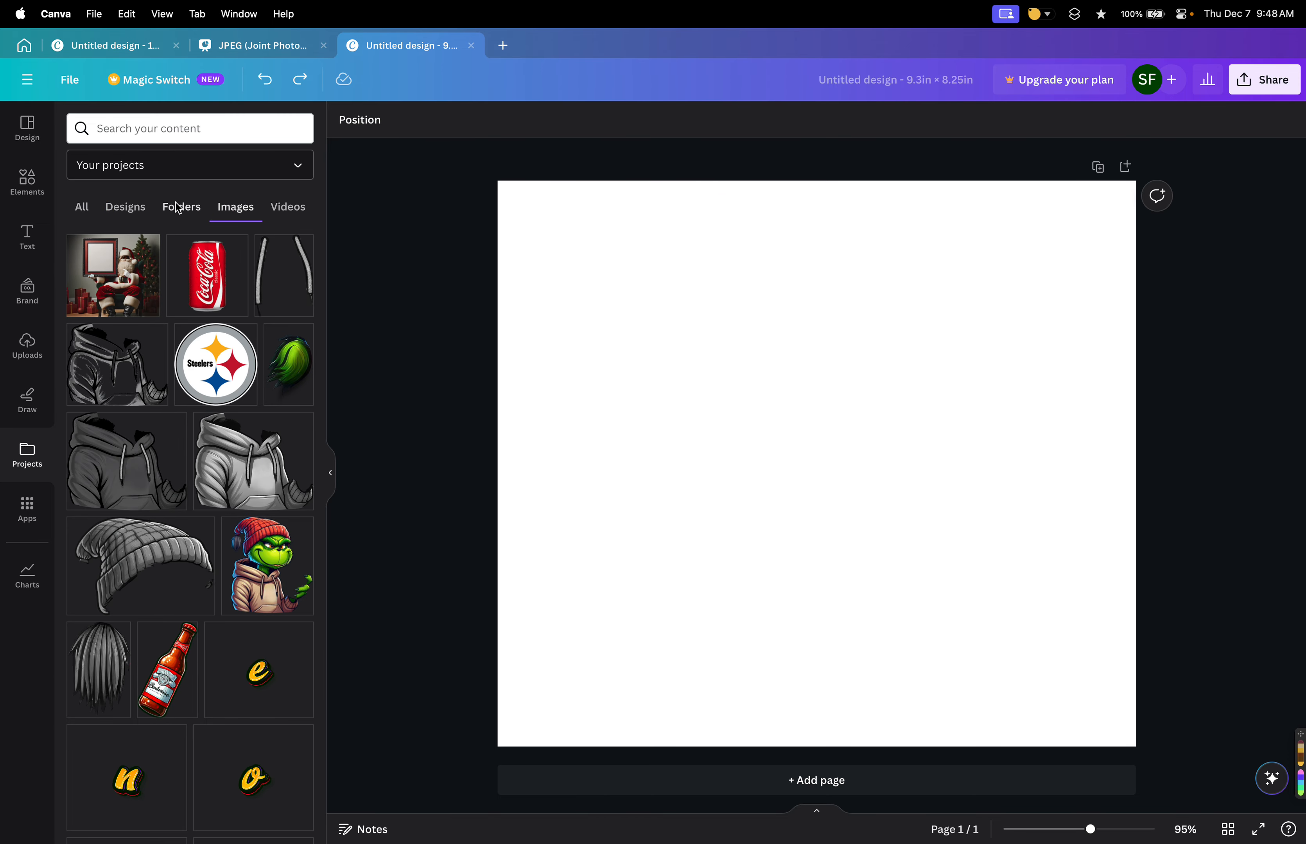
{"action": "left_click", "coordinate": [179, 208]}
{"action": "left_click", "coordinate": [83, 211]}
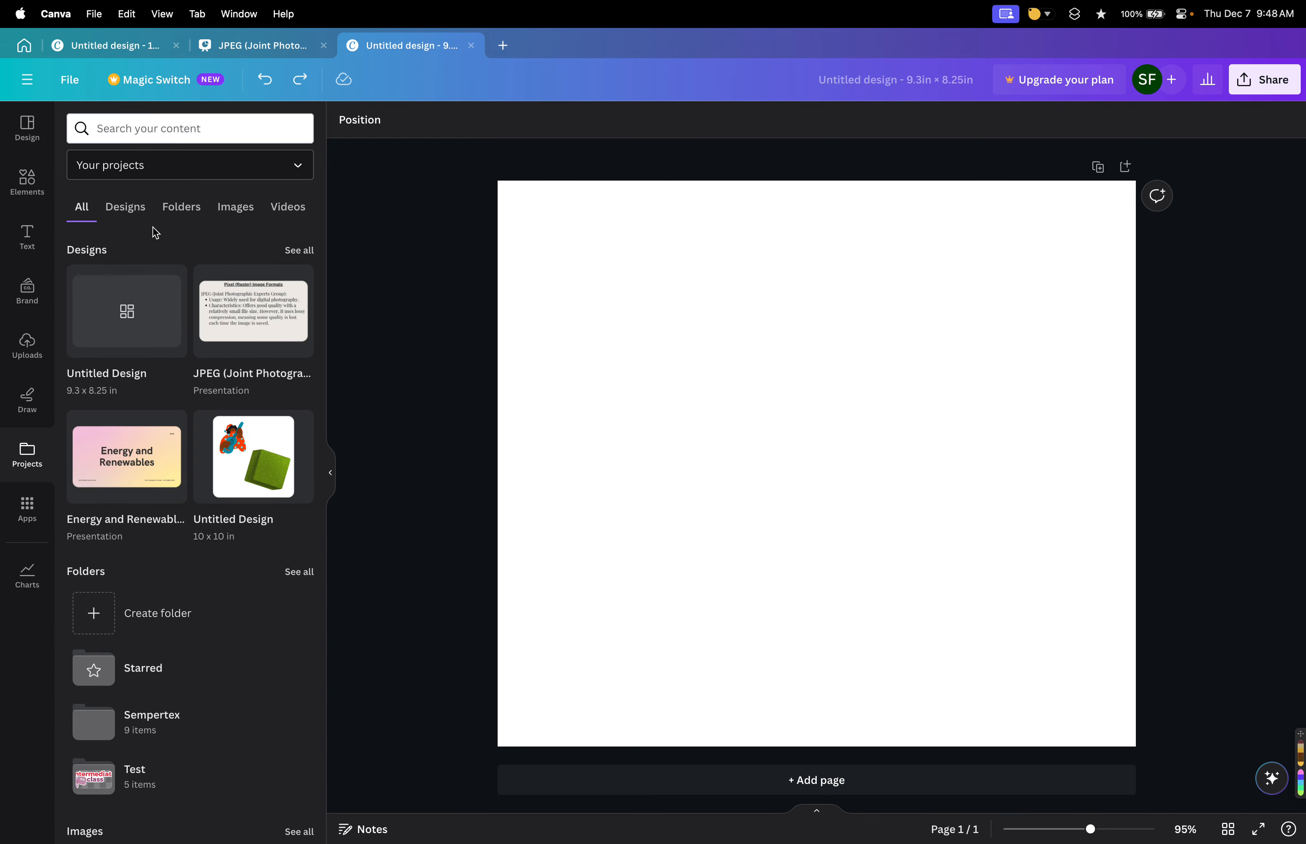
{"action": "scroll", "coordinate": [201, 580], "scroll_direction": "down", "scroll_amount": 5}
{"action": "scroll", "coordinate": [199, 569], "scroll_direction": "up", "scroll_amount": 5}
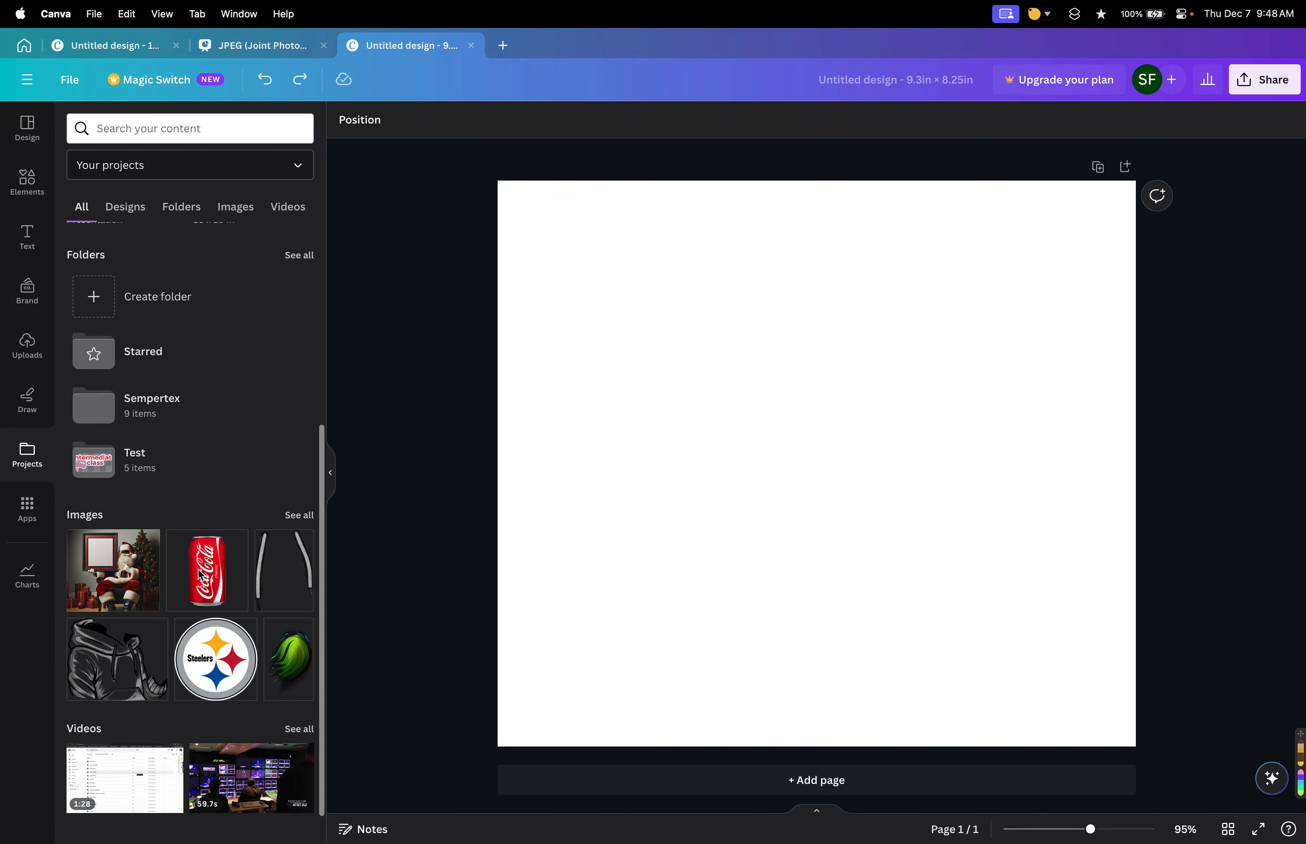
Browse the featured, popular and AI-powered apps in the Apps library.
{"action": "left_click", "coordinate": [21, 512]}
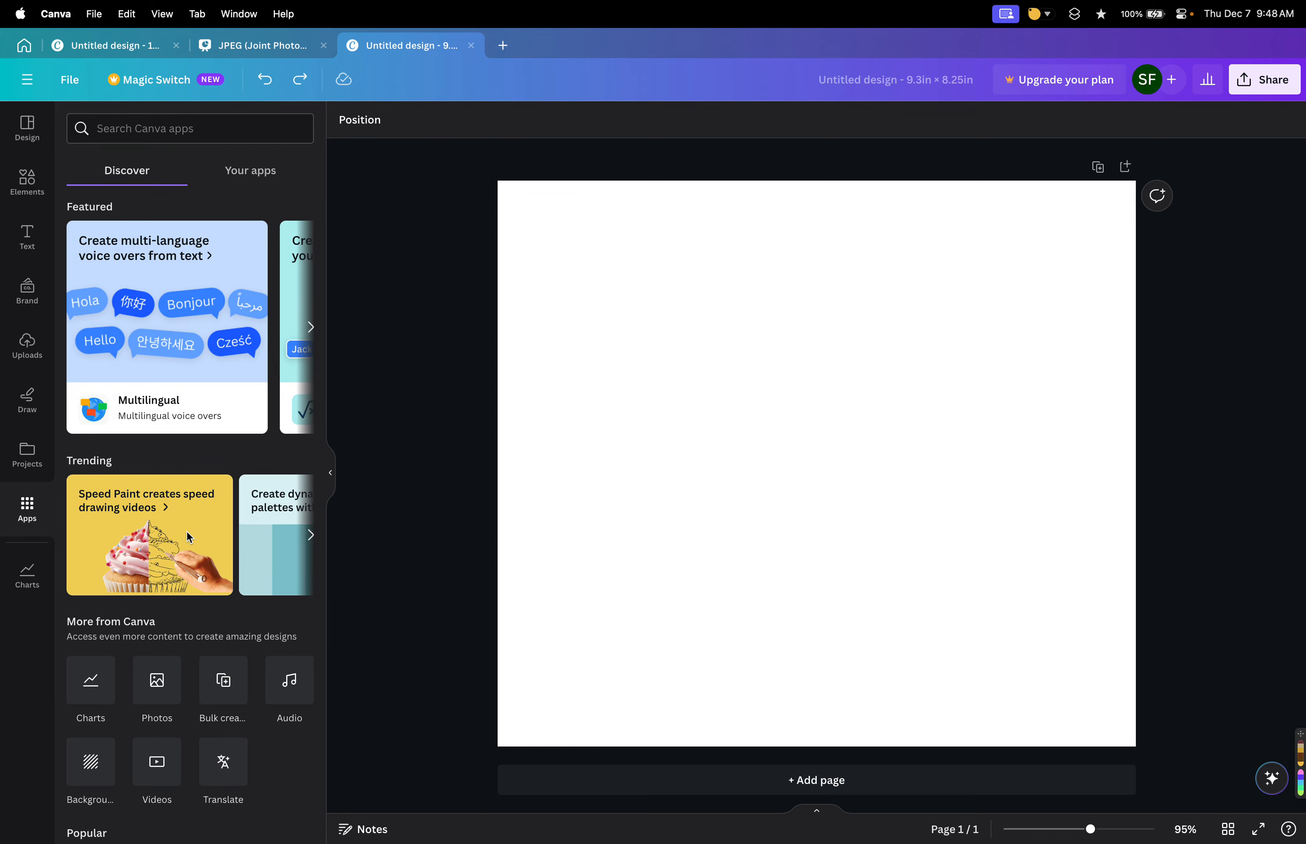
{"action": "scroll", "coordinate": [186, 548], "scroll_direction": "down", "scroll_amount": 8}
{"action": "scroll", "coordinate": [189, 556], "scroll_direction": "up", "scroll_amount": 3}
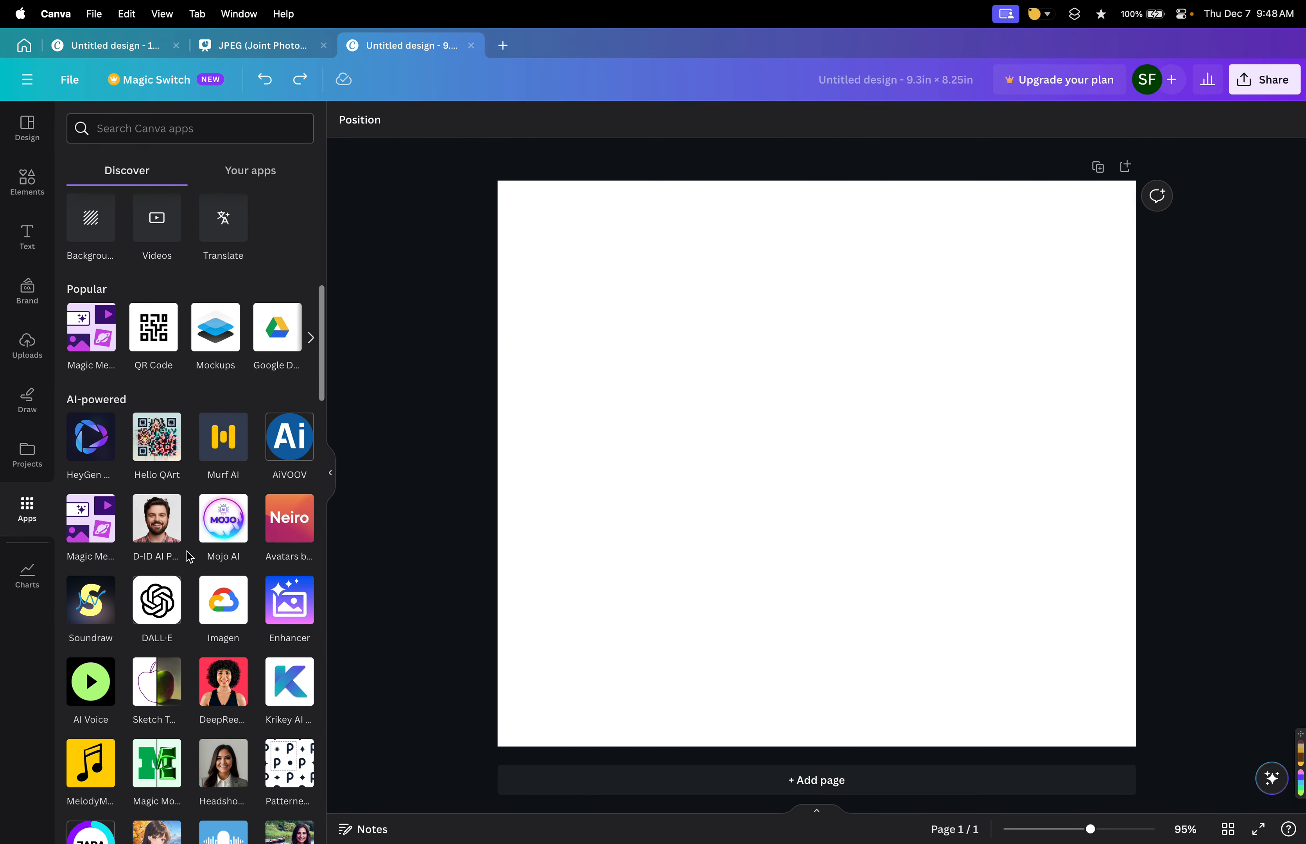
{"action": "scroll", "coordinate": [198, 504], "scroll_direction": "down", "scroll_amount": 15}
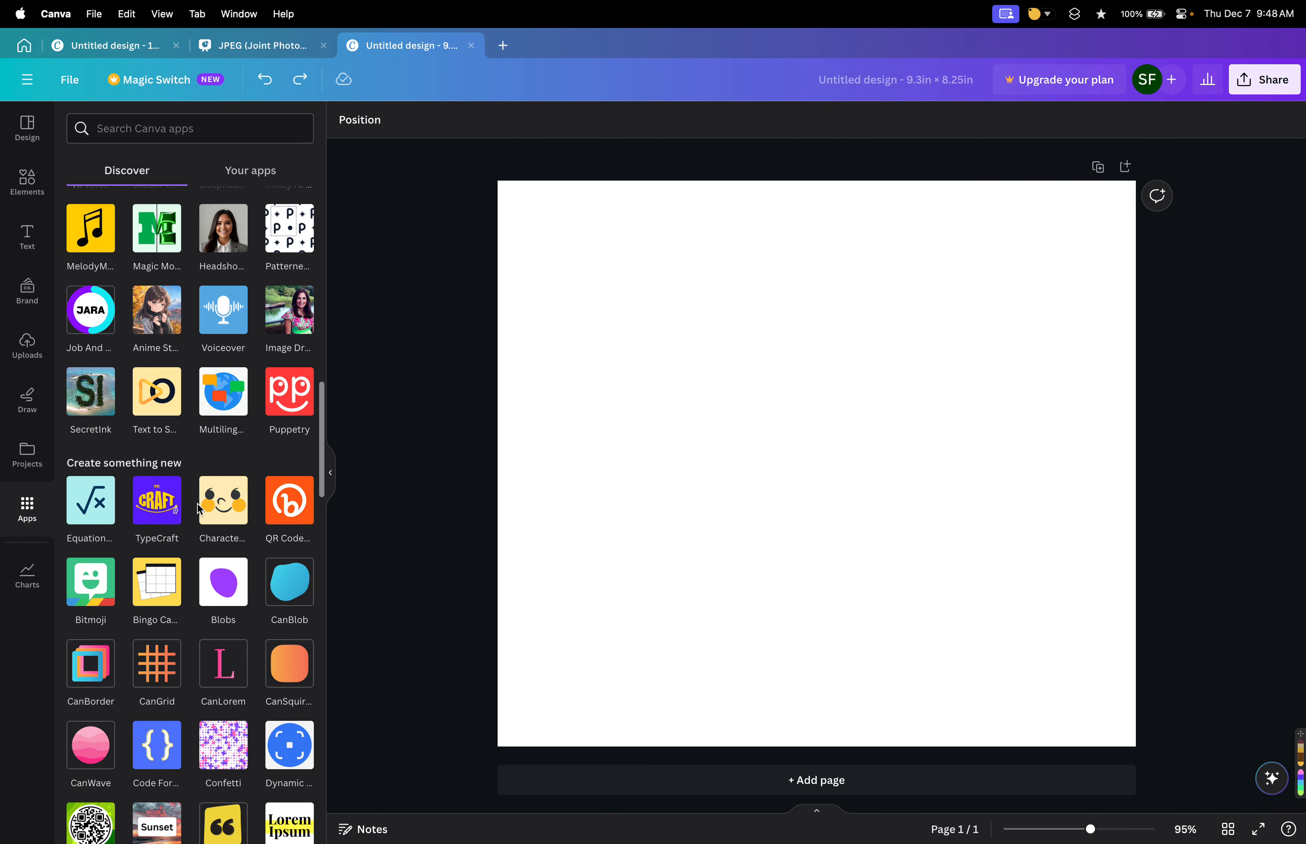
{"action": "scroll", "coordinate": [199, 504], "scroll_direction": "down", "scroll_amount": 3}
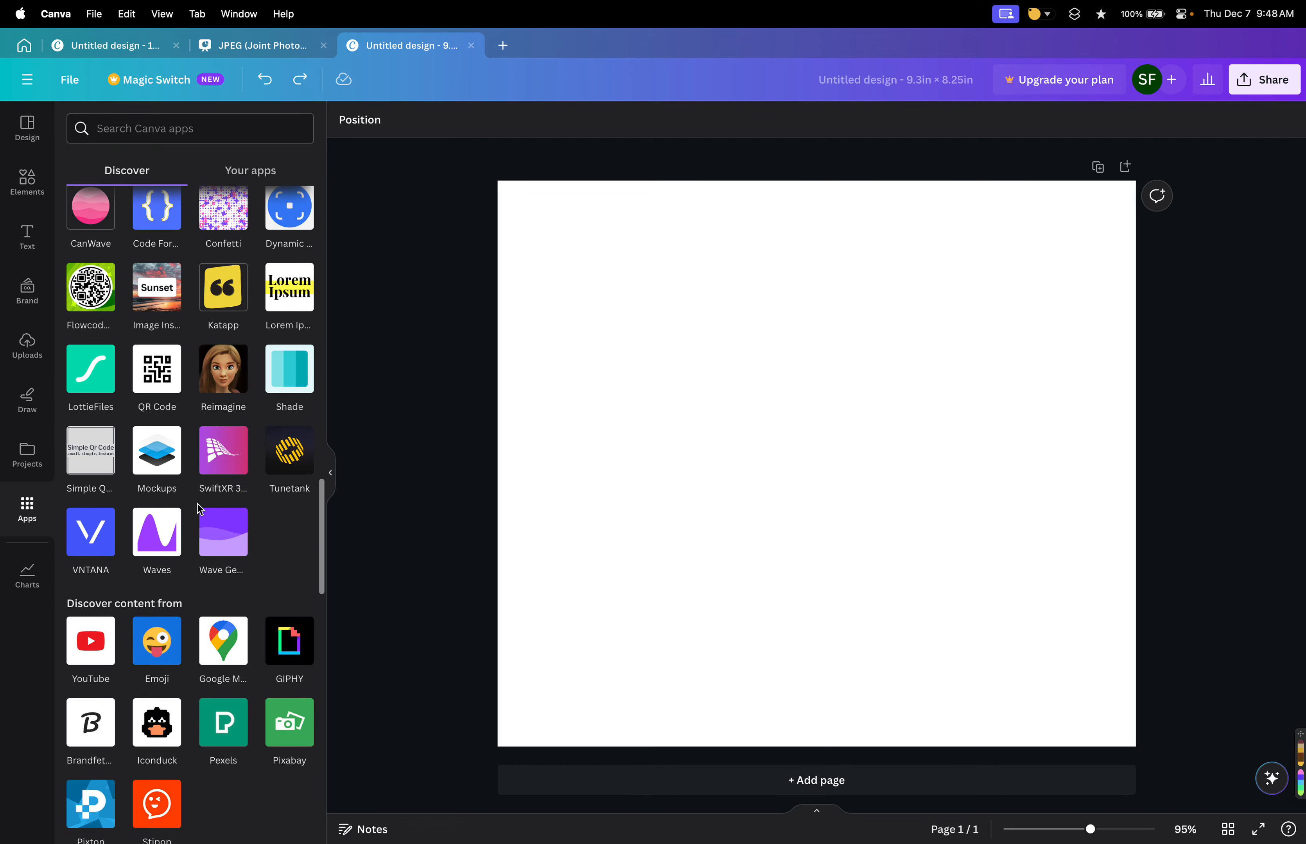
{"action": "scroll", "coordinate": [199, 504], "scroll_direction": "up", "scroll_amount": 20}
{"action": "scroll", "coordinate": [198, 504], "scroll_direction": "down", "scroll_amount": 12}
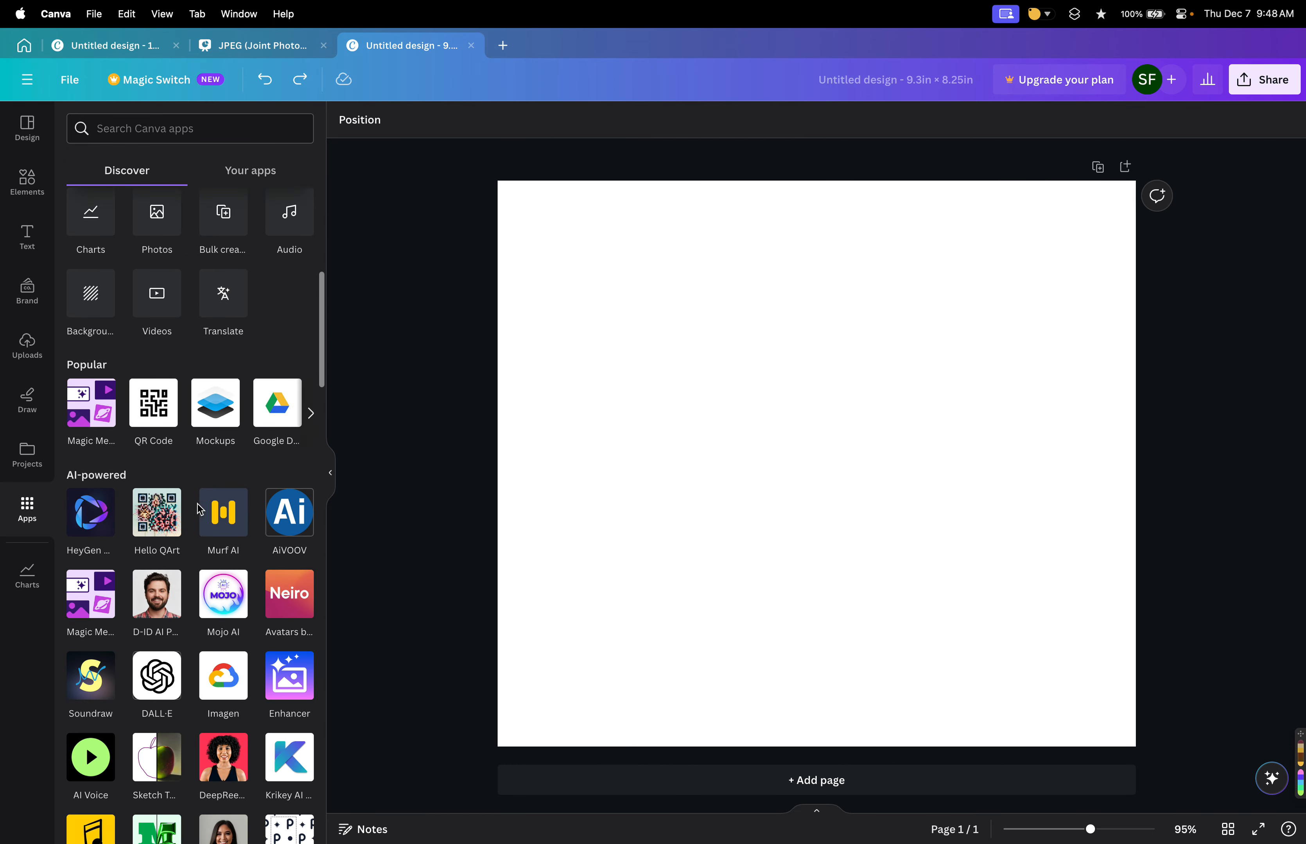
Connect the Google Drive app by signing in with the Google account and returning to Canva.
{"action": "left_click", "coordinate": [278, 410]}
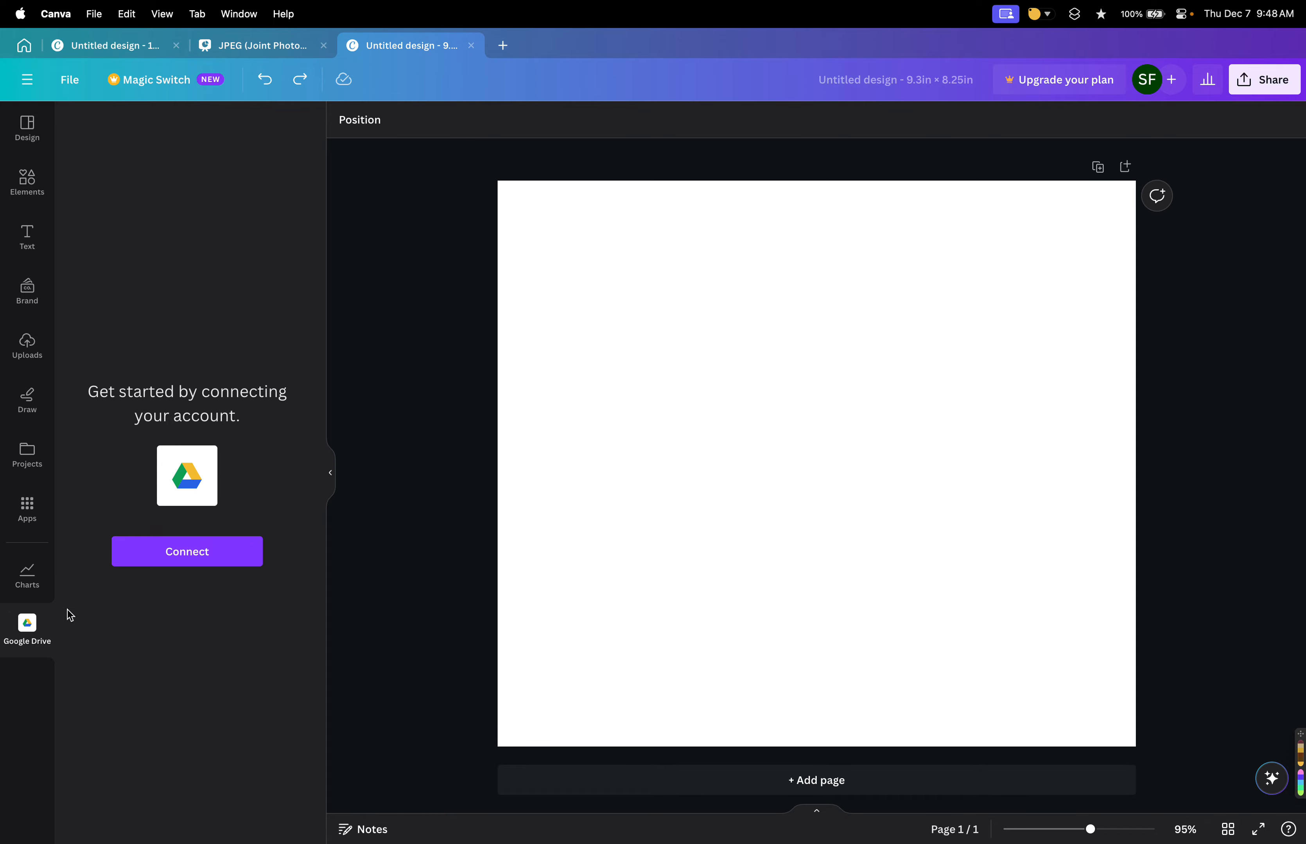
{"action": "left_click", "coordinate": [186, 552]}
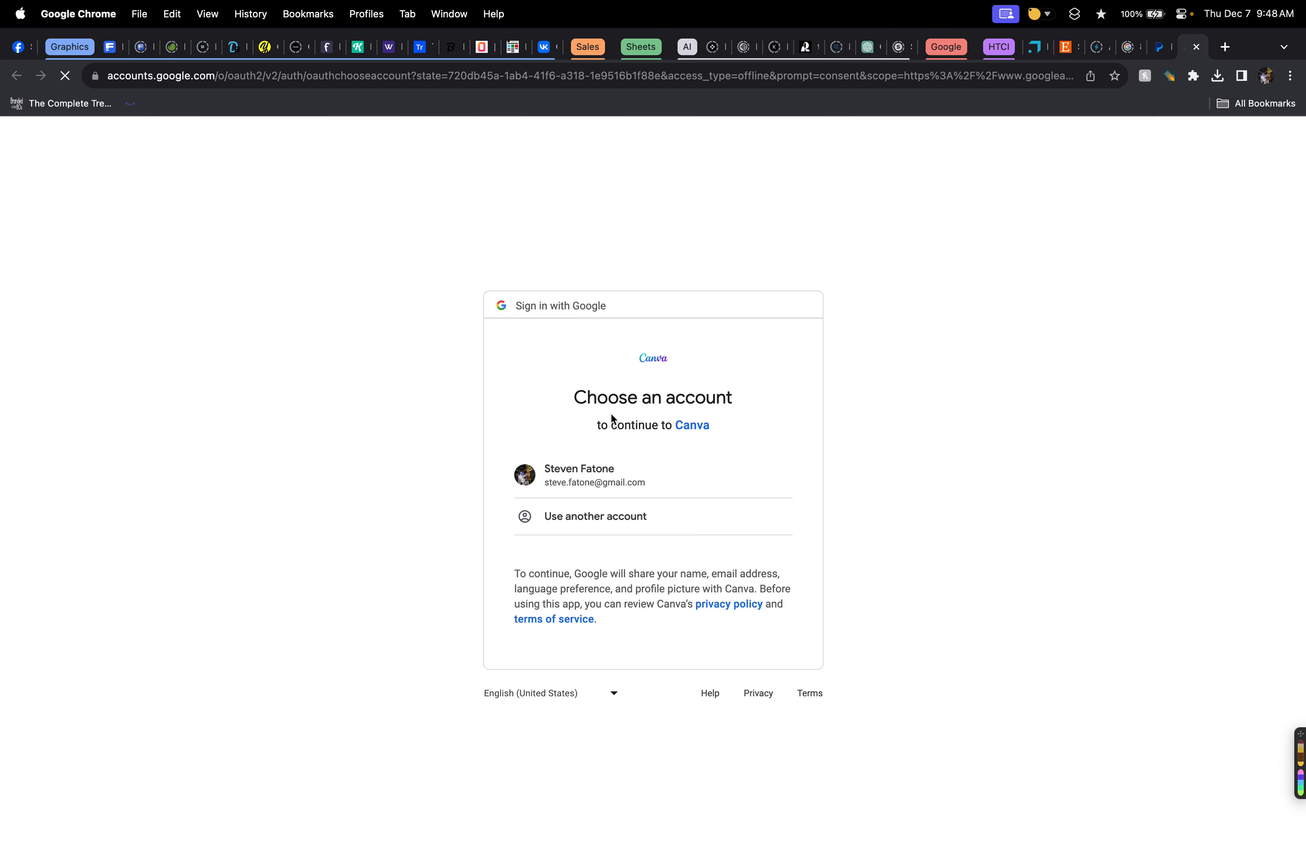
{"action": "left_click", "coordinate": [689, 475]}
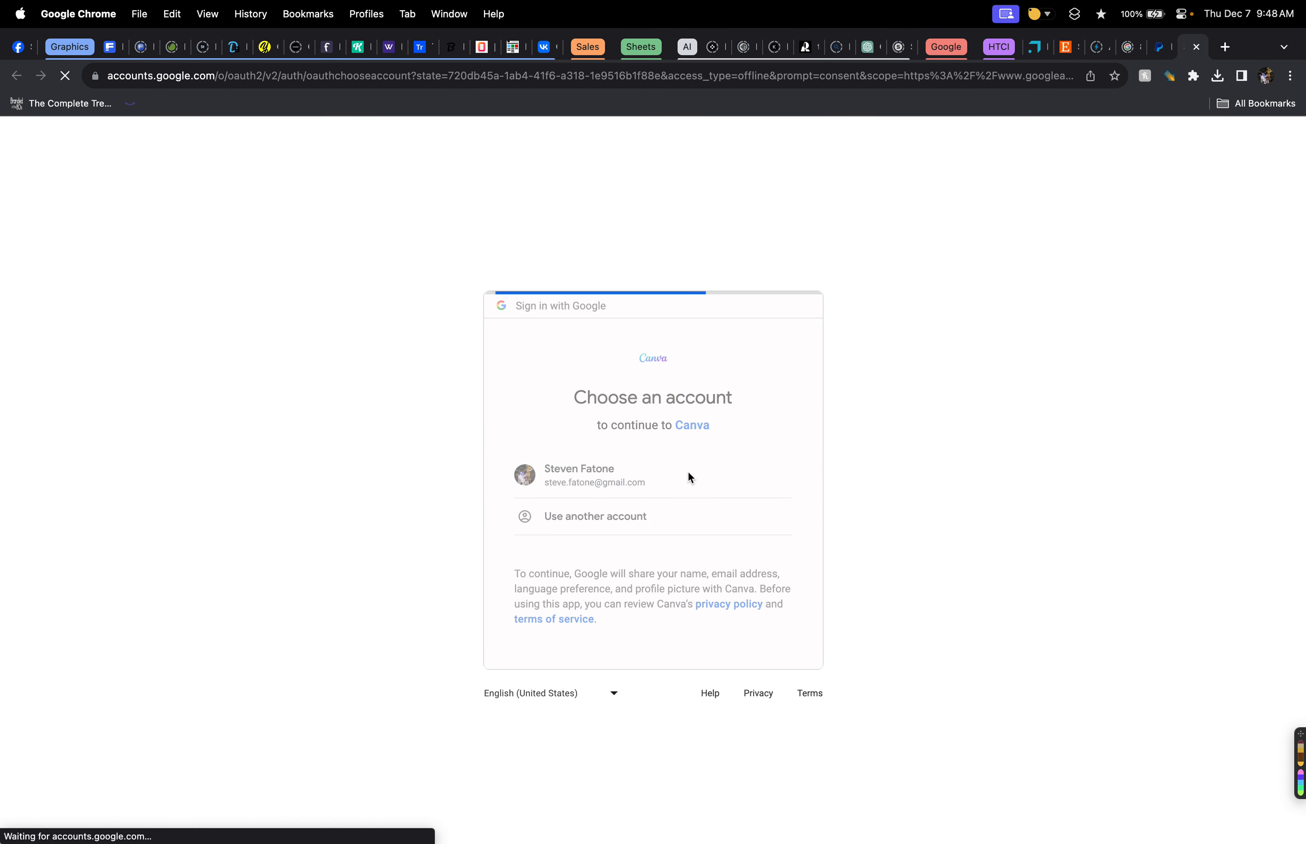
{"action": "left_click", "coordinate": [731, 691]}
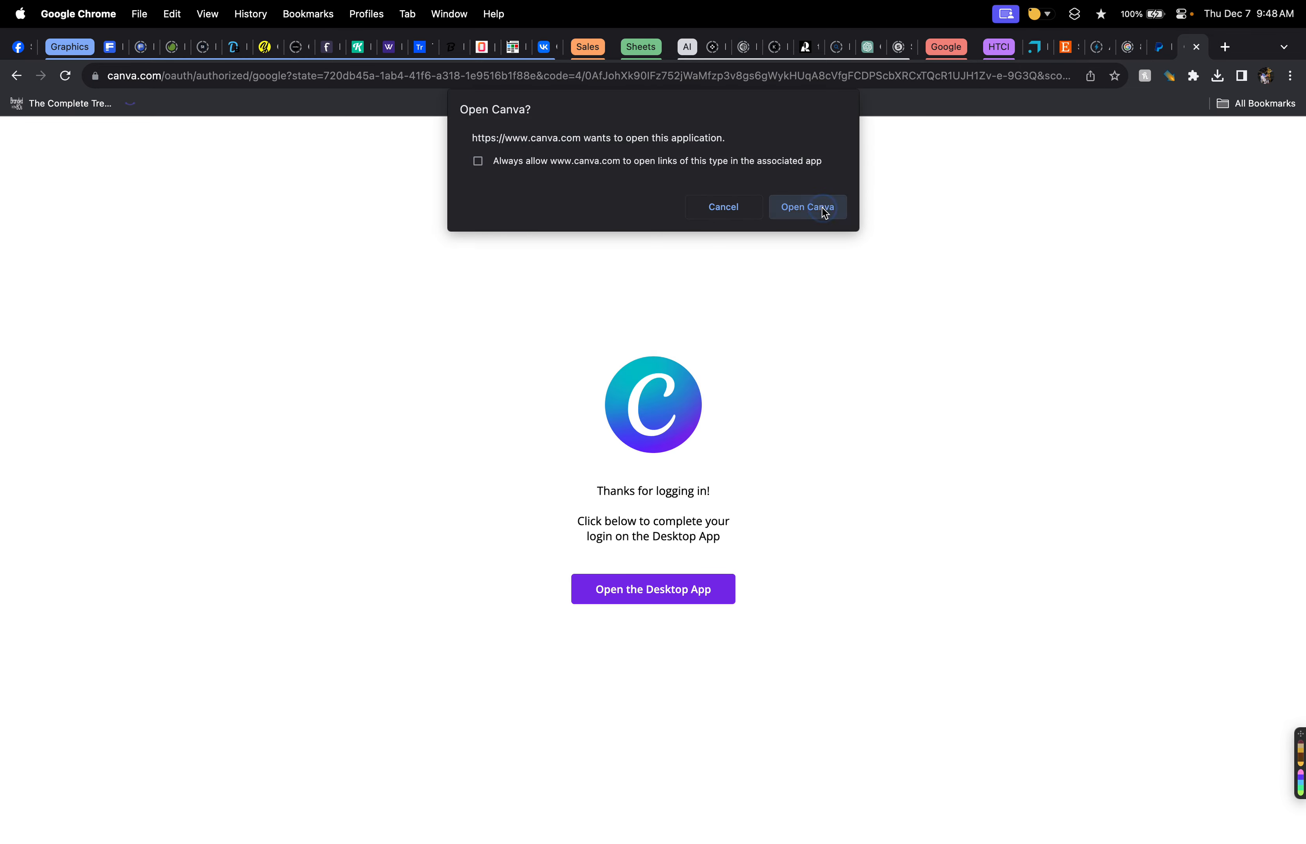
{"action": "left_click", "coordinate": [822, 208]}
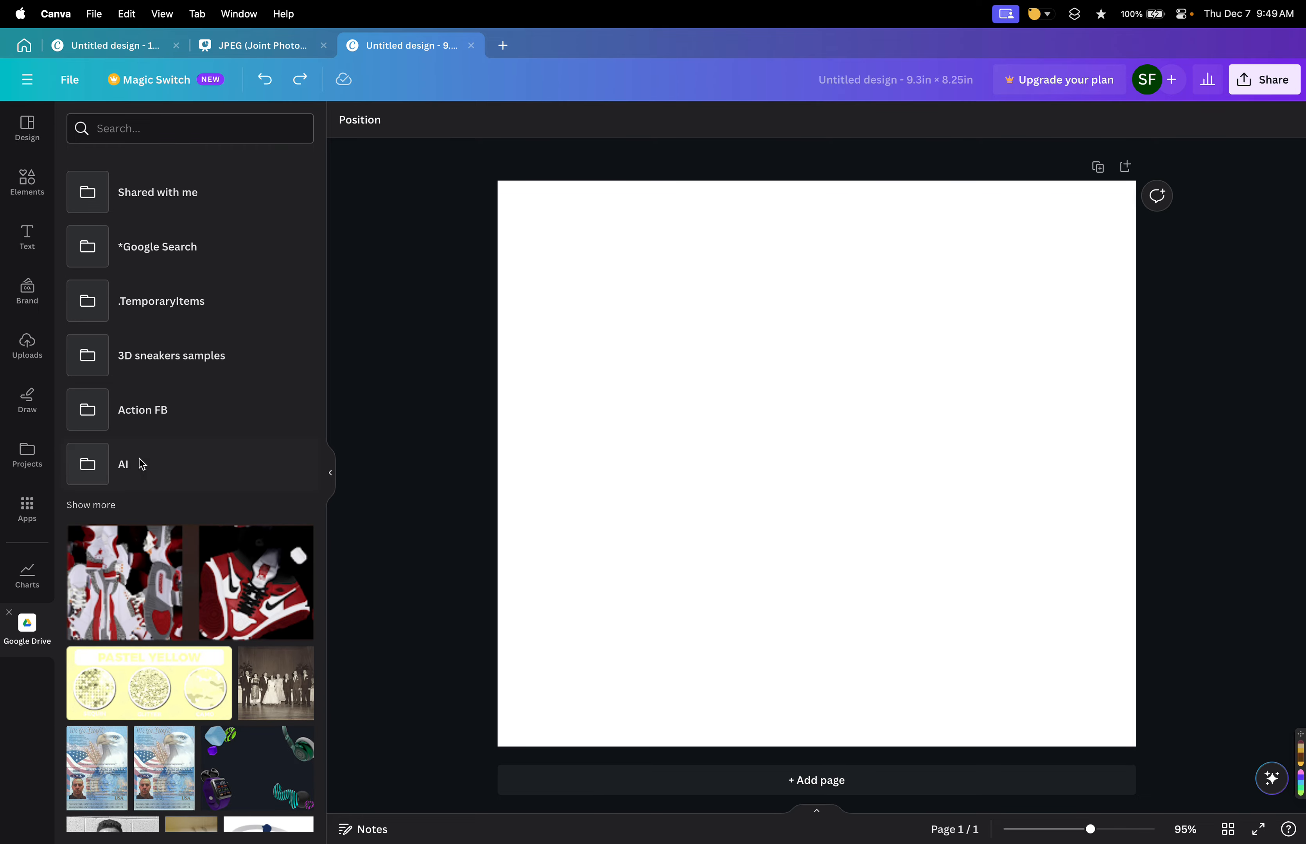
Scroll through the full list of Google Drive folders.
{"action": "scroll", "coordinate": [160, 422], "scroll_direction": "down", "scroll_amount": 3}
{"action": "scroll", "coordinate": [165, 417], "scroll_direction": "up", "scroll_amount": 3}
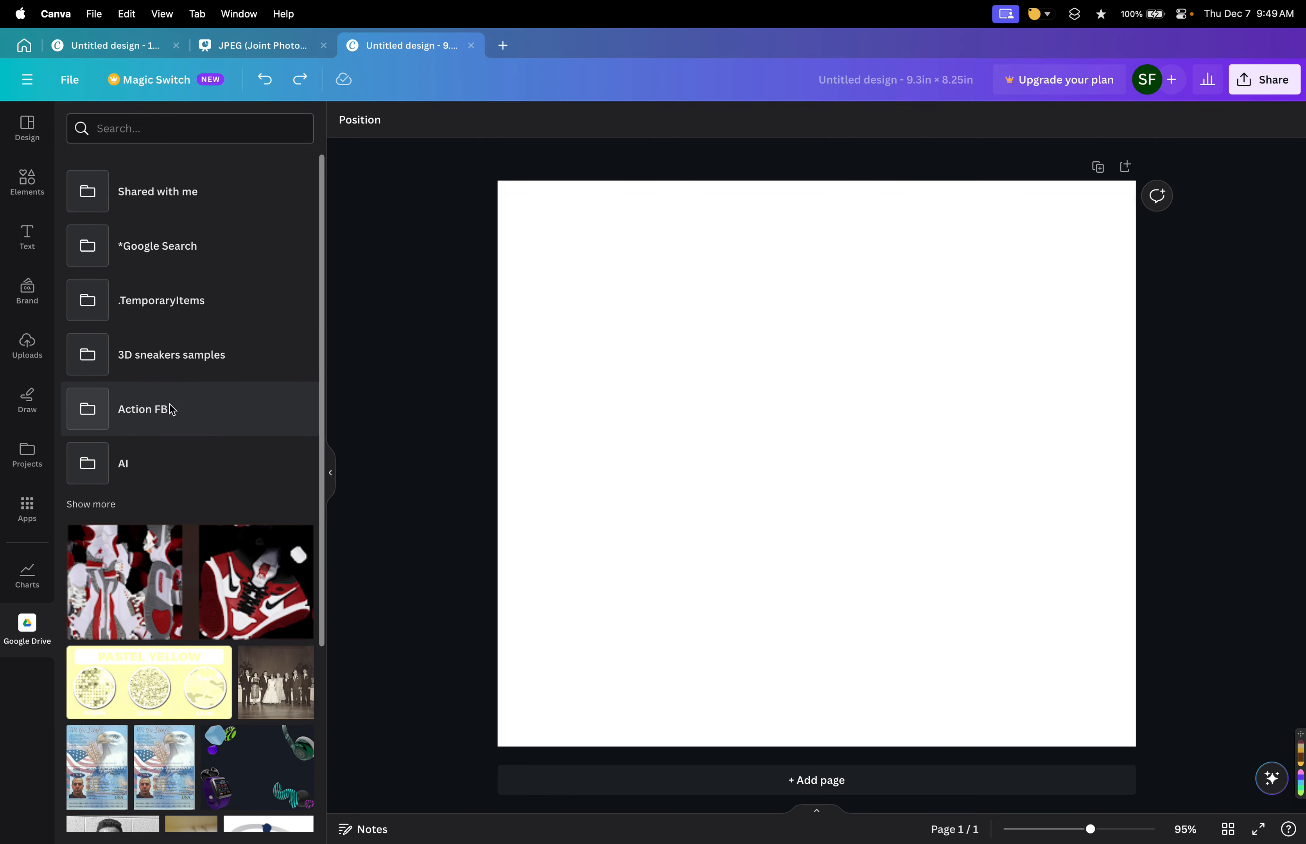
{"action": "left_click", "coordinate": [107, 505]}
{"action": "scroll", "coordinate": [221, 386], "scroll_direction": "down", "scroll_amount": 3}
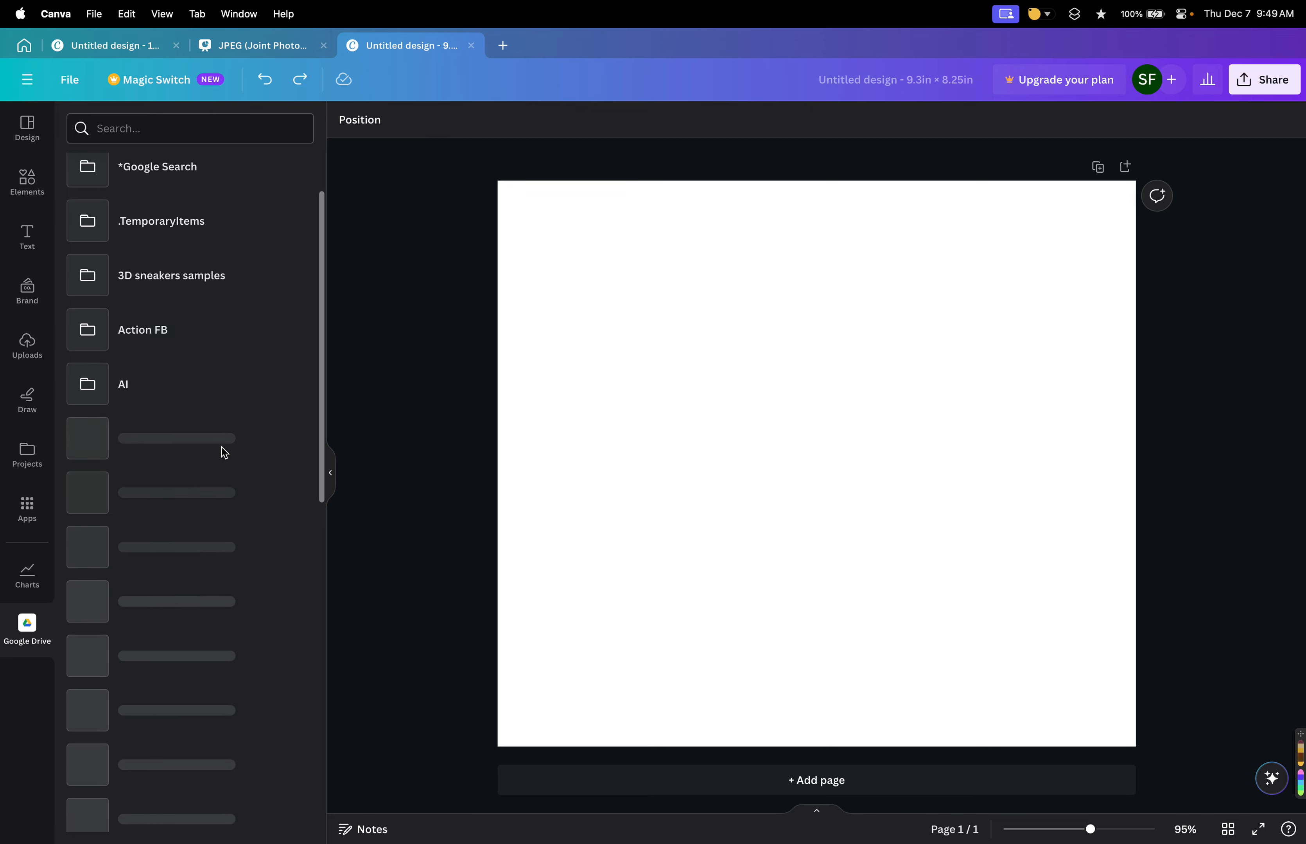
{"action": "scroll", "coordinate": [222, 448], "scroll_direction": "down", "scroll_amount": 3}
{"action": "scroll", "coordinate": [223, 453], "scroll_direction": "down", "scroll_amount": 20}
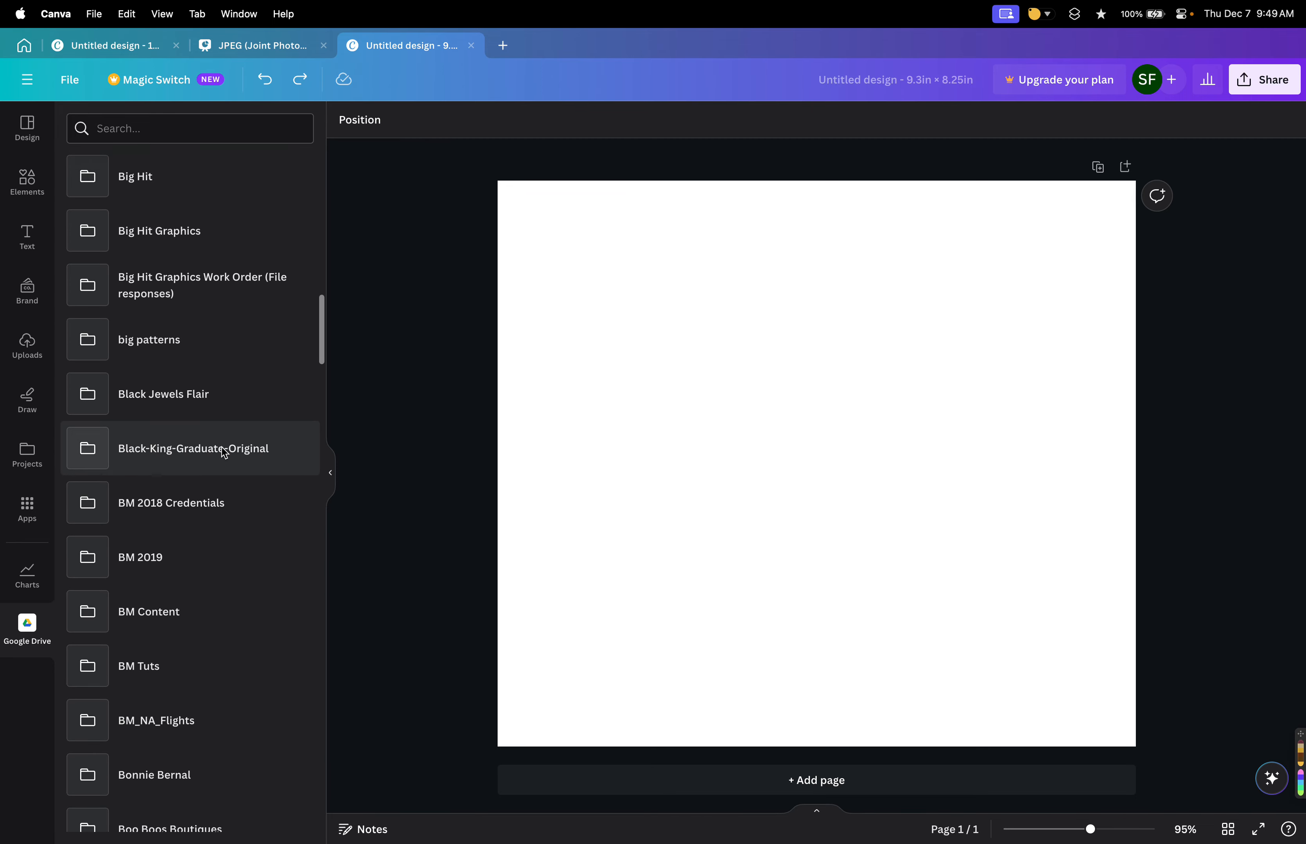
{"action": "scroll", "coordinate": [225, 452], "scroll_direction": "down", "scroll_amount": 20}
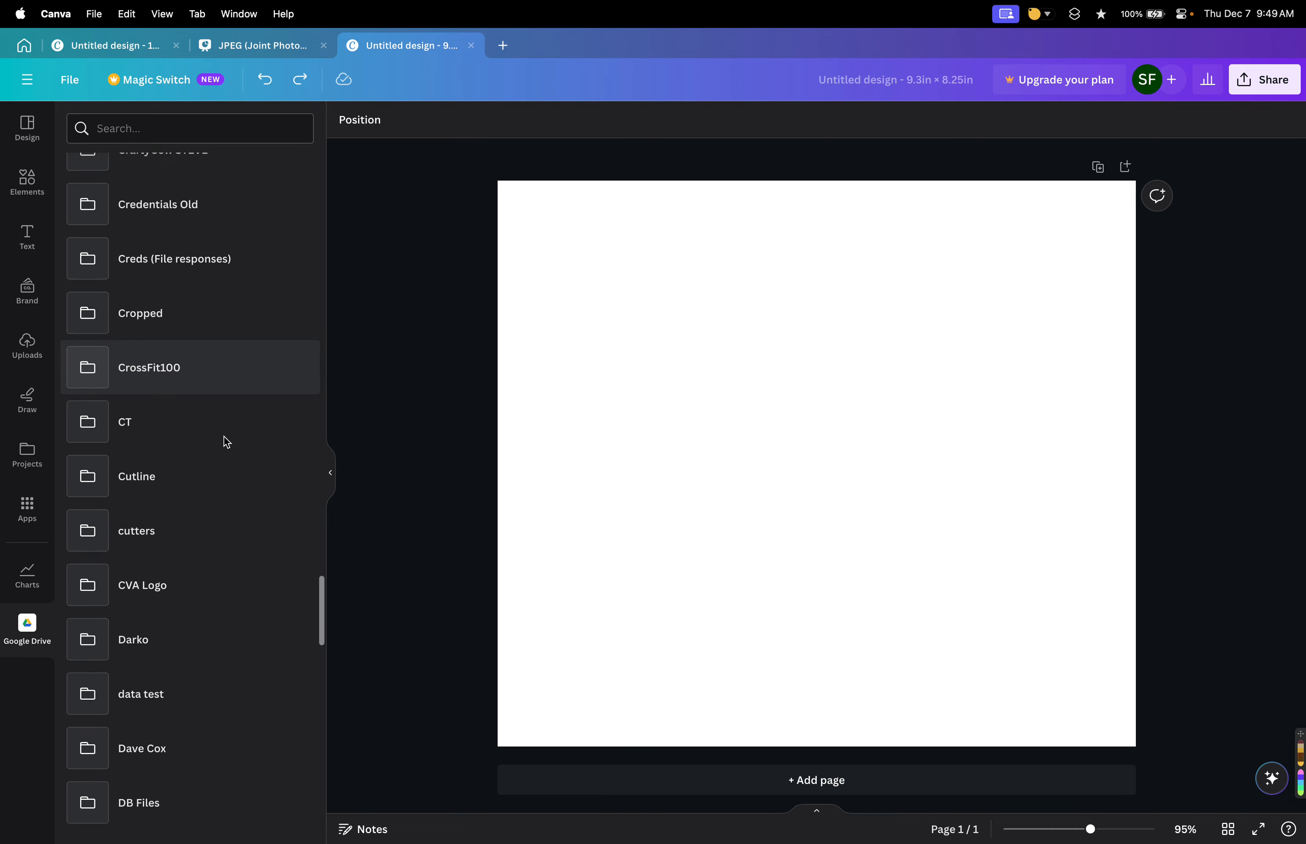
{"action": "scroll", "coordinate": [227, 442], "scroll_direction": "down", "scroll_amount": 15}
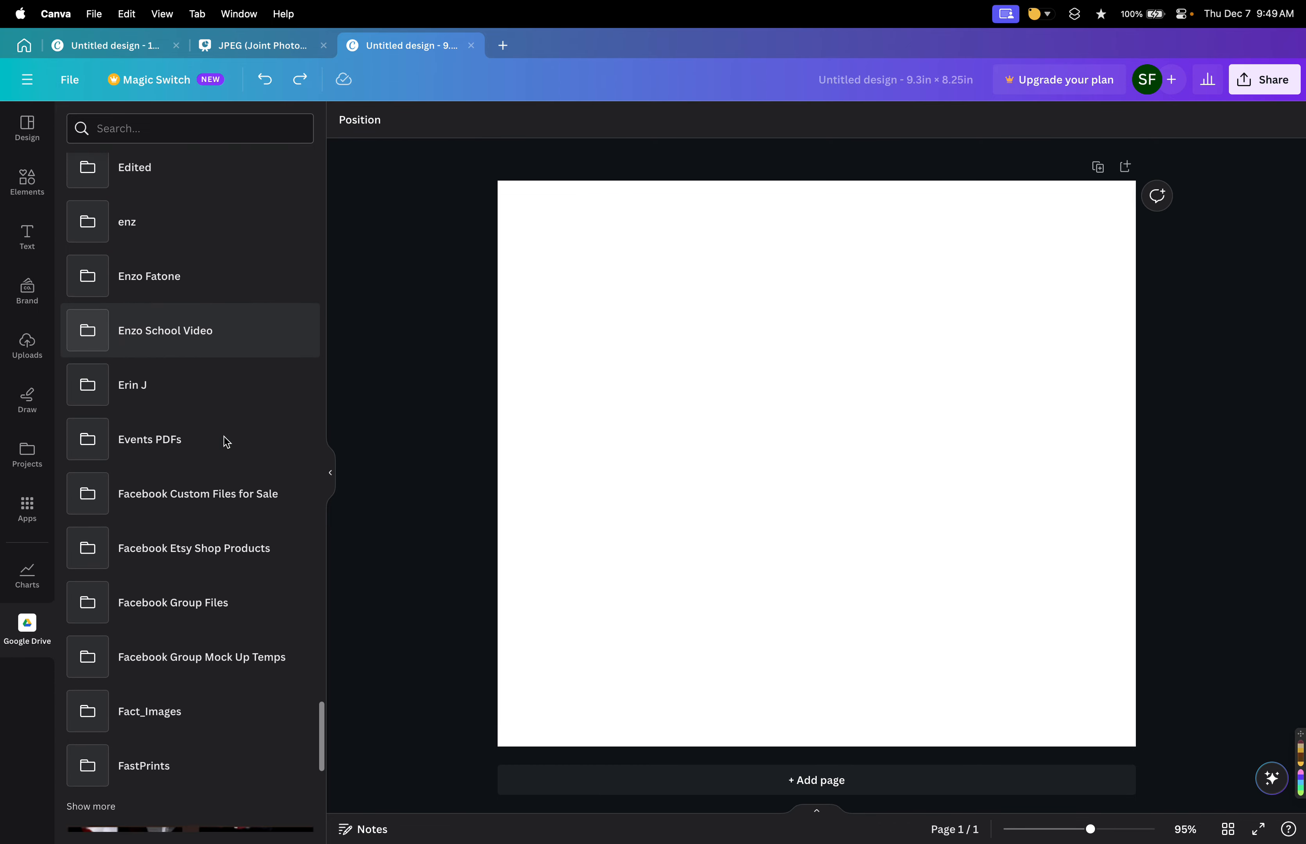
{"action": "scroll", "coordinate": [226, 442], "scroll_direction": "down", "scroll_amount": 2}
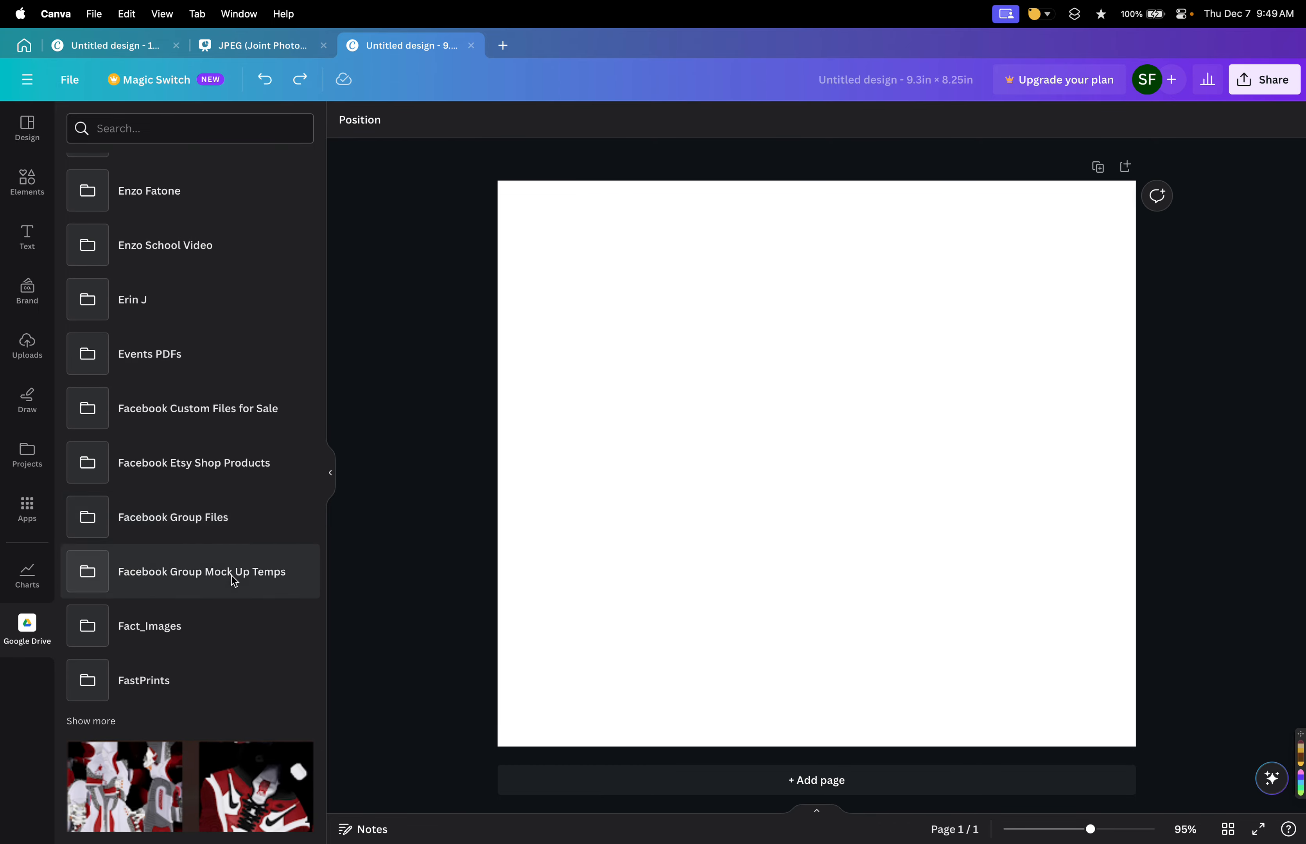
Open the Facebook Group Files folder, expand its subfolders, and open the 80s folder.
{"action": "left_click", "coordinate": [213, 507]}
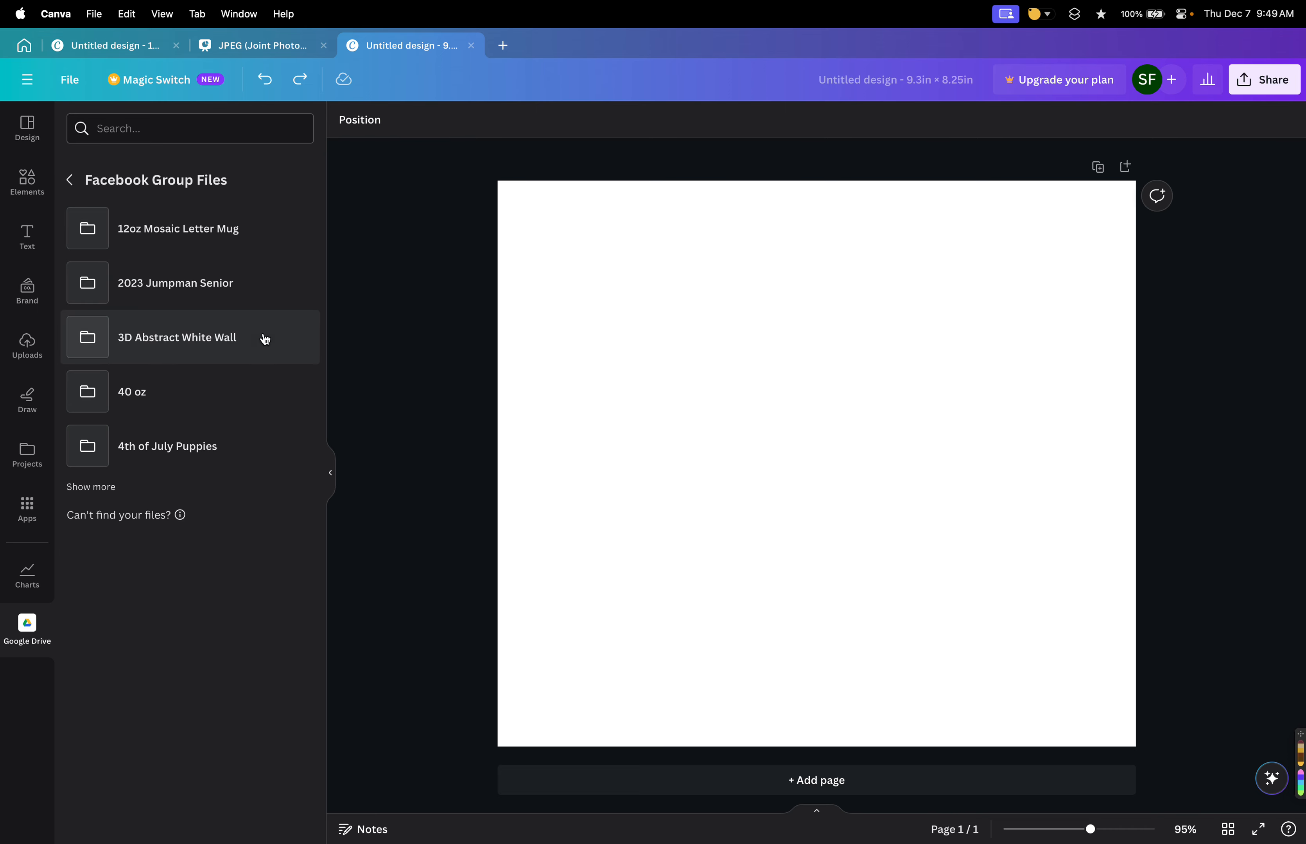
{"action": "left_click", "coordinate": [101, 487]}
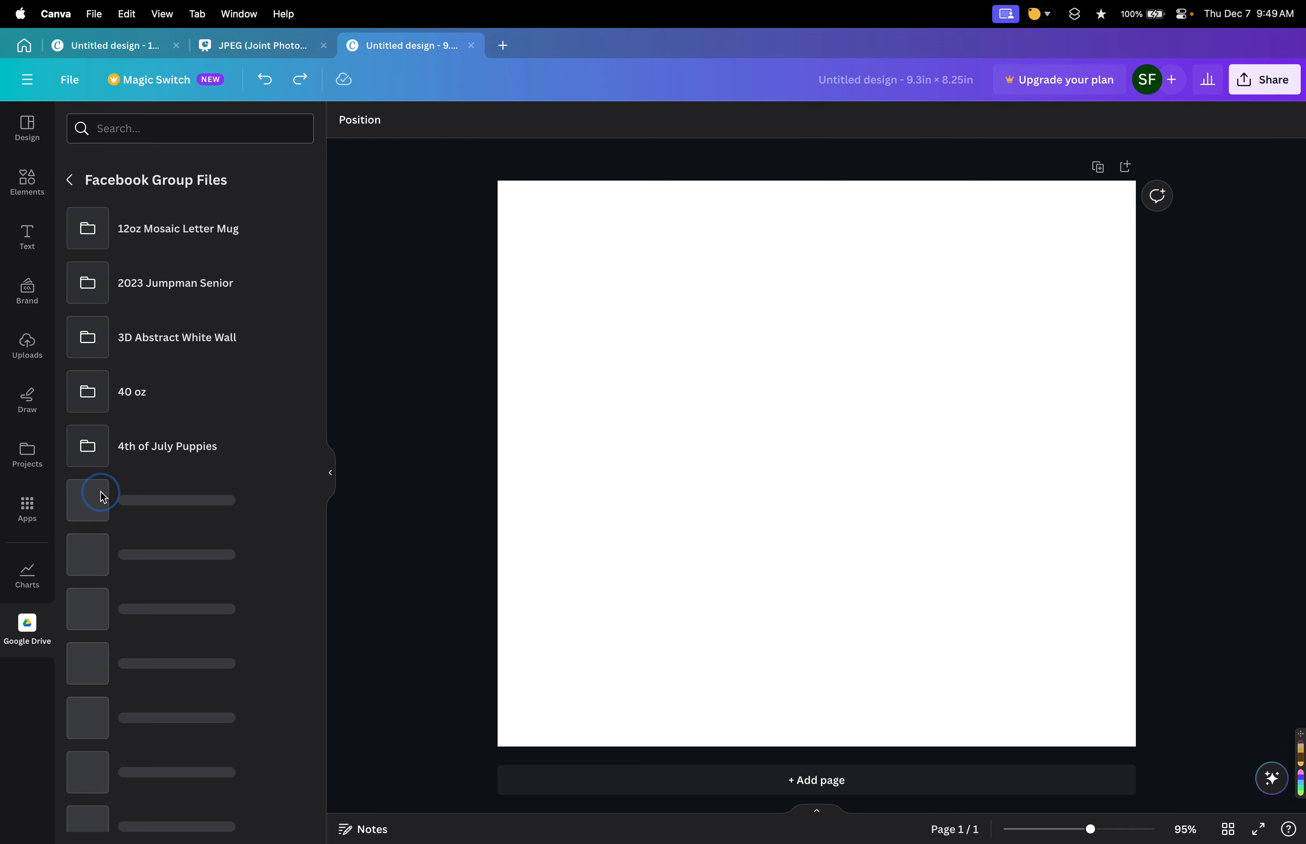
{"action": "scroll", "coordinate": [249, 466], "scroll_direction": "down", "scroll_amount": 3}
{"action": "scroll", "coordinate": [249, 466], "scroll_direction": "up", "scroll_amount": 3}
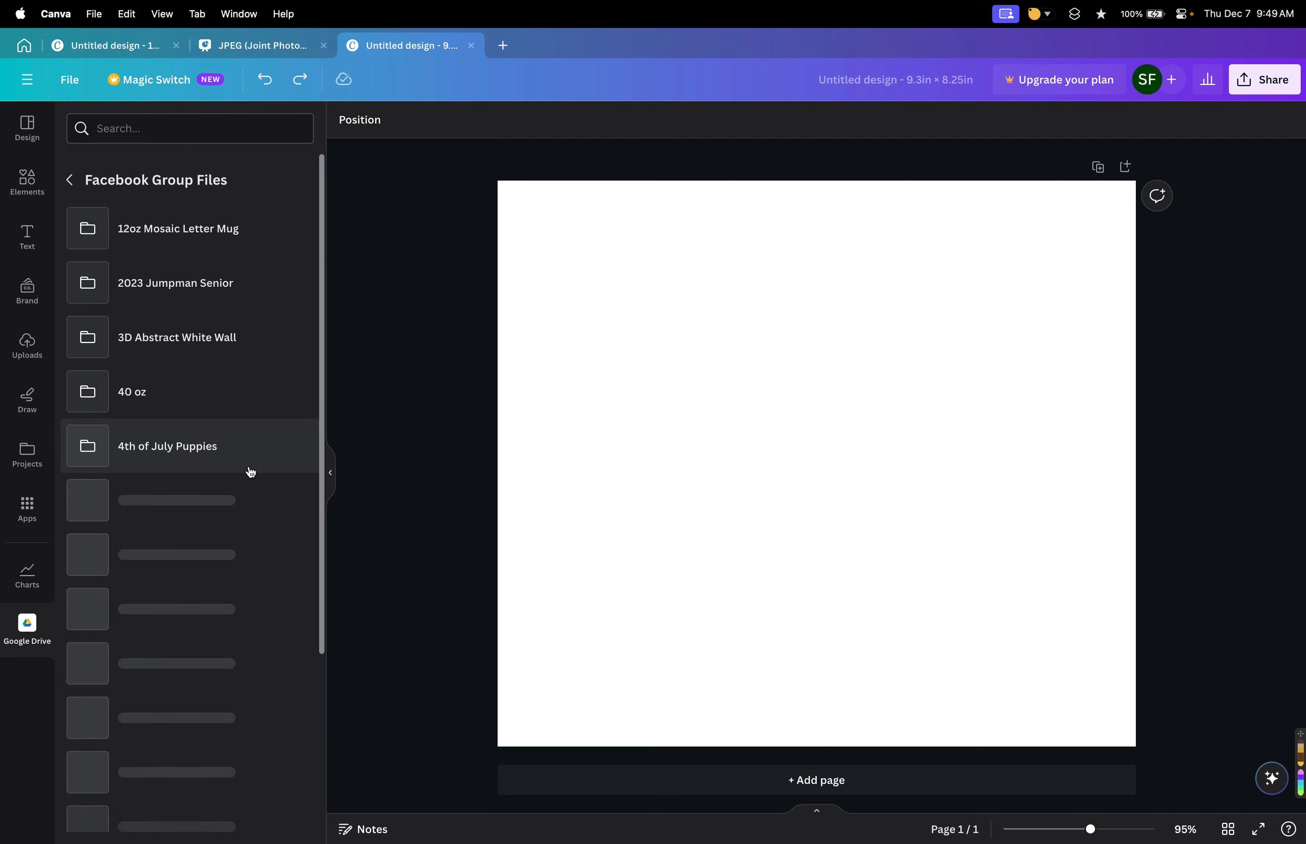
{"action": "scroll", "coordinate": [218, 419], "scroll_direction": "down", "scroll_amount": 2}
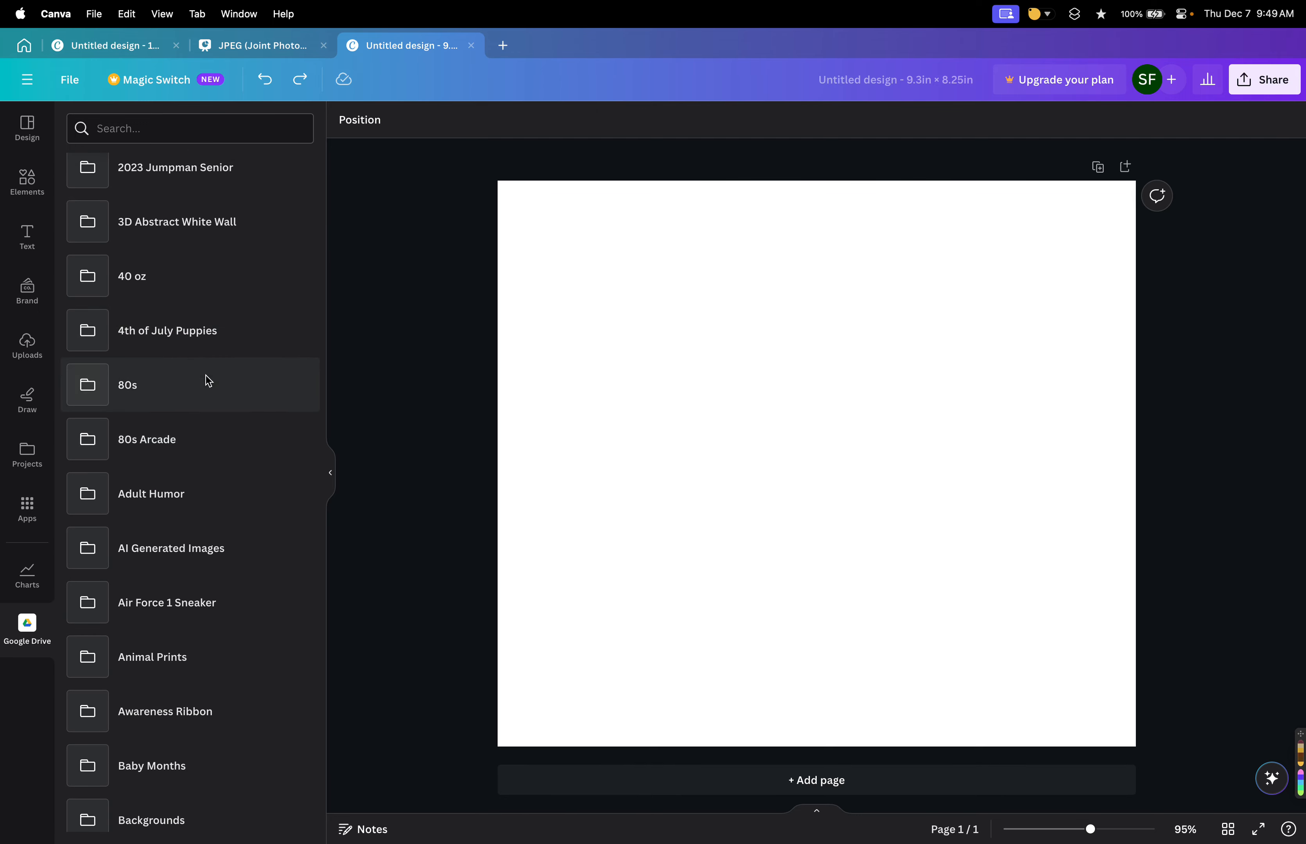
{"action": "left_click", "coordinate": [207, 390]}
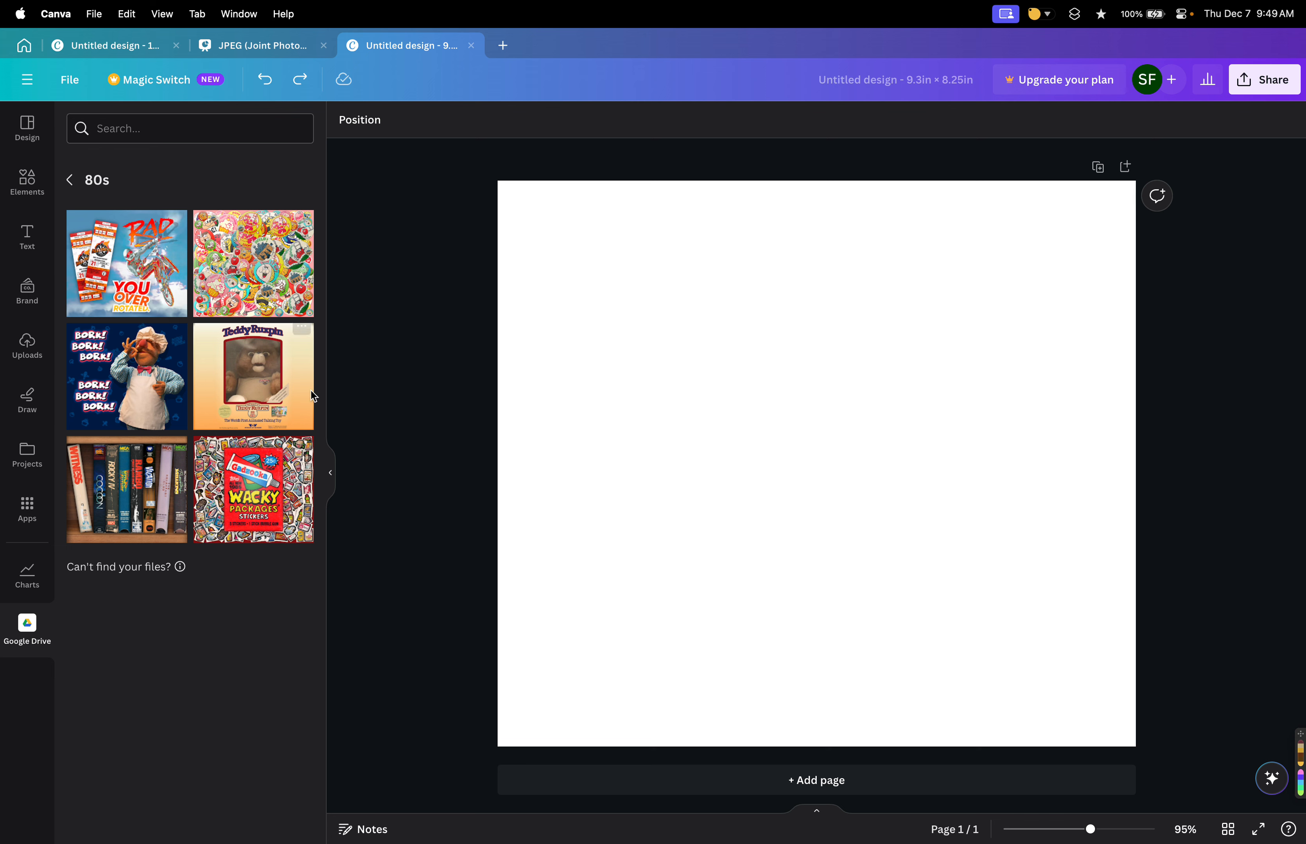
Go back to the Facebook Group Files folder, show more subfolders, and scroll through the full list.
{"action": "left_click", "coordinate": [71, 180]}
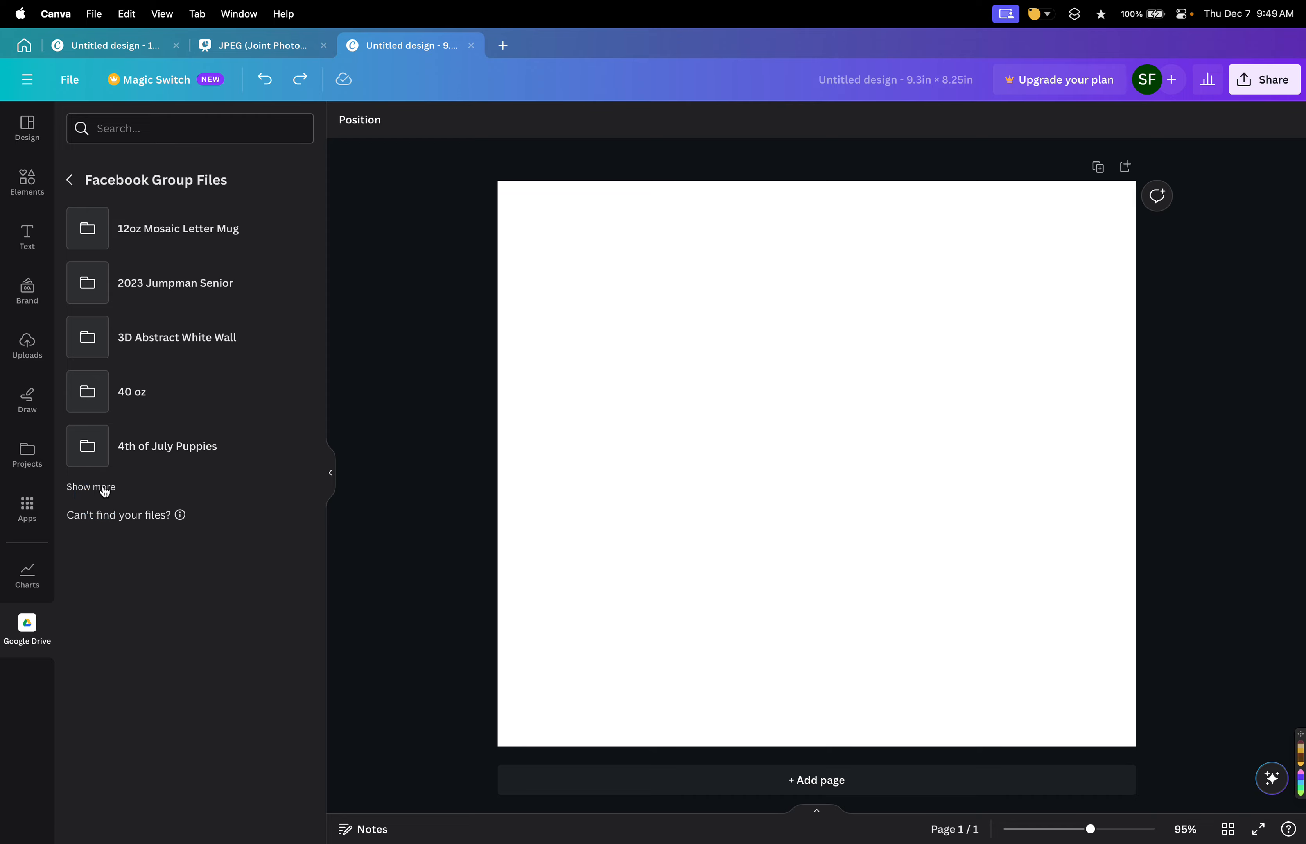
{"action": "left_click", "coordinate": [98, 488]}
{"action": "scroll", "coordinate": [204, 550], "scroll_direction": "down", "scroll_amount": 5}
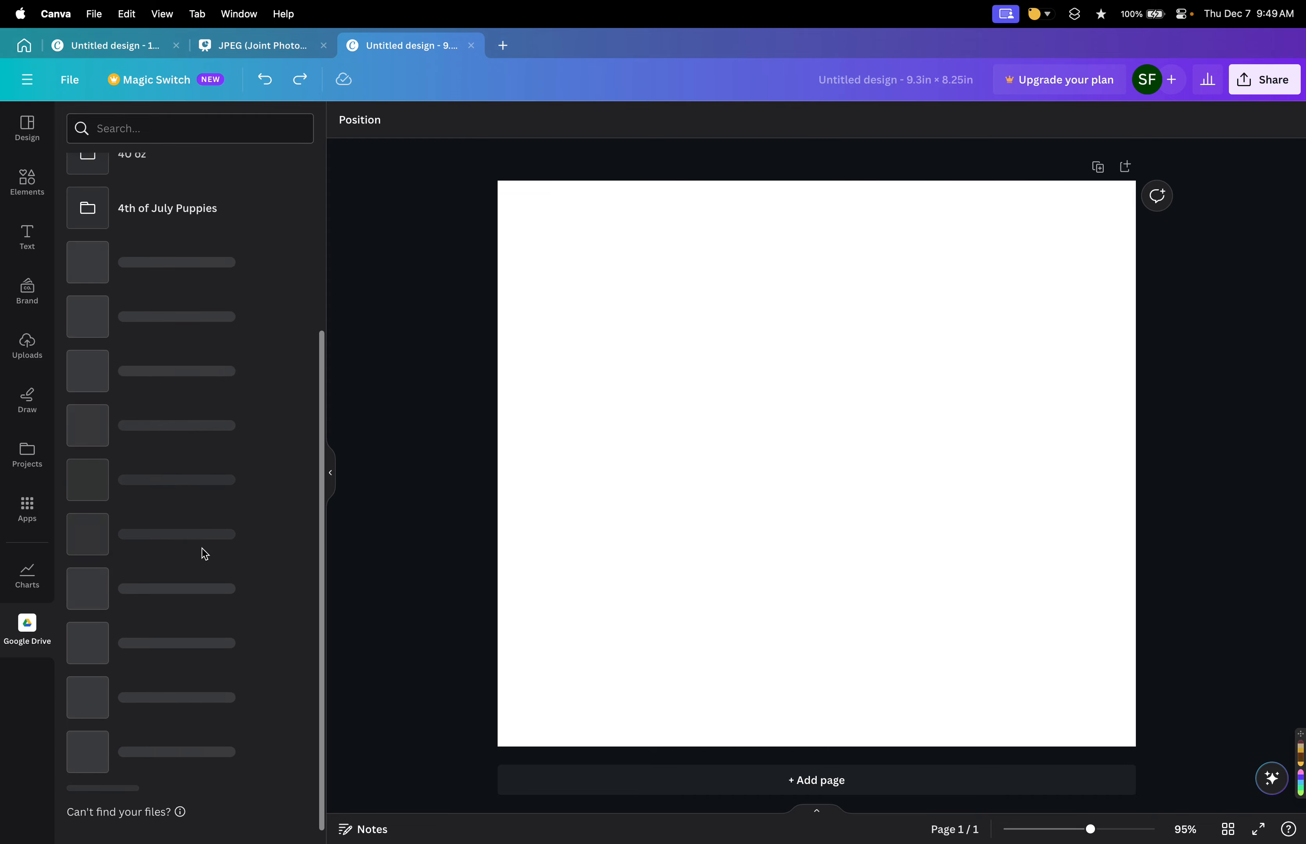
{"action": "scroll", "coordinate": [192, 634], "scroll_direction": "down", "scroll_amount": 12}
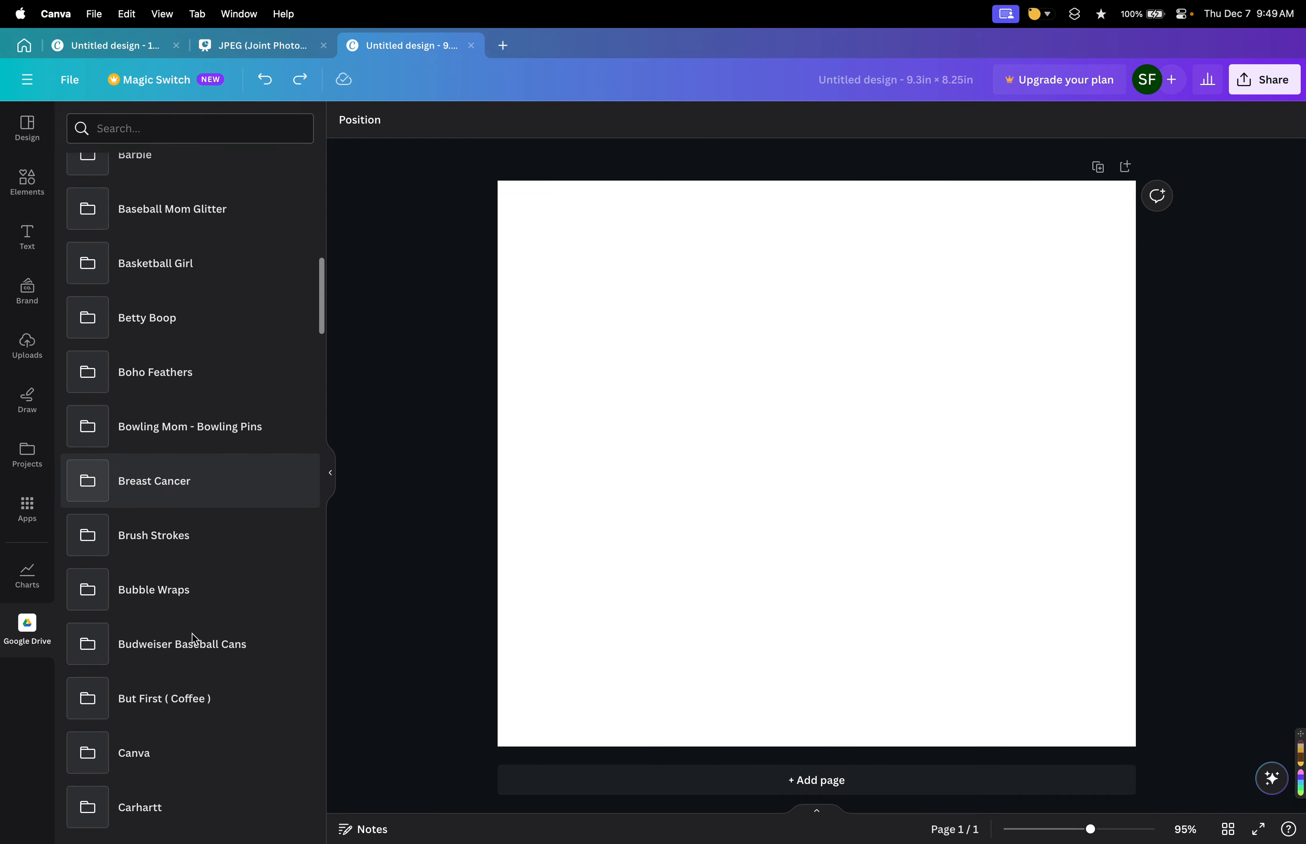
{"action": "scroll", "coordinate": [191, 634], "scroll_direction": "down", "scroll_amount": 3}
{"action": "scroll", "coordinate": [192, 636], "scroll_direction": "up", "scroll_amount": 5}
Open the Boho Feathers folder, then its College subfolder, and scroll through the College graphics.
{"action": "left_click", "coordinate": [186, 466]}
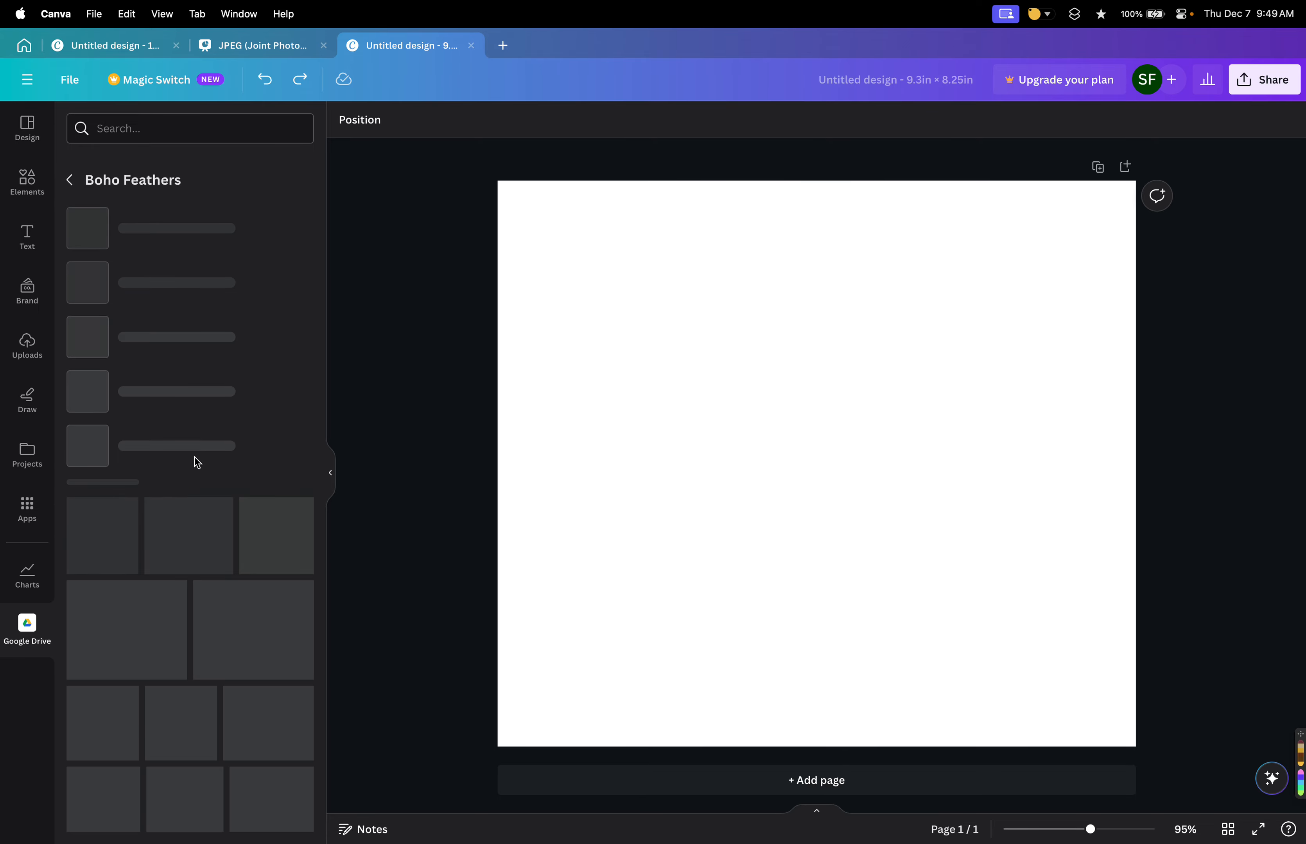
{"action": "left_click", "coordinate": [185, 243]}
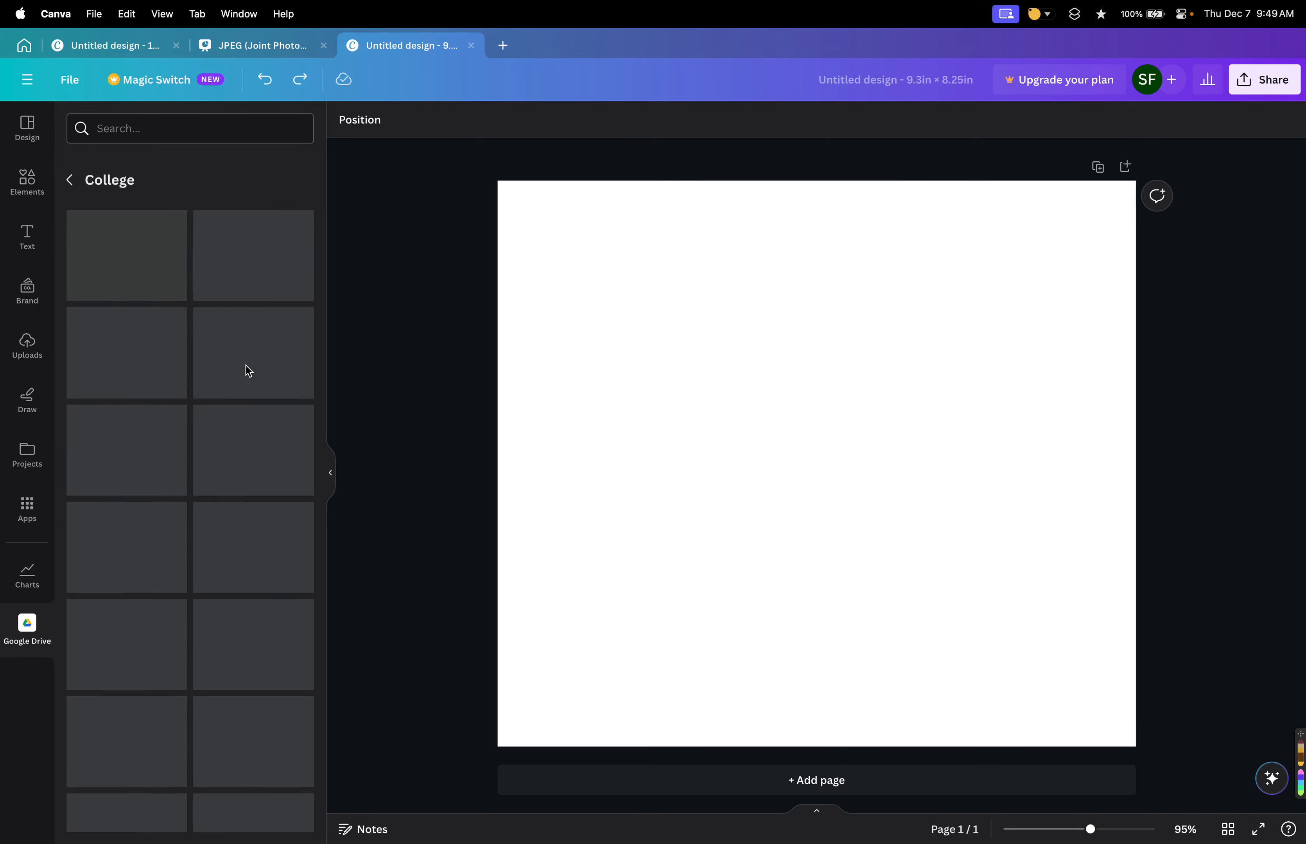
{"action": "scroll", "coordinate": [242, 518], "scroll_direction": "down", "scroll_amount": 10}
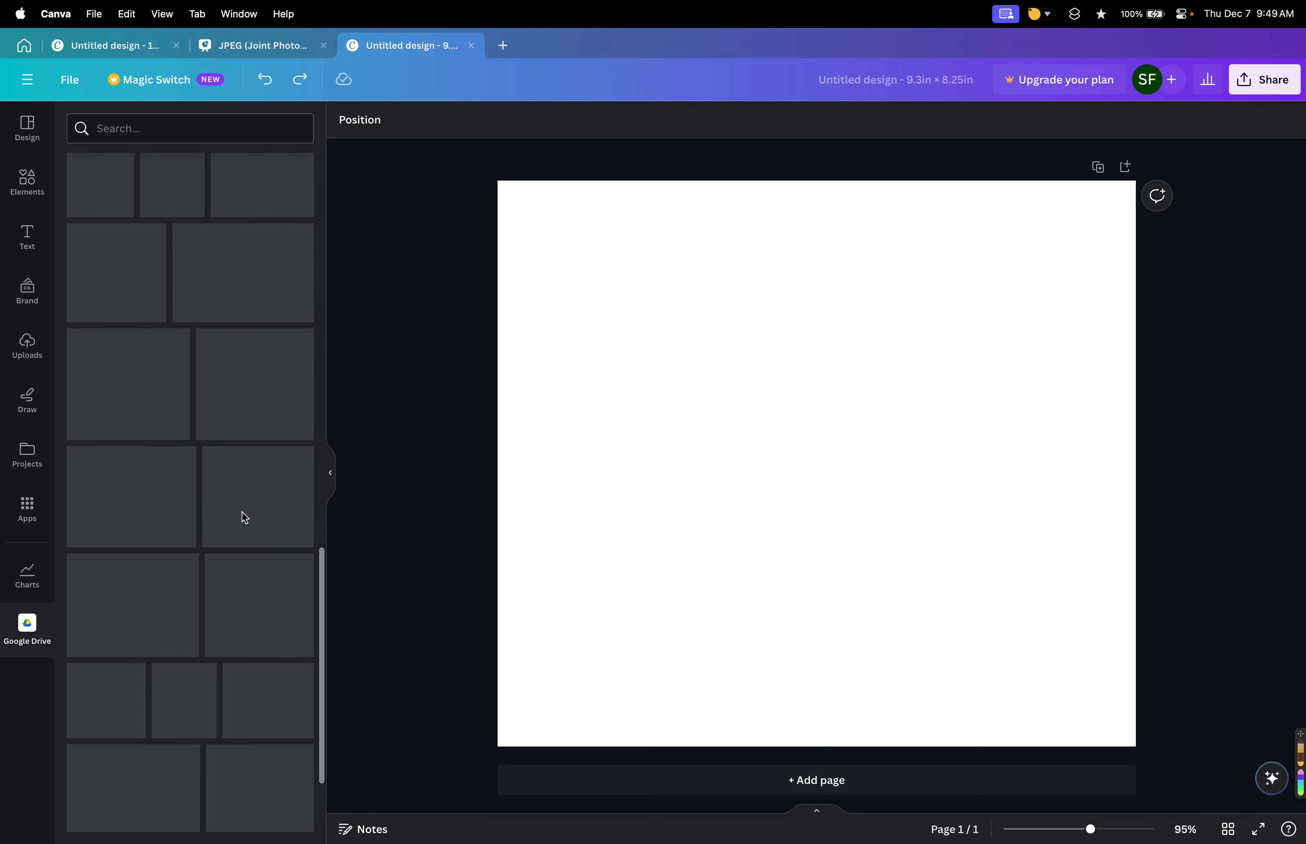
{"action": "scroll", "coordinate": [242, 515], "scroll_direction": "up", "scroll_amount": 12}
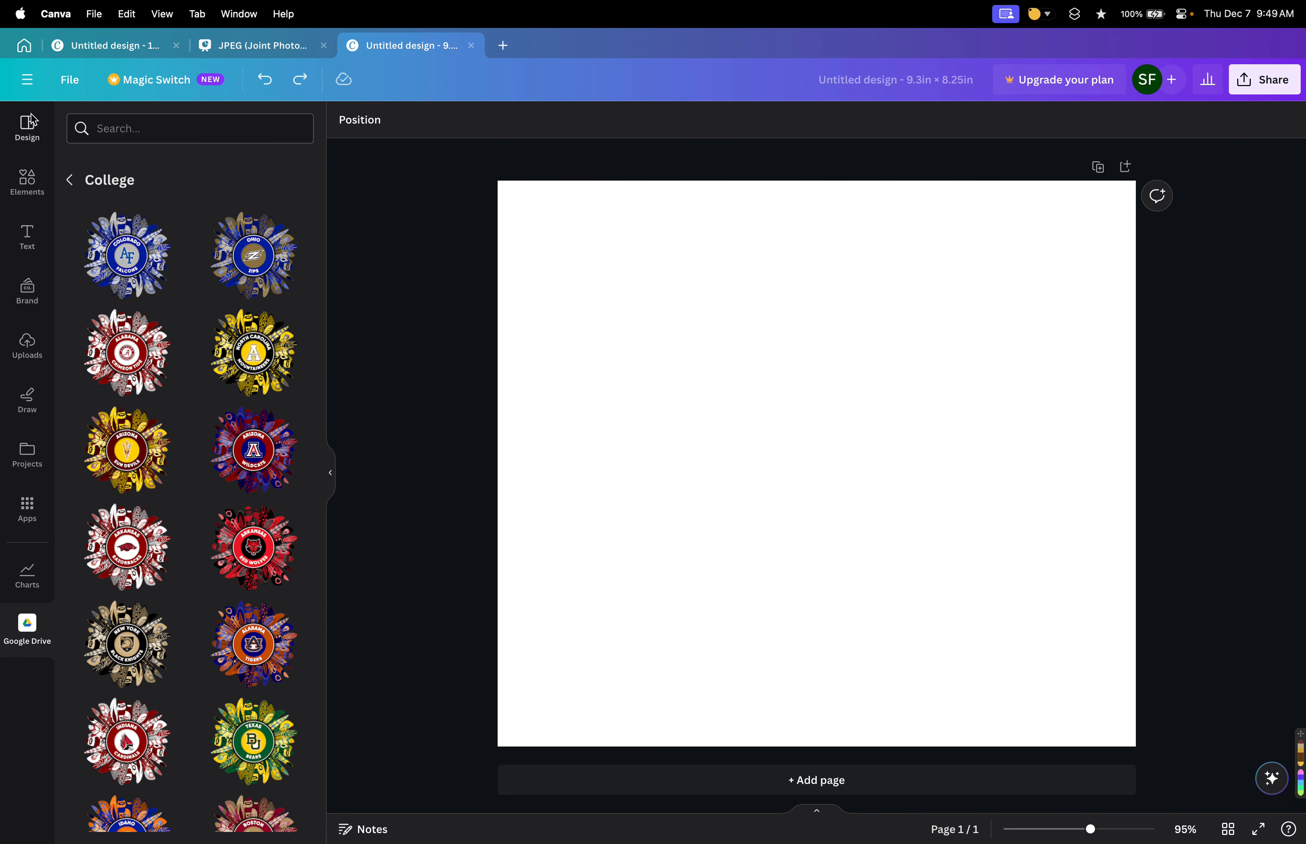
Examine the options in the File menu and the Magic Switch menu, then close them.
{"action": "left_click", "coordinate": [68, 79]}
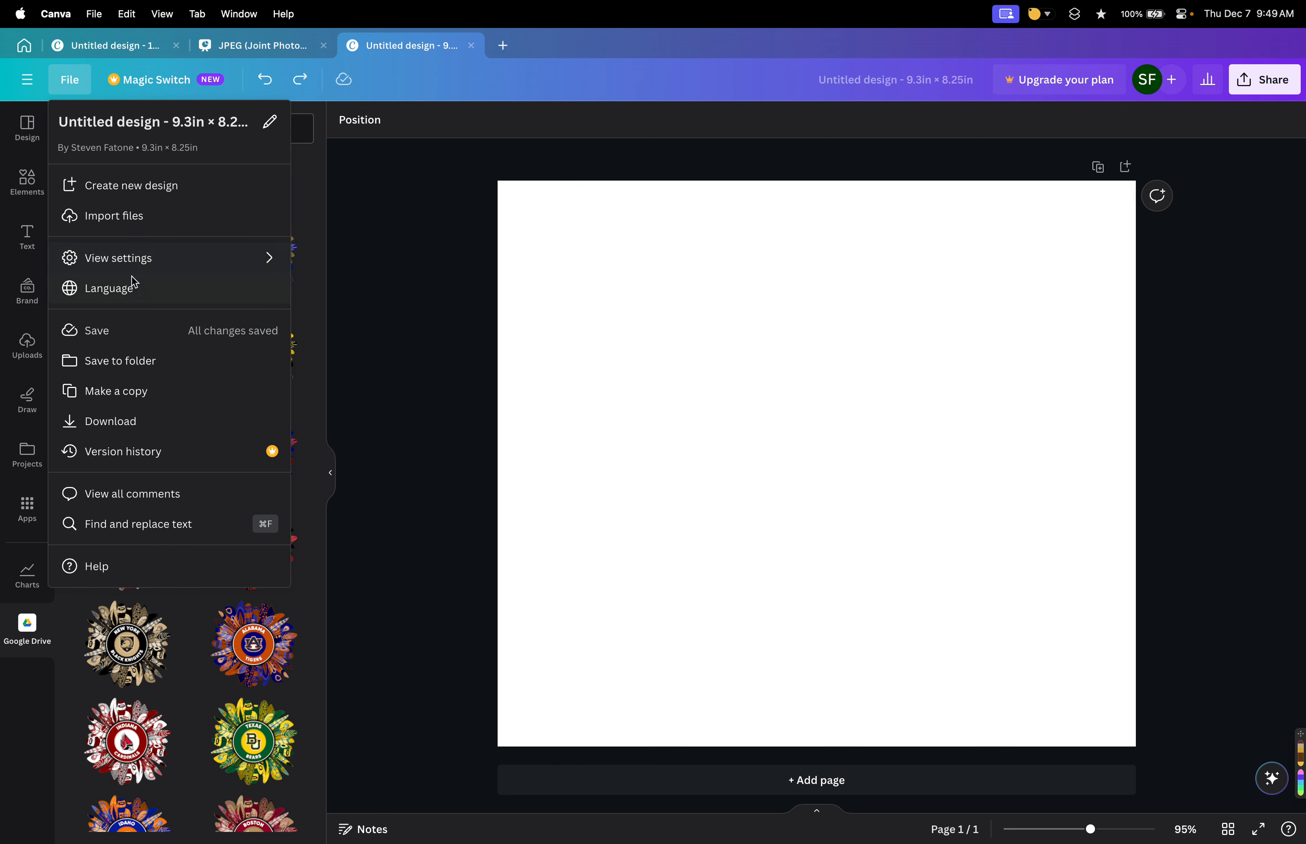
{"action": "mouse_move", "coordinate": [164, 267]}
{"action": "mouse_move", "coordinate": [224, 257]}
{"action": "left_click", "coordinate": [153, 82]}
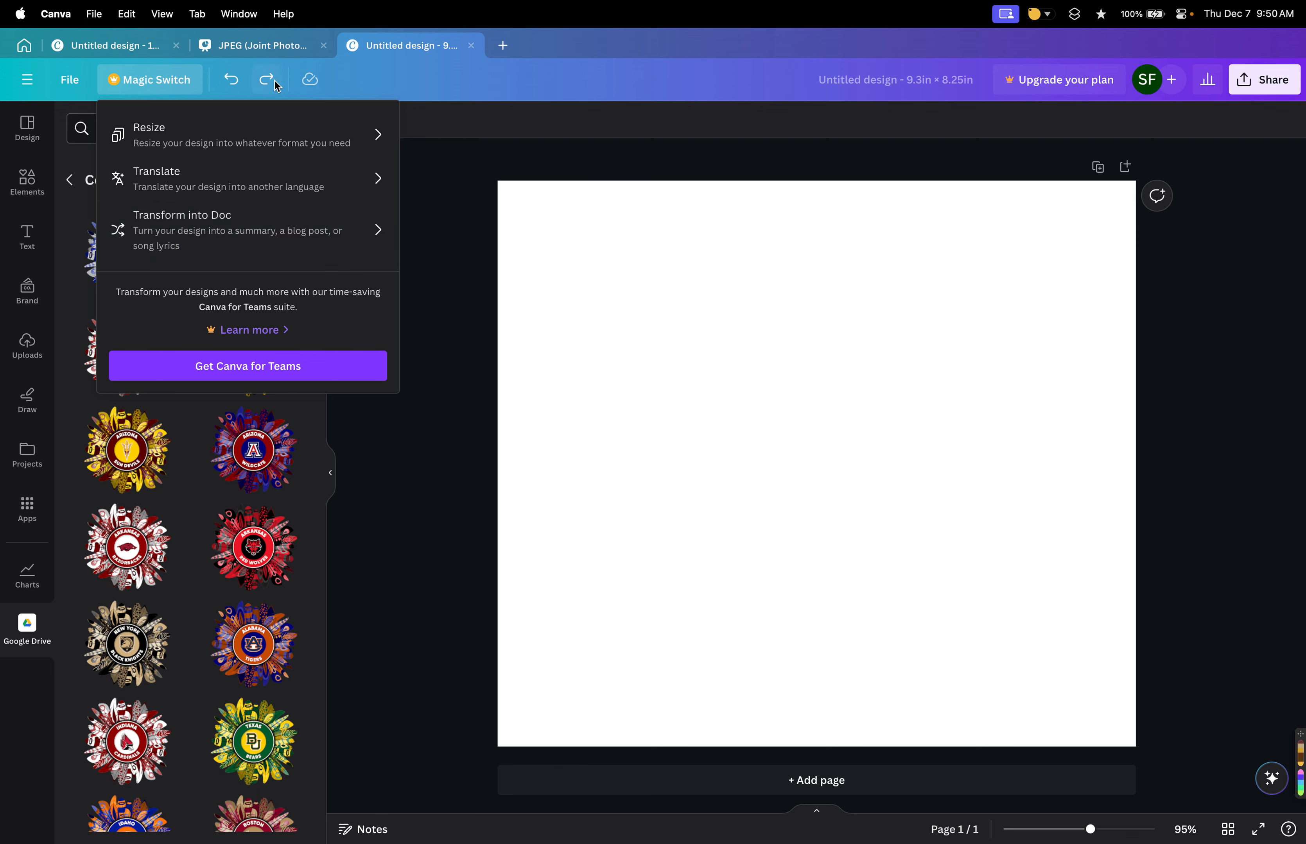
{"action": "left_click", "coordinate": [433, 107]}
Add a square shape from Elements to the page and recolour it purple.
{"action": "left_click", "coordinate": [28, 181]}
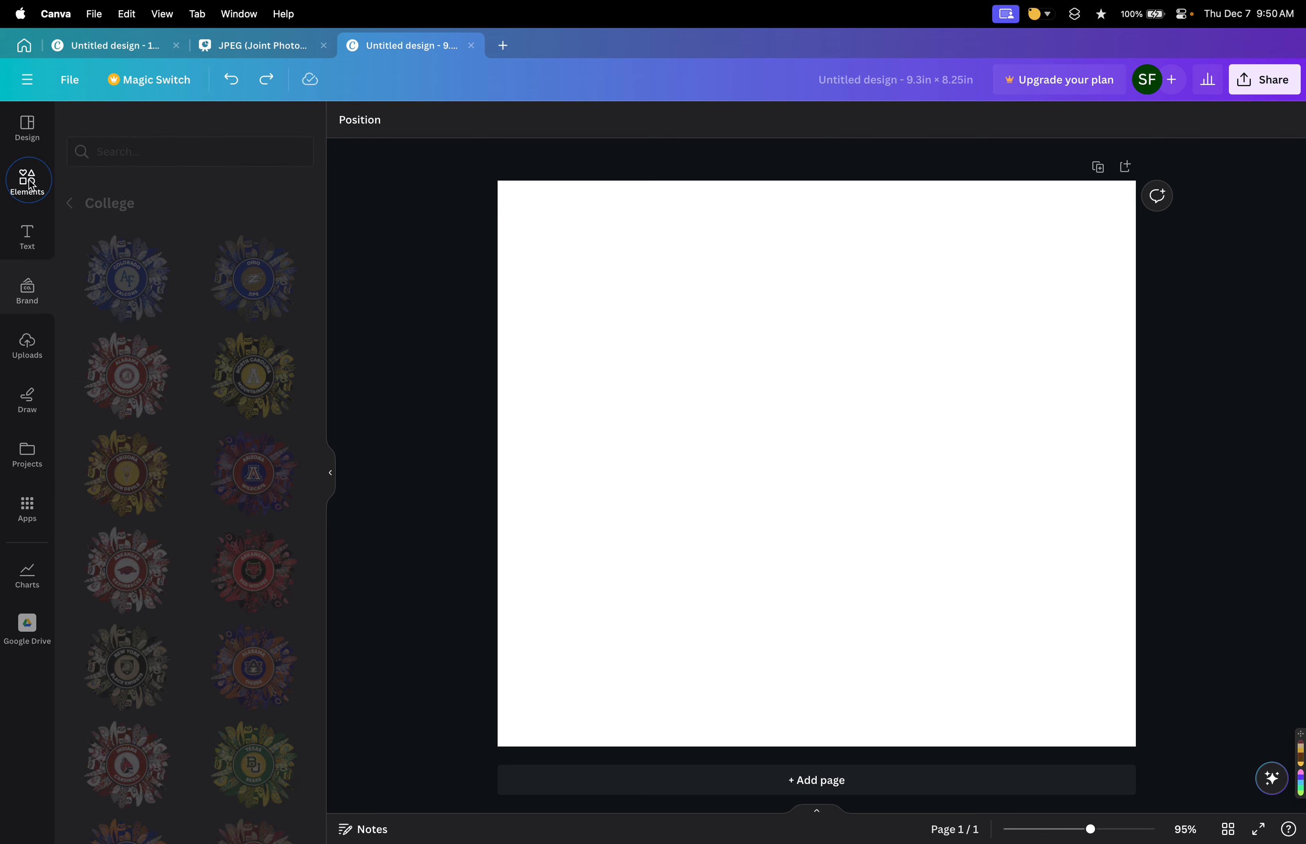
{"action": "left_click", "coordinate": [87, 351]}
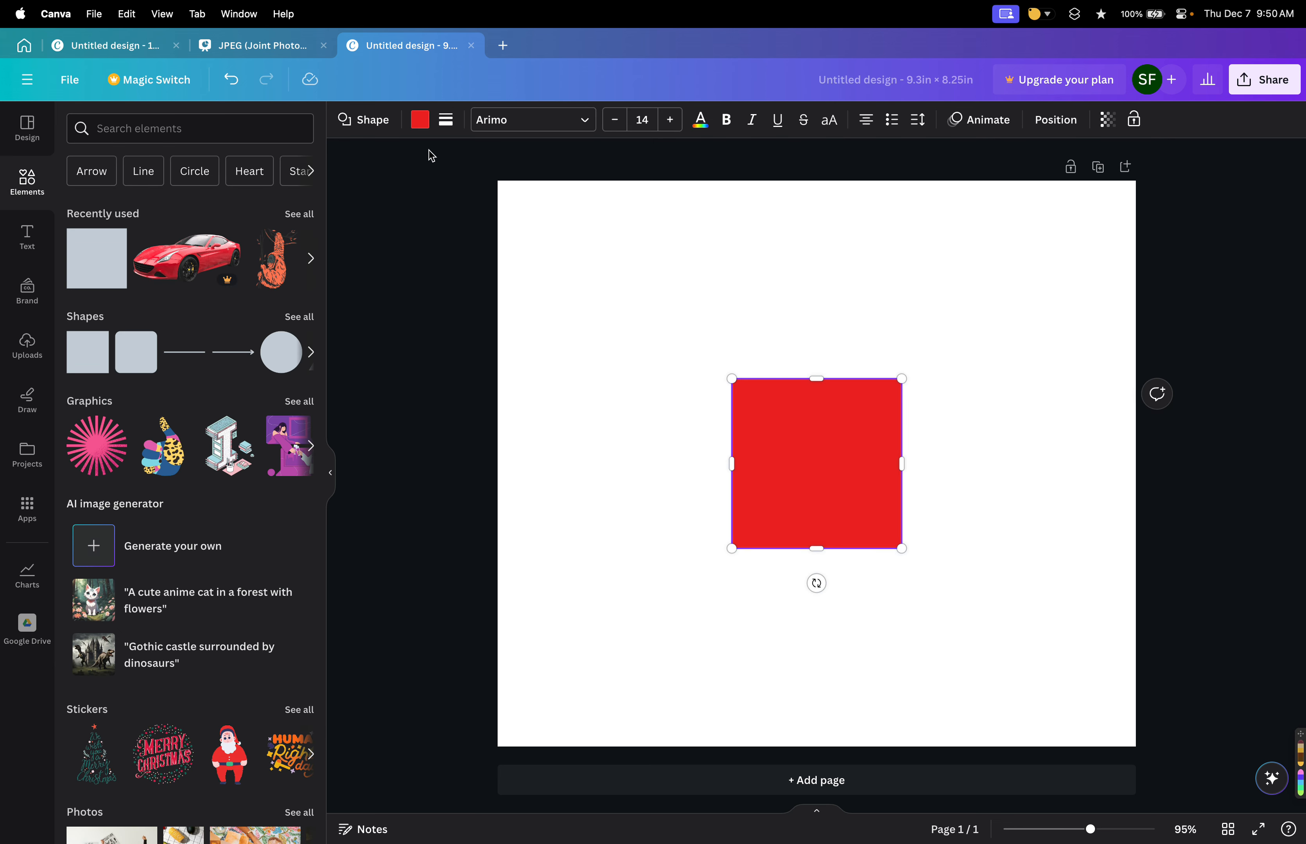
{"action": "left_click", "coordinate": [420, 120]}
{"action": "left_click", "coordinate": [297, 486]}
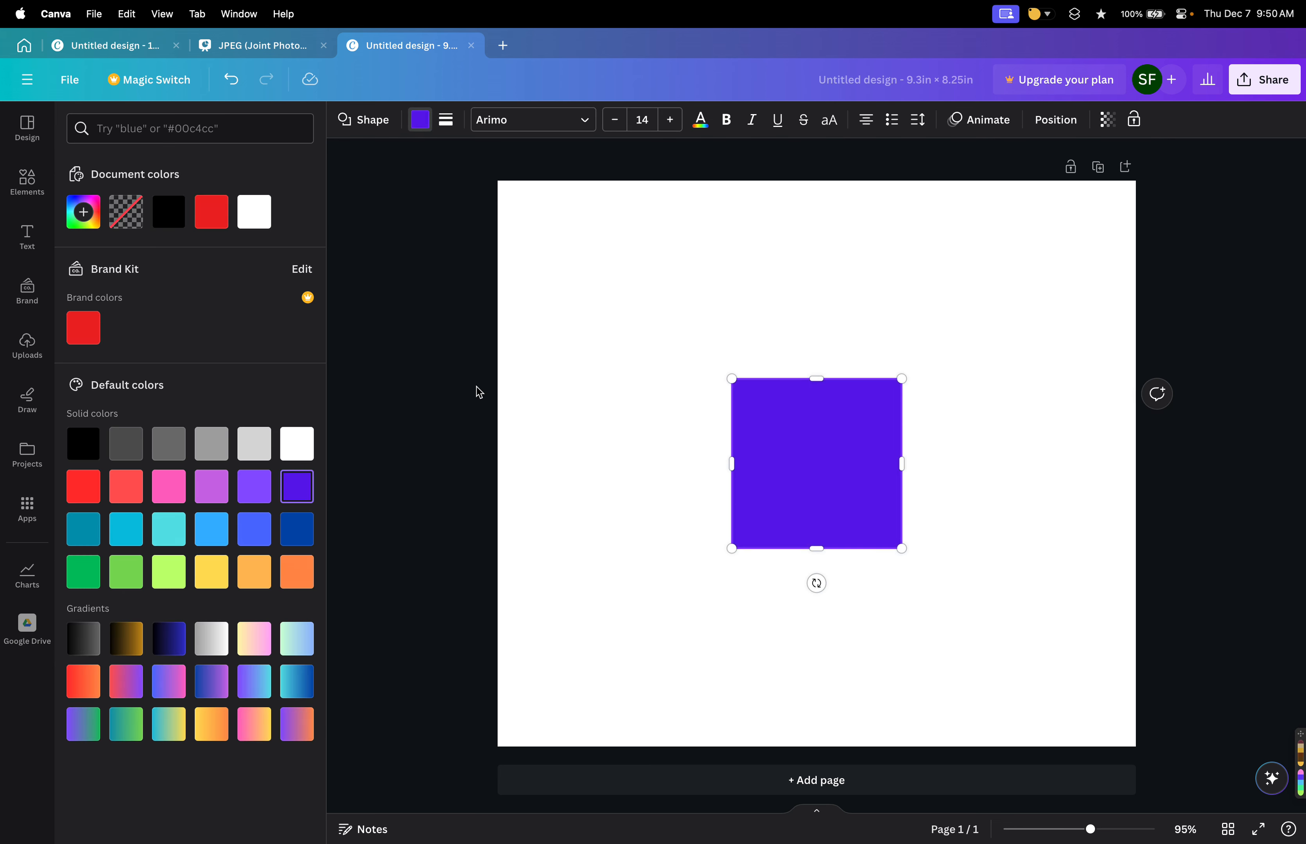
{"action": "left_click", "coordinate": [440, 394]}
{"action": "left_click", "coordinate": [549, 439]}
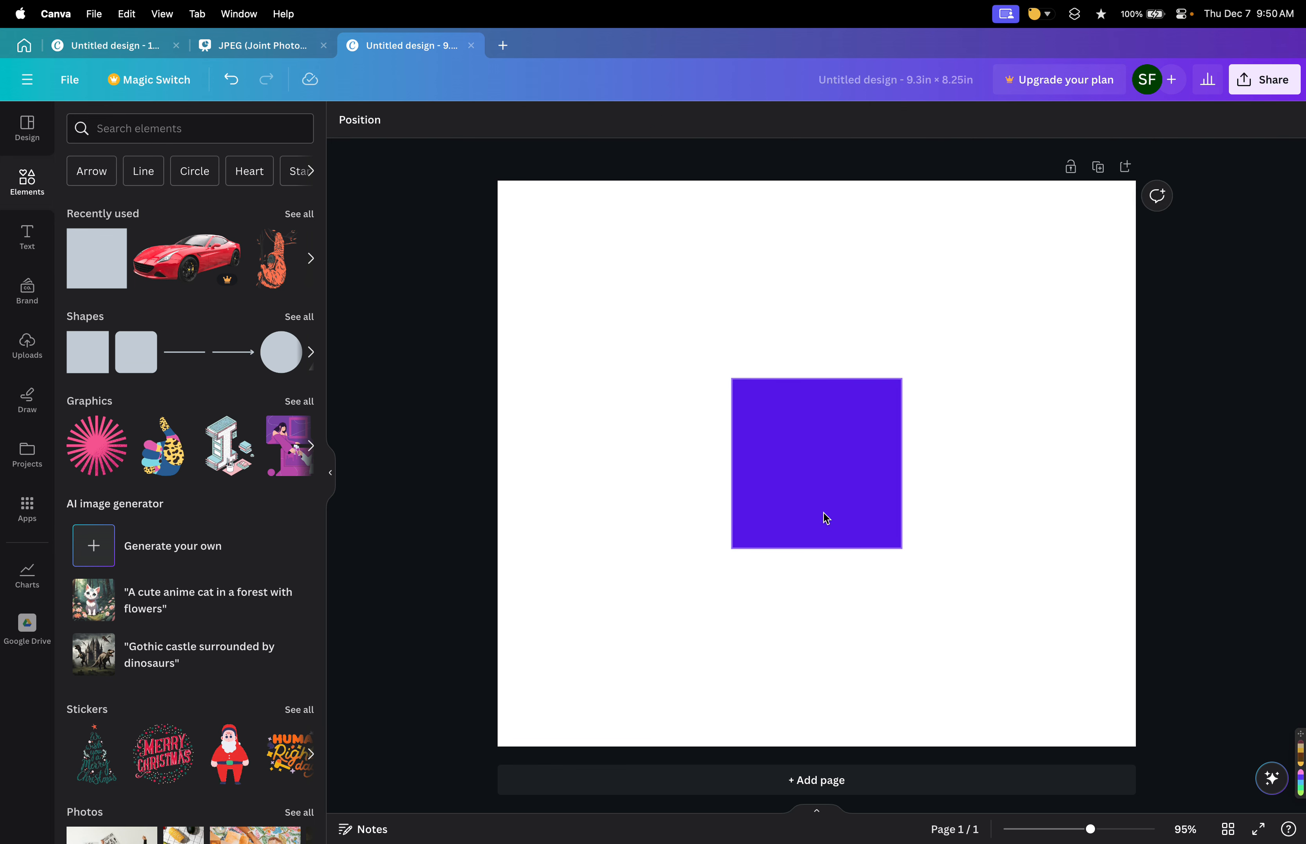
Undo and redo the square's colour change several times, ending with the purple colour.
{"action": "left_click", "coordinate": [232, 82]}
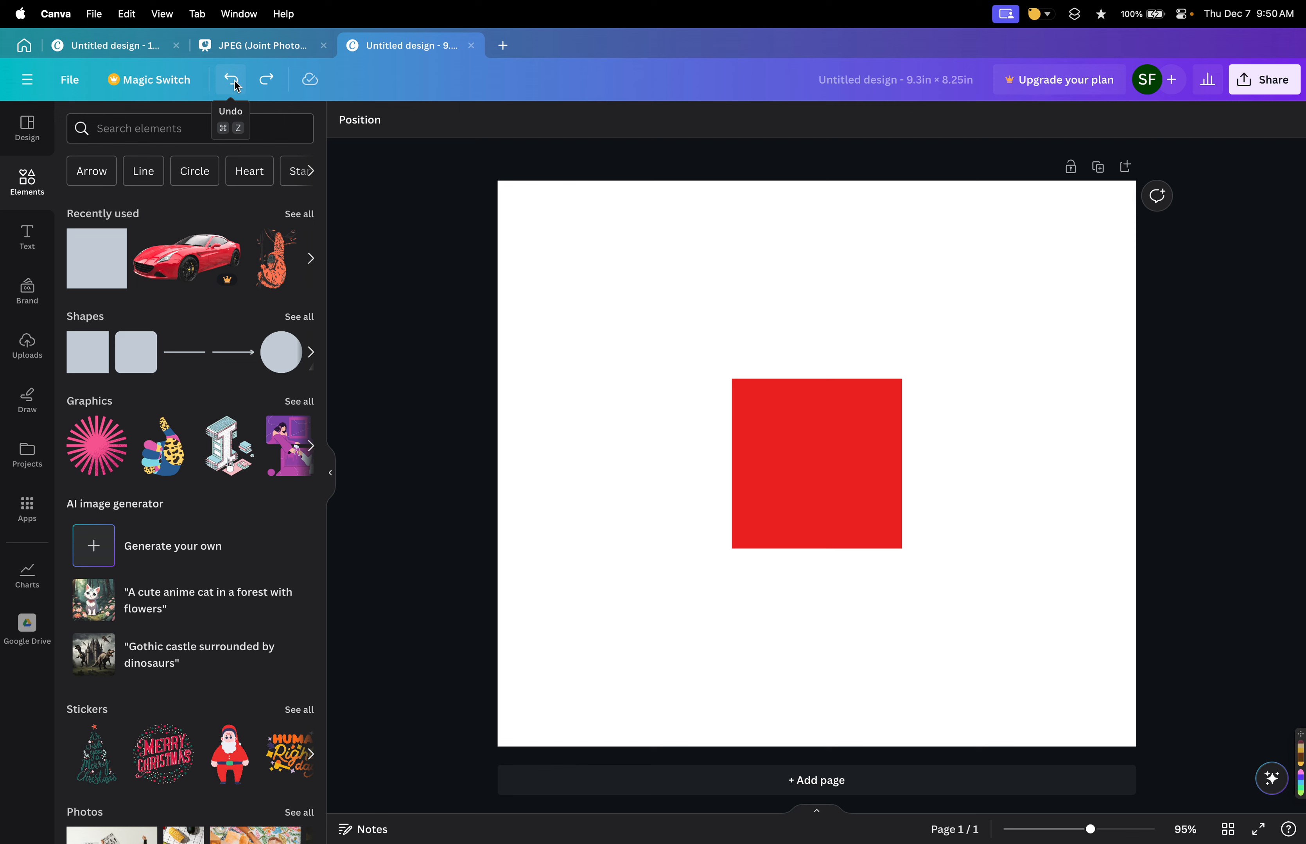
{"action": "left_click", "coordinate": [796, 515]}
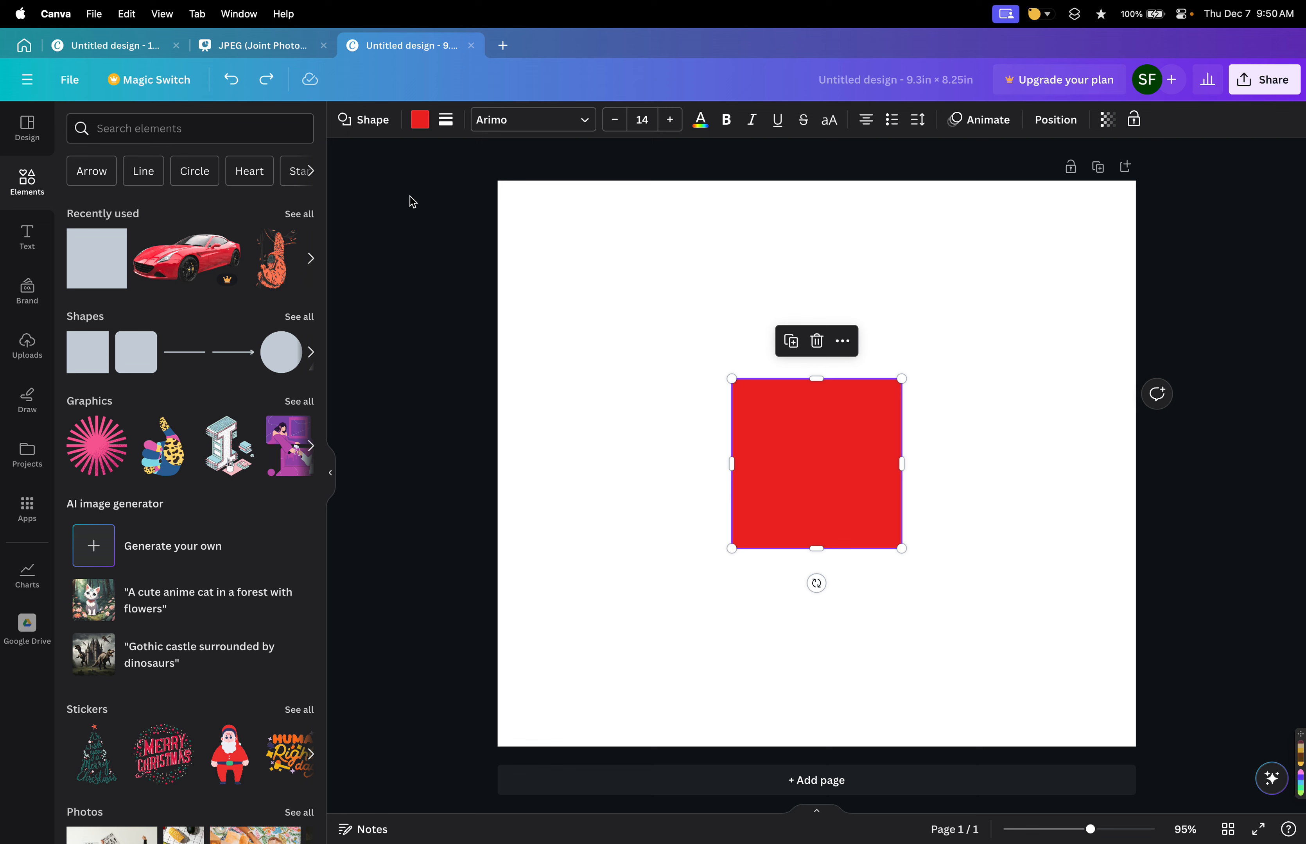
{"action": "left_click", "coordinate": [250, 81]}
{"action": "left_click", "coordinate": [961, 463]}
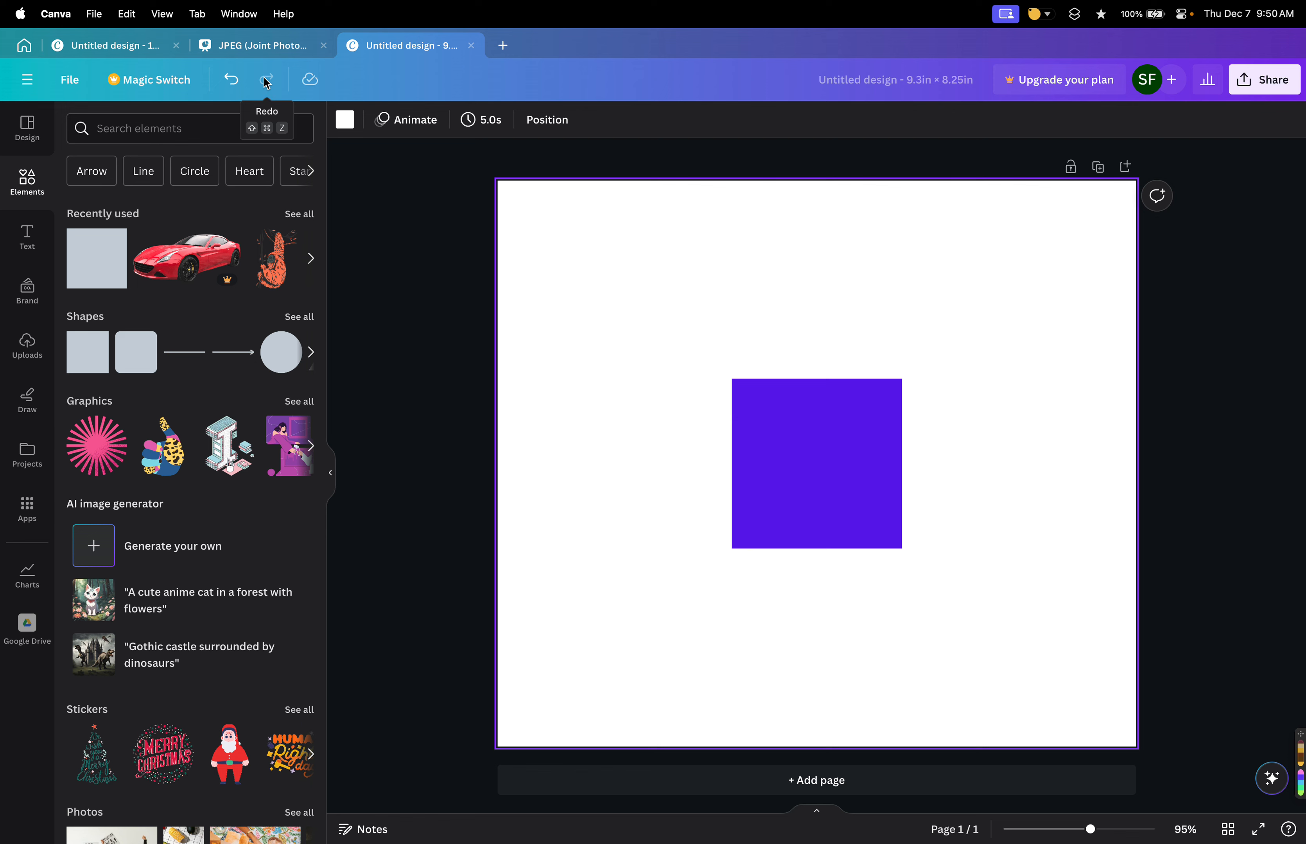
{"action": "left_click", "coordinate": [643, 412]}
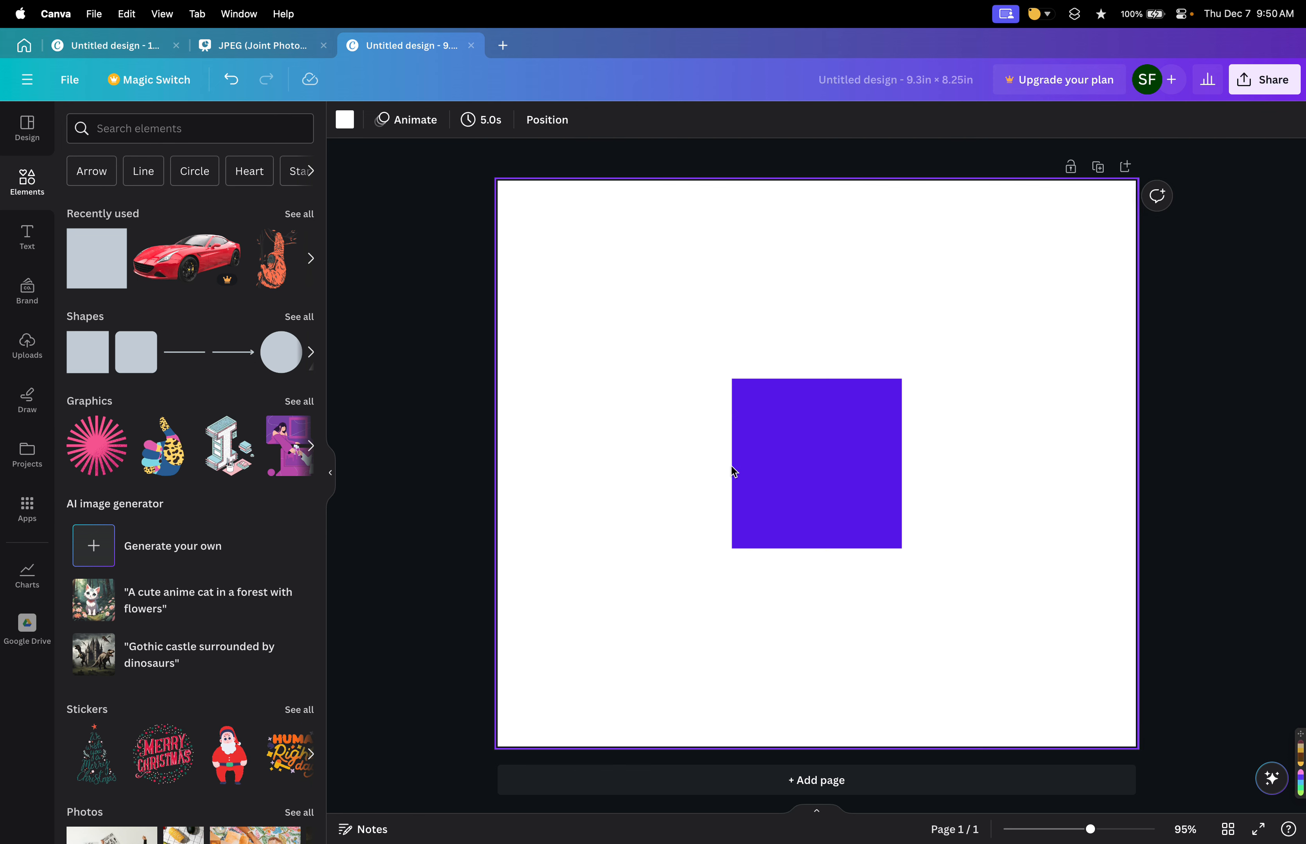
{"action": "key", "text": "super+z"}
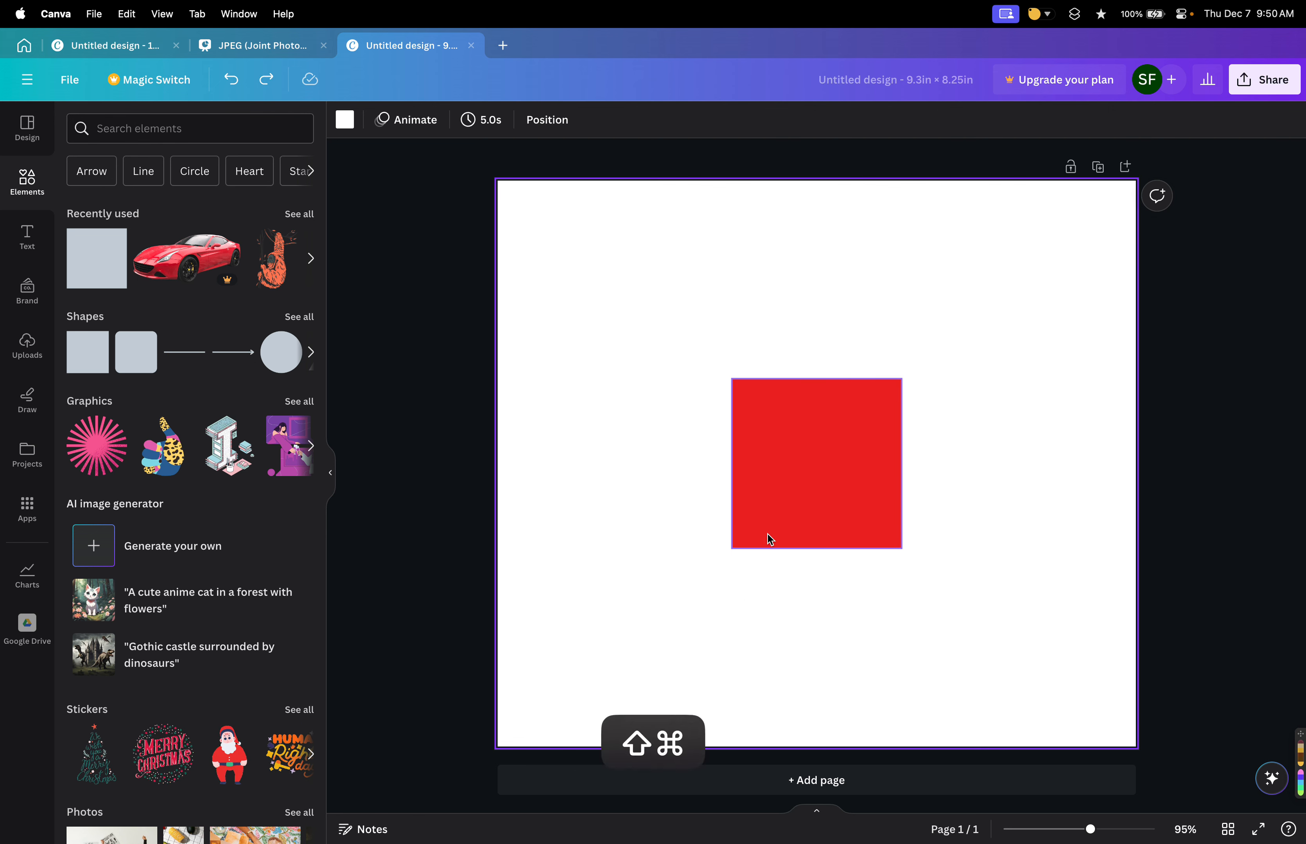
{"action": "key", "text": "super+shift+z"}
{"action": "key", "text": "super+z"}
{"action": "key", "text": "super+shift+z"}
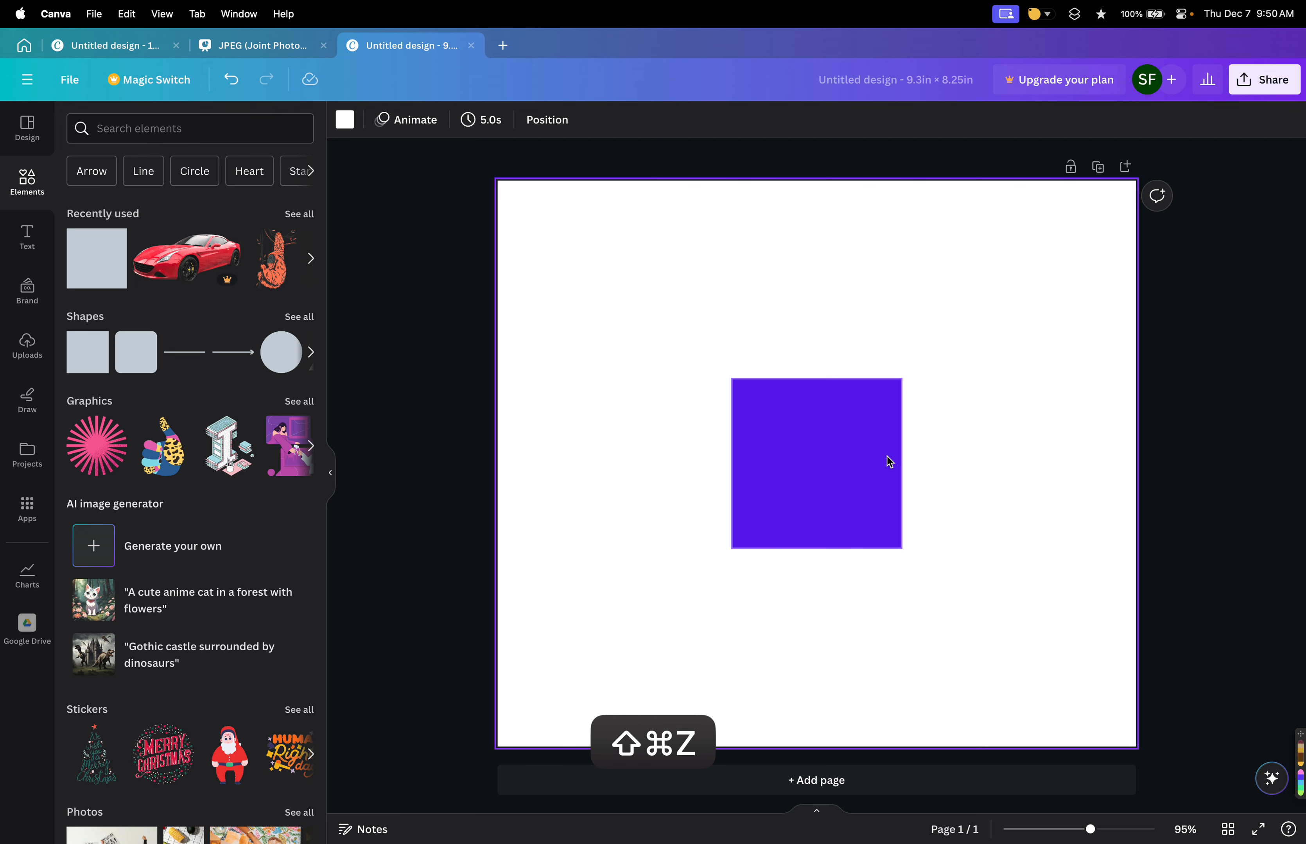
{"action": "key", "text": "super+z"}
{"action": "key", "text": "super+shift+z"}
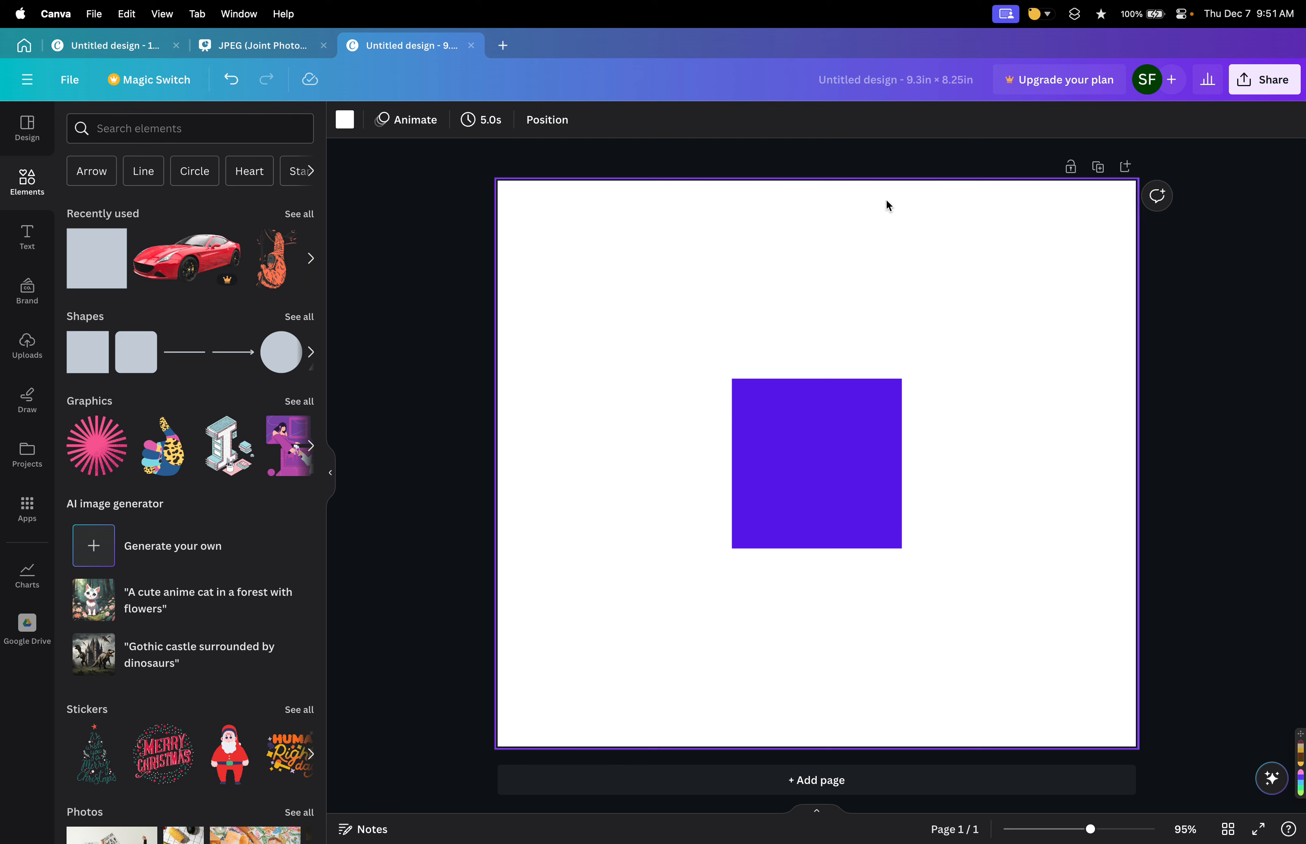
Rename the design as Test.
{"action": "left_click", "coordinate": [881, 94]}
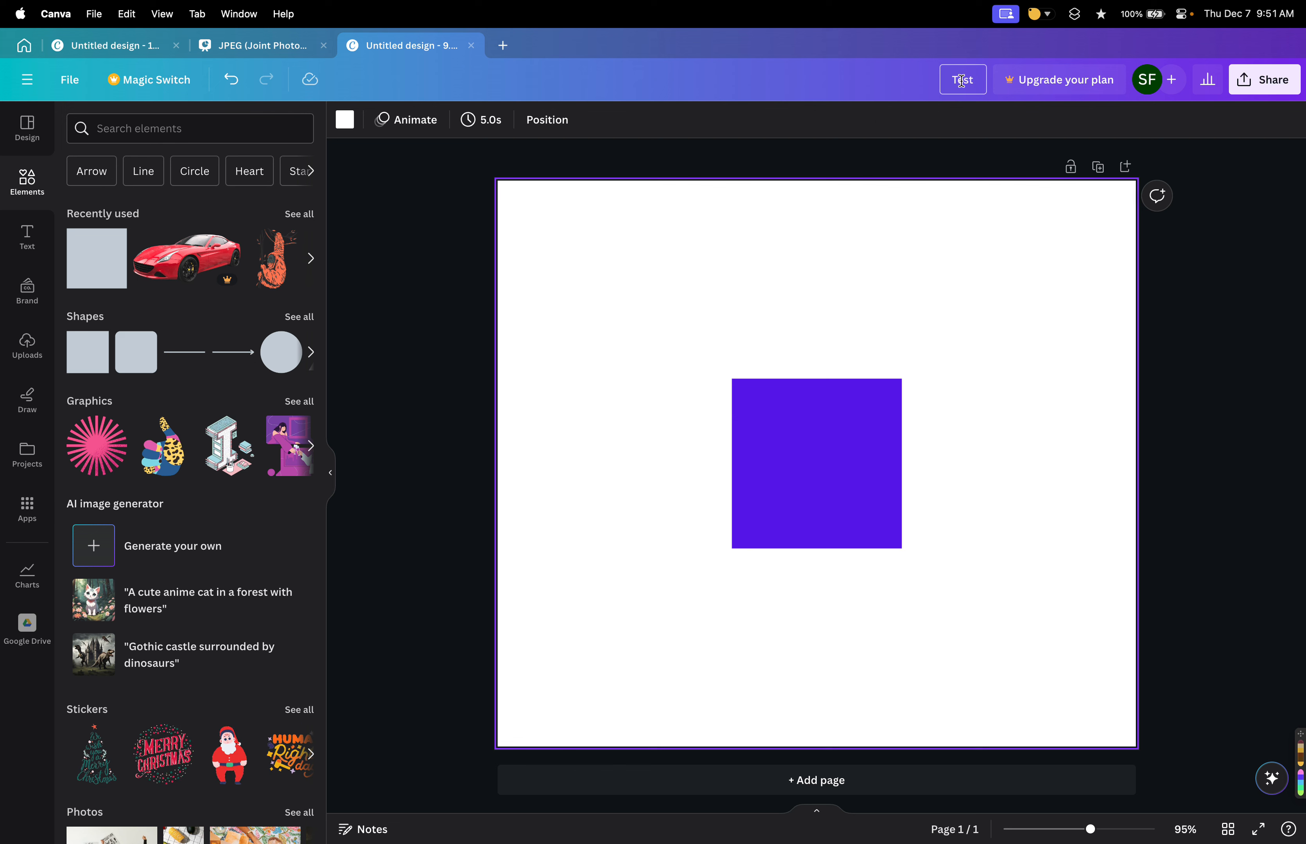
{"action": "type", "text": "Test"}
{"action": "left_click", "coordinate": [931, 242]}
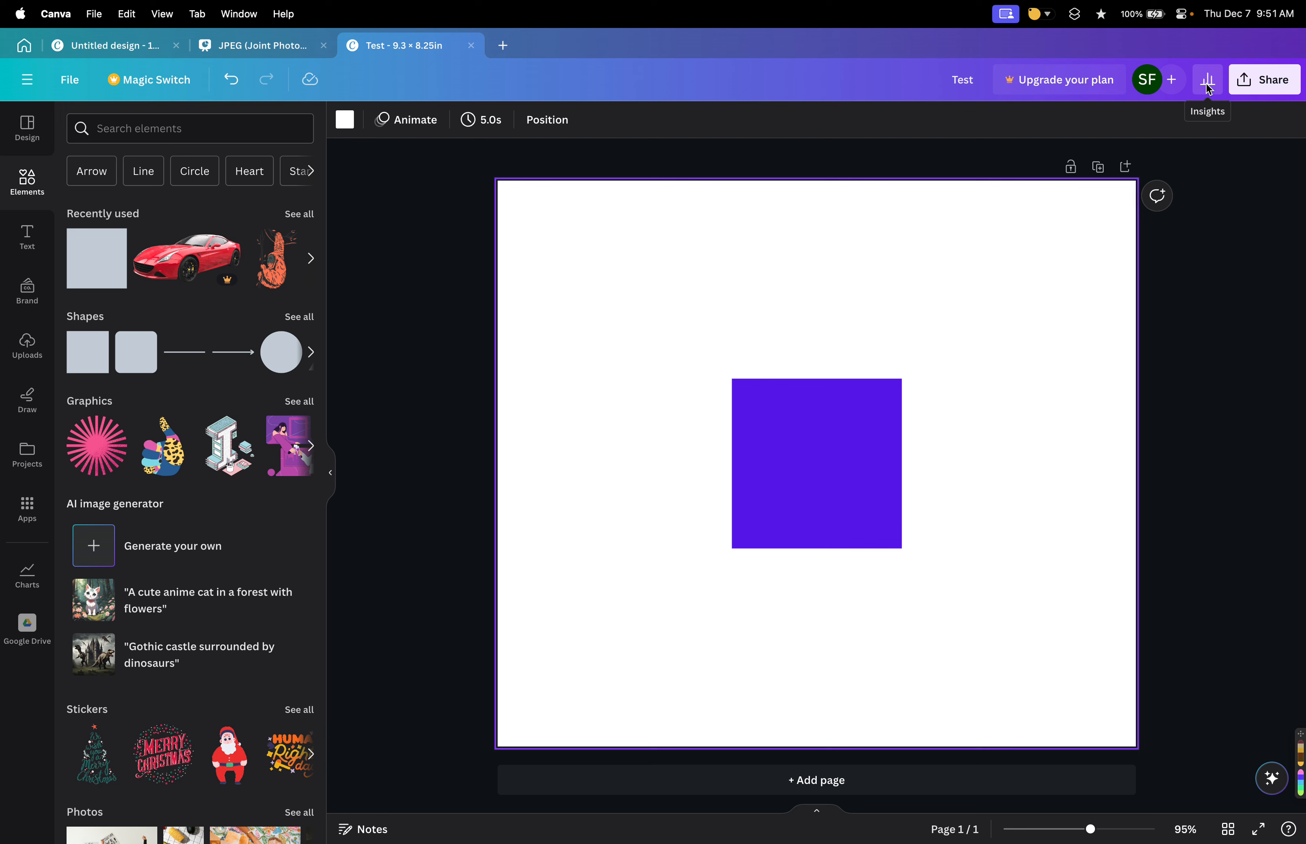
Open the design's Download options and try the transparent background and size settings, dismissing the upgrade offers.
{"action": "left_click", "coordinate": [1263, 85]}
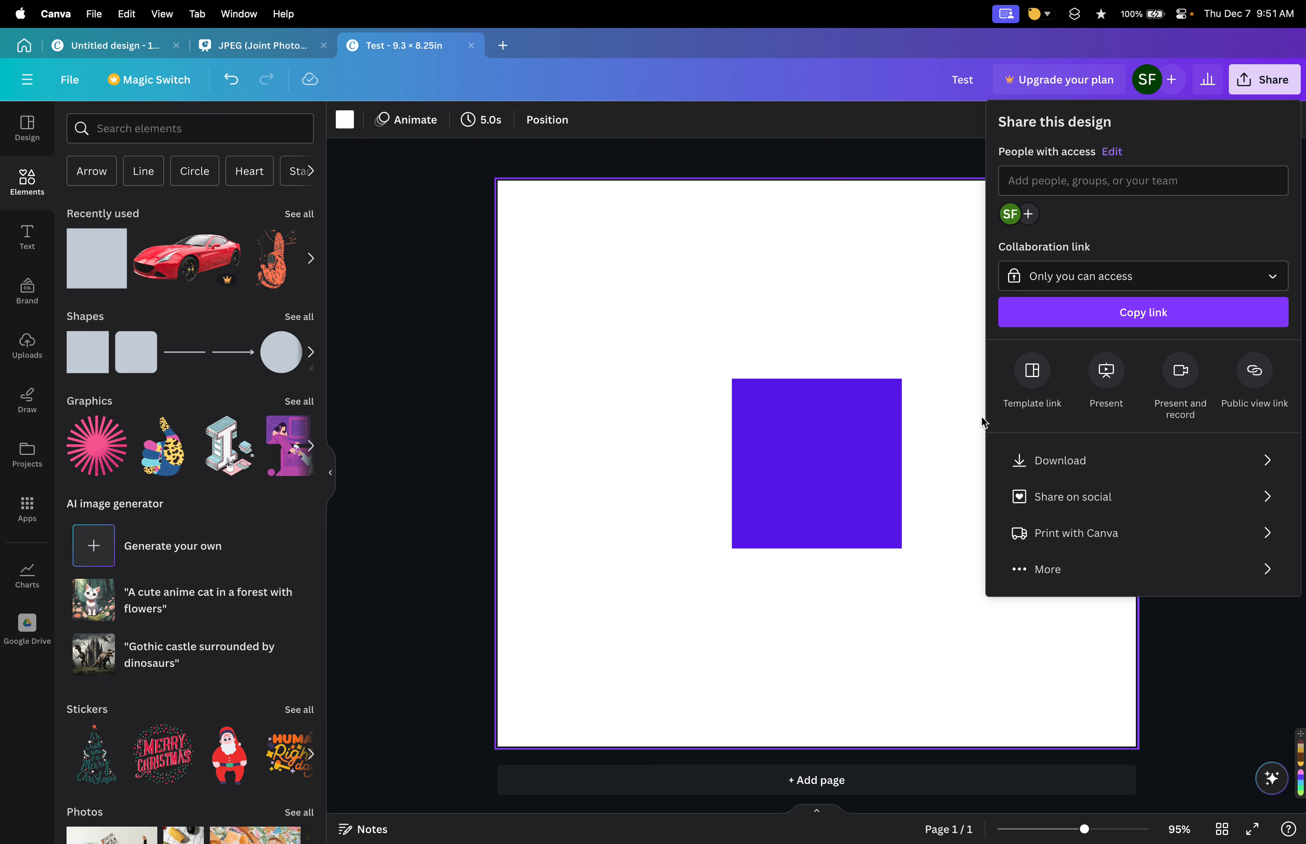
{"action": "left_click", "coordinate": [1059, 470]}
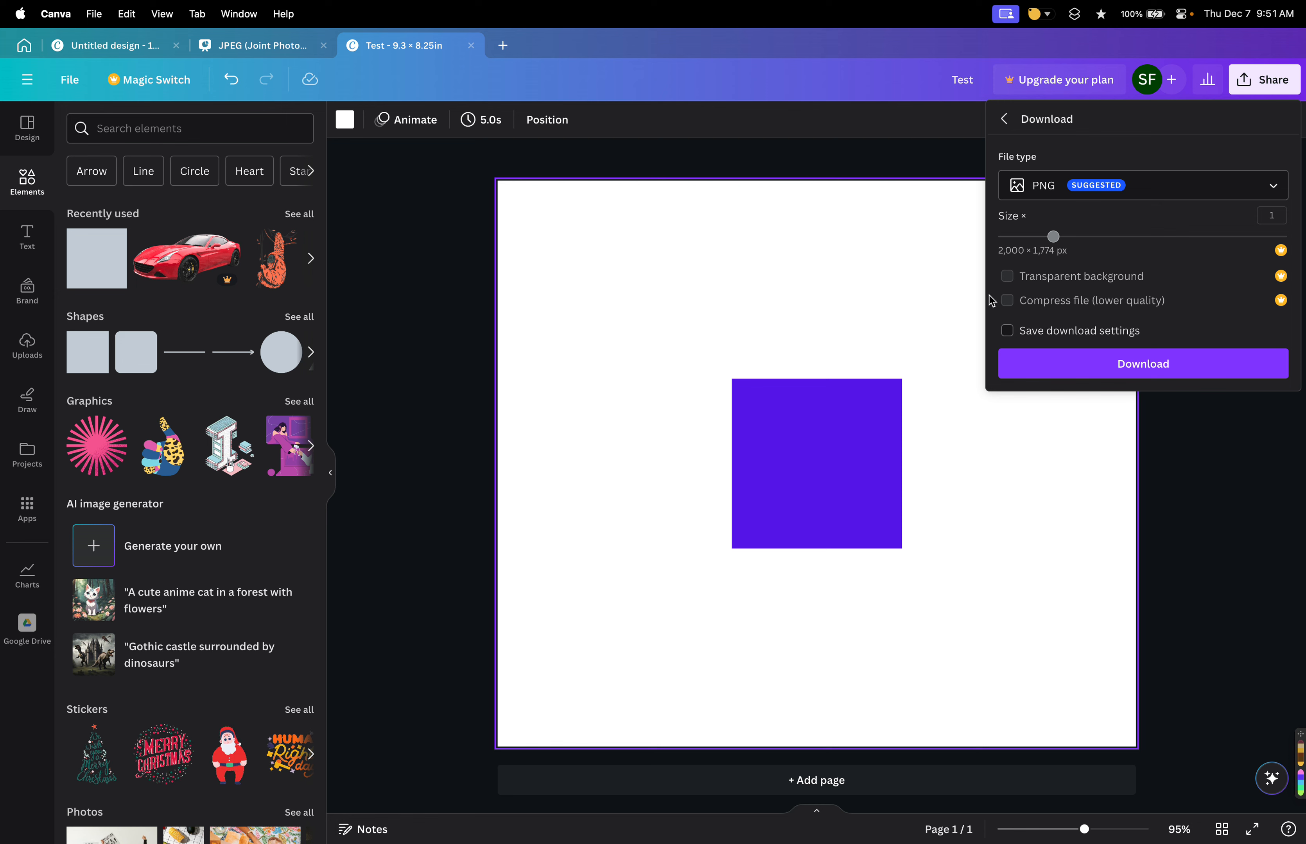
{"action": "left_click", "coordinate": [1128, 277]}
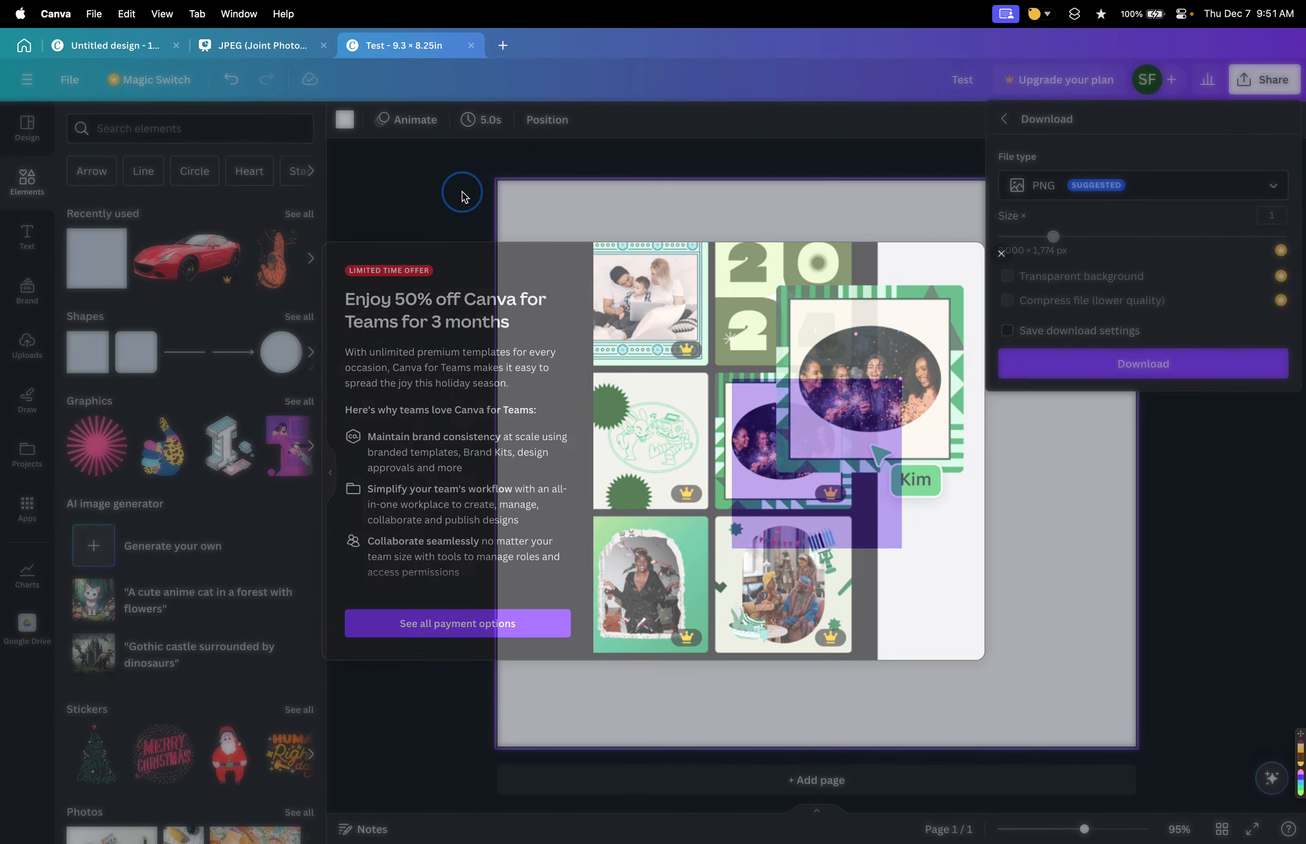
{"action": "left_click", "coordinate": [460, 195]}
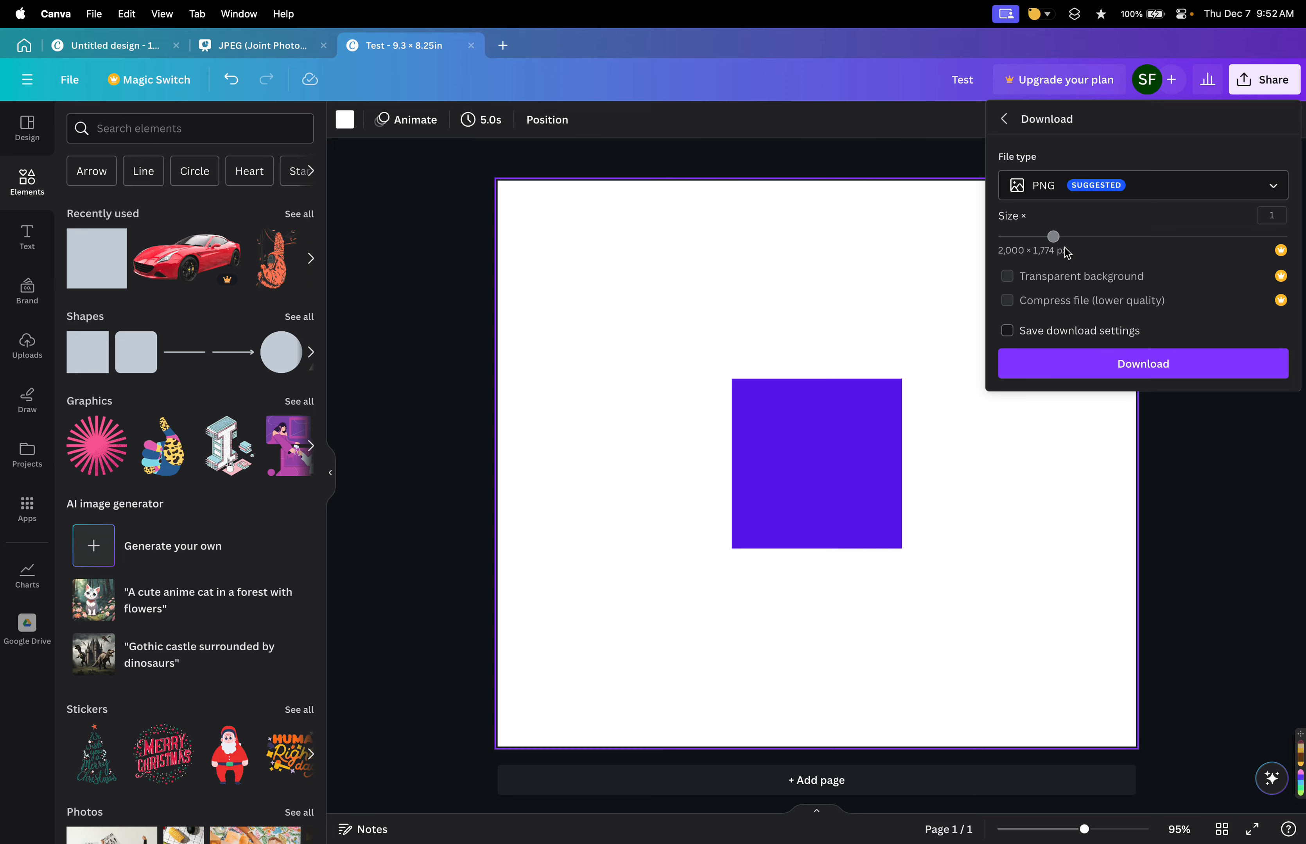
{"action": "mouse_move", "coordinate": [1052, 236]}
{"action": "left_mouse_down"}
{"action": "mouse_move", "coordinate": [1105, 237]}
{"action": "mouse_move", "coordinate": [1059, 234]}
{"action": "left_mouse_up"}
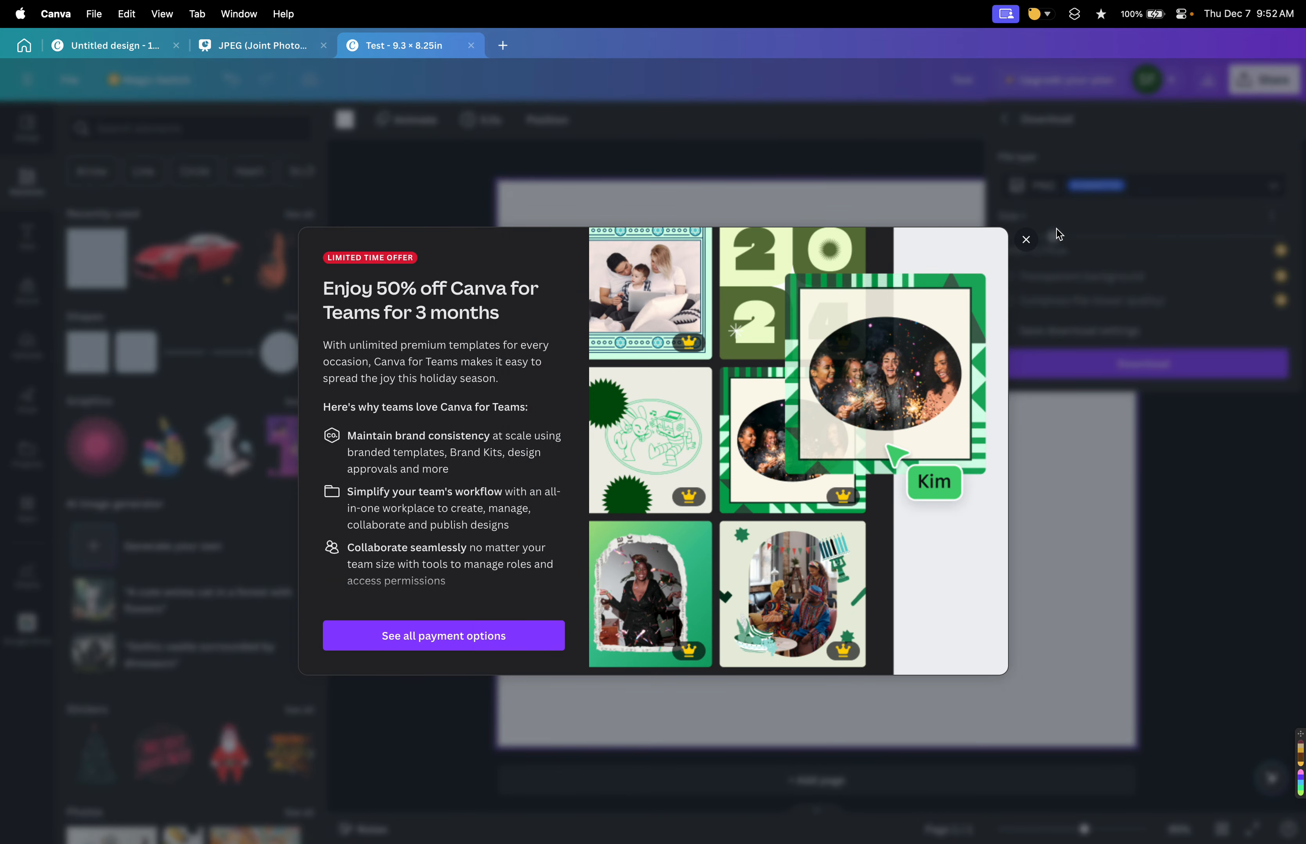
{"action": "left_click", "coordinate": [908, 158]}
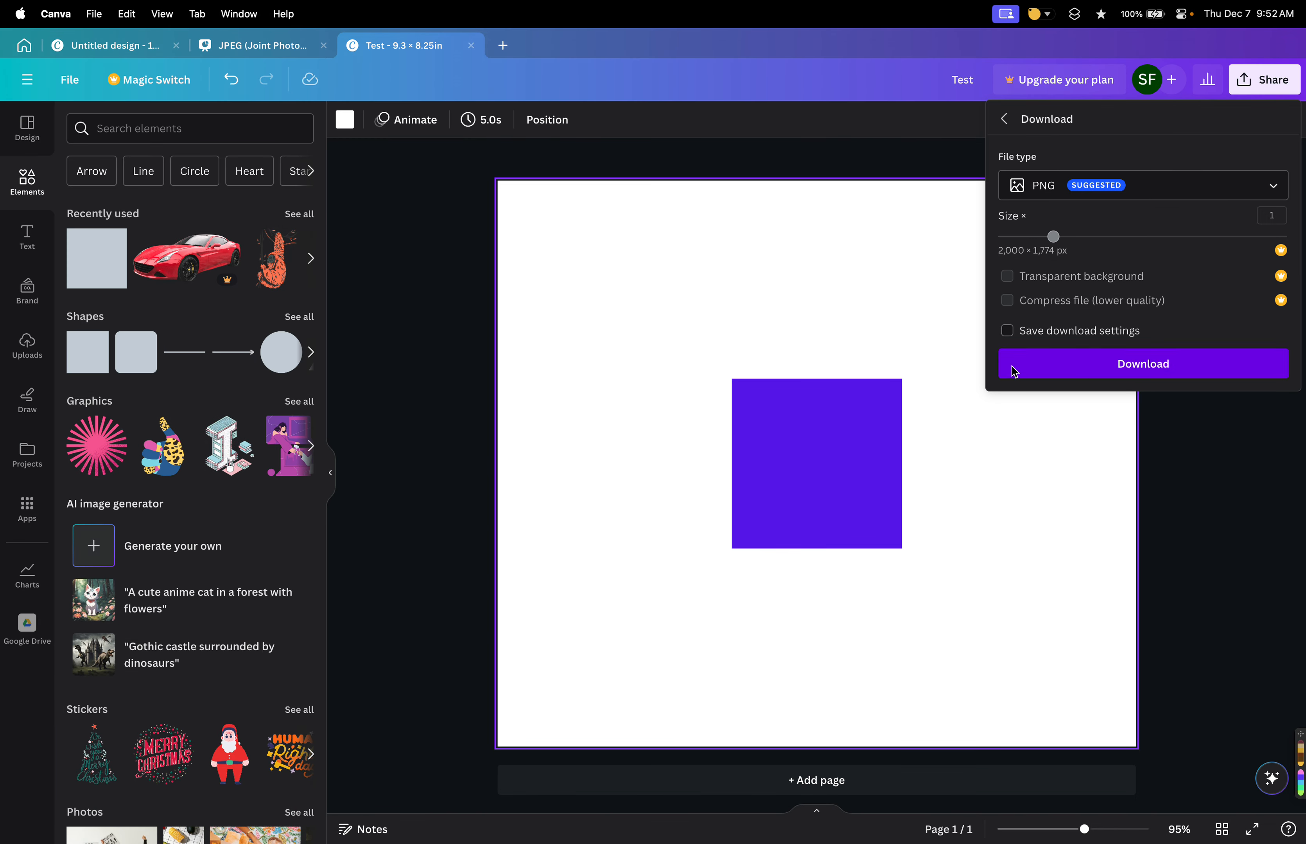
{"action": "left_click", "coordinate": [1139, 327]}
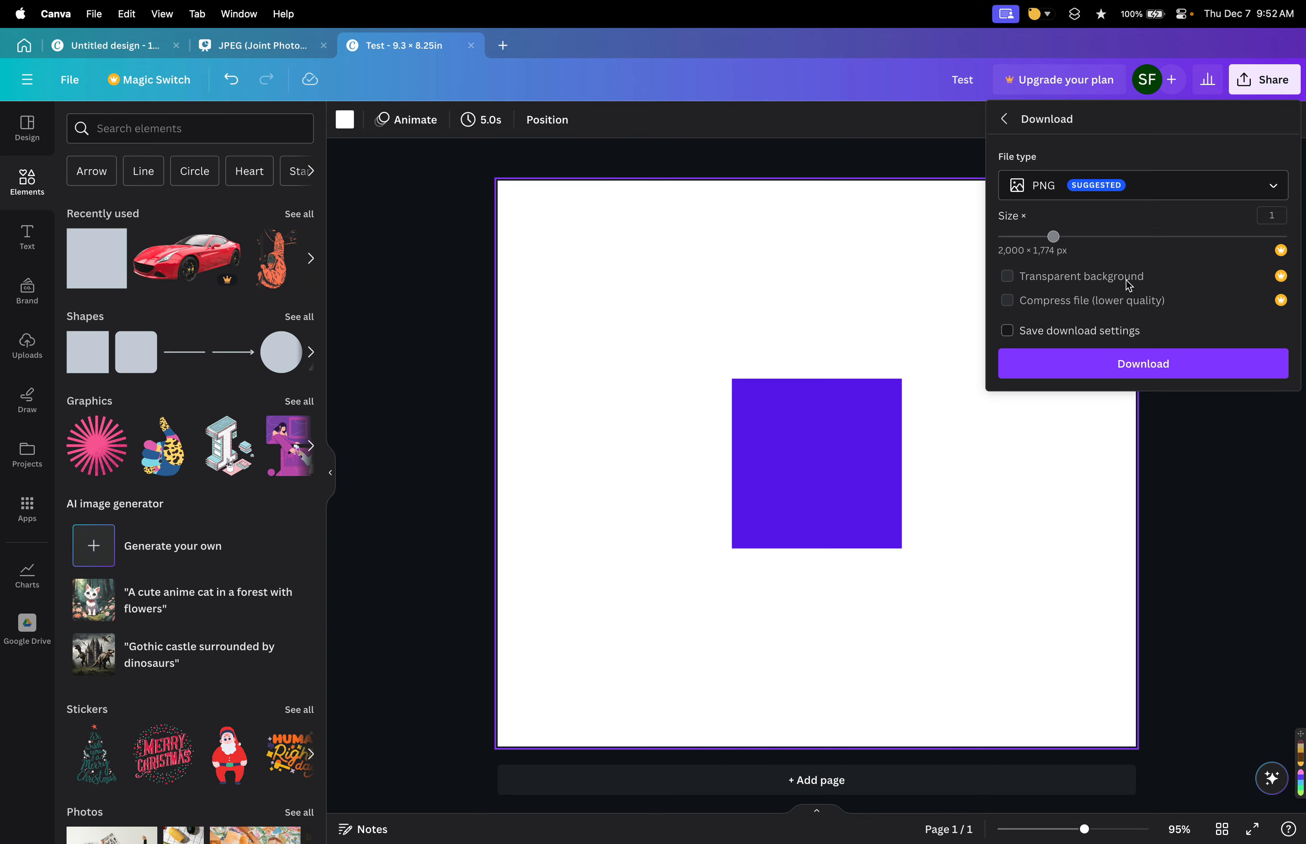
{"action": "left_click", "coordinate": [1008, 279]}
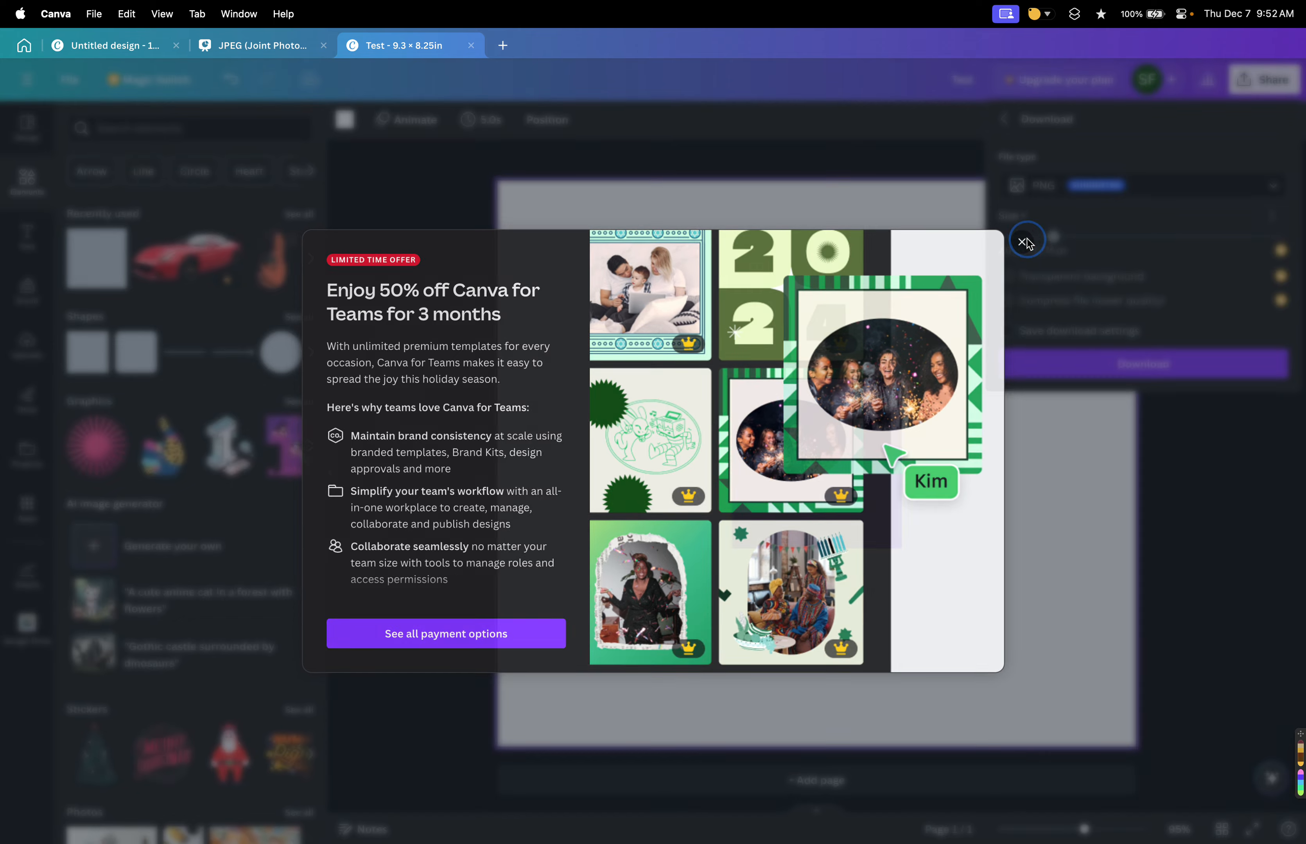
{"action": "left_click", "coordinate": [1009, 280]}
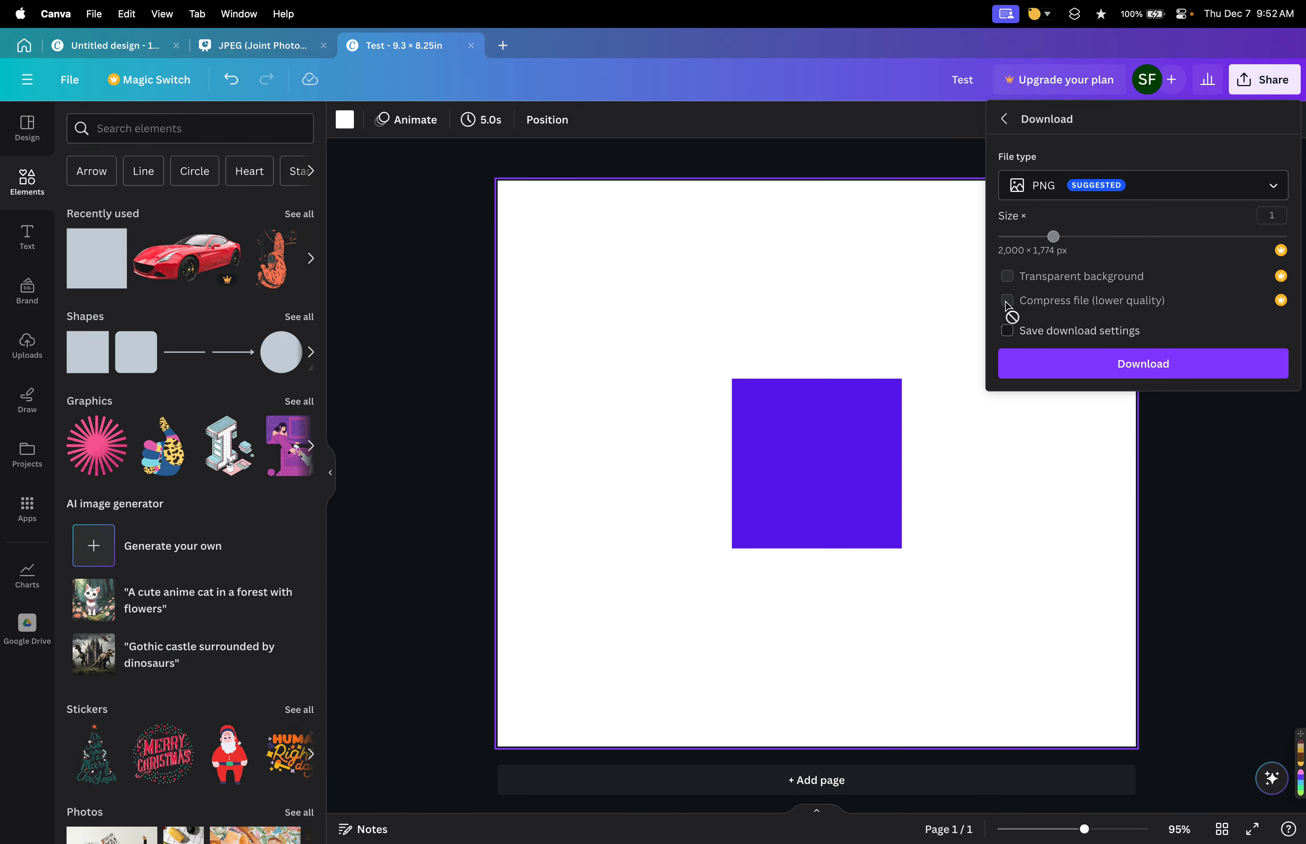
{"action": "left_click", "coordinate": [1006, 120]}
{"action": "left_click", "coordinate": [1067, 460]}
Explore the download file types, selecting PDF Print and then switching back to PNG.
{"action": "left_click", "coordinate": [1135, 185]}
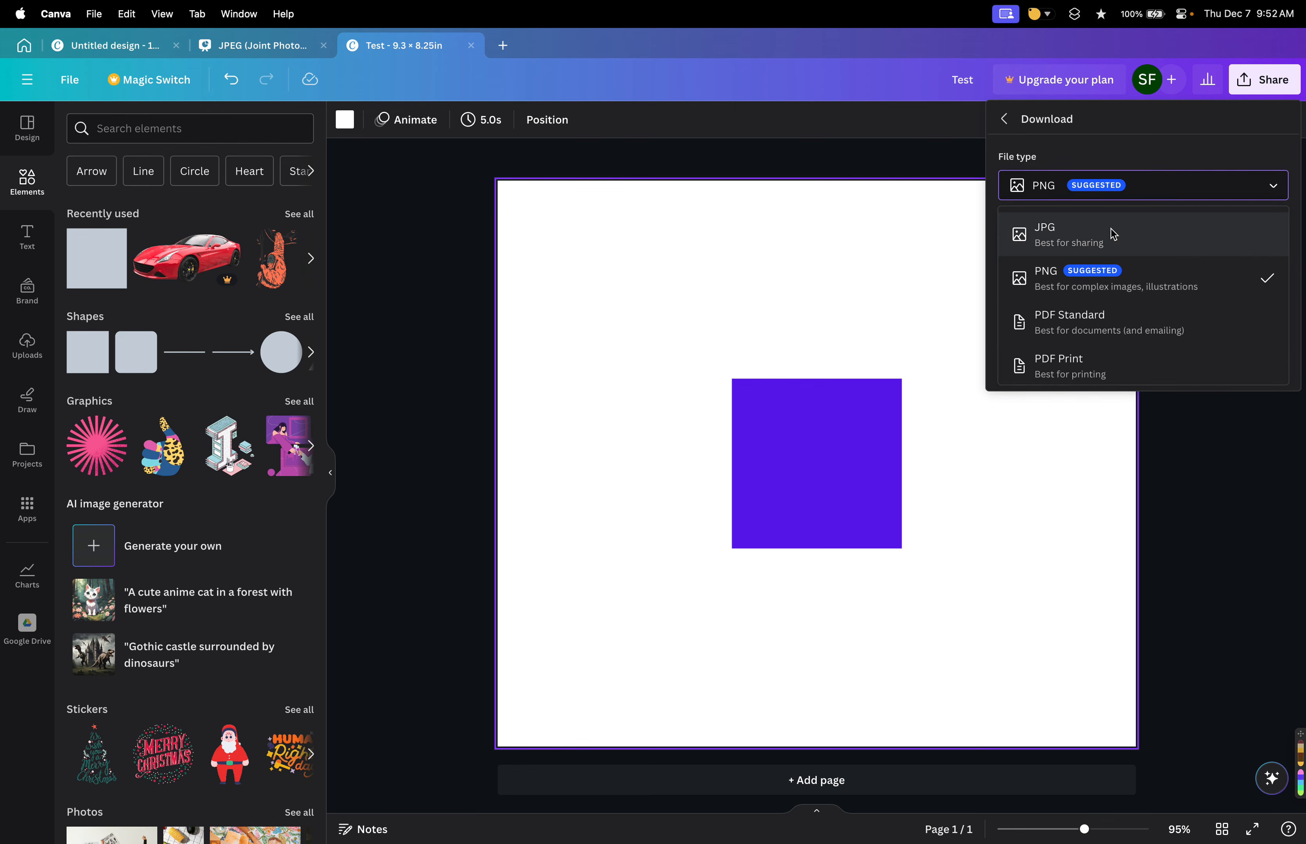
{"action": "scroll", "coordinate": [1114, 329], "scroll_direction": "down", "scroll_amount": 5}
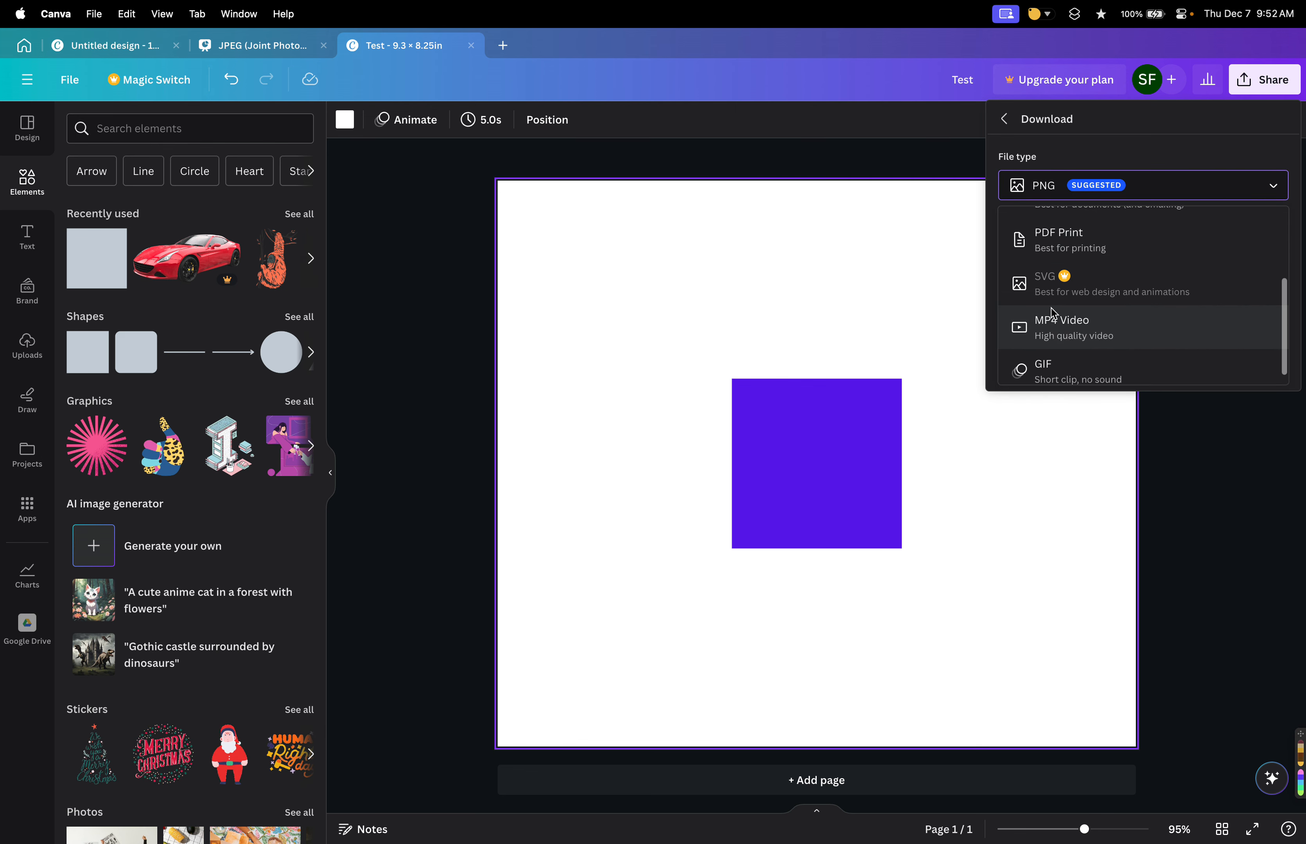
{"action": "scroll", "coordinate": [1145, 329], "scroll_direction": "up", "scroll_amount": 3}
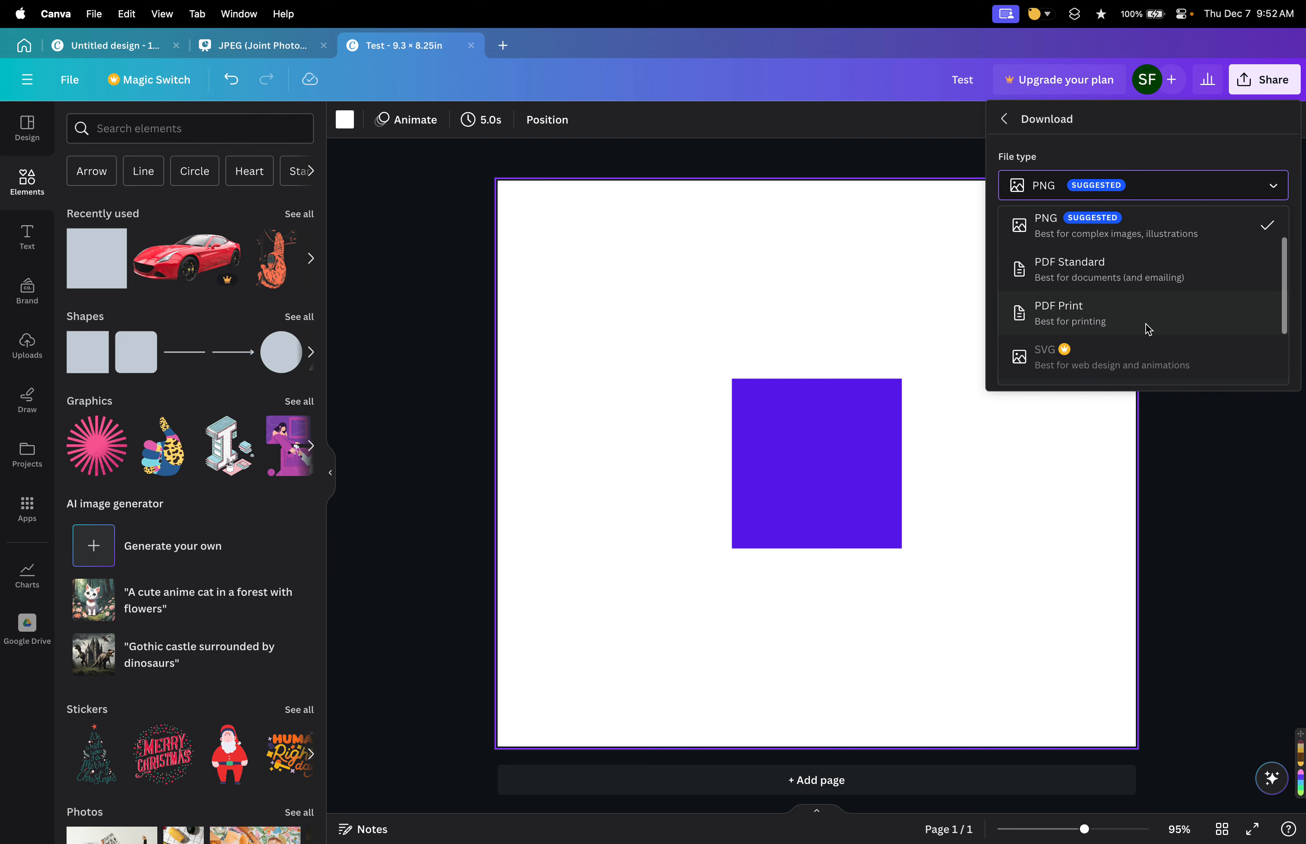
{"action": "left_click", "coordinate": [1082, 320]}
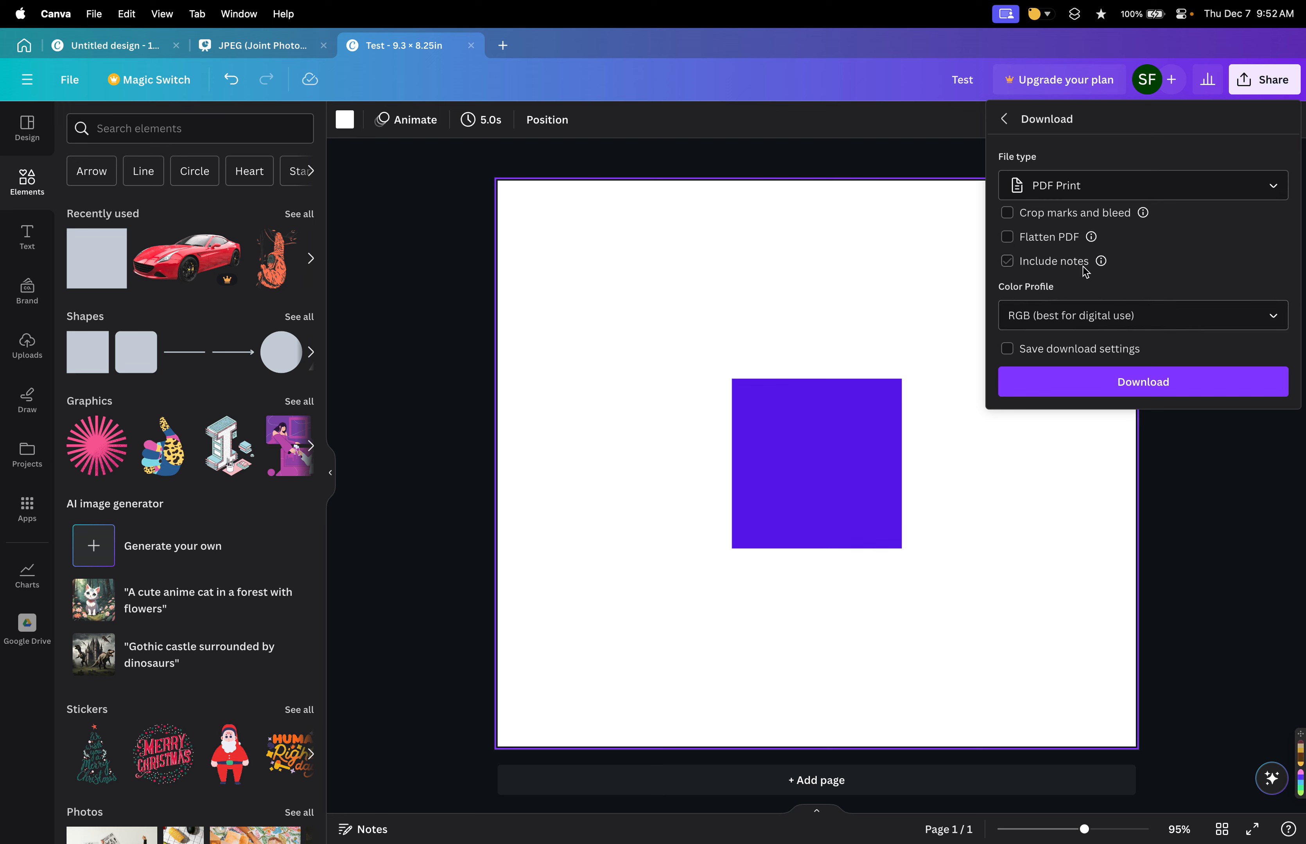
{"action": "left_click", "coordinate": [1004, 119]}
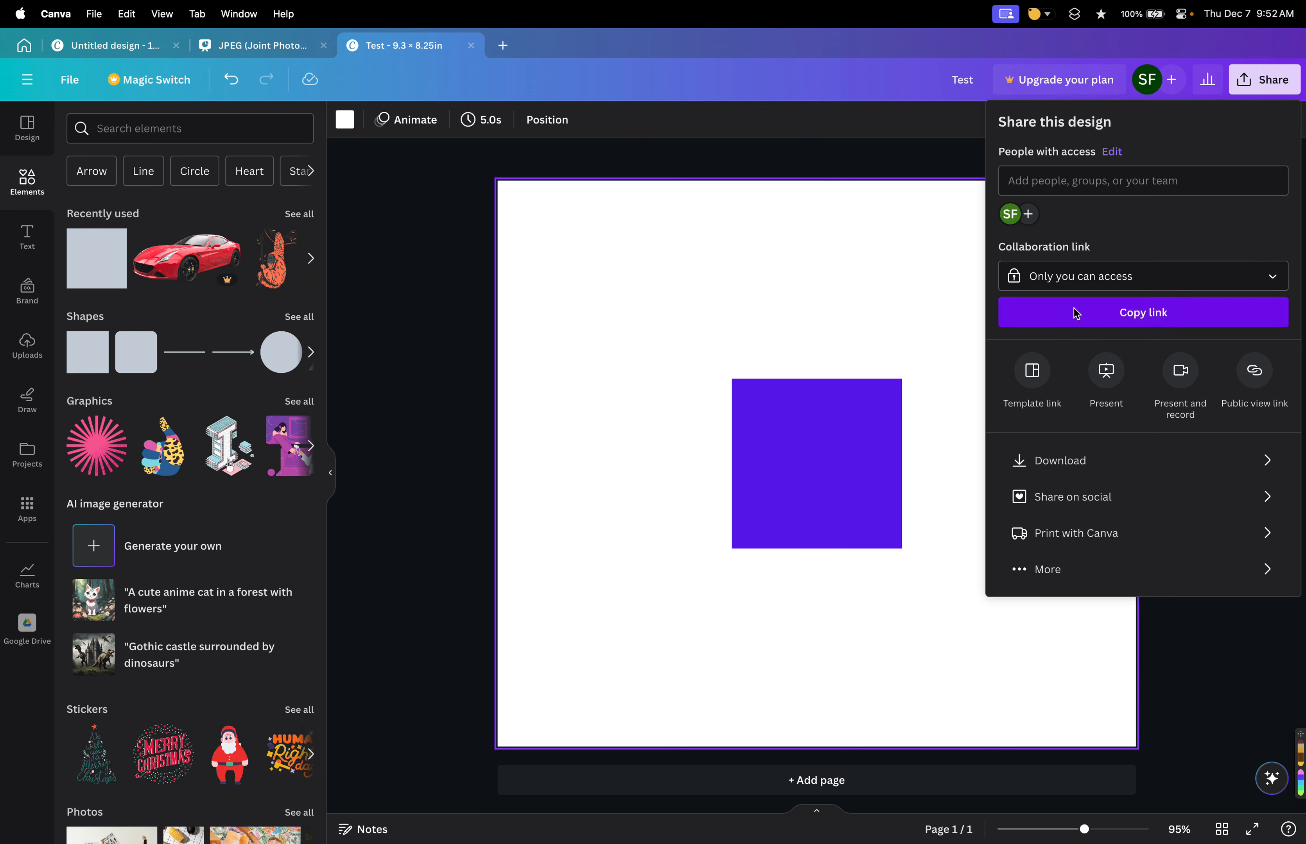
{"action": "left_click", "coordinate": [1057, 470]}
{"action": "left_click", "coordinate": [1068, 190]}
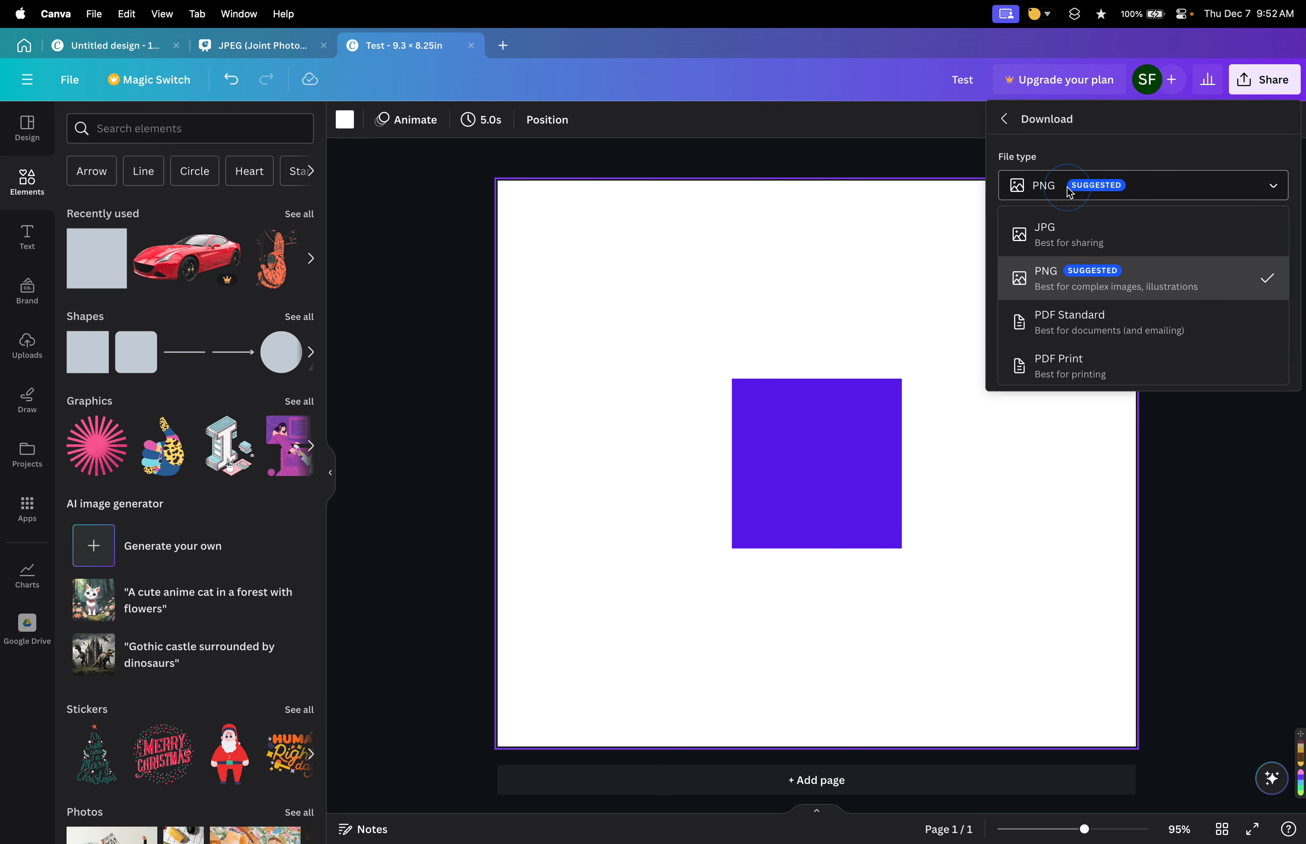
{"action": "left_click", "coordinate": [1054, 286]}
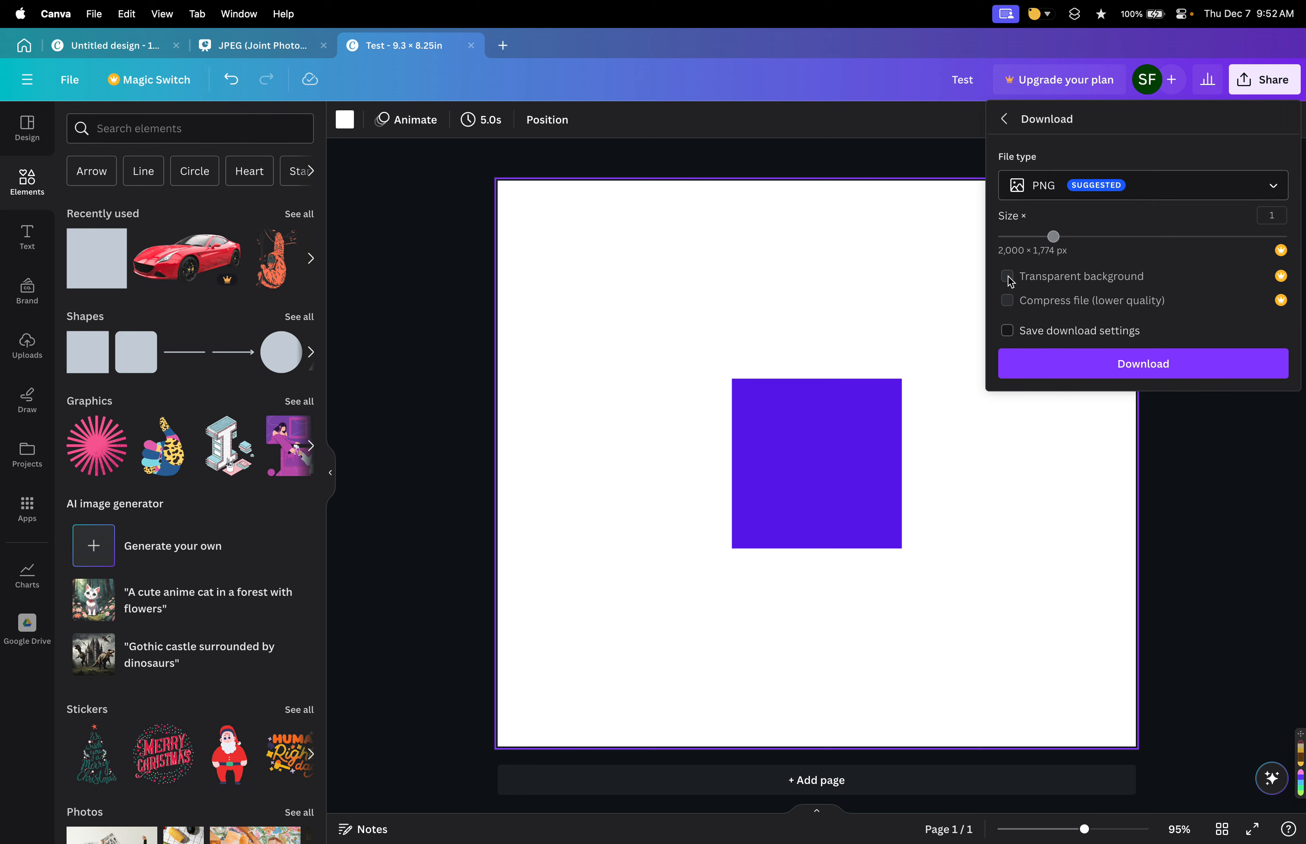
Open the Template link sharing option and return to the Share menu.
{"action": "left_click", "coordinate": [1068, 193]}
{"action": "left_click", "coordinate": [1032, 148]}
{"action": "left_click", "coordinate": [1005, 119]}
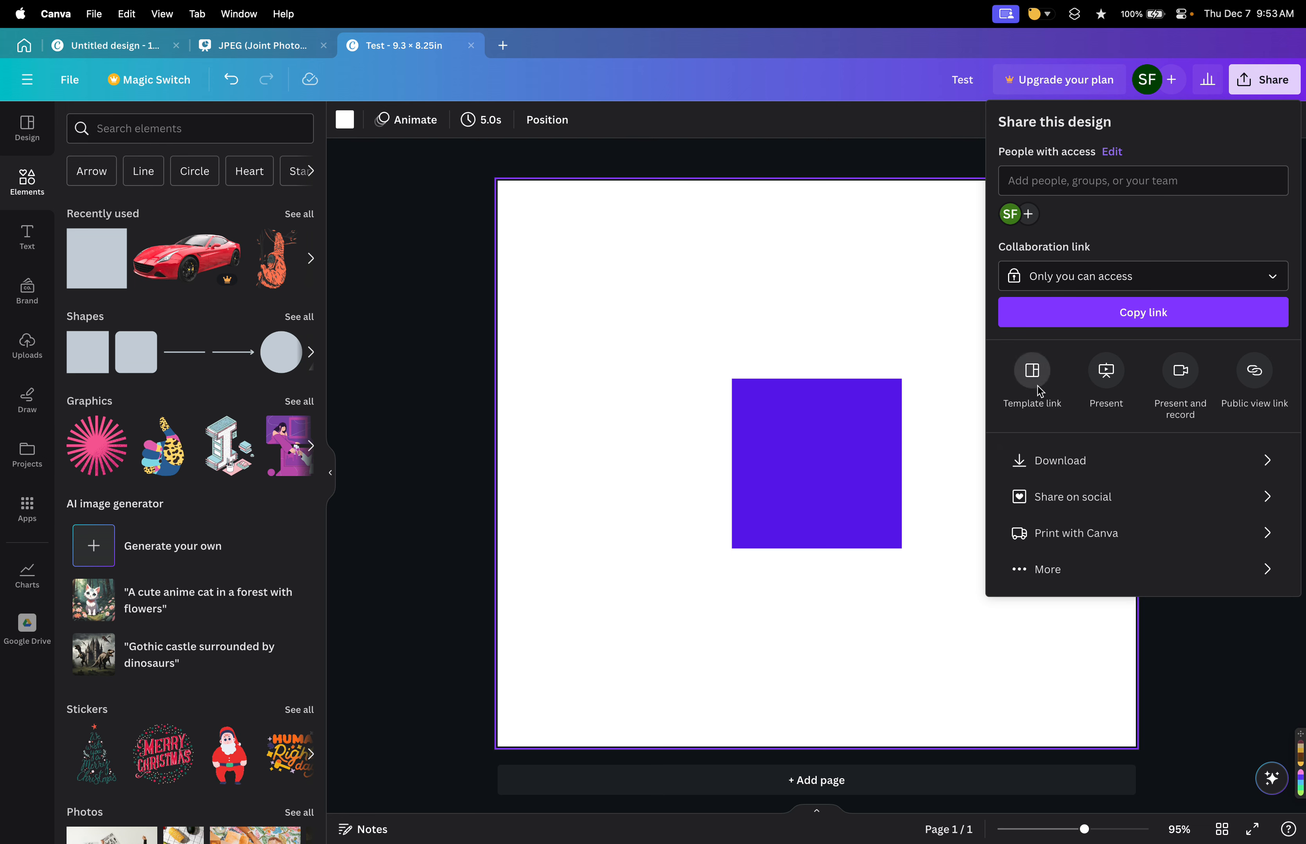
{"action": "left_click", "coordinate": [1032, 370]}
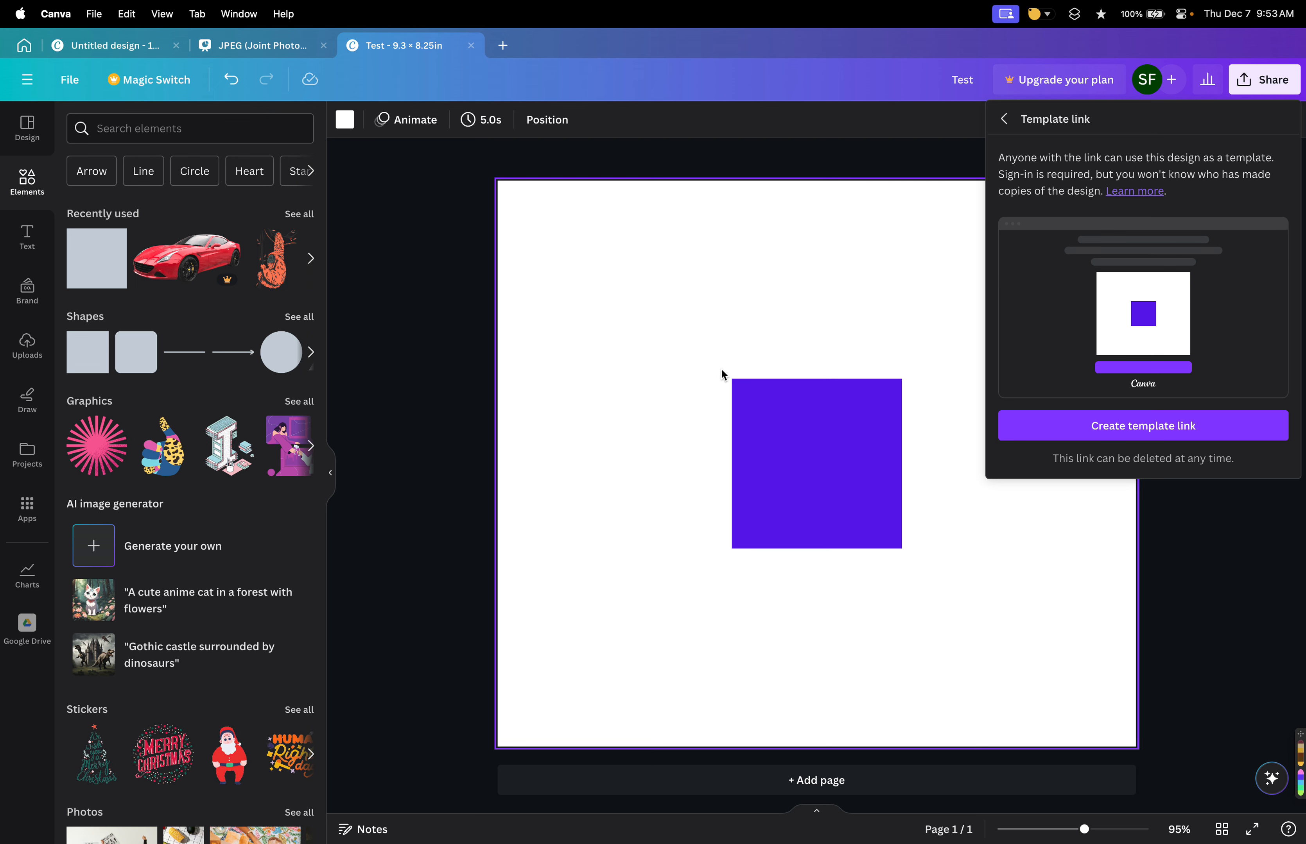
{"action": "left_click", "coordinate": [1003, 119]}
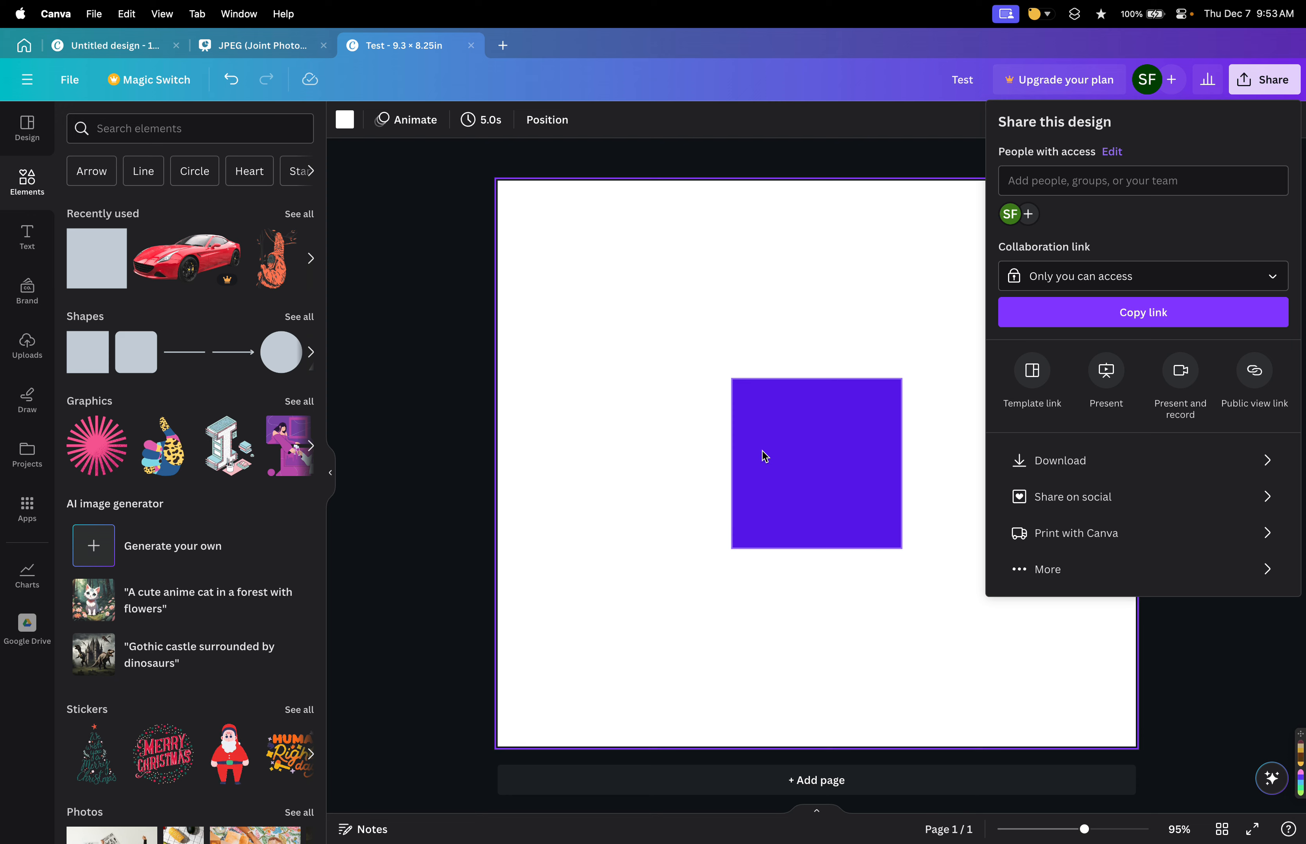
Browse all the additional sharing, saving and publishing options, then close the Share menu.
{"action": "left_click", "coordinate": [1024, 573]}
{"action": "scroll", "coordinate": [1122, 535], "scroll_direction": "down", "scroll_amount": 5}
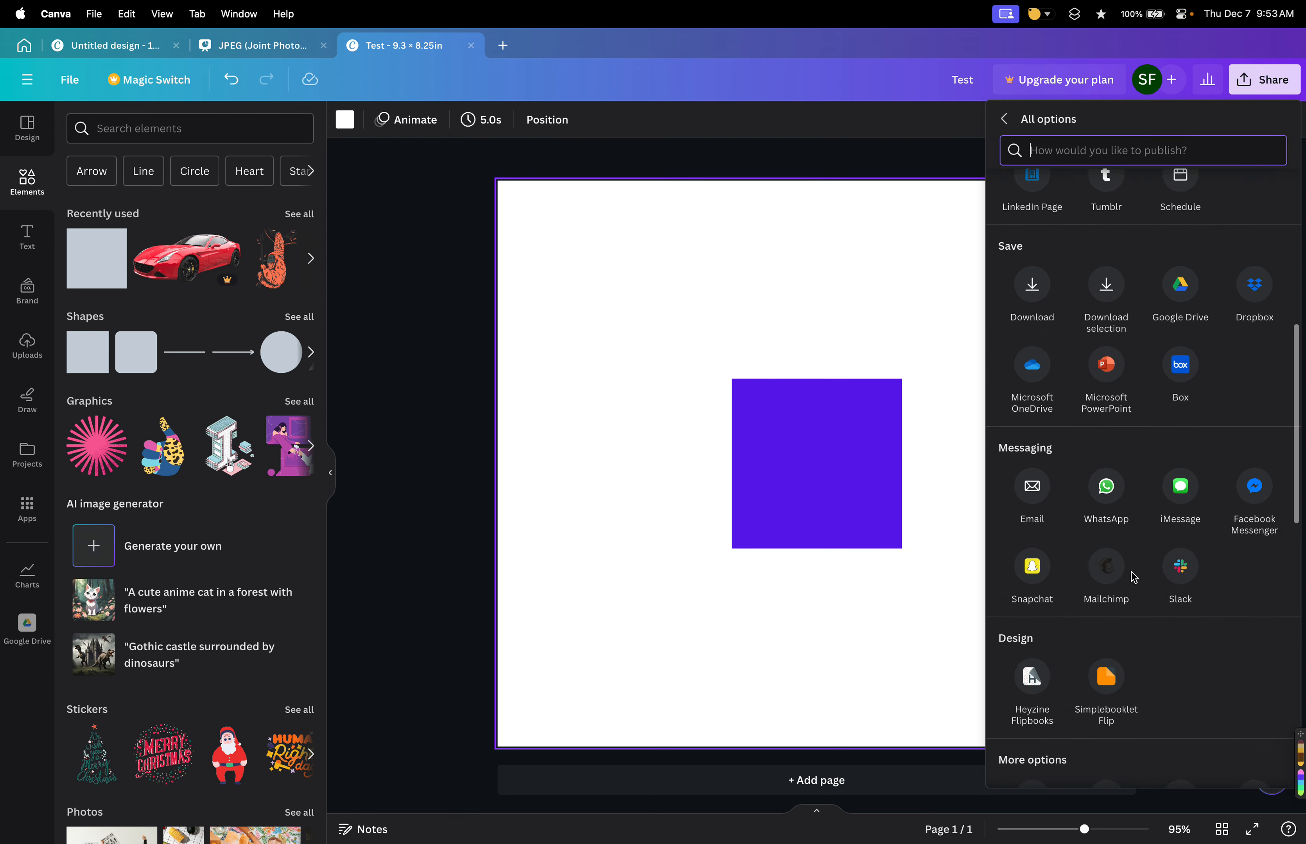
{"action": "scroll", "coordinate": [1131, 572], "scroll_direction": "up", "scroll_amount": 5}
{"action": "scroll", "coordinate": [1130, 518], "scroll_direction": "down", "scroll_amount": 2}
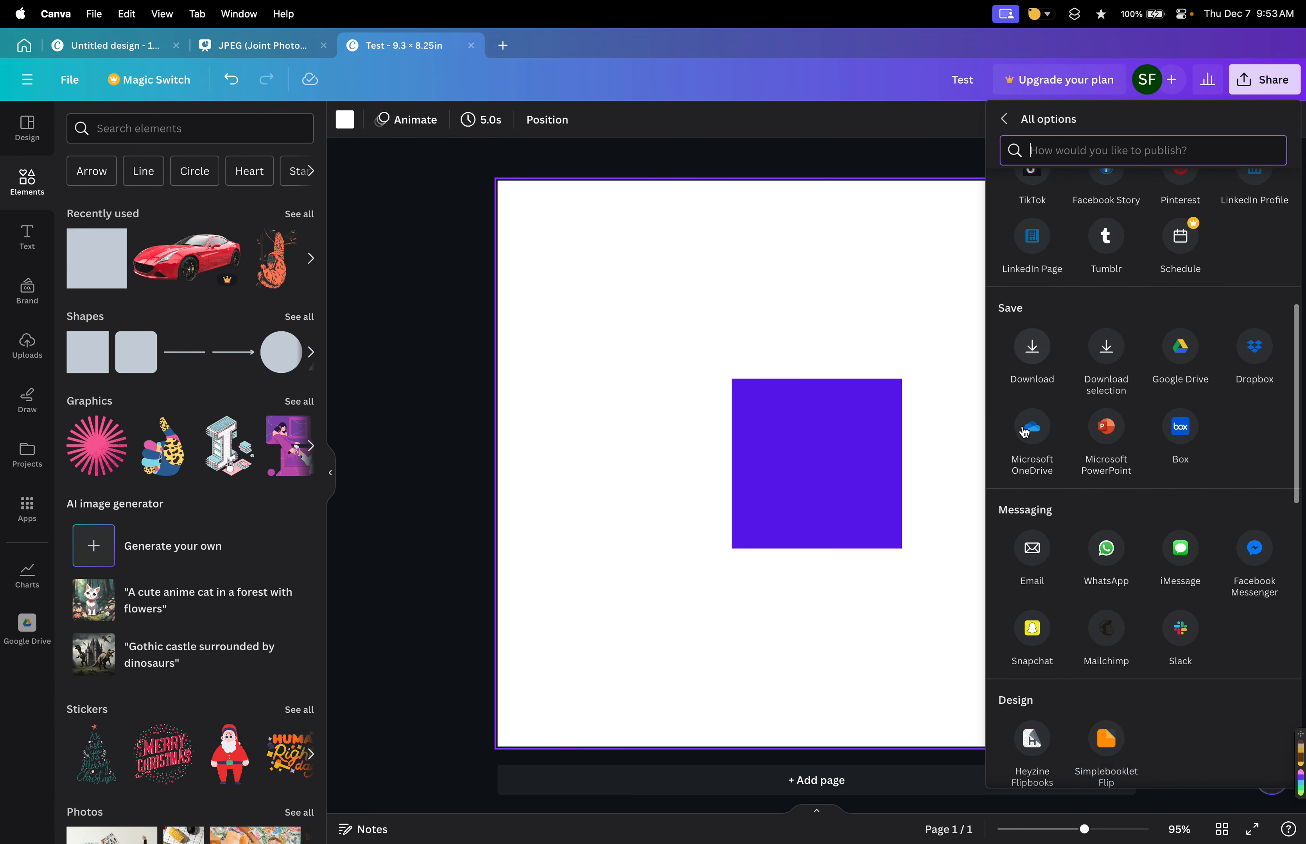
{"action": "scroll", "coordinate": [1201, 436], "scroll_direction": "down", "scroll_amount": 4}
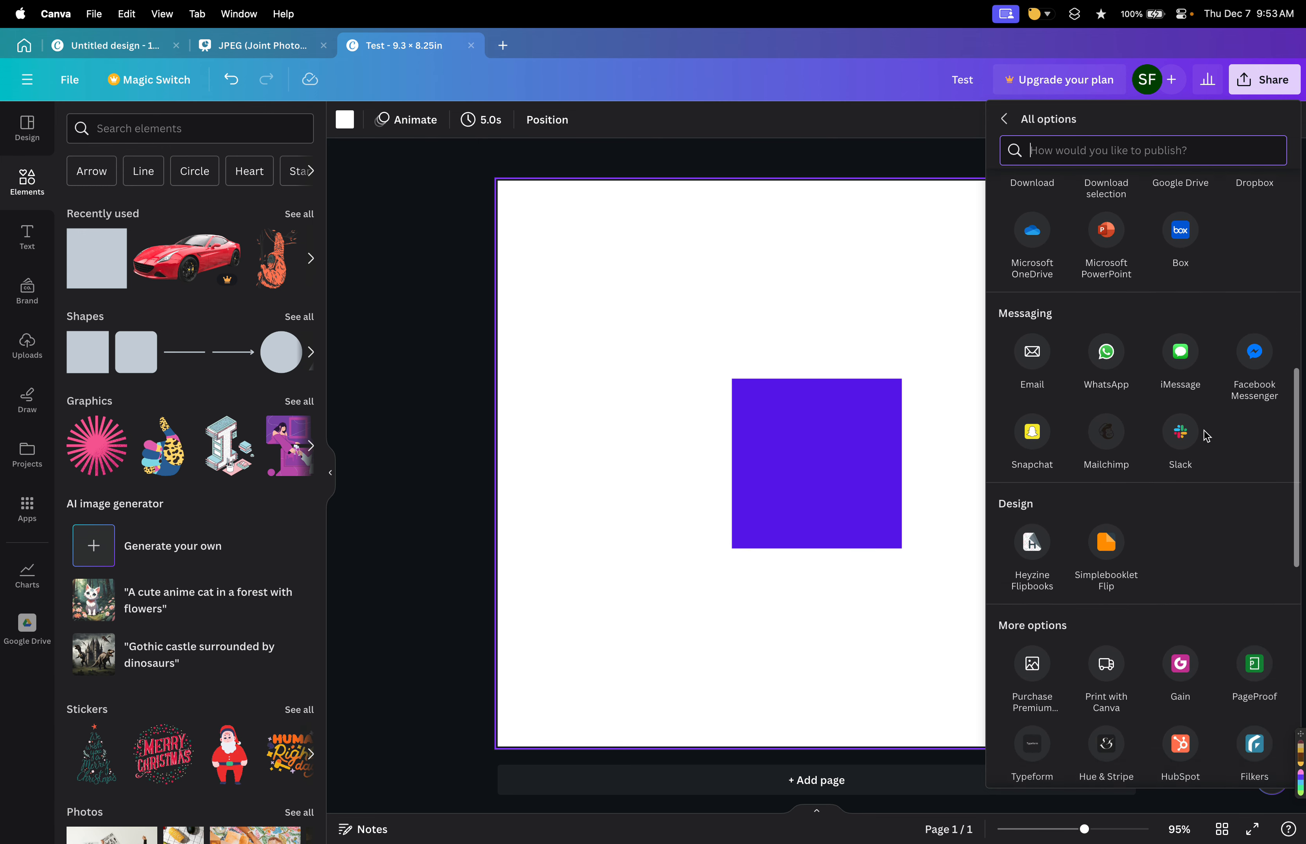
{"action": "scroll", "coordinate": [1163, 466], "scroll_direction": "down", "scroll_amount": 3}
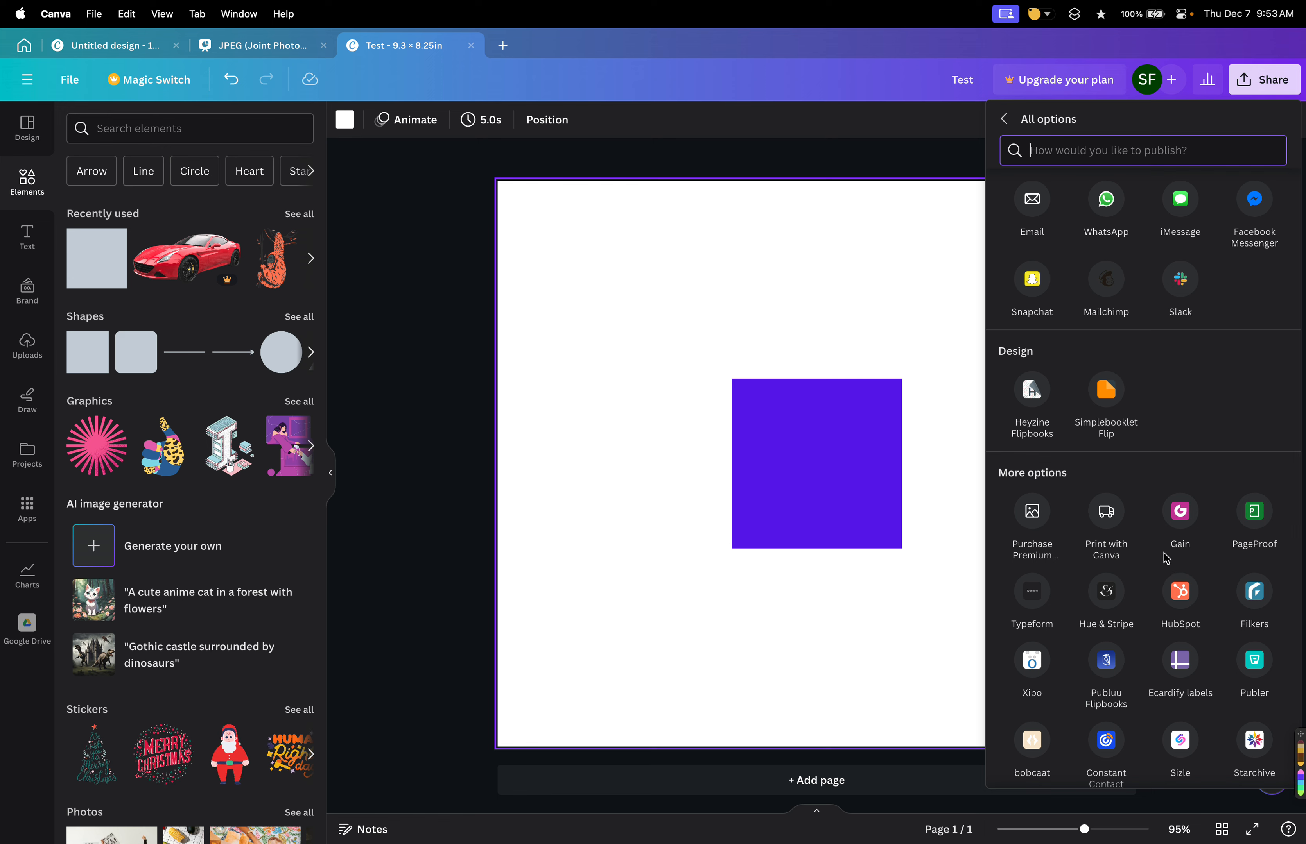
{"action": "scroll", "coordinate": [1165, 557], "scroll_direction": "up", "scroll_amount": 10}
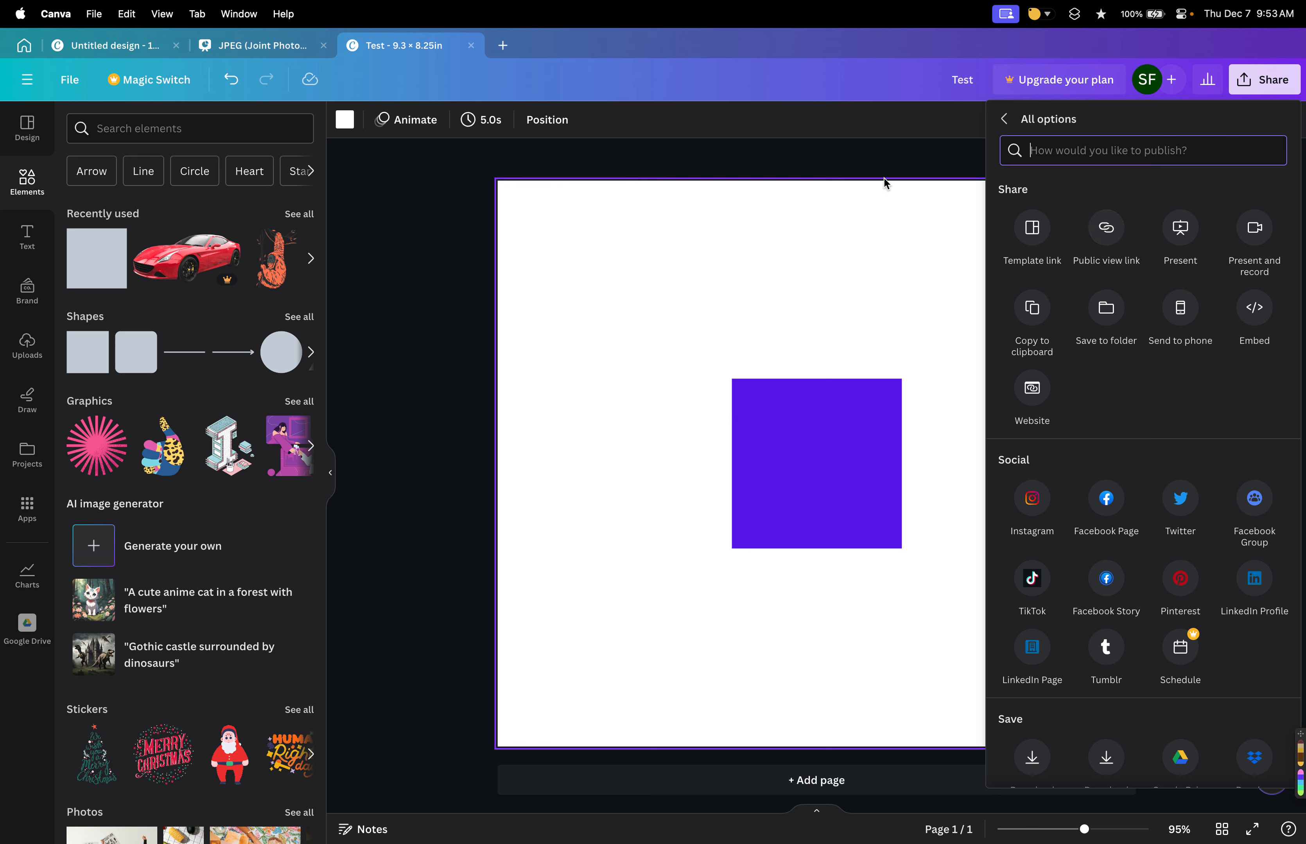
{"action": "left_click", "coordinate": [1002, 128]}
{"action": "left_click", "coordinate": [898, 167]}
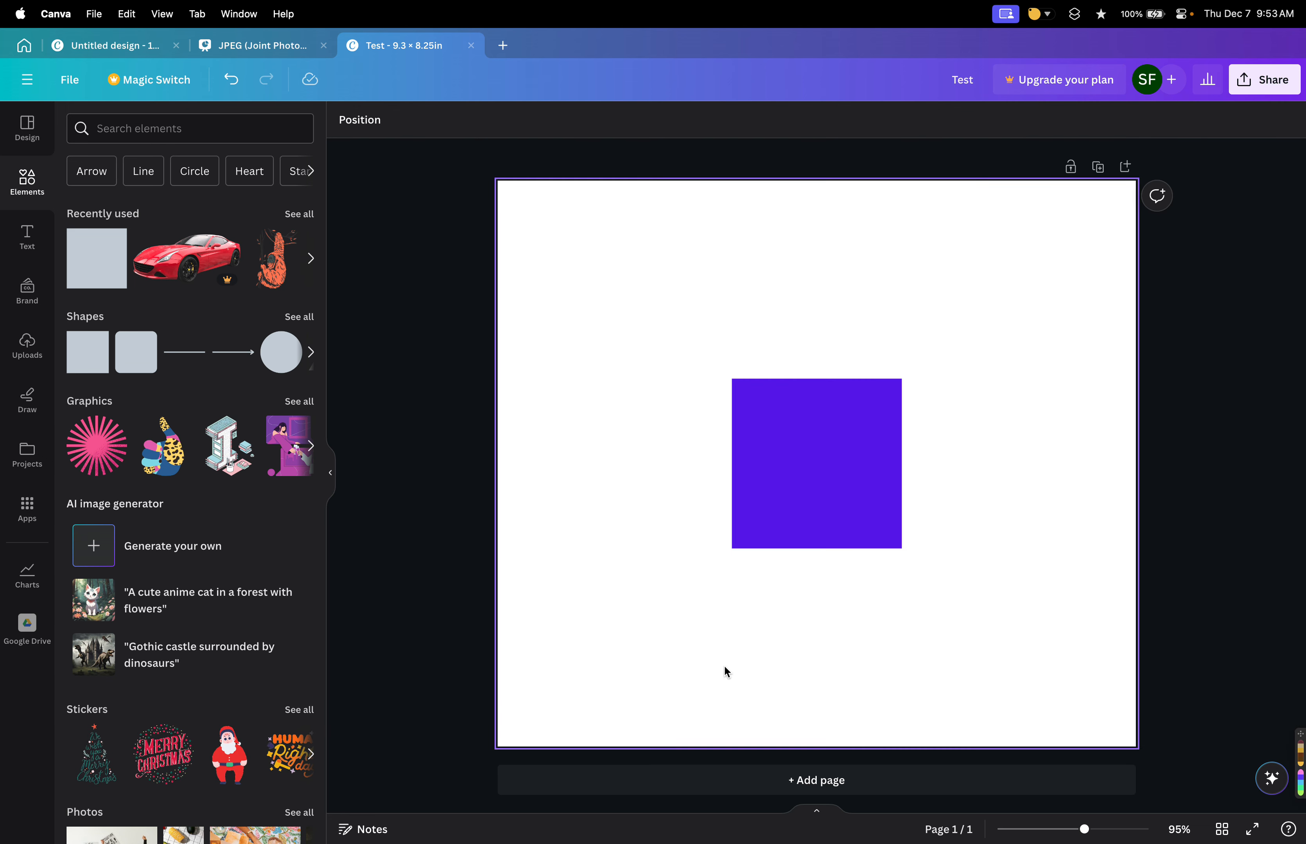
Delete the purple square from the page.
{"action": "left_click", "coordinate": [813, 466]}
{"action": "key", "text": "Delete"}
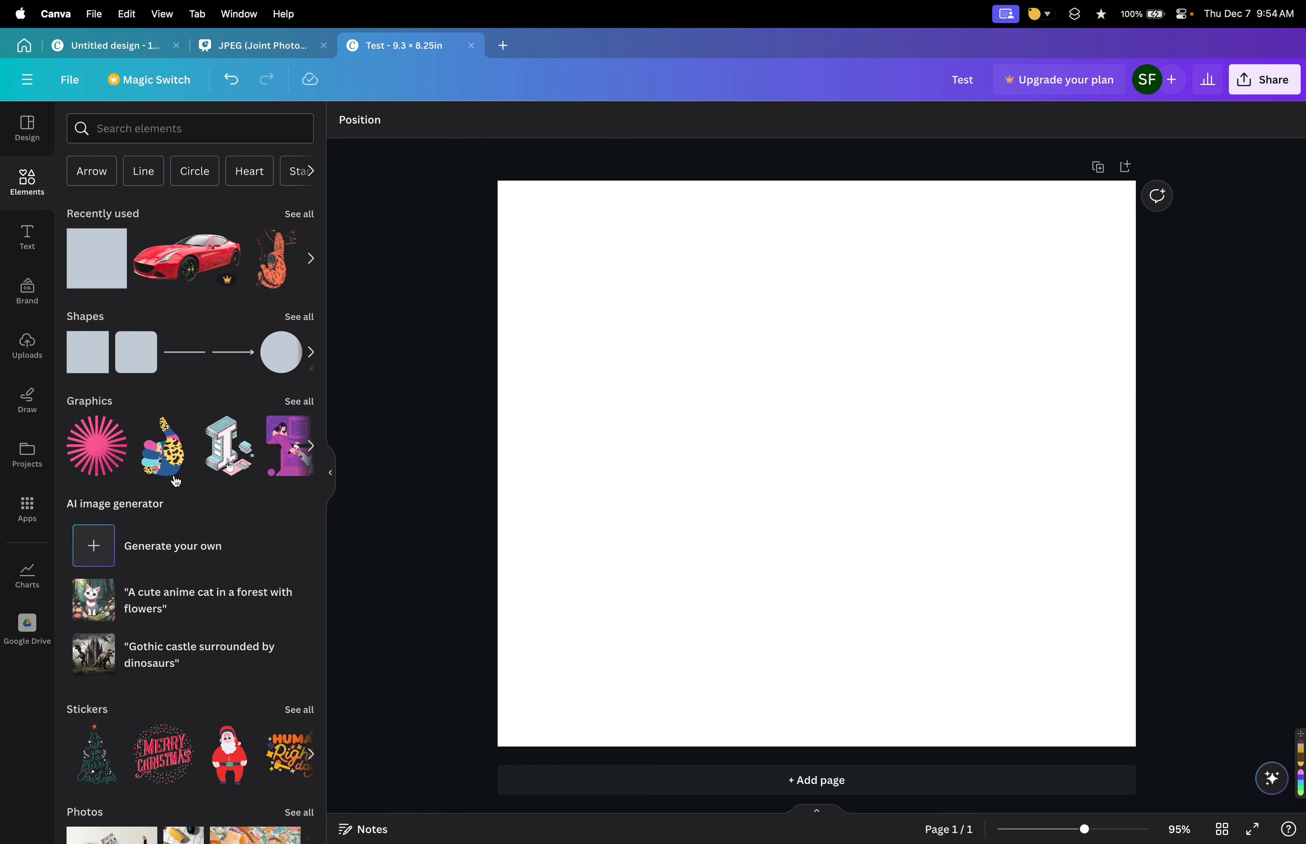
Add the vegetables-on-tablecloth photo from the Elements photos to the page.
{"action": "left_click", "coordinate": [32, 354]}
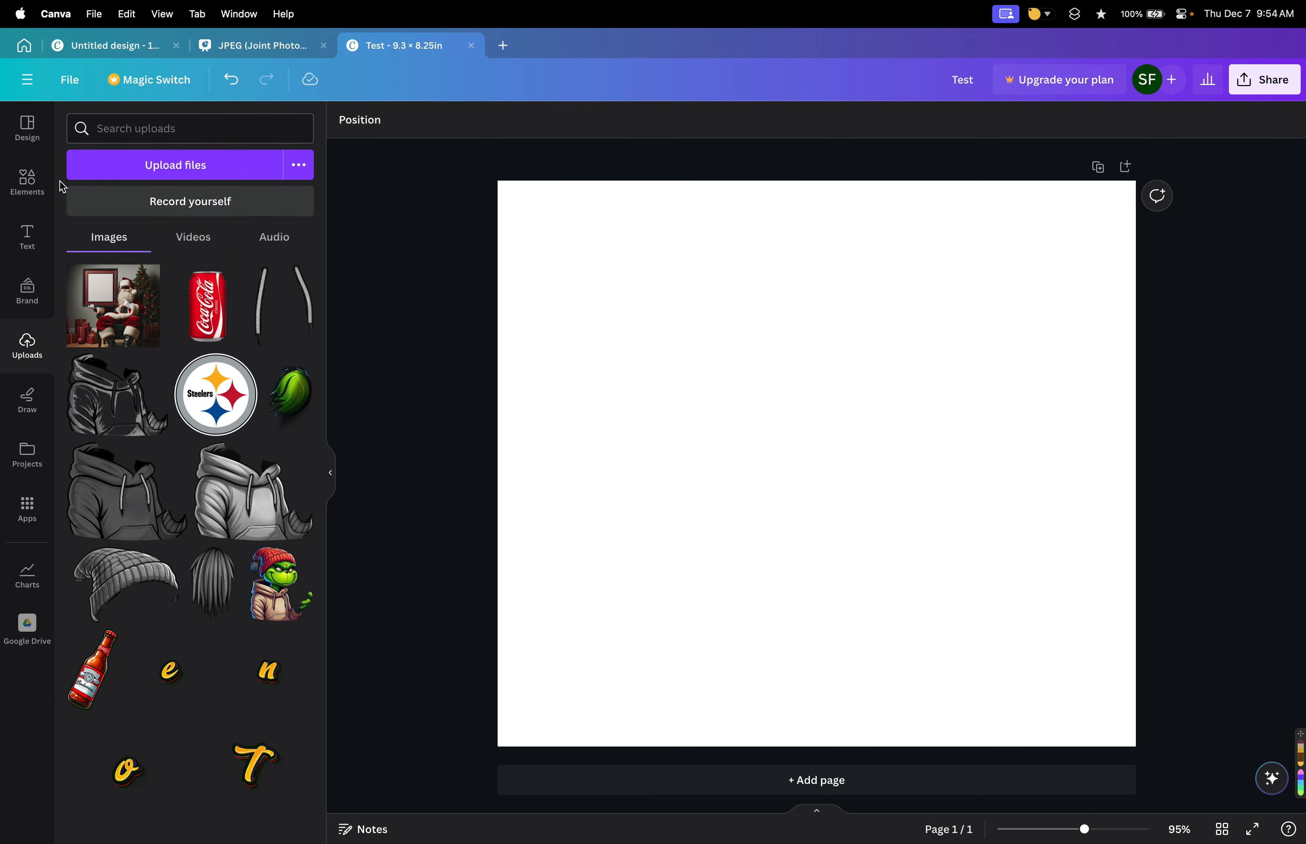
{"action": "left_click", "coordinate": [27, 181]}
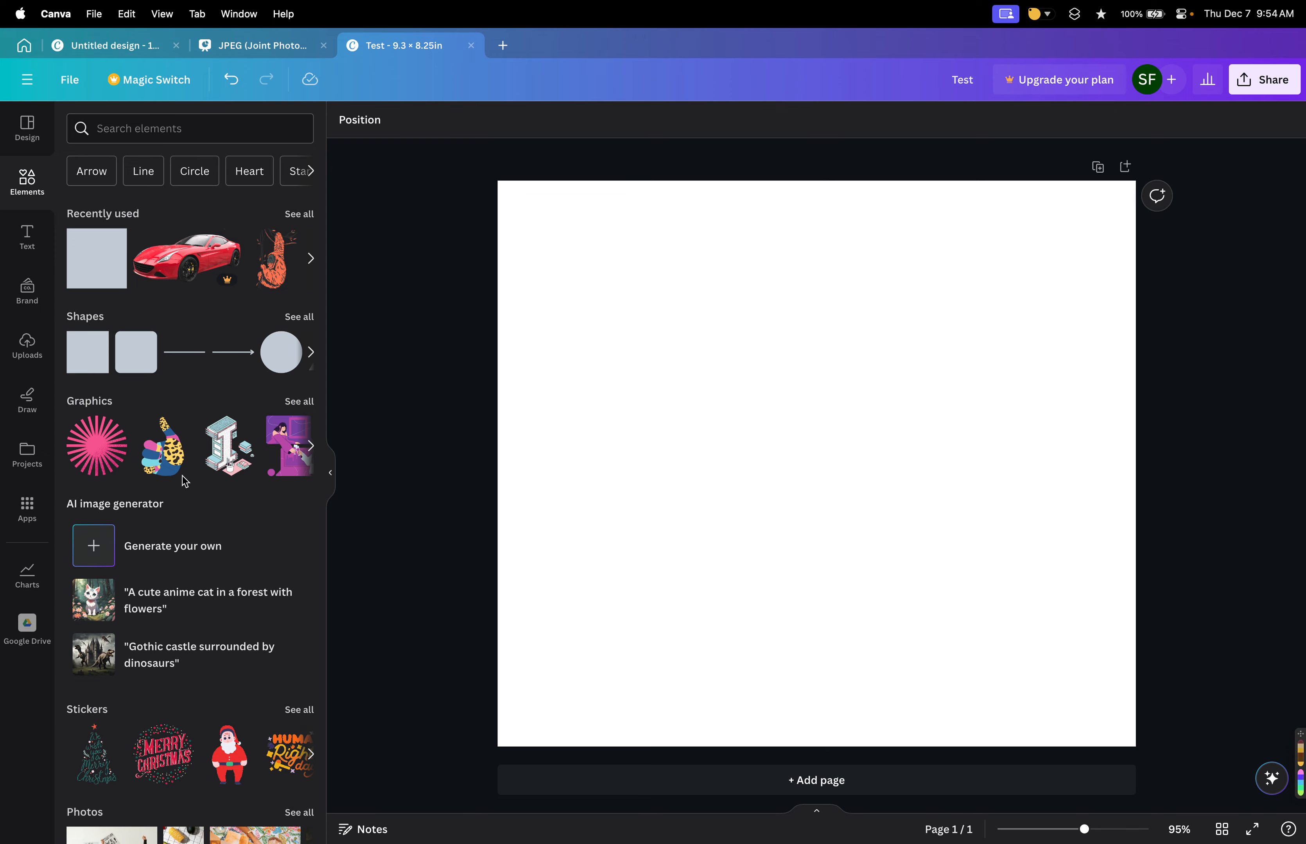
{"action": "scroll", "coordinate": [182, 475], "scroll_direction": "down", "scroll_amount": 10}
{"action": "scroll", "coordinate": [185, 481], "scroll_direction": "up", "scroll_amount": 3}
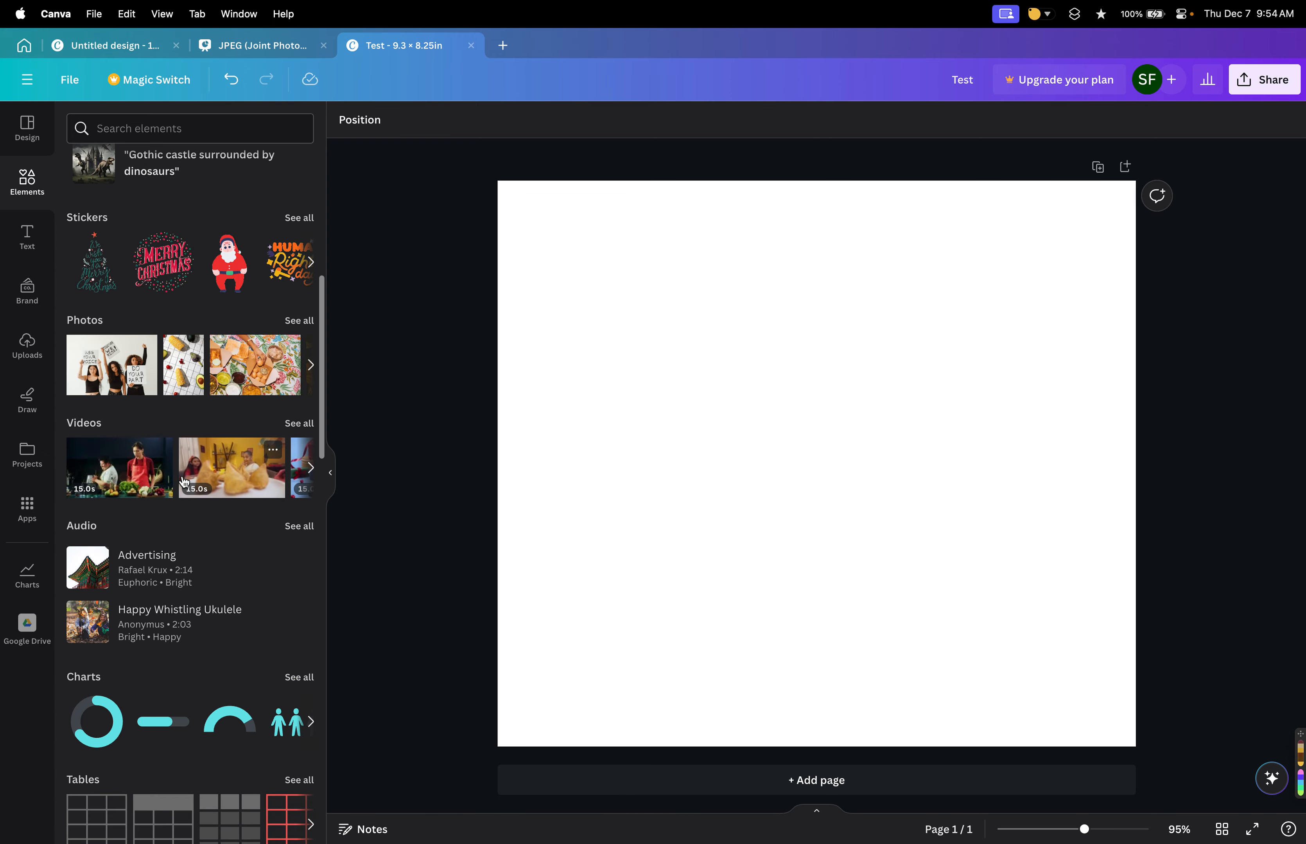
{"action": "left_click", "coordinate": [187, 387]}
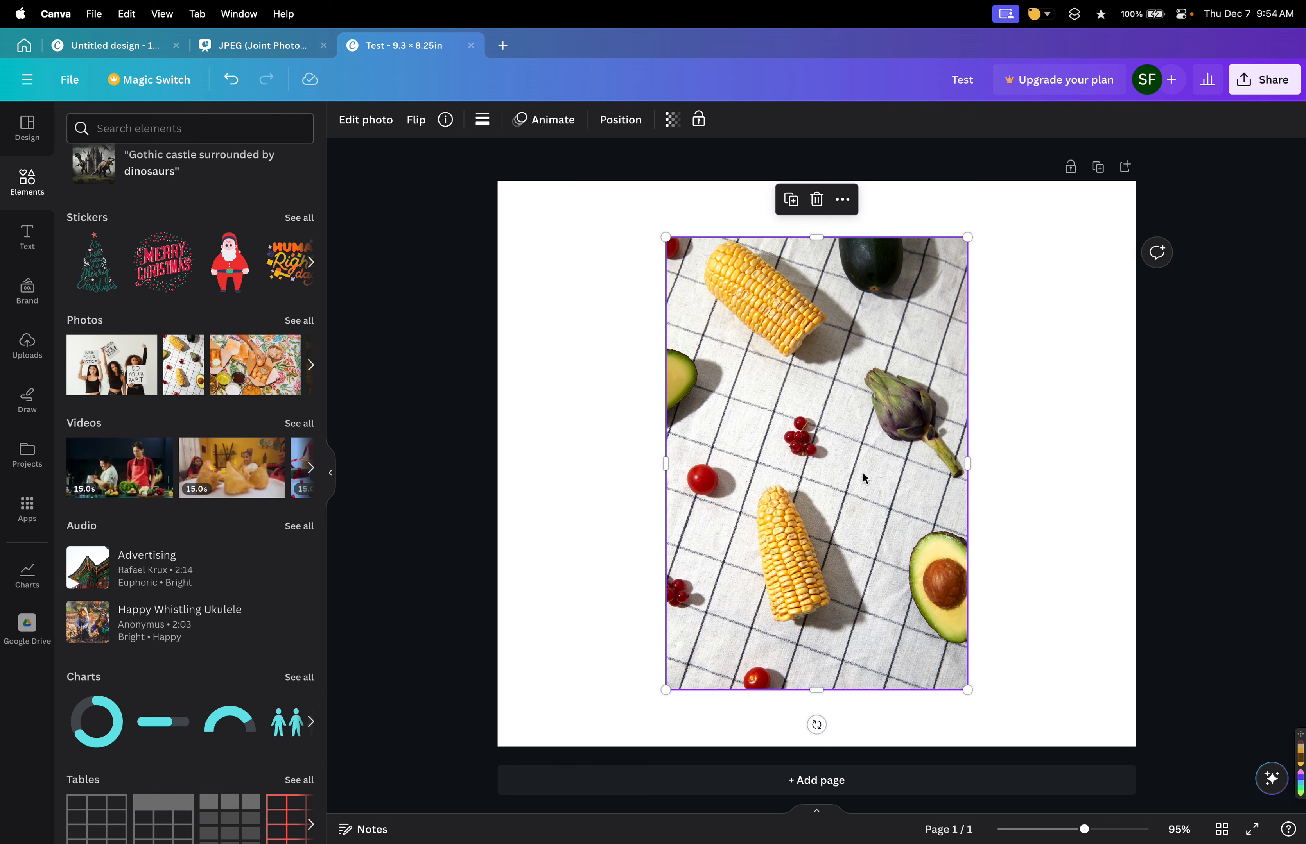
Open the Position panel and switch between its Arrange and Layers tabs.
{"action": "left_click", "coordinate": [405, 474]}
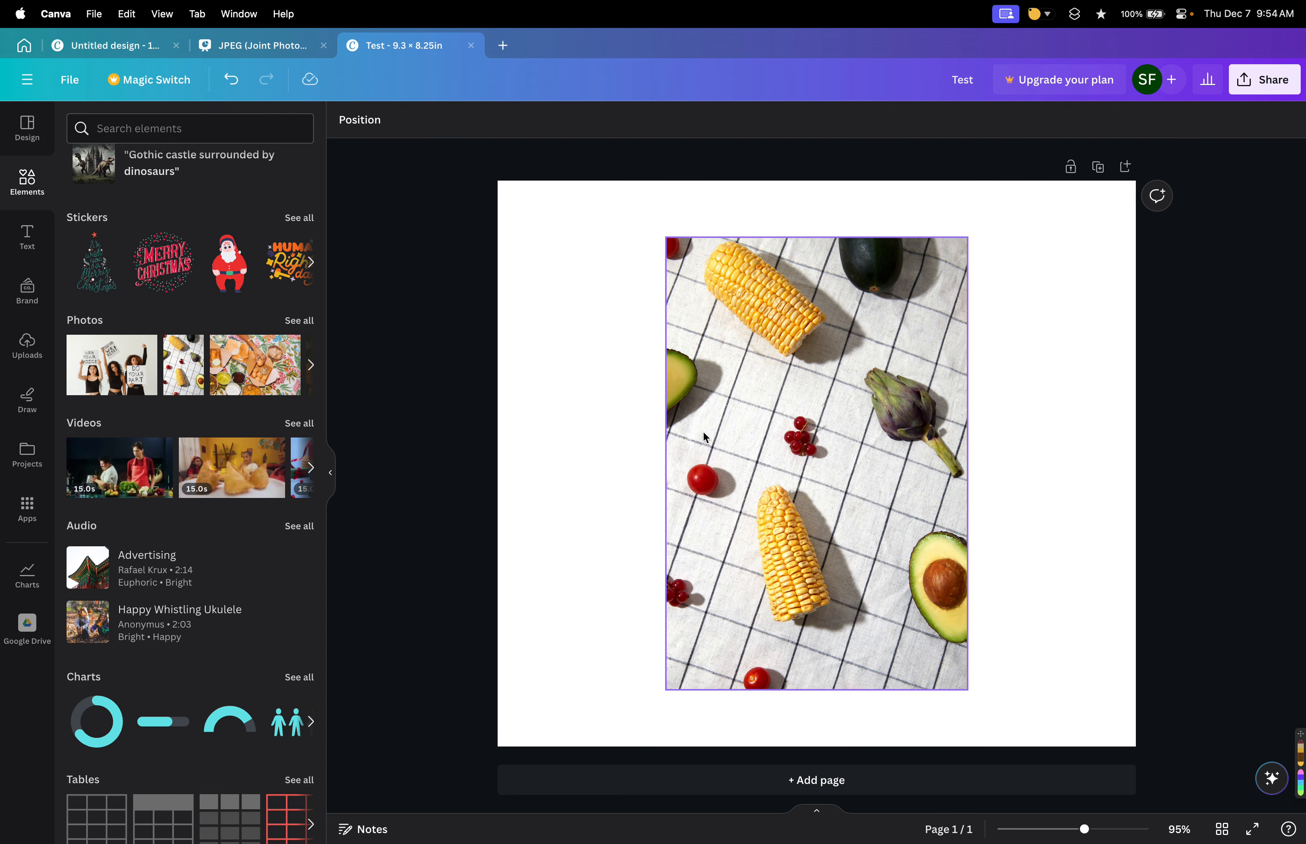
{"action": "left_click", "coordinate": [363, 124]}
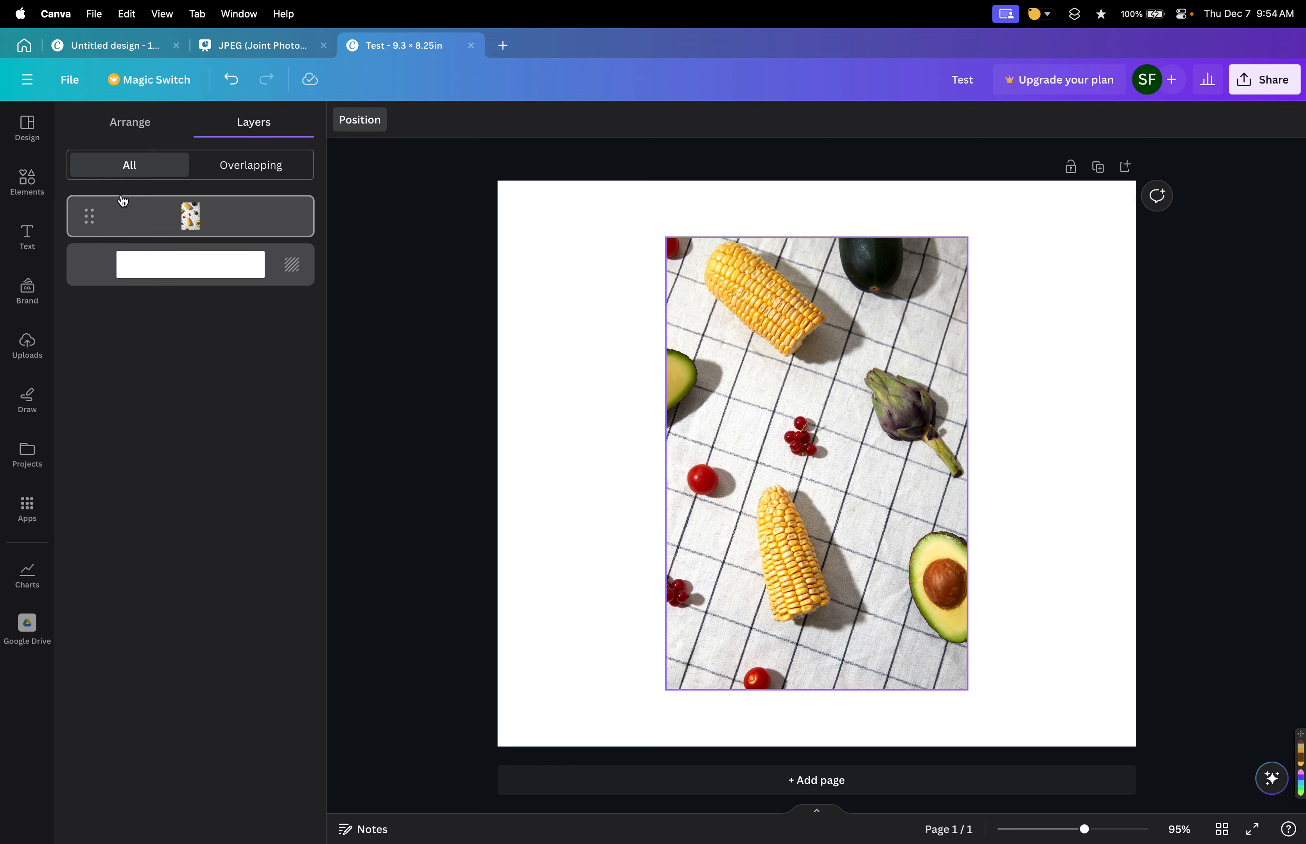
{"action": "left_click", "coordinate": [134, 171]}
{"action": "left_click", "coordinate": [134, 128]}
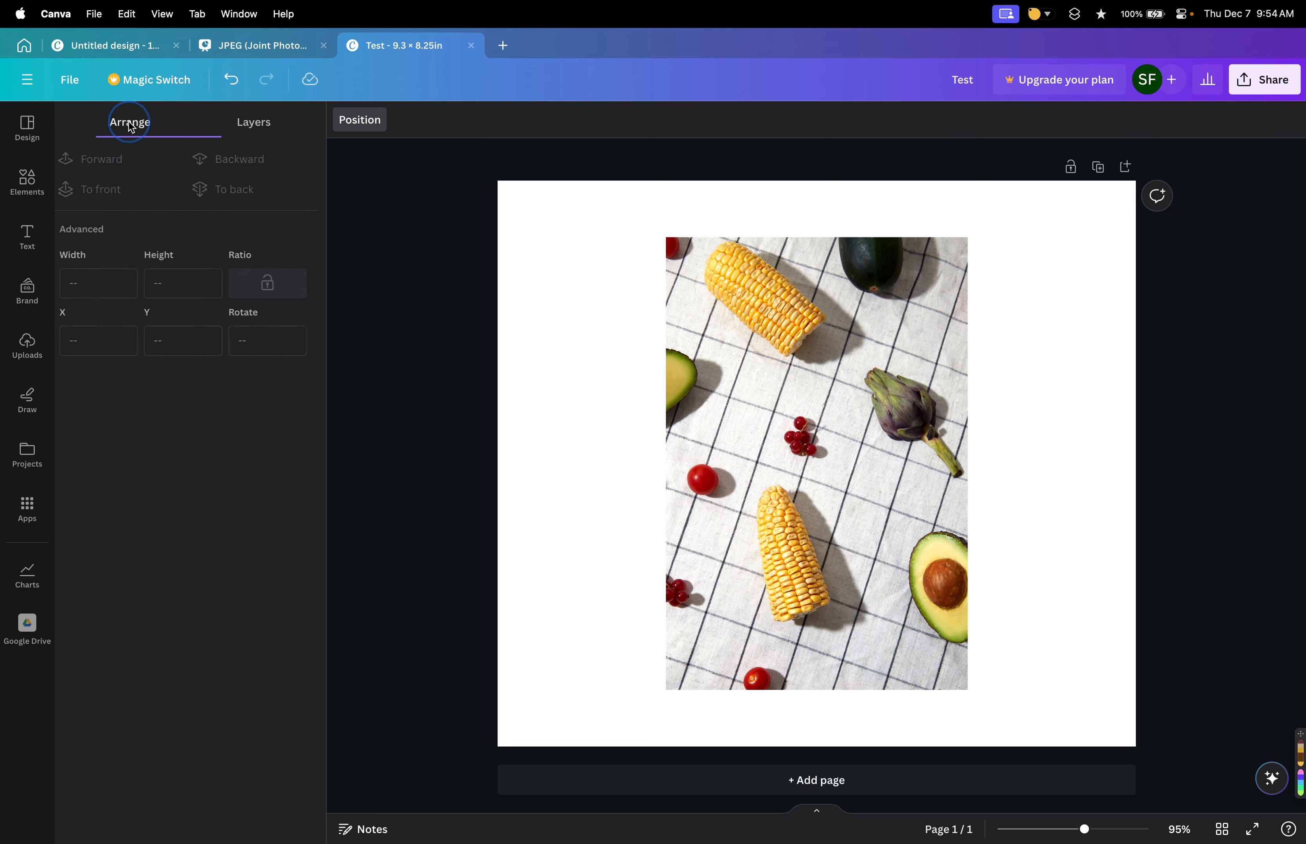
{"action": "left_click", "coordinate": [254, 124]}
{"action": "left_click", "coordinate": [155, 128]}
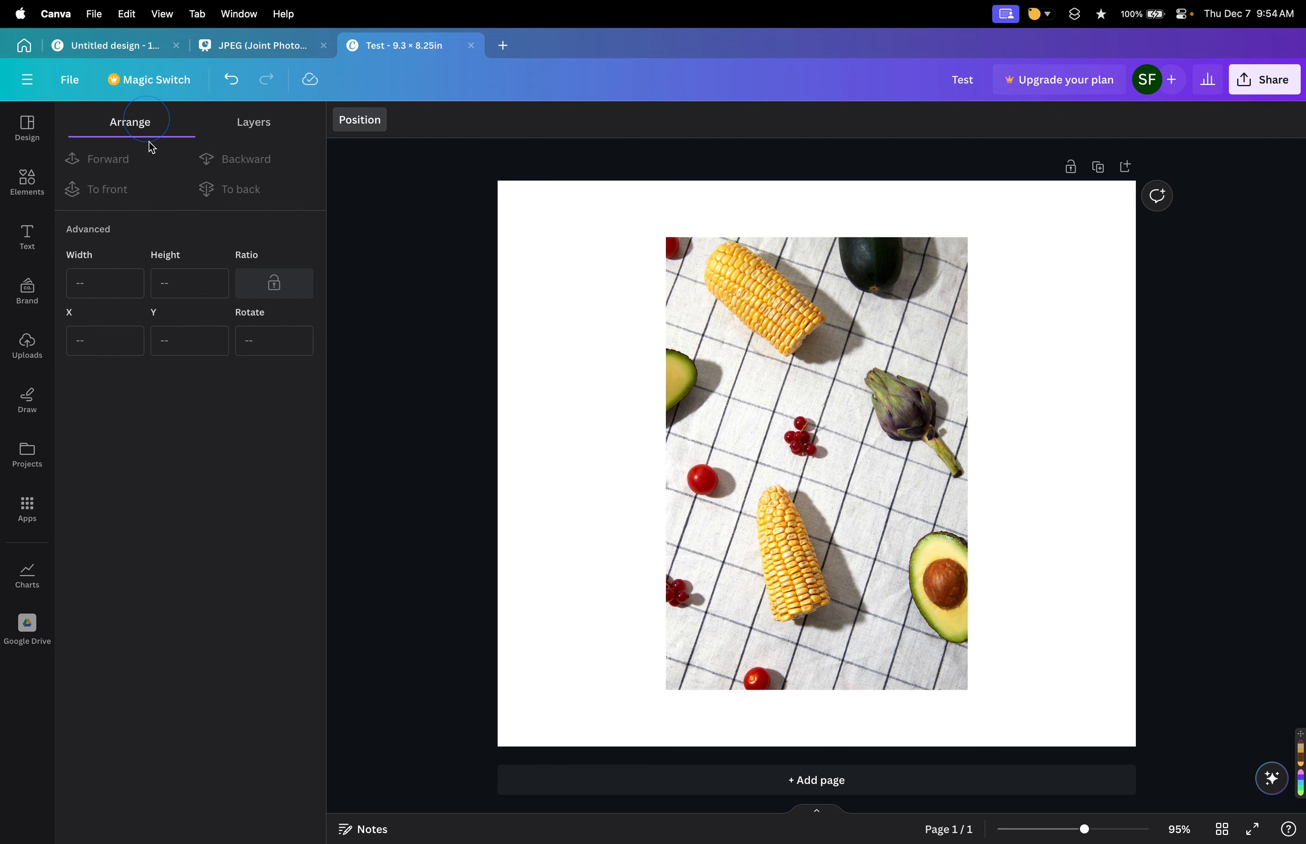
{"action": "left_click", "coordinate": [246, 126]}
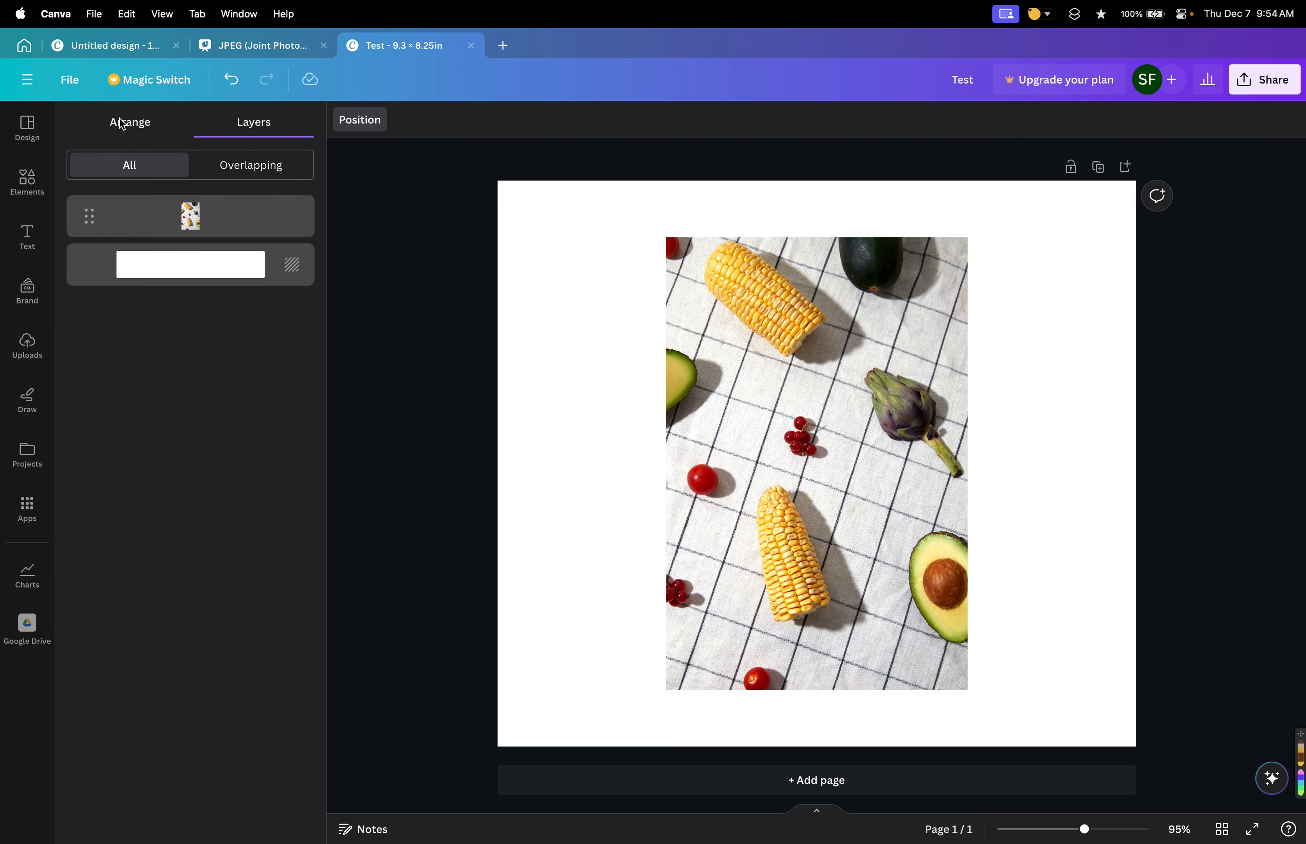
{"action": "left_click", "coordinate": [133, 124]}
{"action": "left_click", "coordinate": [244, 118]}
{"action": "left_click", "coordinate": [152, 127]}
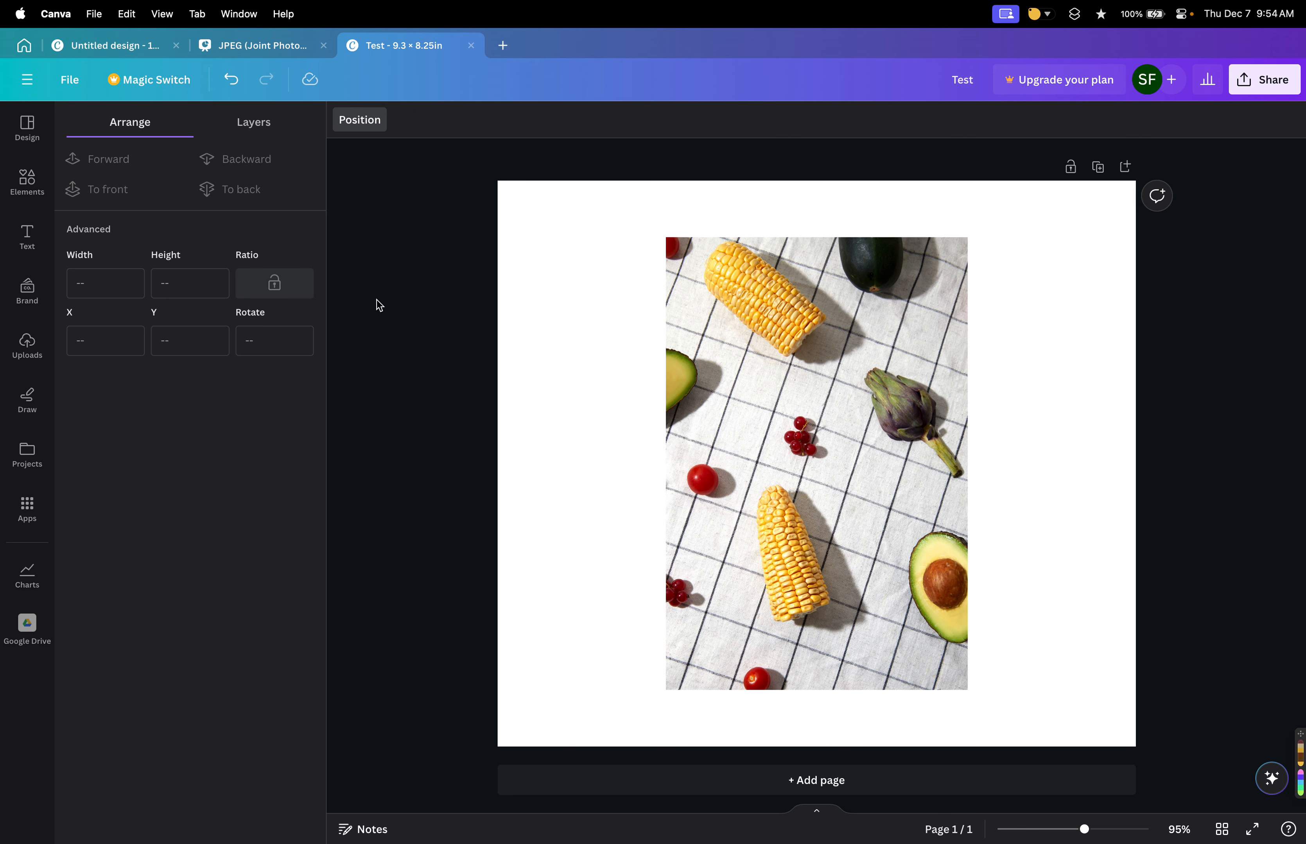
Align the photo to the top, then the bottom, then the middle of the page.
{"action": "left_click", "coordinate": [730, 404]}
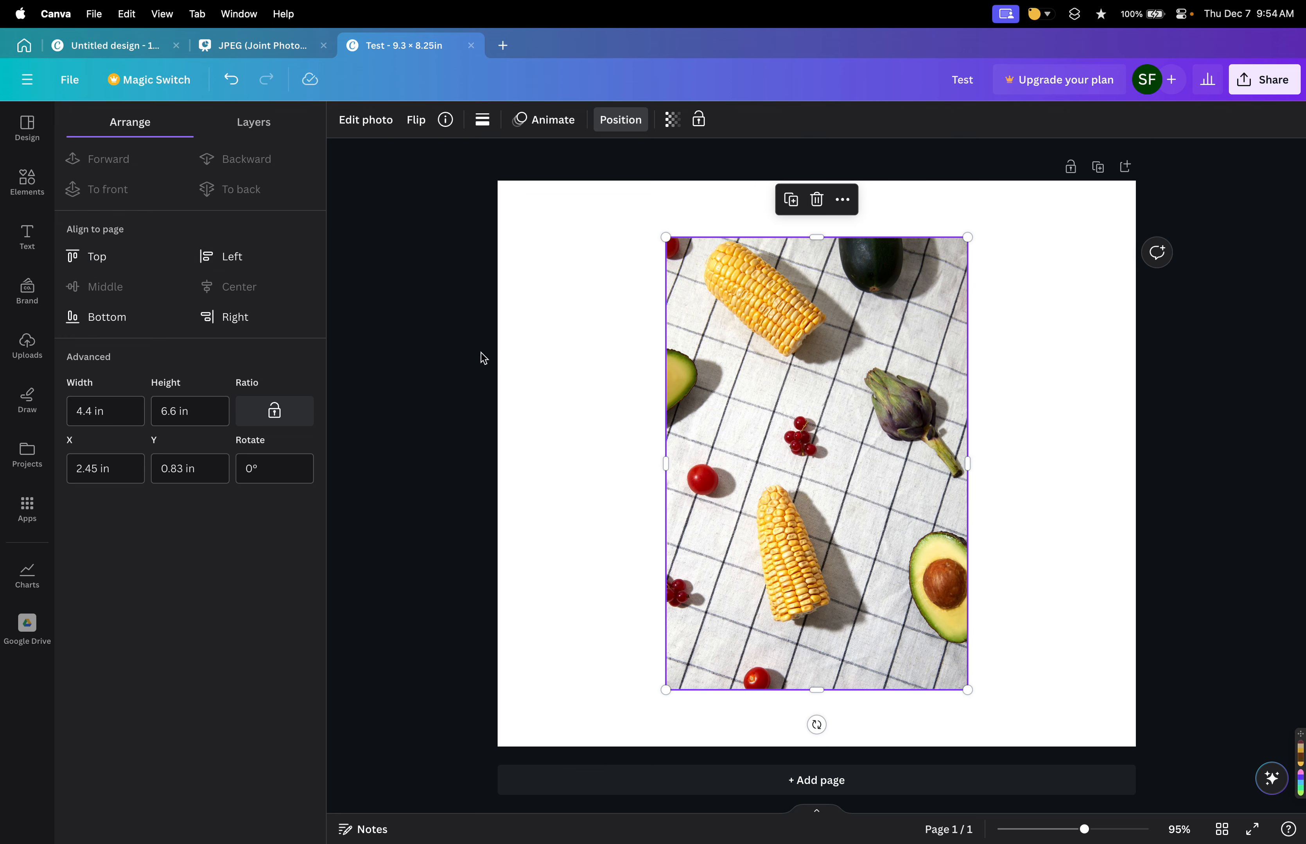
{"action": "left_click", "coordinate": [103, 255]}
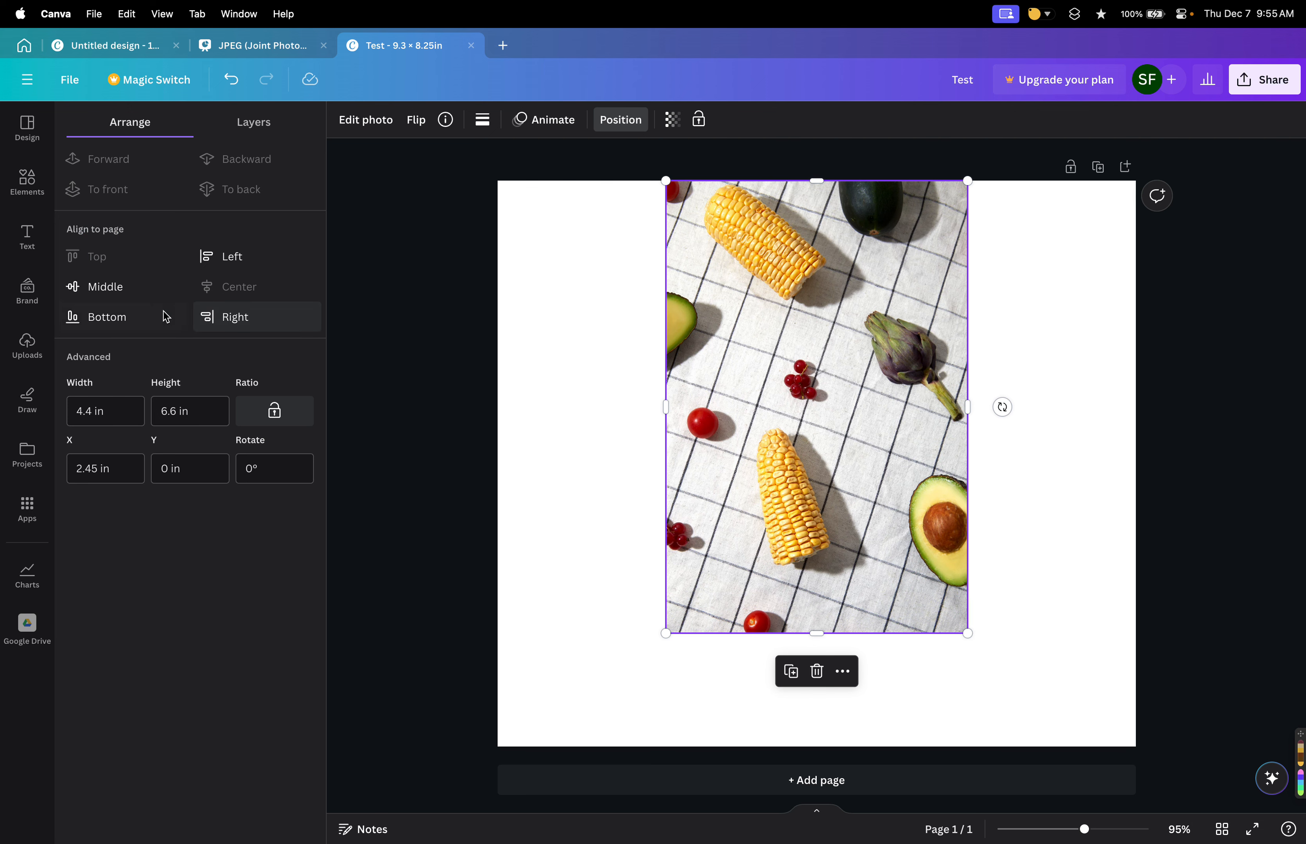
{"action": "left_click", "coordinate": [99, 317]}
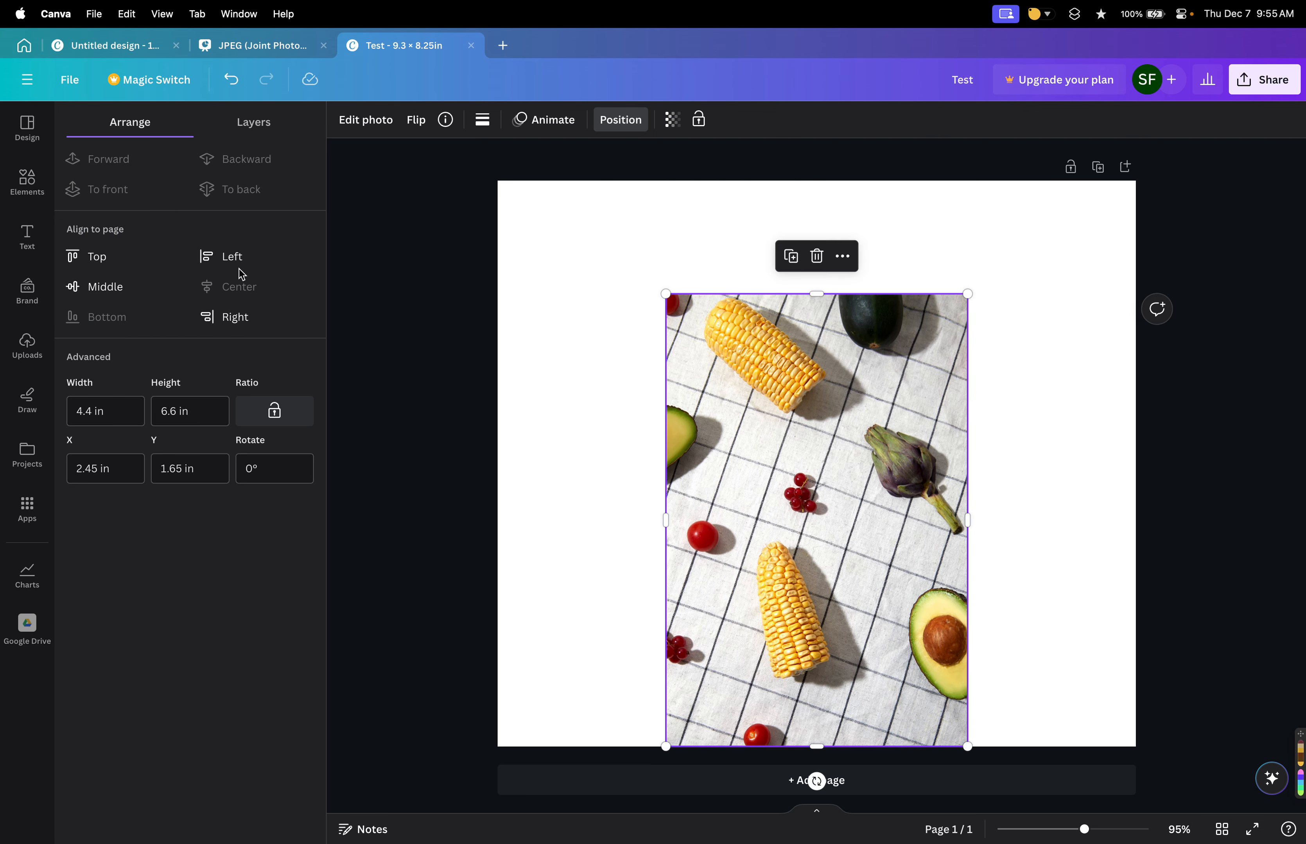
{"action": "left_click", "coordinate": [139, 287]}
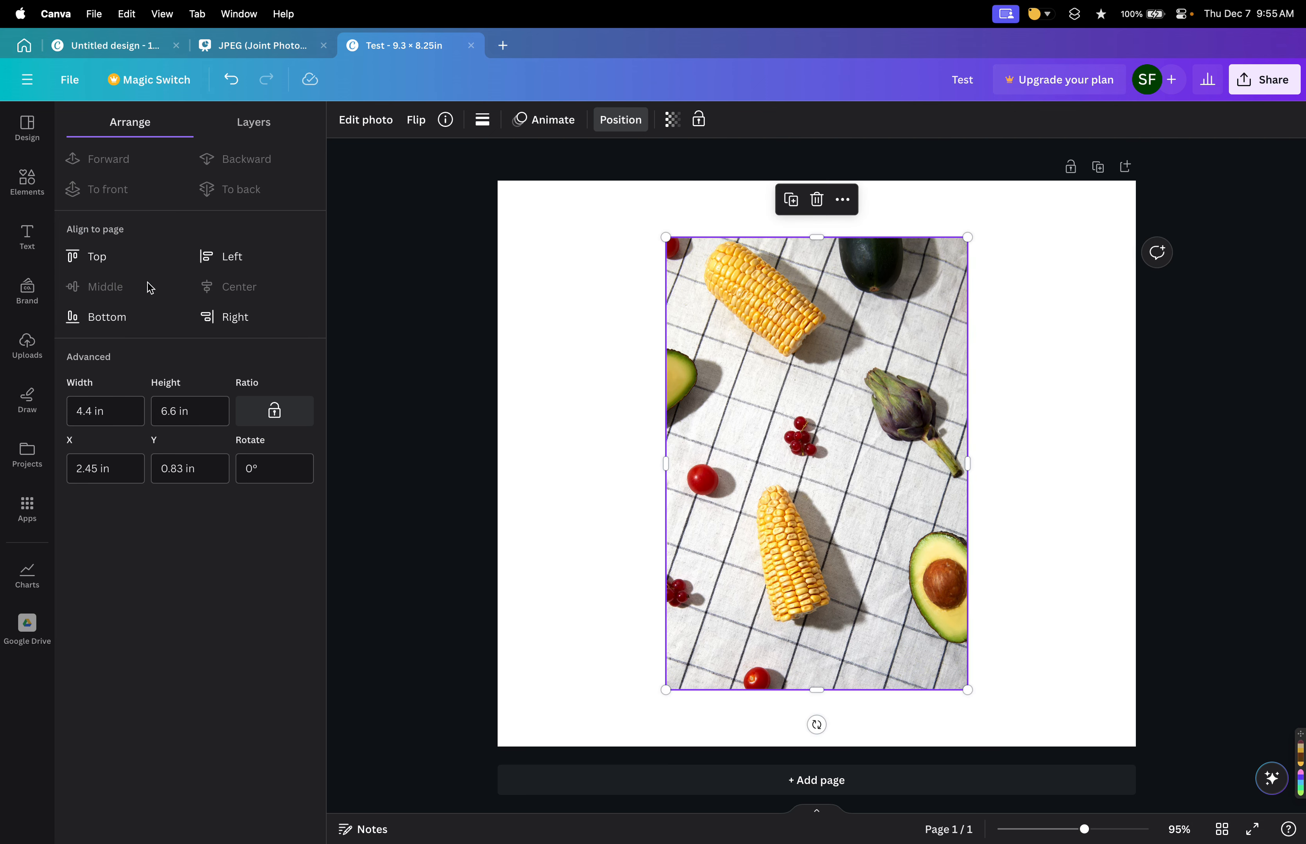
Align the photo to the page's left and right edges, then centre it horizontally.
{"action": "left_click", "coordinate": [251, 258]}
{"action": "left_click", "coordinate": [246, 321]}
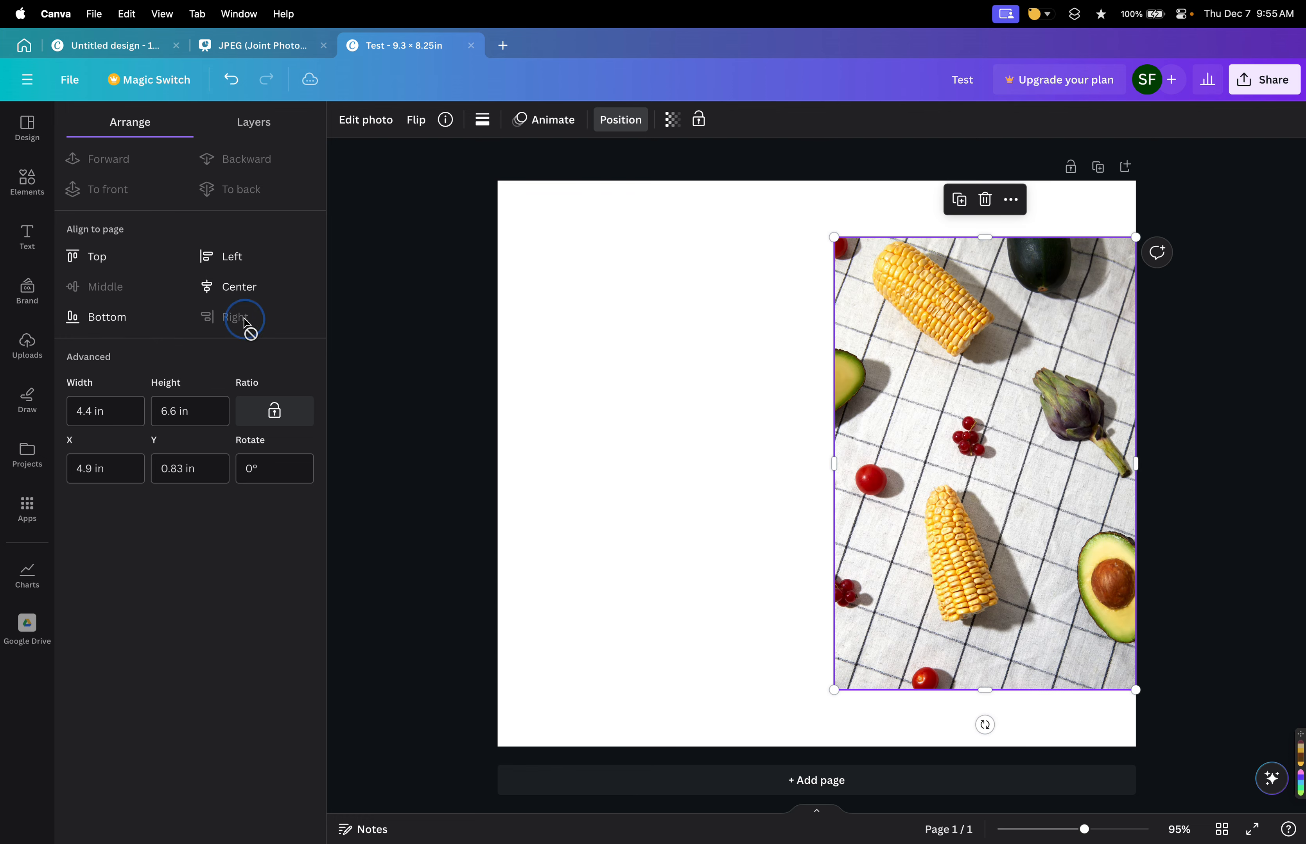
{"action": "left_click", "coordinate": [96, 293]}
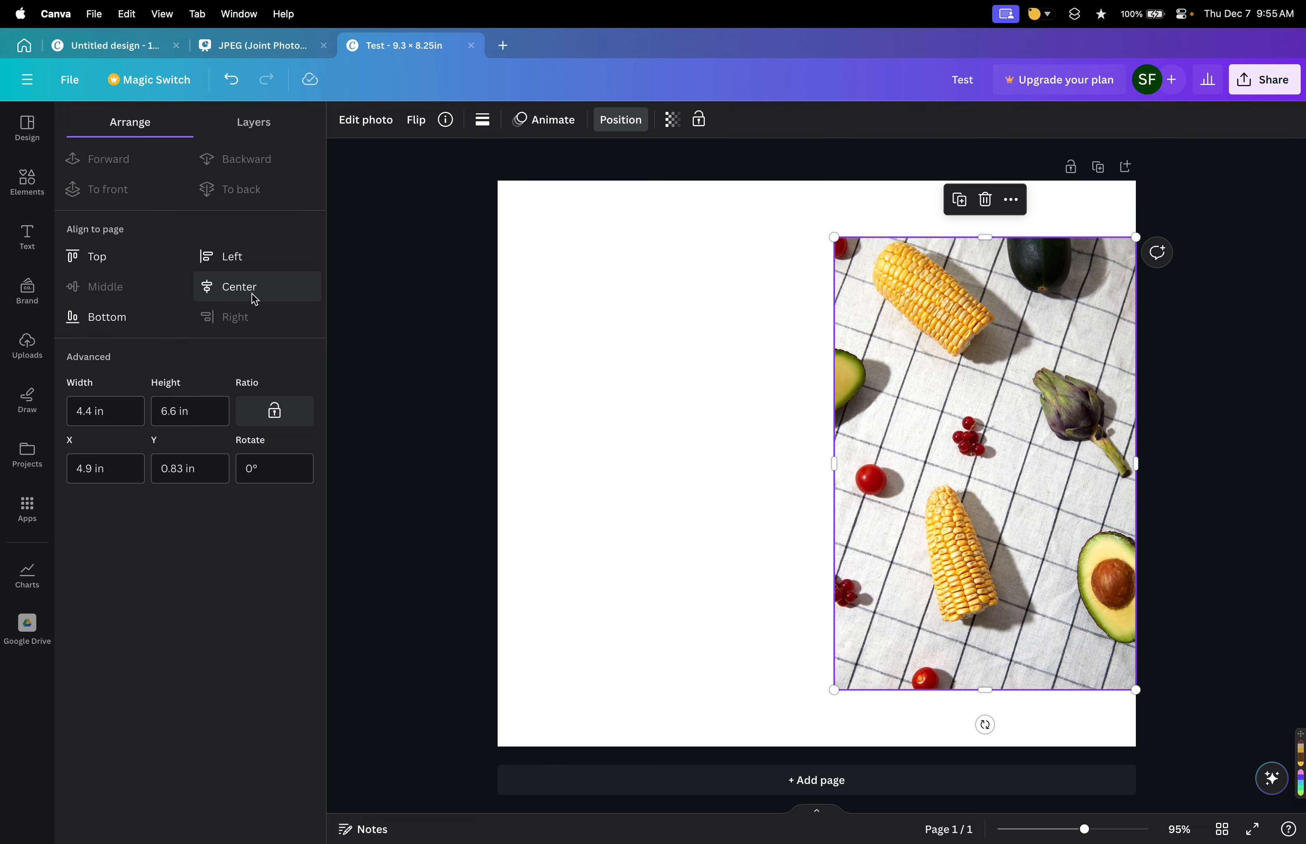
{"action": "left_click", "coordinate": [243, 319]}
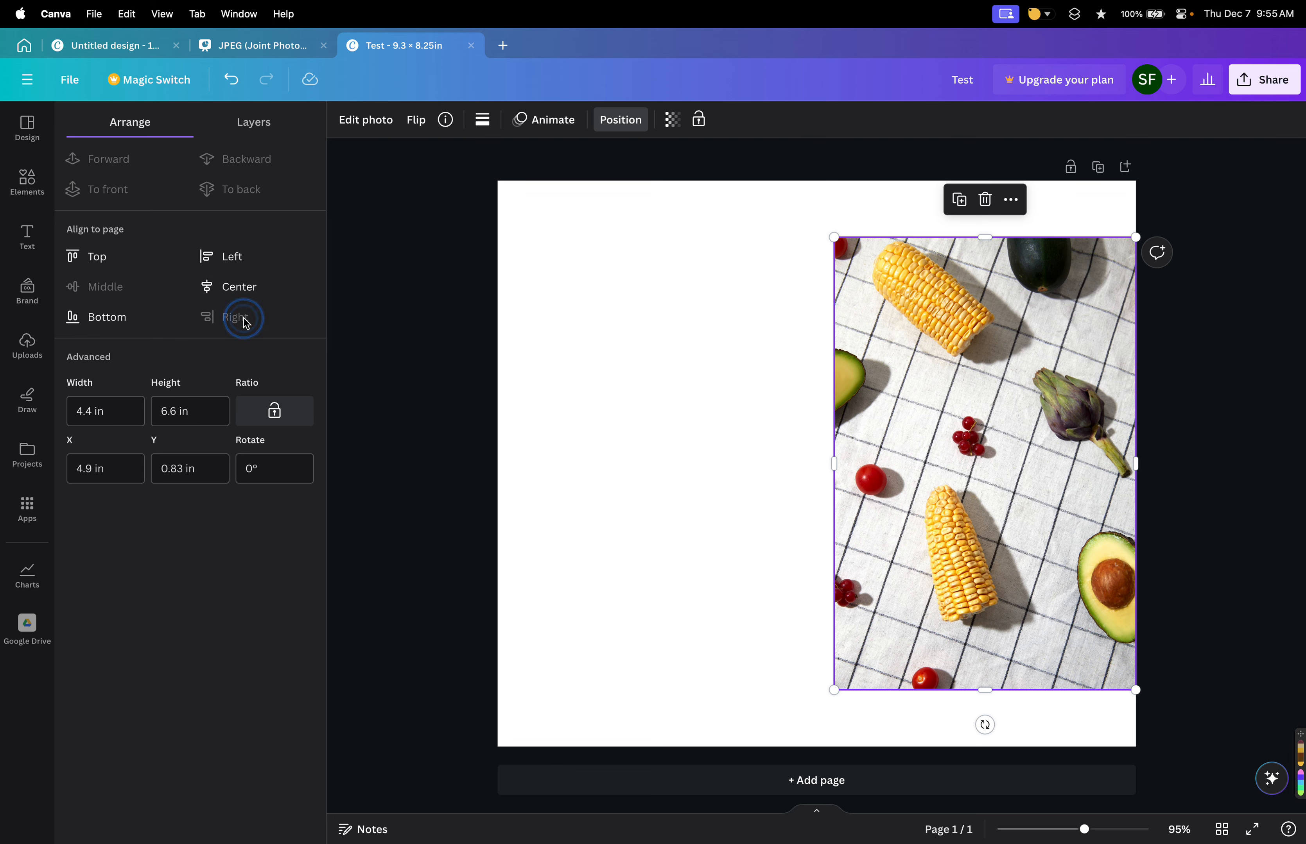
{"action": "left_click", "coordinate": [240, 293]}
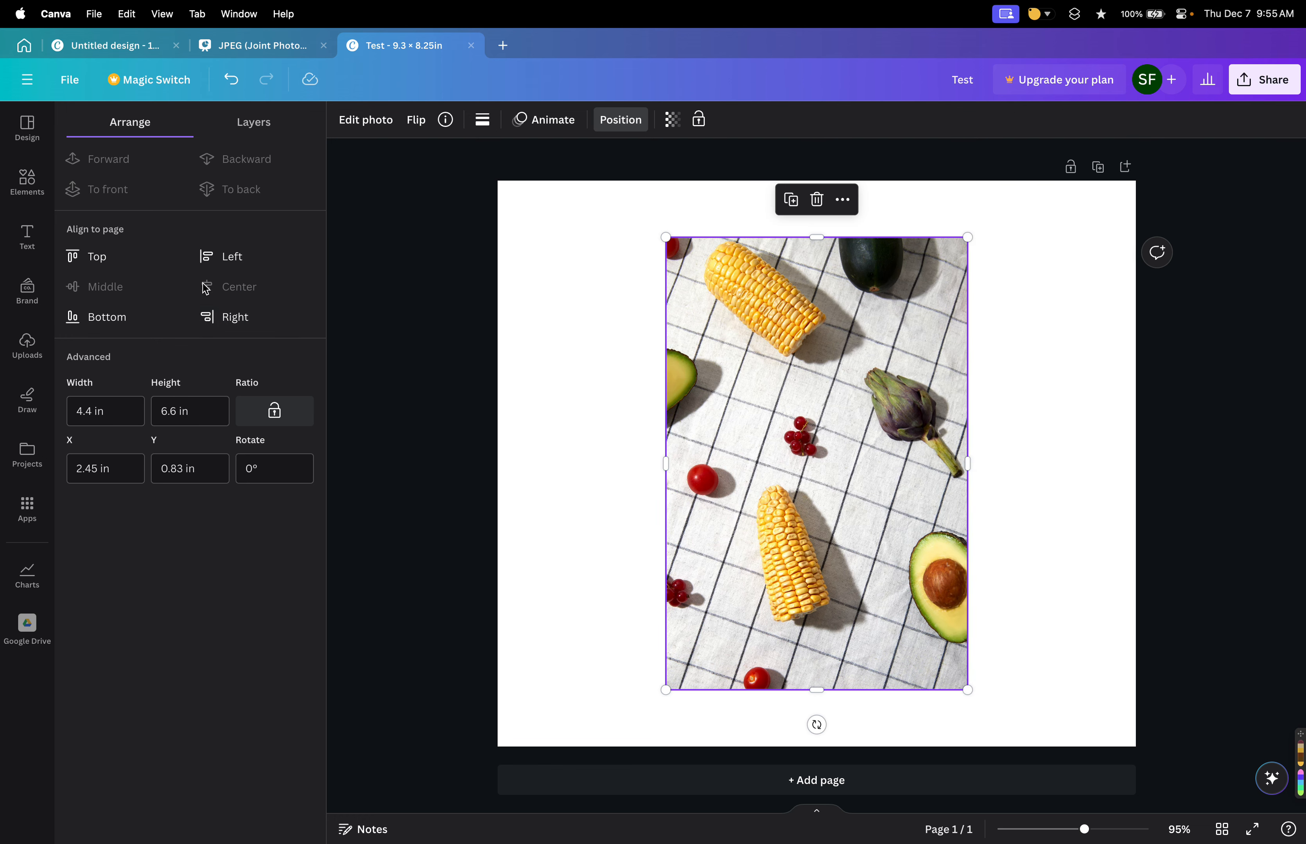
{"action": "left_click", "coordinate": [243, 289]}
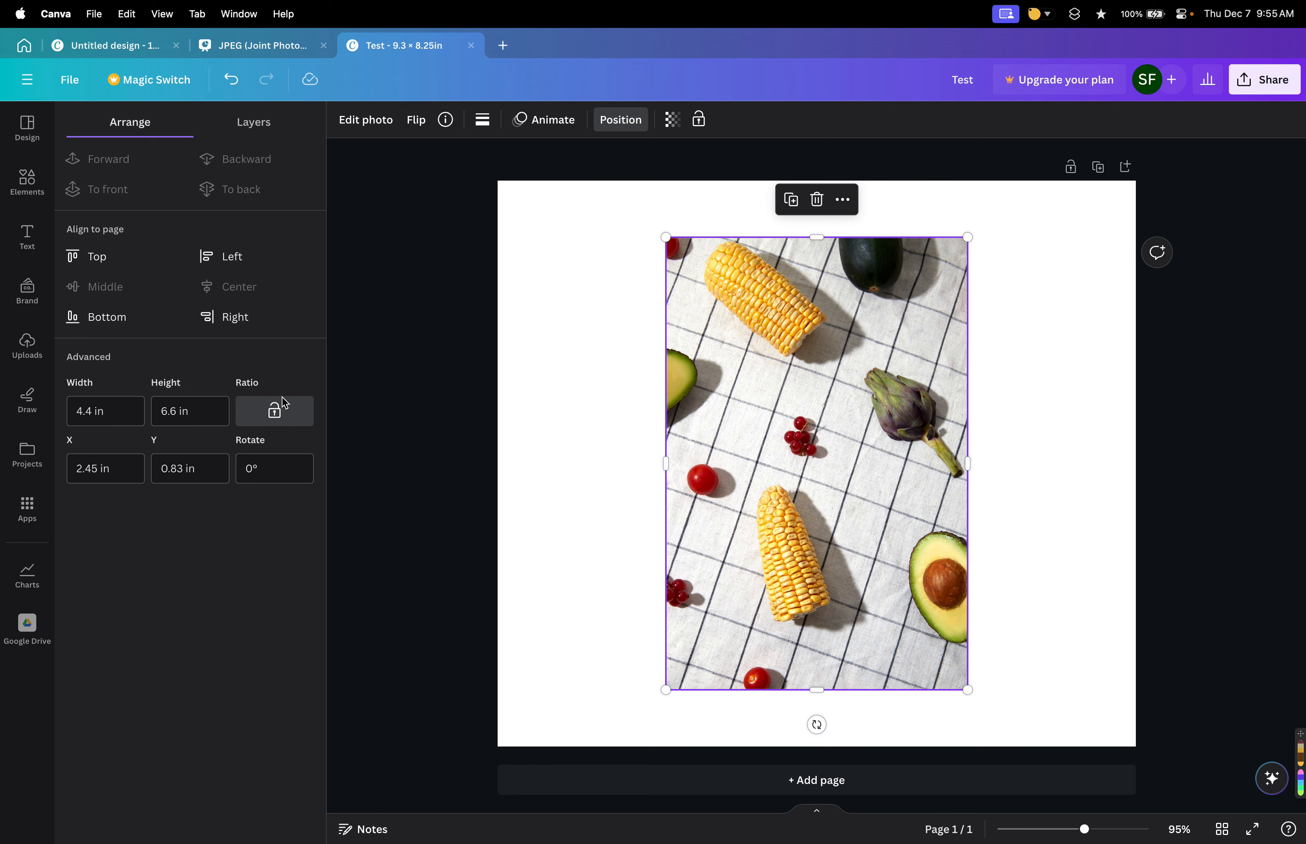
Unlock the photo's aspect ratio, set its height to 8.5 in, and move it to the page's top edge.
{"action": "left_click", "coordinate": [276, 415]}
{"action": "left_click", "coordinate": [273, 410]}
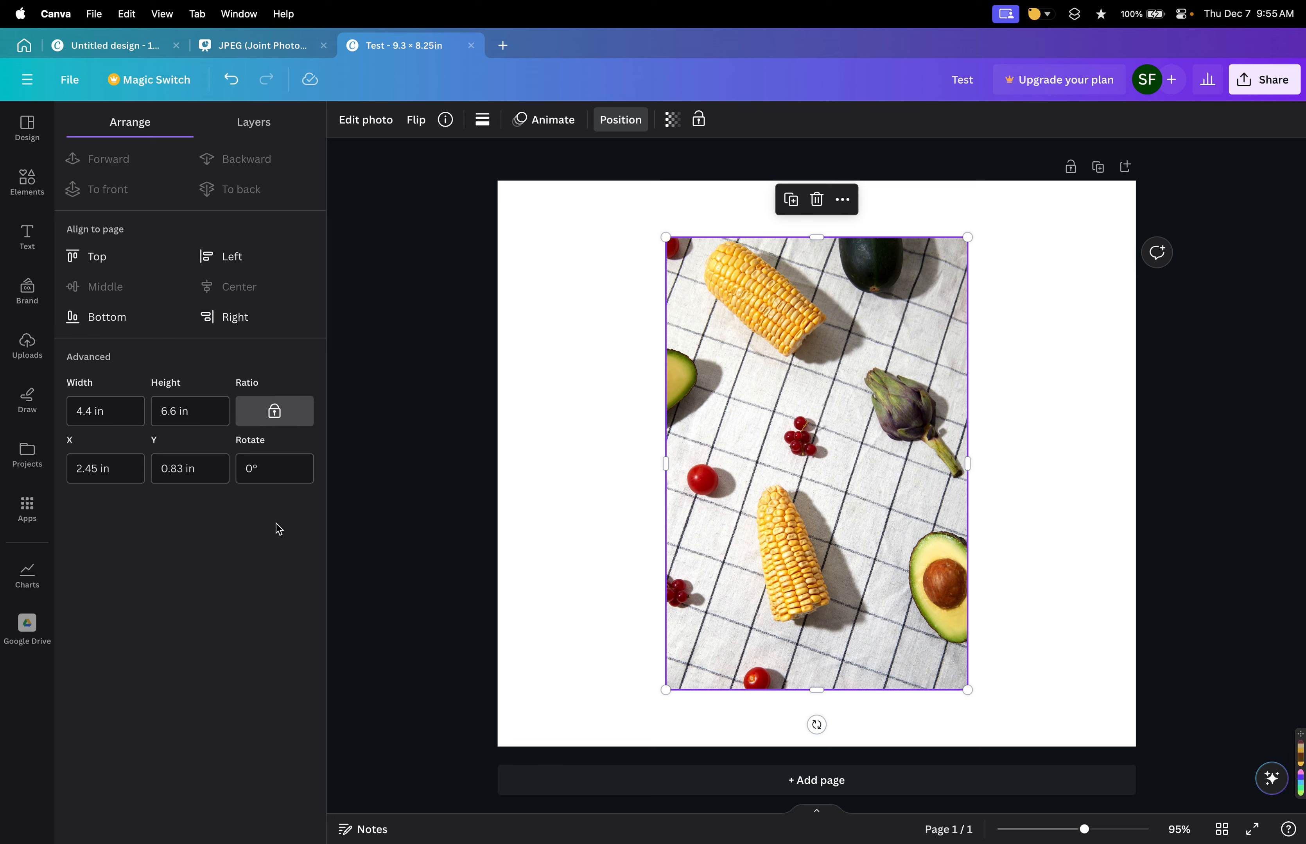
{"action": "left_click", "coordinate": [281, 410]}
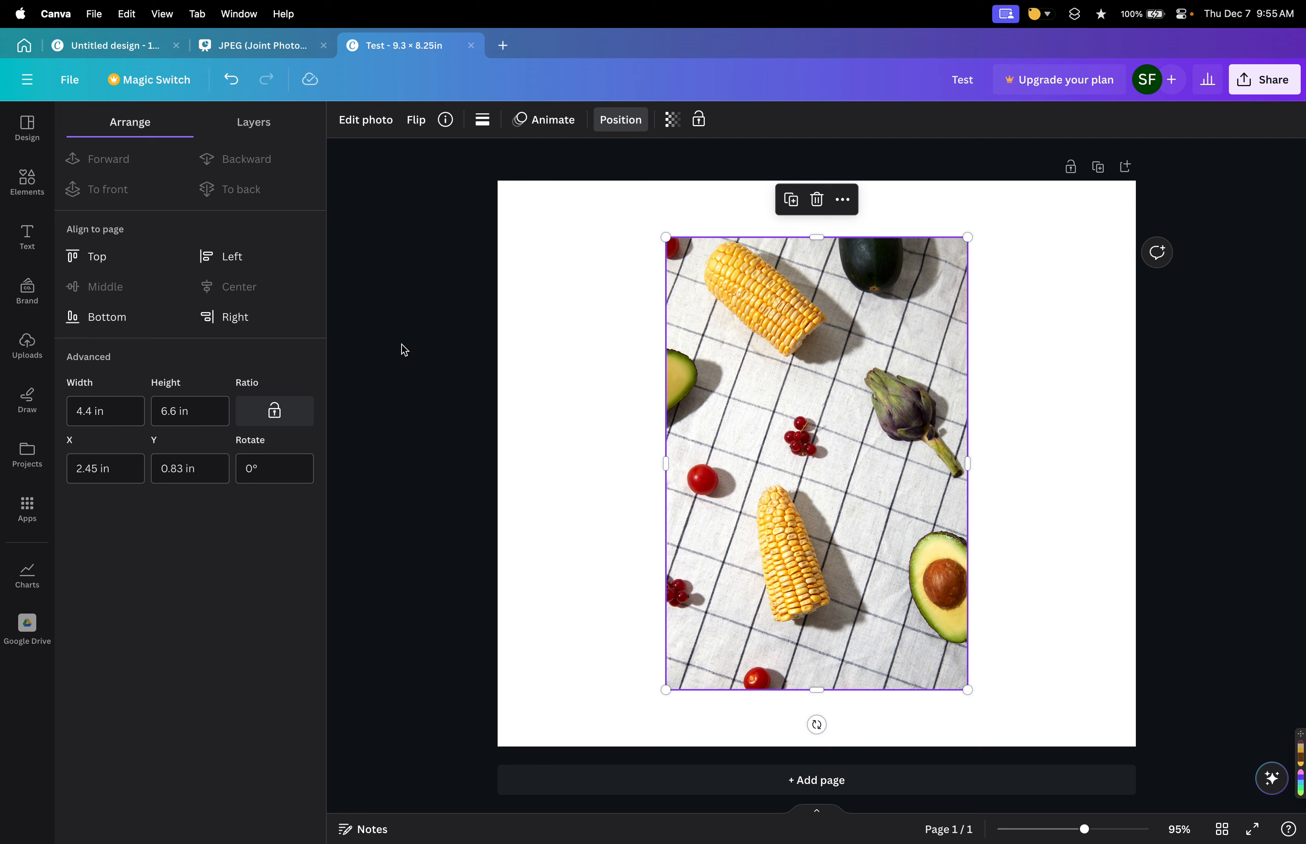
{"action": "left_click", "coordinate": [156, 408]}
{"action": "type", "text": "8.5"}
{"action": "key", "text": "Return"}
{"action": "left_click_drag", "start_coordinate": [768, 535], "coordinate": [761, 472]}
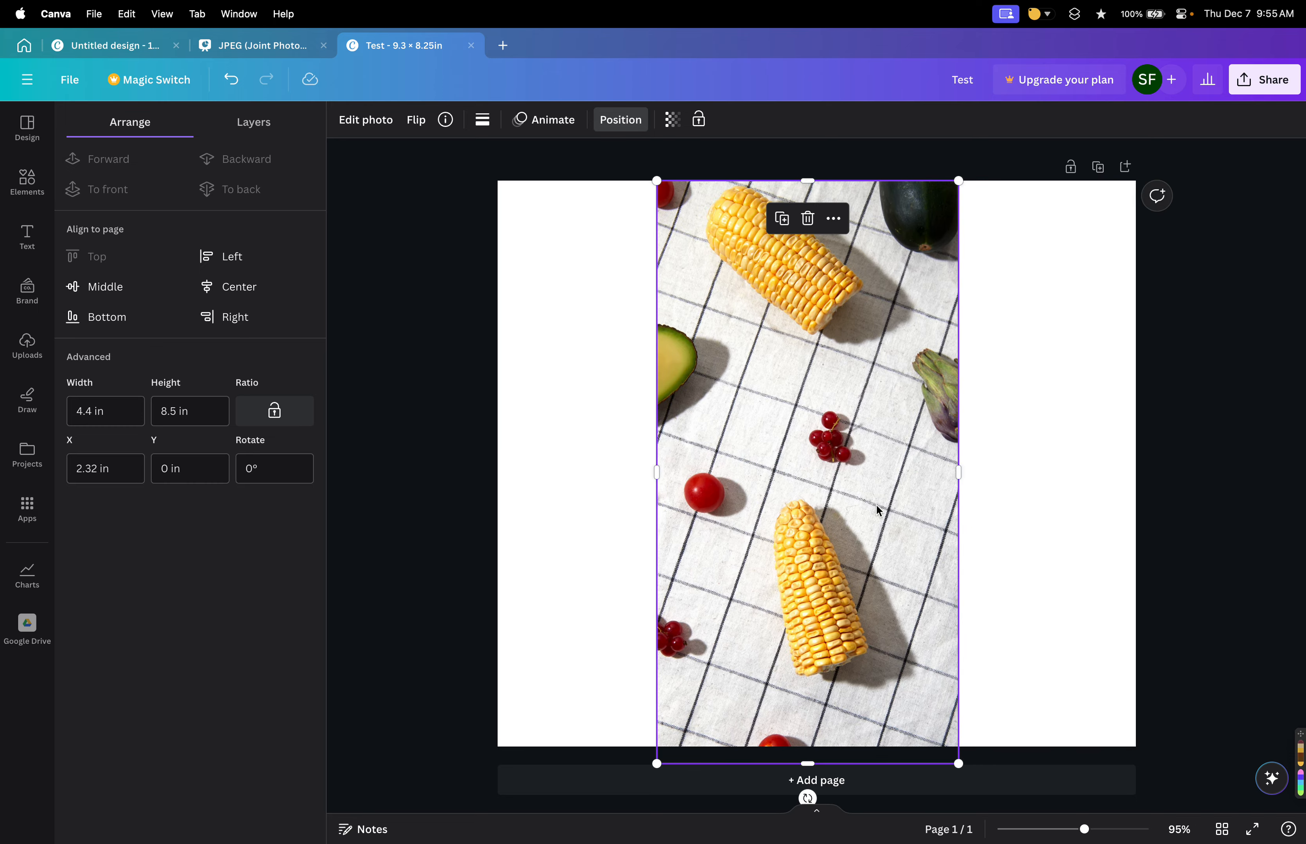
Undo the height change and the move of the photo.
{"action": "scroll", "coordinate": [721, 498], "scroll_direction": "up", "scroll_amount": 5}
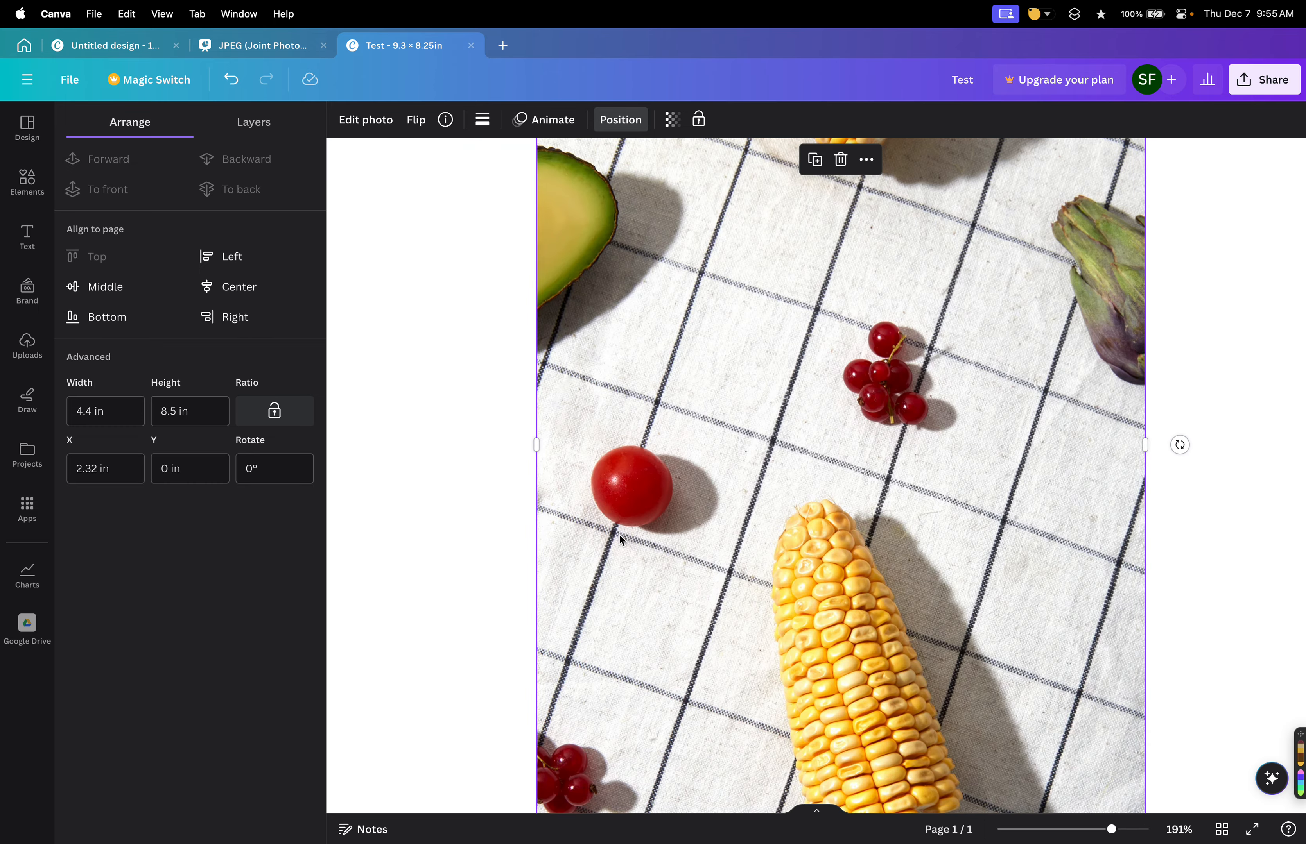
{"action": "scroll", "coordinate": [720, 500], "scroll_direction": "down", "scroll_amount": 5}
{"action": "scroll", "coordinate": [730, 511], "scroll_direction": "up", "scroll_amount": 5}
{"action": "scroll", "coordinate": [735, 517], "scroll_direction": "down", "scroll_amount": 3}
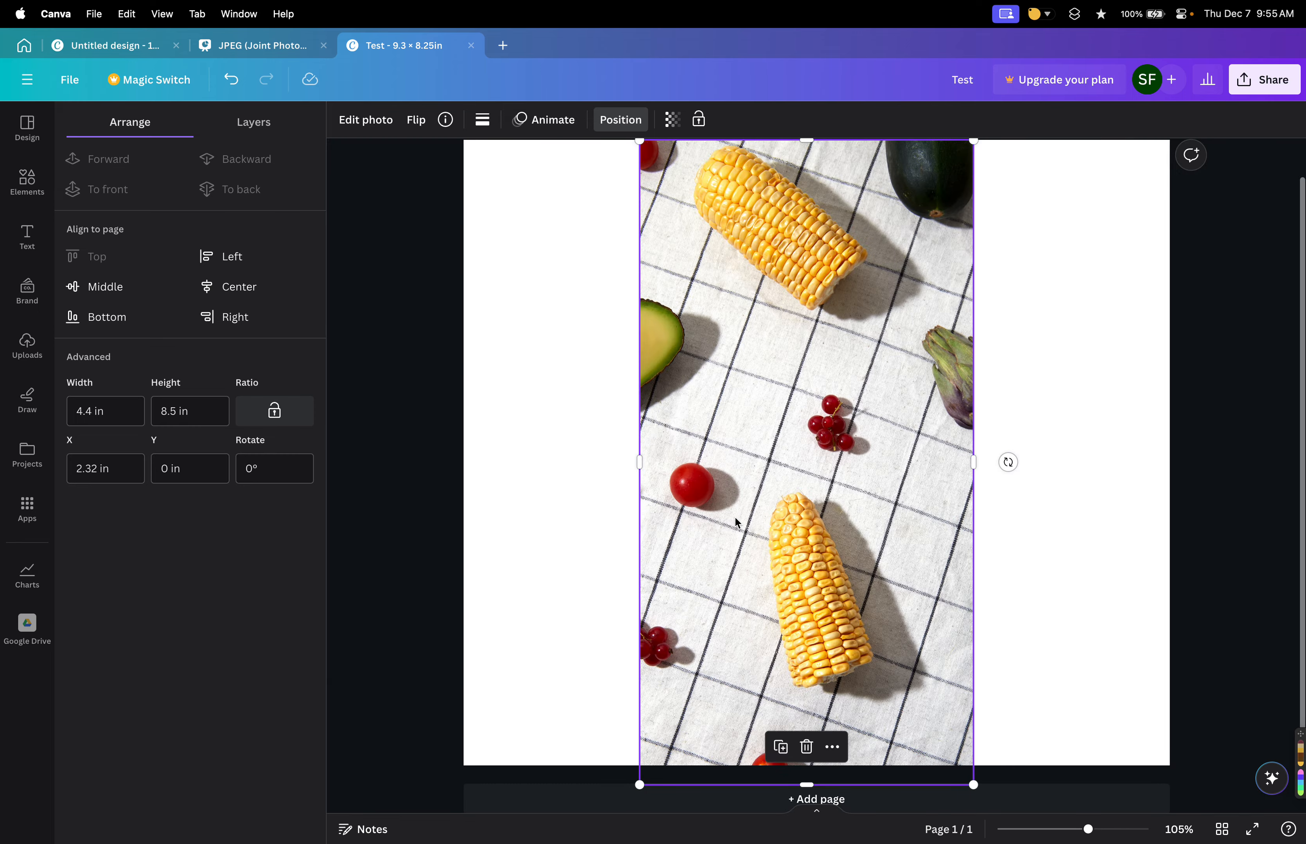
{"action": "scroll", "coordinate": [798, 528], "scroll_direction": "down", "scroll_amount": 2}
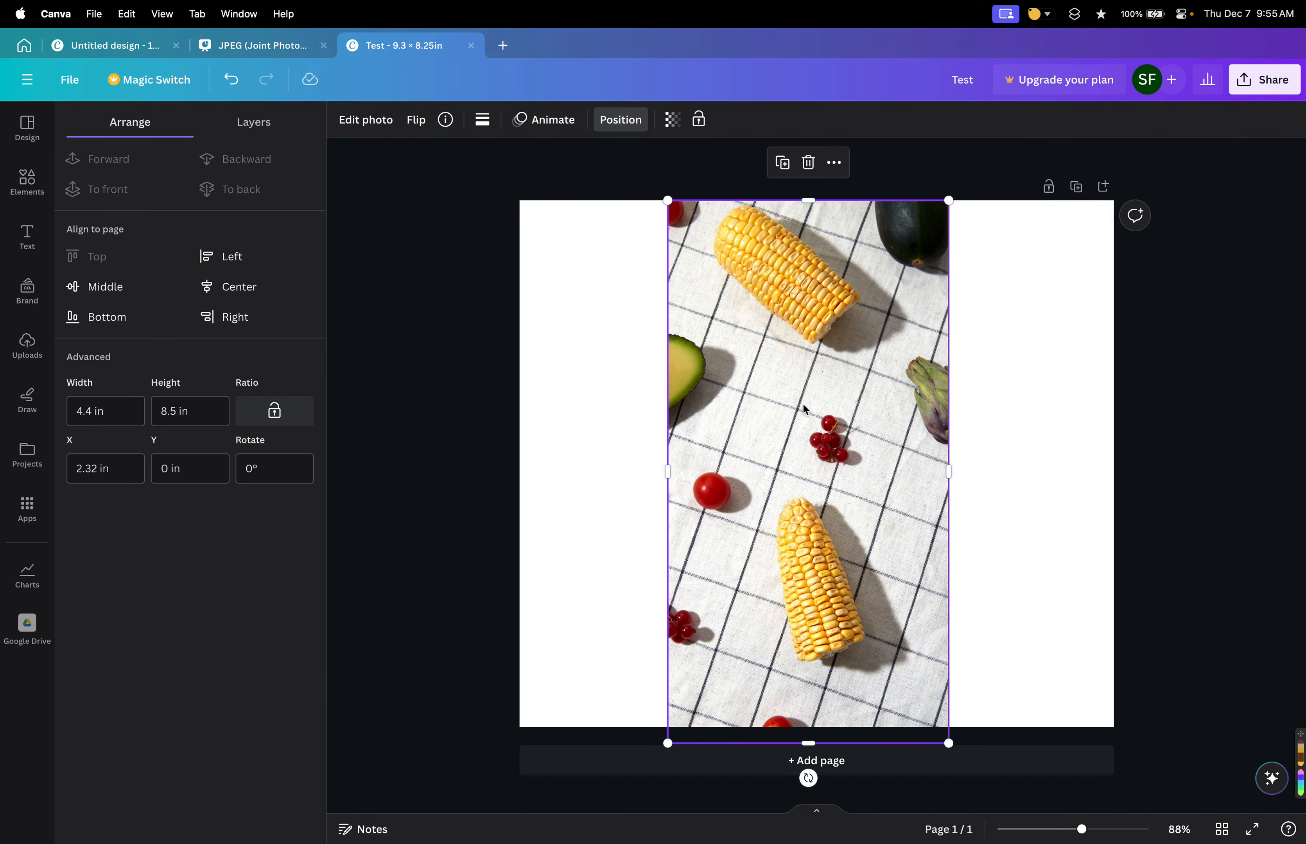
{"action": "key", "text": "super+z"}
{"action": "key", "text": "super+z"}
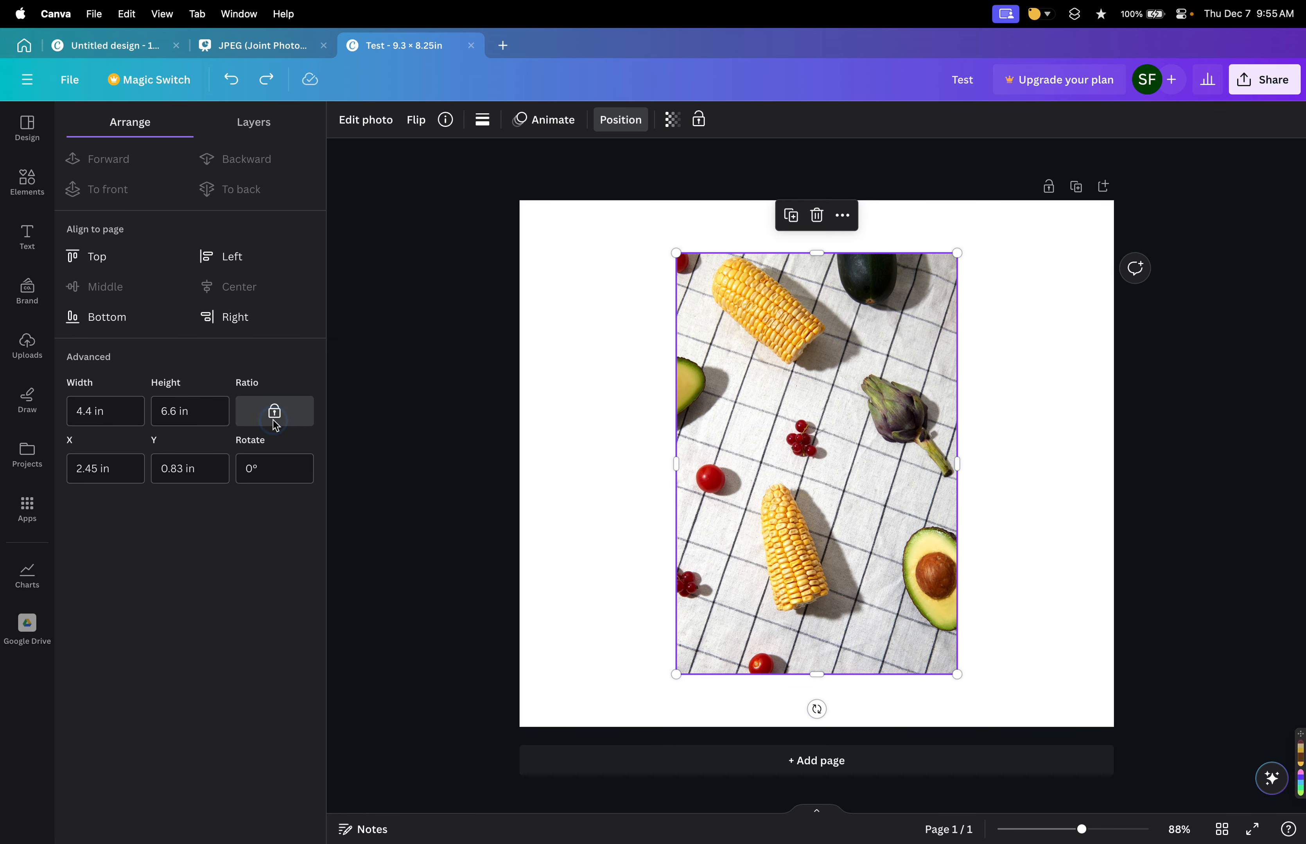
Set the photo's height to 8.25 in with its aspect ratio locked.
{"action": "left_click", "coordinate": [208, 410]}
{"action": "type", "text": "8"}
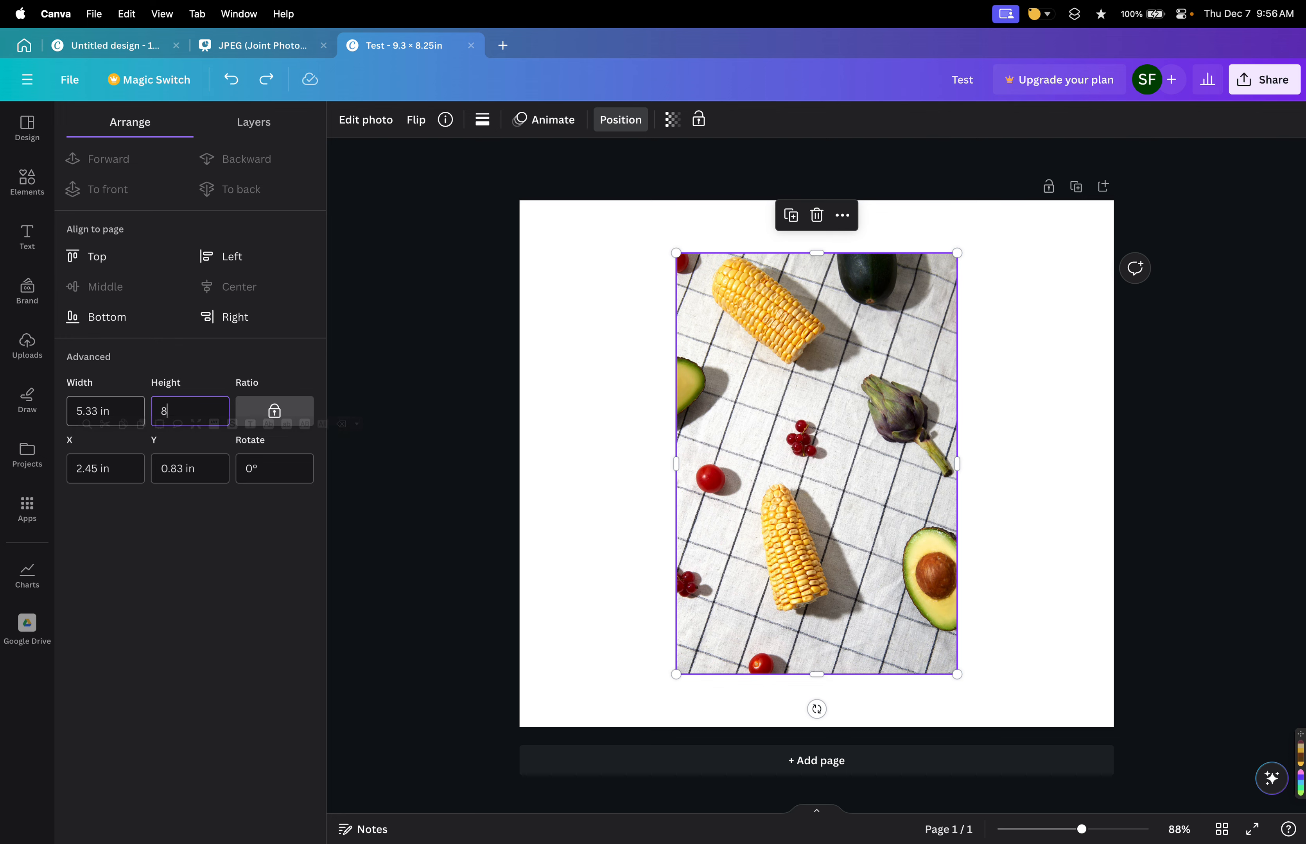
{"action": "type", "text": ".5"}
{"action": "key", "text": "BackSpace"}
{"action": "type", "text": ".25"}
{"action": "key", "text": "Return"}
Move the photo up so it sits flush with the page's top edge.
{"action": "left_click_drag", "start_coordinate": [750, 466], "coordinate": [720, 419]}
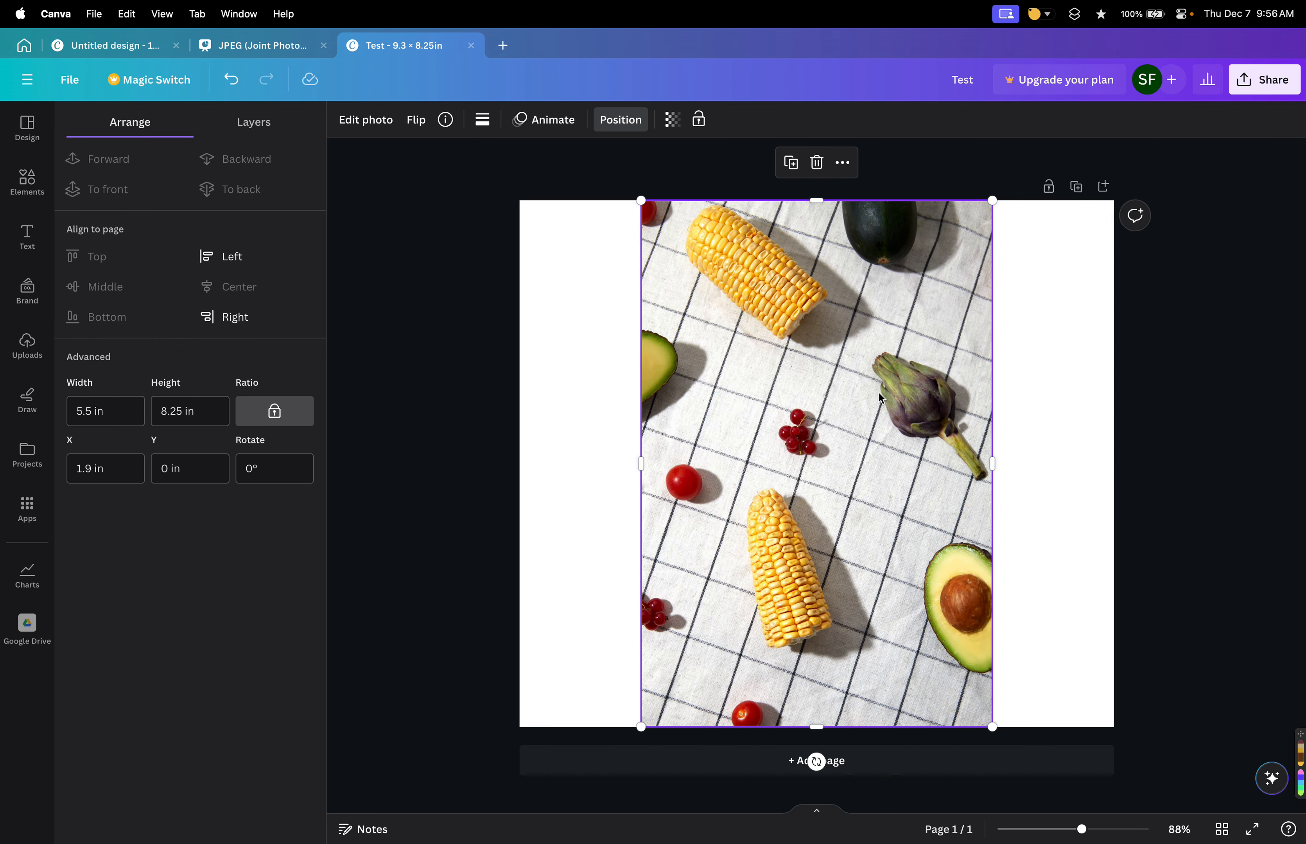
{"action": "key", "text": "super+z"}
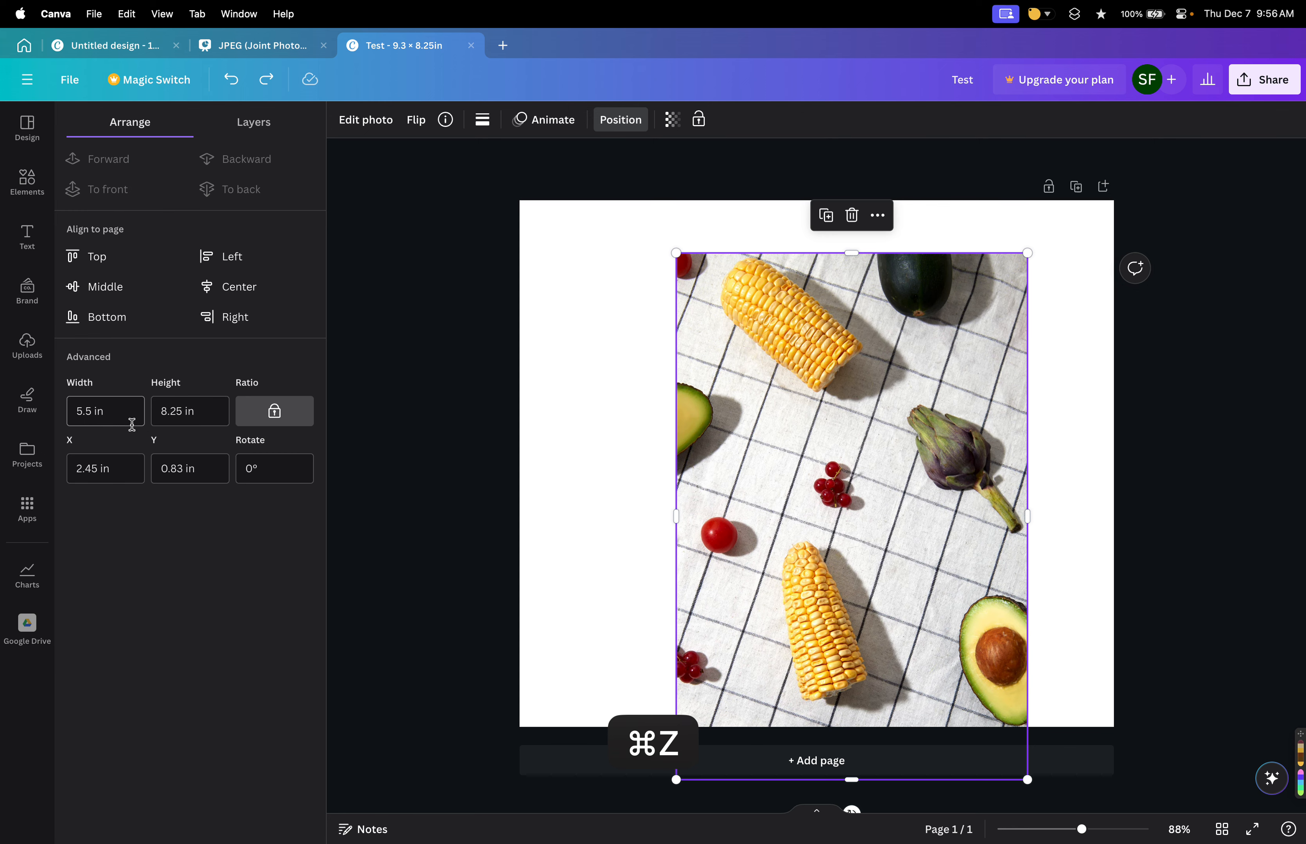
{"action": "key", "text": "shift+super+z"}
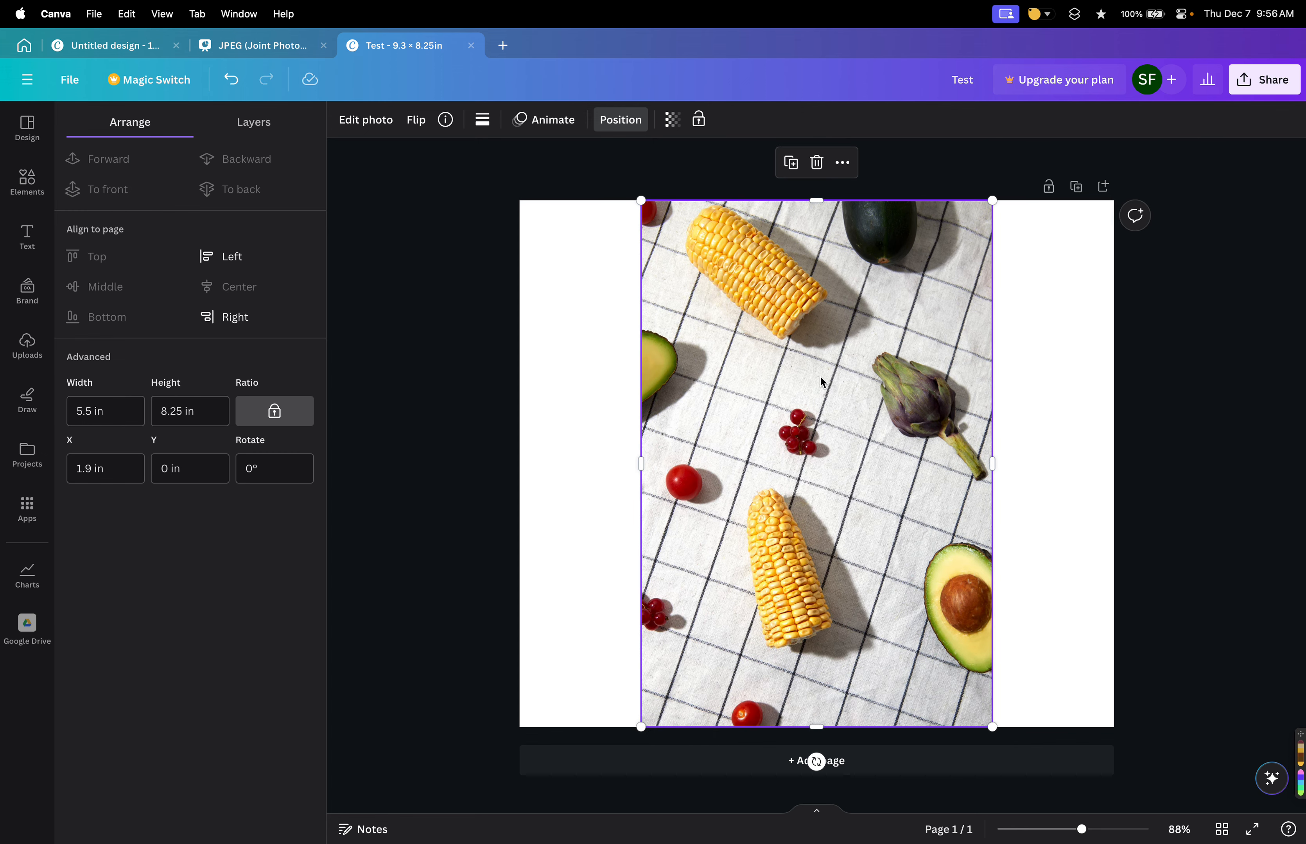
{"action": "mouse_move", "coordinate": [823, 382]}
{"action": "left_mouse_down"}
{"action": "mouse_move", "coordinate": [781, 370]}
{"action": "mouse_move", "coordinate": [833, 373]}
{"action": "mouse_move", "coordinate": [819, 385]}
{"action": "left_mouse_up"}
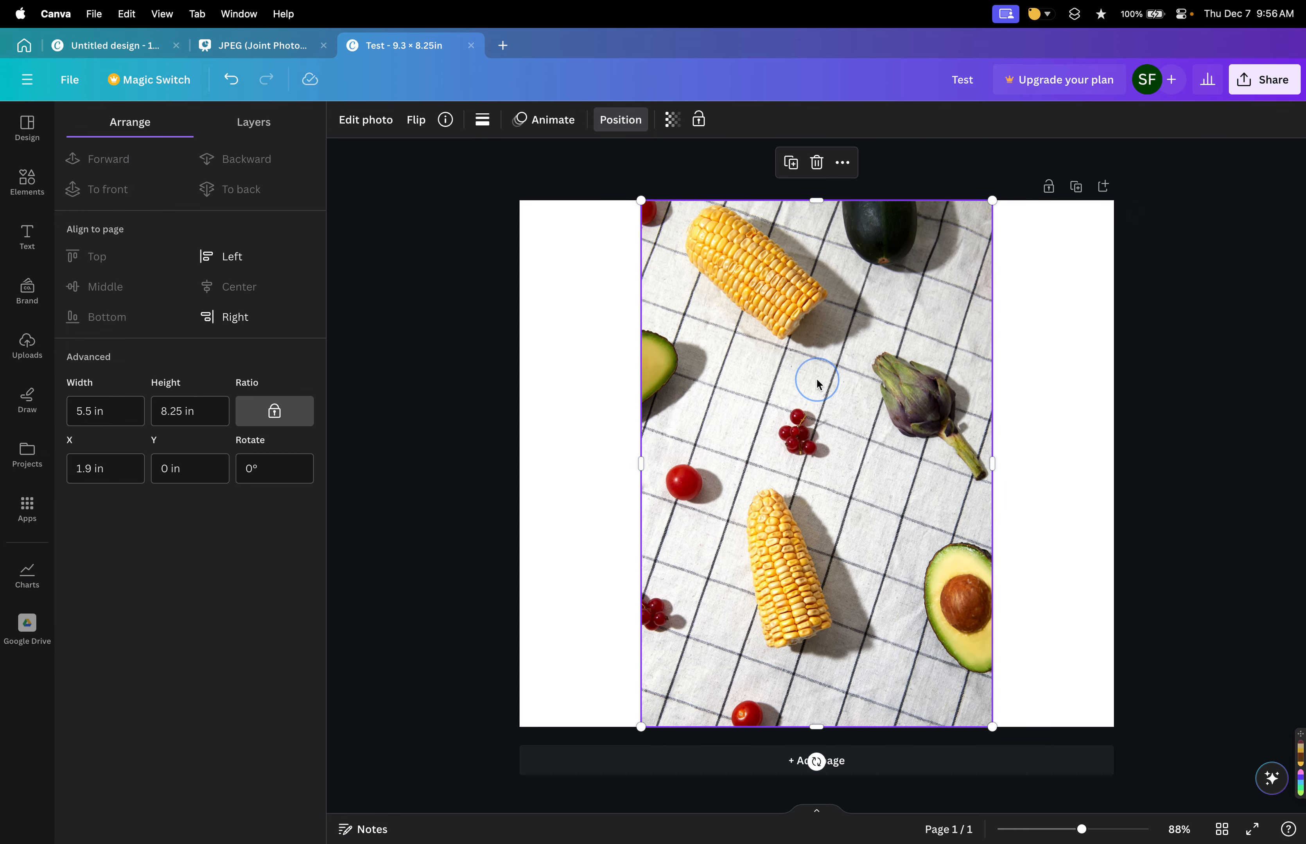
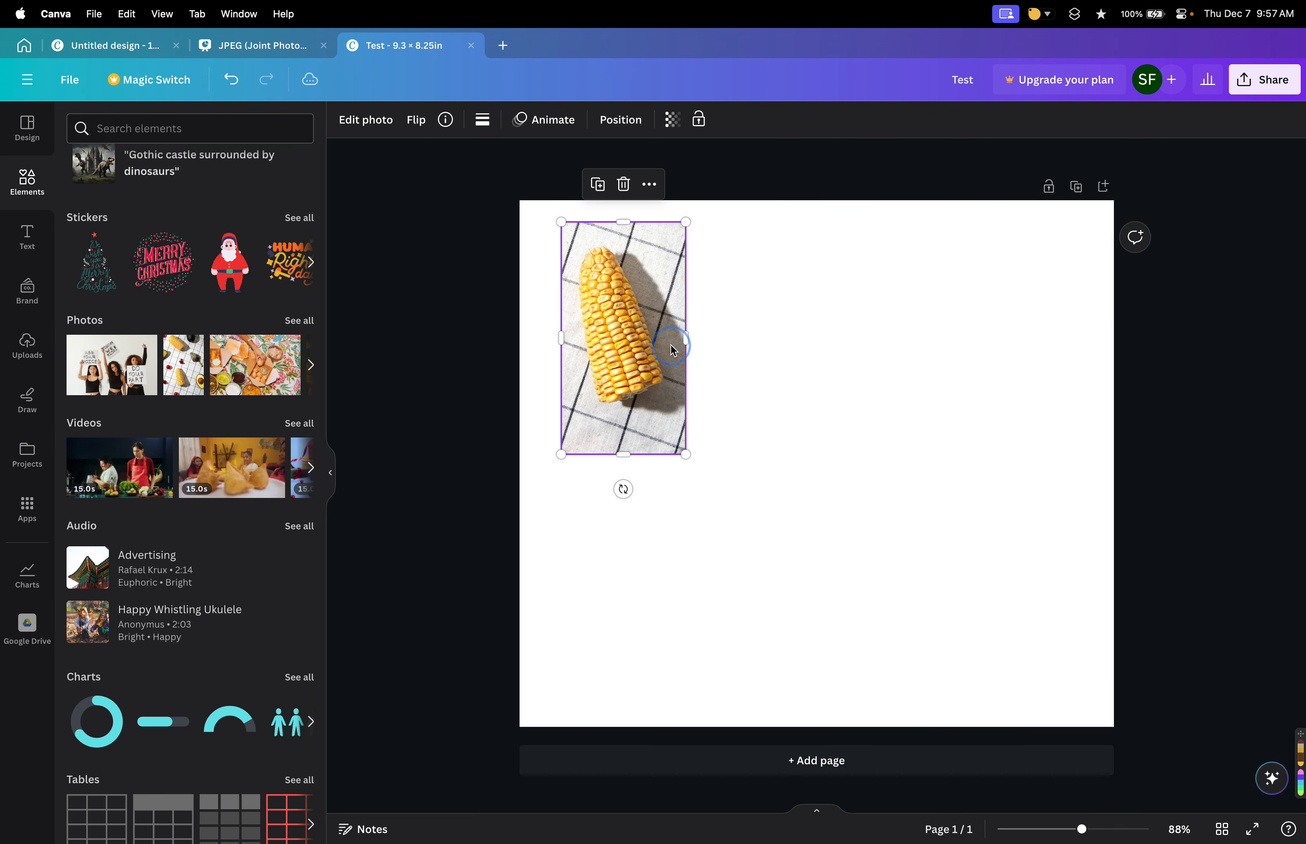
Set the photo's horizontal position X to 0 in.
{"action": "left_click", "coordinate": [609, 120]}
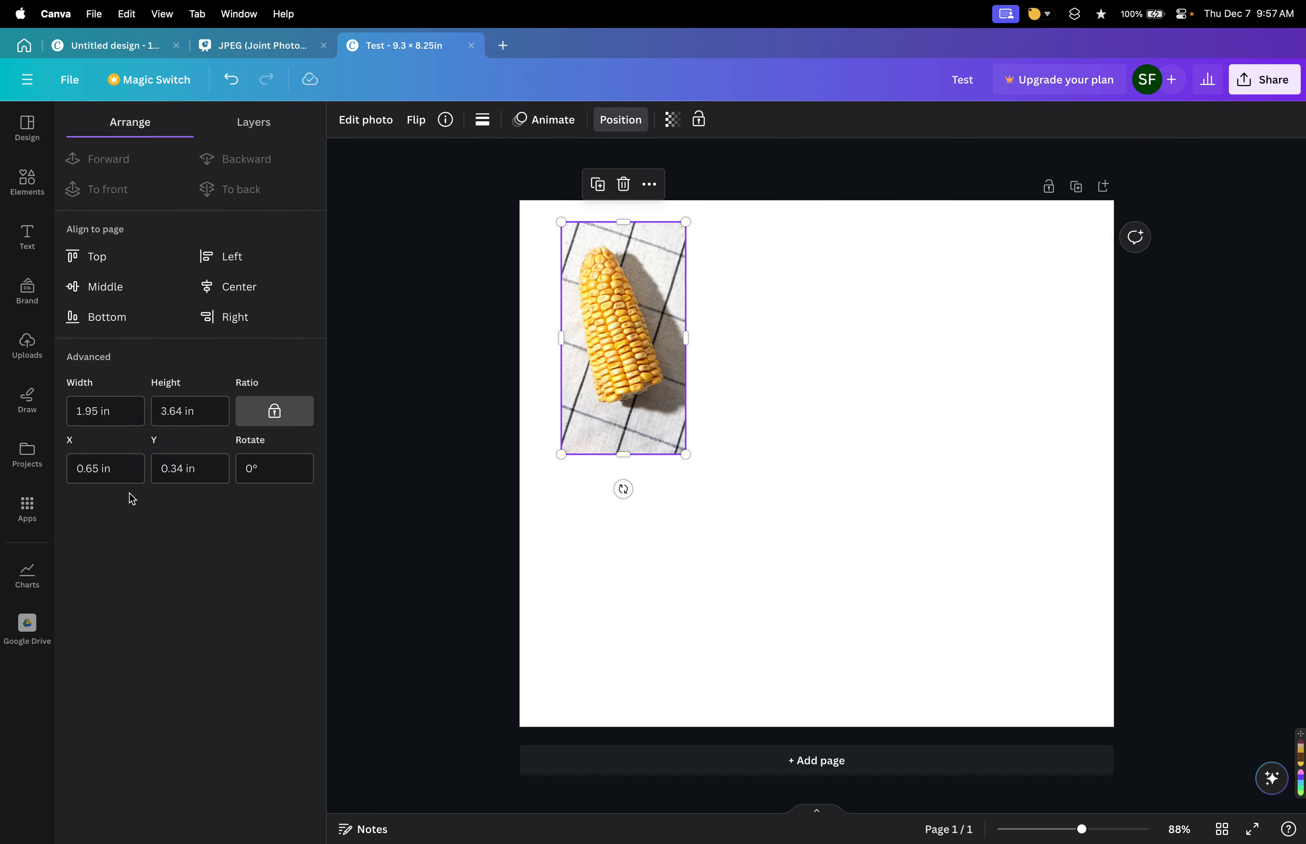
{"action": "left_click", "coordinate": [135, 476]}
{"action": "key", "text": "shift+Up"}
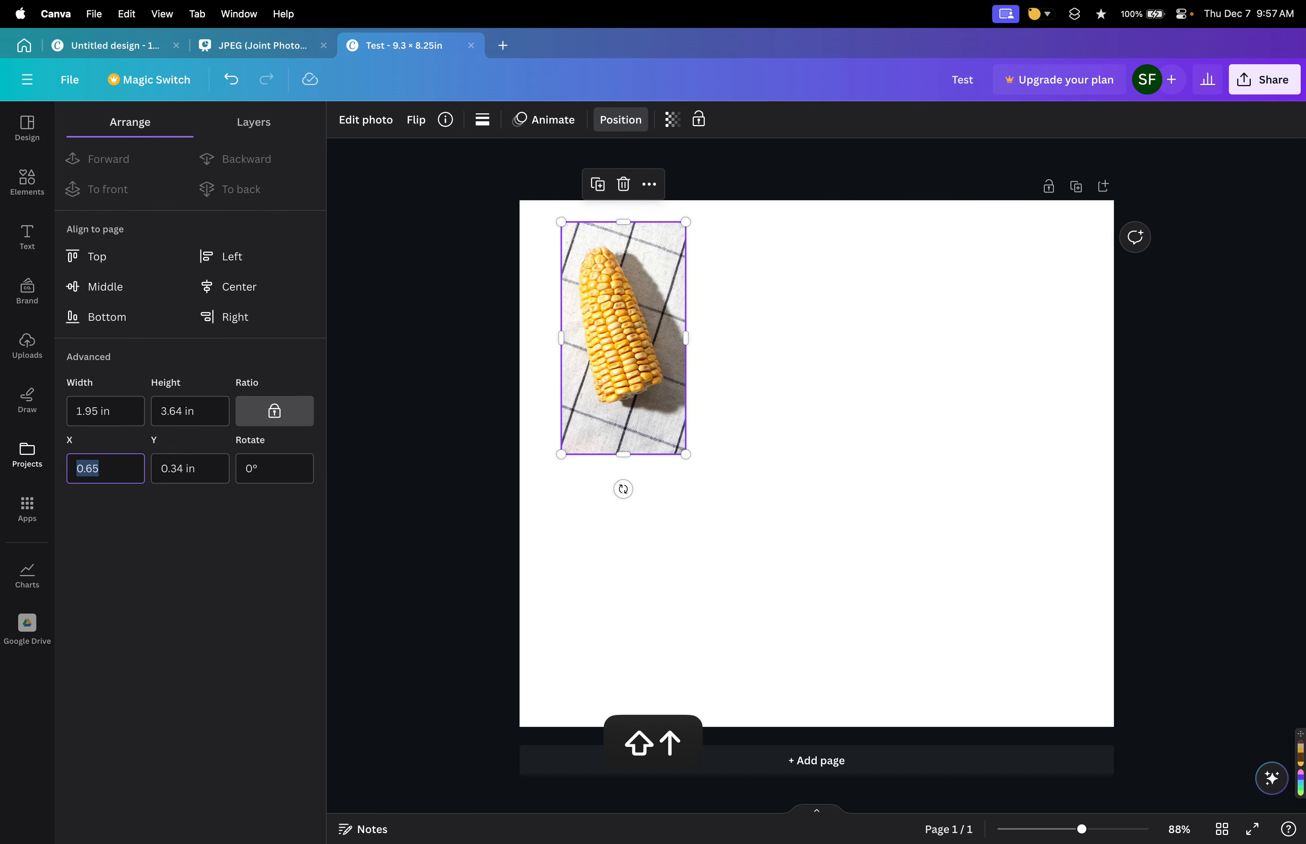
{"action": "key", "text": "shift+Down"}
{"action": "left_click_drag", "start_coordinate": [107, 478], "coordinate": [55, 475]}
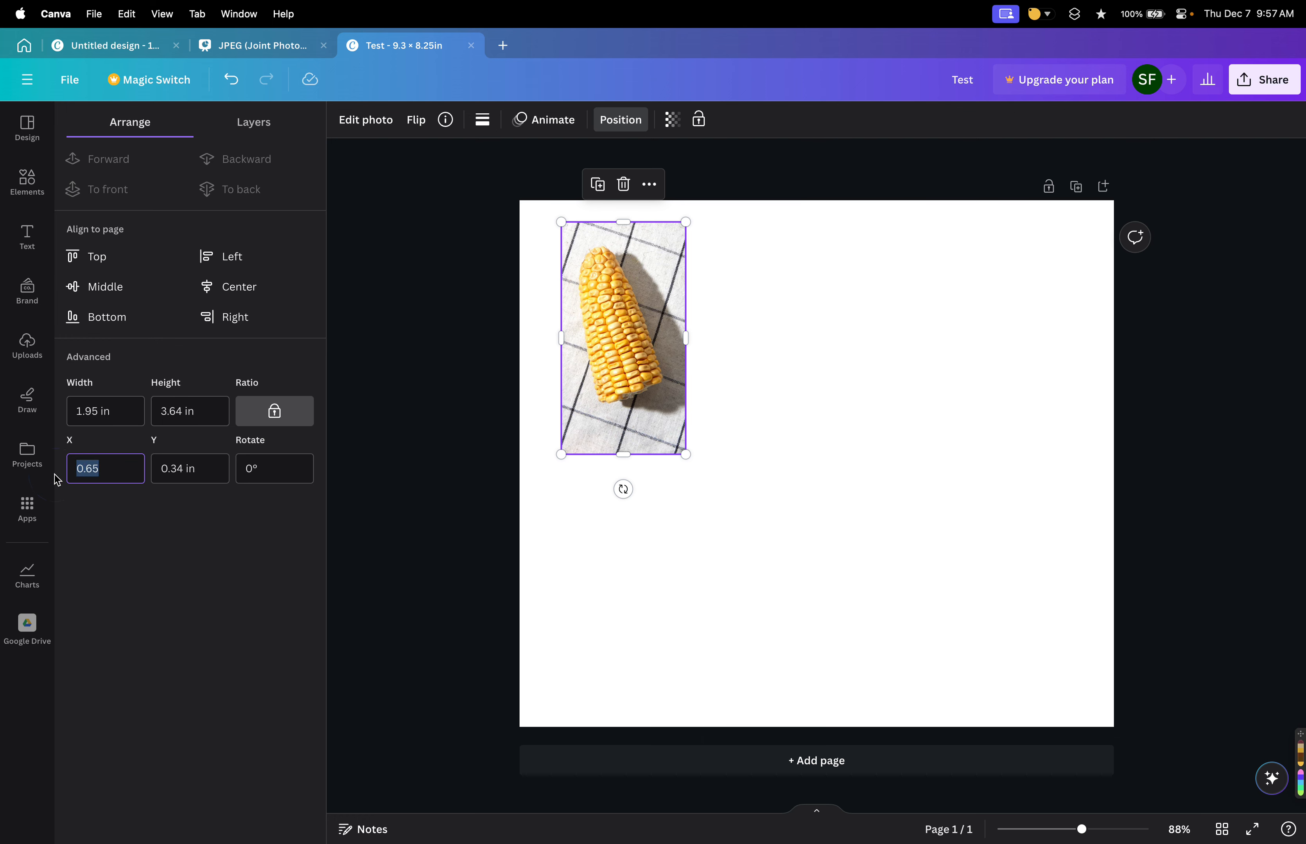
{"action": "key", "text": "Return"}
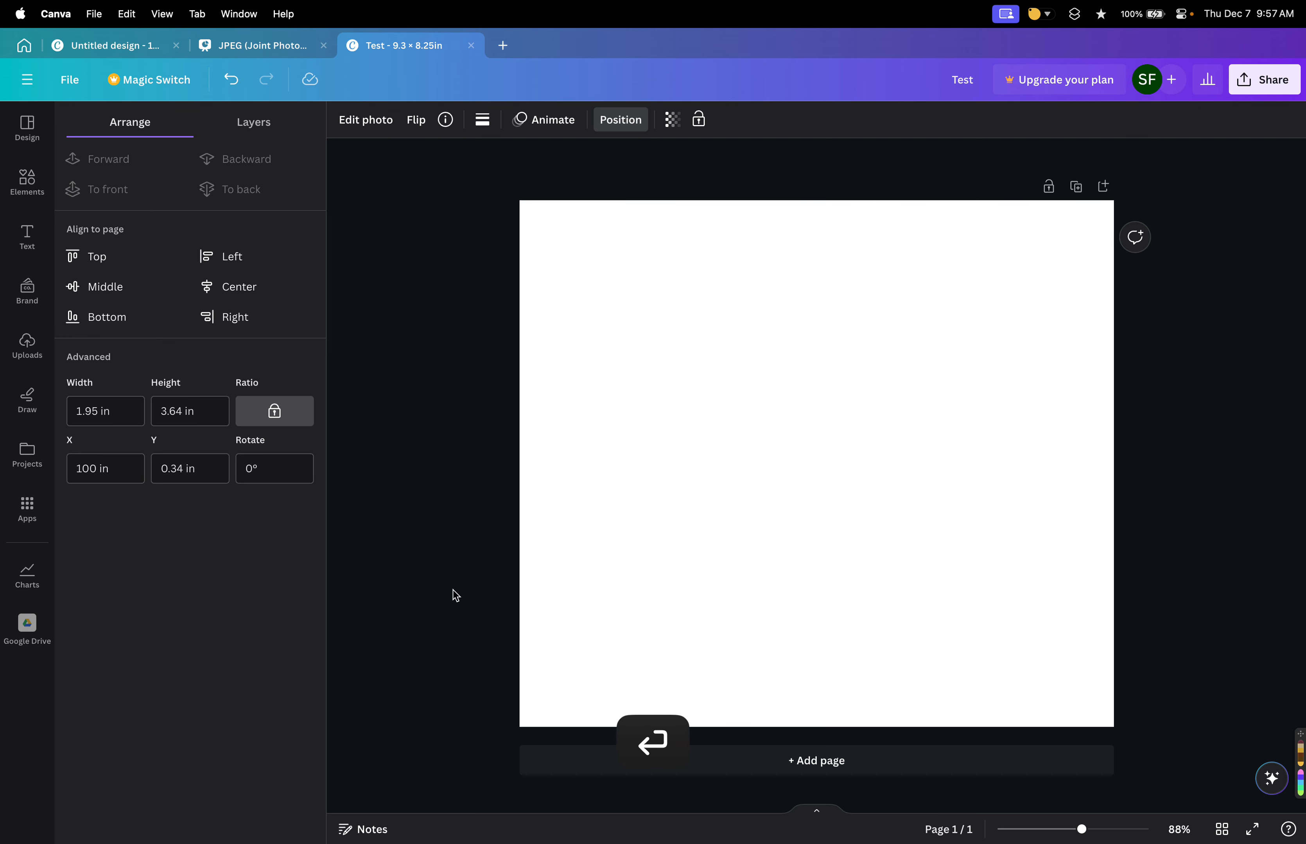
{"action": "left_click_drag", "start_coordinate": [128, 464], "coordinate": [36, 478]}
{"action": "type", "text": "0"}
{"action": "key", "text": "Return"}
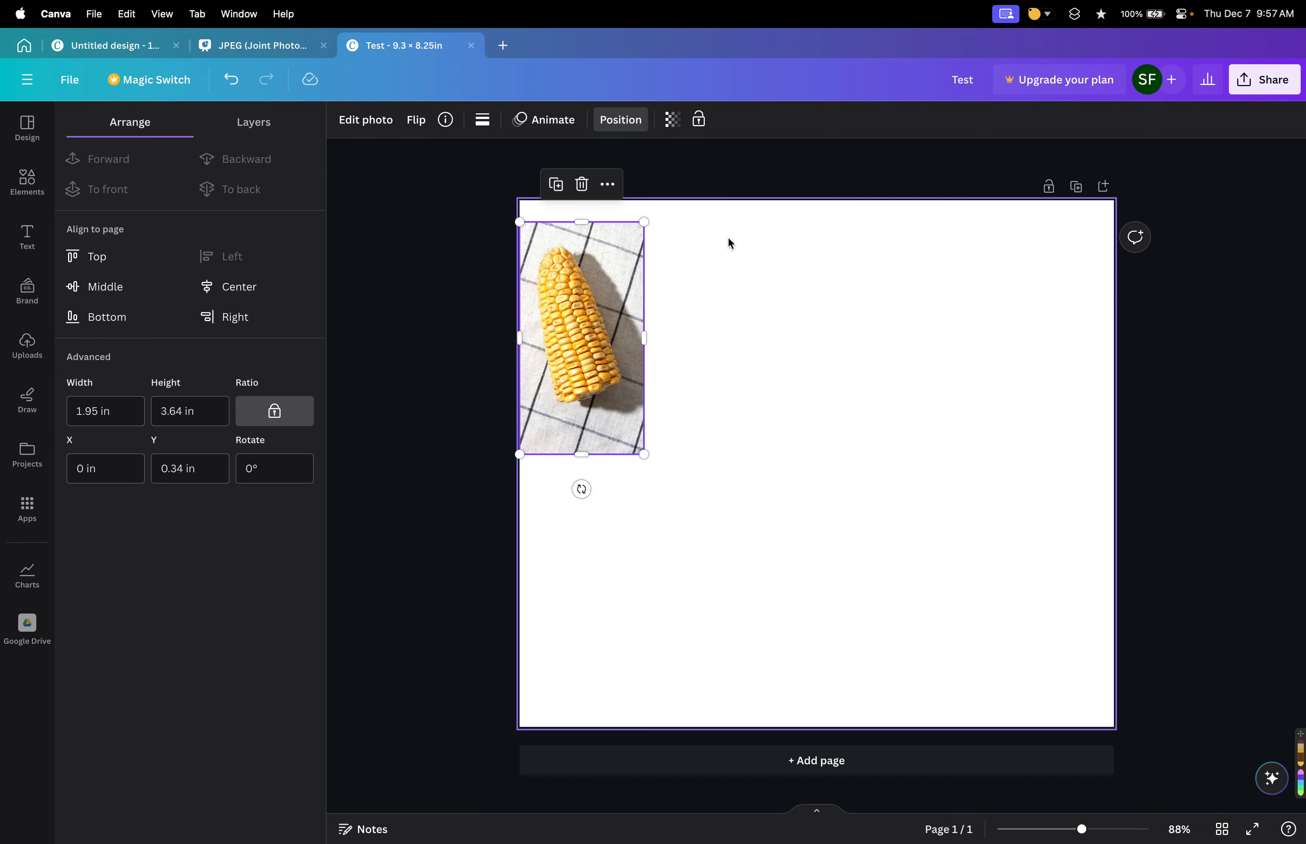
Drag the photo to the page's top edge, then toward the middle of the page.
{"action": "mouse_move", "coordinate": [611, 287]}
{"action": "left_mouse_down"}
{"action": "mouse_move", "coordinate": [642, 290]}
{"action": "mouse_move", "coordinate": [642, 319]}
{"action": "mouse_move", "coordinate": [612, 266]}
{"action": "left_mouse_up"}
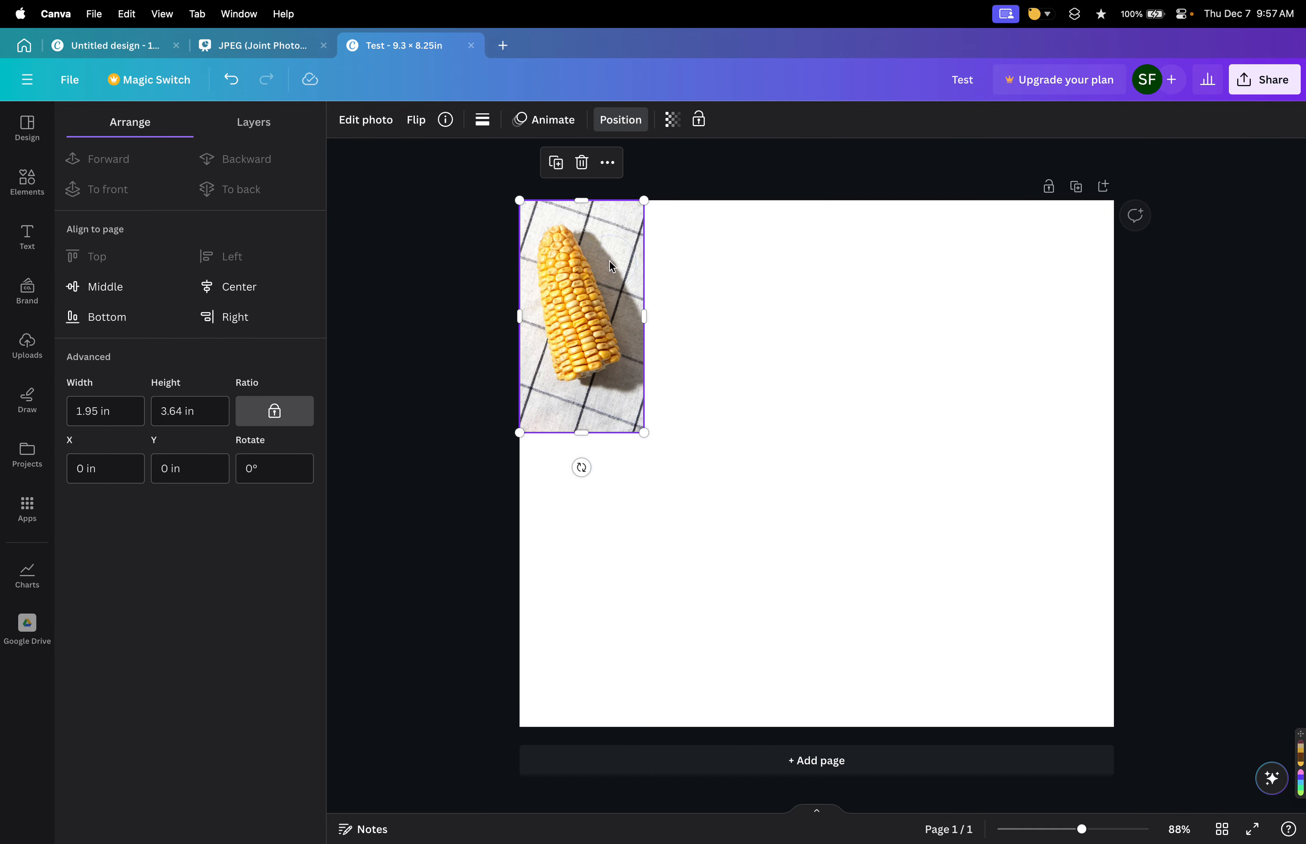
{"action": "left_click_drag", "start_coordinate": [563, 327], "coordinate": [748, 448]}
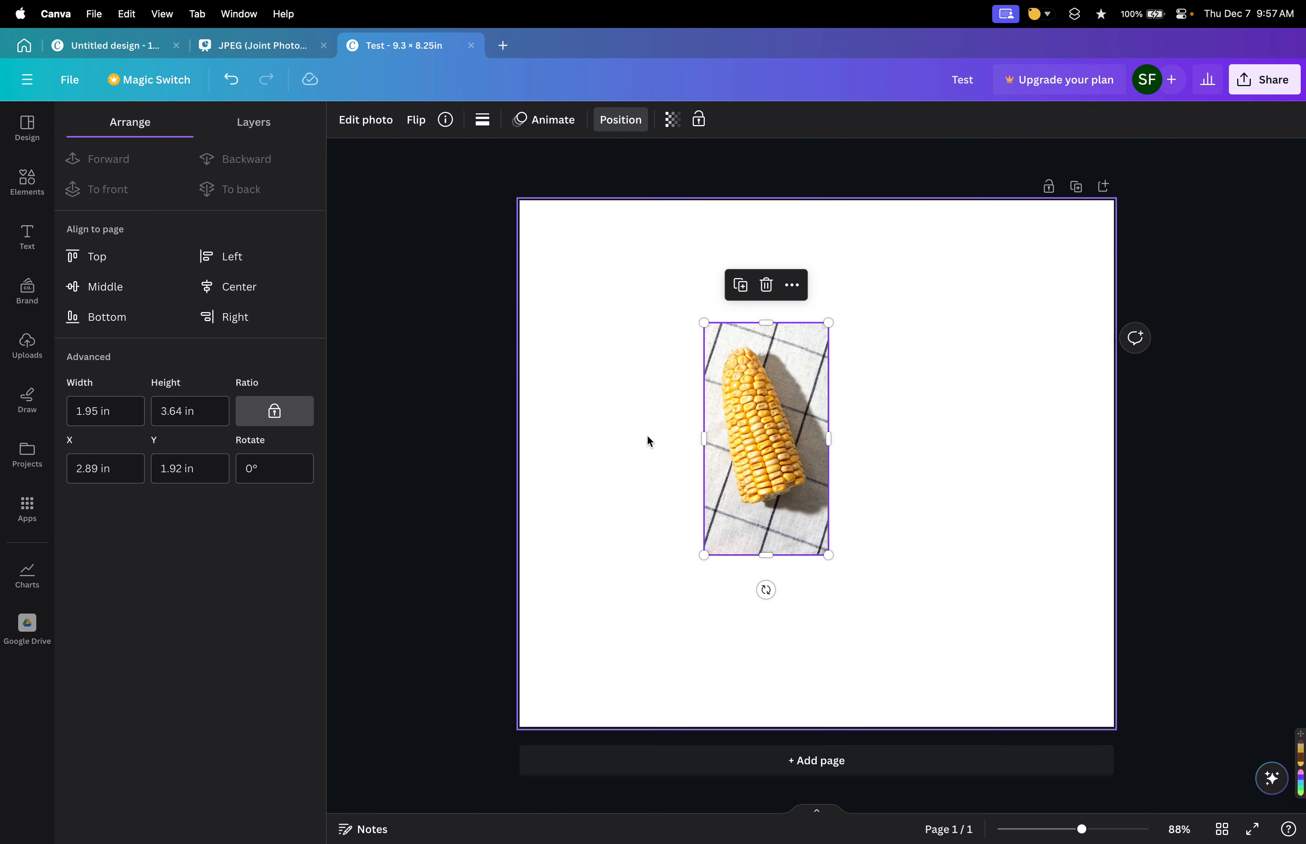
{"action": "left_click_drag", "start_coordinate": [807, 412], "coordinate": [747, 430]}
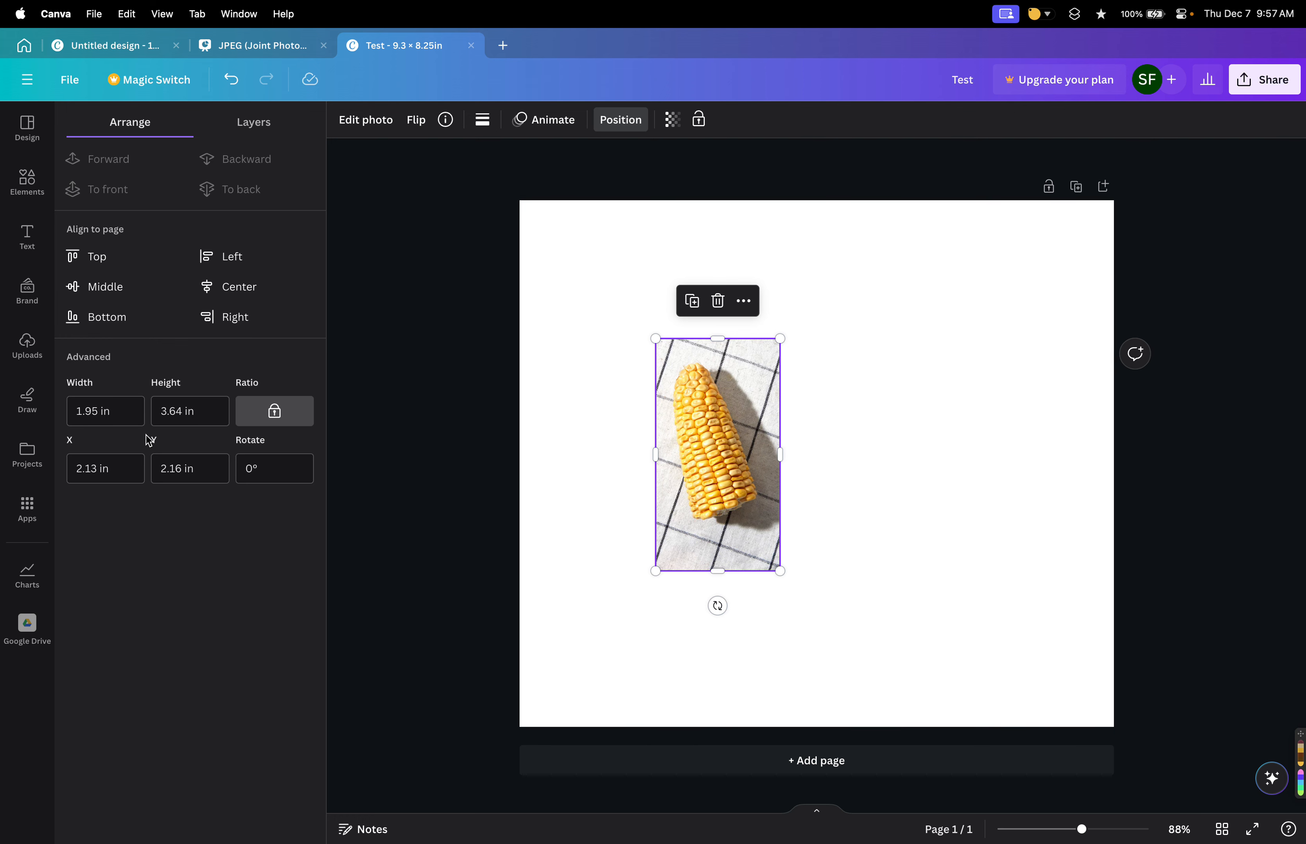
Set the photo's X and Y positions both to 0 in.
{"action": "left_click_drag", "start_coordinate": [113, 470], "coordinate": [20, 468]}
{"action": "type", "text": "0"}
{"action": "key", "text": "Tab"}
{"action": "key", "text": "Tab"}
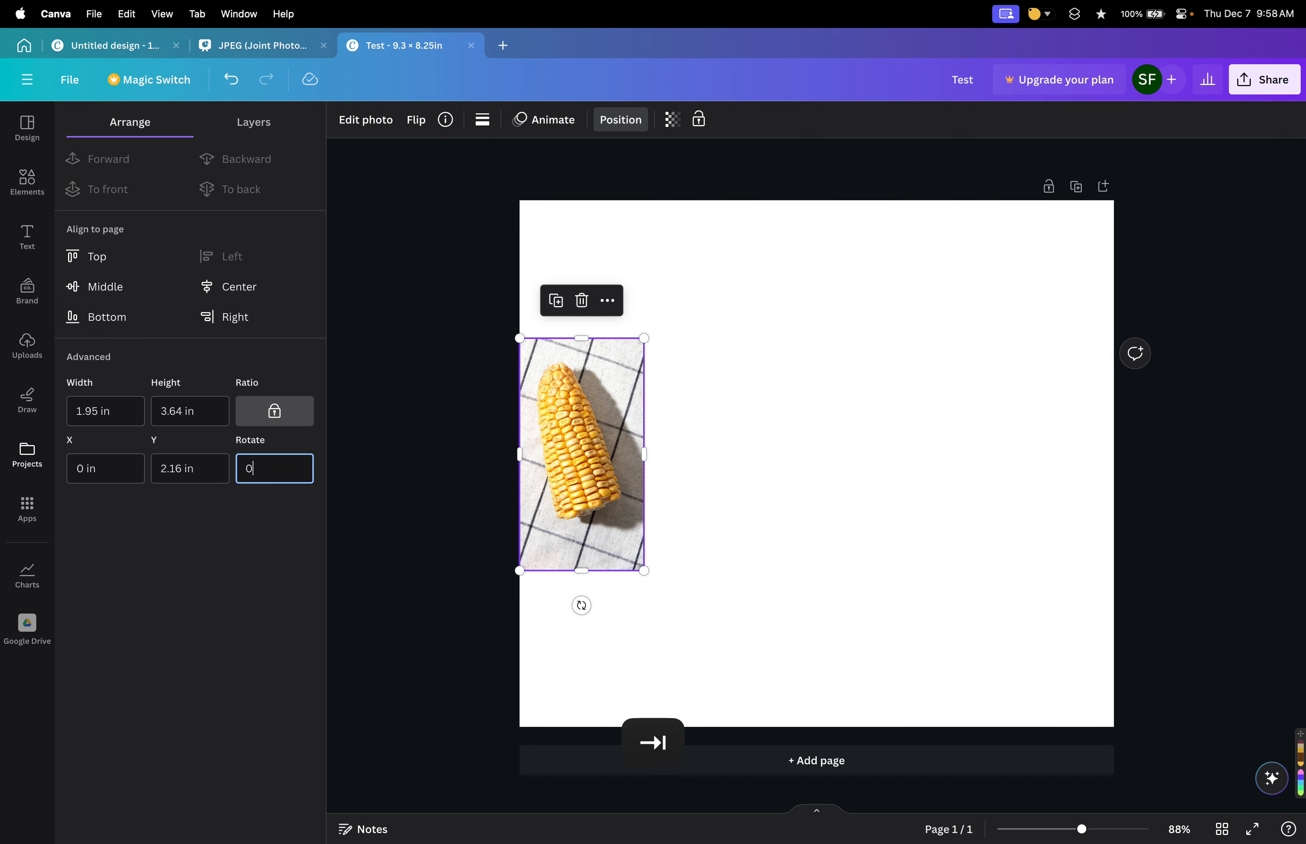
{"action": "left_click_drag", "start_coordinate": [173, 474], "coordinate": [117, 472]}
{"action": "type", "text": "0"}
{"action": "key", "text": "Tab"}
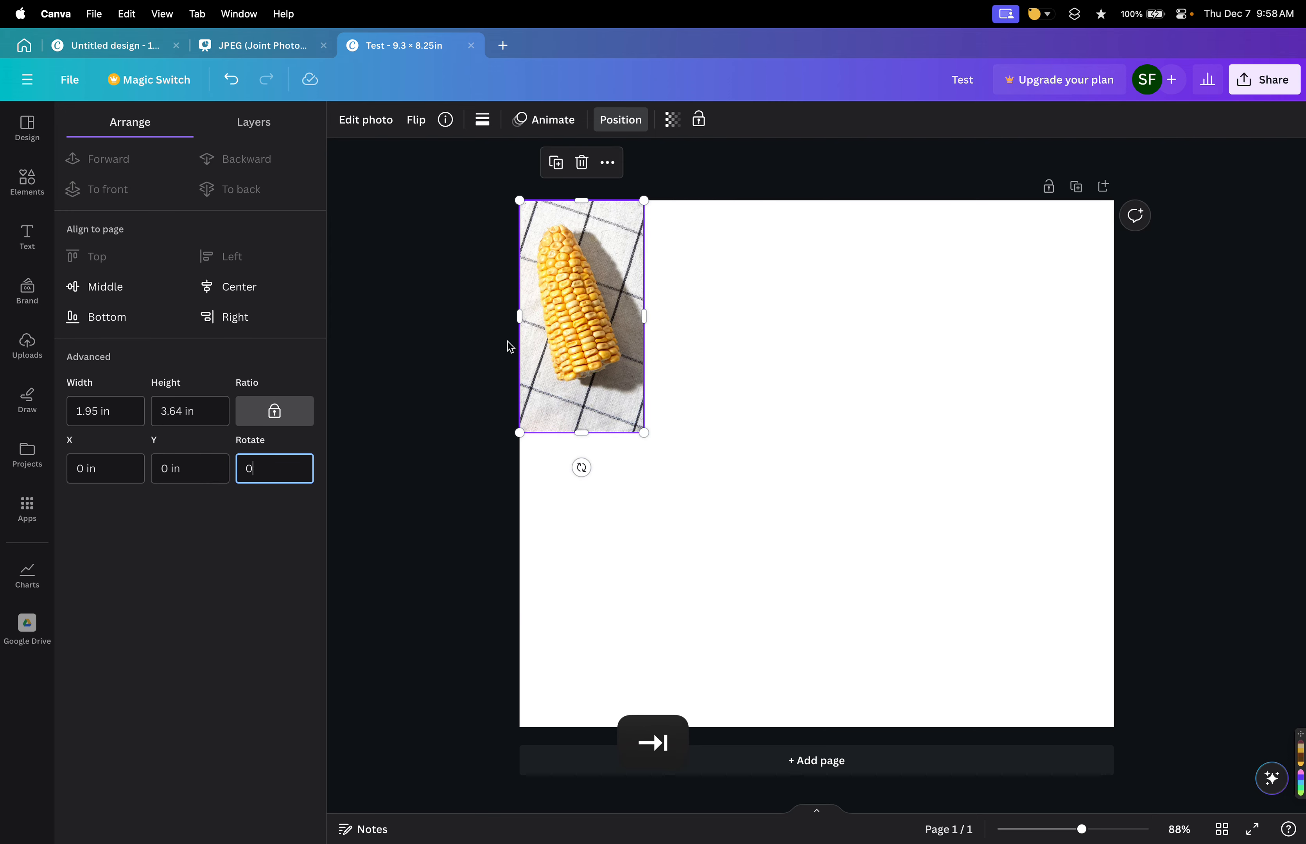
{"action": "left_click_drag", "start_coordinate": [547, 234], "coordinate": [579, 272]}
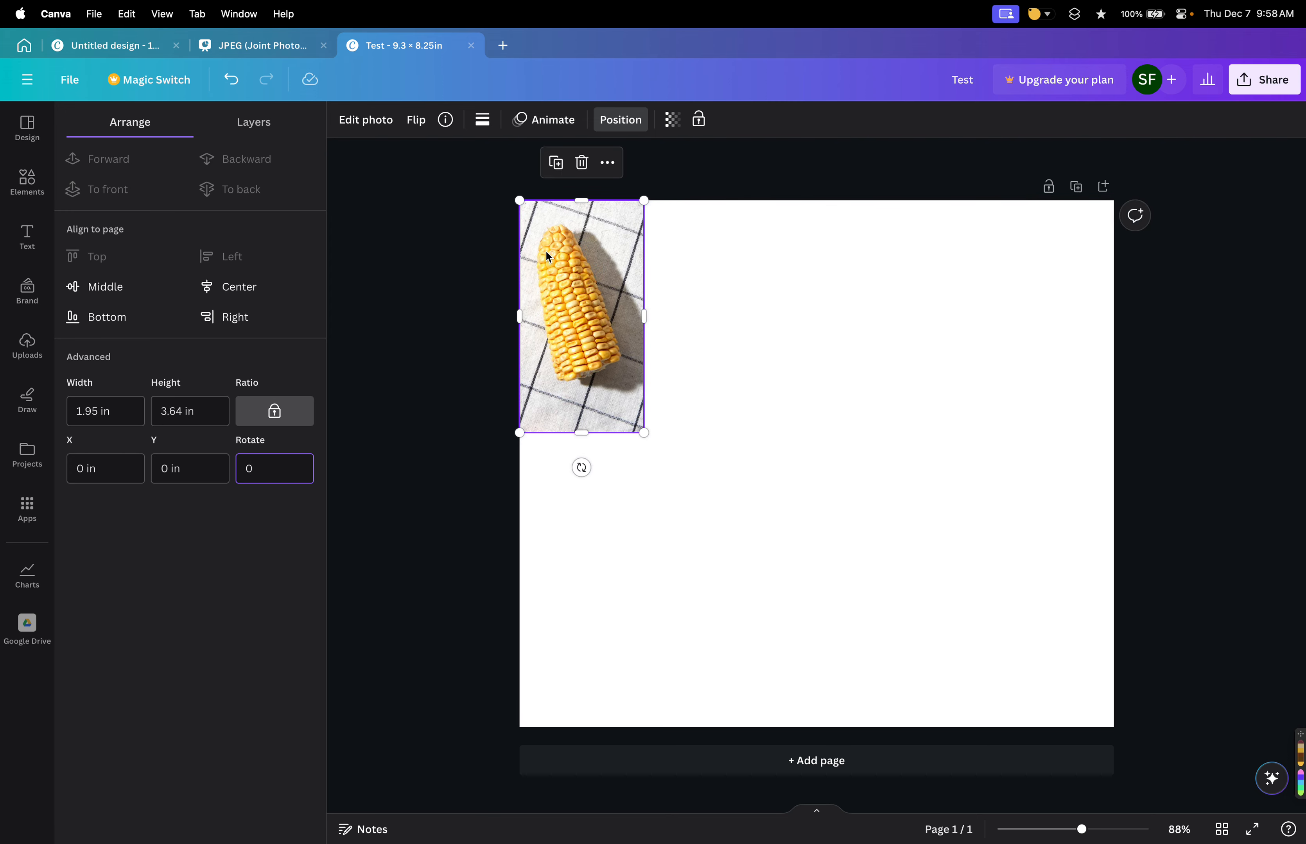
Set the photo's X and Y positions both to 1 in.
{"action": "left_click", "coordinate": [140, 472]}
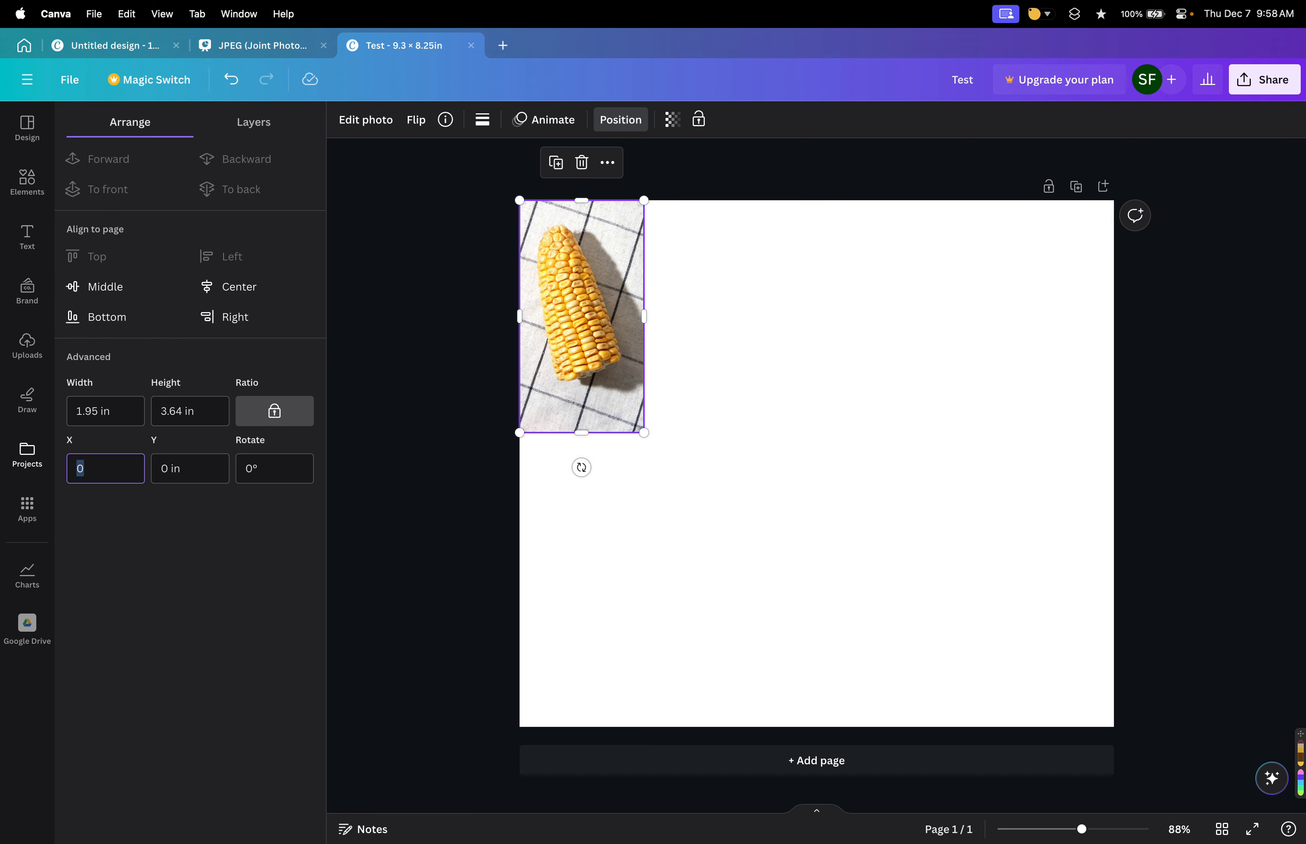
{"action": "type", "text": "1"}
{"action": "key", "text": "Return"}
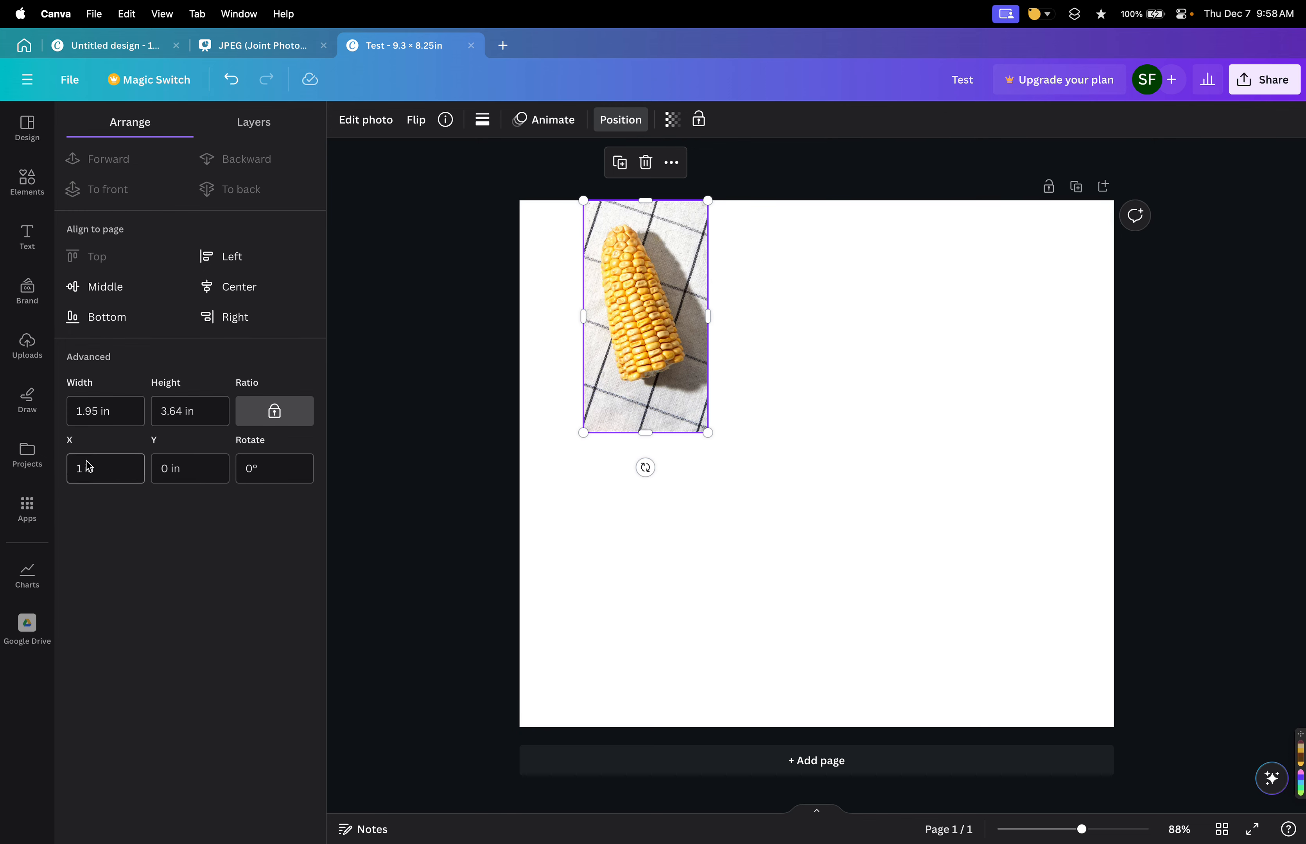
{"action": "left_click", "coordinate": [209, 476]}
{"action": "type", "text": "1"}
{"action": "key", "text": "Return"}
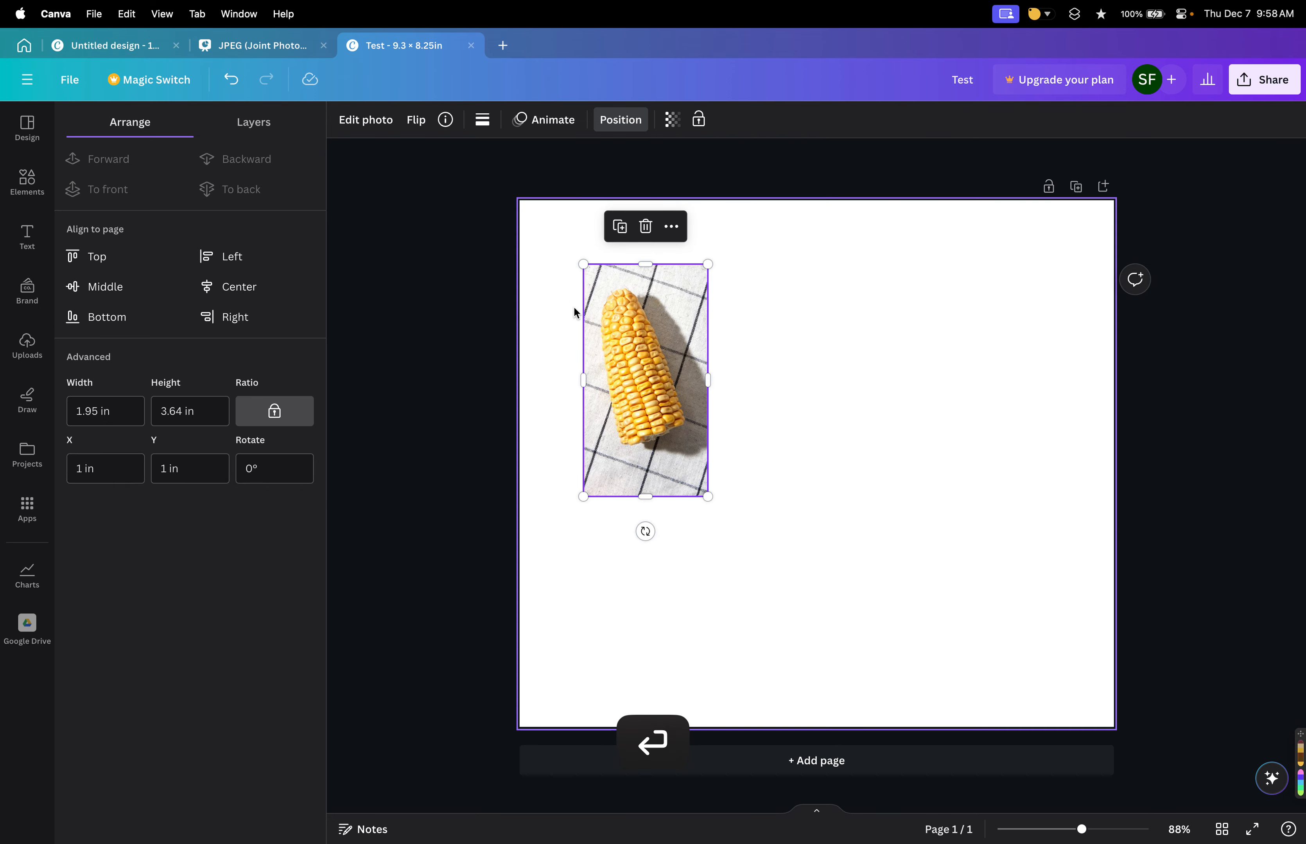
{"action": "left_click", "coordinate": [494, 292]}
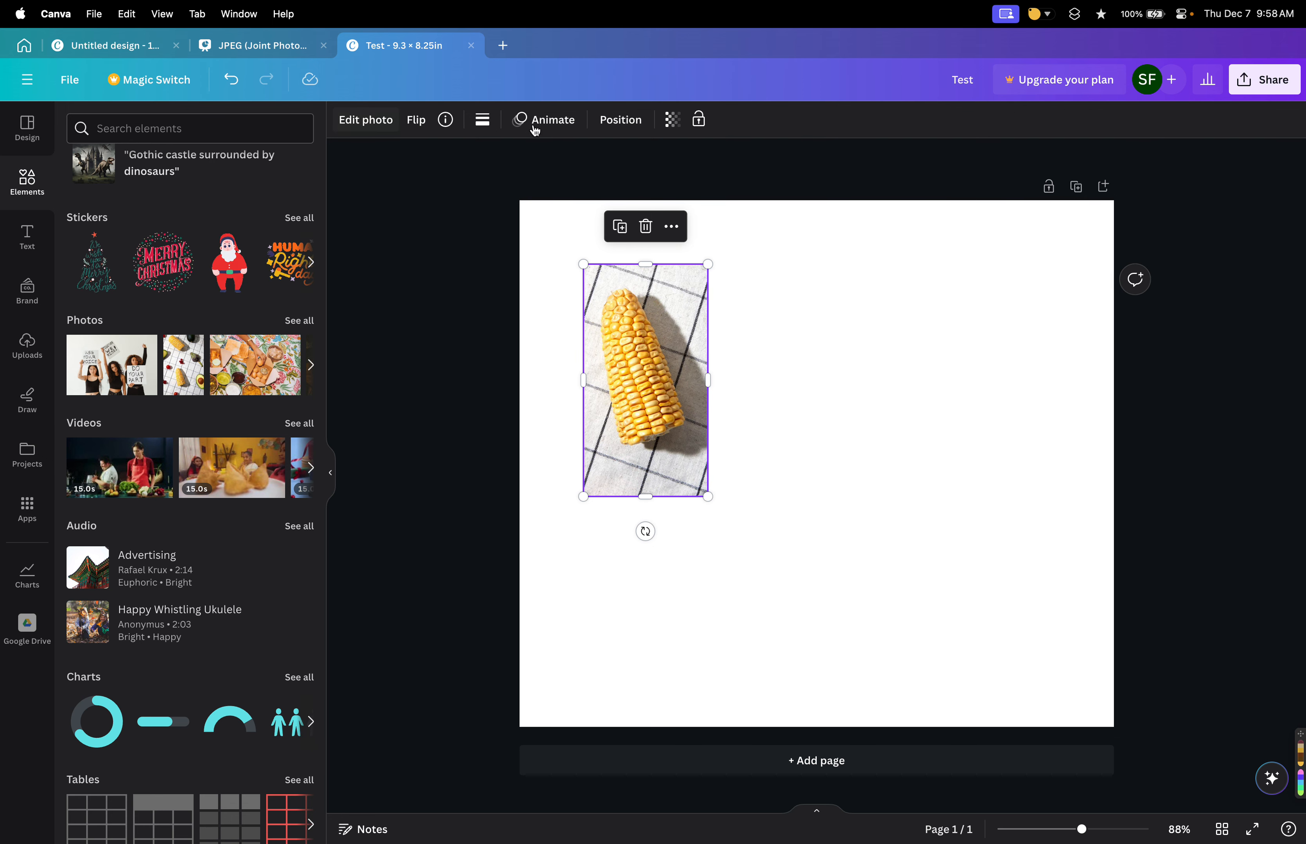
Rotate the photo to 90°.
{"action": "left_click", "coordinate": [620, 120]}
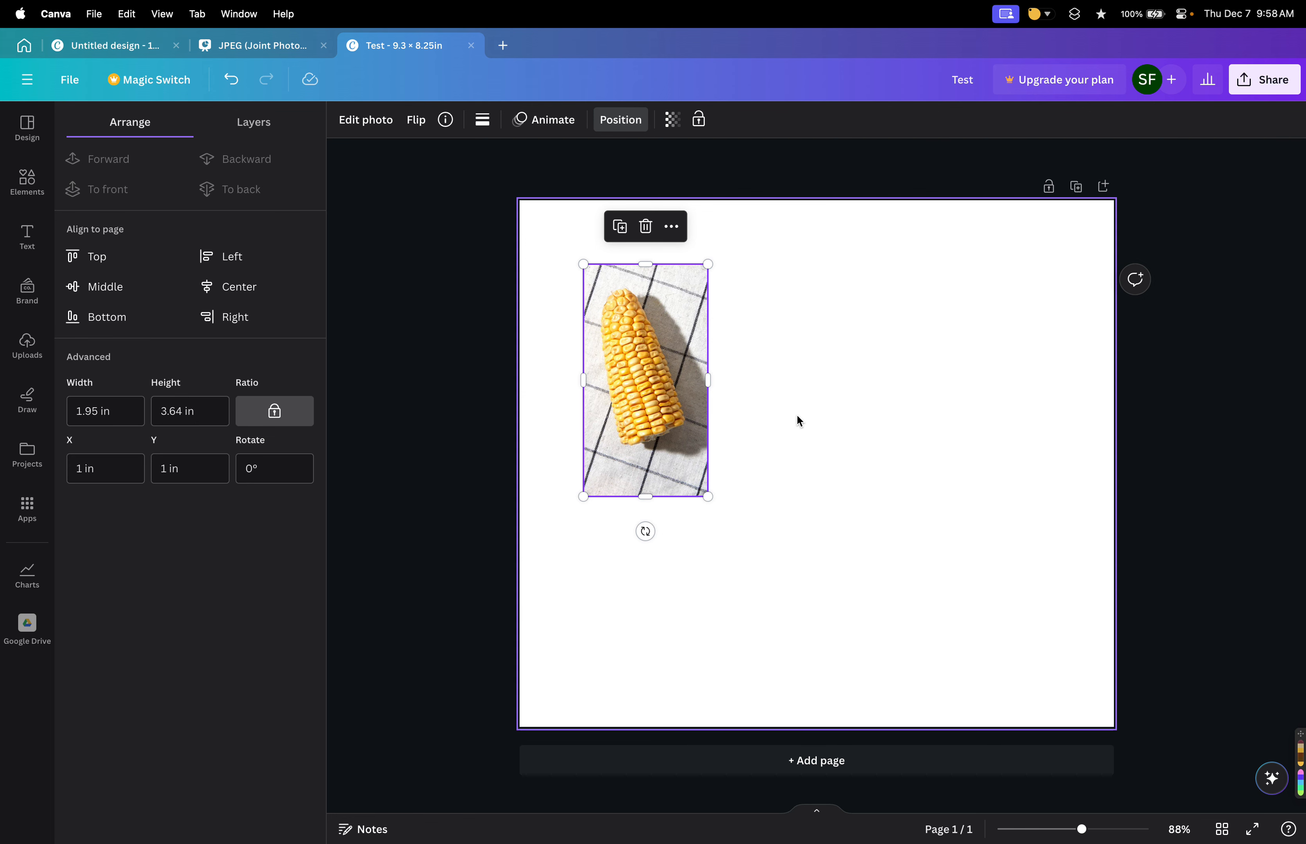
{"action": "left_click", "coordinate": [296, 469]}
{"action": "key", "text": "shift+Up"}
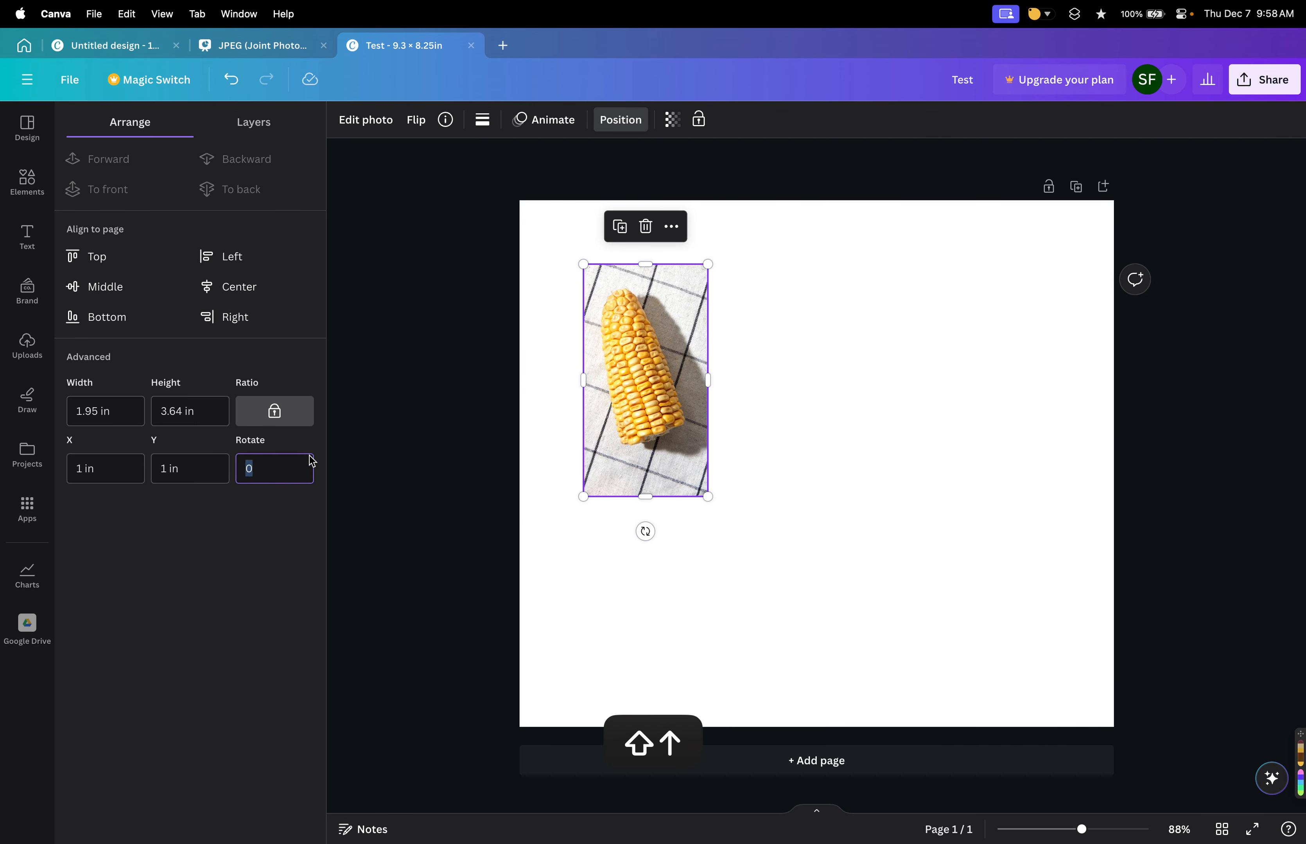
{"action": "type", "text": "90"}
{"action": "key", "text": "Tab"}
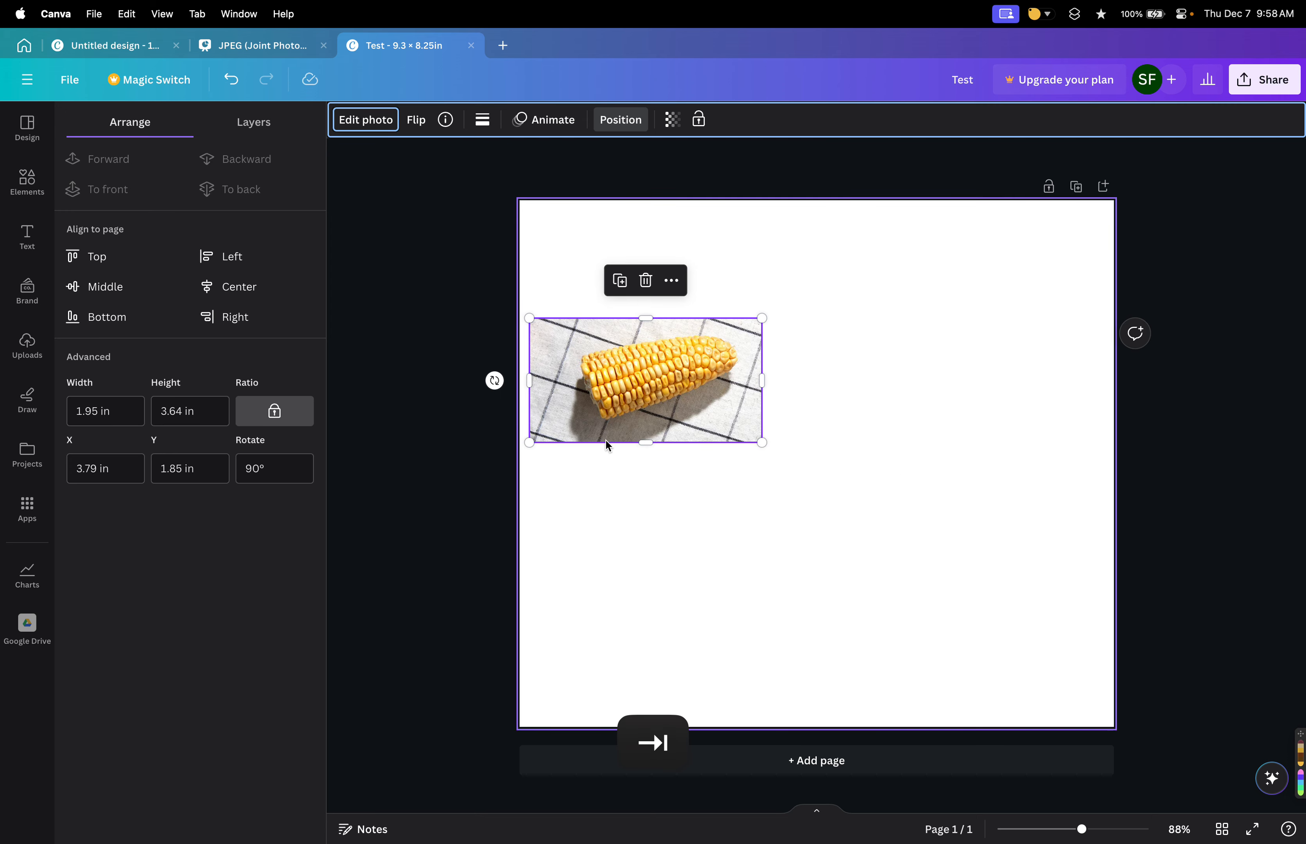
Try other rotation angles and reset the photo's rotation to 0°.
{"action": "left_click", "coordinate": [280, 467]}
{"action": "type", "text": "1"}
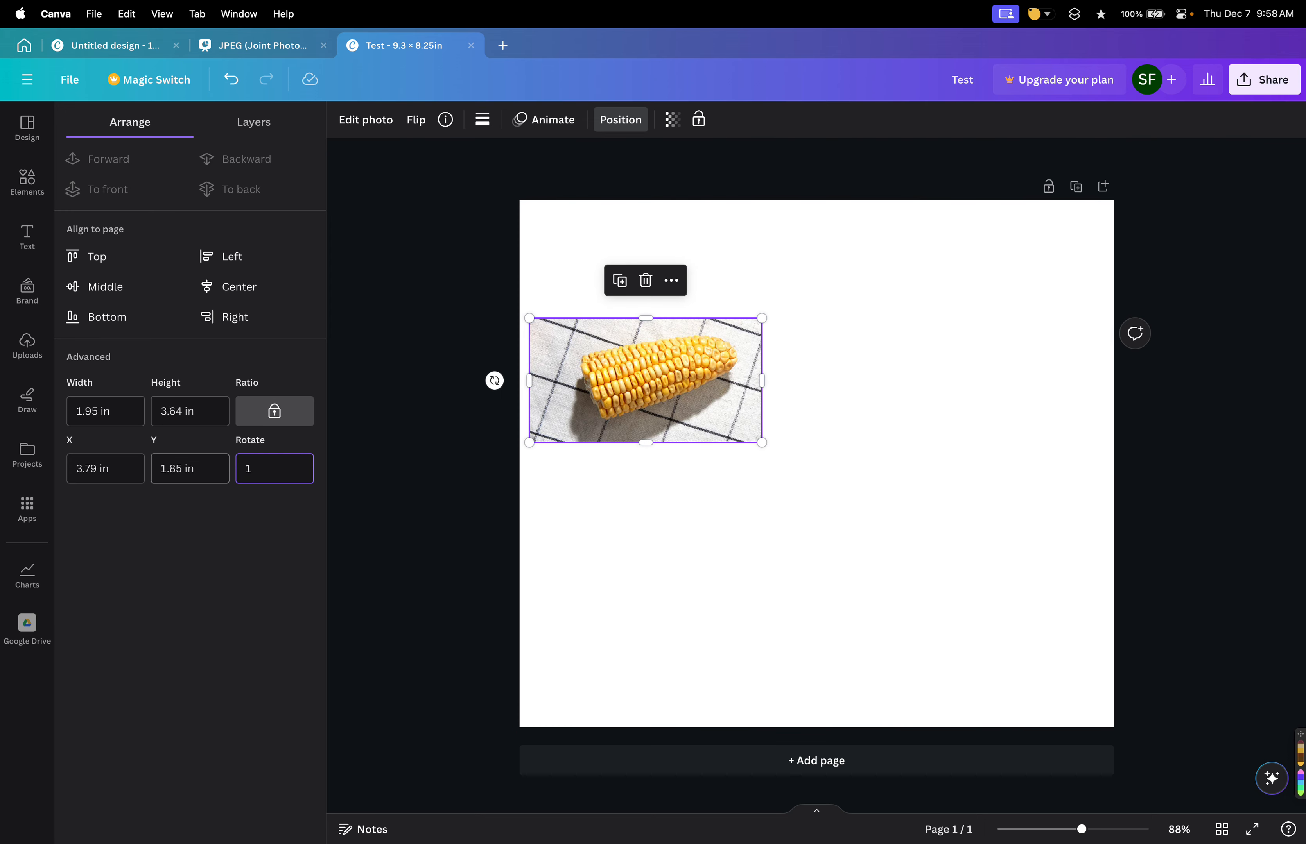
{"action": "type", "text": "00"}
{"action": "key", "text": "Tab"}
{"action": "left_click", "coordinate": [272, 469]}
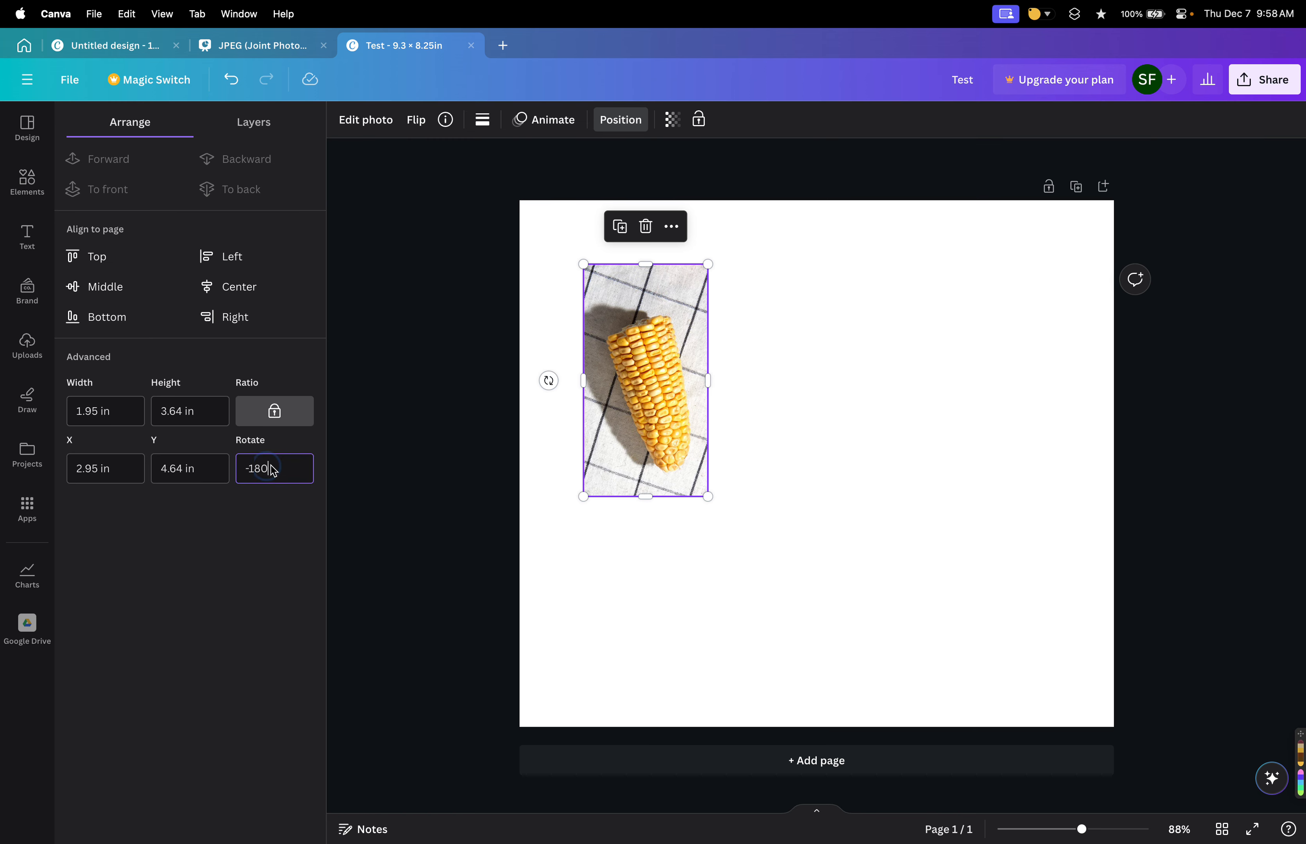
{"action": "type", "text": "0"}
{"action": "key", "text": "Tab"}
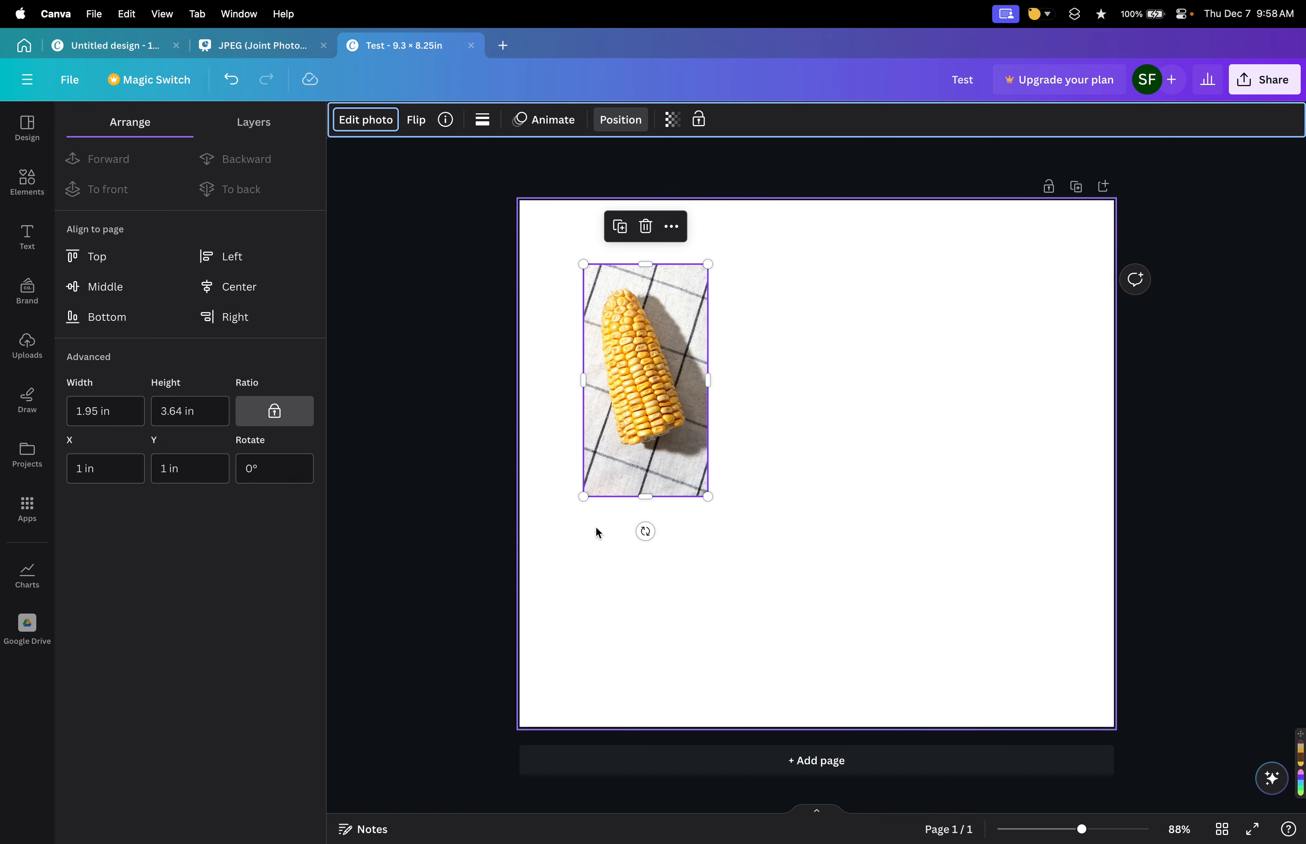
Move the photo toward the page centre and narrow its width to about 1.85 in.
{"action": "left_click_drag", "start_coordinate": [680, 295], "coordinate": [768, 319]}
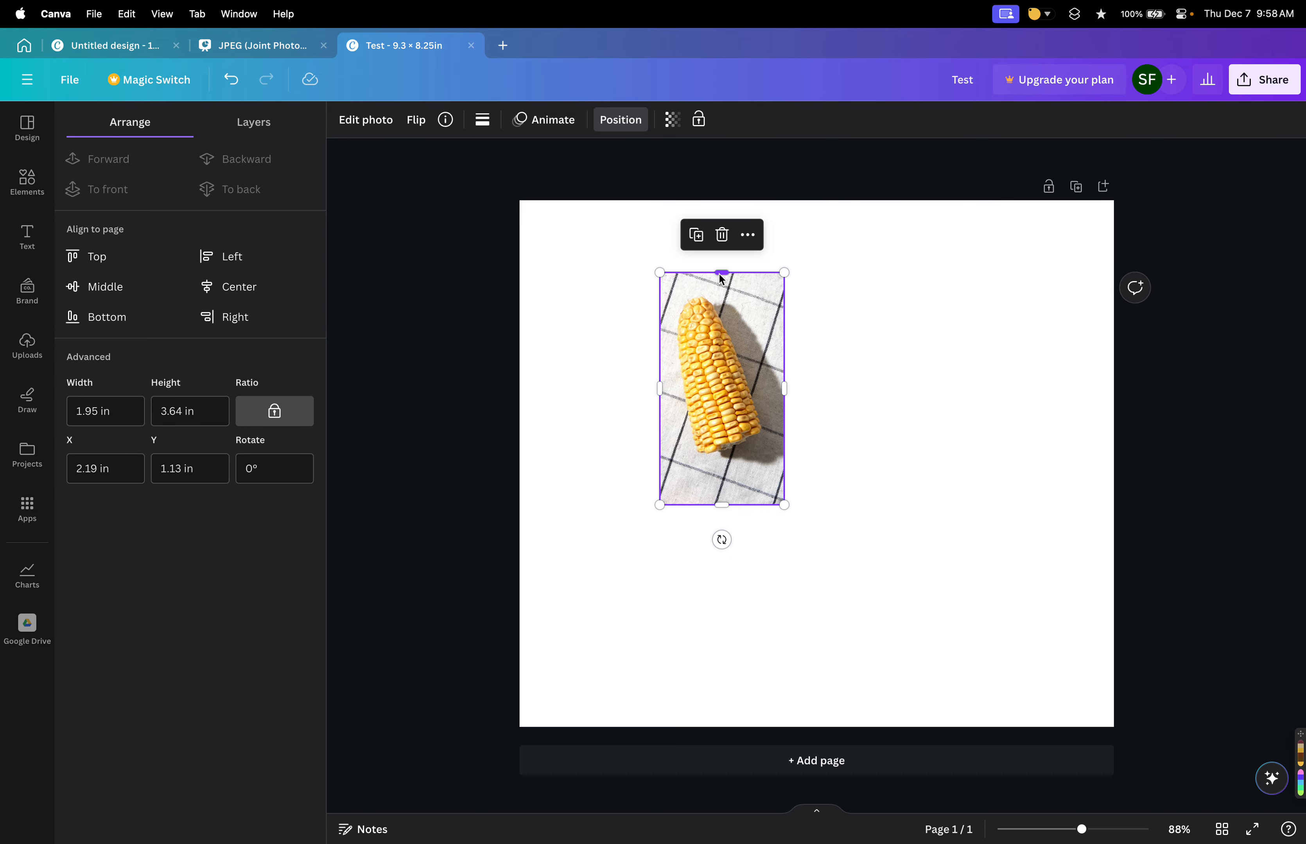
{"action": "left_click_drag", "start_coordinate": [784, 388], "coordinate": [779, 428]}
{"action": "left_click_drag", "start_coordinate": [709, 374], "coordinate": [819, 436]}
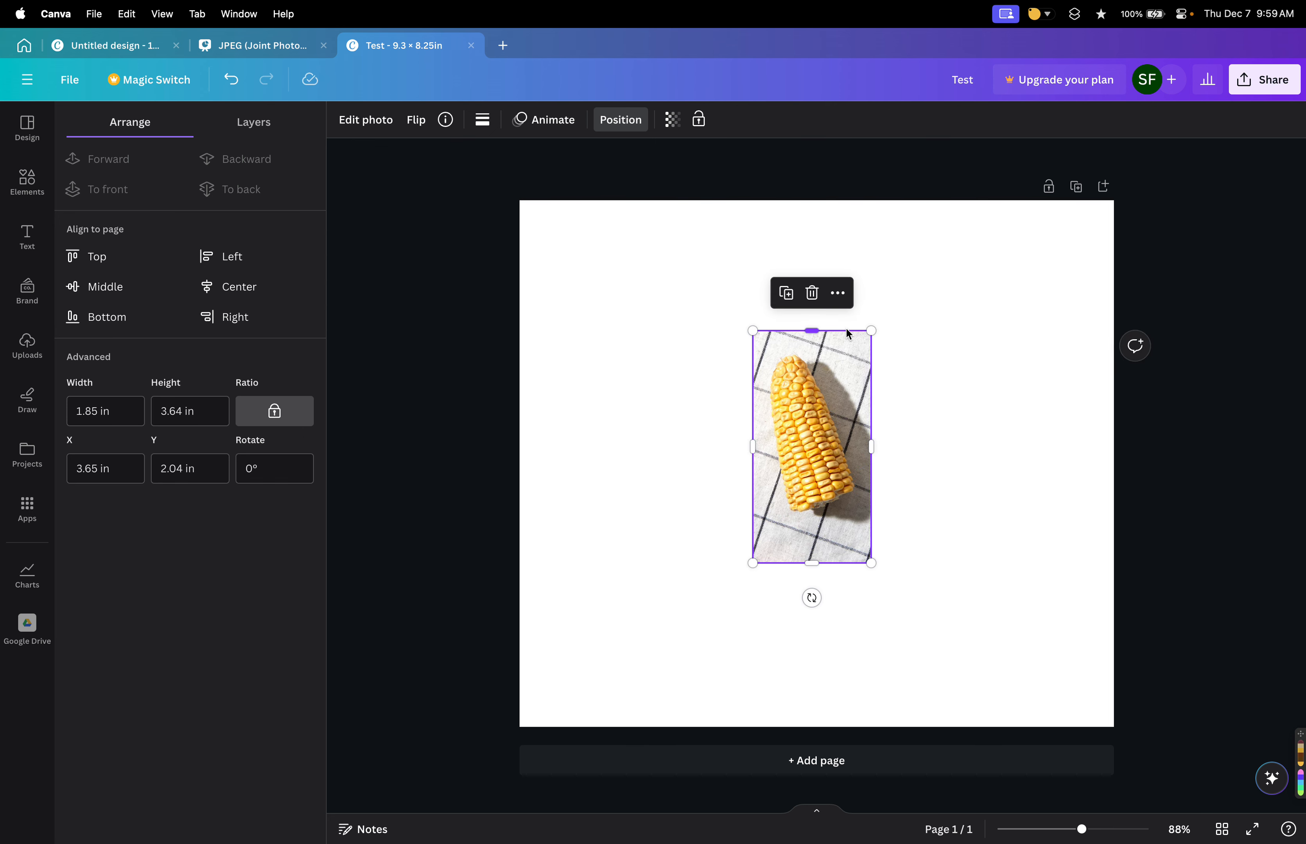
Reframe the photo's crop so the artichoke fills it, then reposition the photo near the page centre.
{"action": "double_click", "coordinate": [823, 446]}
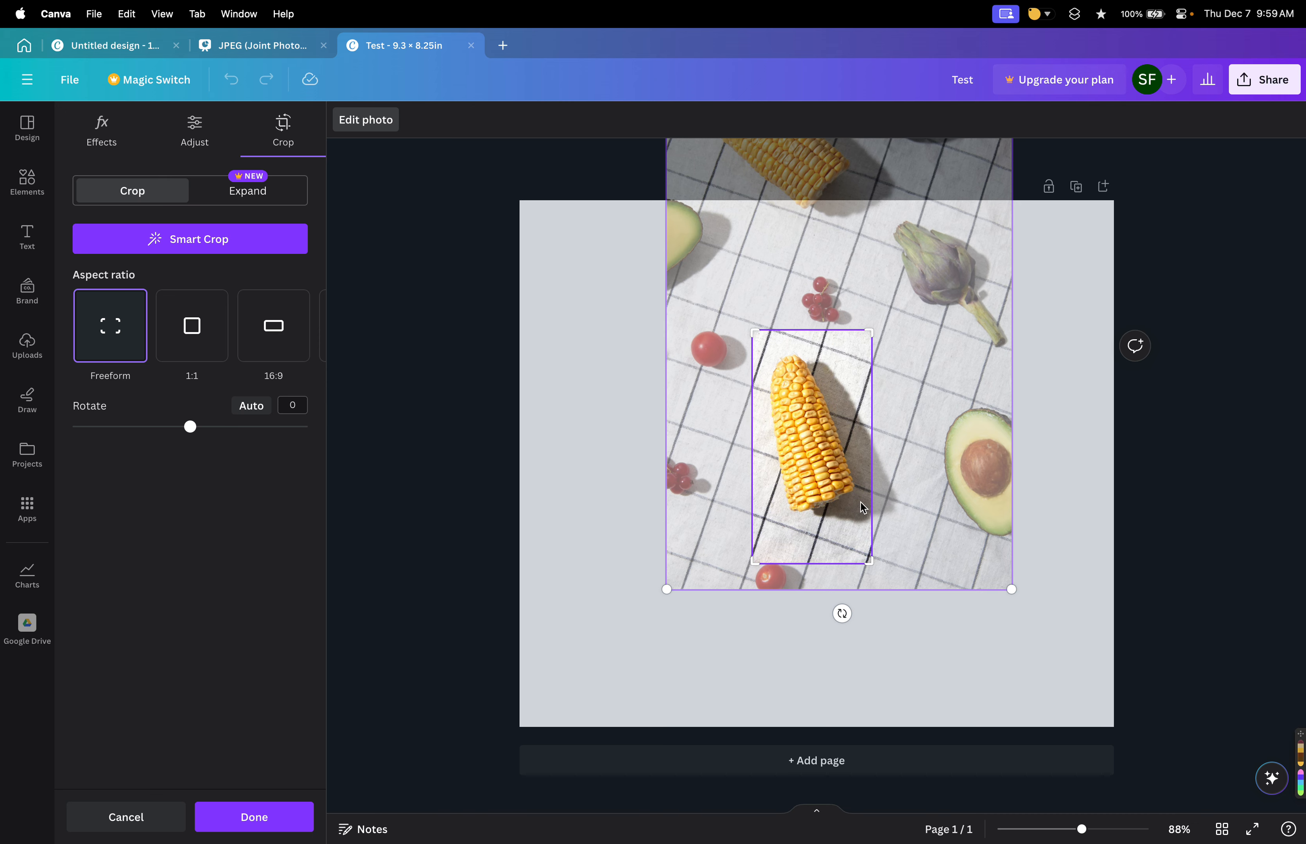
{"action": "left_click_drag", "start_coordinate": [956, 362], "coordinate": [814, 524]}
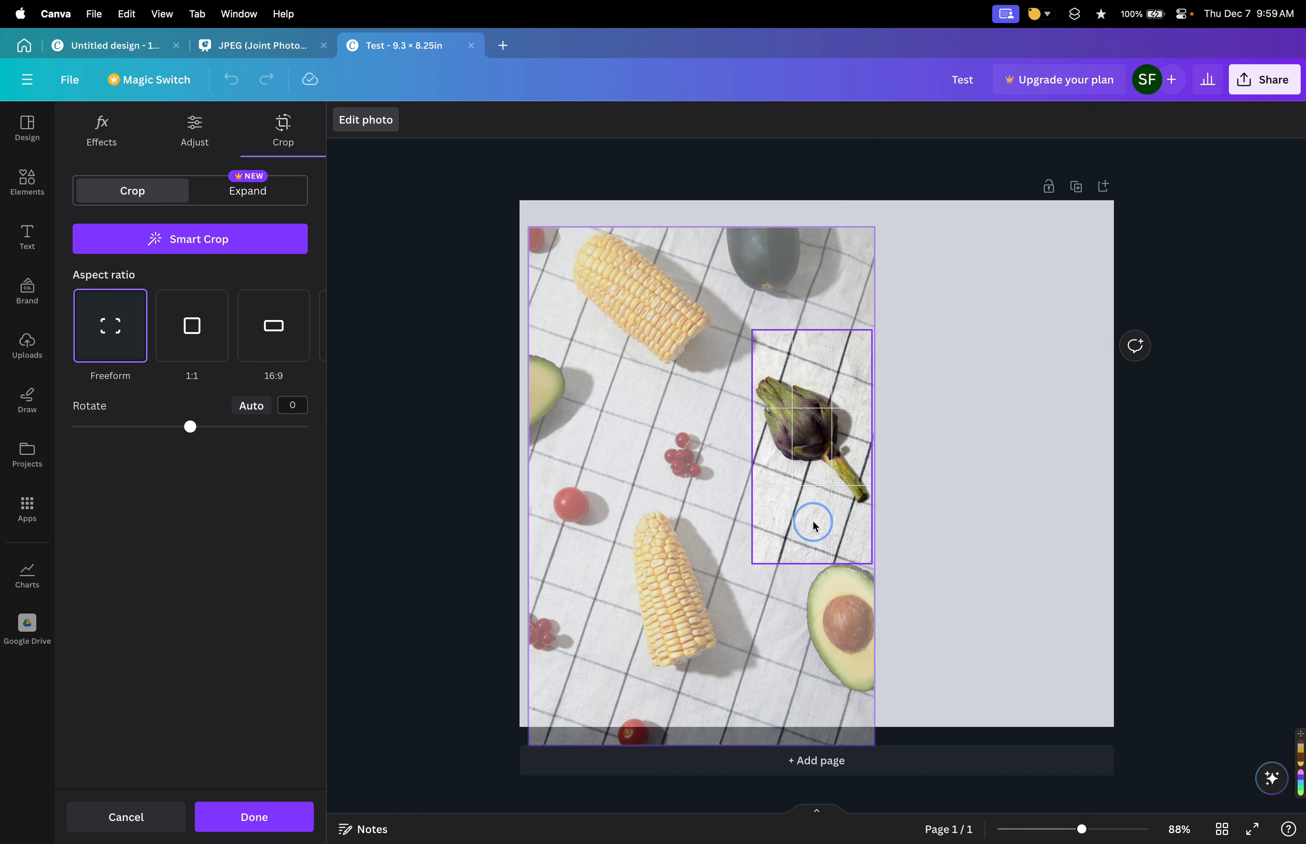
{"action": "left_click", "coordinate": [971, 473]}
{"action": "left_click_drag", "start_coordinate": [790, 430], "coordinate": [660, 360]}
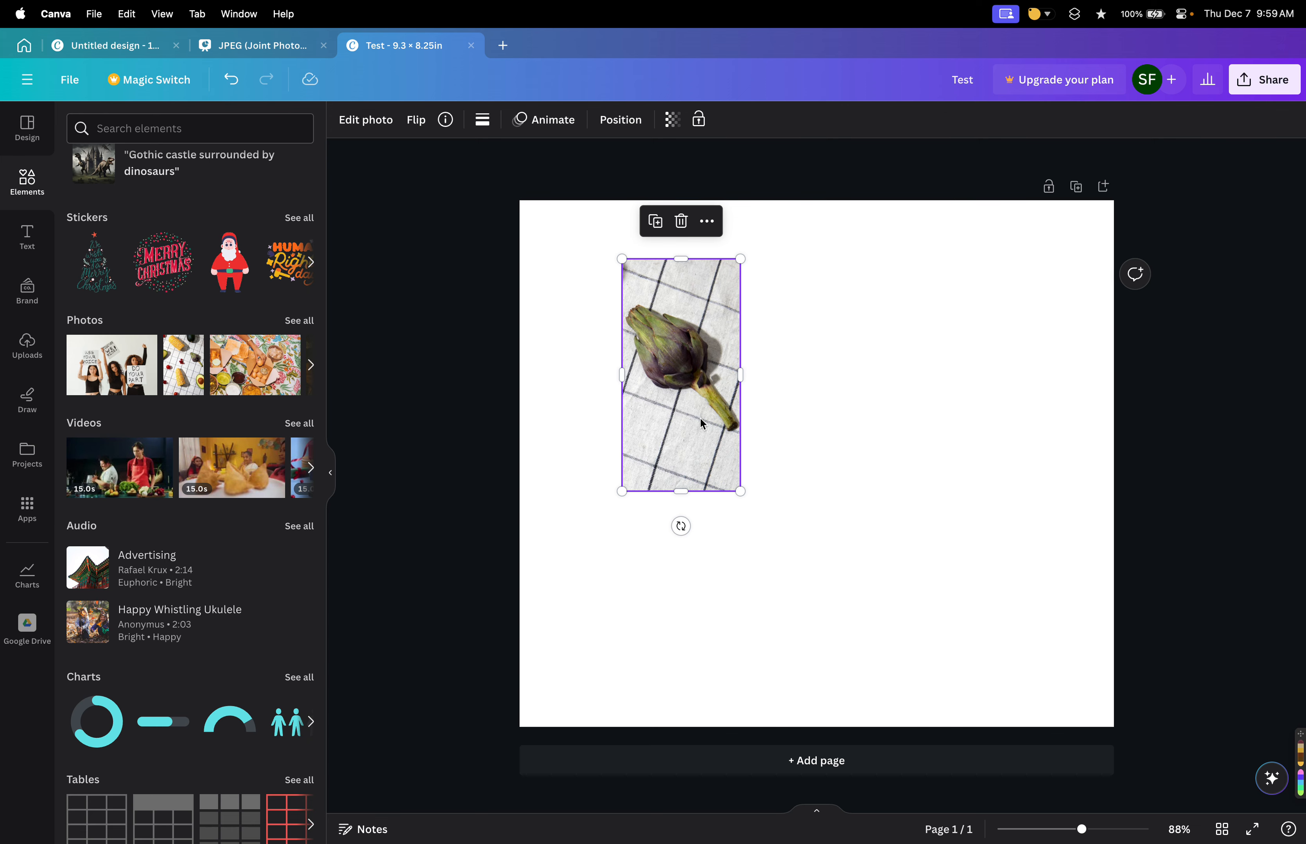
{"action": "left_click_drag", "start_coordinate": [715, 443], "coordinate": [839, 545]}
Try the 1:1, 16:9, 9:16, 4:5, 4:3, 3:4 and 3:2 crop aspect ratios on the artichoke photo.
{"action": "double_click", "coordinate": [812, 455]}
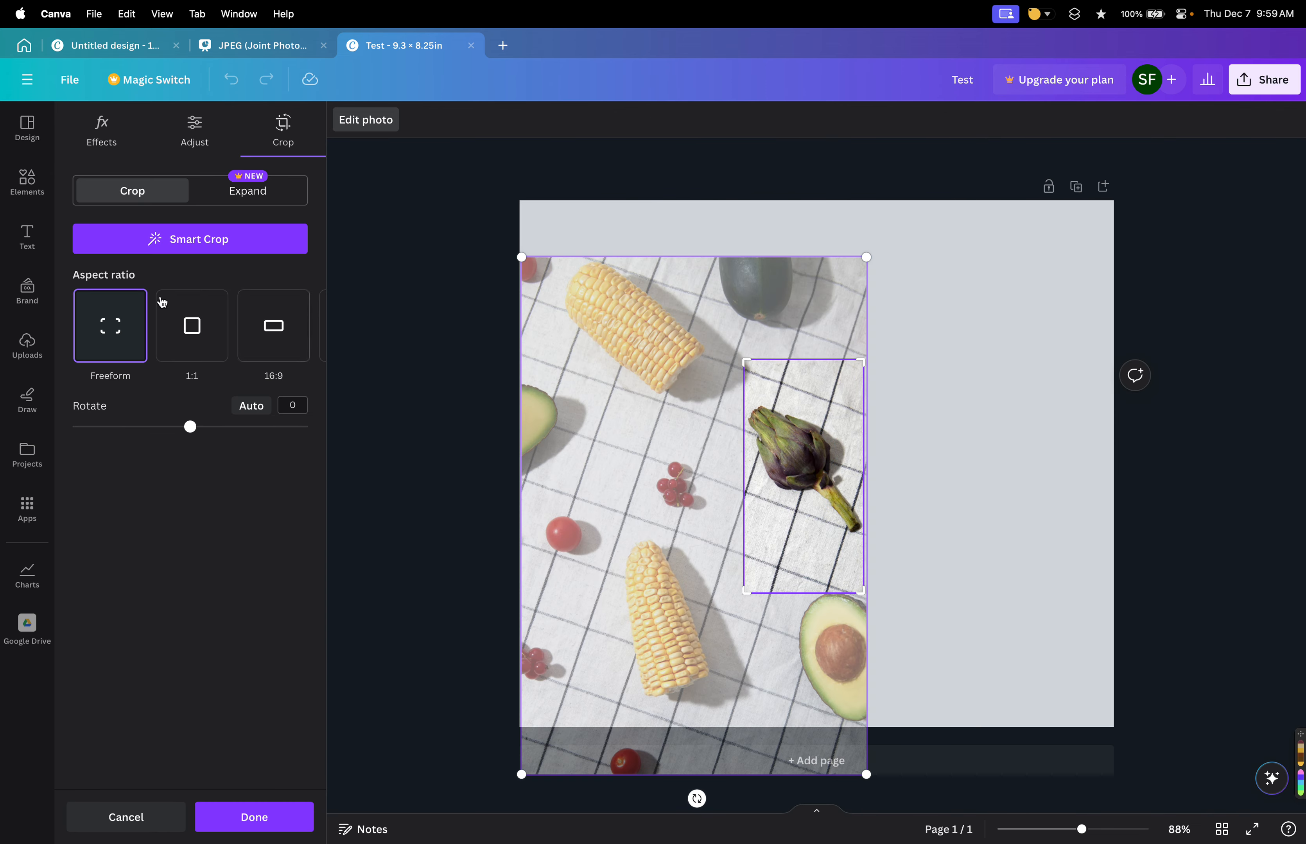
{"action": "mouse_move", "coordinate": [192, 430]}
{"action": "left_mouse_down"}
{"action": "mouse_move", "coordinate": [157, 426]}
{"action": "mouse_move", "coordinate": [236, 426]}
{"action": "mouse_move", "coordinate": [178, 427]}
{"action": "mouse_move", "coordinate": [195, 433]}
{"action": "left_mouse_up"}
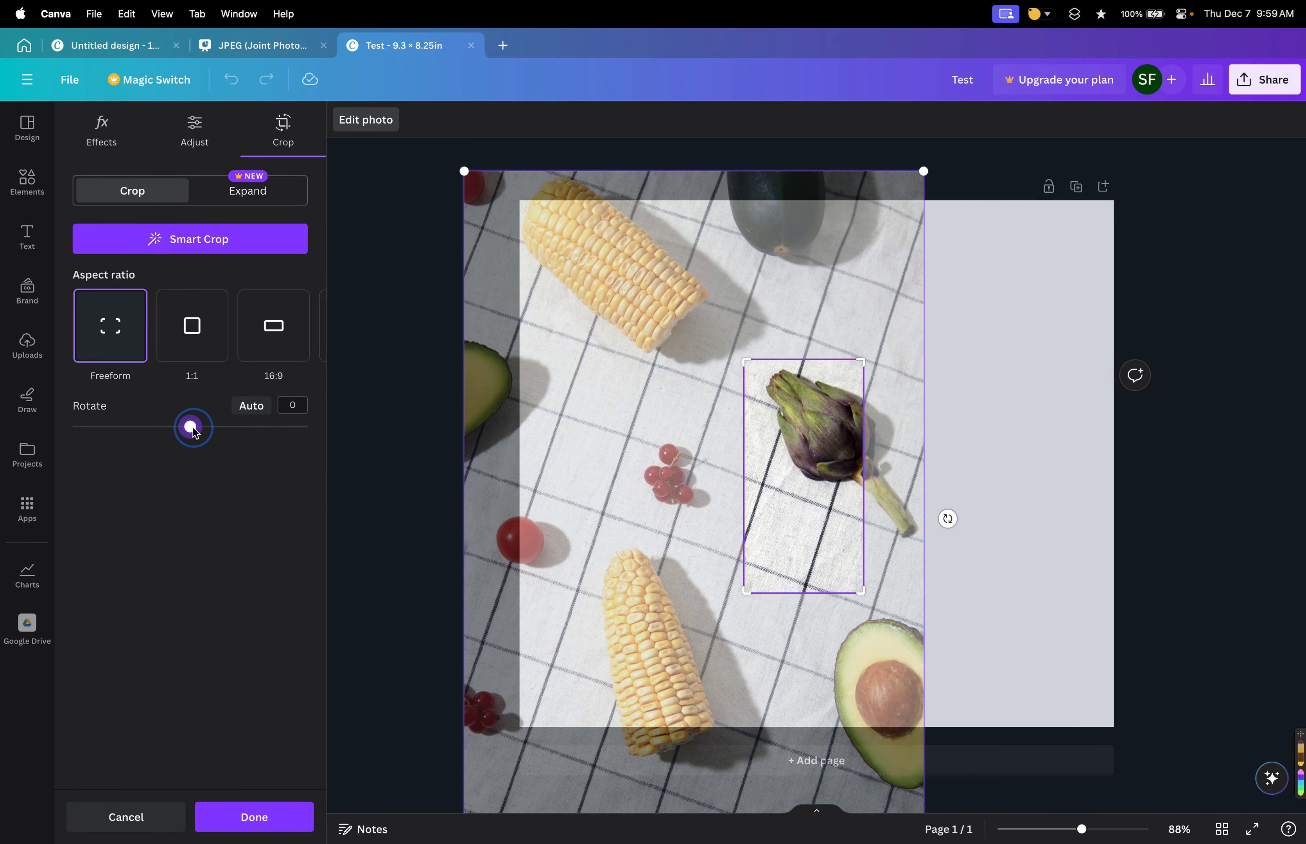
{"action": "left_click", "coordinate": [207, 340]}
{"action": "left_click_drag", "start_coordinate": [843, 424], "coordinate": [765, 457]}
{"action": "left_click", "coordinate": [256, 328]}
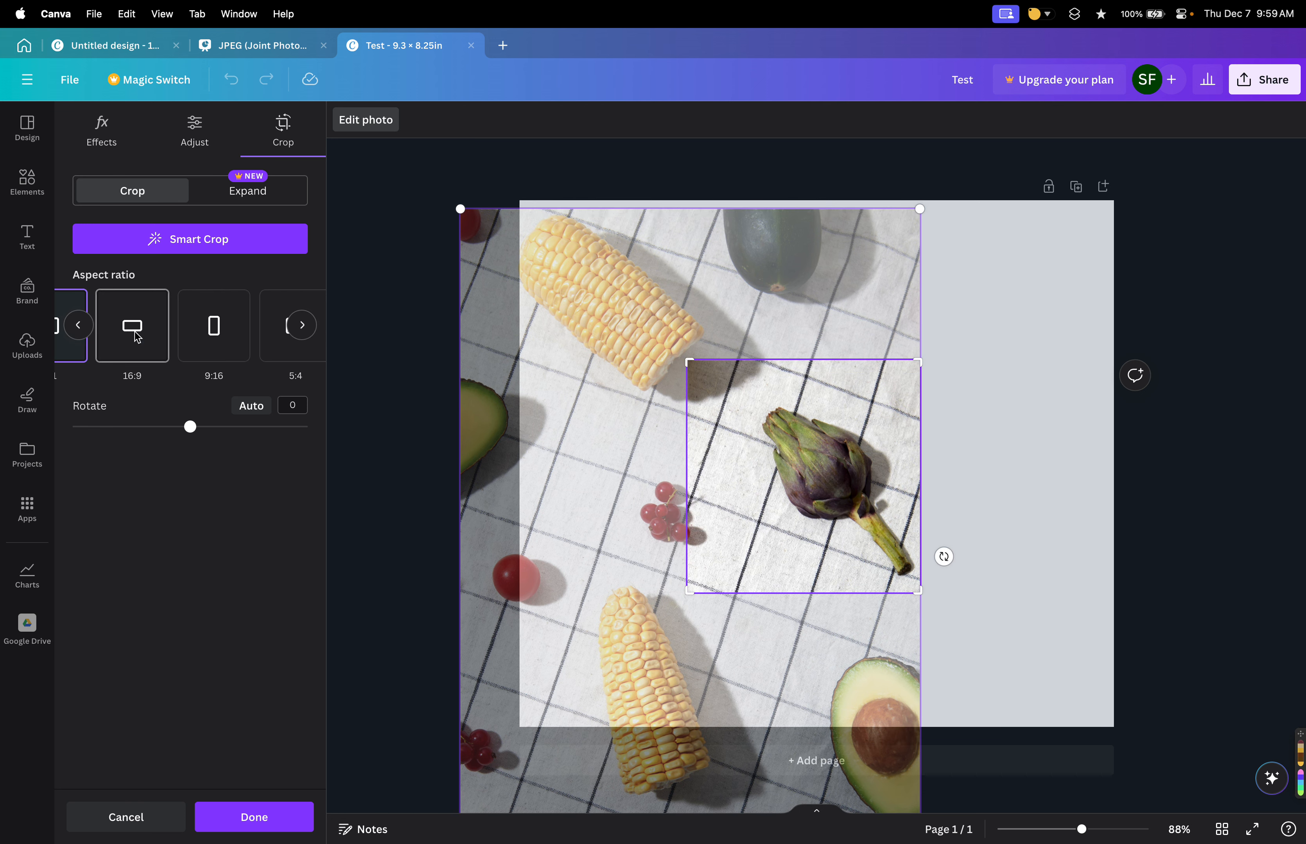
{"action": "left_click", "coordinate": [205, 344]}
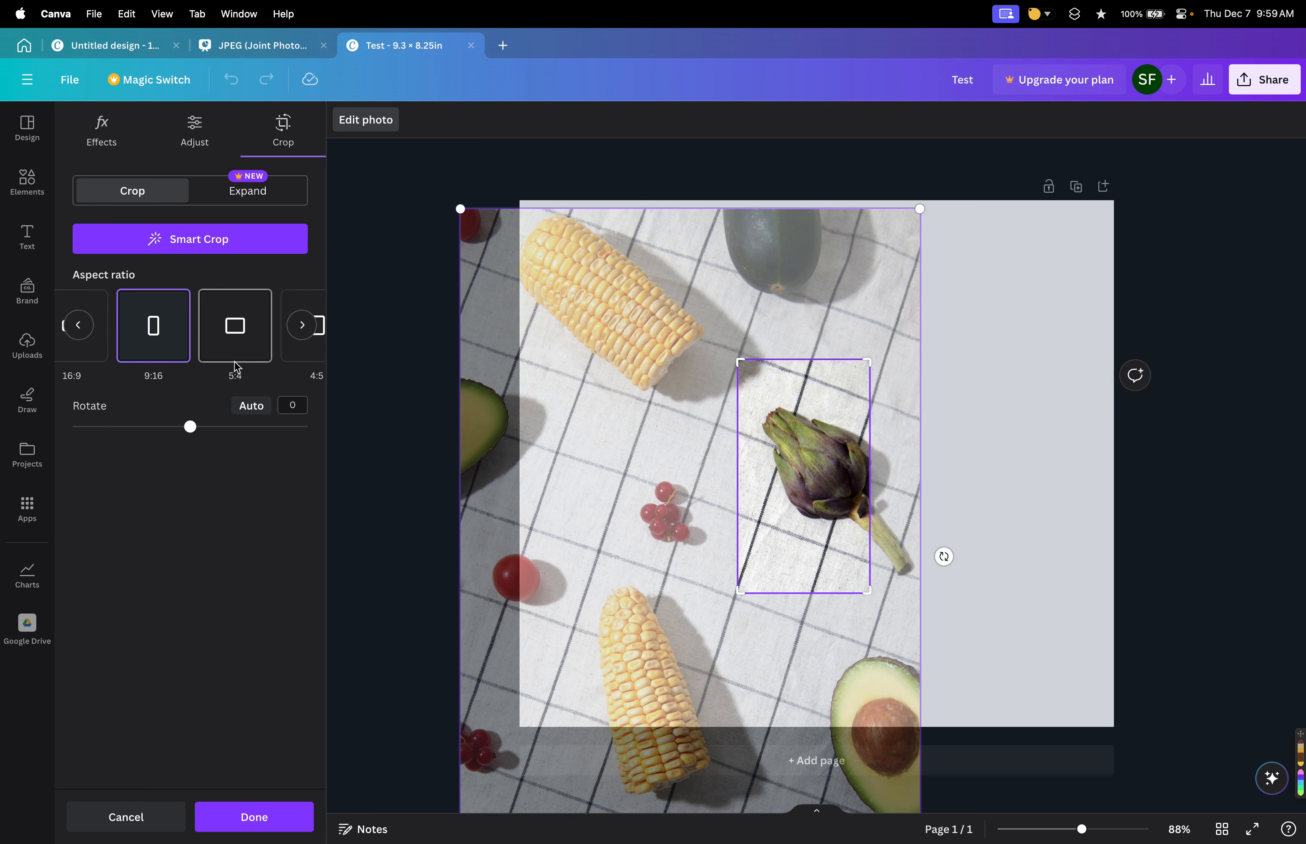
{"action": "left_click", "coordinate": [227, 343]}
{"action": "left_click", "coordinate": [226, 339]}
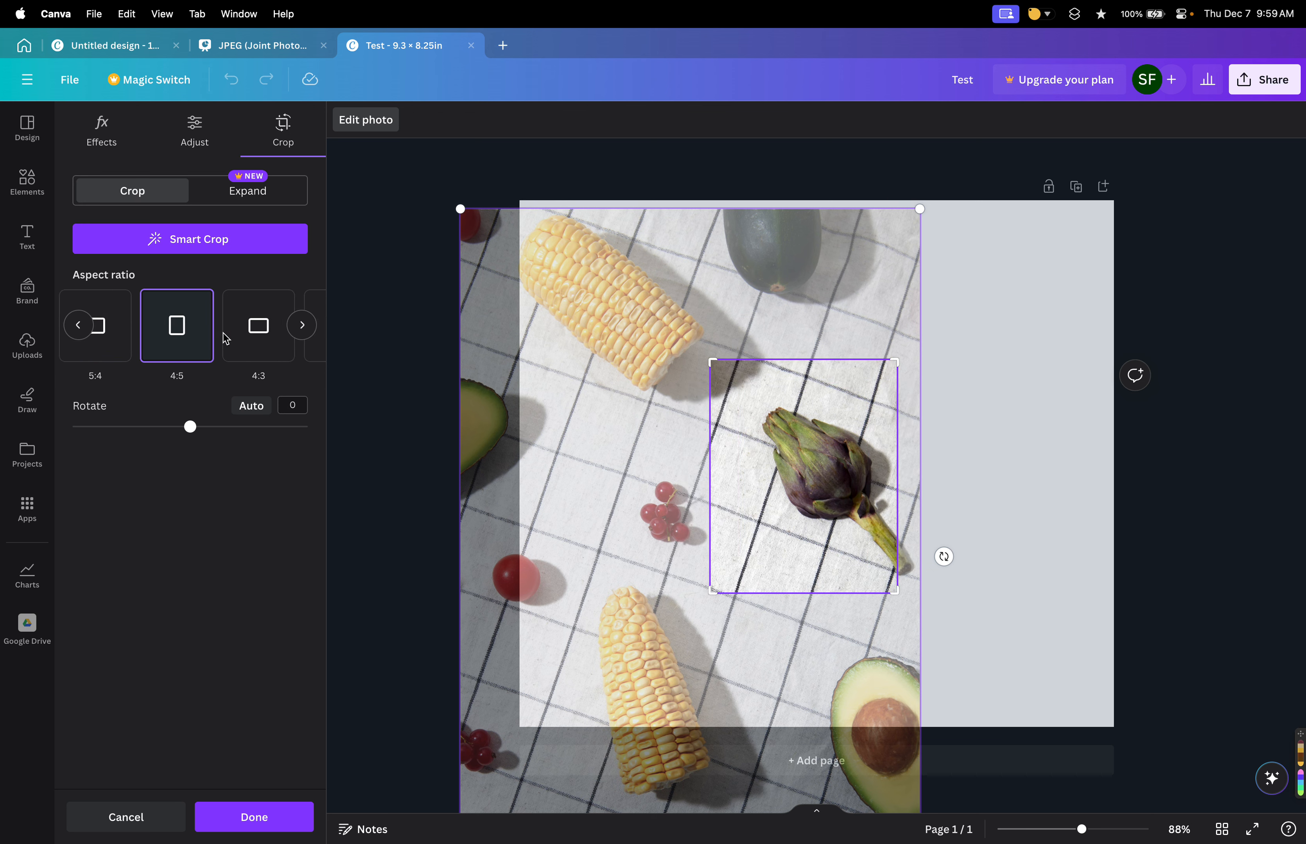
{"action": "left_click", "coordinate": [257, 334]}
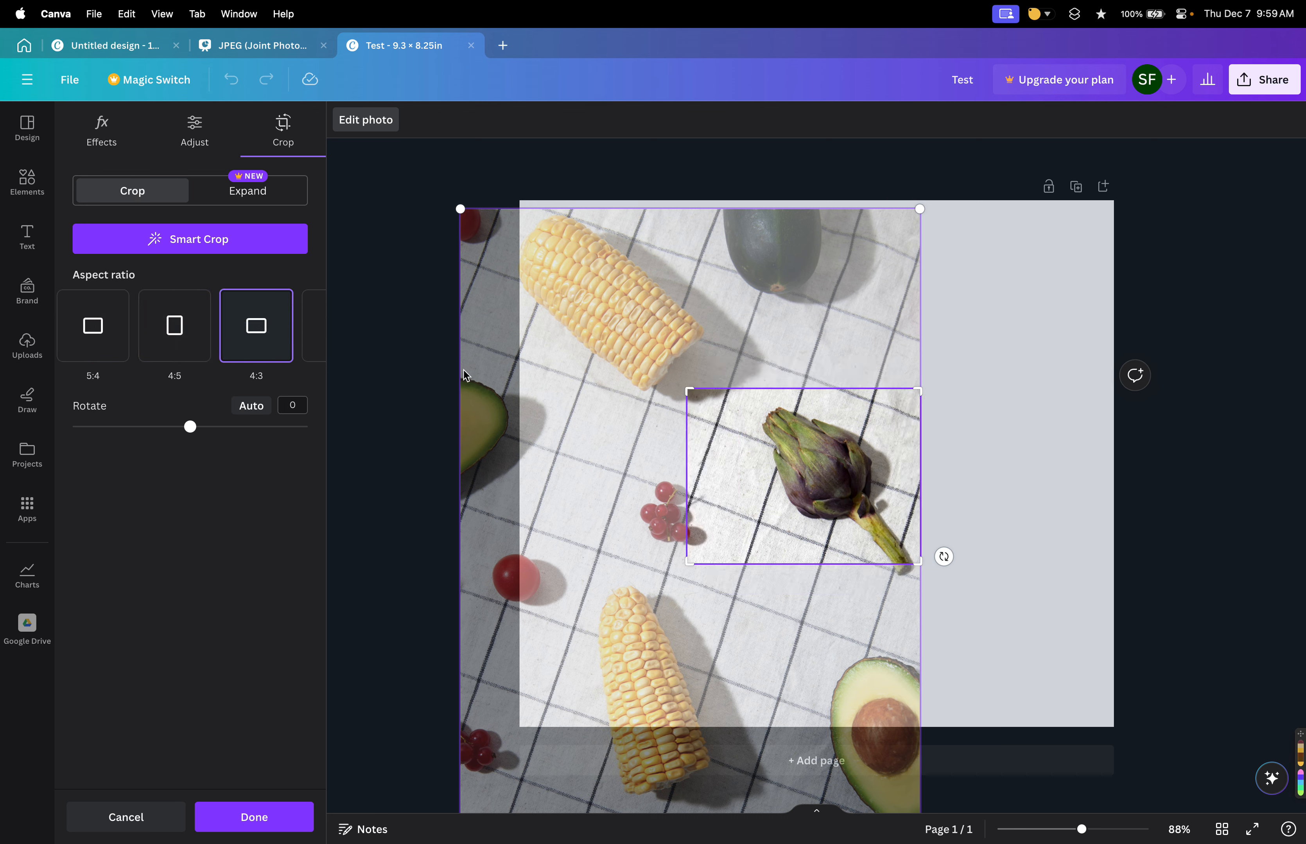
{"action": "left_click", "coordinate": [266, 338]}
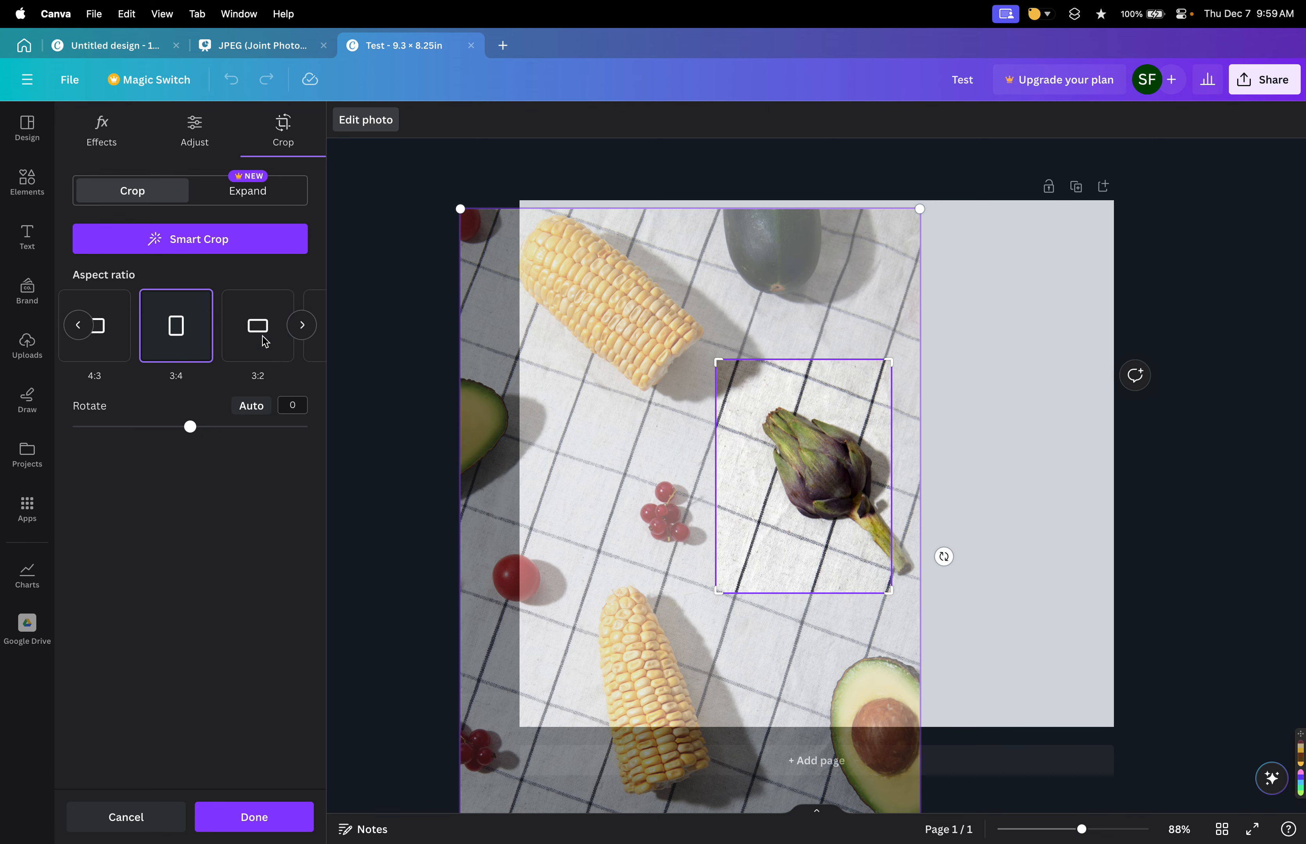
{"action": "left_click", "coordinate": [272, 338]}
Crop the artichoke photo to a 1:1 square aspect ratio.
{"action": "scroll", "coordinate": [247, 342], "scroll_direction": "left", "scroll_amount": 5}
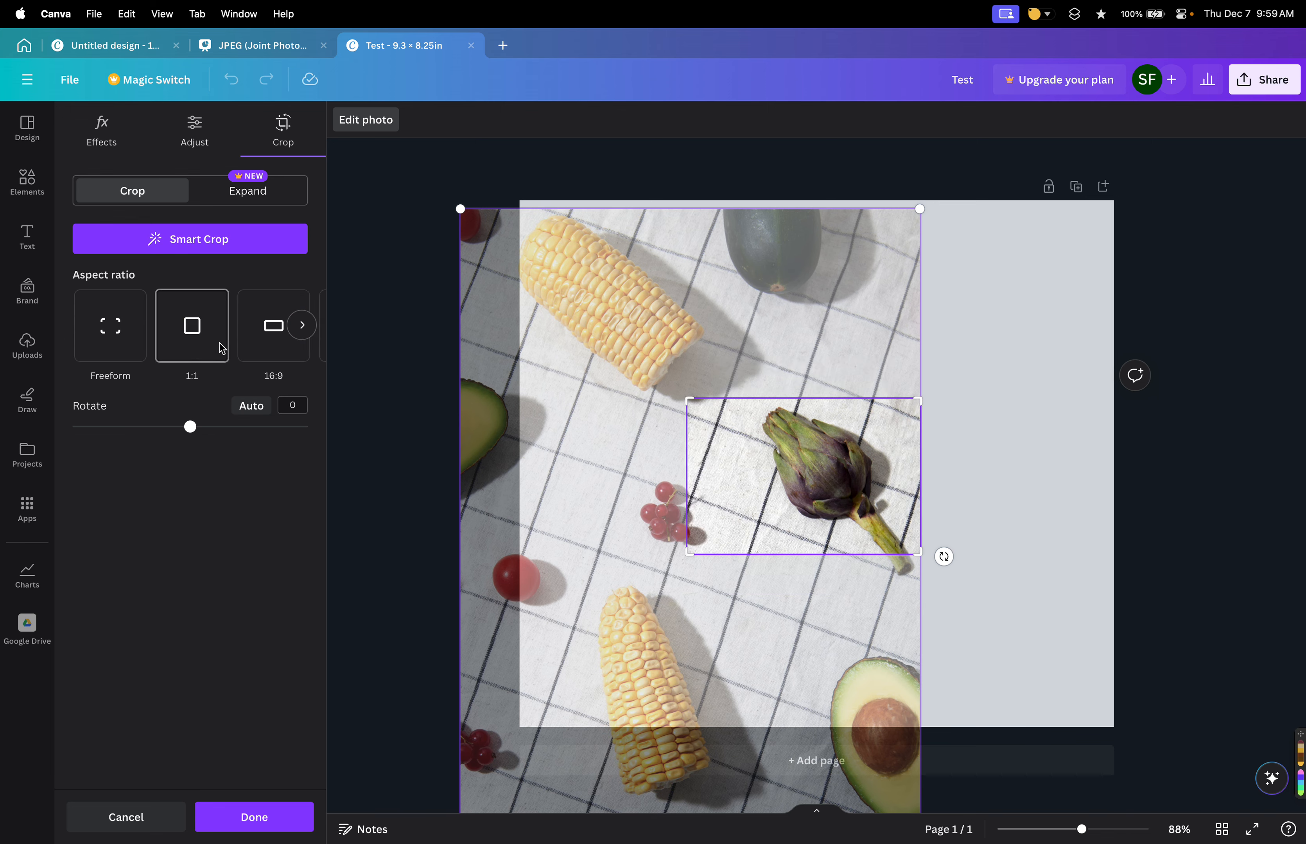
{"action": "left_click", "coordinate": [214, 340]}
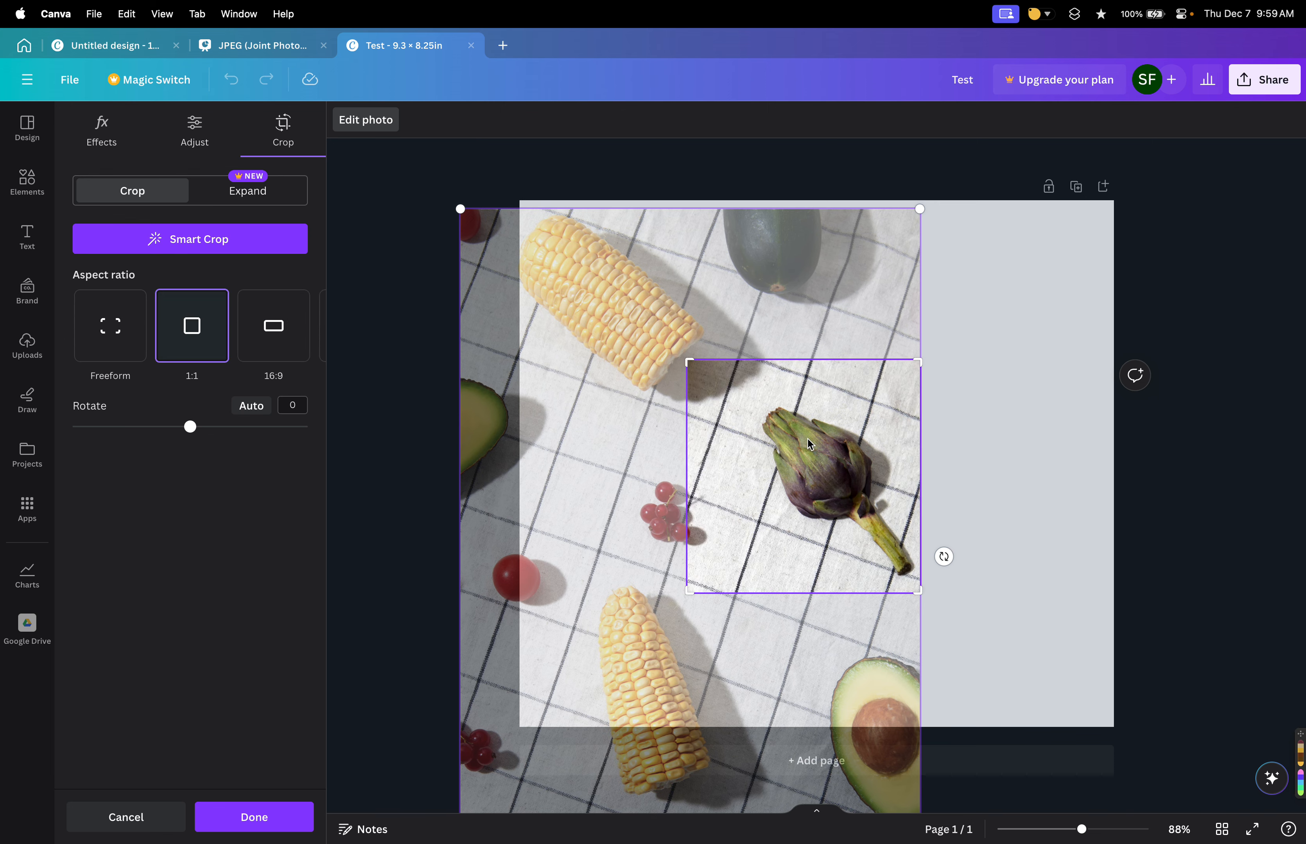
{"action": "scroll", "coordinate": [815, 457], "scroll_direction": "up", "scroll_amount": 5}
{"action": "scroll", "coordinate": [823, 466], "scroll_direction": "down", "scroll_amount": 5}
{"action": "left_click", "coordinate": [955, 470]}
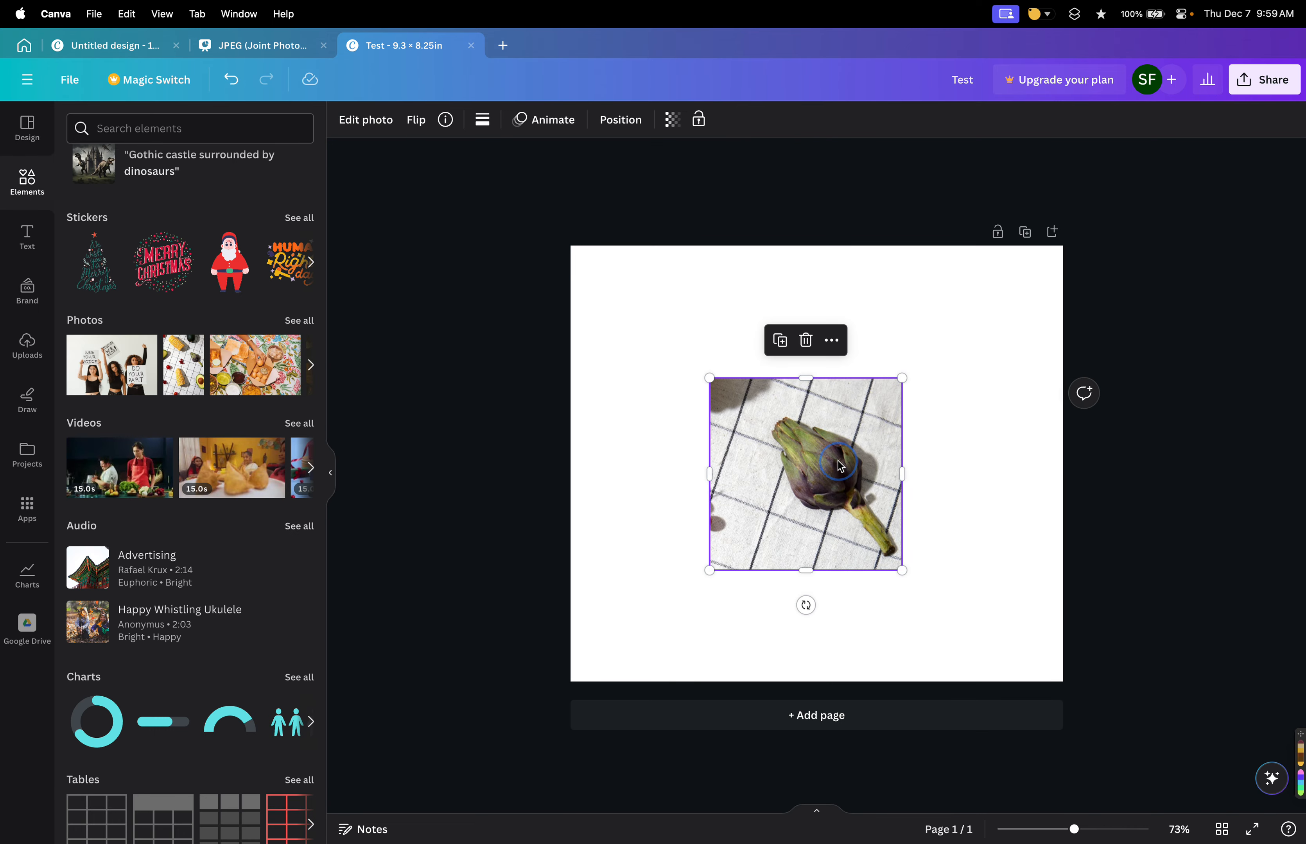
Reframe the artichoke inside the square crop and move the photo toward the page's upper left.
{"action": "double_click", "coordinate": [852, 473]}
{"action": "left_click_drag", "start_coordinate": [900, 254], "coordinate": [947, 176]}
{"action": "left_click_drag", "start_coordinate": [828, 466], "coordinate": [751, 501]}
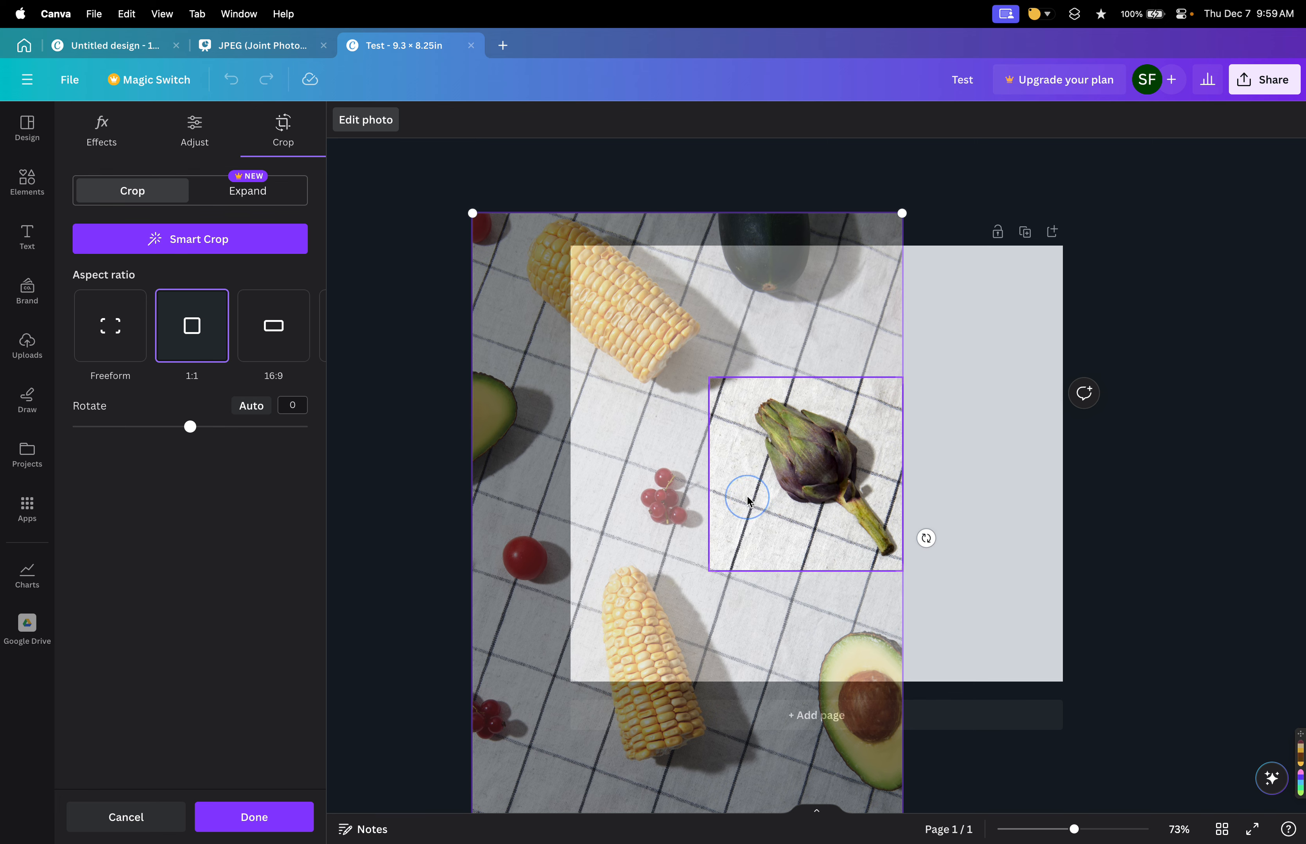
{"action": "left_click", "coordinate": [978, 495]}
{"action": "left_click_drag", "start_coordinate": [829, 489], "coordinate": [782, 438]}
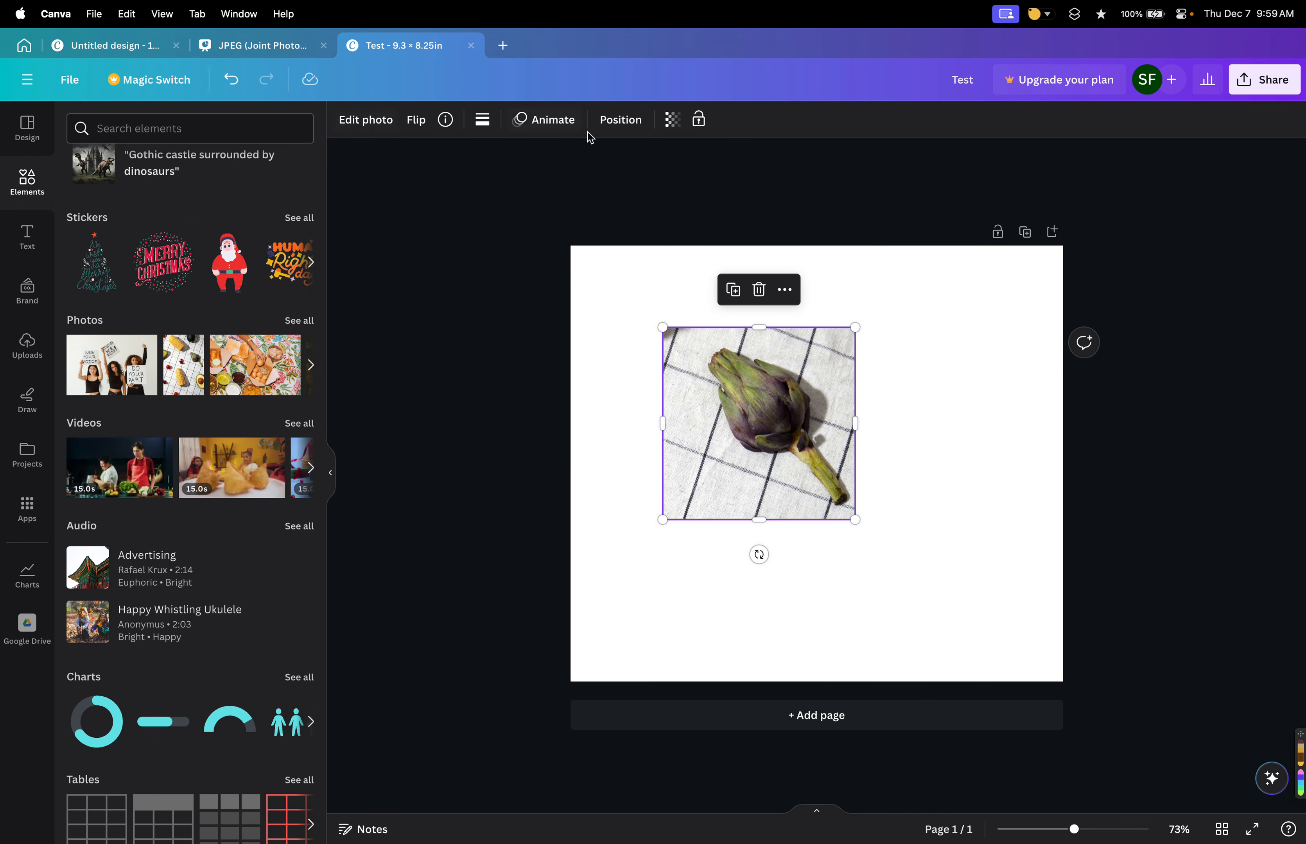
Open the layers list, duplicate the artichoke photo and move the copy to the right.
{"action": "left_click", "coordinate": [619, 121]}
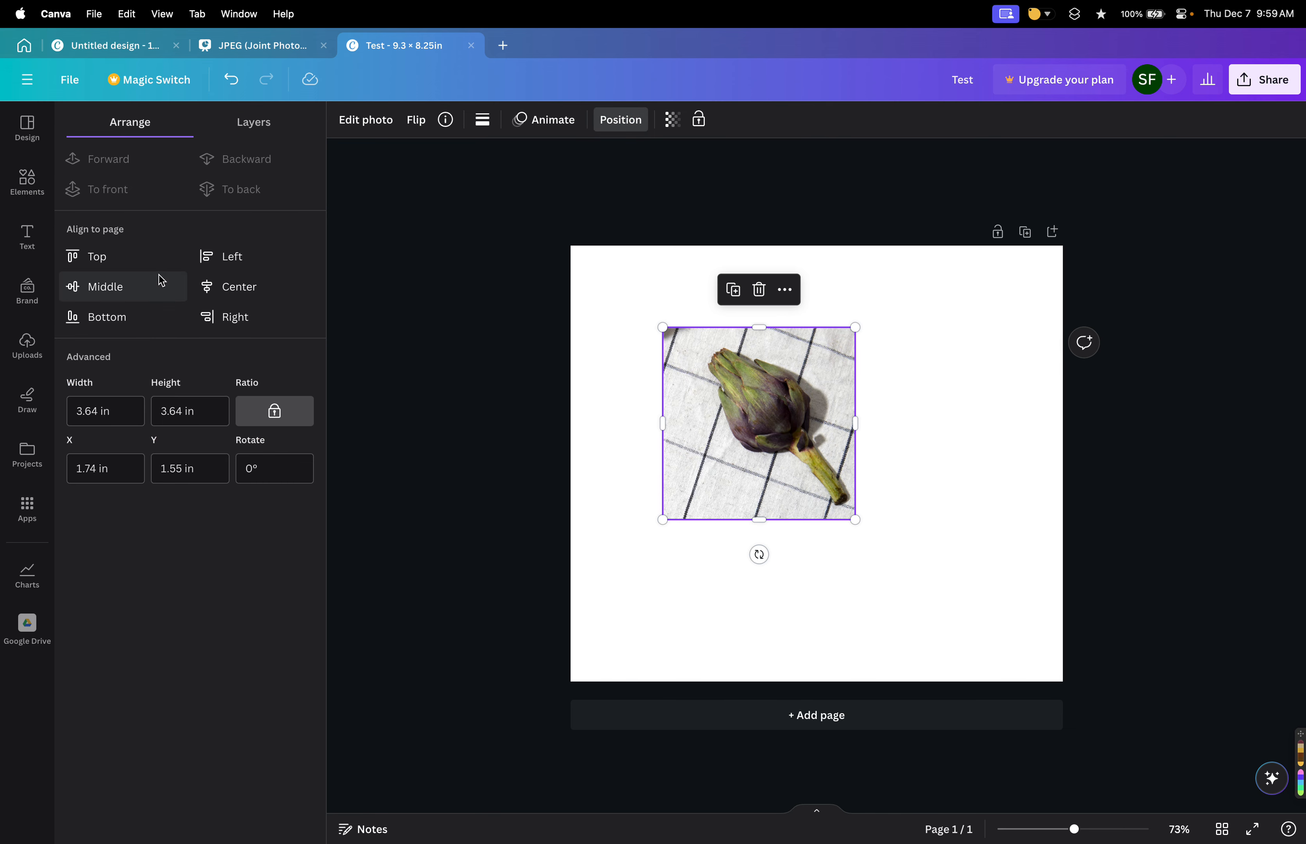
{"action": "left_click", "coordinate": [244, 124]}
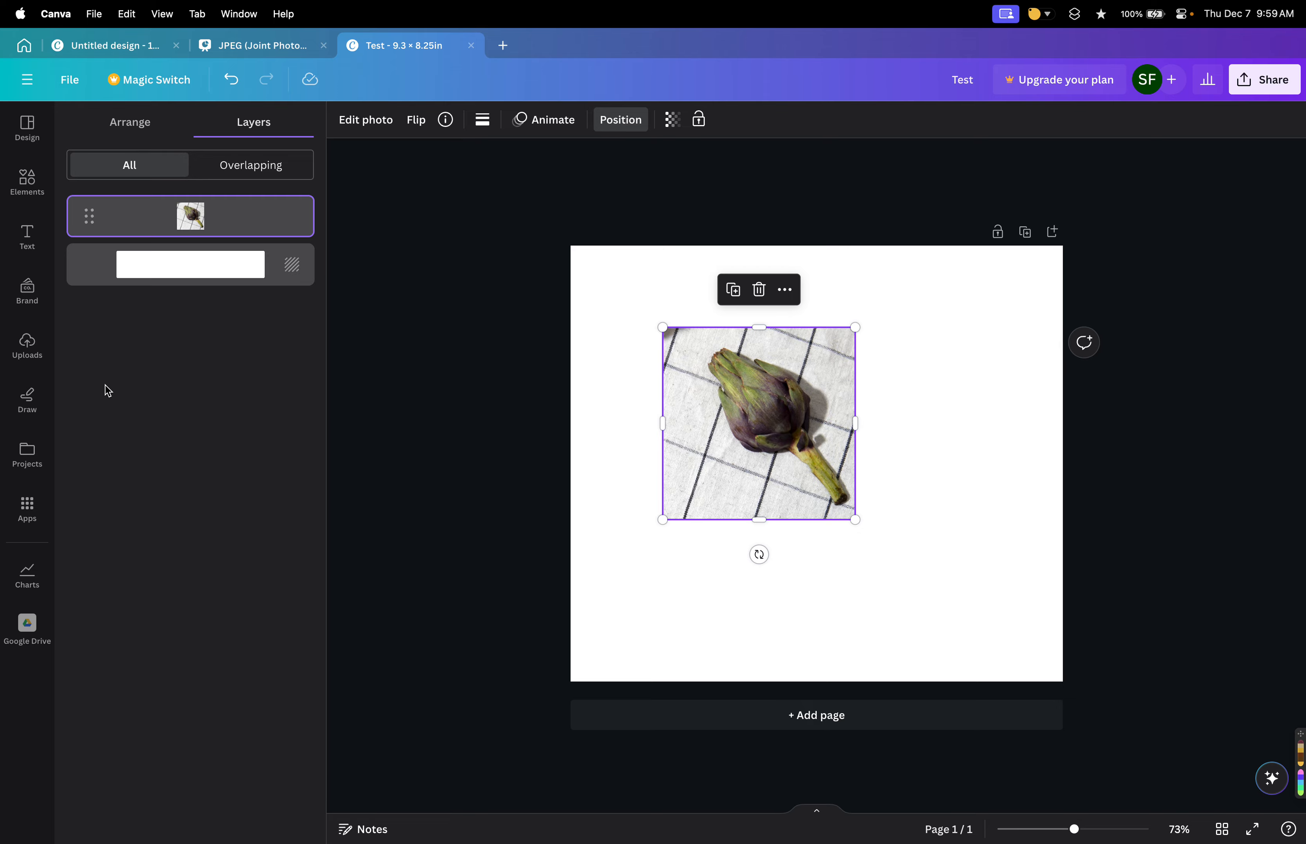
{"action": "key", "text": "super+d"}
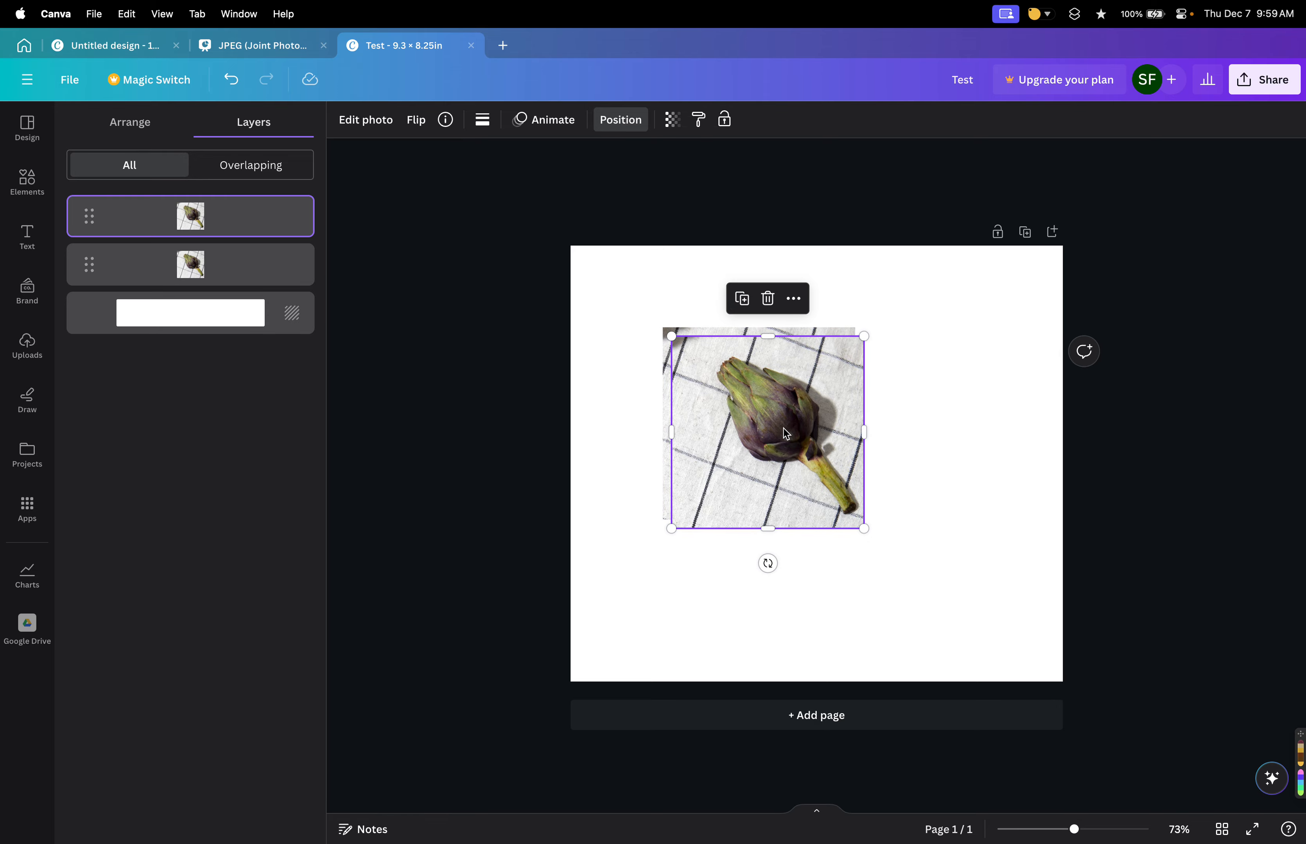
{"action": "left_click_drag", "start_coordinate": [783, 428], "coordinate": [979, 428]}
Reframe the copy's crop to show a corn cob and move it slightly down.
{"action": "double_click", "coordinate": [940, 495]}
{"action": "left_click_drag", "start_coordinate": [967, 572], "coordinate": [971, 462]}
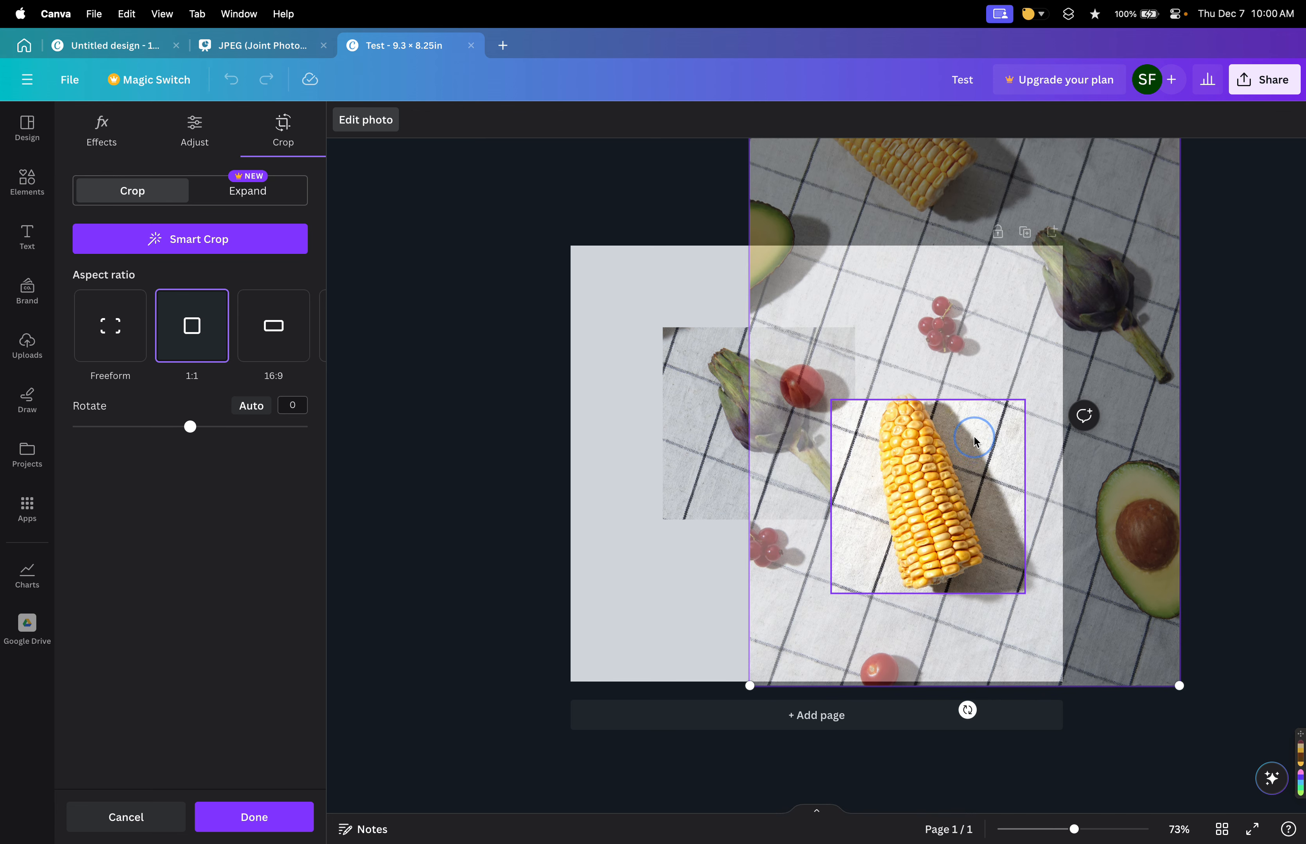
{"action": "left_click", "coordinate": [644, 560]}
{"action": "left_click_drag", "start_coordinate": [932, 518], "coordinate": [932, 551]}
Overlap the corn photo onto the artichoke photo and reorder the layers so the corn sits behind the artichoke.
{"action": "left_click_drag", "start_coordinate": [747, 423], "coordinate": [718, 415]}
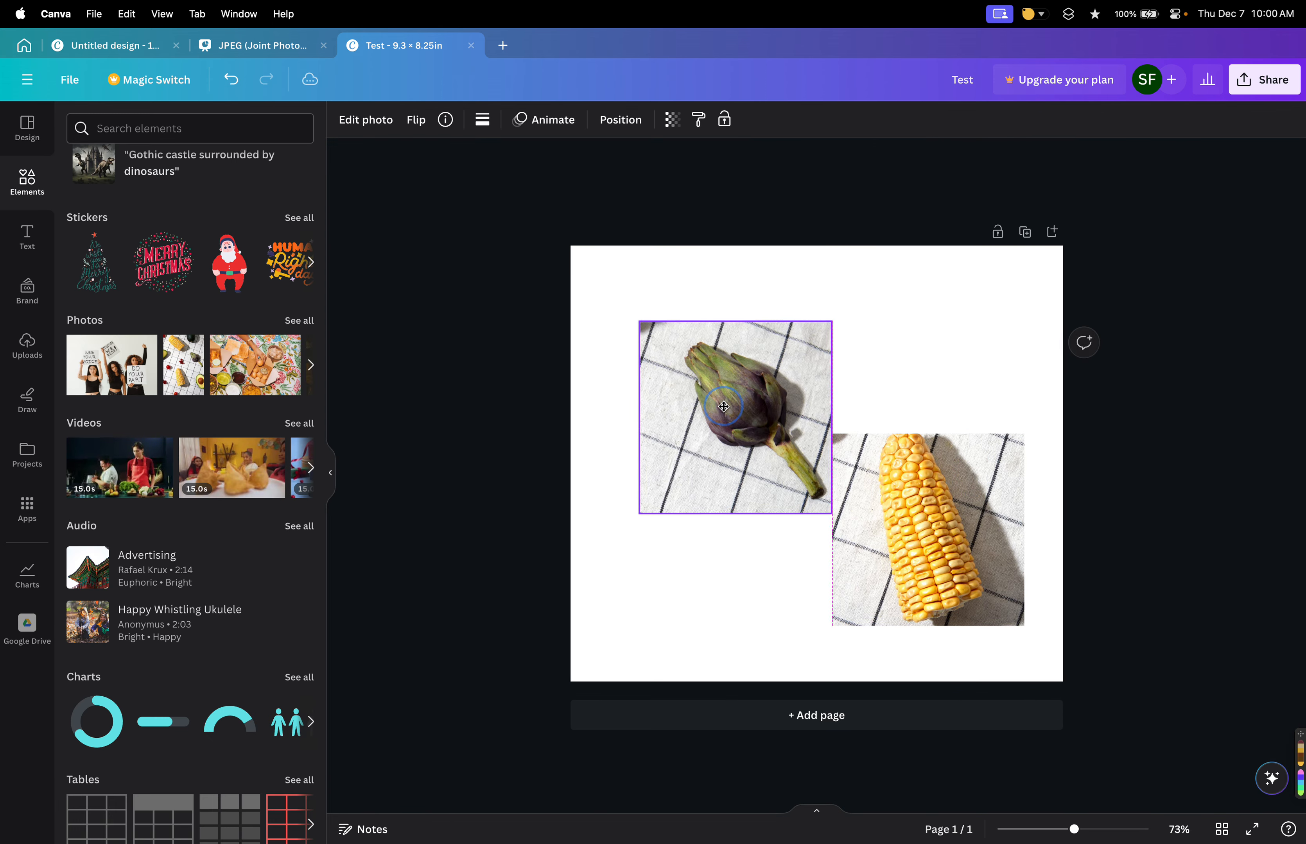
{"action": "left_click", "coordinate": [630, 118]}
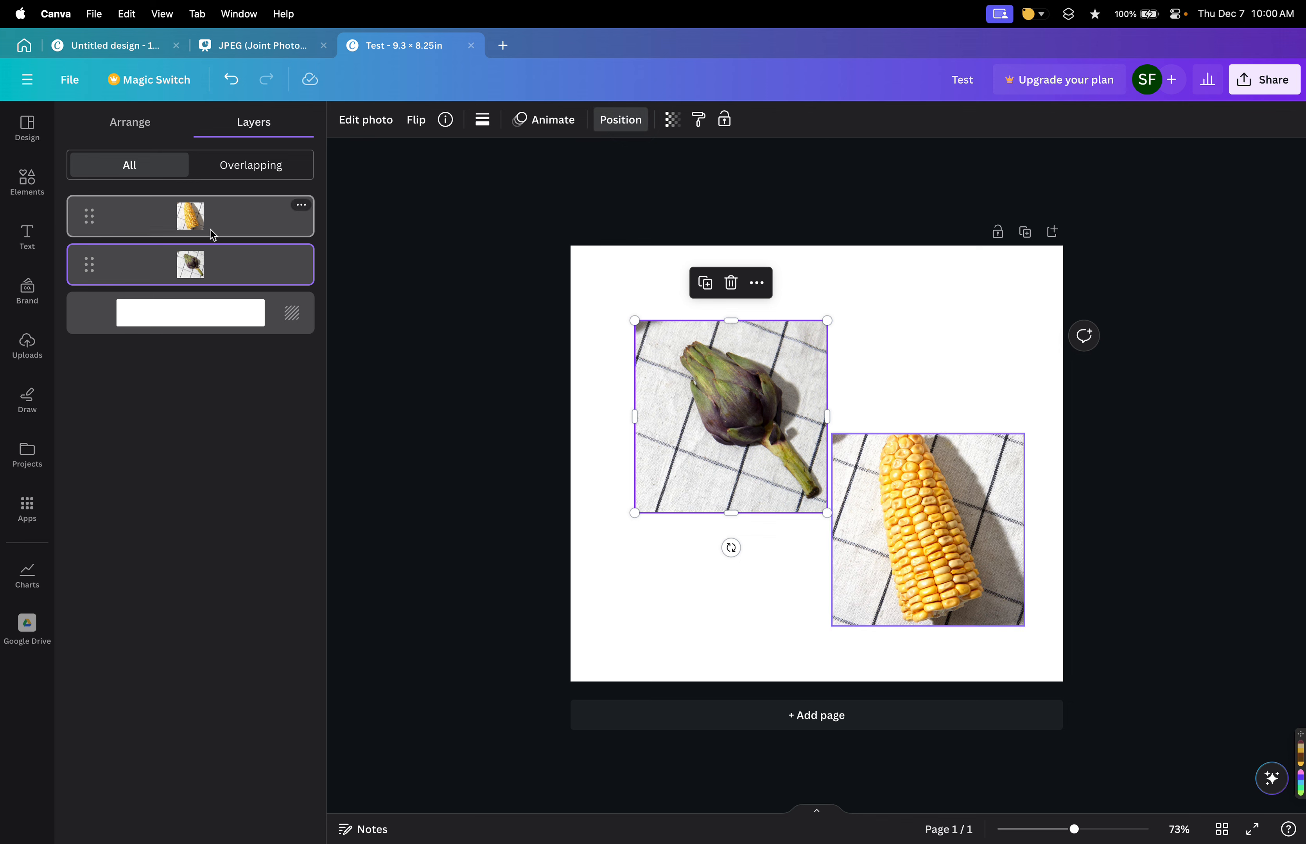
{"action": "left_click_drag", "start_coordinate": [906, 531], "coordinate": [804, 490]}
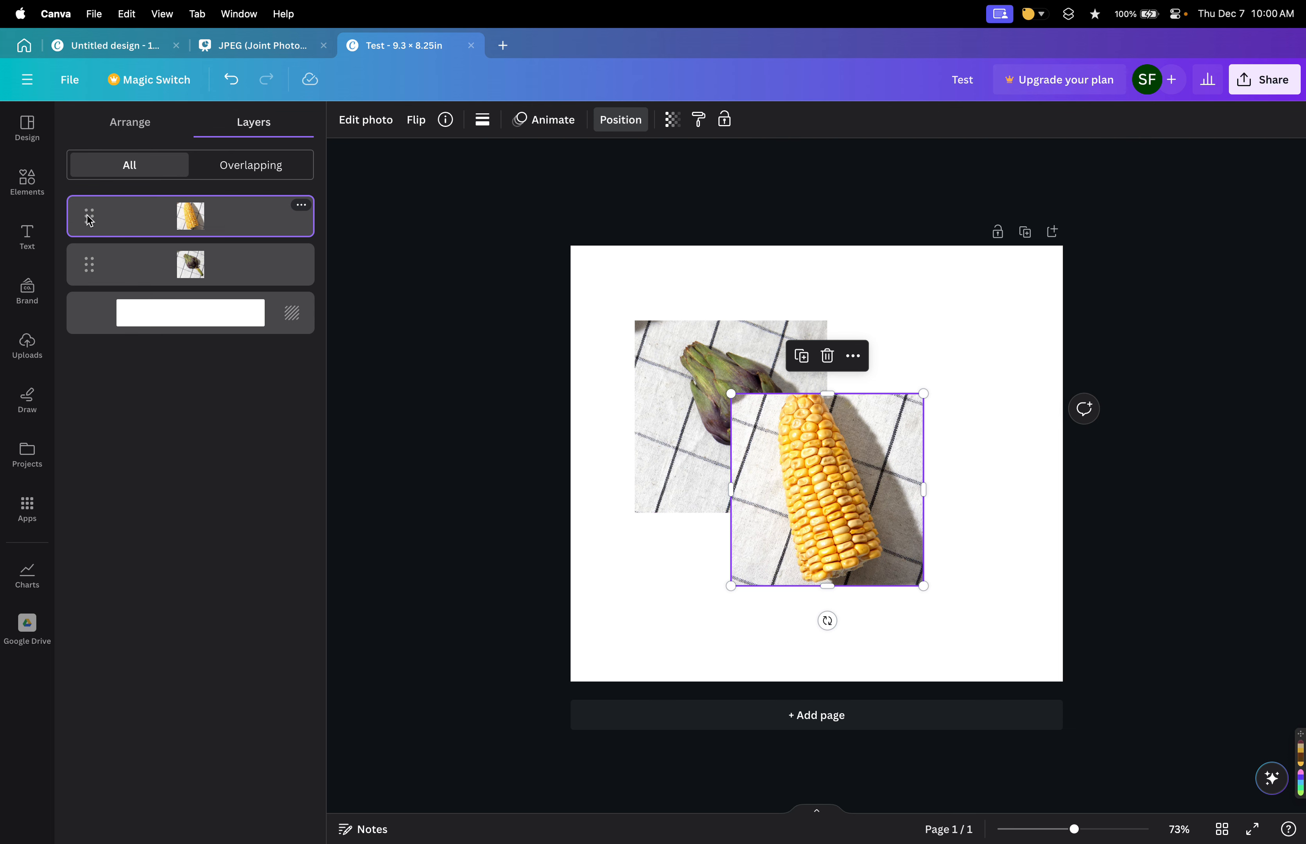
{"action": "left_click_drag", "start_coordinate": [90, 221], "coordinate": [86, 271]}
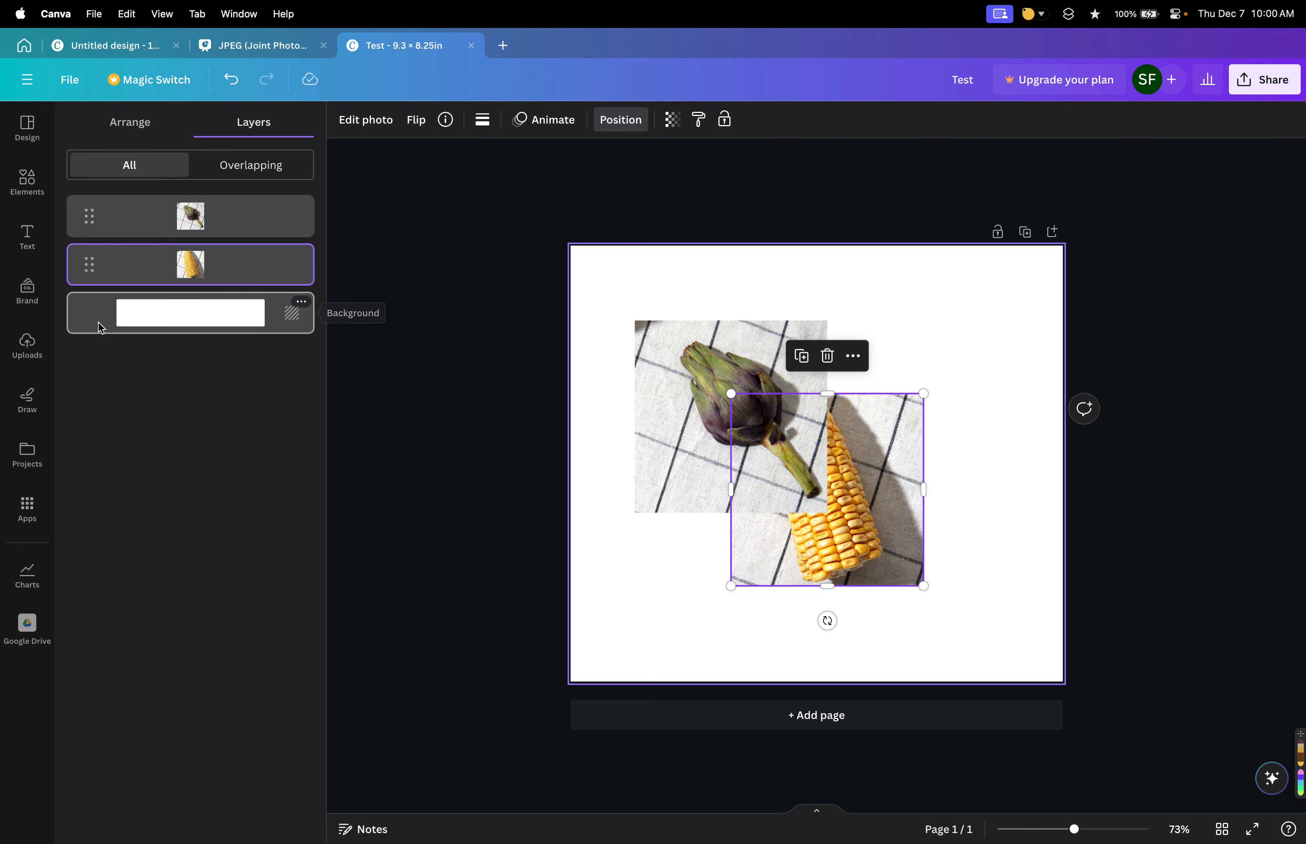
Select the page background and set its colour to lime green.
{"action": "left_click", "coordinate": [192, 312]}
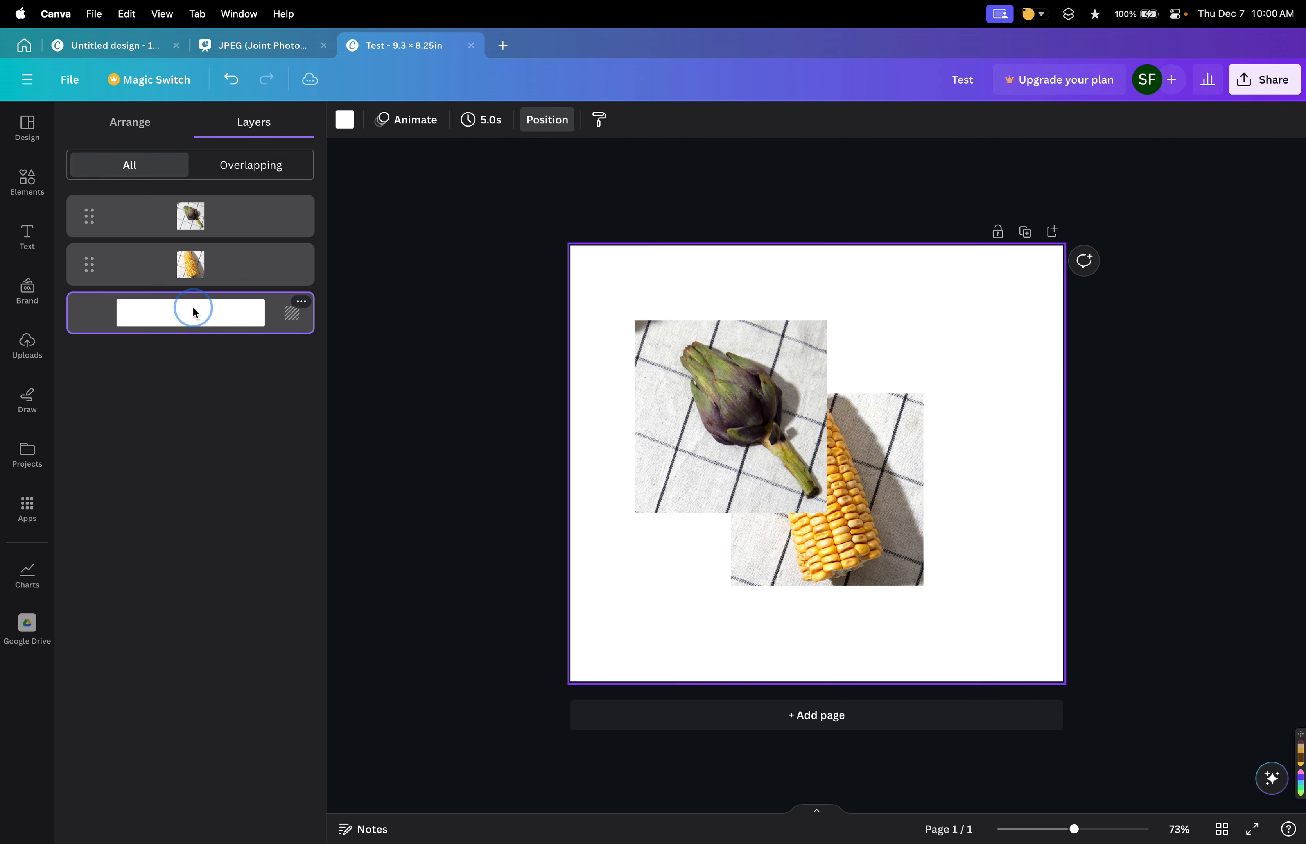
{"action": "left_click", "coordinate": [344, 119]}
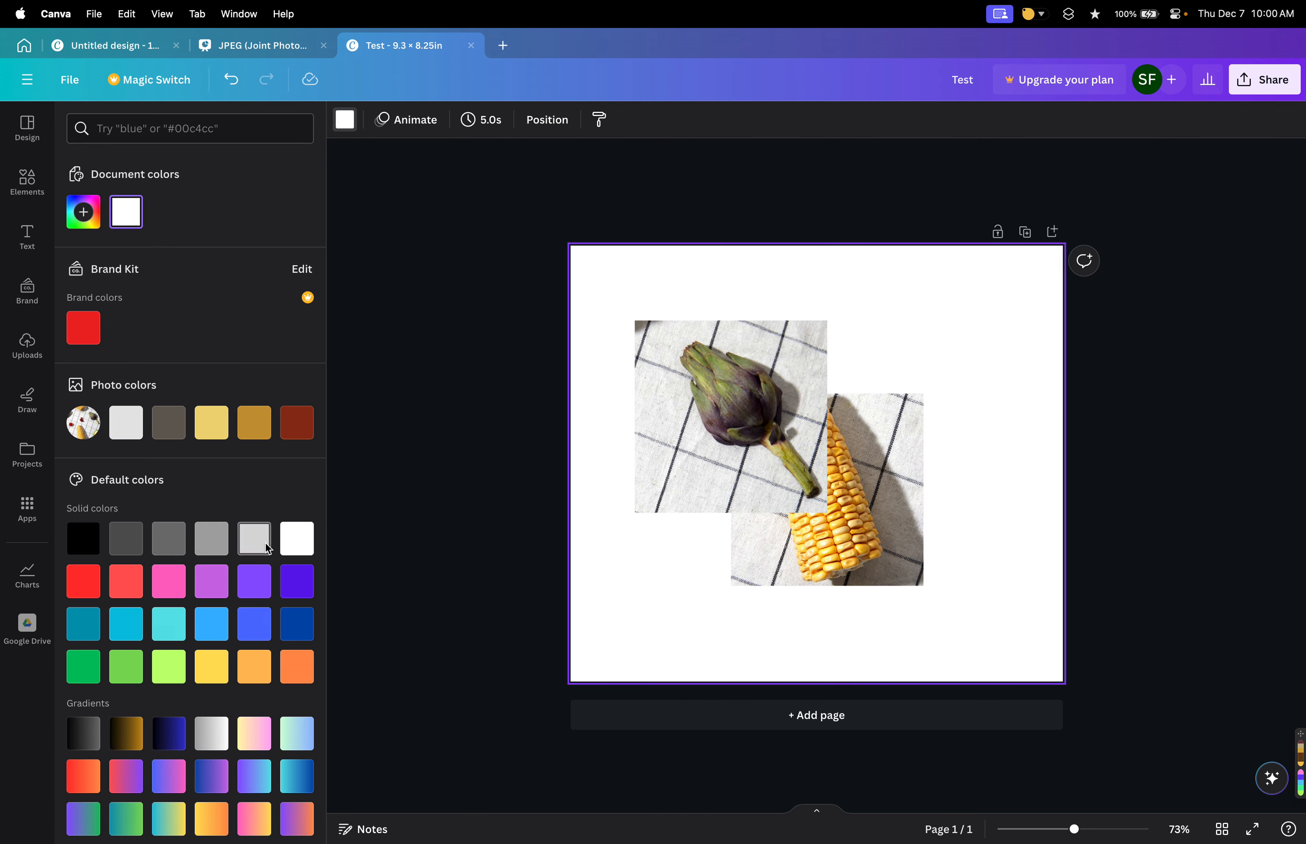
{"action": "left_click", "coordinate": [297, 583]}
{"action": "left_click", "coordinate": [166, 670]}
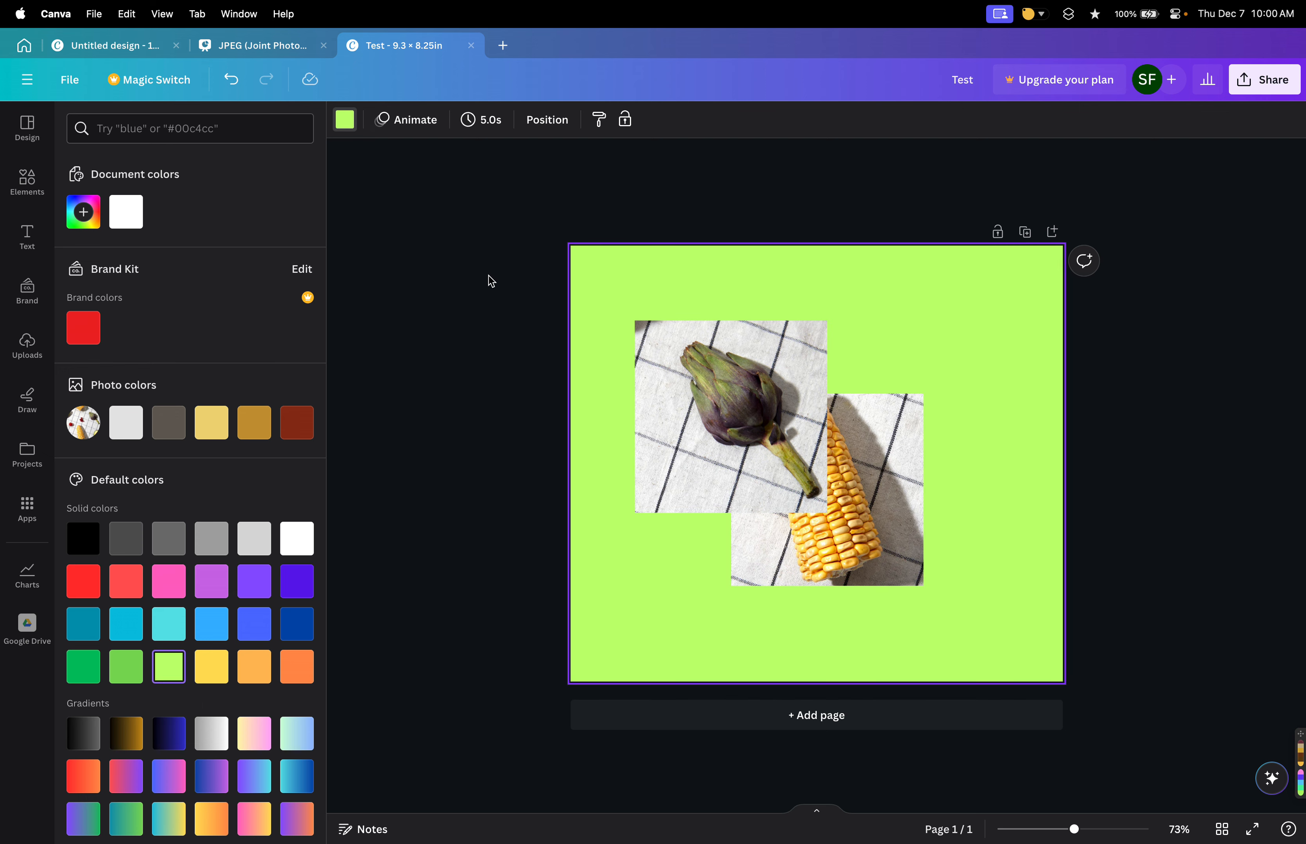
Try purple and blue backgrounds, then set the page background to the brand kit red.
{"action": "left_click", "coordinate": [550, 122]}
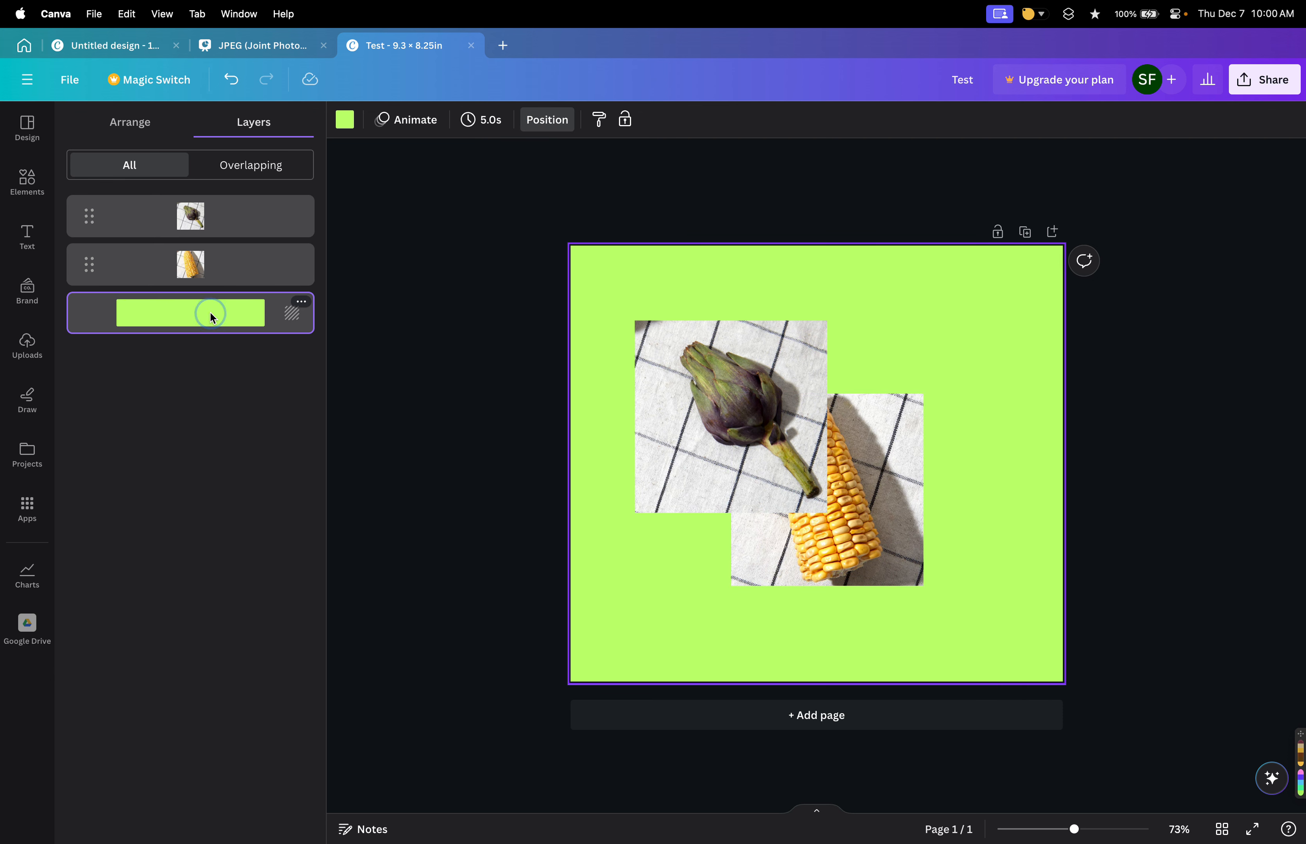
{"action": "left_click", "coordinate": [350, 123]}
{"action": "left_click", "coordinate": [293, 590]}
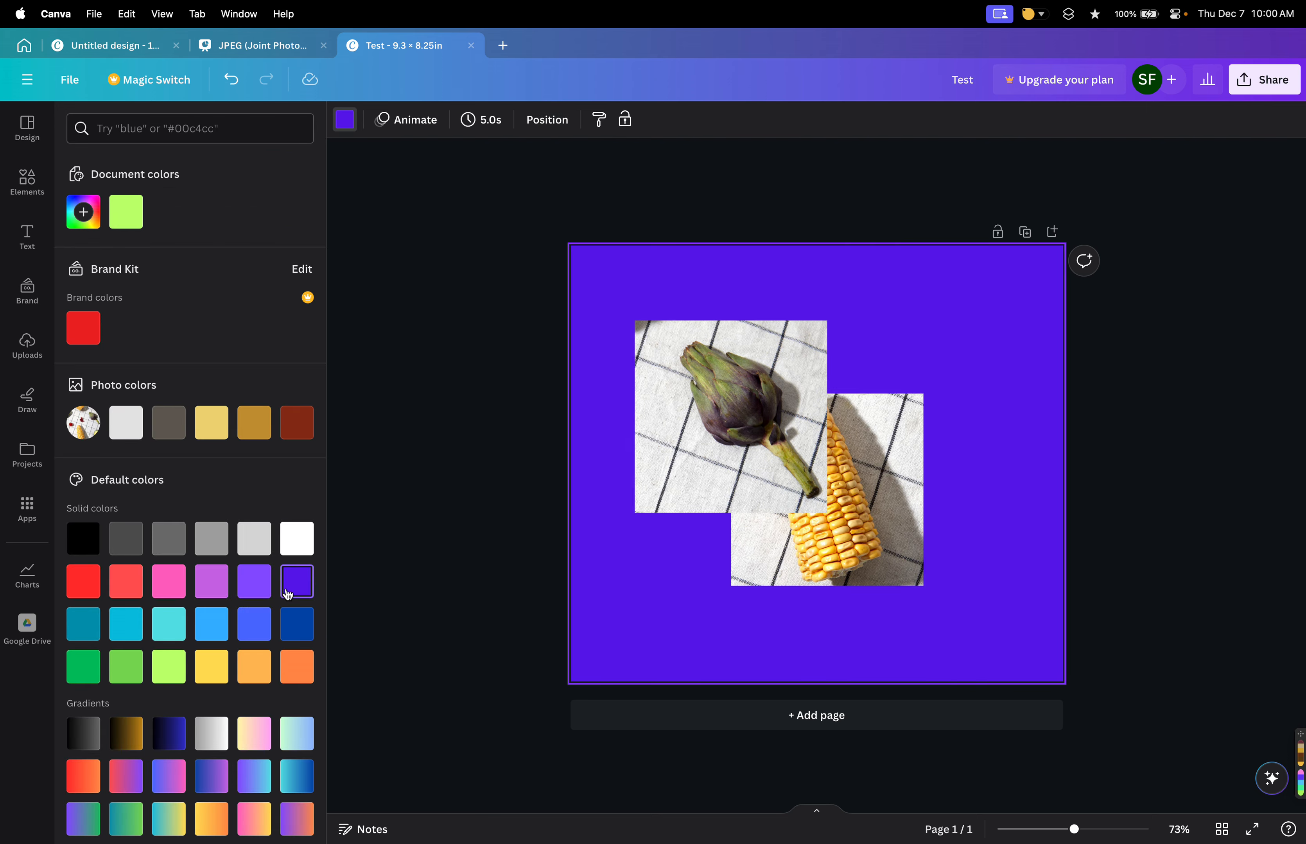
{"action": "left_click", "coordinate": [297, 538]}
{"action": "left_click", "coordinate": [212, 624]}
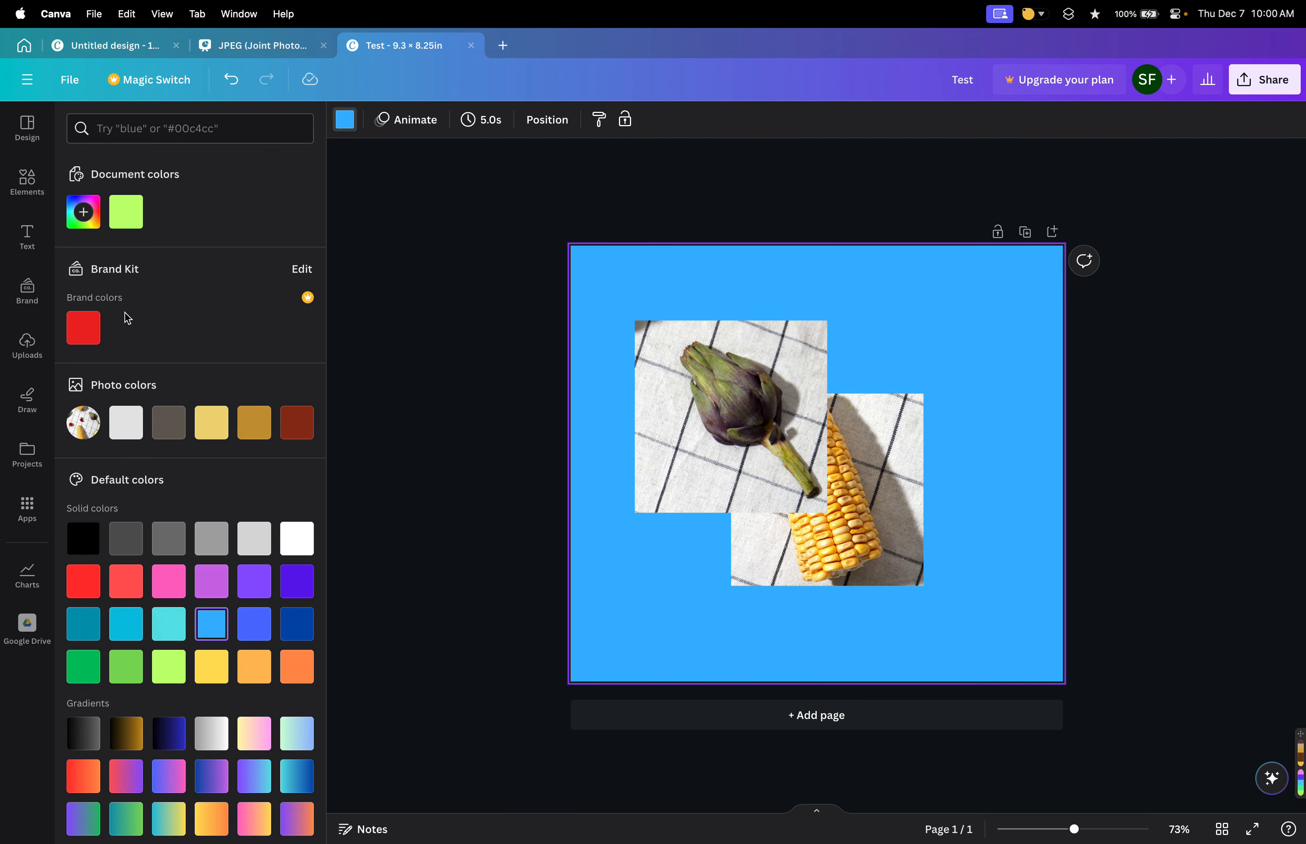
{"action": "scroll", "coordinate": [176, 529], "scroll_direction": "down", "scroll_amount": 2}
{"action": "scroll", "coordinate": [168, 581], "scroll_direction": "up", "scroll_amount": 2}
{"action": "left_click", "coordinate": [80, 335]}
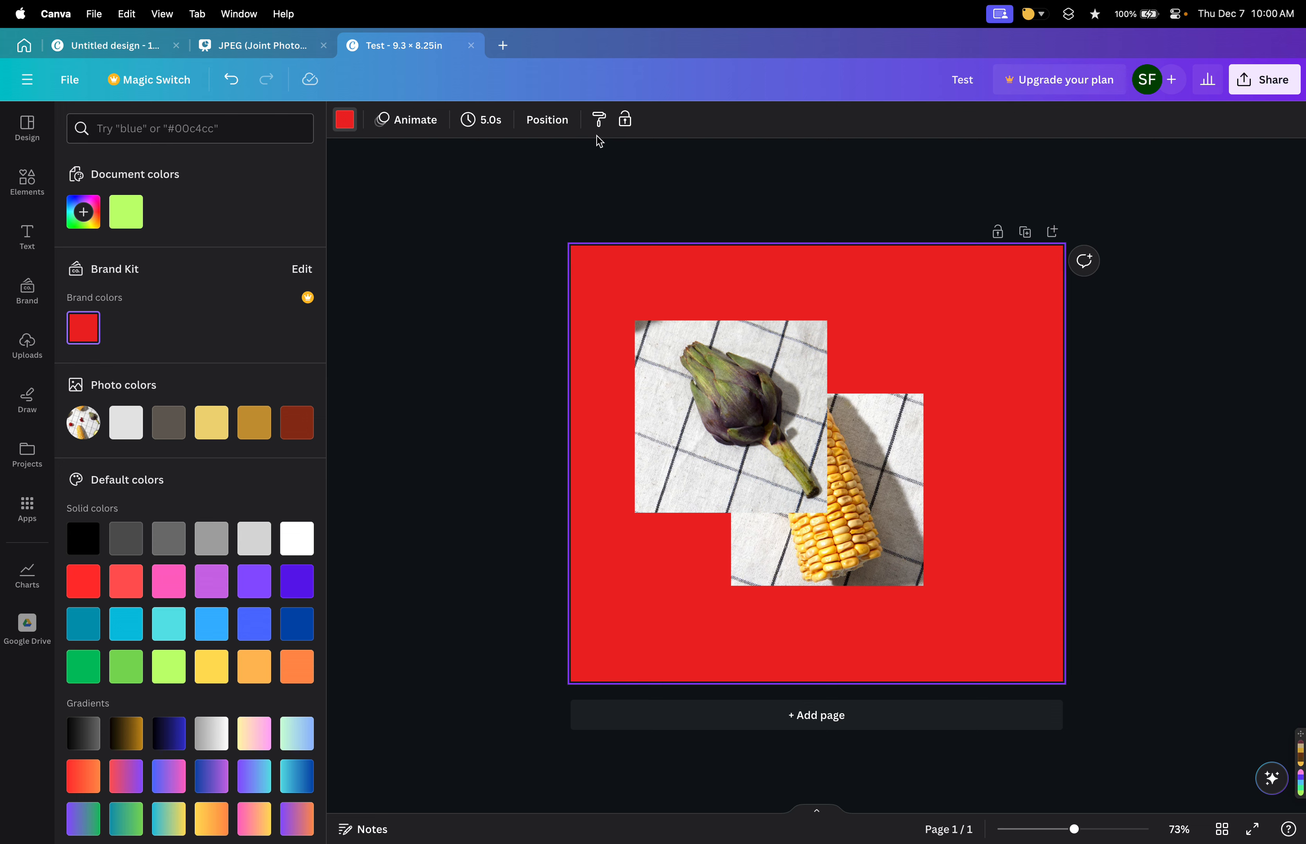
Open the background layer's options menu in the layers list.
{"action": "left_click", "coordinate": [547, 125]}
{"action": "left_click", "coordinate": [289, 312]}
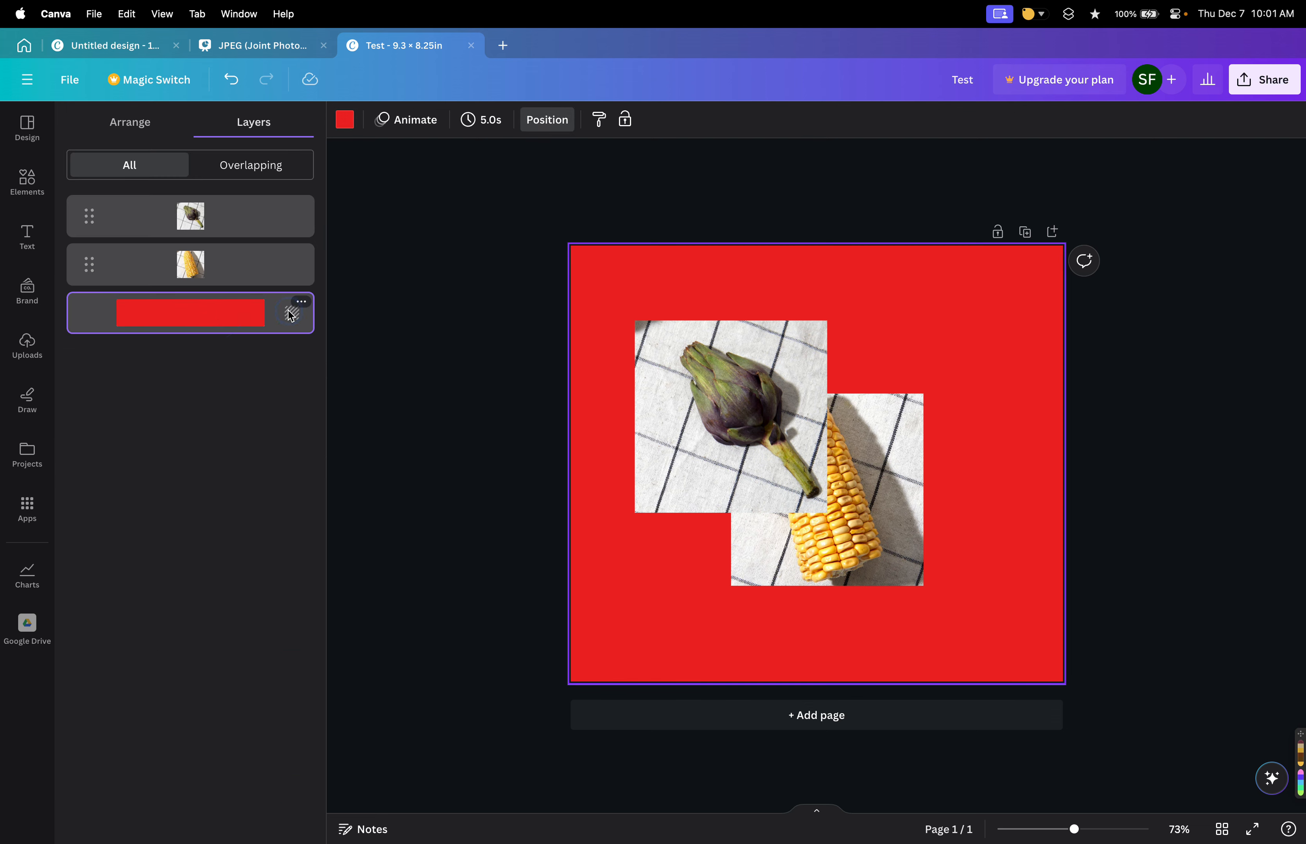
{"action": "left_click", "coordinate": [301, 302]}
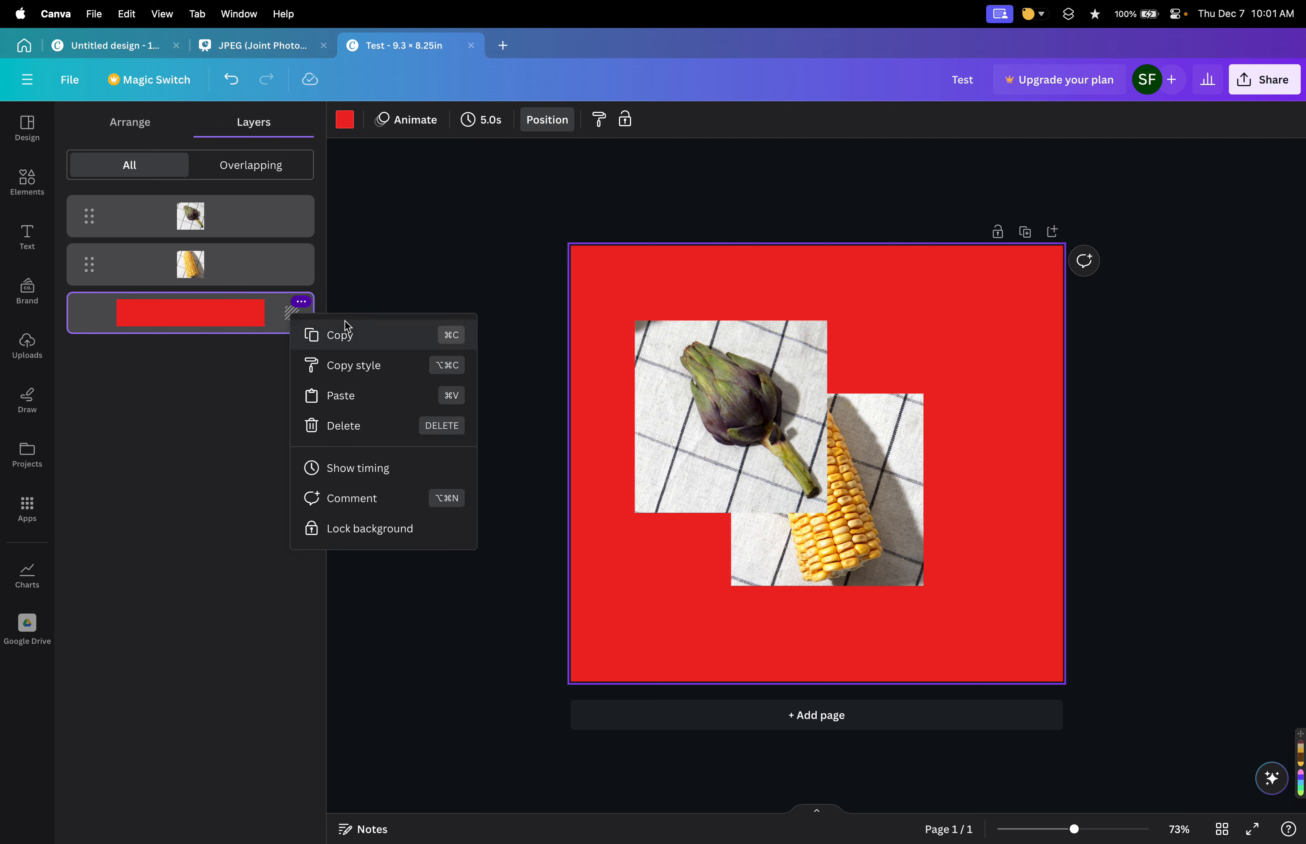
{"action": "left_click", "coordinate": [201, 357]}
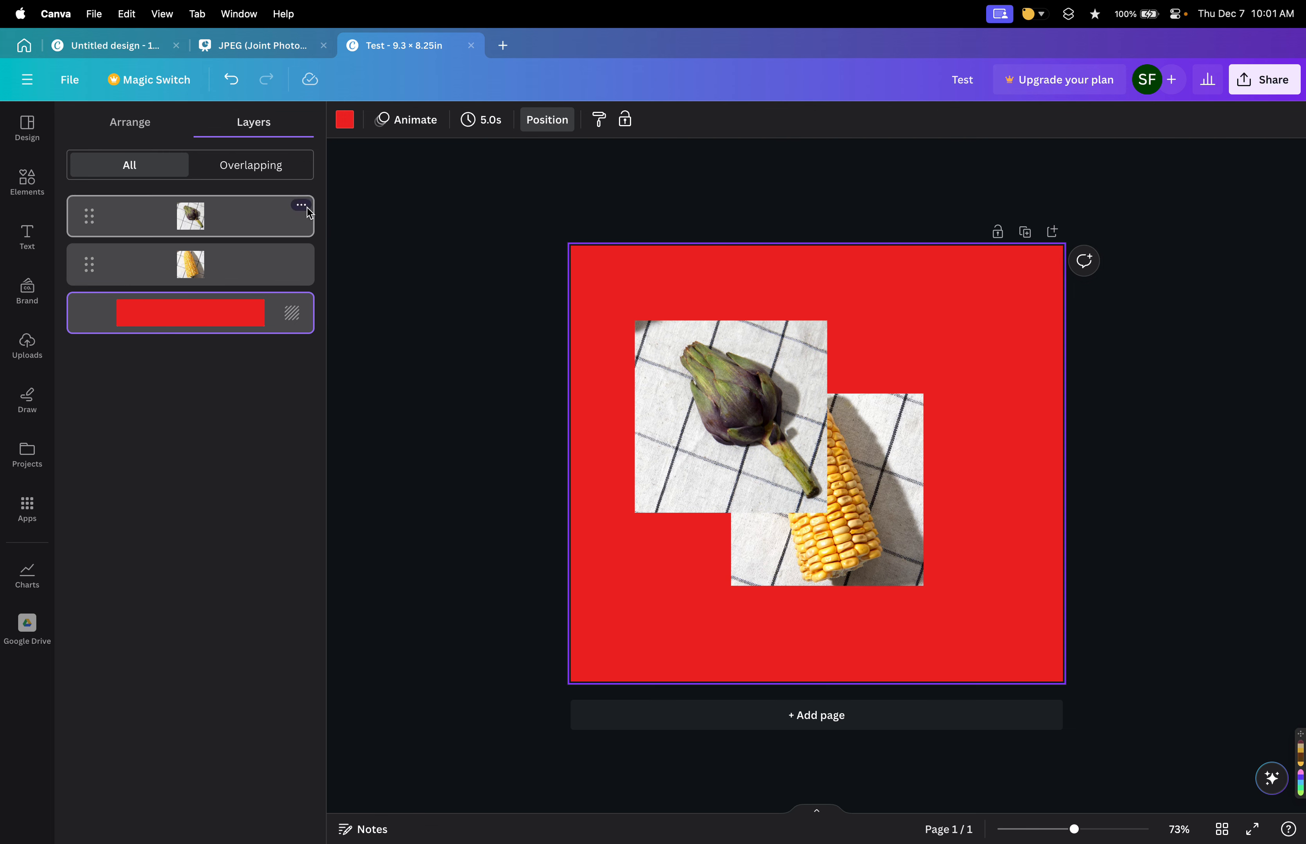
Align the corn photo to the right edge of the page and reopen its layer options menu.
{"action": "mouse_move", "coordinate": [304, 203]}
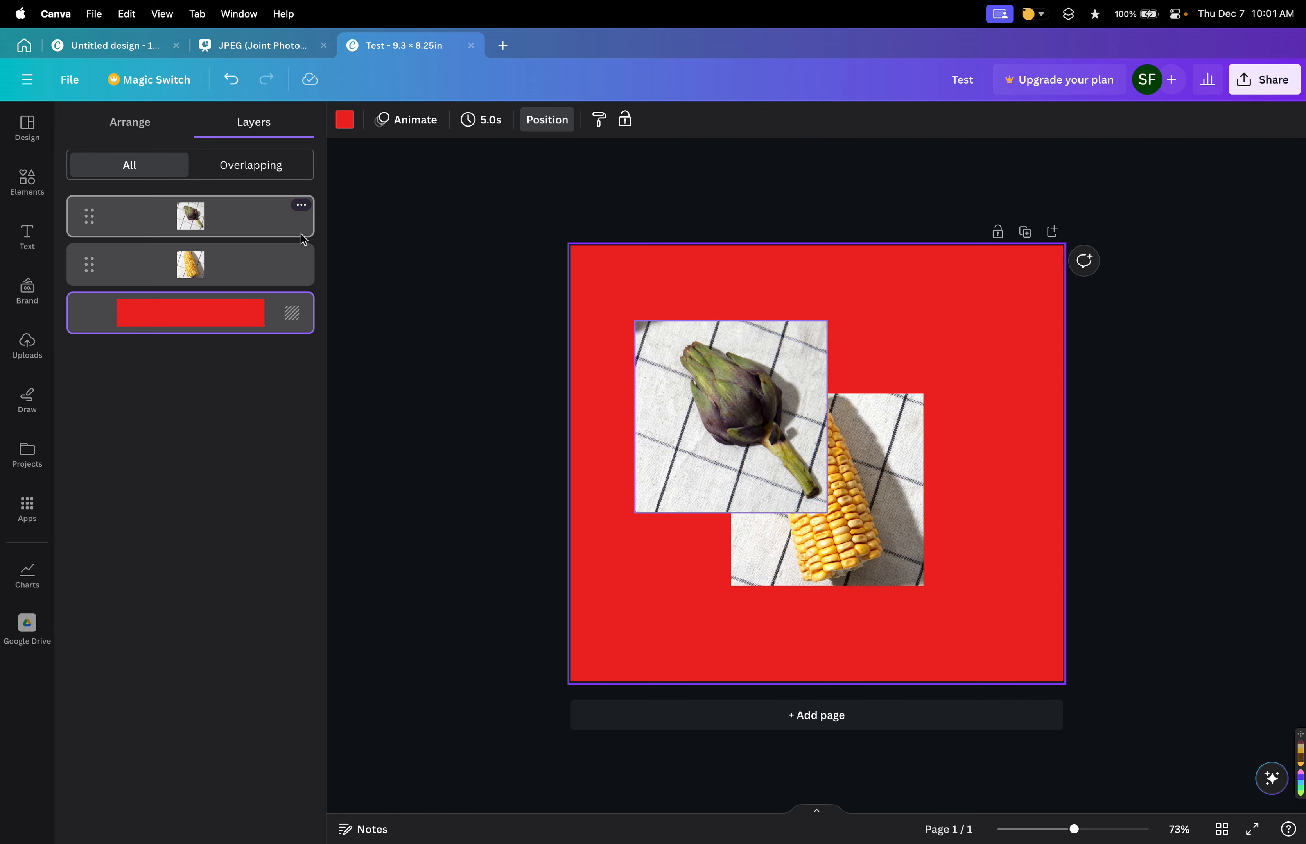
{"action": "left_click", "coordinate": [301, 255]}
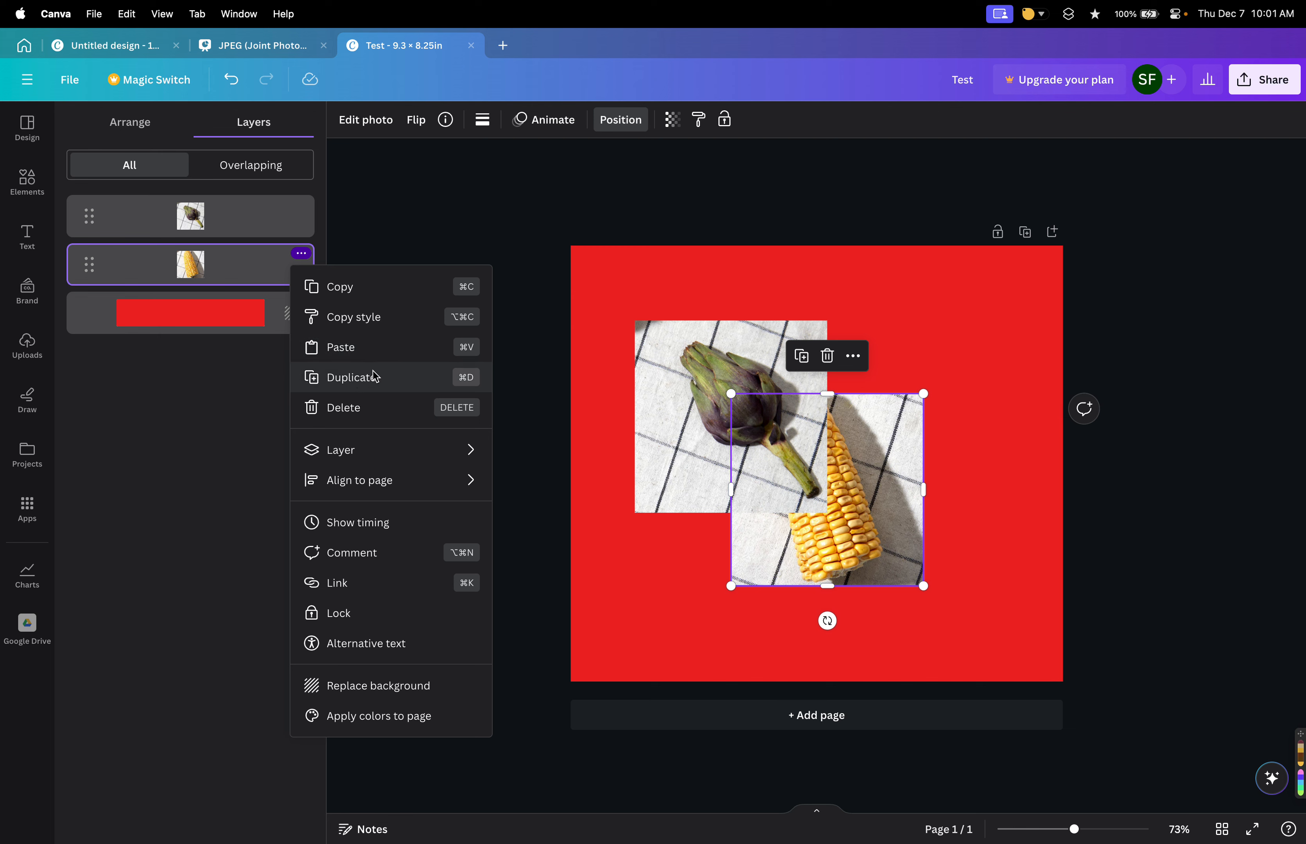
{"action": "mouse_move", "coordinate": [386, 459]}
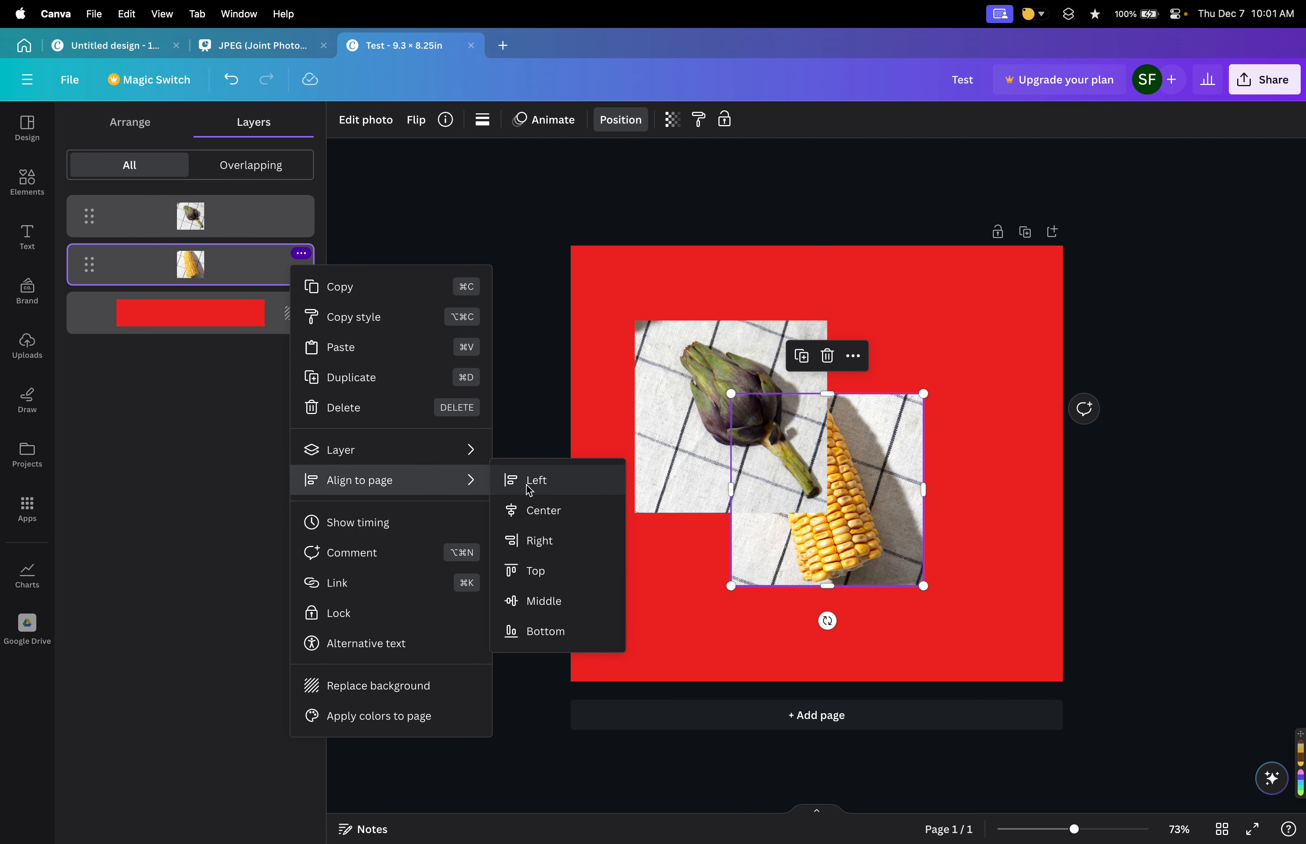
{"action": "left_click", "coordinate": [548, 543]}
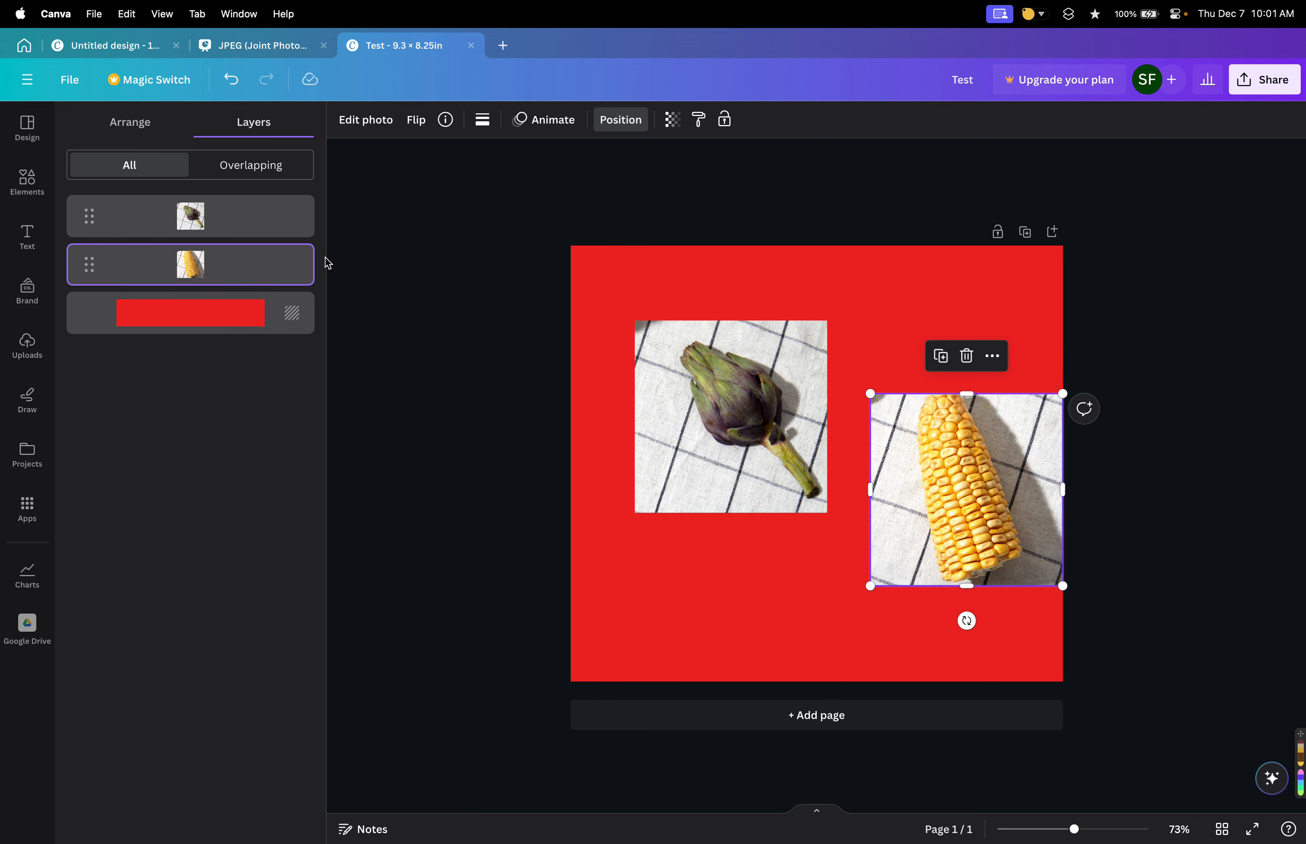
{"action": "left_click", "coordinate": [301, 253]}
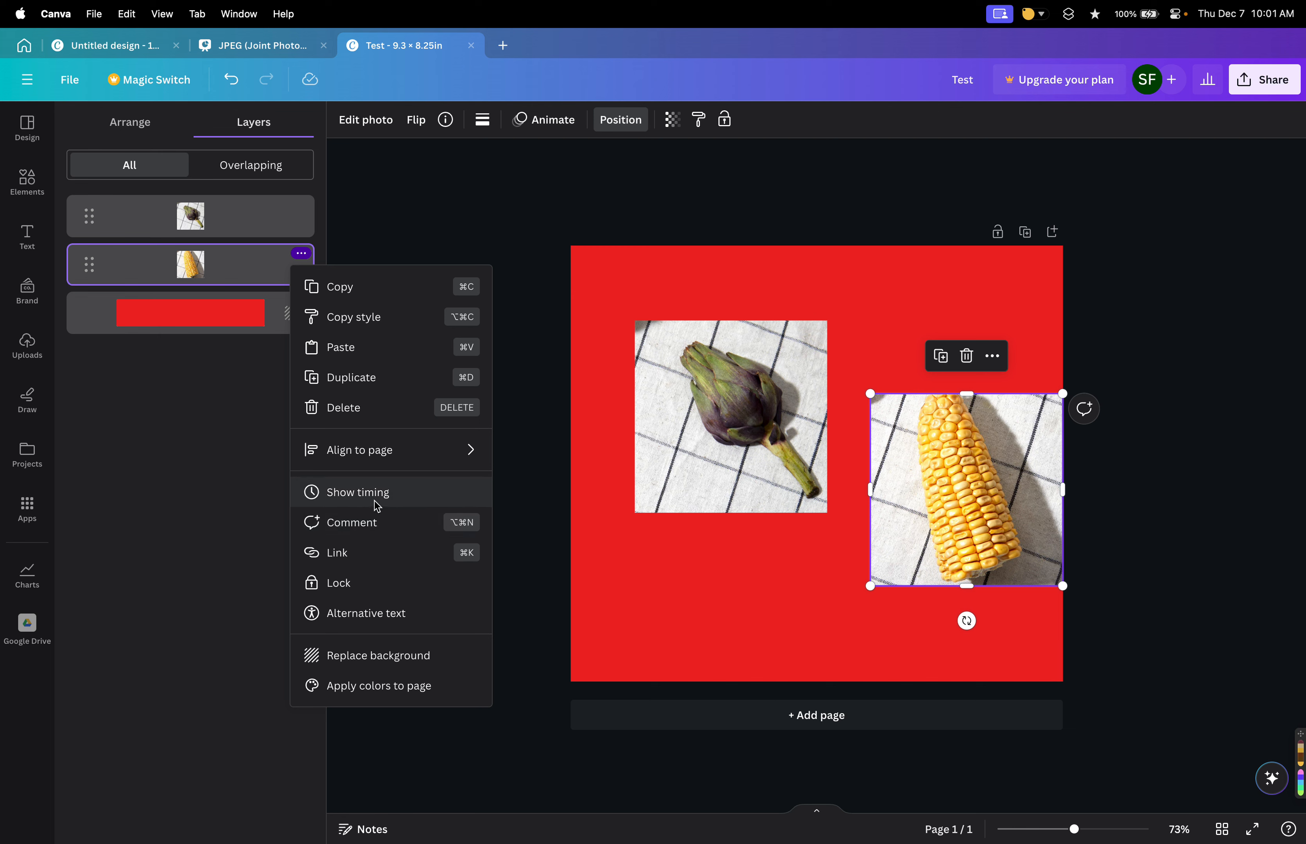
Lock the corn photo's layer and try to drag the photo on the page.
{"action": "left_click", "coordinate": [392, 584]}
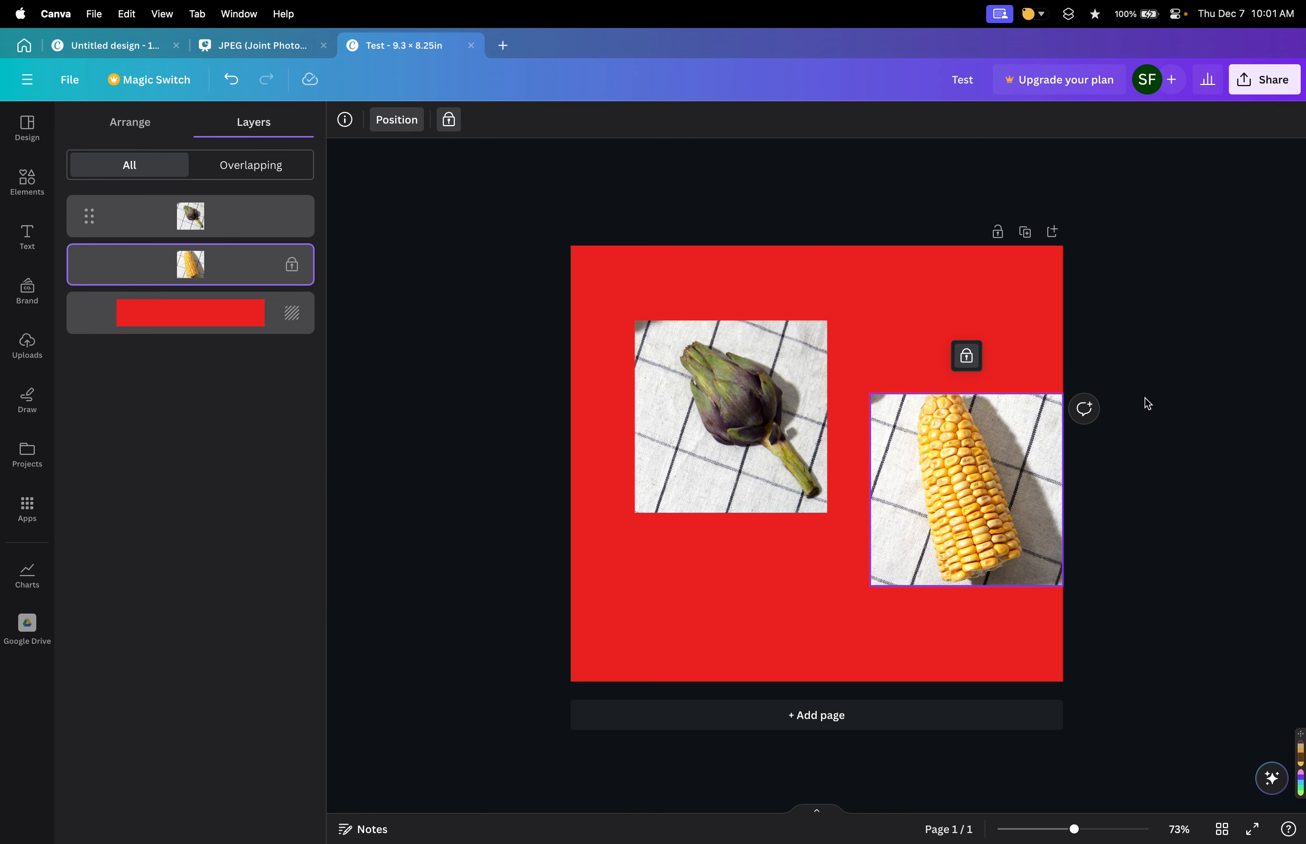
{"action": "left_click_drag", "start_coordinate": [981, 486], "coordinate": [947, 464]}
{"action": "left_click", "coordinate": [947, 466]}
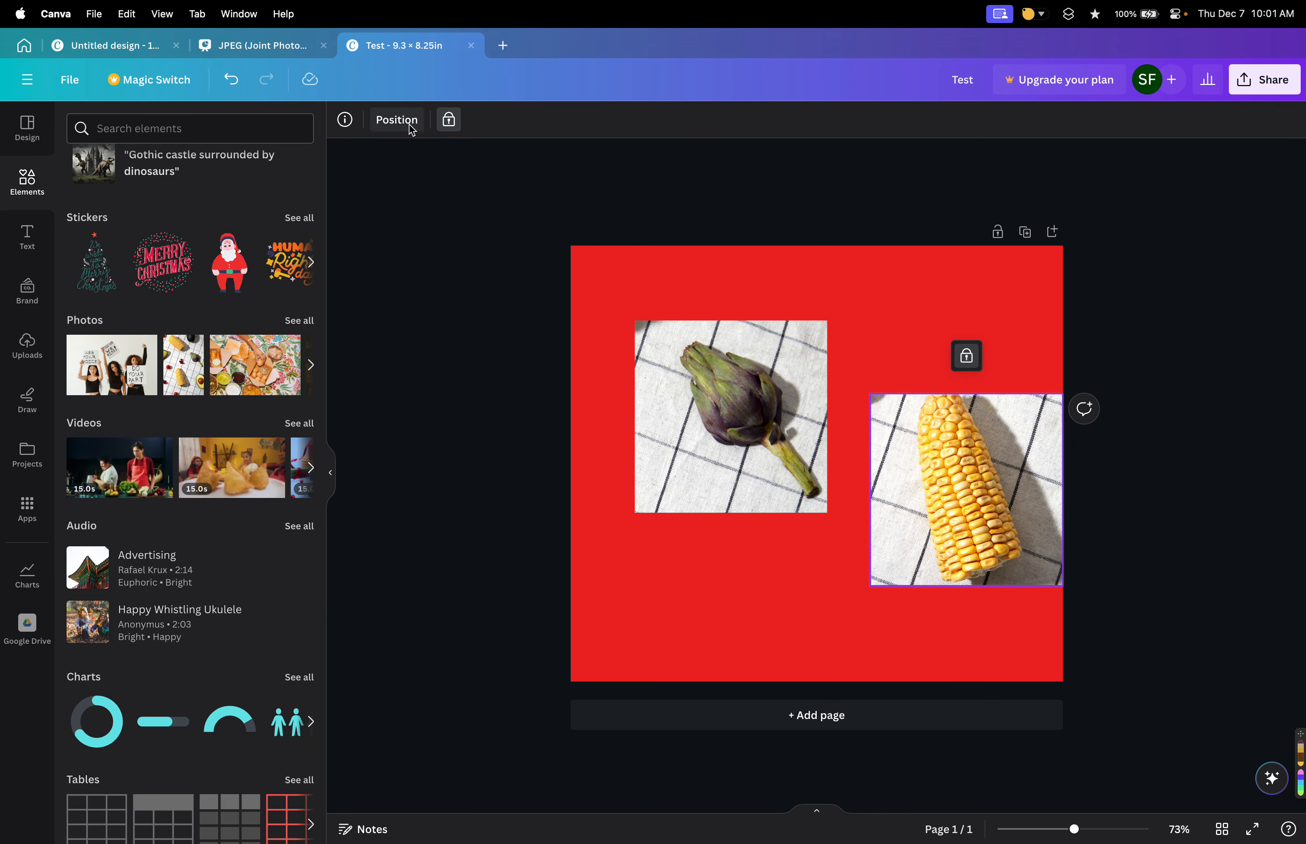
Unlock the corn photo, relocking and unlocking it again to leave it editable.
{"action": "left_click", "coordinate": [966, 356]}
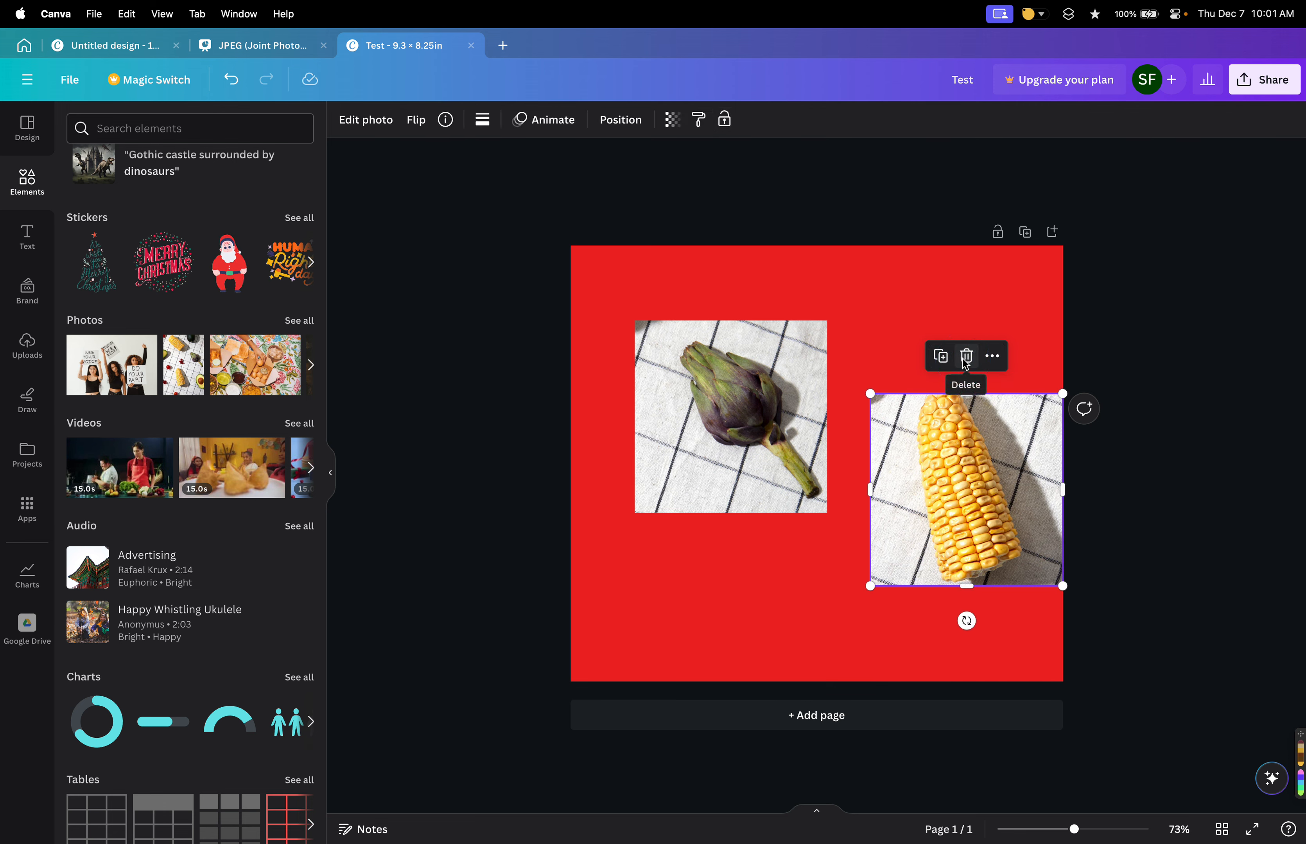
{"action": "key", "text": "super+z"}
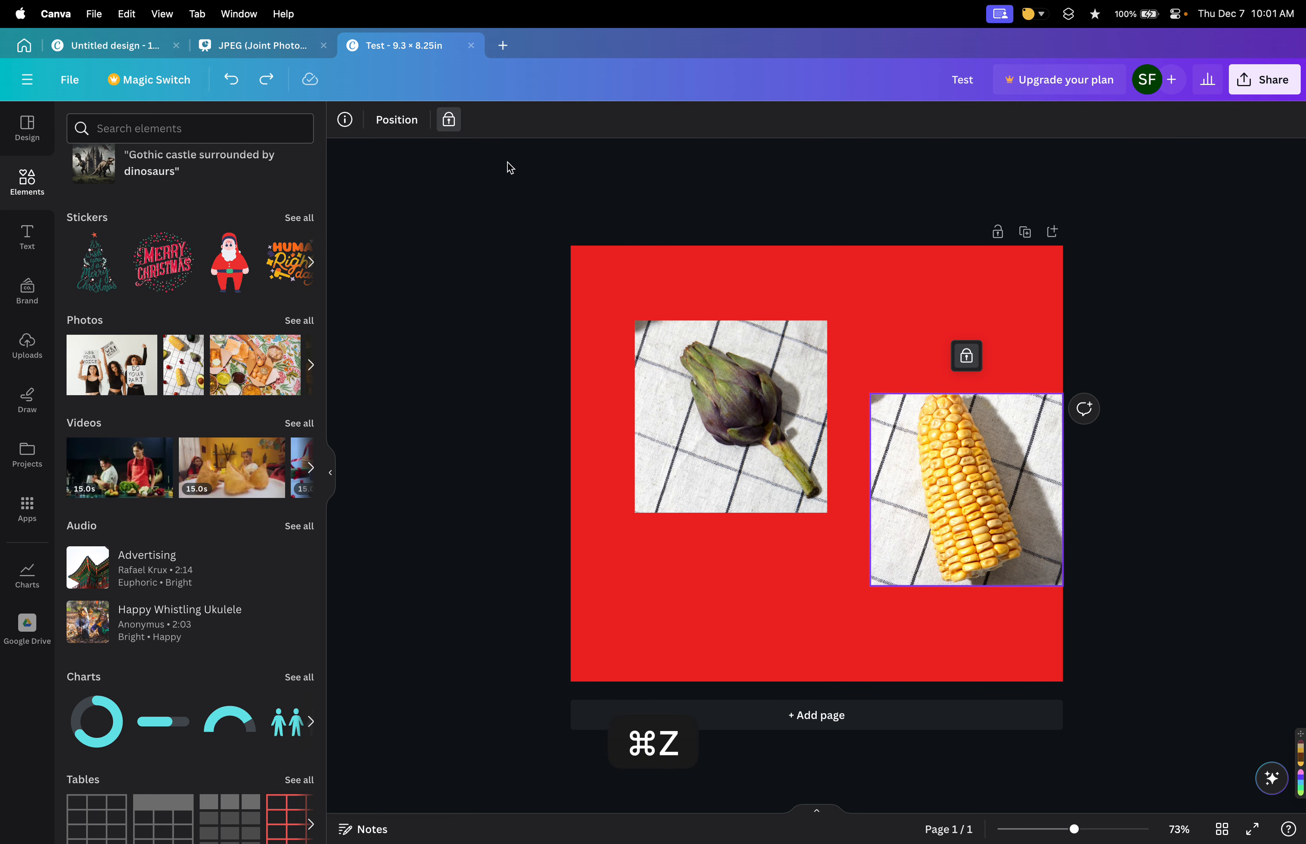
{"action": "left_click", "coordinate": [450, 120]}
{"action": "key", "text": "super+z"}
{"action": "left_click", "coordinate": [397, 120]}
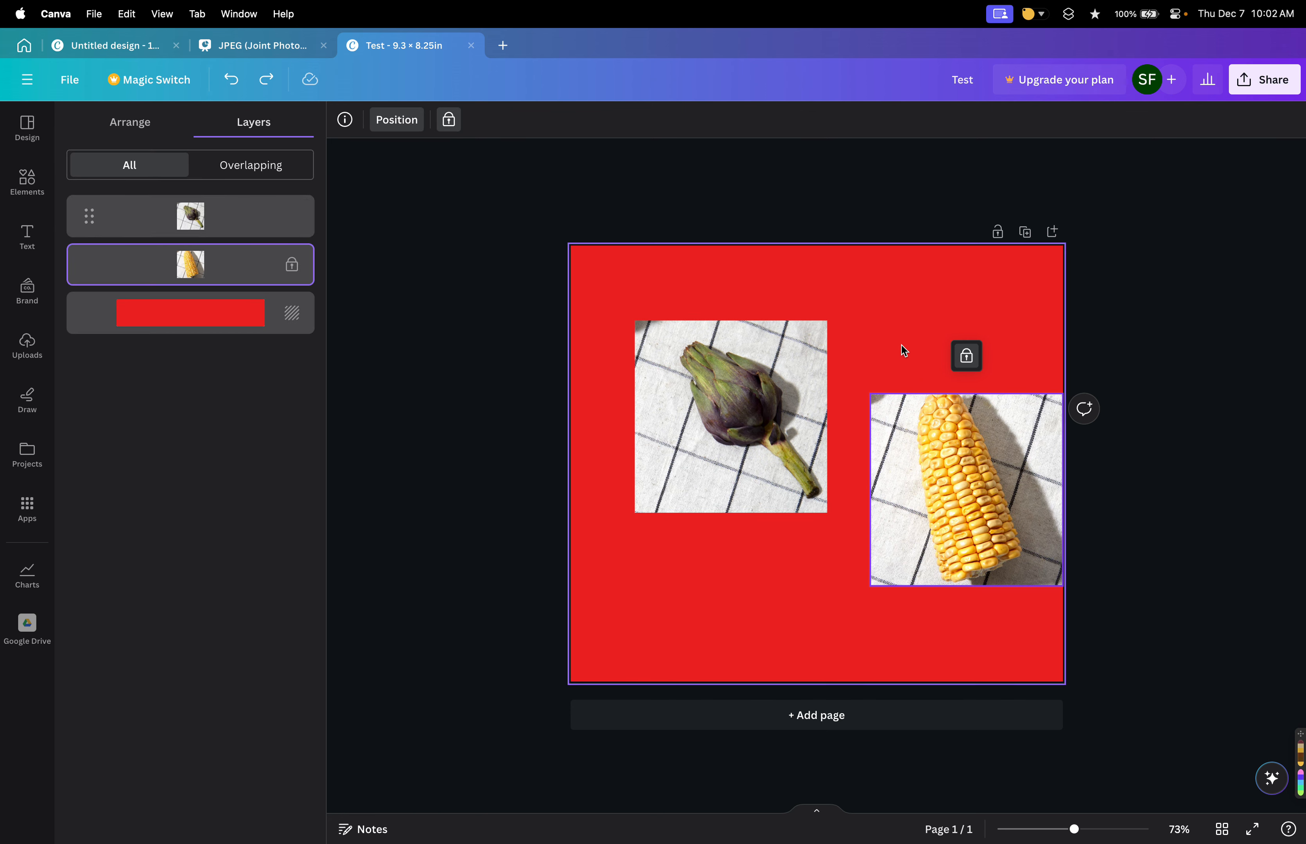
{"action": "left_click", "coordinate": [967, 356]}
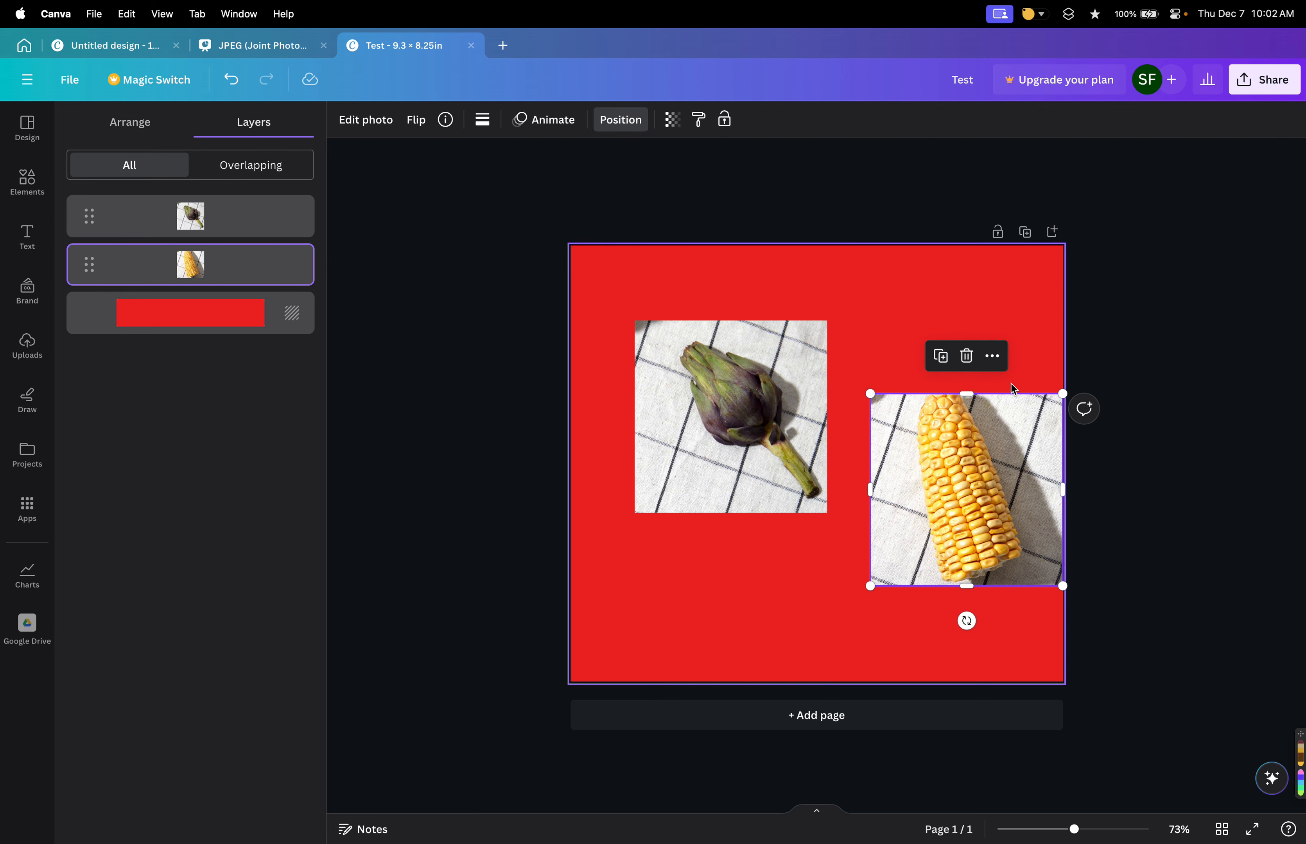
{"action": "left_click", "coordinate": [724, 119]}
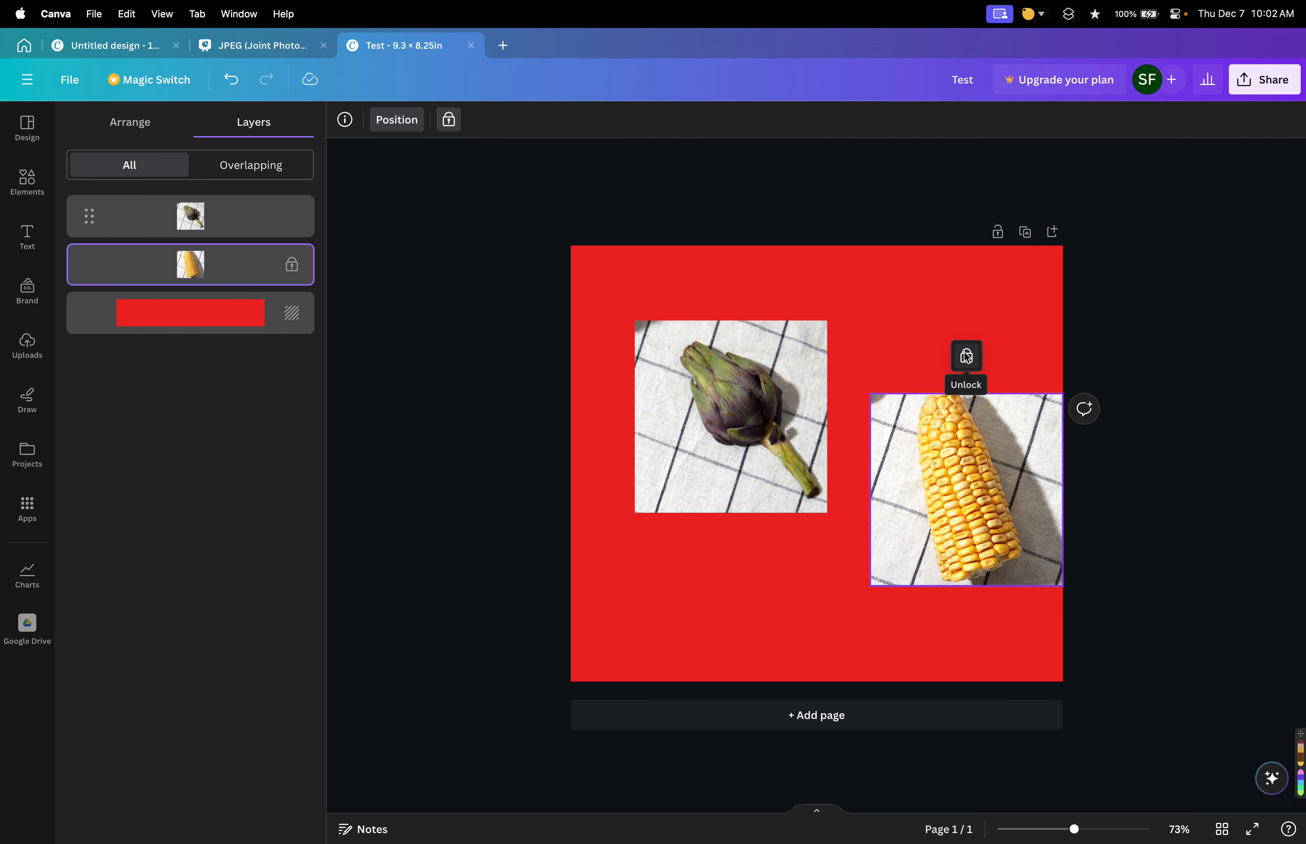
{"action": "left_click", "coordinate": [966, 359]}
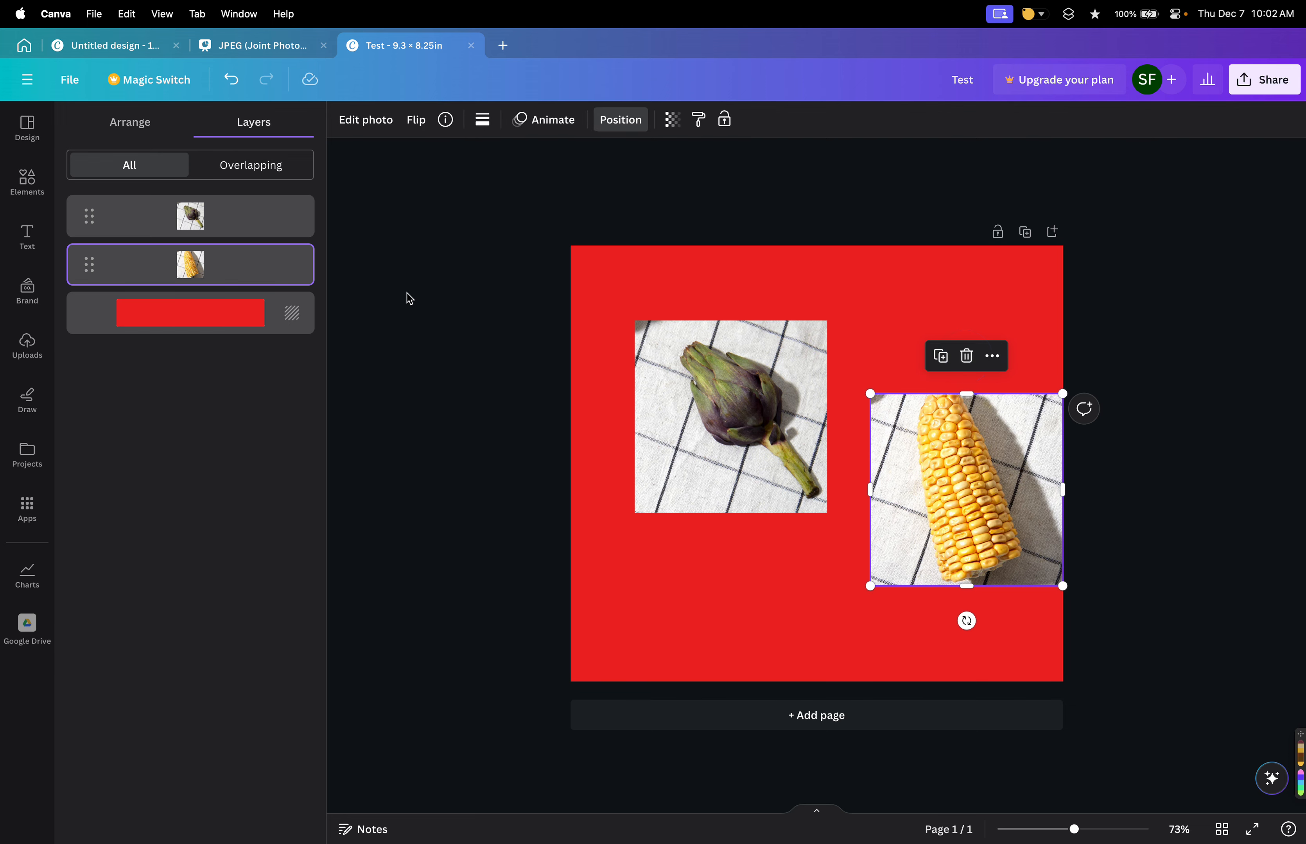
Apply the corn photo's colours to the page and undo the change.
{"action": "left_click", "coordinate": [301, 255]}
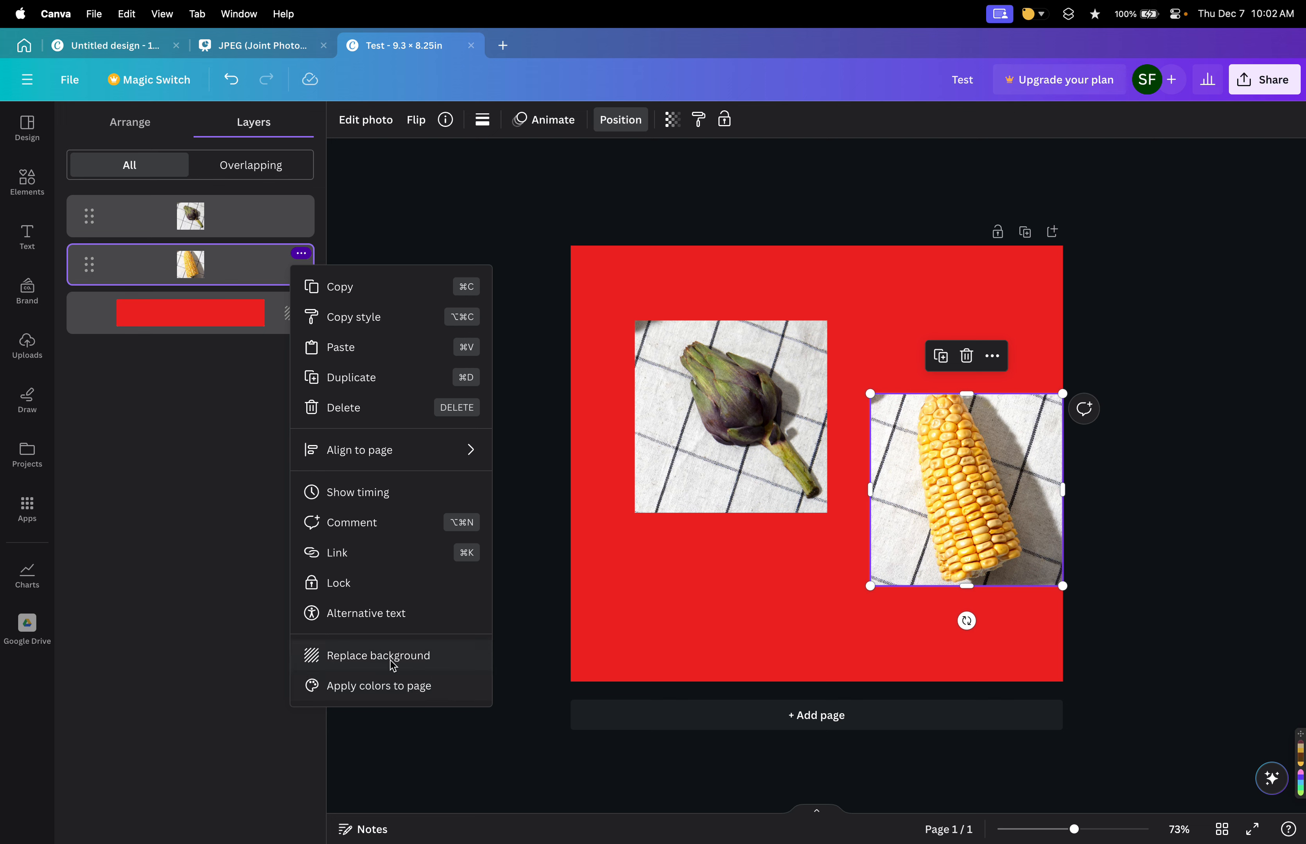
{"action": "left_click", "coordinate": [392, 694]}
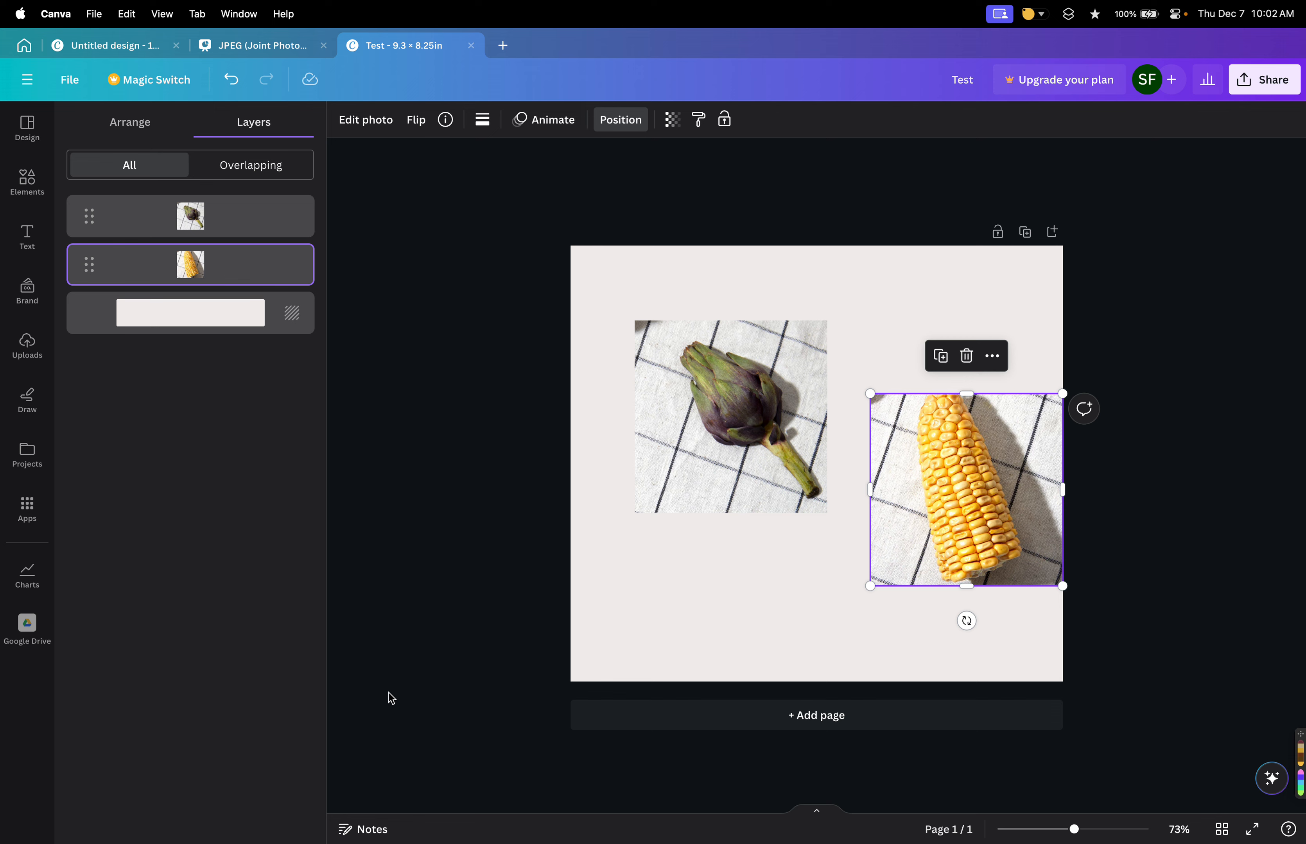
{"action": "key", "text": "super+z"}
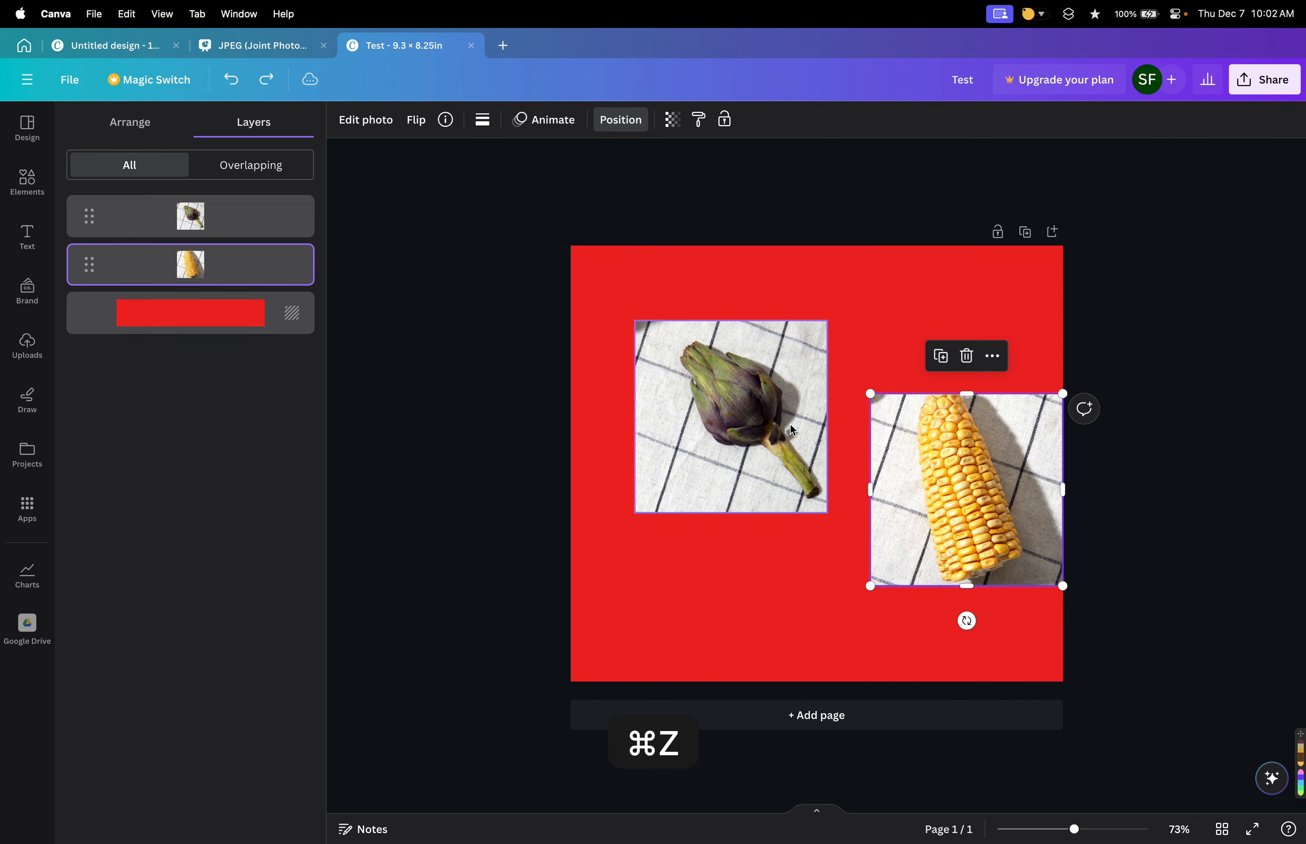
Open and close the background layer's options menu.
{"action": "left_click", "coordinate": [790, 425]}
{"action": "left_click", "coordinate": [925, 460]}
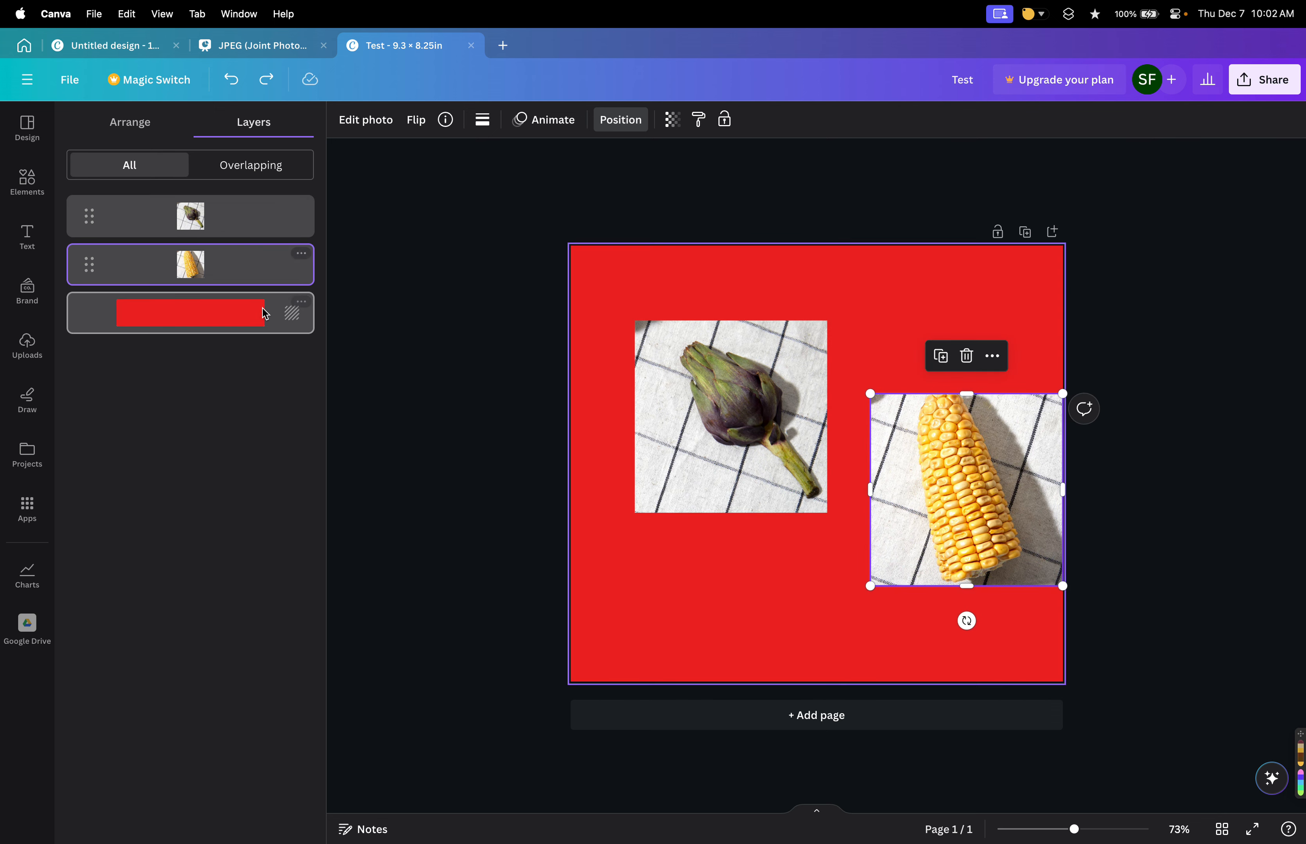
{"action": "left_click", "coordinate": [301, 301]}
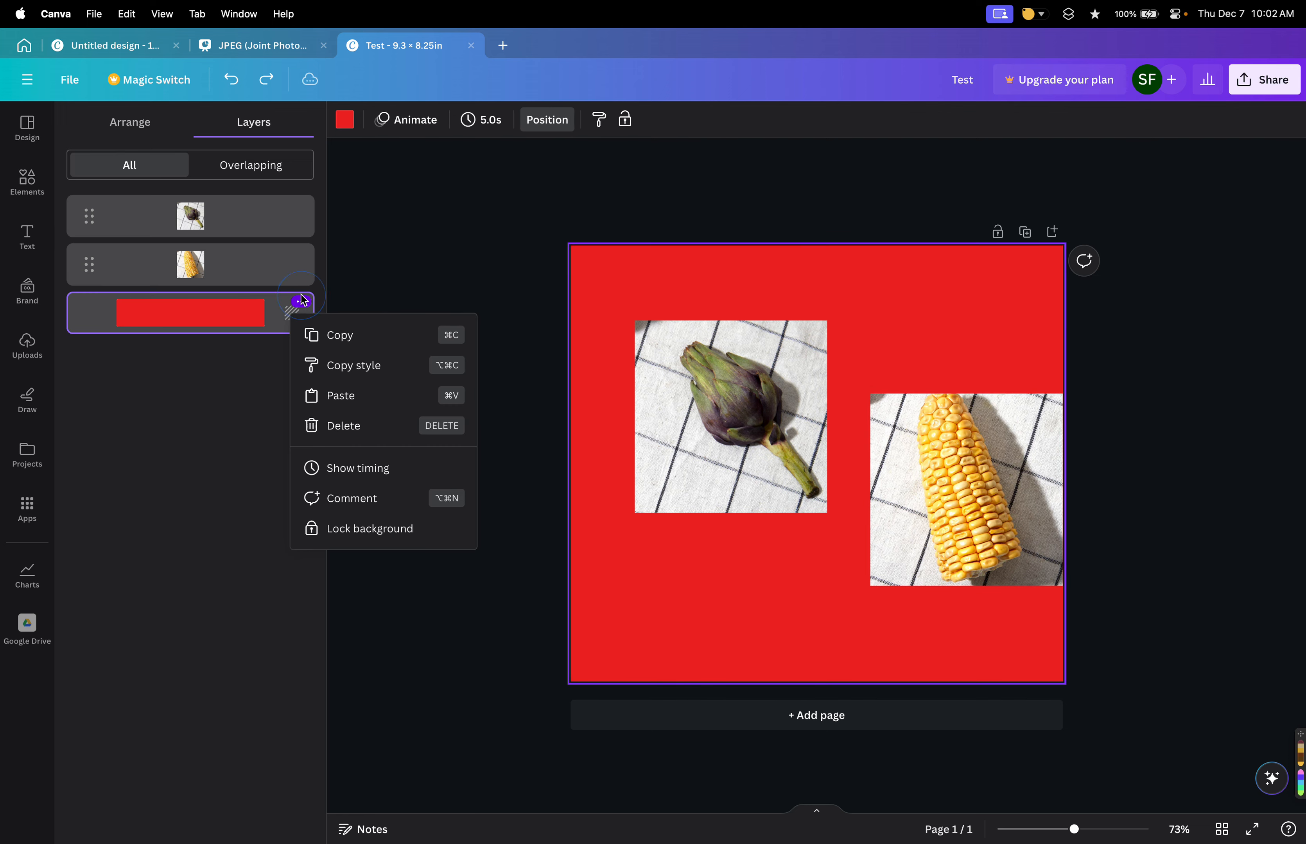
{"action": "left_click", "coordinate": [401, 281]}
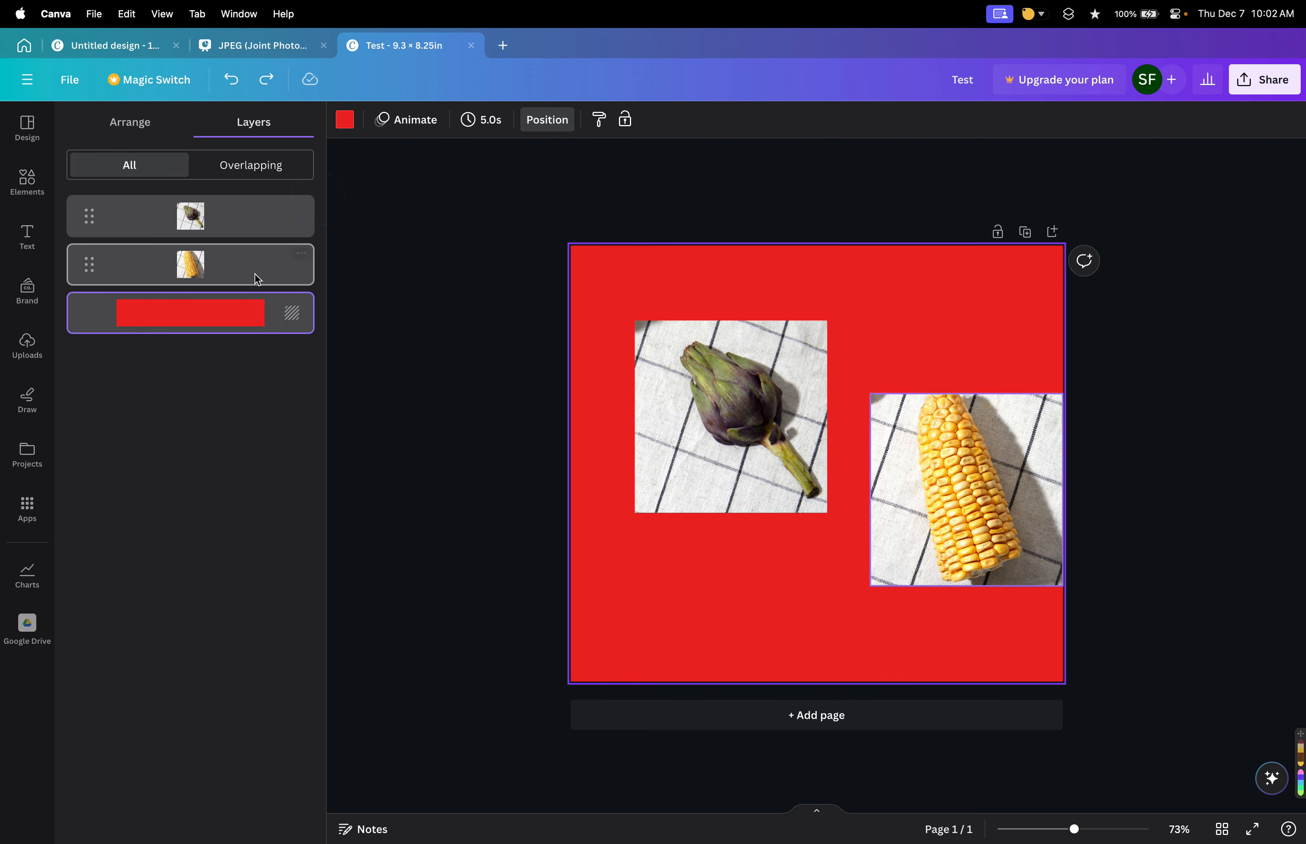
Try enlarging the artichoke photo inside its crop frame and undo the attempt.
{"action": "left_click", "coordinate": [759, 356]}
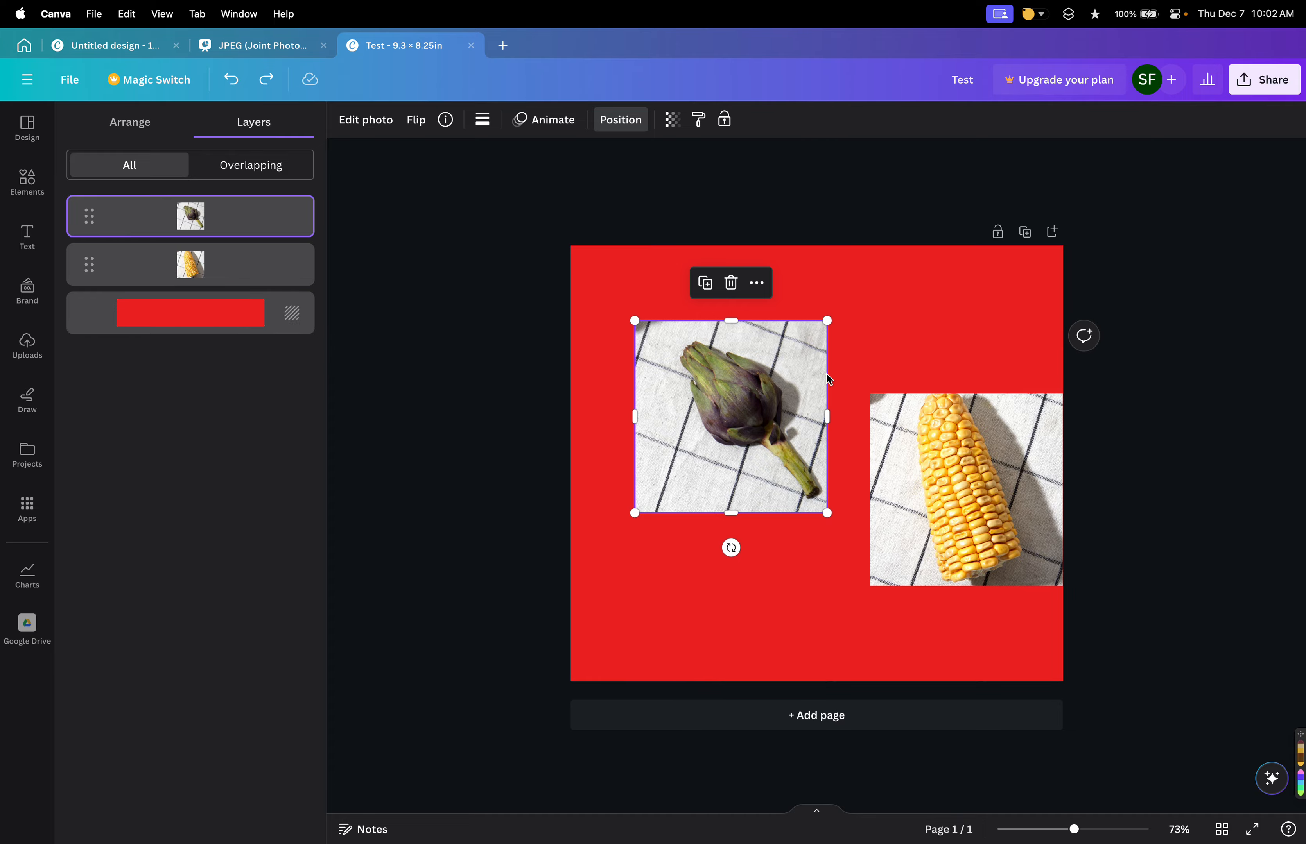
{"action": "double_click", "coordinate": [765, 390]}
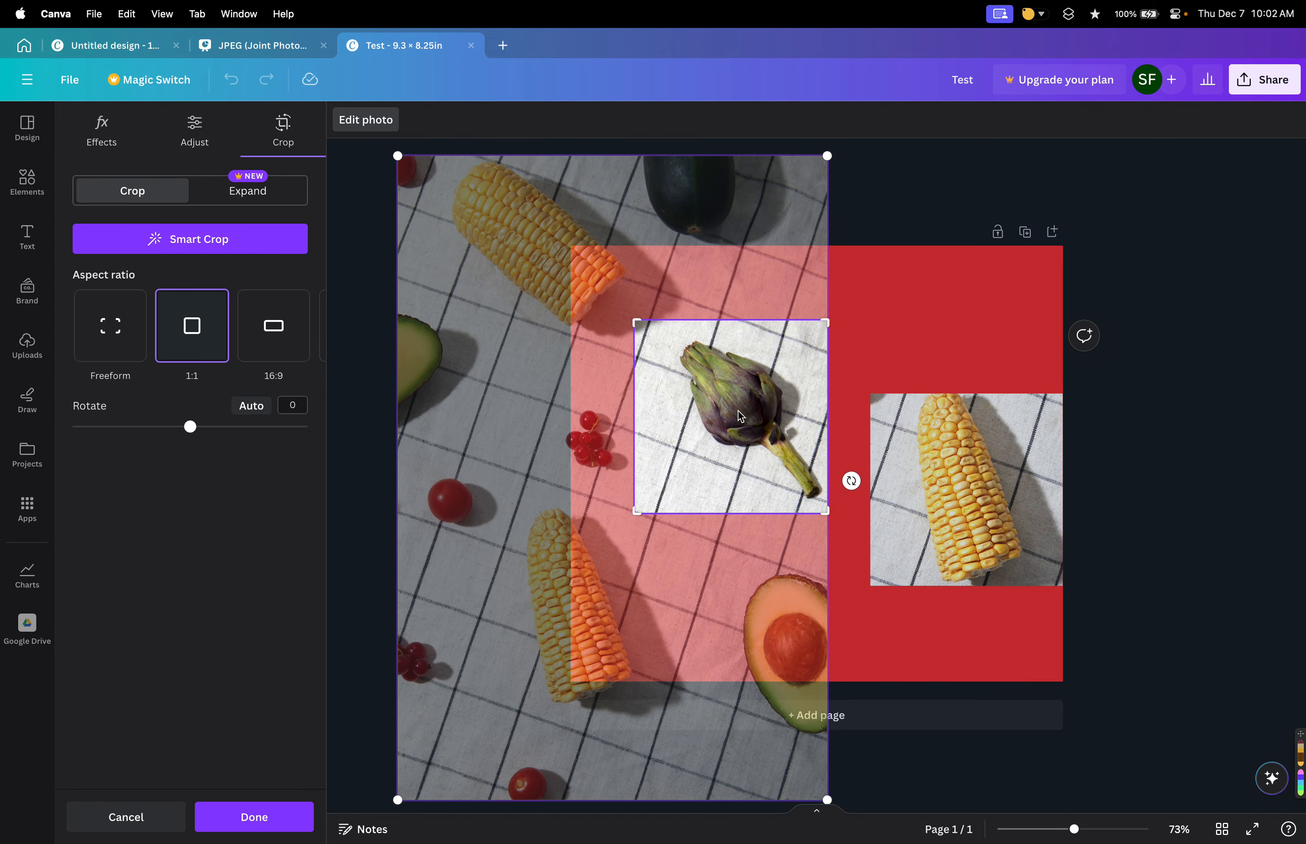
{"action": "scroll", "coordinate": [736, 412], "scroll_direction": "up", "scroll_amount": 5}
{"action": "scroll", "coordinate": [743, 418], "scroll_direction": "down", "scroll_amount": 10}
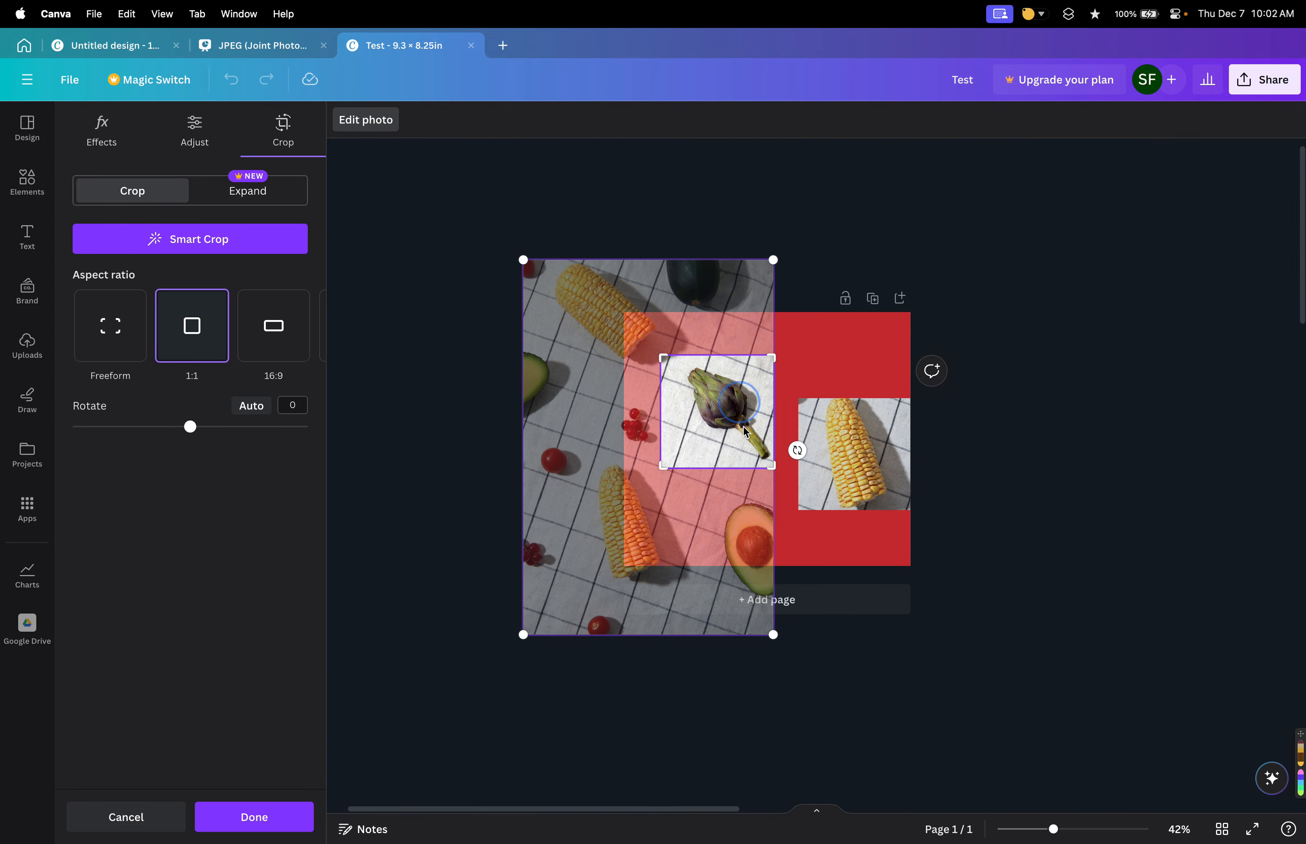
{"action": "left_click_drag", "start_coordinate": [772, 635], "coordinate": [871, 636]}
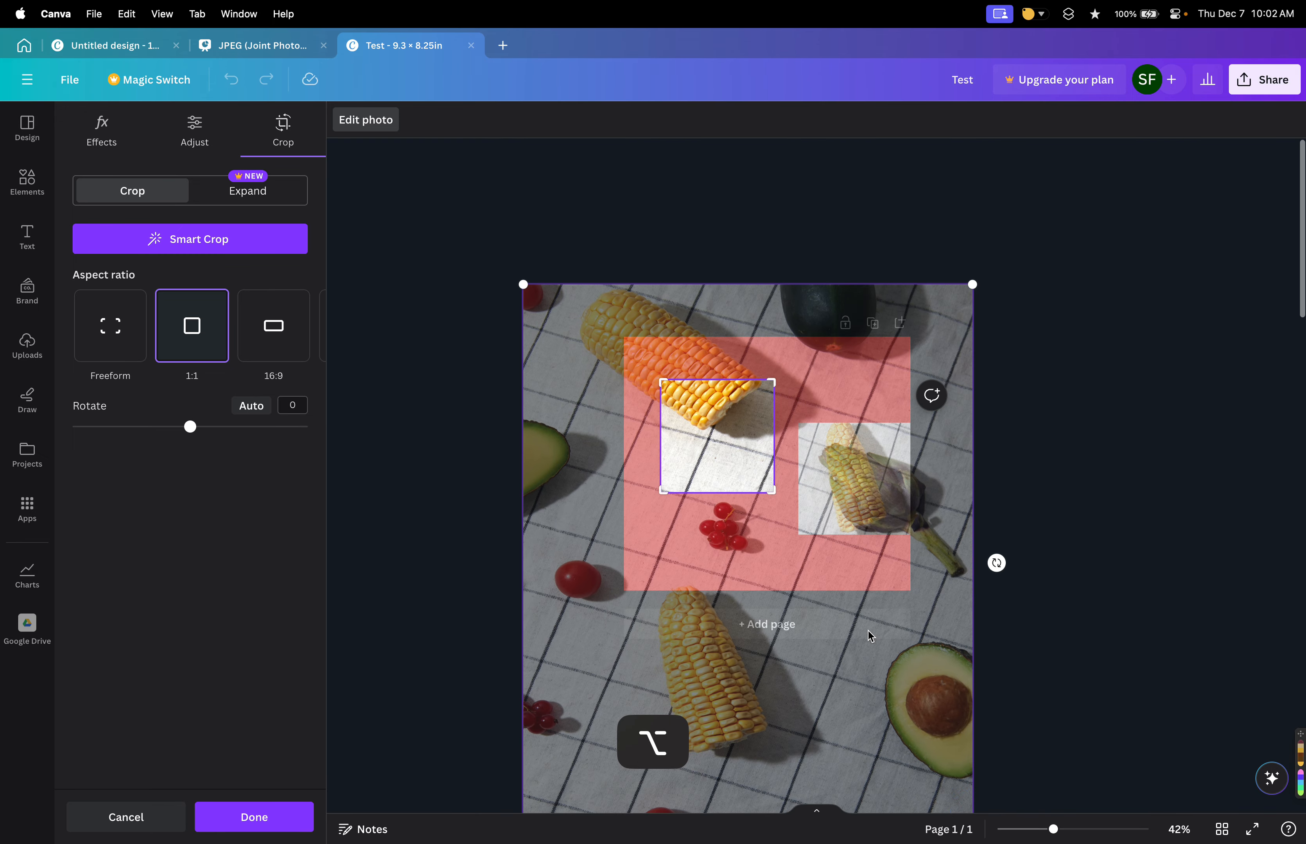
{"action": "key", "text": "super+z"}
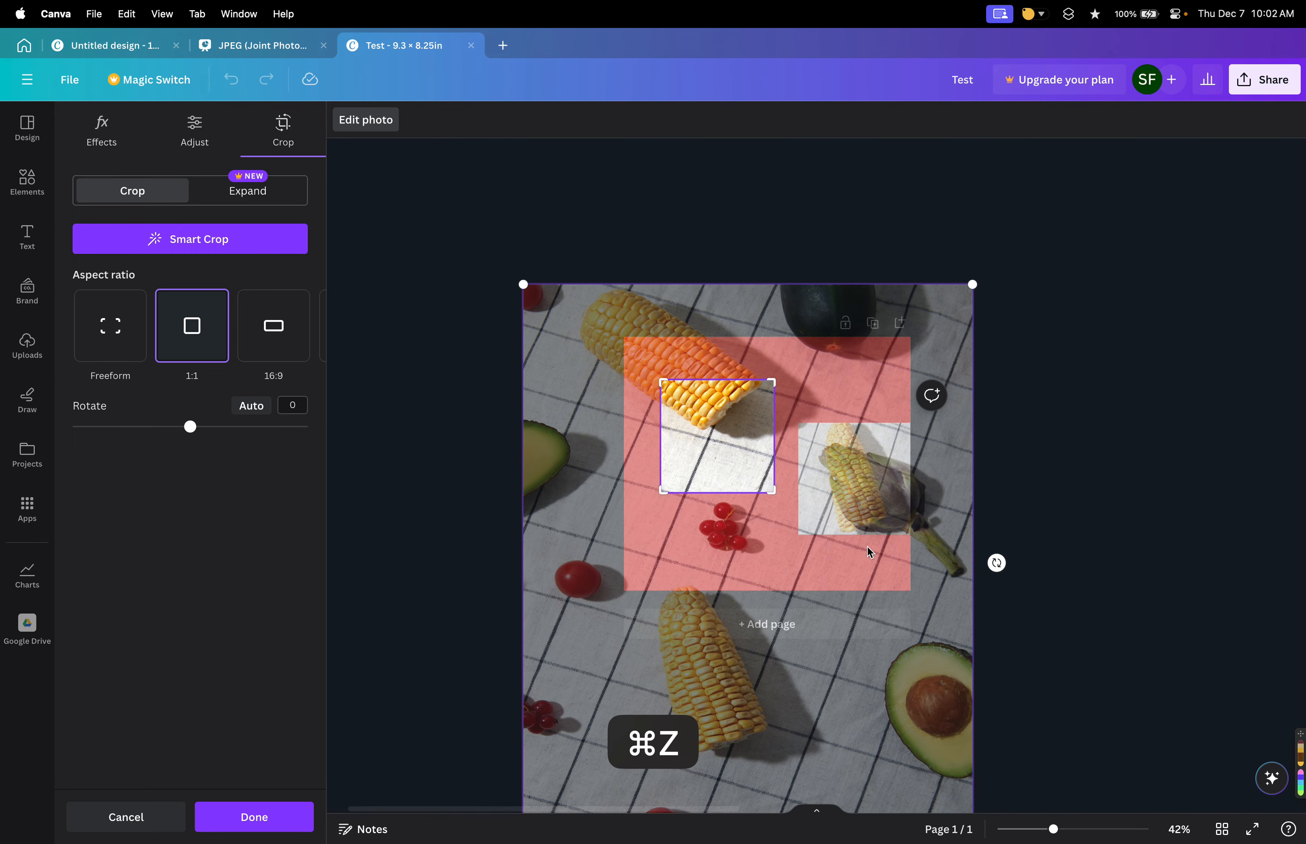
{"action": "left_click", "coordinate": [1021, 640]}
{"action": "key", "text": "super+z"}
{"action": "left_click", "coordinate": [765, 463]}
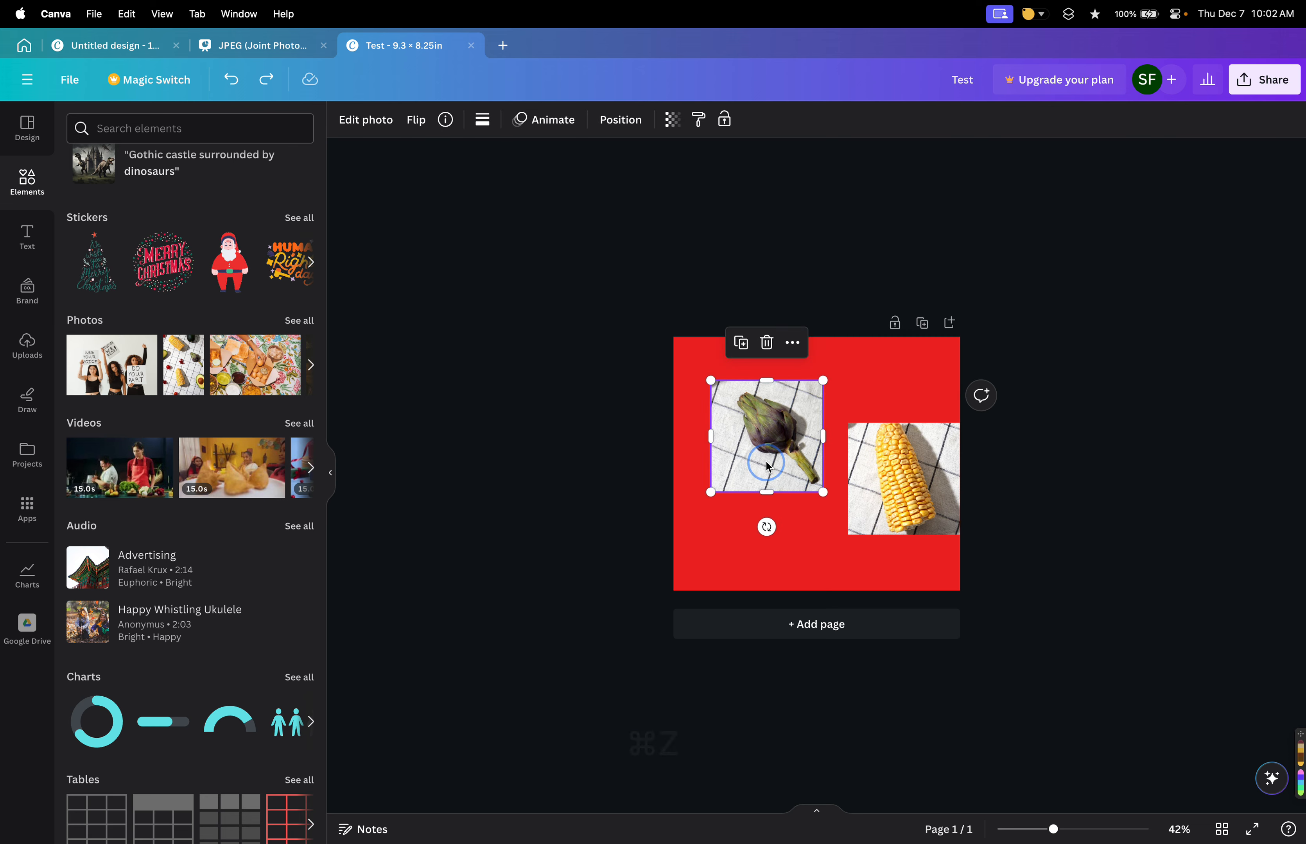
Crop the artichoke photo by enlarging the image in its square frame so the artichoke fills it.
{"action": "double_click", "coordinate": [768, 467]}
{"action": "left_click_drag", "start_coordinate": [825, 662], "coordinate": [936, 828]}
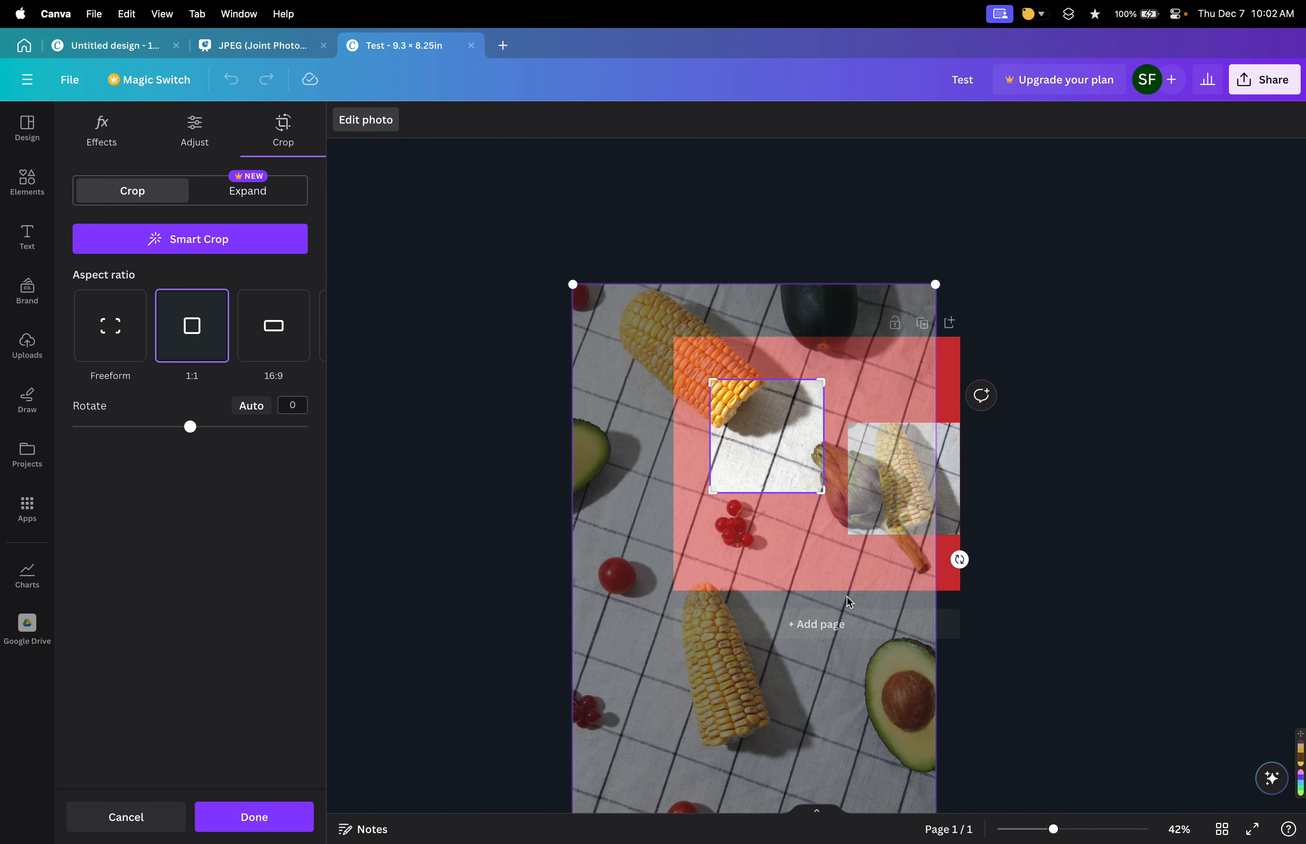
{"action": "left_click_drag", "start_coordinate": [839, 593], "coordinate": [735, 527]}
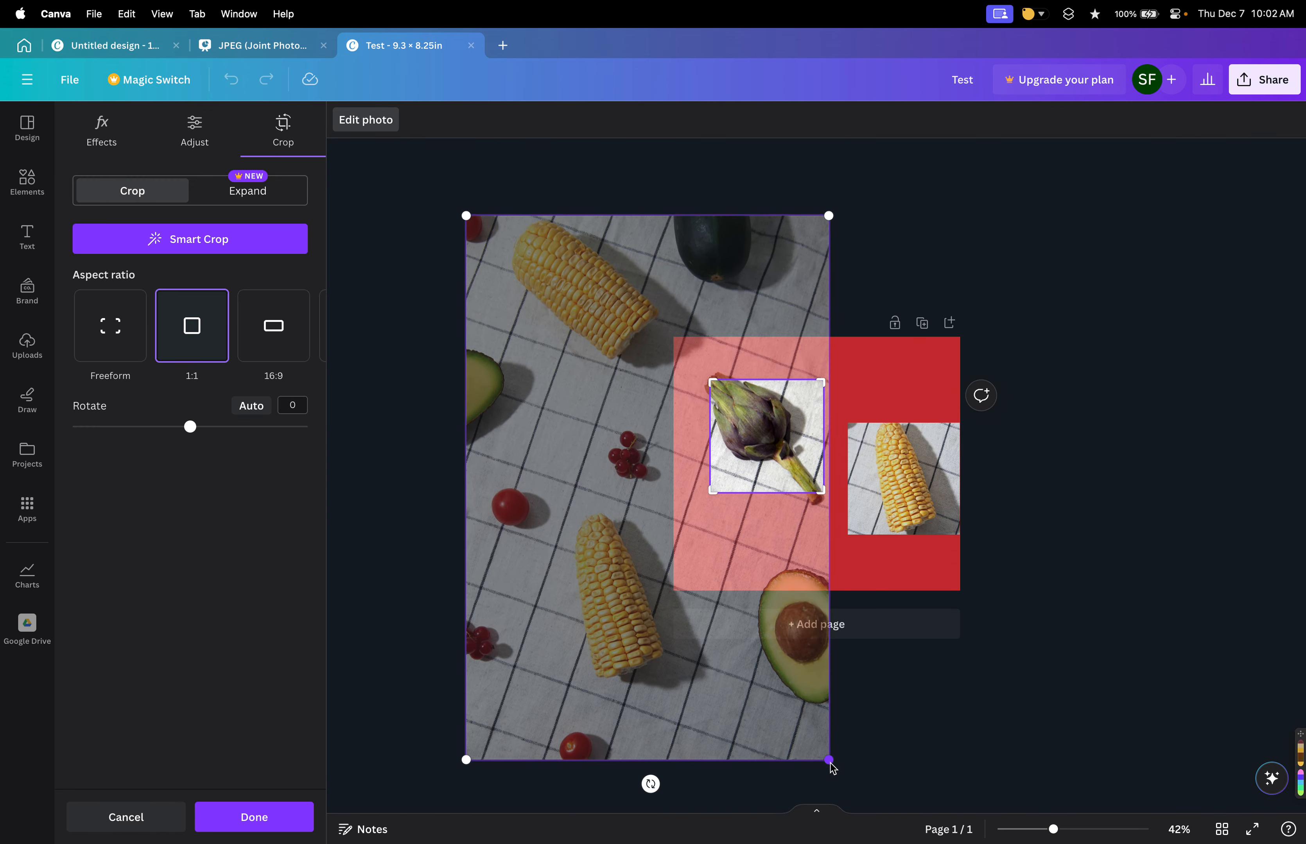
{"action": "left_click_drag", "start_coordinate": [830, 763], "coordinate": [922, 828]}
{"action": "left_click_drag", "start_coordinate": [781, 551], "coordinate": [746, 532]}
{"action": "left_click", "coordinate": [961, 475]}
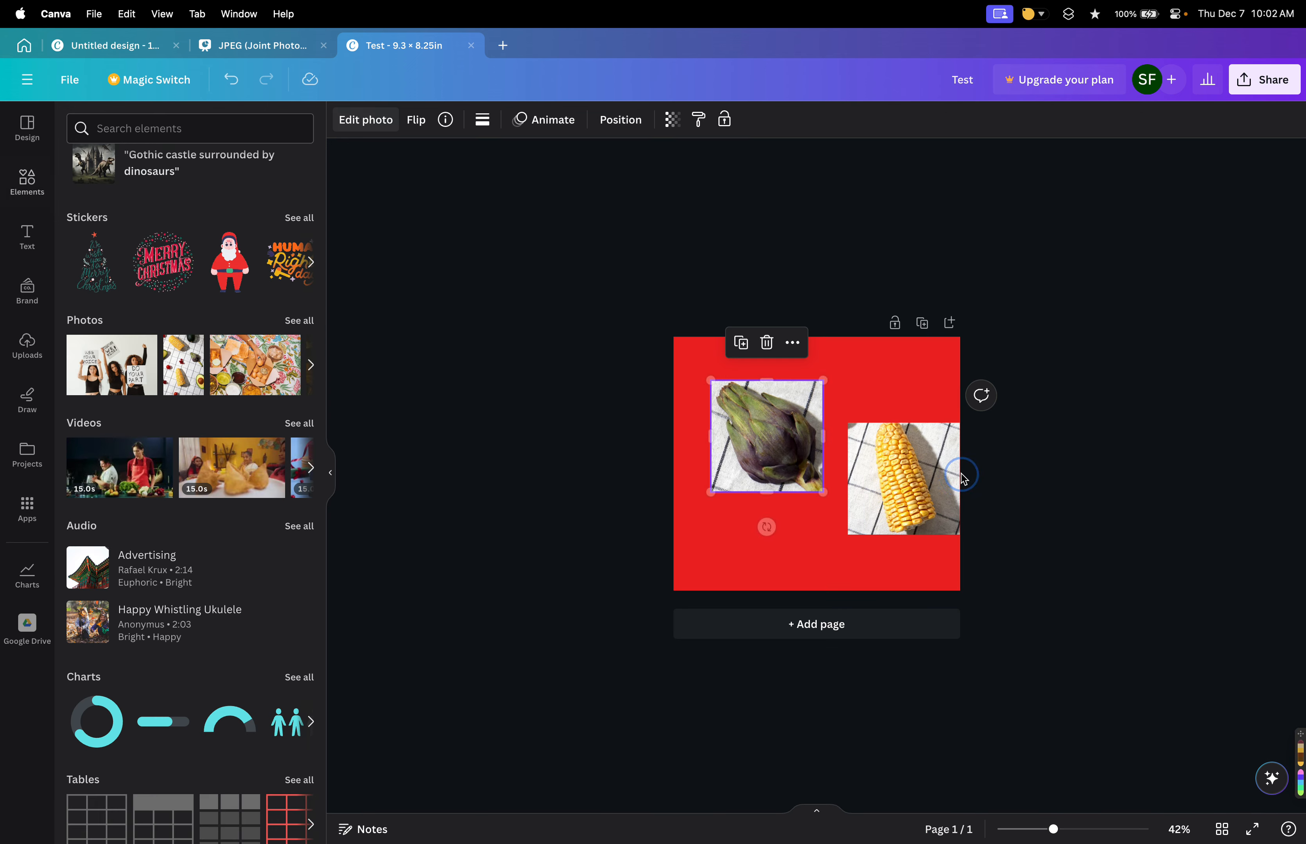
Apply the artichoke photo's colours to the page background from its layer options.
{"action": "left_click", "coordinate": [609, 120]}
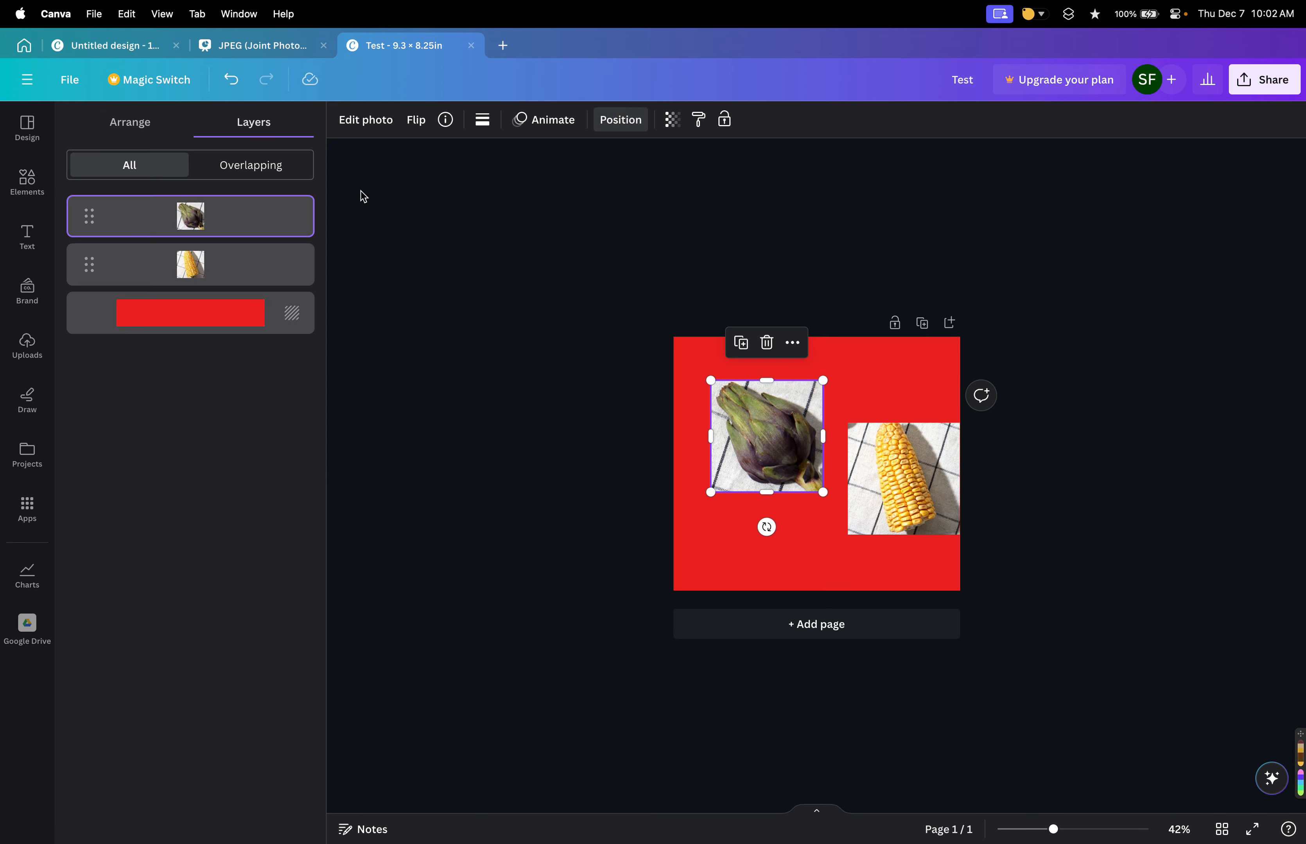
{"action": "left_click", "coordinate": [301, 206]}
{"action": "left_click", "coordinate": [417, 636]}
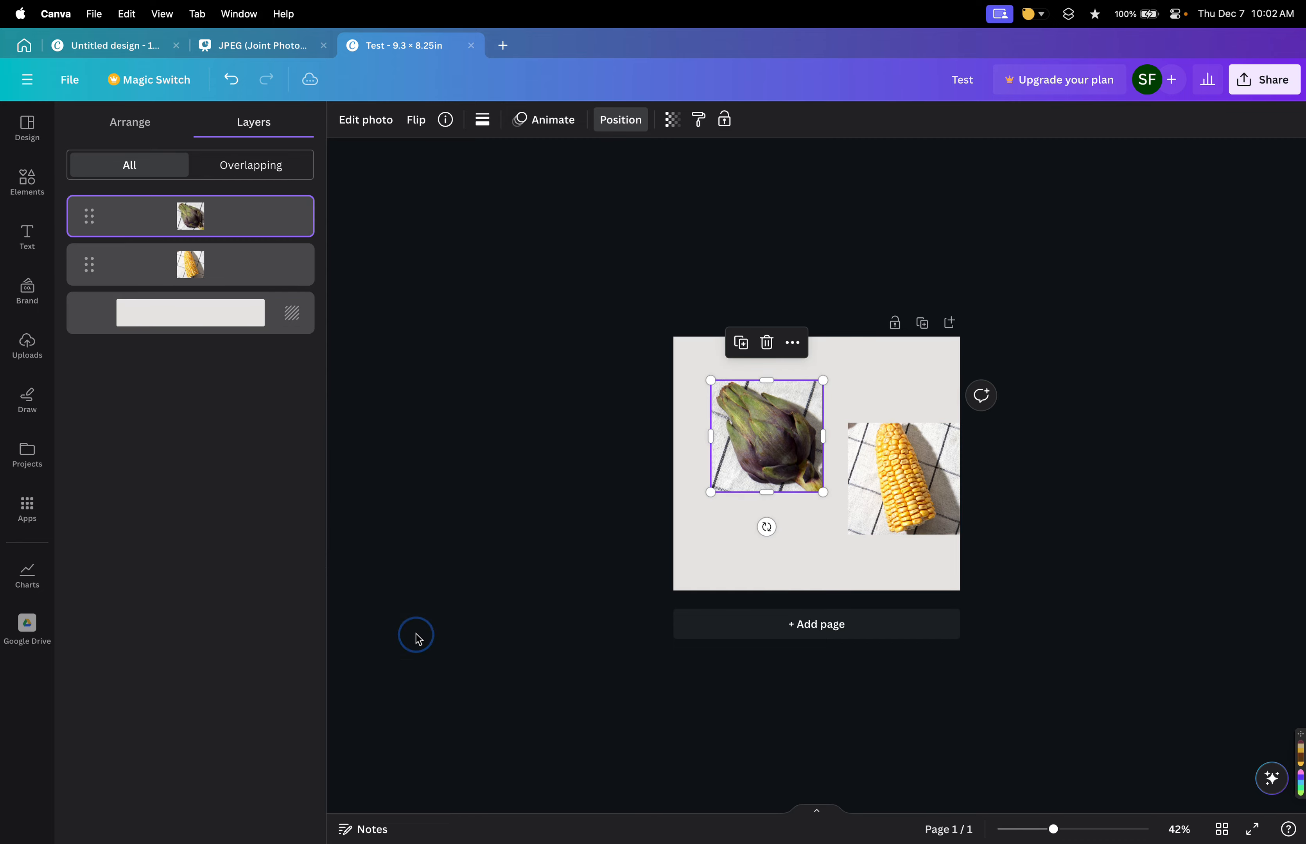
{"action": "scroll", "coordinate": [790, 480], "scroll_direction": "up", "scroll_amount": 5}
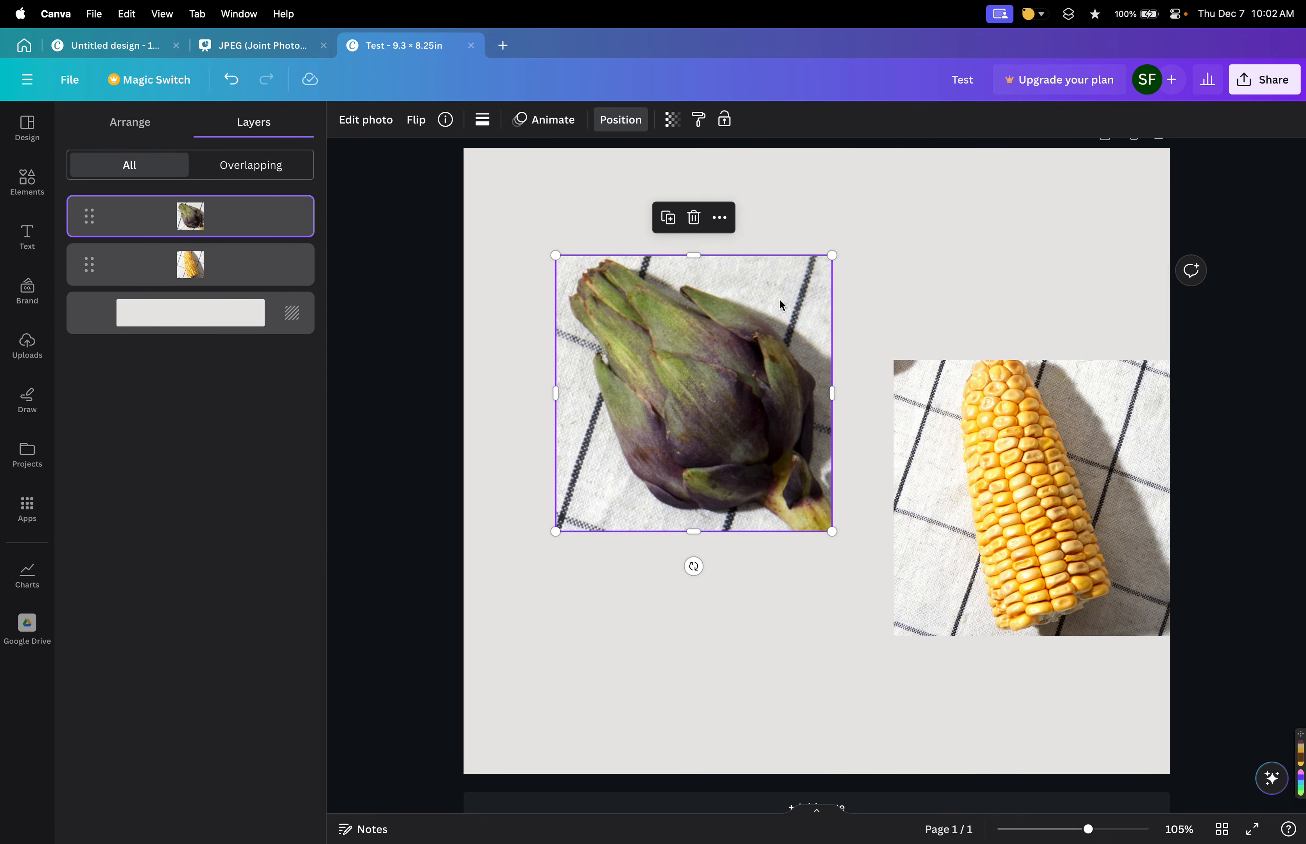
{"action": "scroll", "coordinate": [850, 334], "scroll_direction": "down", "scroll_amount": 4}
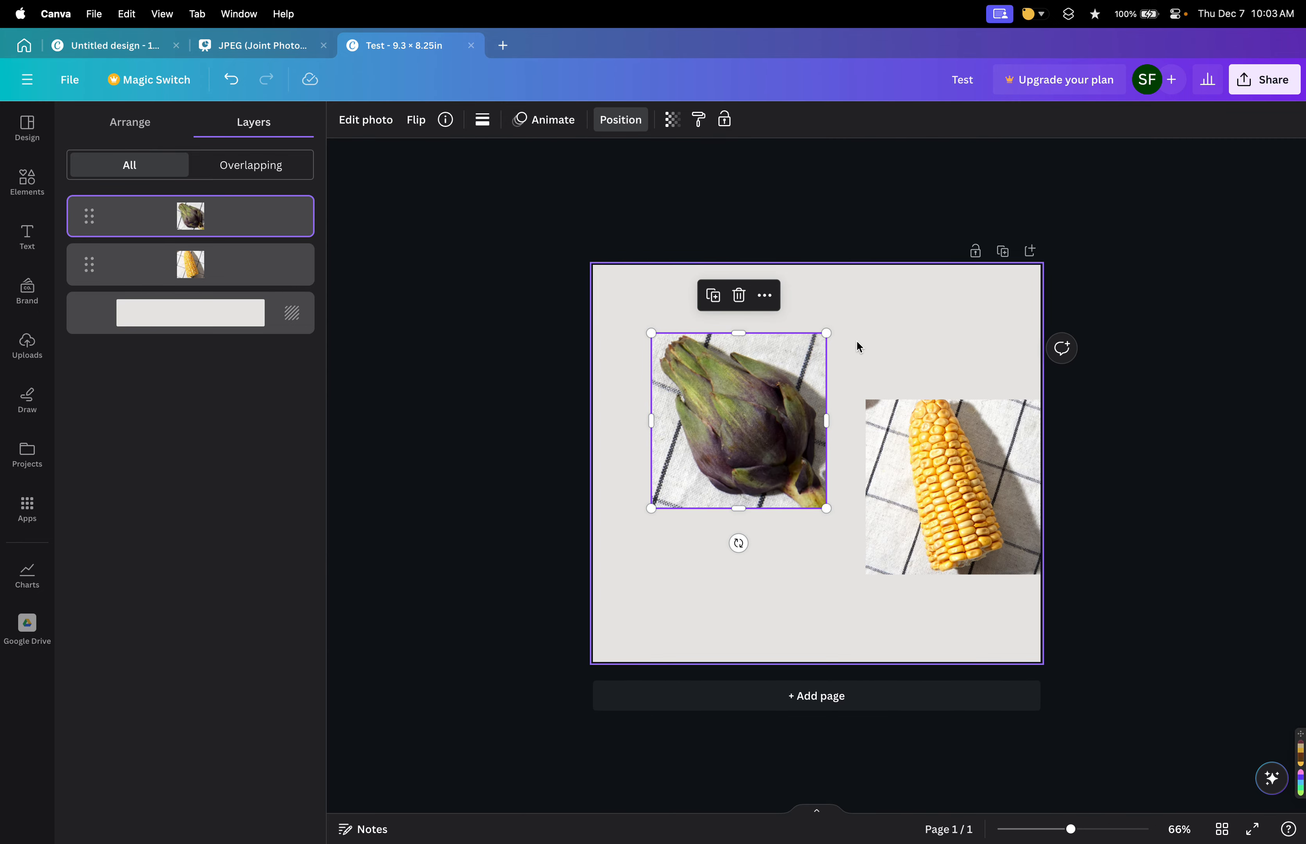
{"action": "scroll", "coordinate": [853, 343], "scroll_direction": "up", "scroll_amount": 3}
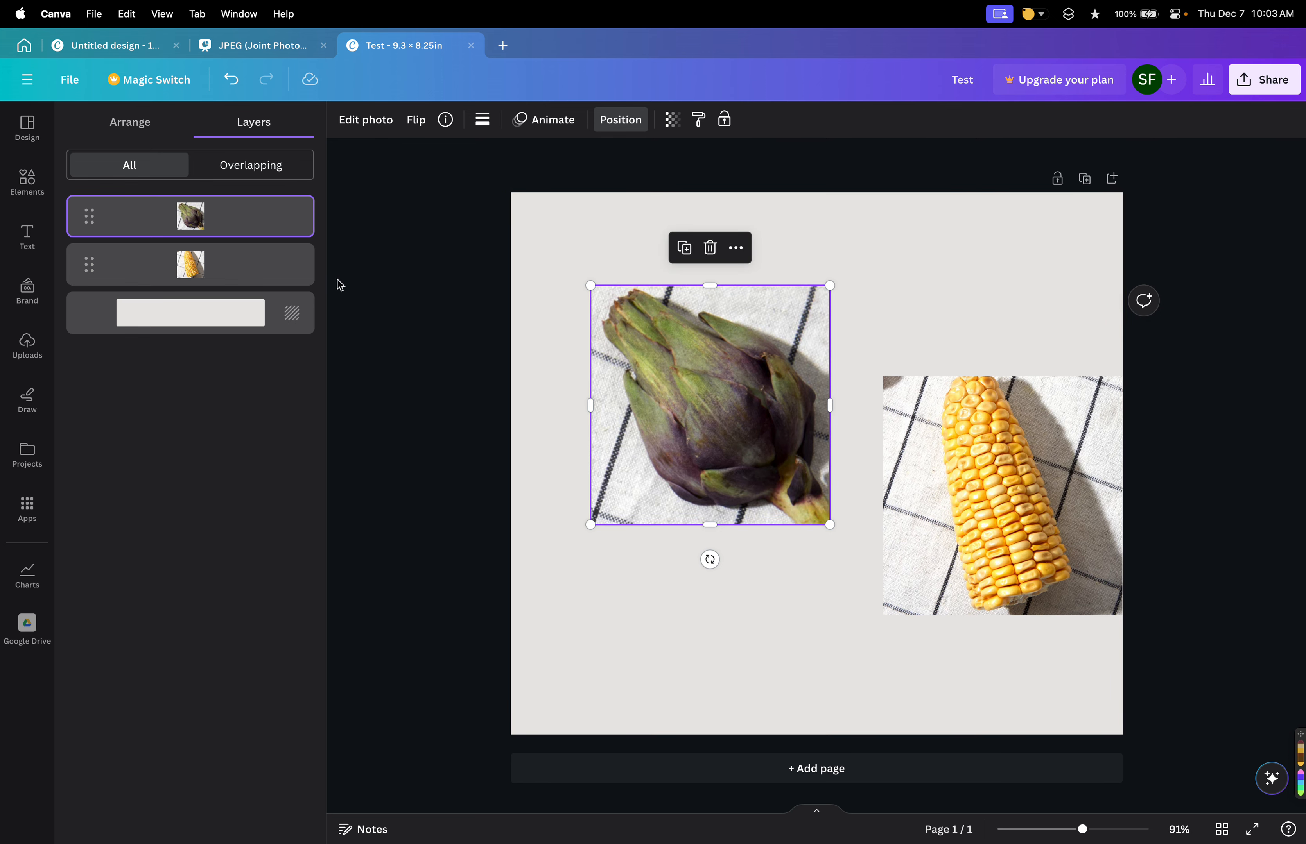
{"action": "key", "text": "alt+1"}
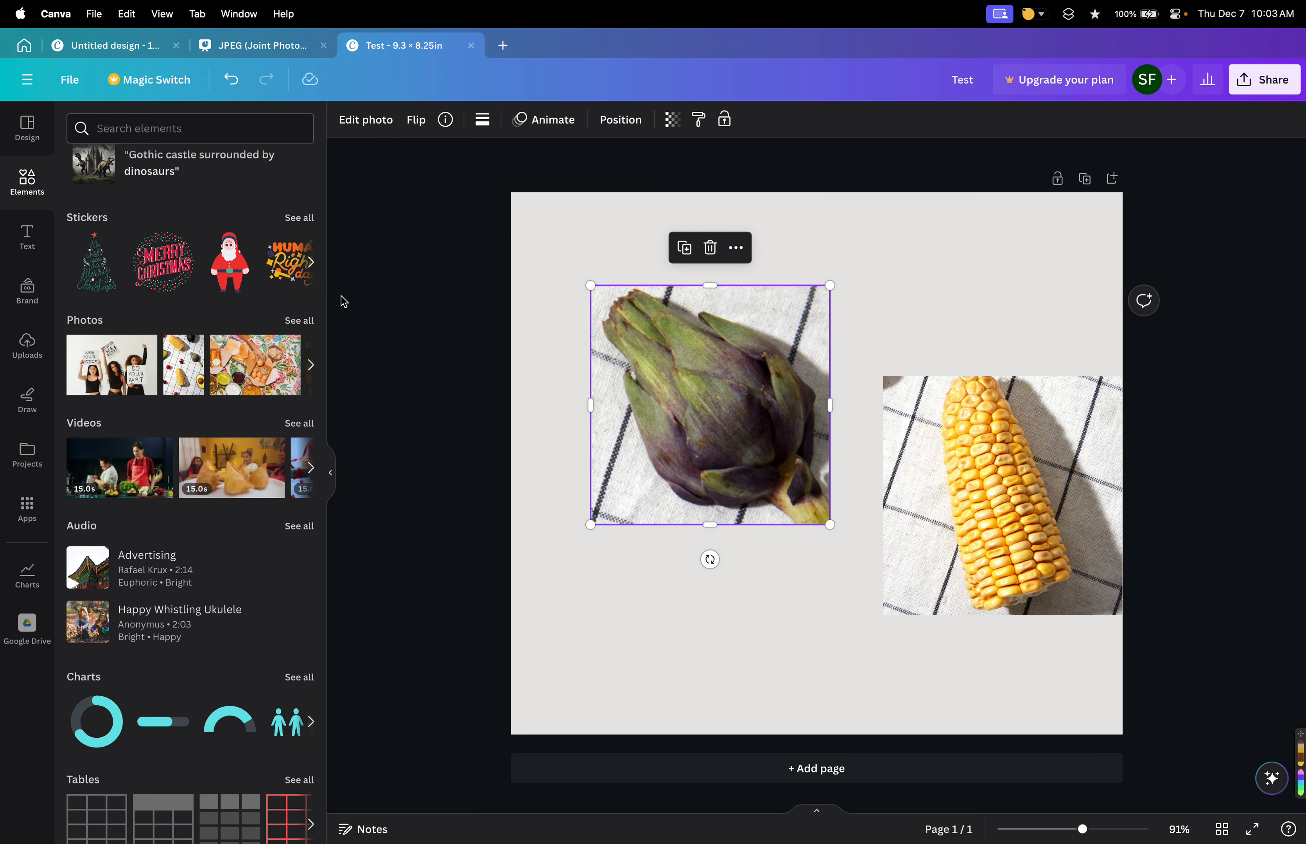
{"action": "left_click", "coordinate": [434, 285]}
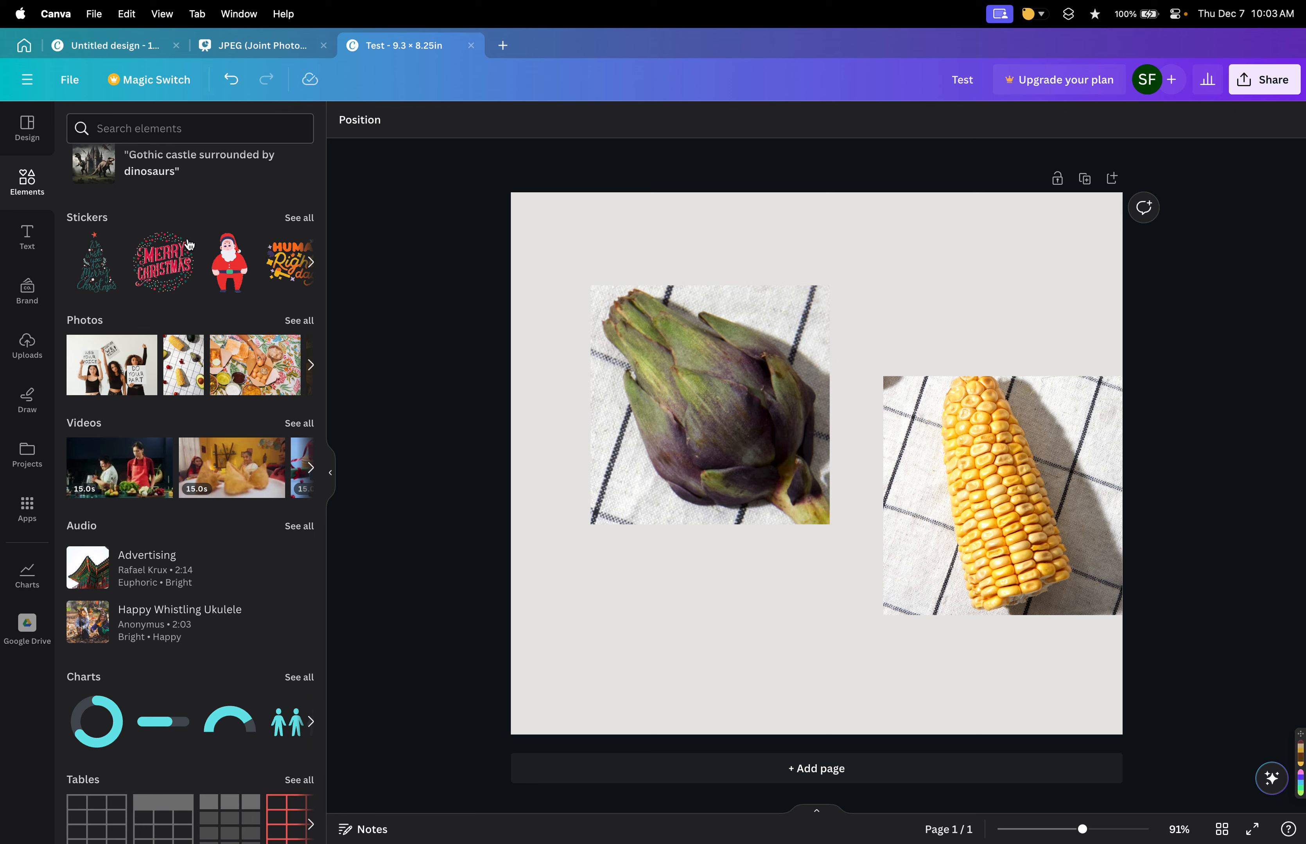
{"action": "left_click", "coordinate": [642, 333]}
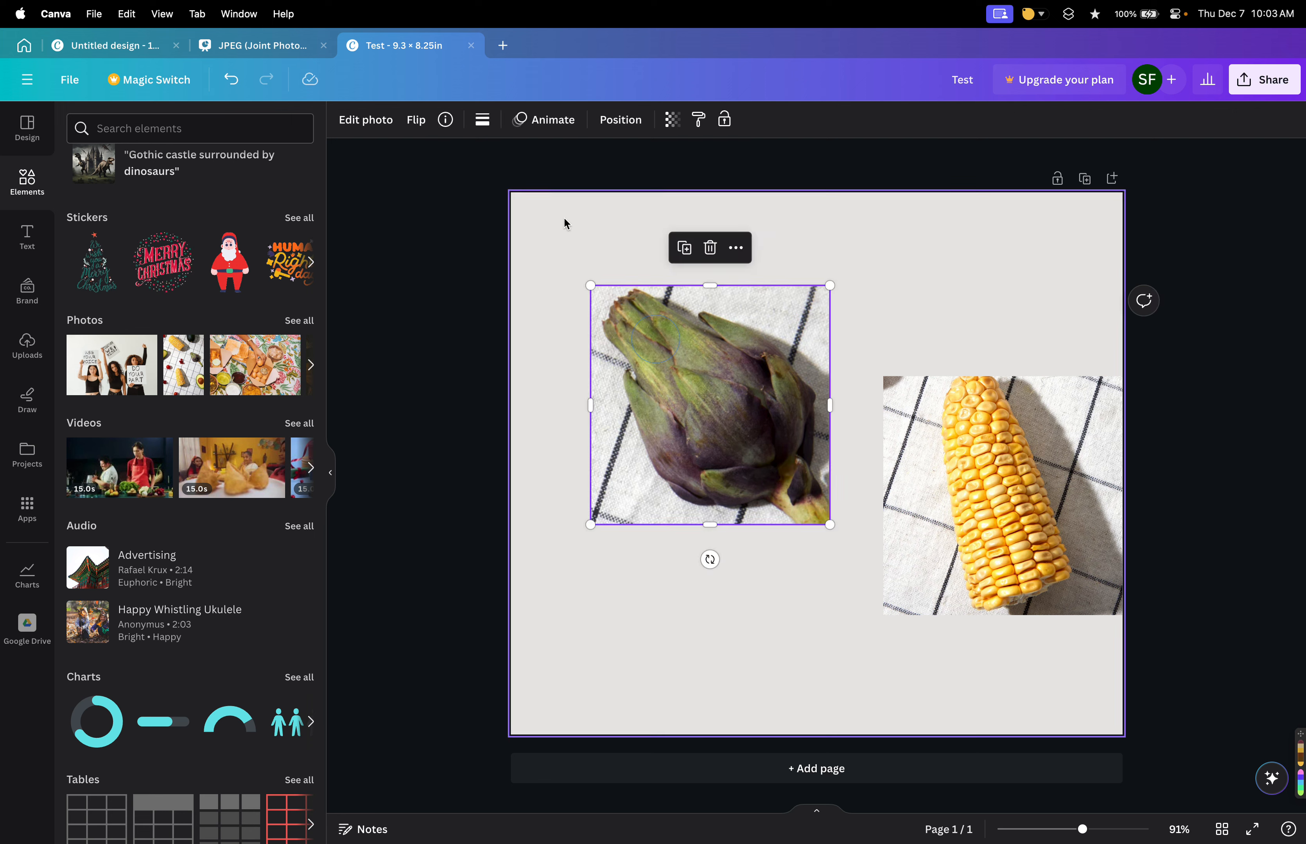
{"action": "left_click", "coordinate": [619, 119]}
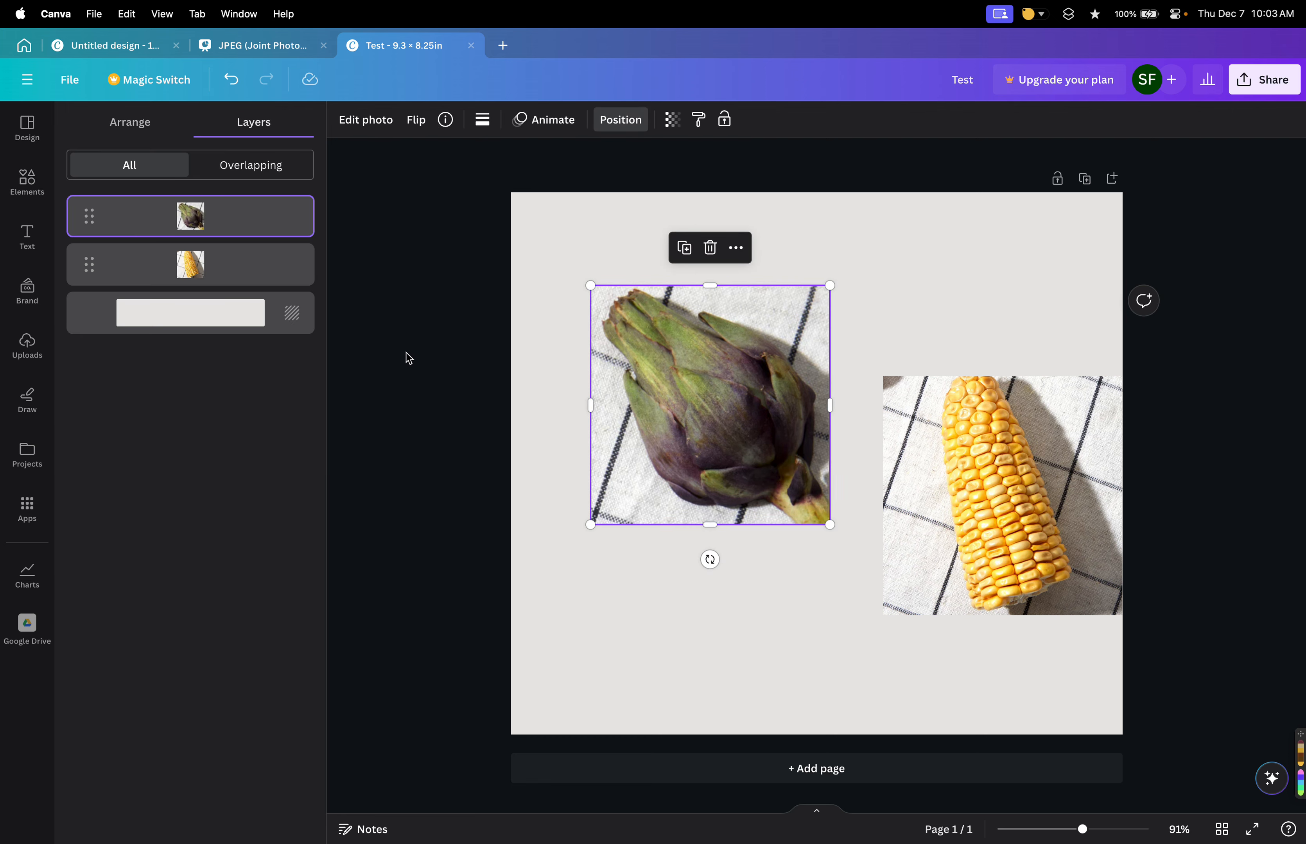
{"action": "key", "text": "alt+1"}
{"action": "left_click", "coordinate": [476, 384]}
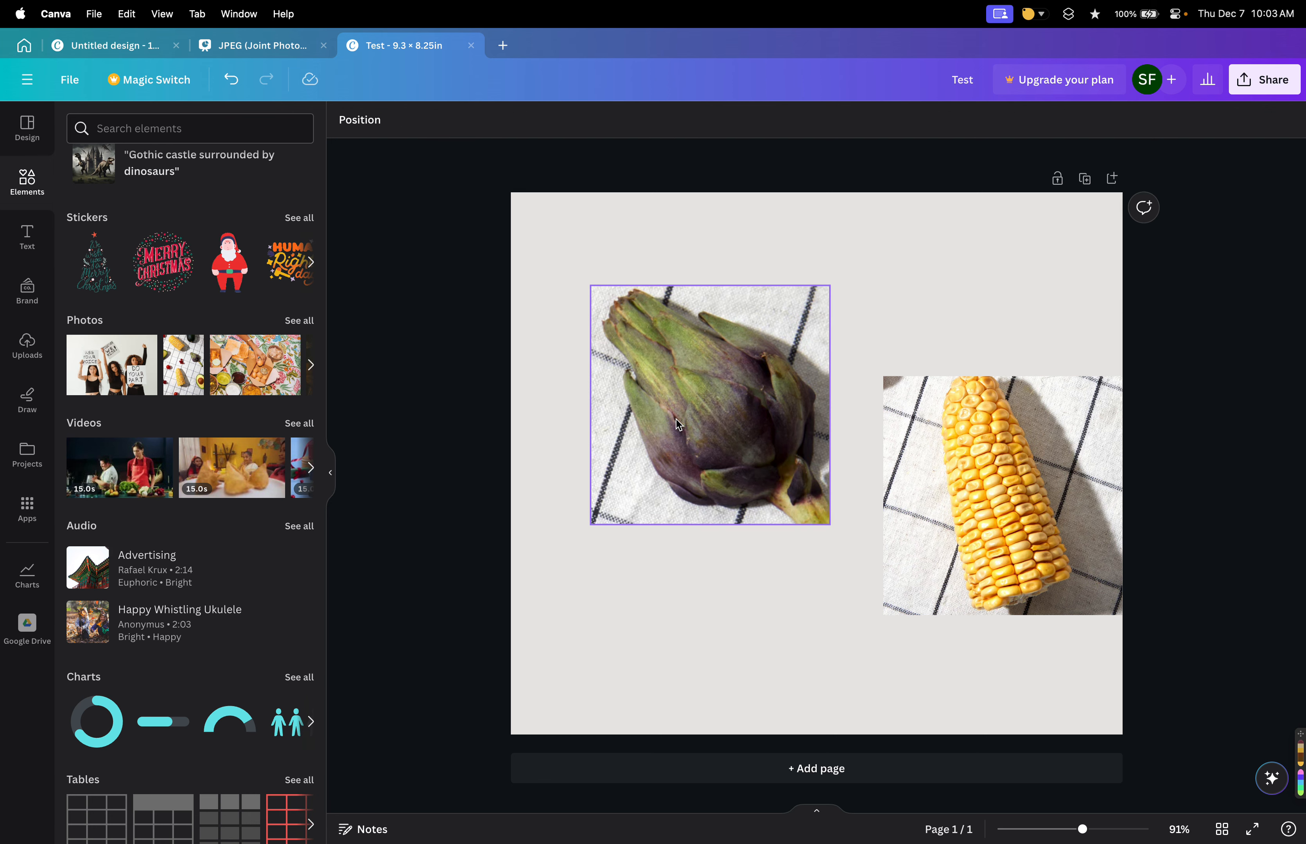
{"action": "left_click", "coordinate": [676, 419]}
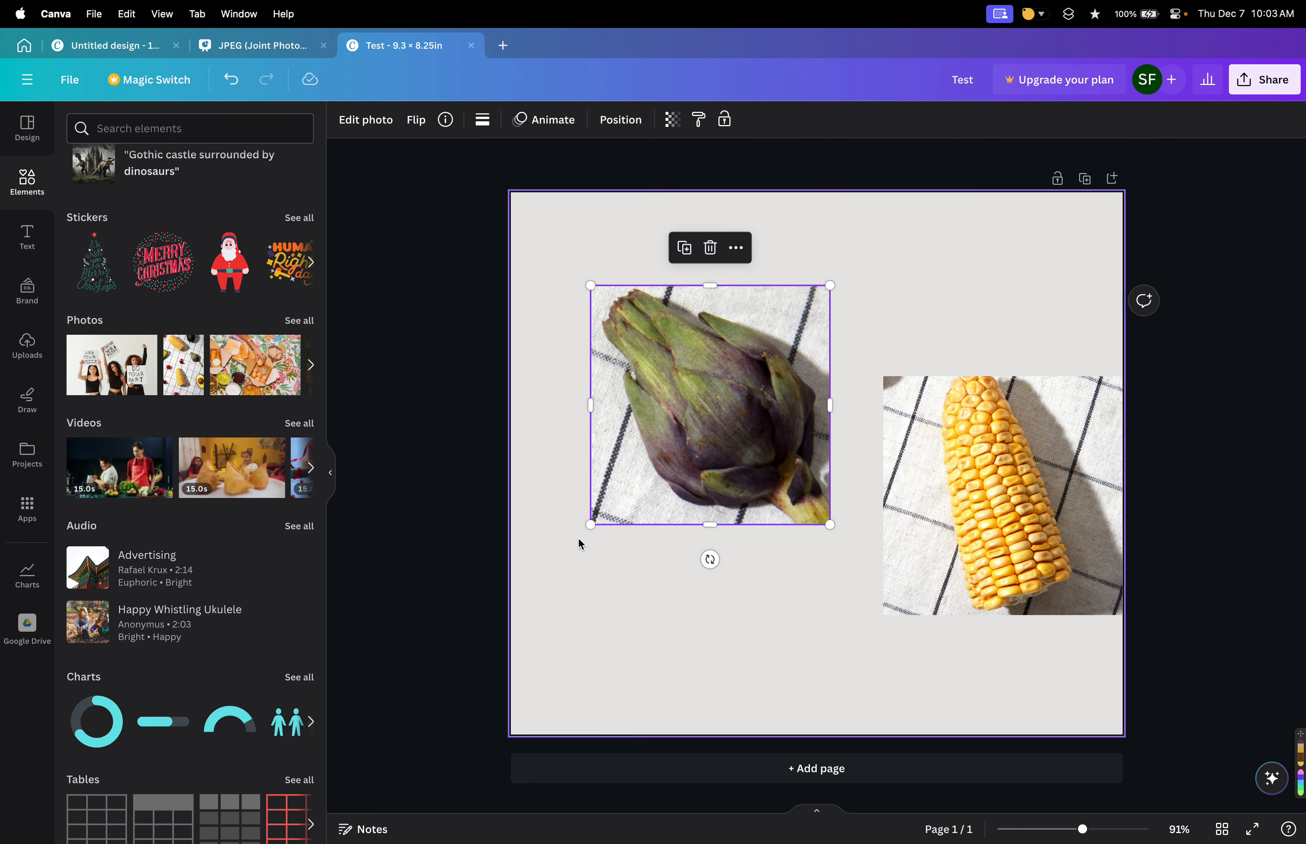
{"action": "left_click", "coordinate": [424, 330]}
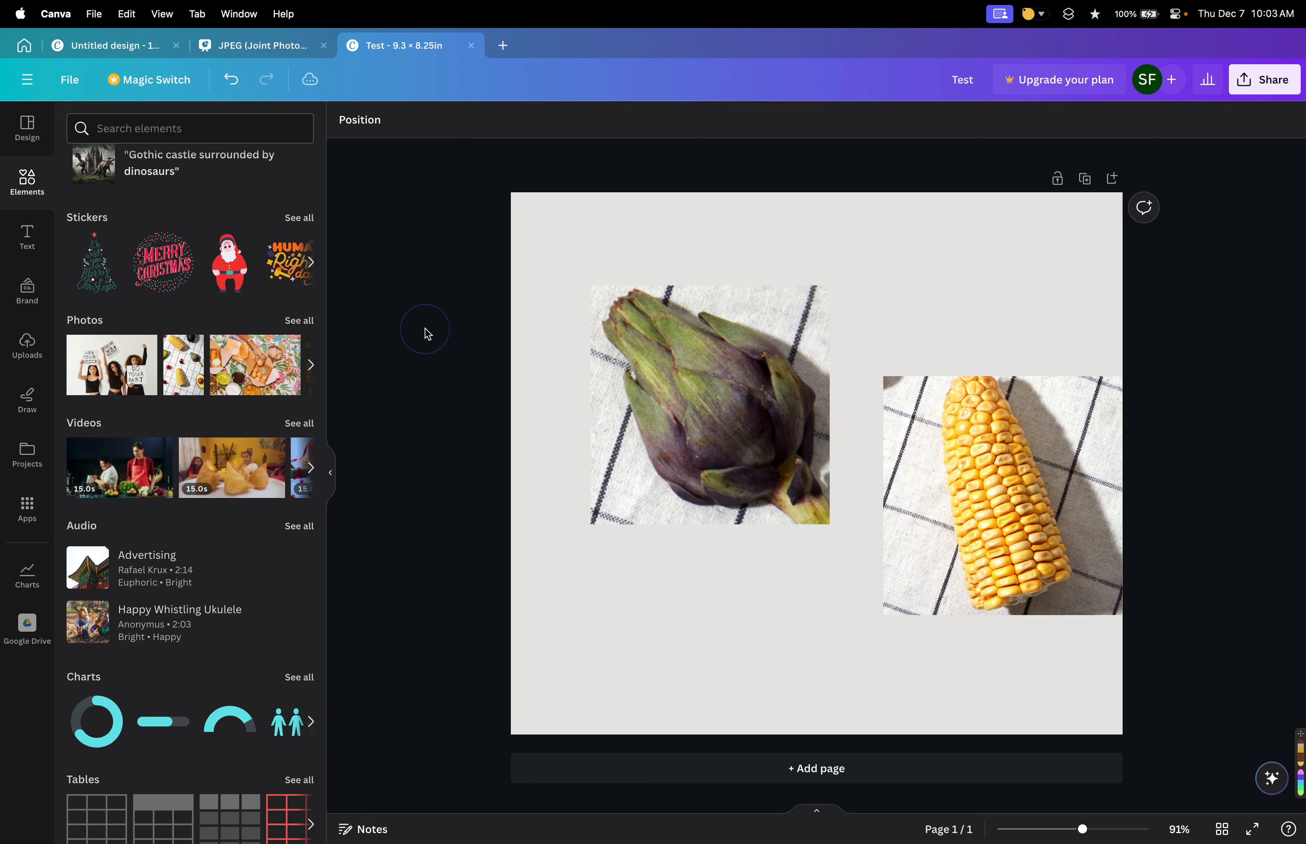
Open the artichoke photo's editing options and browse its effects and filter presets without applying any.
{"action": "left_click", "coordinate": [715, 405]}
{"action": "left_click", "coordinate": [366, 122]}
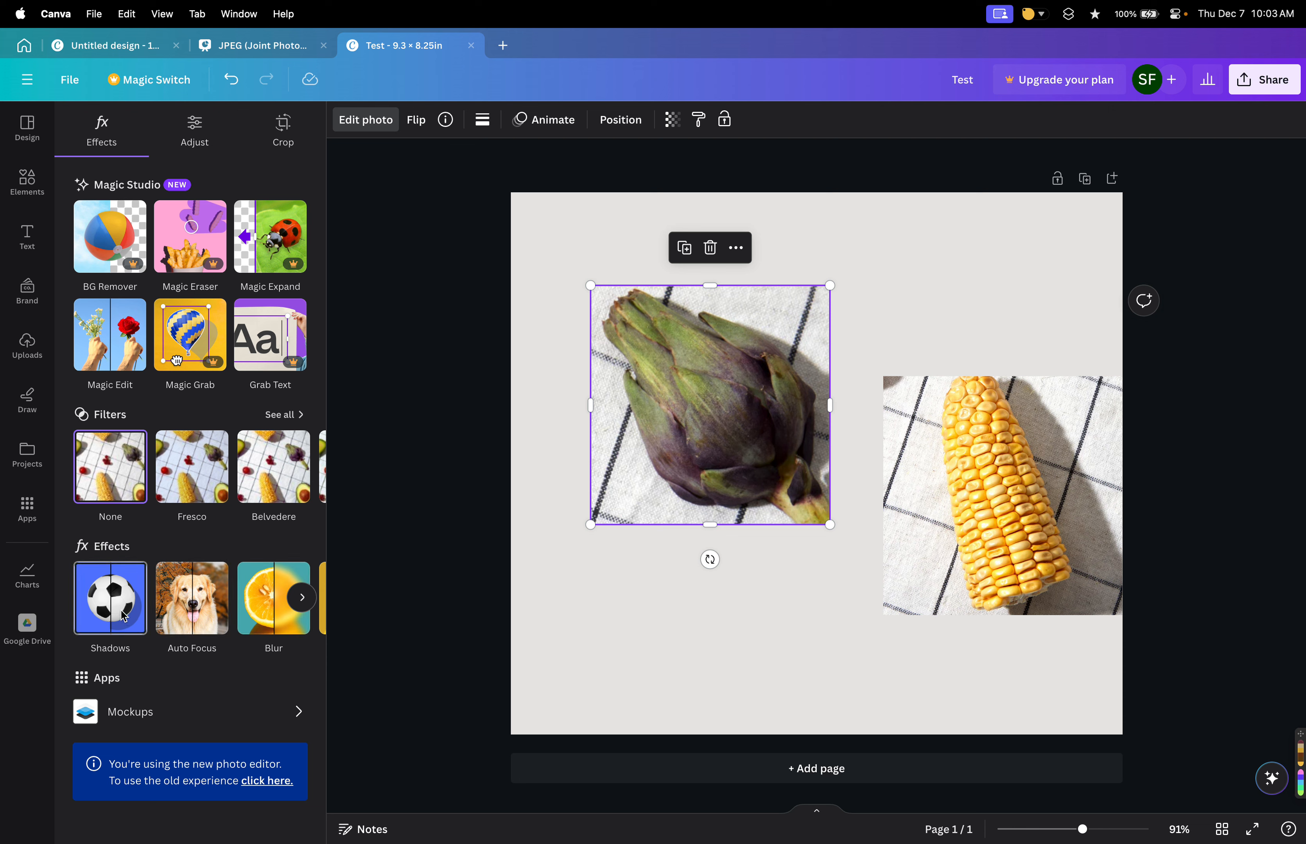
{"action": "scroll", "coordinate": [176, 612], "scroll_direction": "right", "scroll_amount": 2}
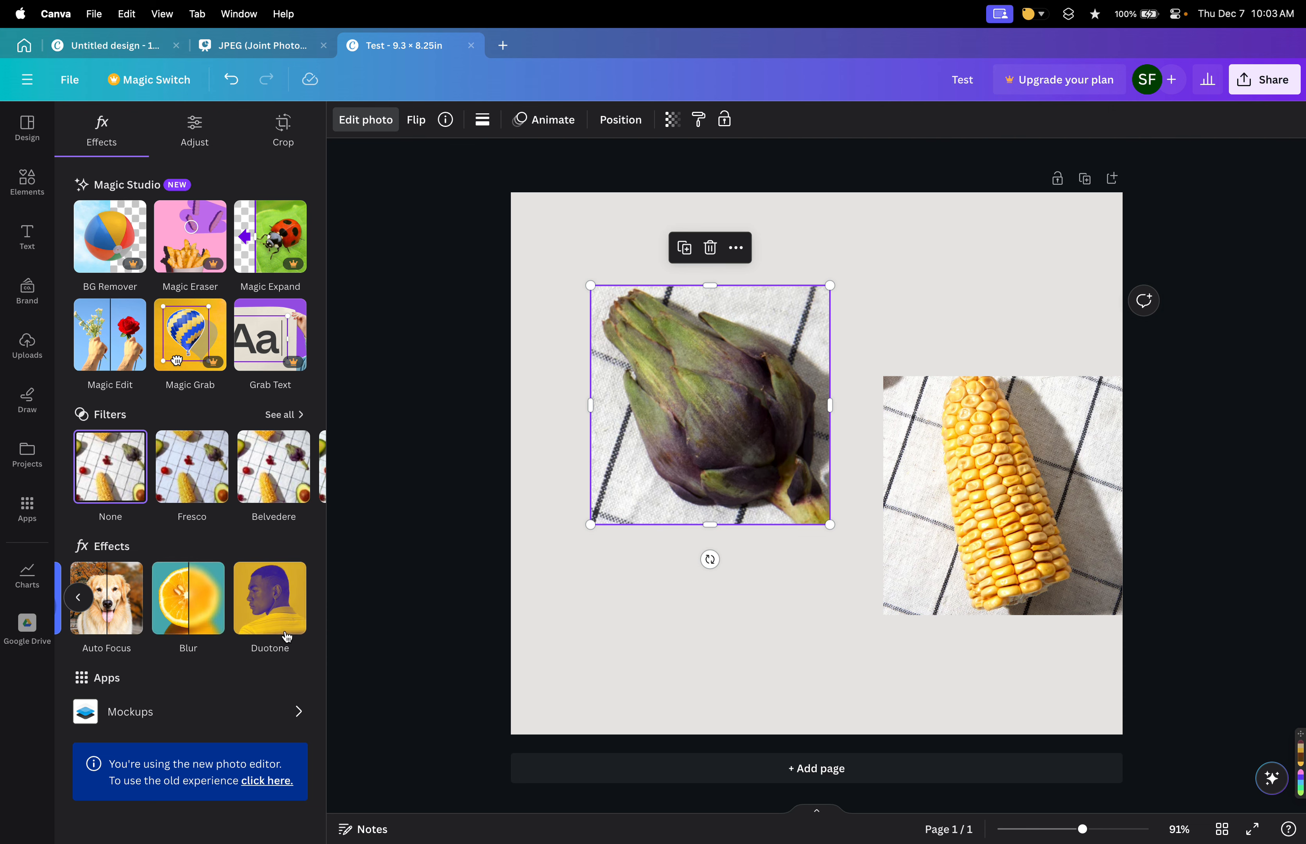
{"action": "scroll", "coordinate": [130, 625], "scroll_direction": "left", "scroll_amount": 2}
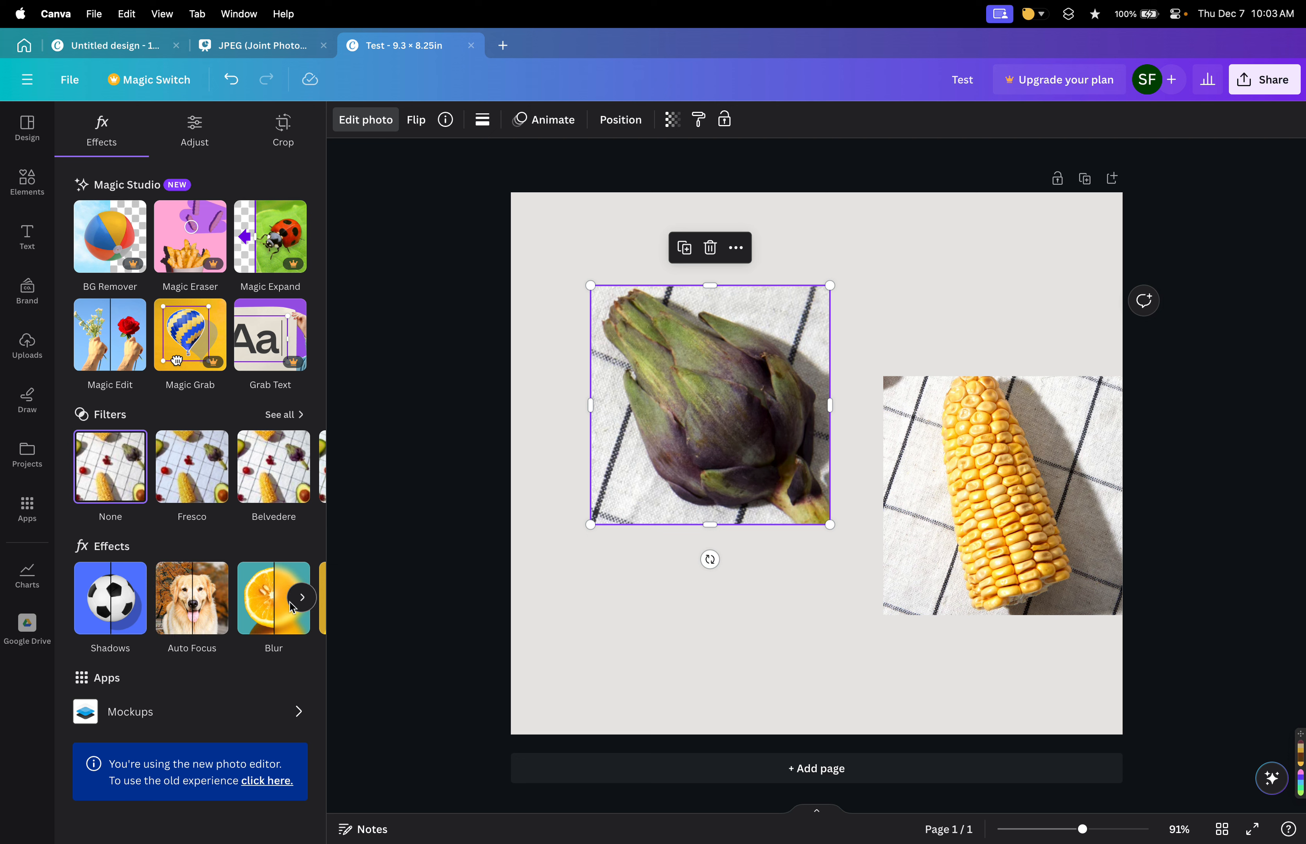
{"action": "scroll", "coordinate": [245, 599], "scroll_direction": "right", "scroll_amount": 2}
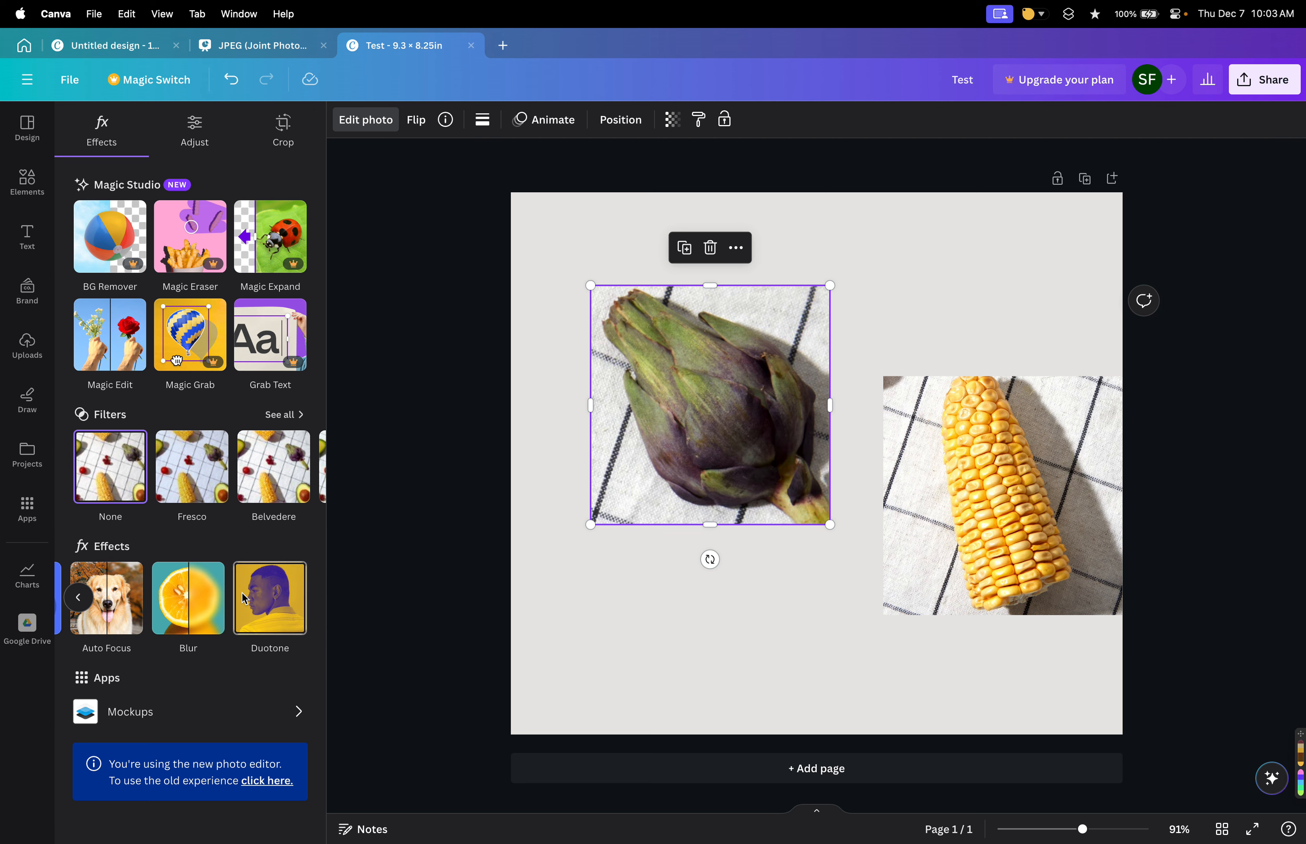
{"action": "scroll", "coordinate": [227, 614], "scroll_direction": "left", "scroll_amount": 2}
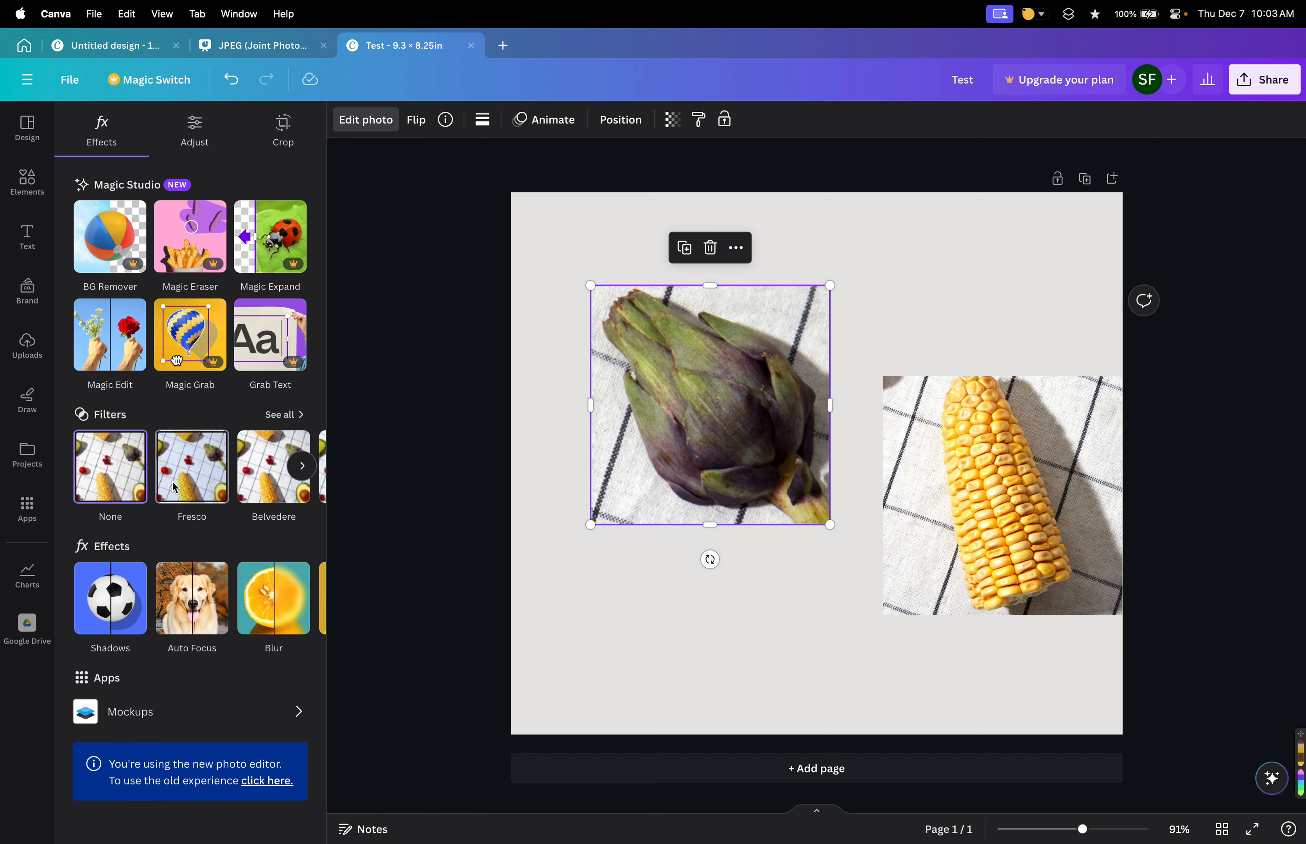
{"action": "left_click", "coordinate": [284, 414]}
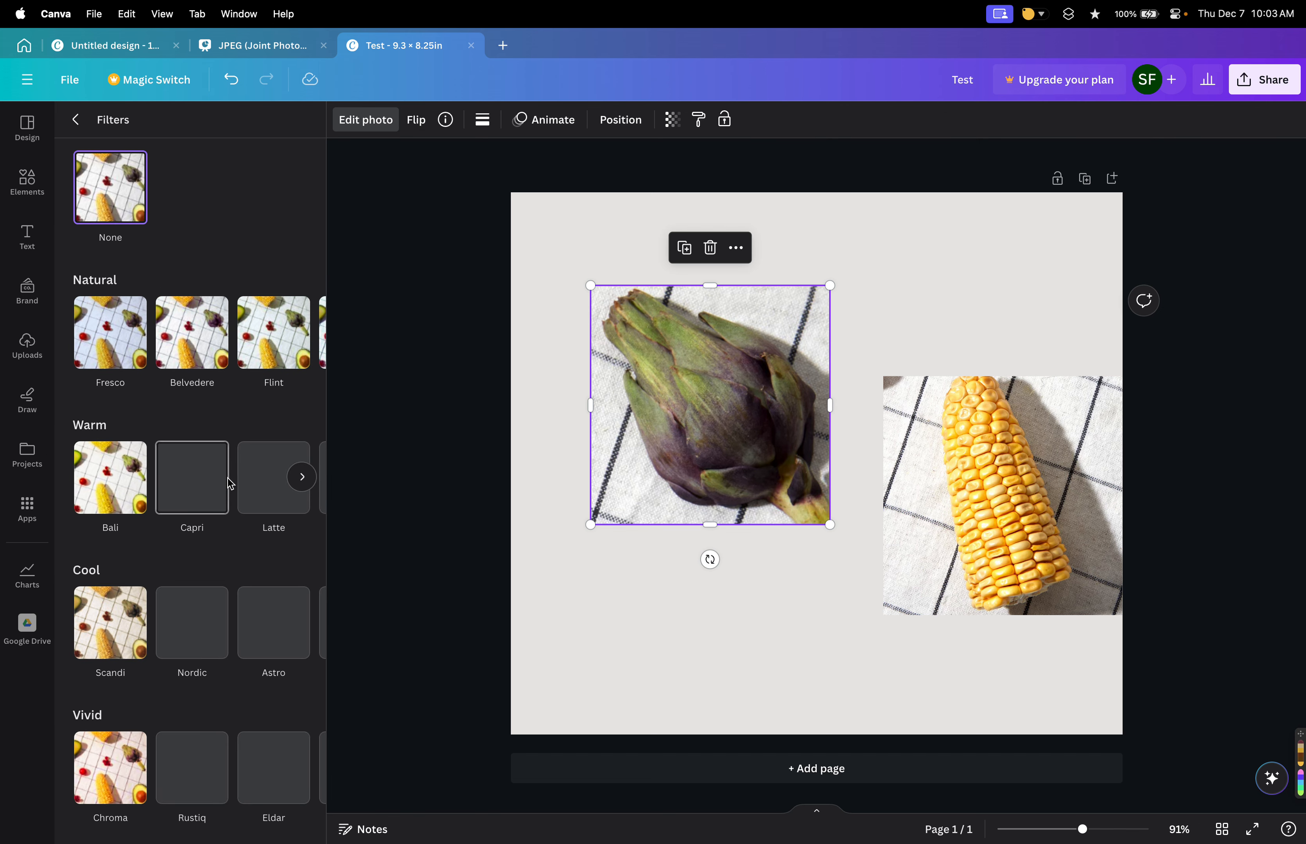
{"action": "scroll", "coordinate": [229, 484], "scroll_direction": "down", "scroll_amount": 1}
{"action": "scroll", "coordinate": [230, 485], "scroll_direction": "down", "scroll_amount": 10}
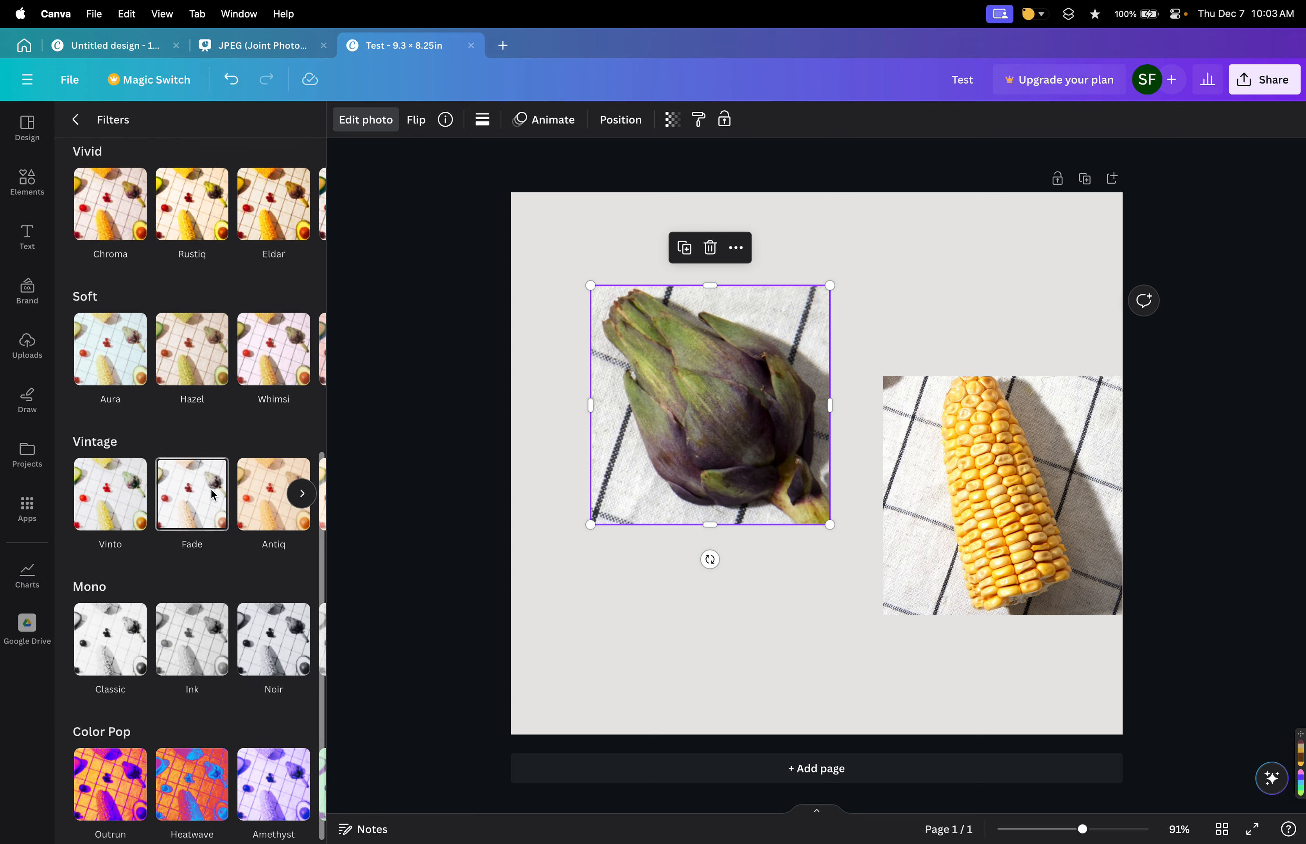
{"action": "scroll", "coordinate": [136, 154], "scroll_direction": "up", "scroll_amount": 10}
{"action": "left_click", "coordinate": [75, 119]}
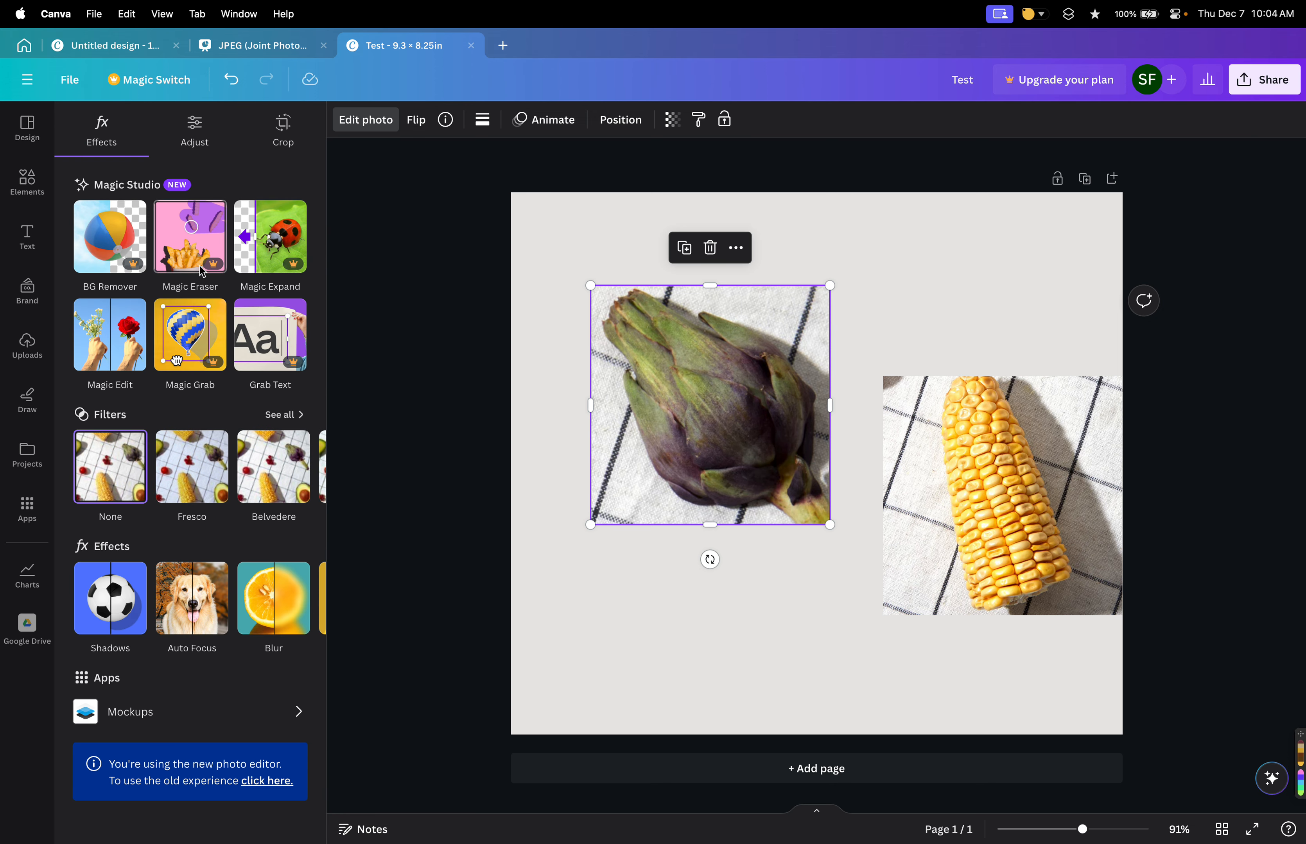
Adjust the artichoke photo's light and texture, raising contrast to 7, whites to 22 and clarity to 36.
{"action": "left_click", "coordinate": [186, 132]}
{"action": "scroll", "coordinate": [230, 489], "scroll_direction": "down", "scroll_amount": 5}
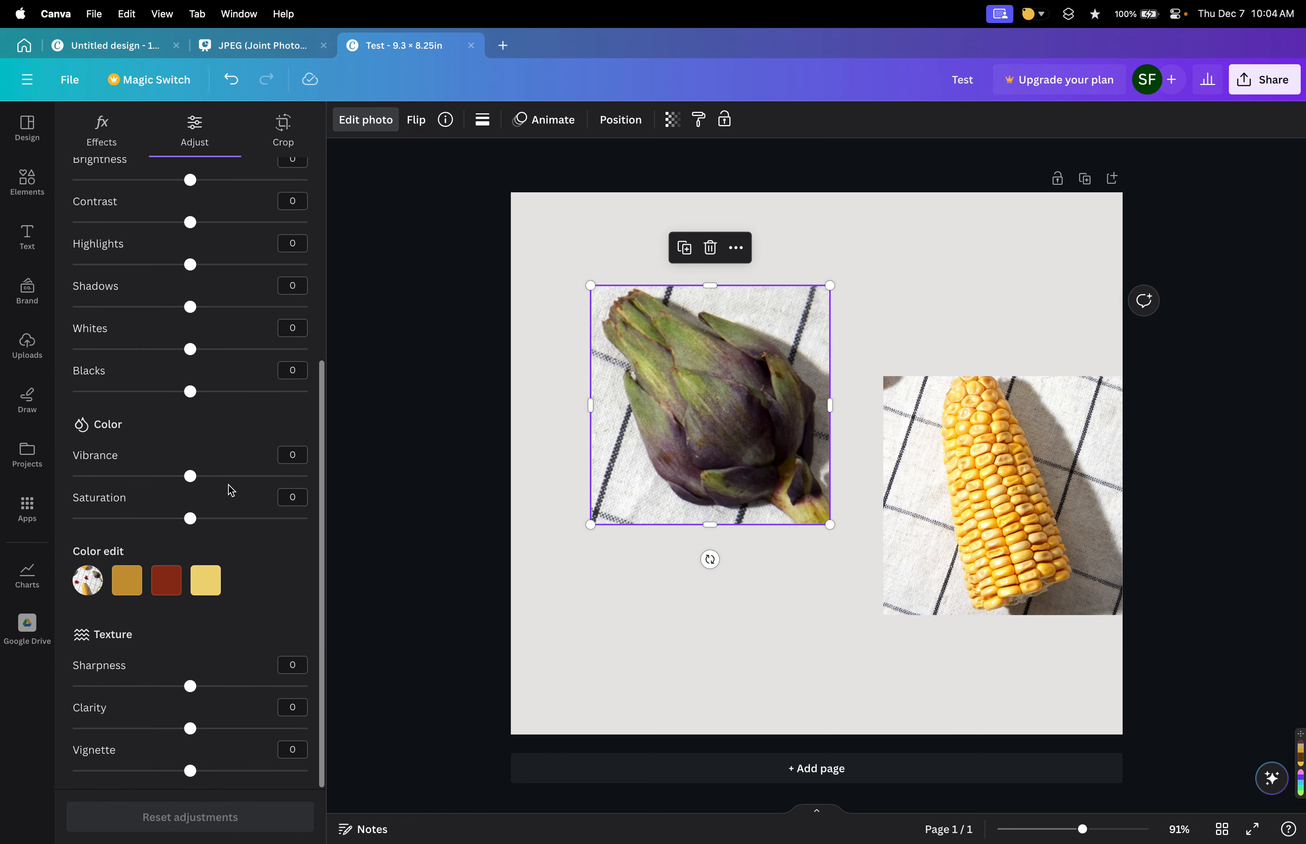
{"action": "scroll", "coordinate": [230, 489], "scroll_direction": "up", "scroll_amount": 5}
{"action": "scroll", "coordinate": [230, 491], "scroll_direction": "down", "scroll_amount": 5}
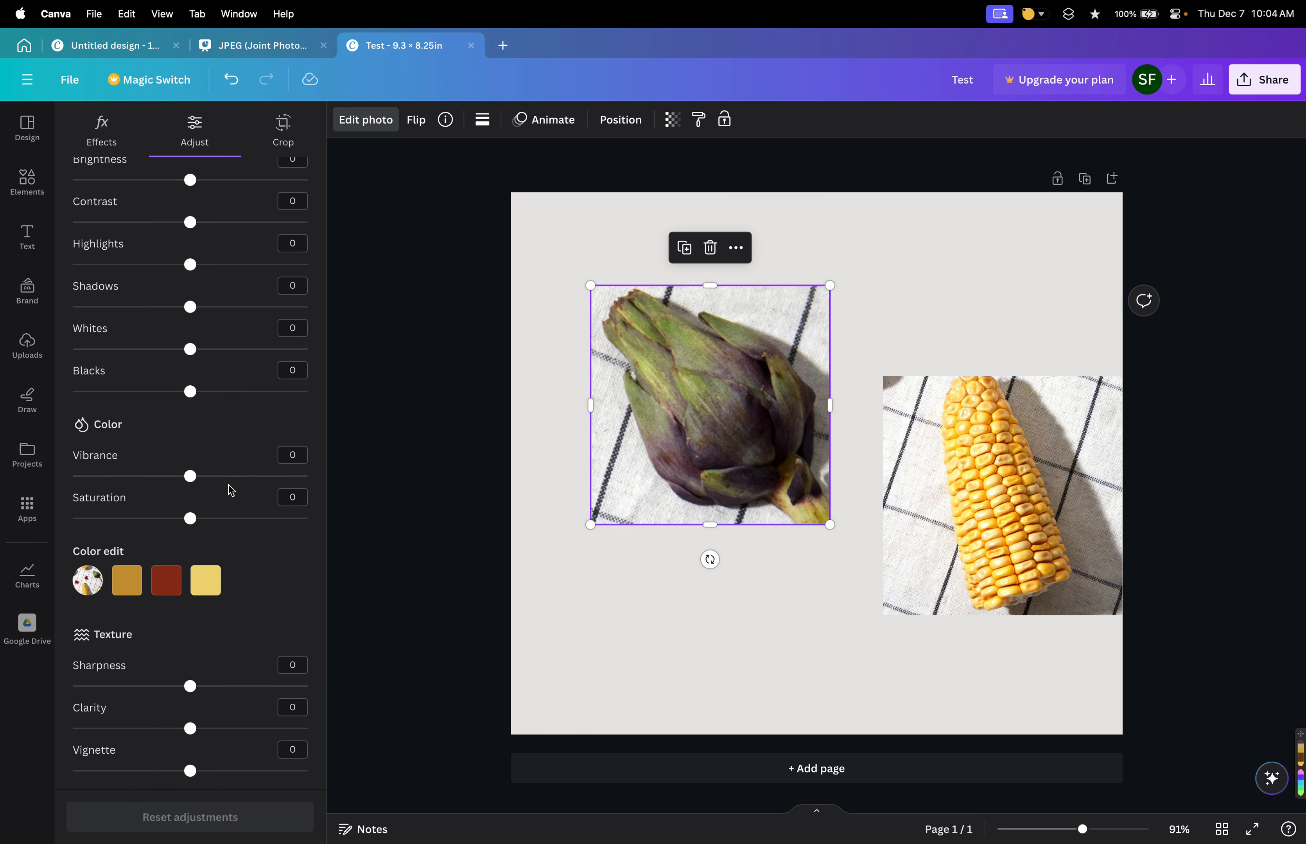
{"action": "scroll", "coordinate": [231, 491], "scroll_direction": "up", "scroll_amount": 1}
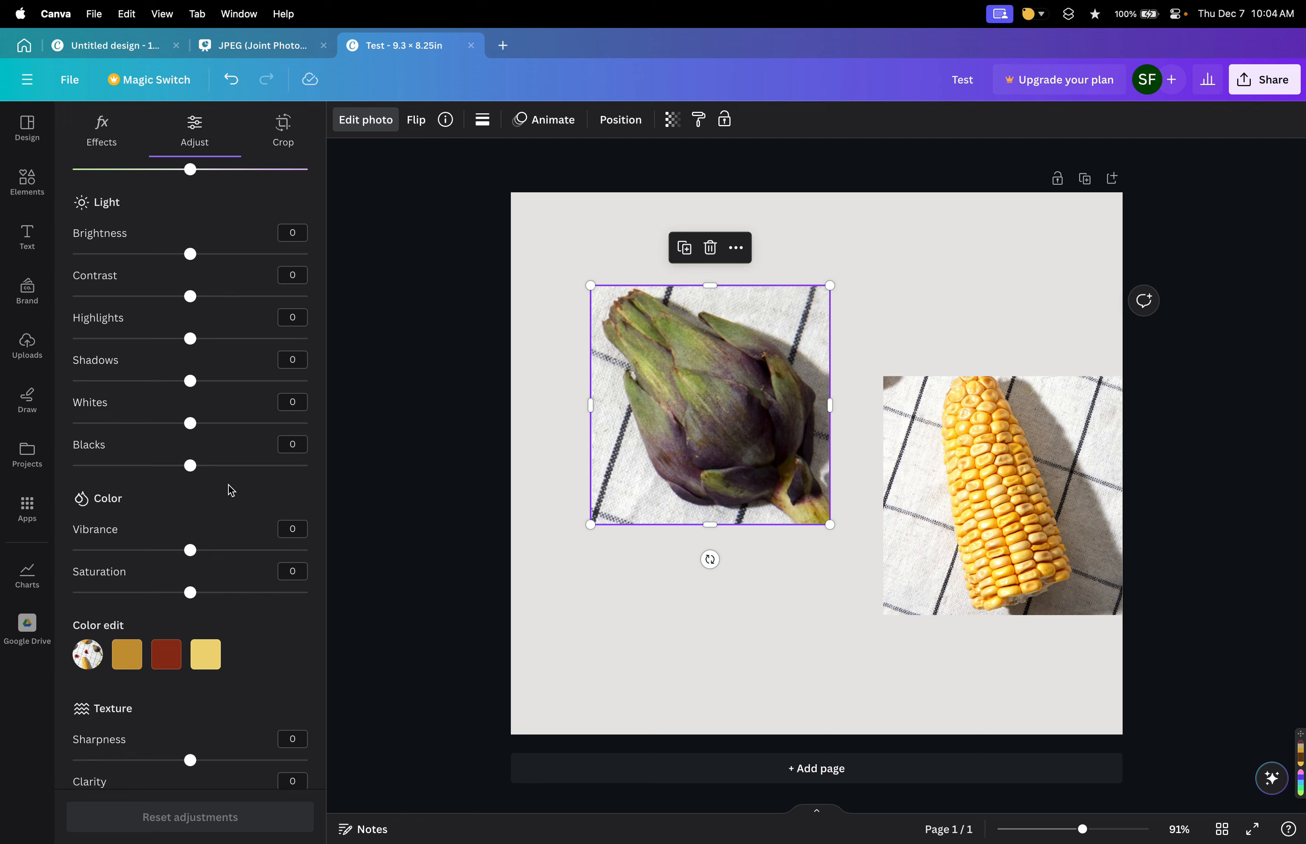
{"action": "scroll", "coordinate": [231, 491], "scroll_direction": "up", "scroll_amount": 5}
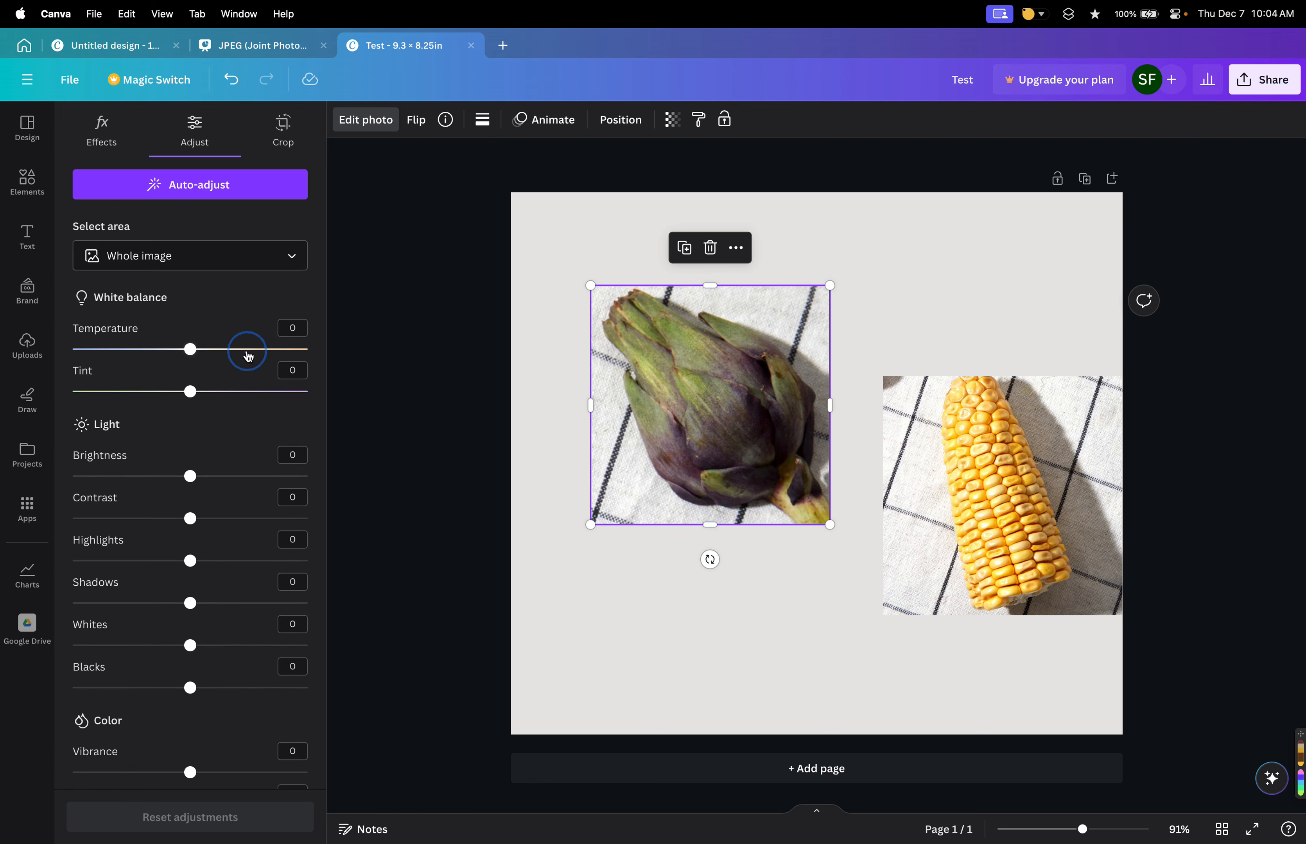
{"action": "left_click_drag", "start_coordinate": [185, 351], "coordinate": [191, 410]}
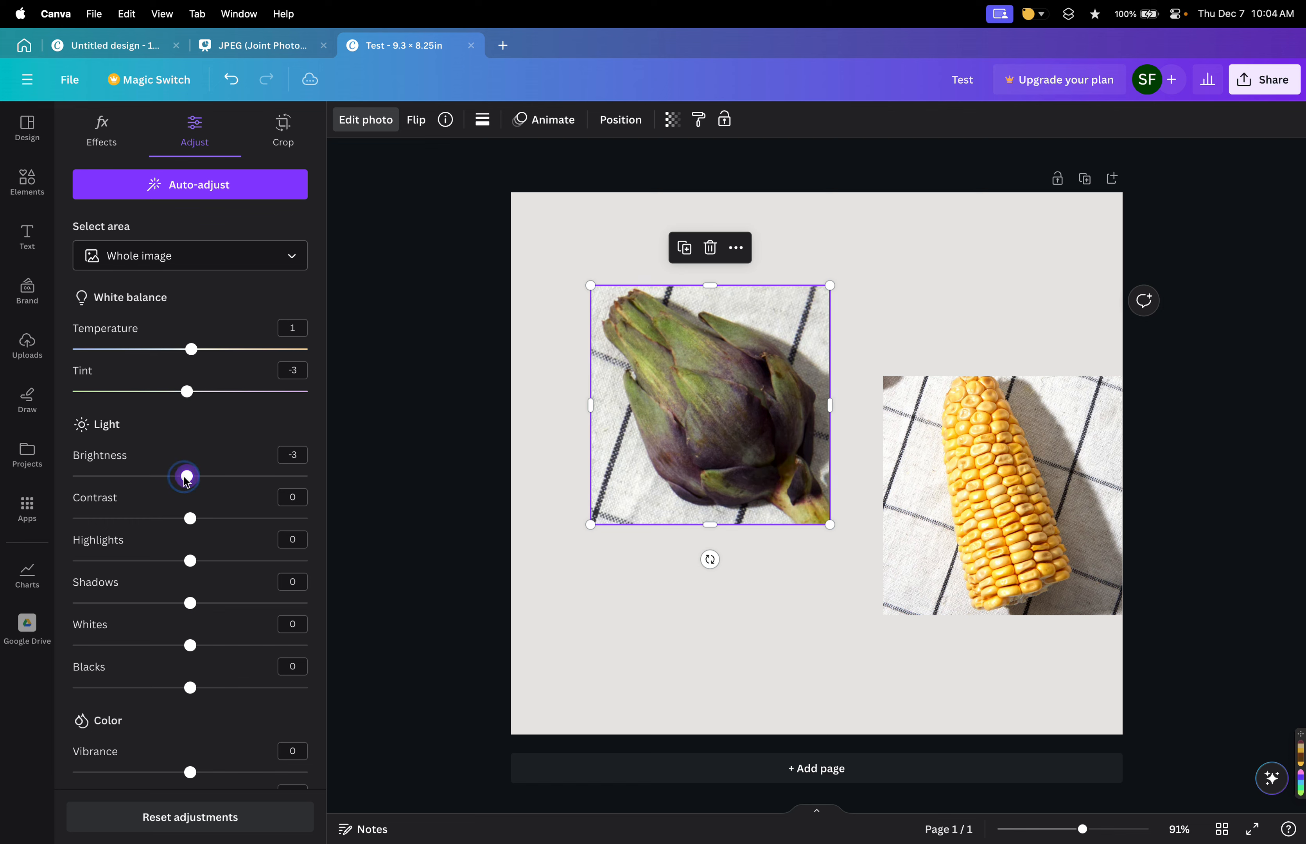
{"action": "left_click_drag", "start_coordinate": [189, 475], "coordinate": [219, 660]}
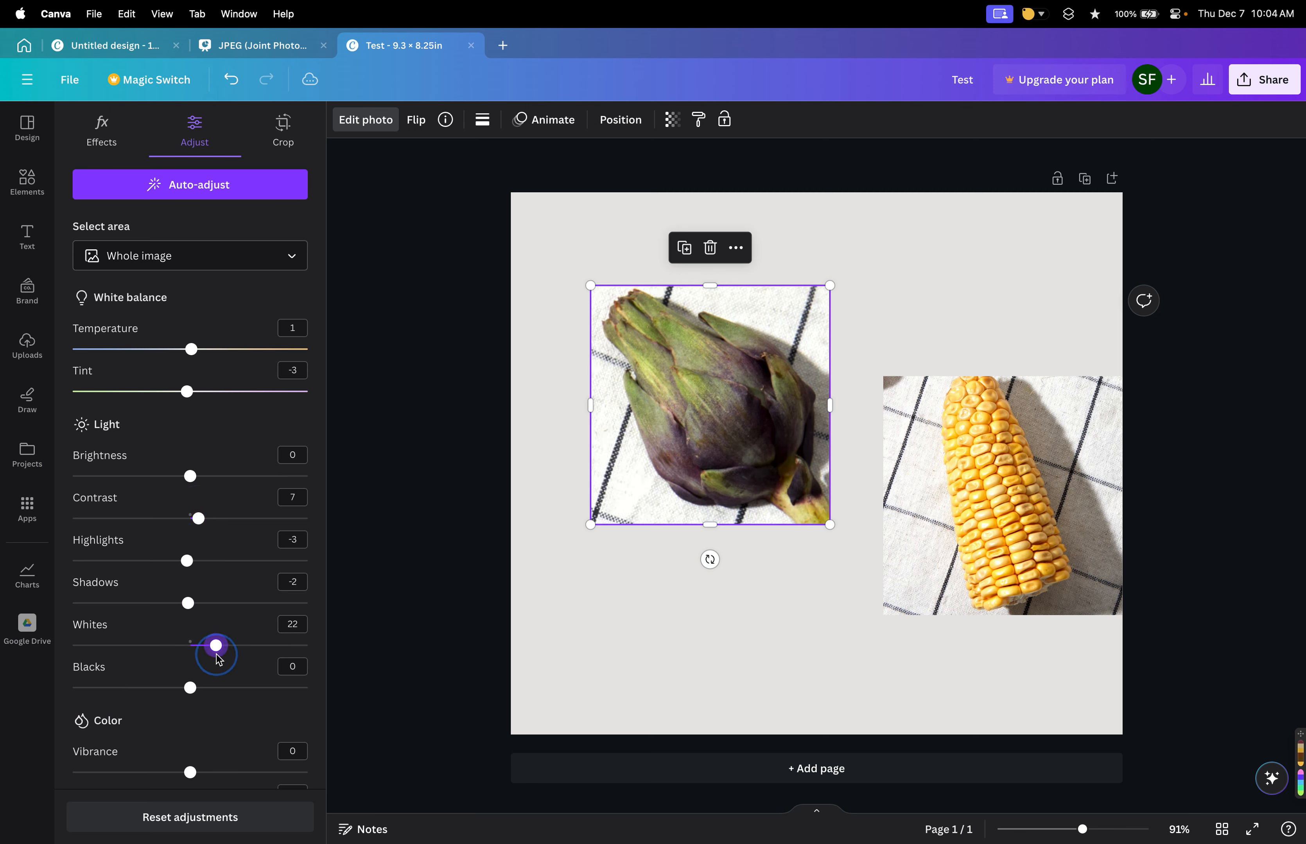
{"action": "scroll", "coordinate": [218, 695], "scroll_direction": "down", "scroll_amount": 5}
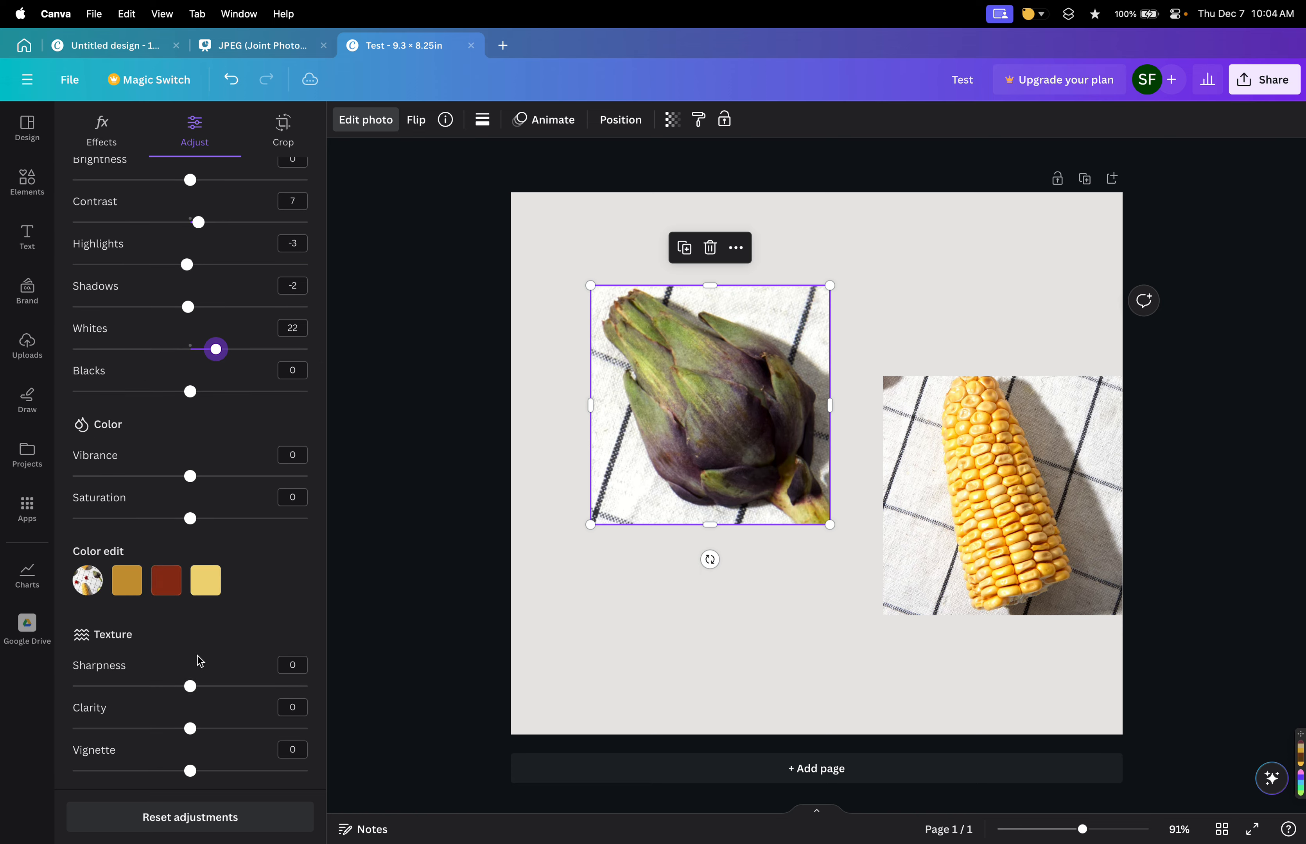
{"action": "left_click_drag", "start_coordinate": [190, 690], "coordinate": [197, 770]}
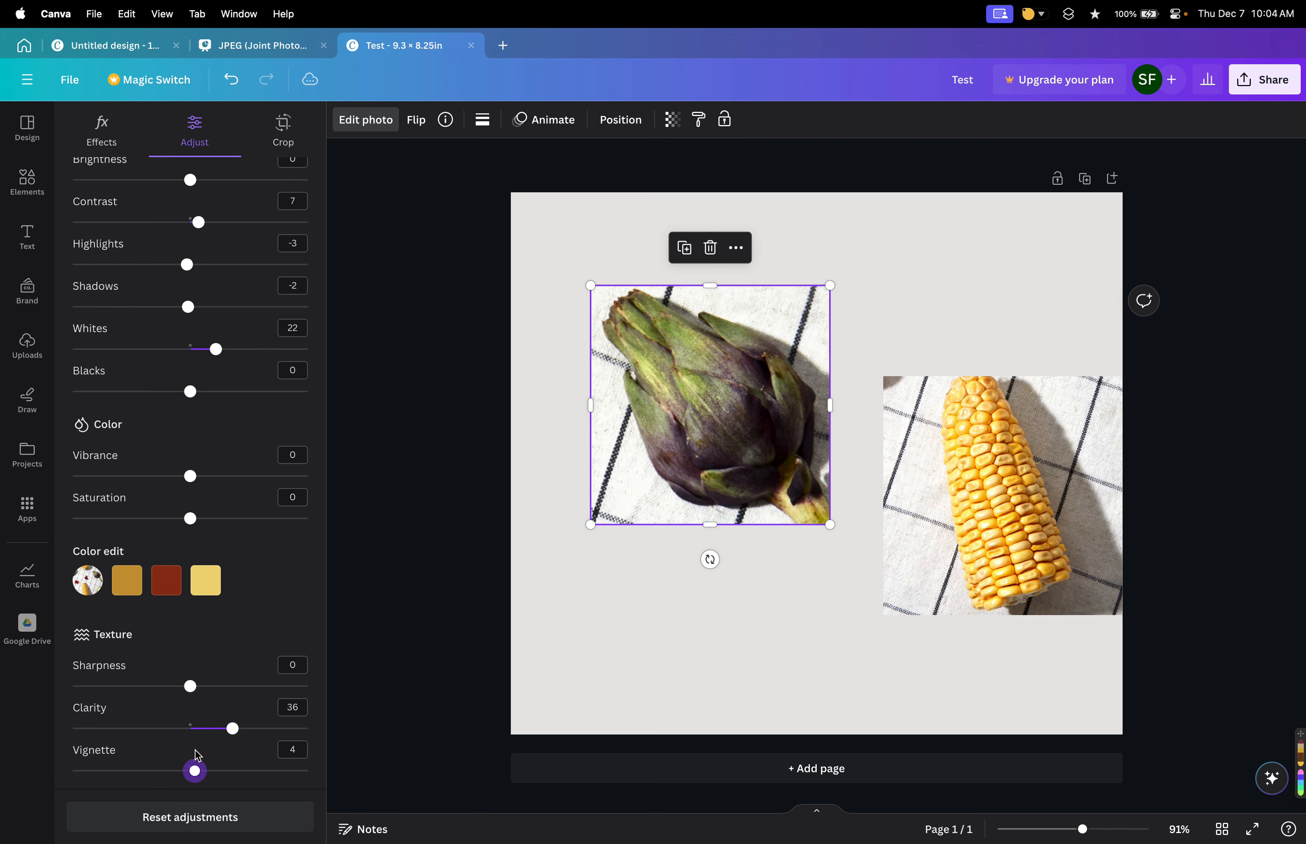
Rotate the artichoke image about 1.4 degrees inside its crop frame and finish the photo edit.
{"action": "scroll", "coordinate": [244, 570], "scroll_direction": "up", "scroll_amount": 10}
{"action": "left_click", "coordinate": [284, 130]}
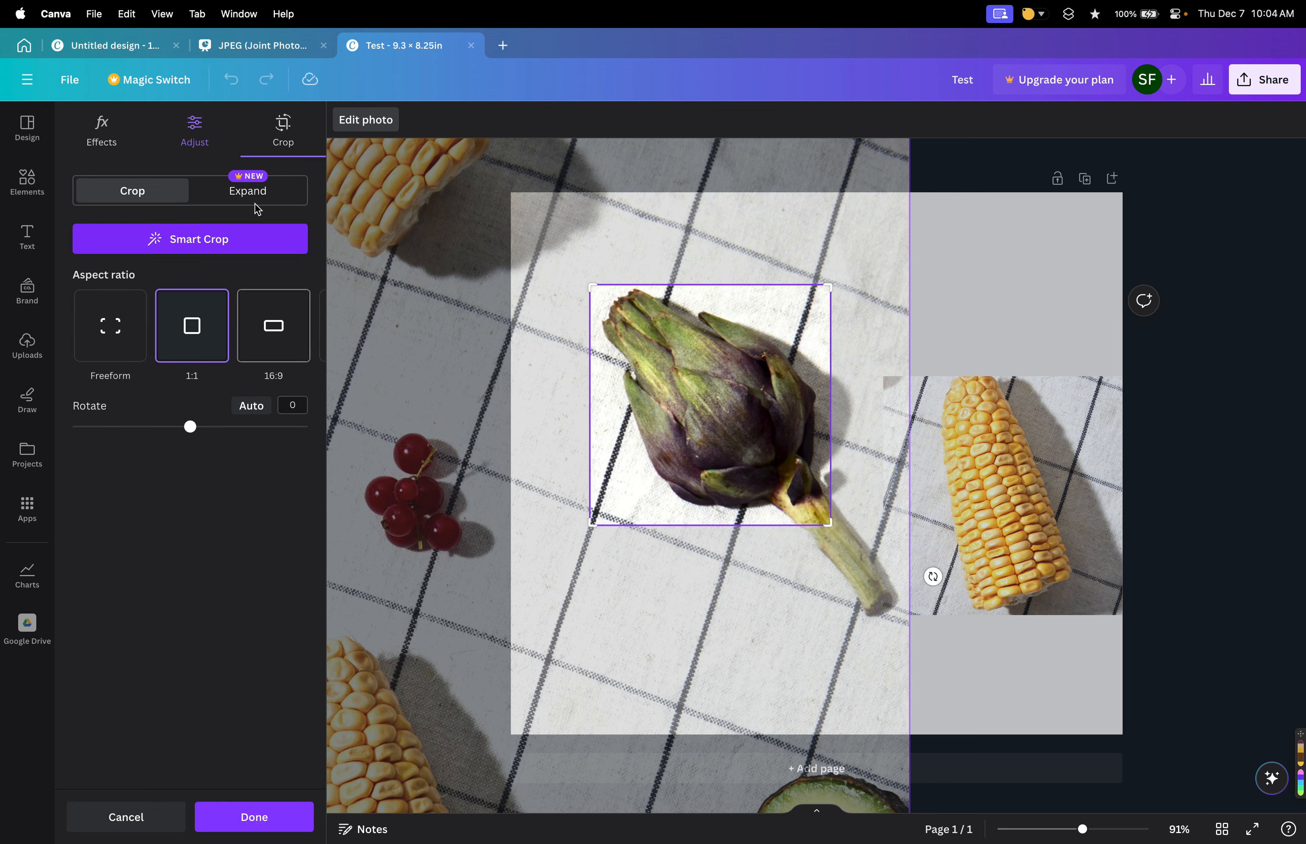
{"action": "left_click", "coordinate": [243, 200]}
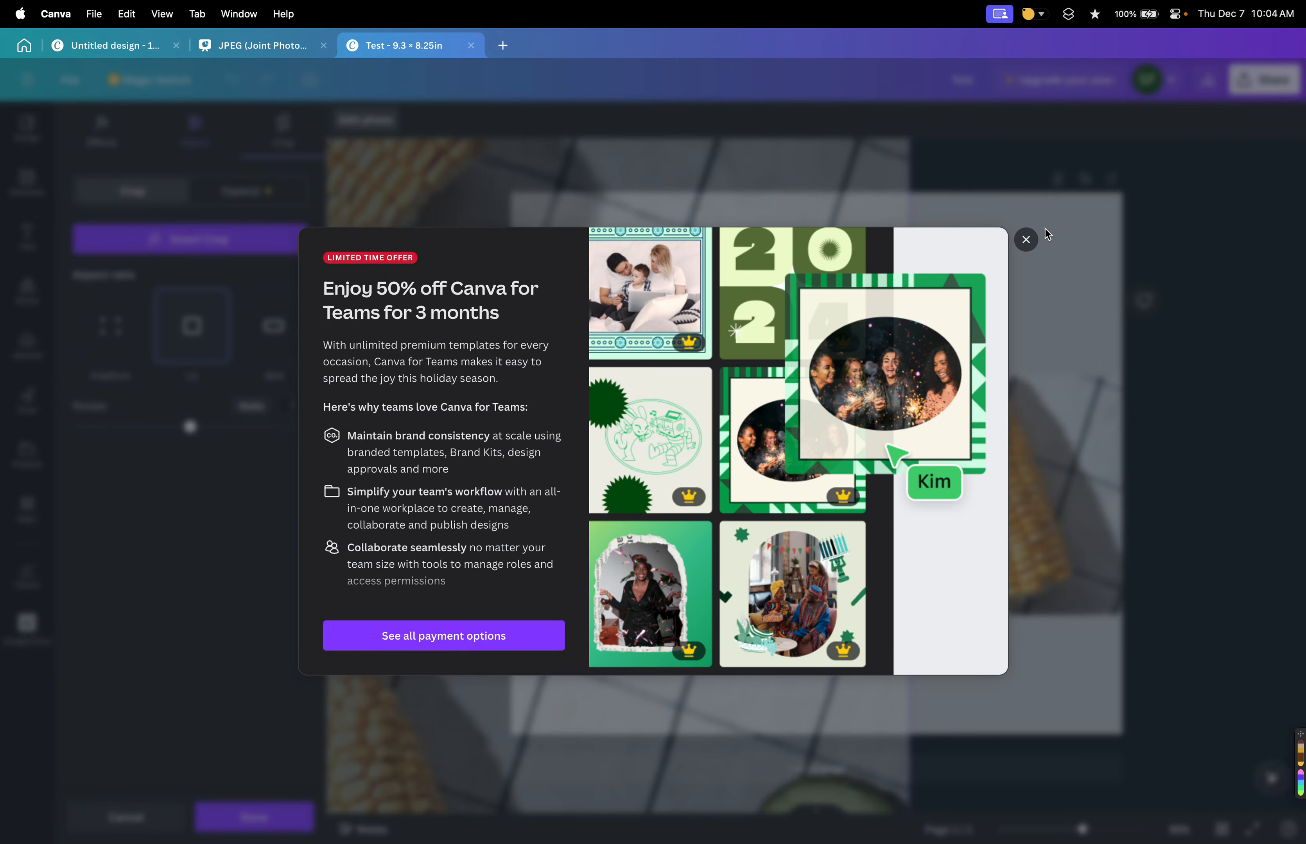
{"action": "left_click", "coordinate": [1024, 239]}
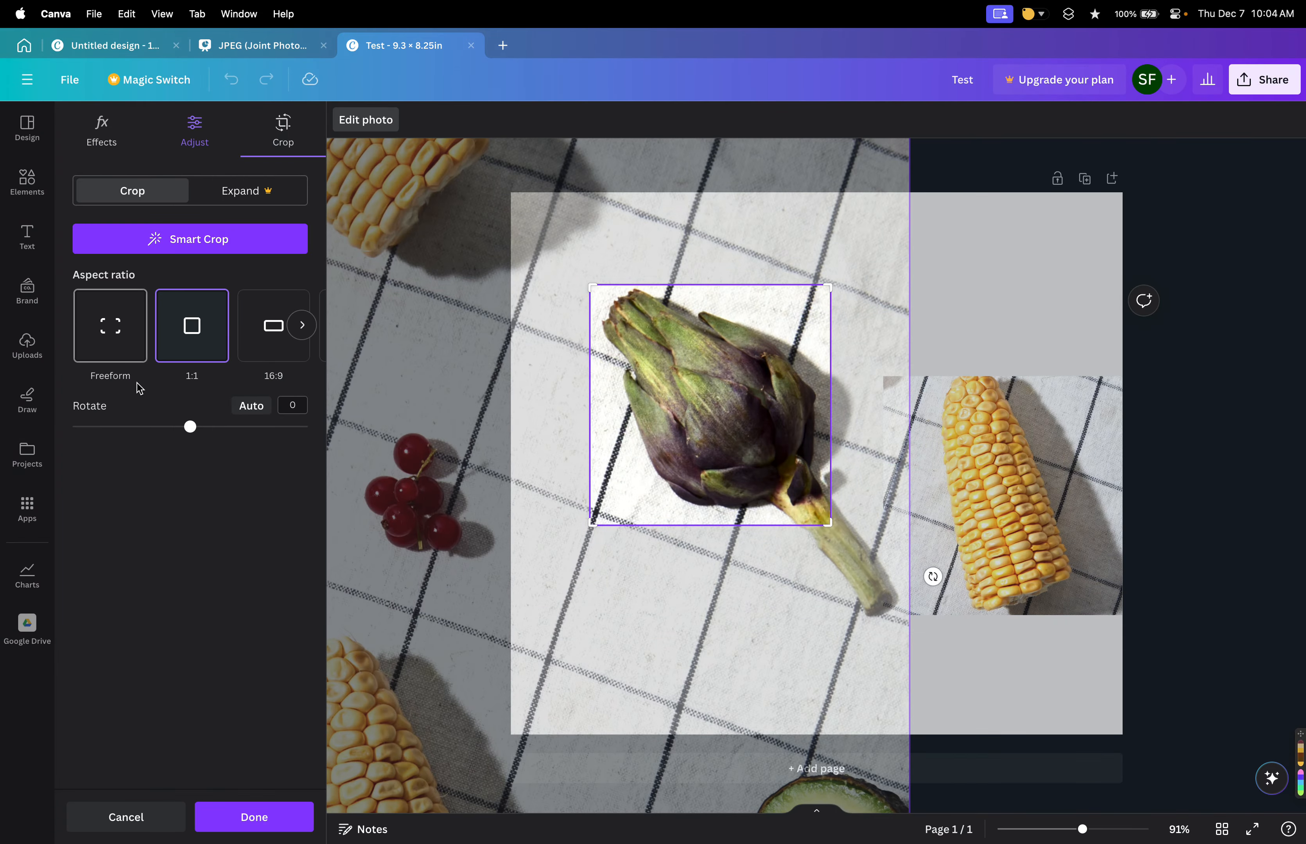
{"action": "mouse_move", "coordinate": [190, 426]}
{"action": "left_mouse_down"}
{"action": "mouse_move", "coordinate": [134, 428]}
{"action": "mouse_move", "coordinate": [213, 431]}
{"action": "mouse_move", "coordinate": [192, 428]}
{"action": "left_mouse_up"}
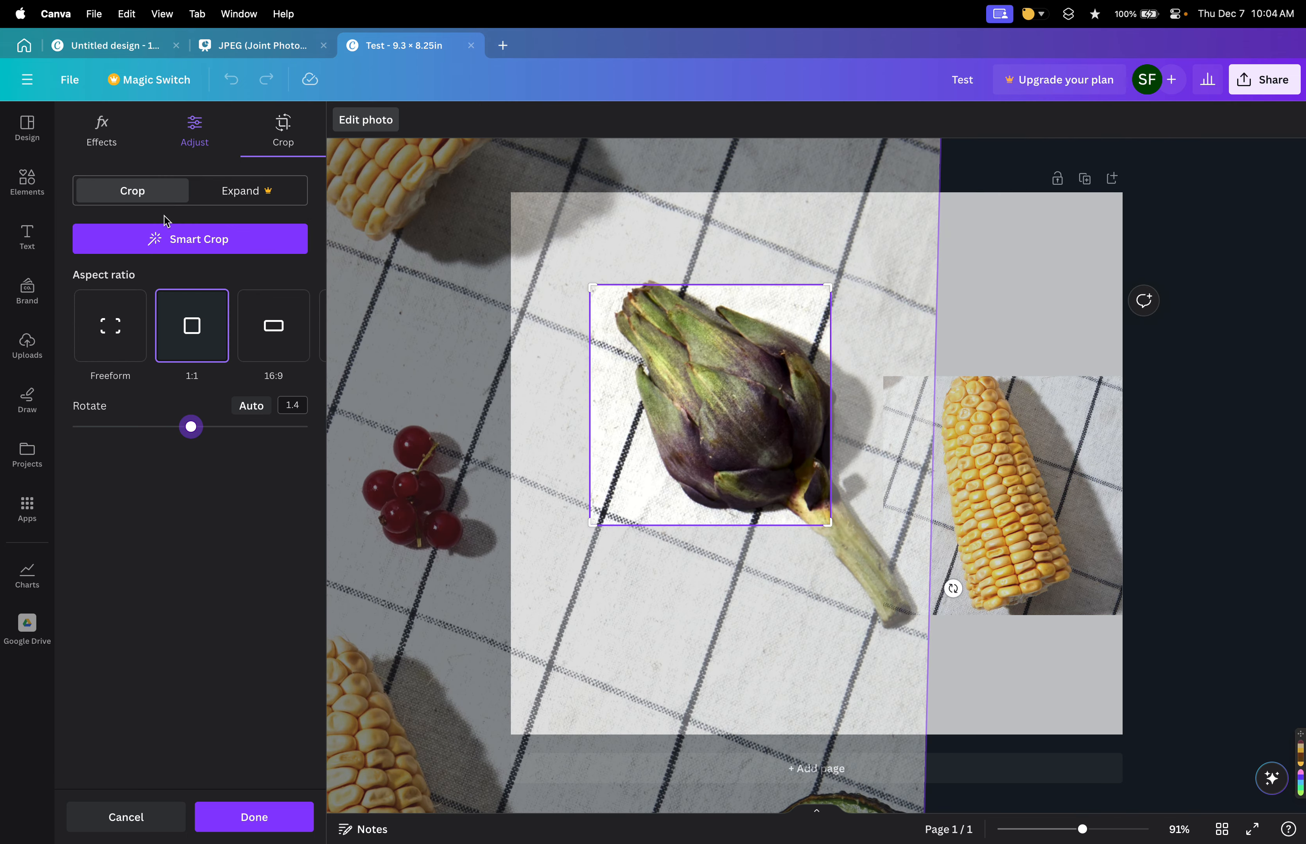
{"action": "left_click", "coordinate": [373, 130]}
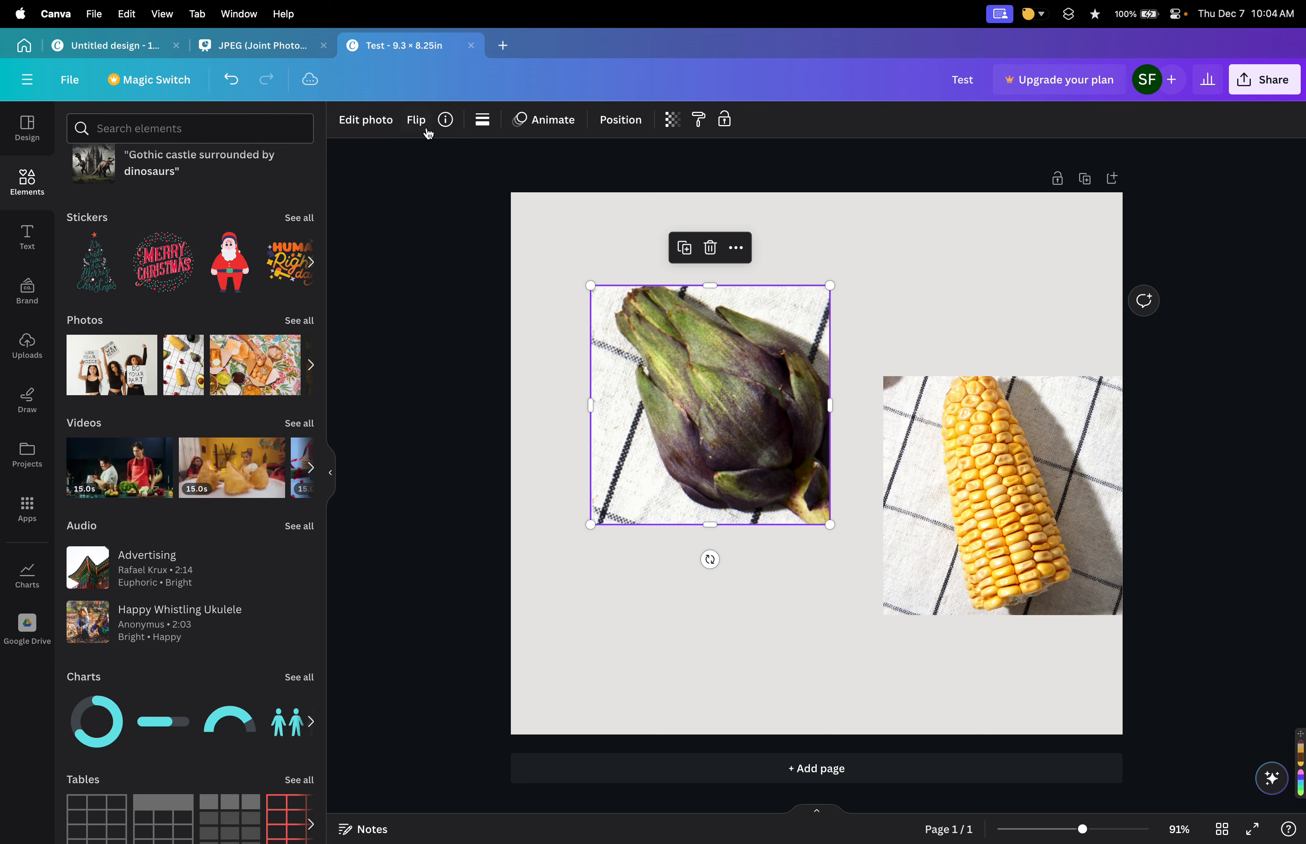
Flip the artichoke photo horizontally.
{"action": "left_click", "coordinate": [417, 120]}
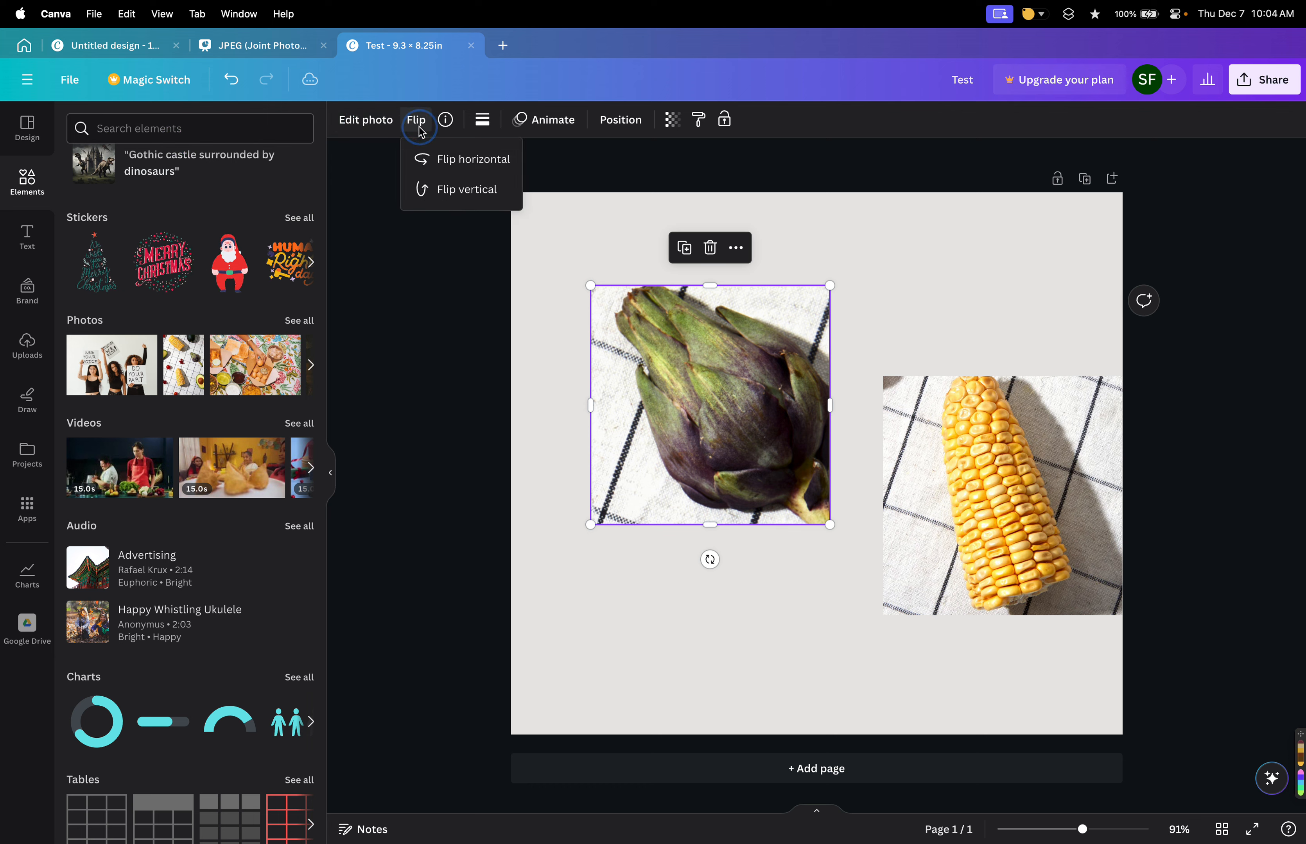
{"action": "left_click", "coordinate": [435, 164]}
{"action": "left_click", "coordinate": [433, 162]}
{"action": "left_click", "coordinate": [436, 186]}
{"action": "left_click", "coordinate": [436, 187]}
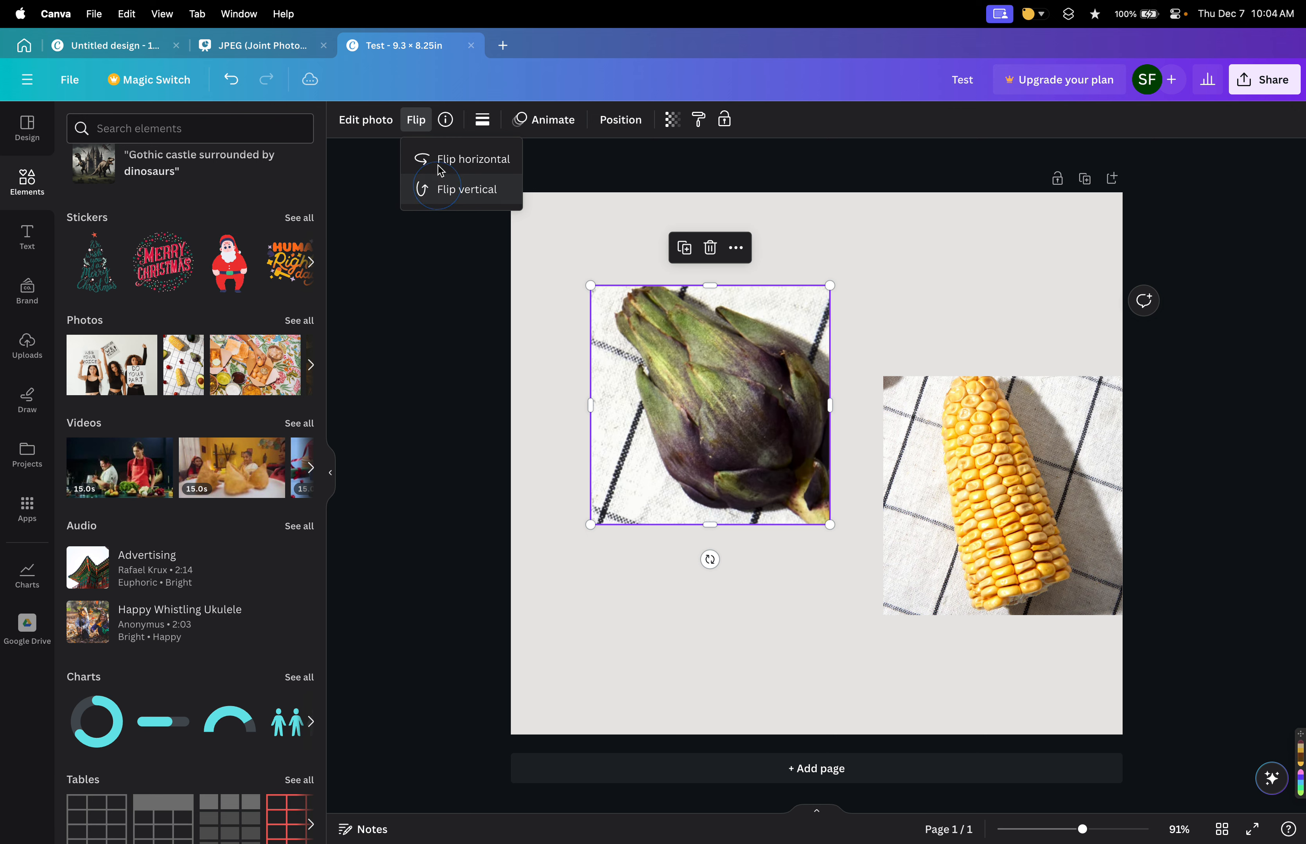
{"action": "left_click", "coordinate": [439, 163]}
Open the artichoke photo's info and browse the collection it comes from.
{"action": "left_click", "coordinate": [445, 120]}
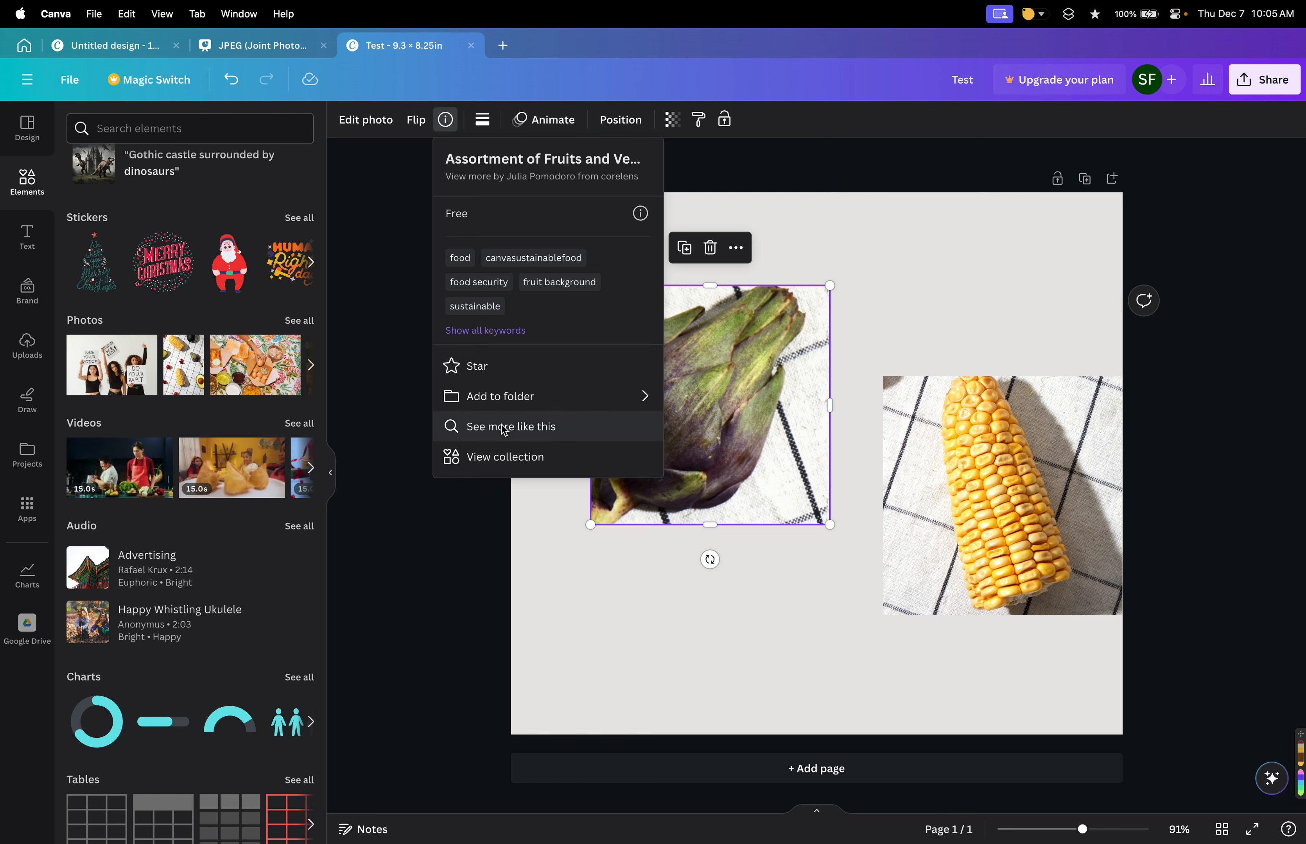
{"action": "left_click", "coordinate": [515, 458]}
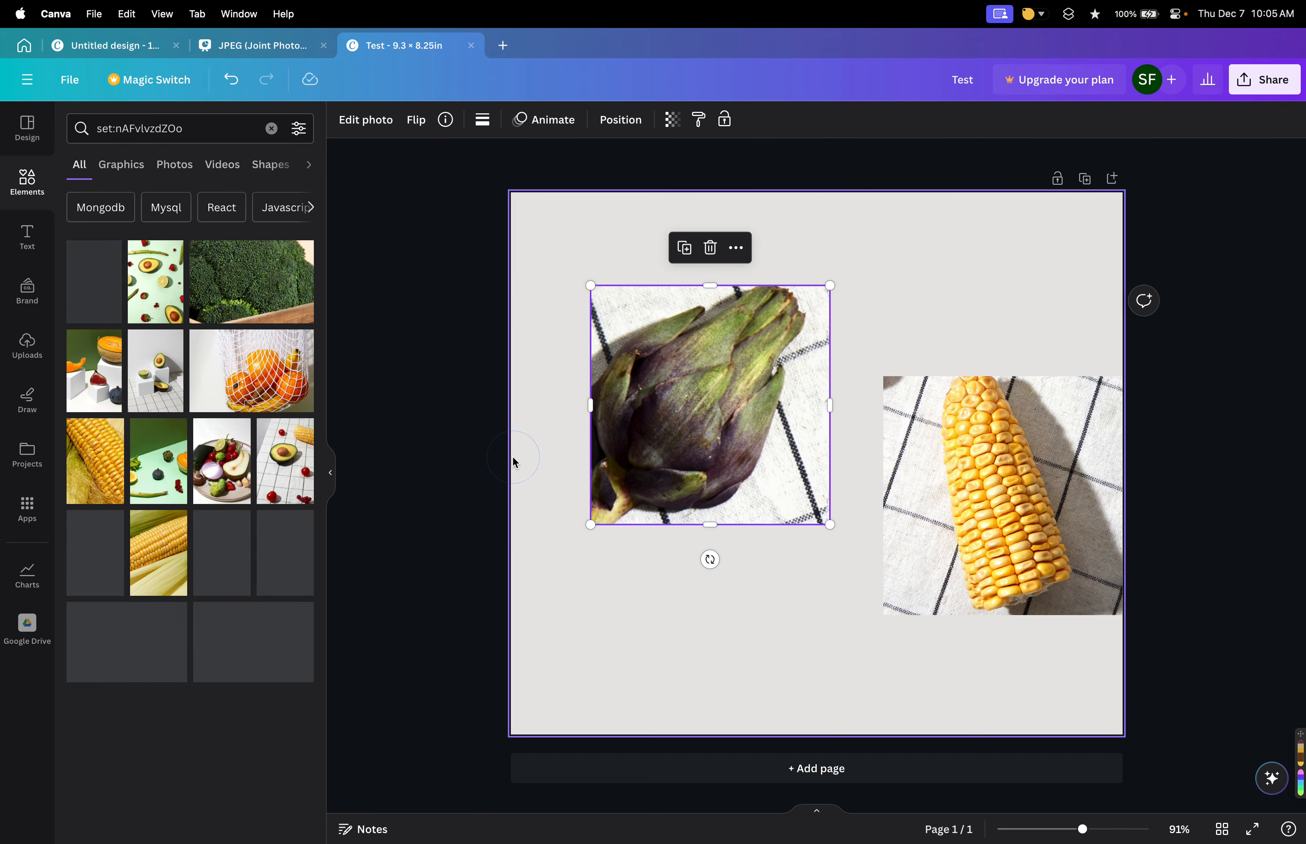
{"action": "scroll", "coordinate": [234, 567], "scroll_direction": "down", "scroll_amount": 10}
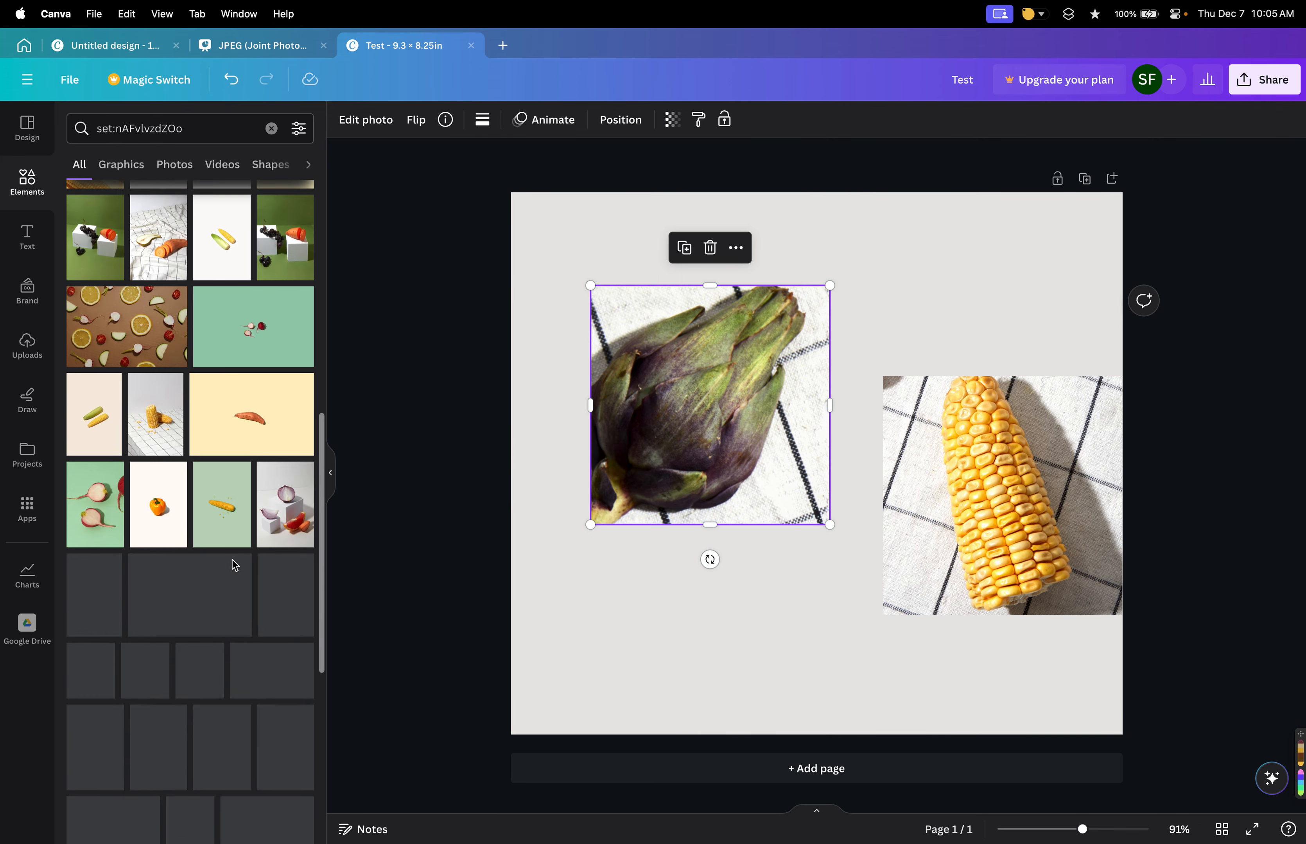
{"action": "scroll", "coordinate": [235, 566], "scroll_direction": "down", "scroll_amount": 10}
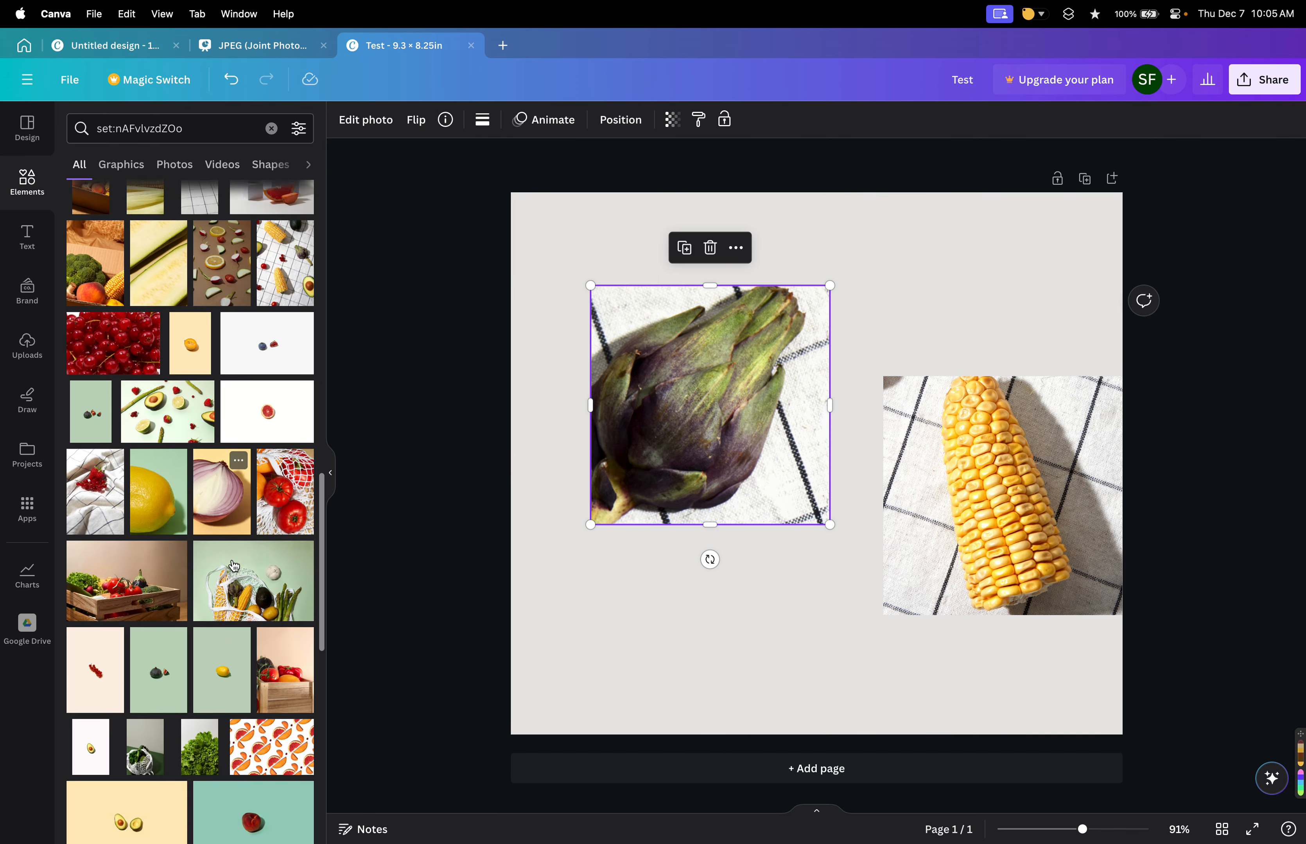
{"action": "scroll", "coordinate": [232, 560], "scroll_direction": "up", "scroll_amount": 6}
{"action": "scroll", "coordinate": [232, 560], "scroll_direction": "down", "scroll_amount": 6}
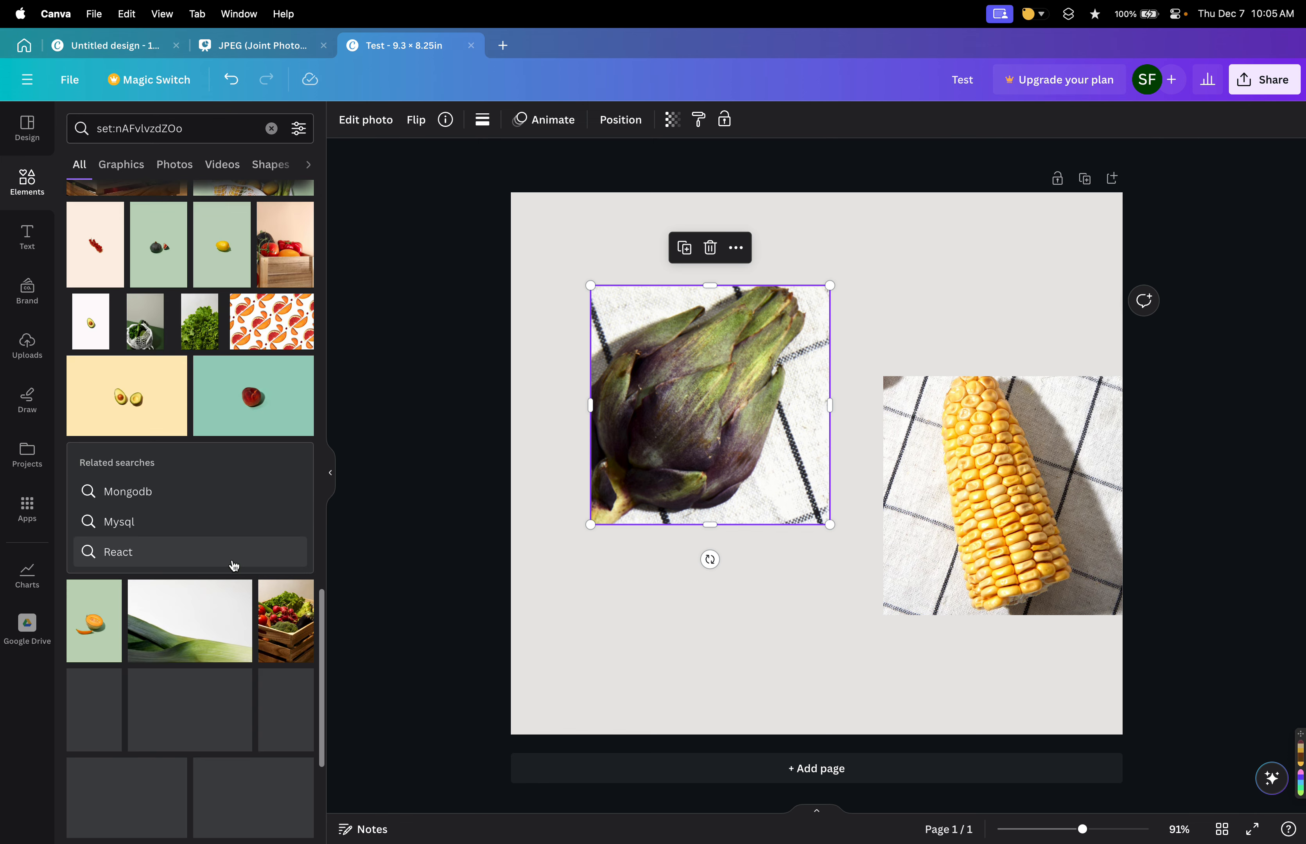
{"action": "scroll", "coordinate": [233, 560], "scroll_direction": "up", "scroll_amount": 10}
{"action": "scroll", "coordinate": [225, 501], "scroll_direction": "up", "scroll_amount": 10}
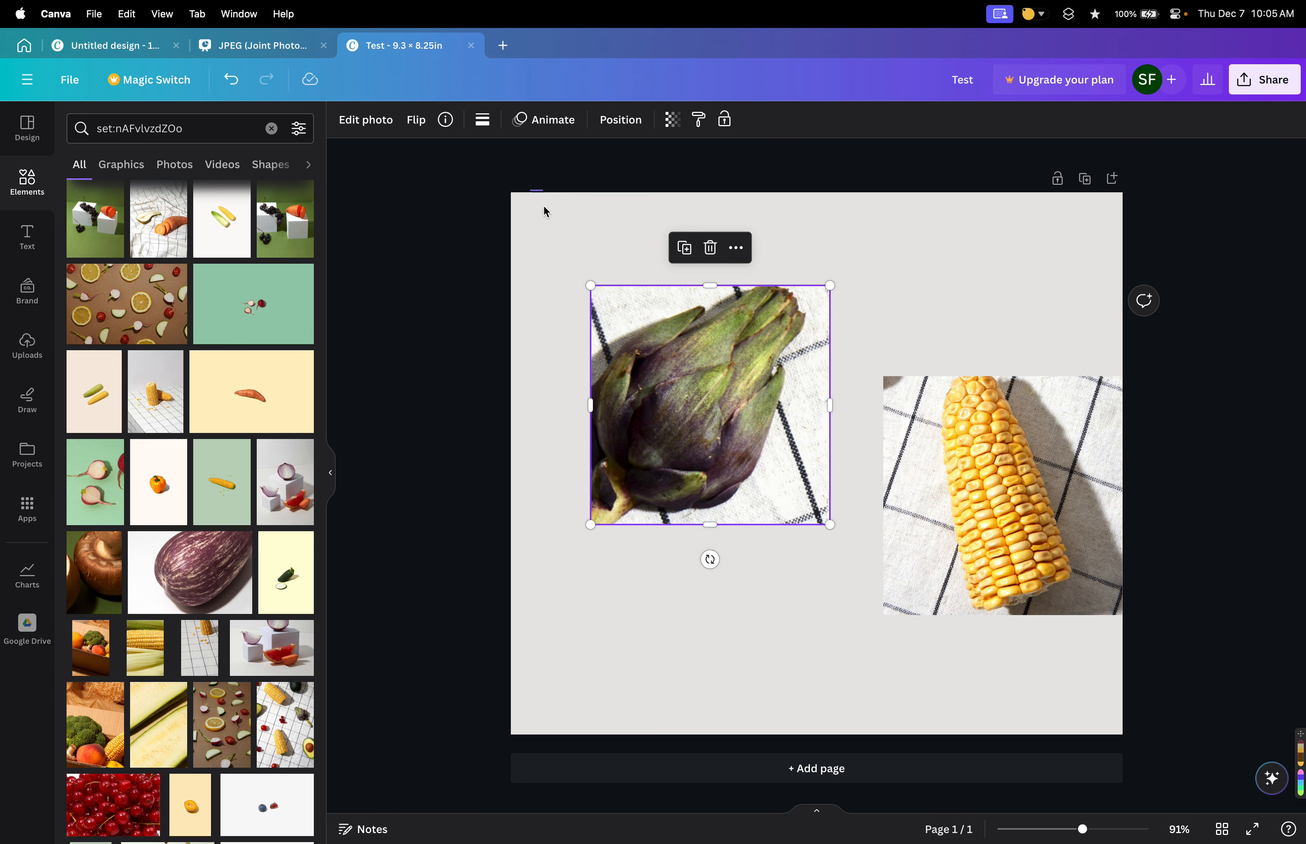
Add a border to the artichoke photo with weight 29 and corner rounding 26.
{"action": "left_click", "coordinate": [486, 127]}
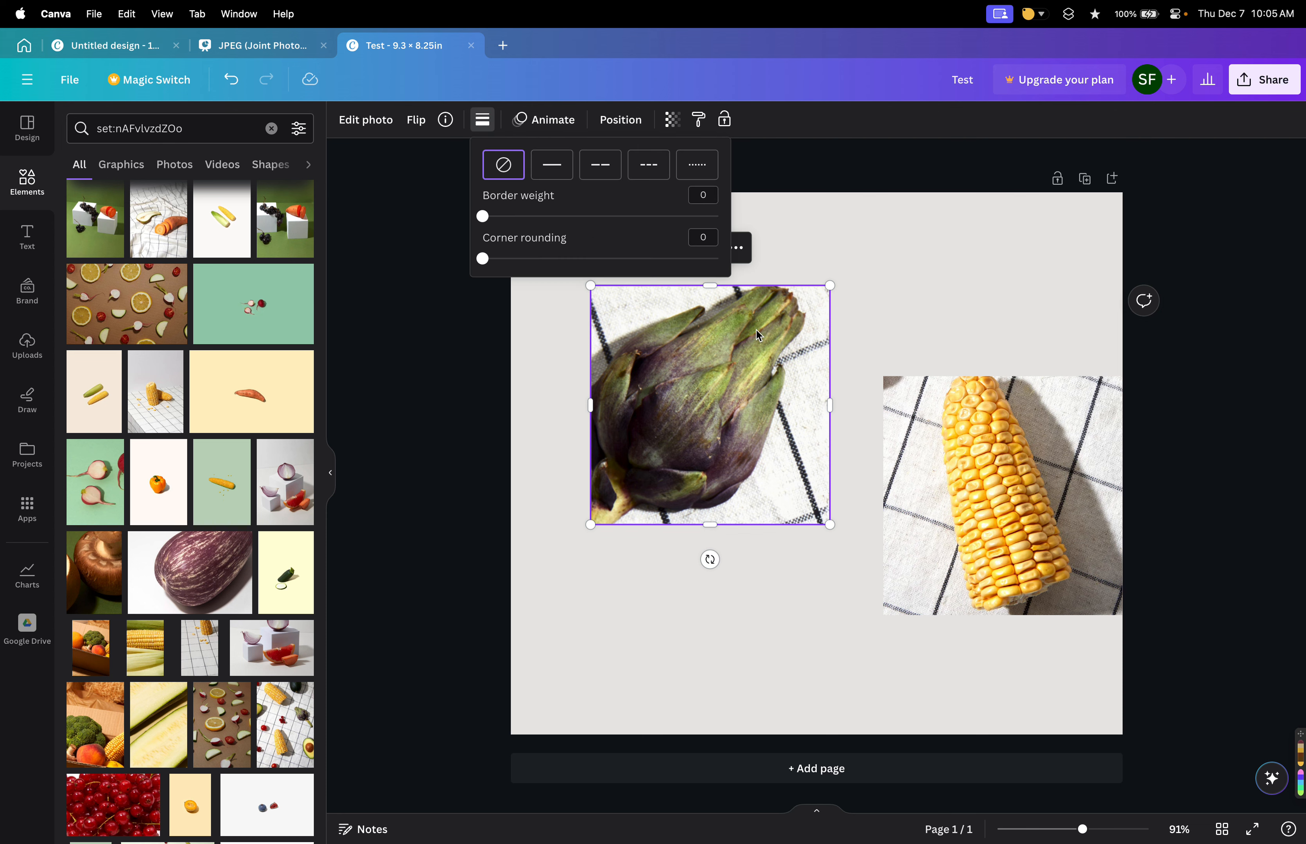
{"action": "left_click_drag", "start_coordinate": [482, 216], "coordinate": [551, 217]}
{"action": "left_click_drag", "start_coordinate": [483, 259], "coordinate": [543, 259]}
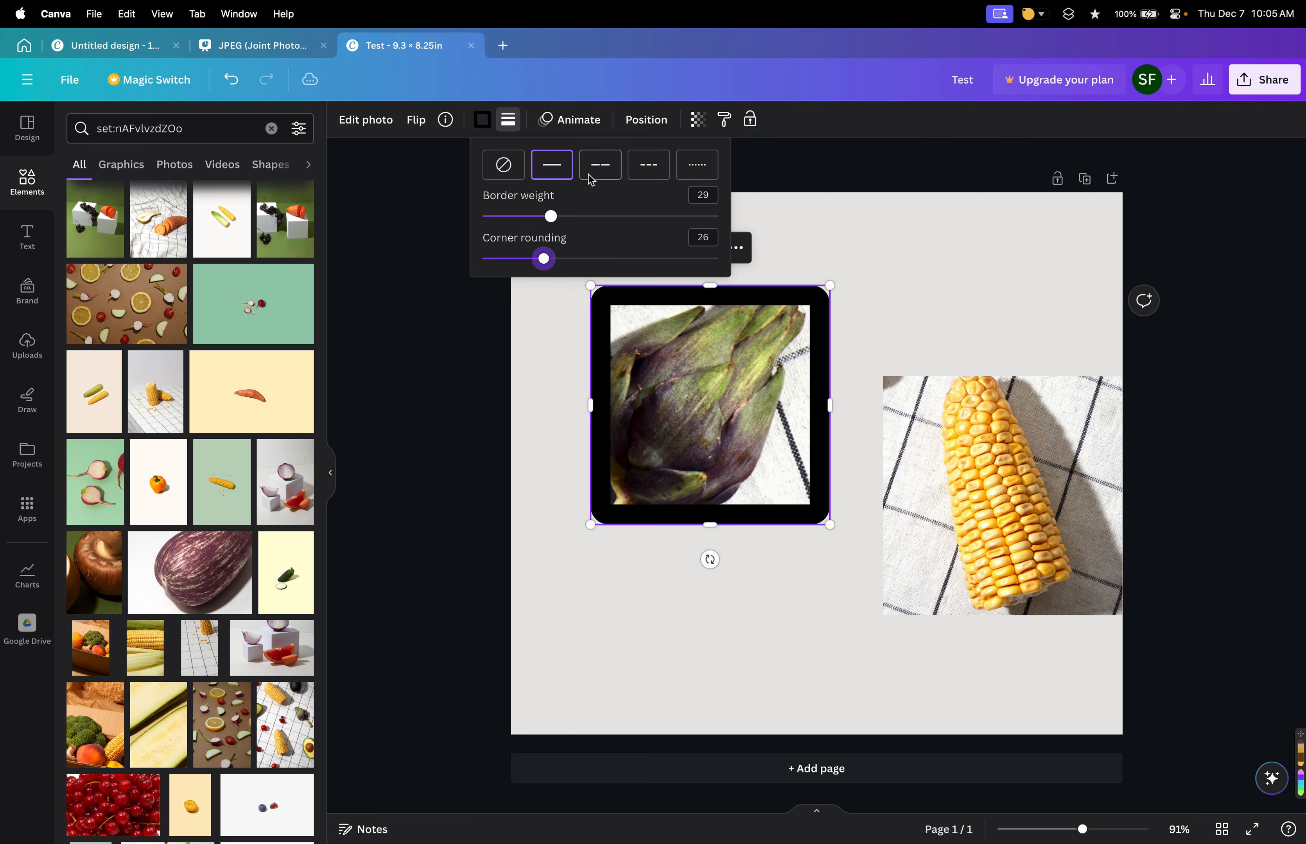
Set the artichoke photo's border to a solid line of weight 8 with corner rounding 32.
{"action": "left_click", "coordinate": [596, 172]}
{"action": "left_click", "coordinate": [649, 164]}
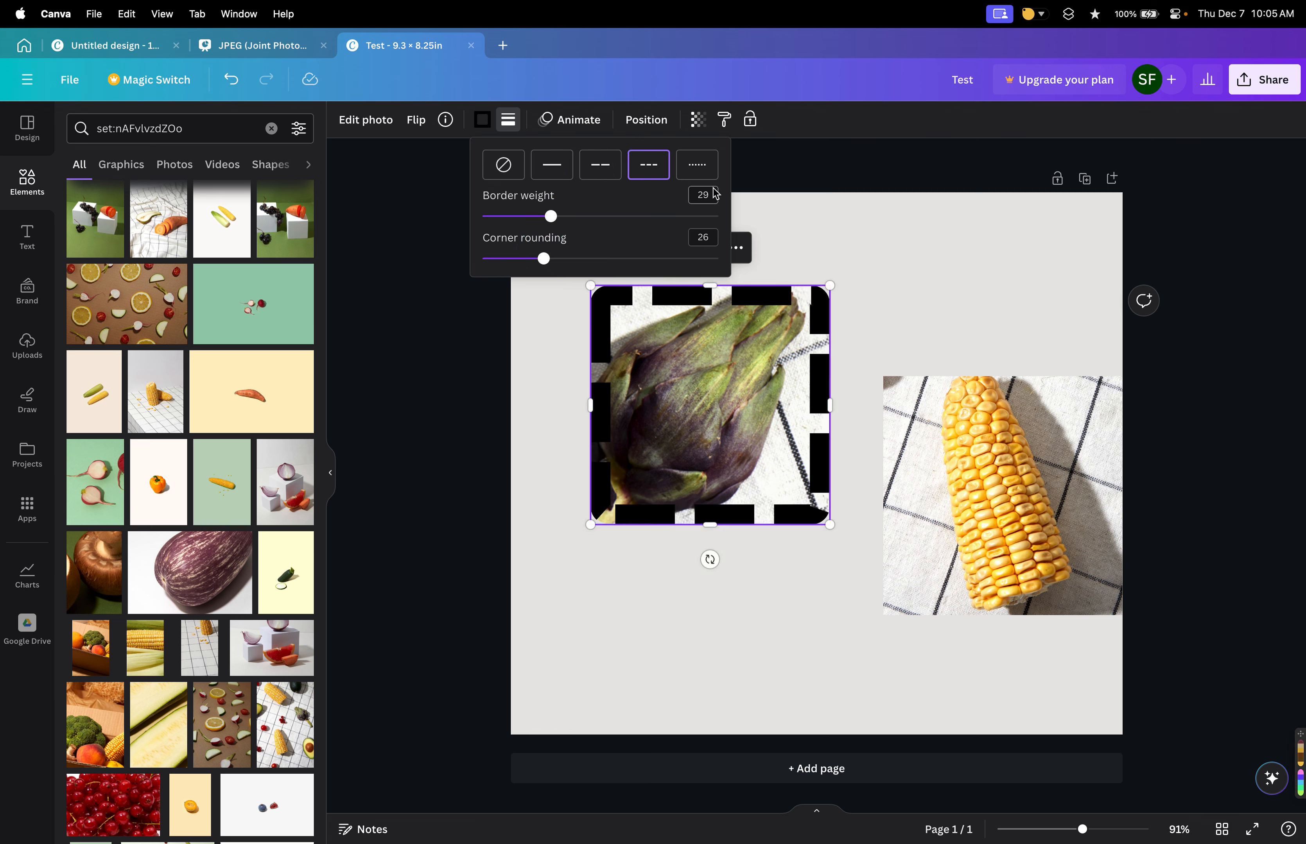
{"action": "left_click", "coordinate": [547, 218]}
{"action": "left_click_drag", "start_coordinate": [548, 219], "coordinate": [559, 263]}
{"action": "left_click", "coordinate": [704, 178]}
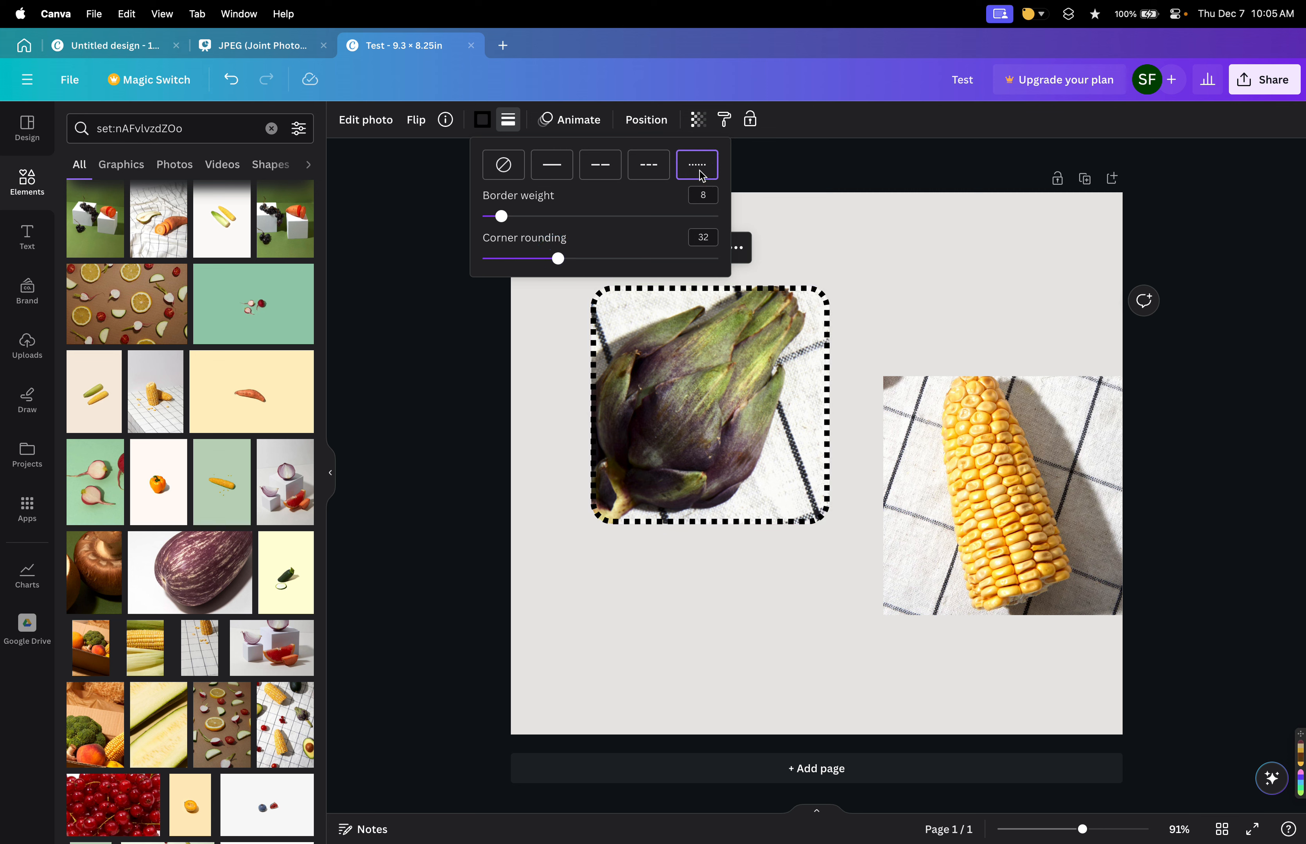
{"action": "left_click", "coordinate": [652, 169]}
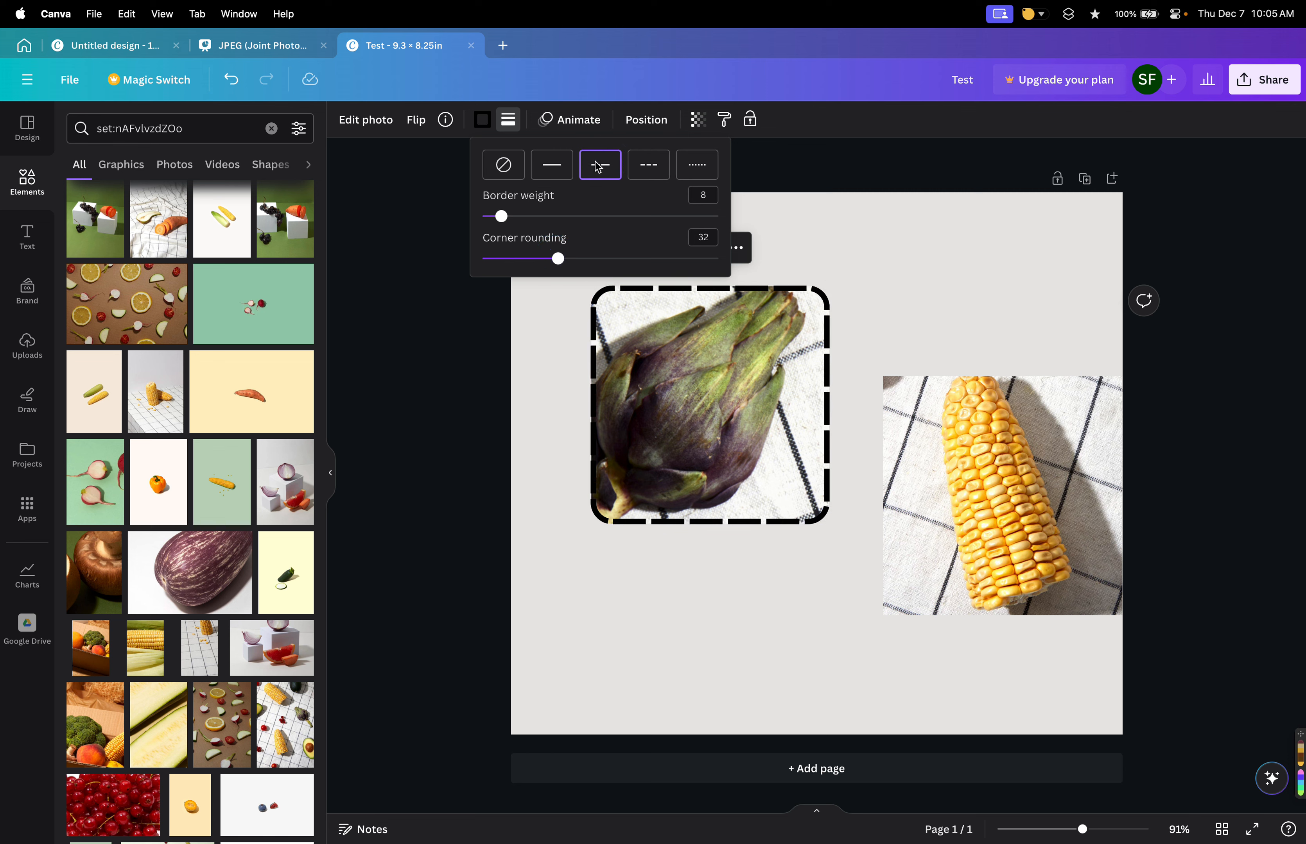
{"action": "left_click", "coordinate": [551, 165]}
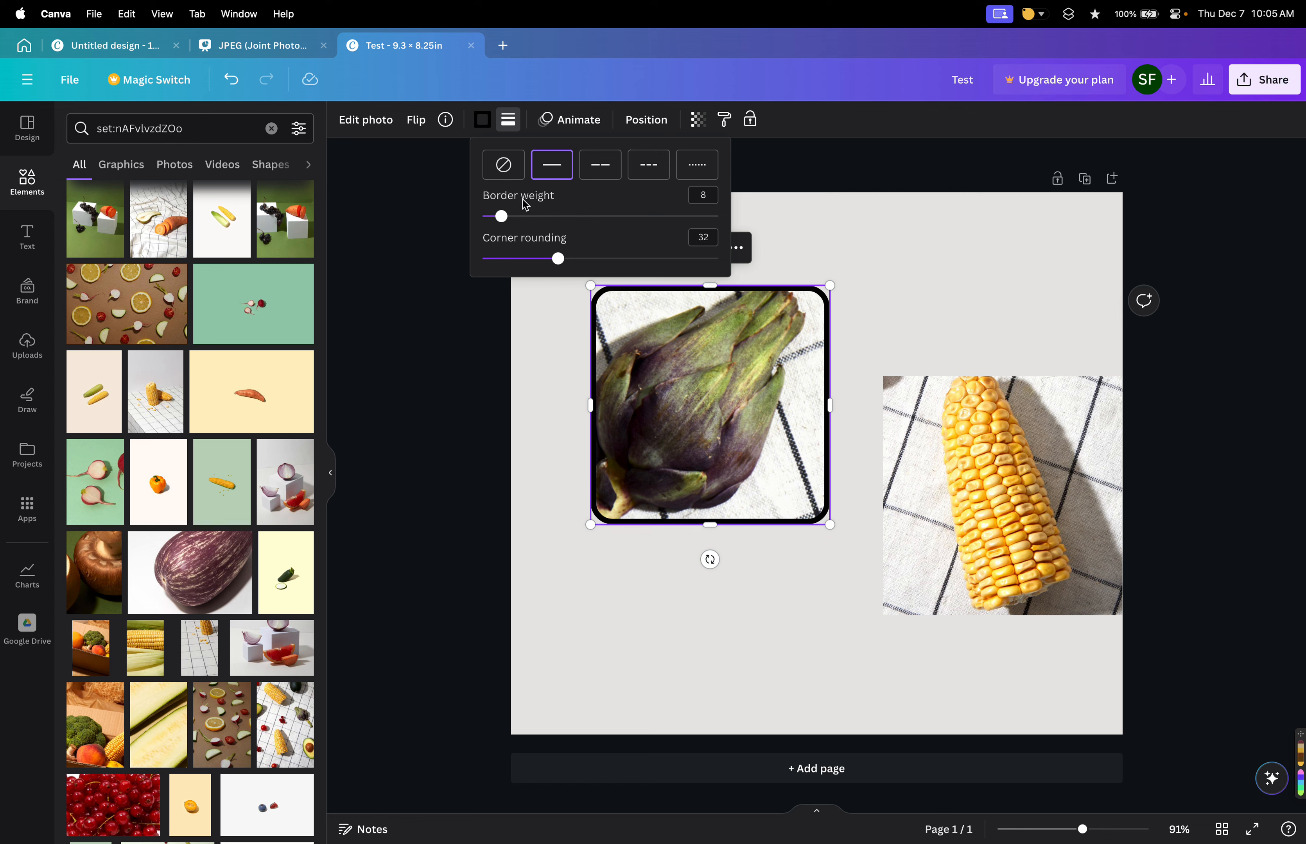
{"action": "left_click", "coordinate": [509, 174]}
{"action": "left_click", "coordinate": [549, 169]}
{"action": "left_click", "coordinate": [511, 163]}
{"action": "left_click", "coordinate": [549, 165]}
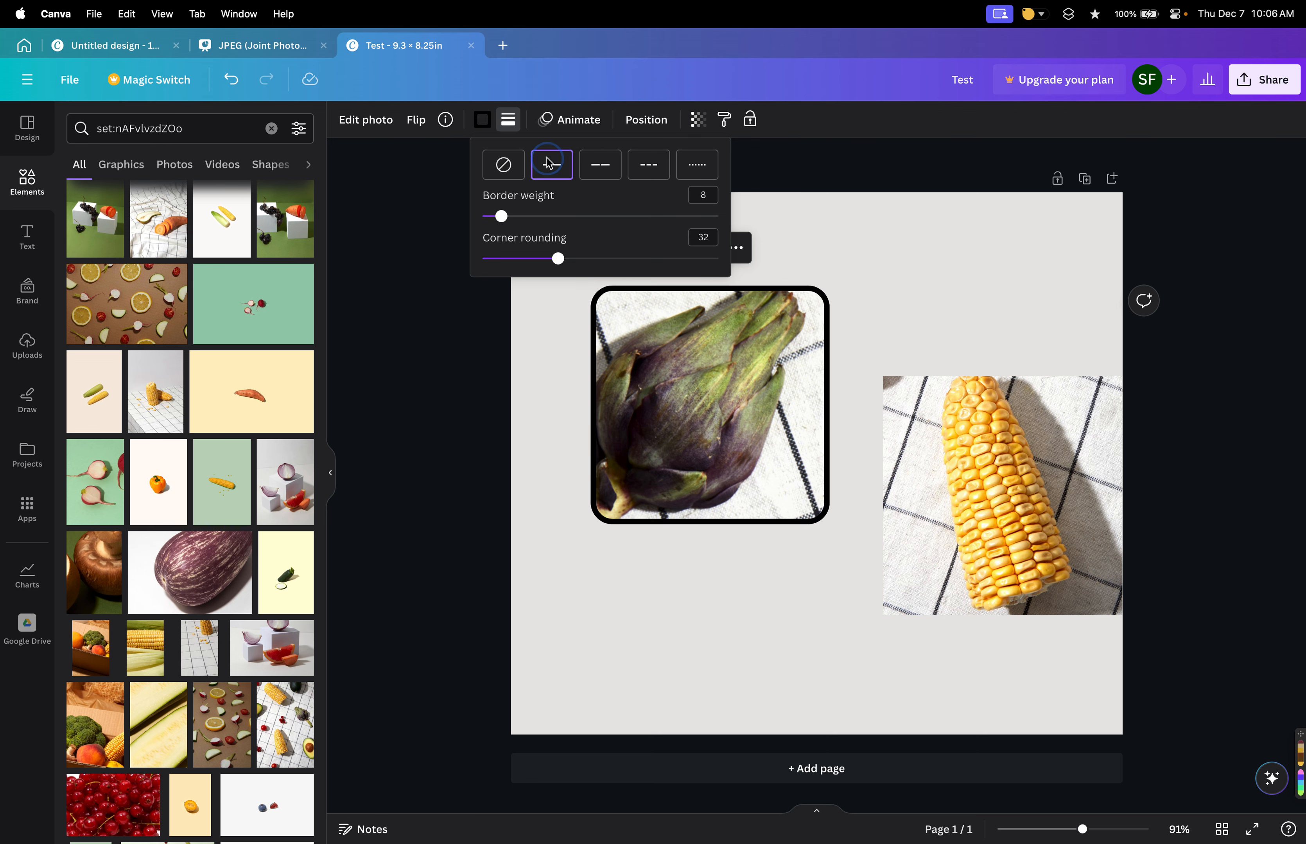
Colour the artichoke photo's border with a green sampled from the artichoke itself using the eyedropper.
{"action": "left_click", "coordinate": [482, 120]}
{"action": "left_click", "coordinate": [294, 552]}
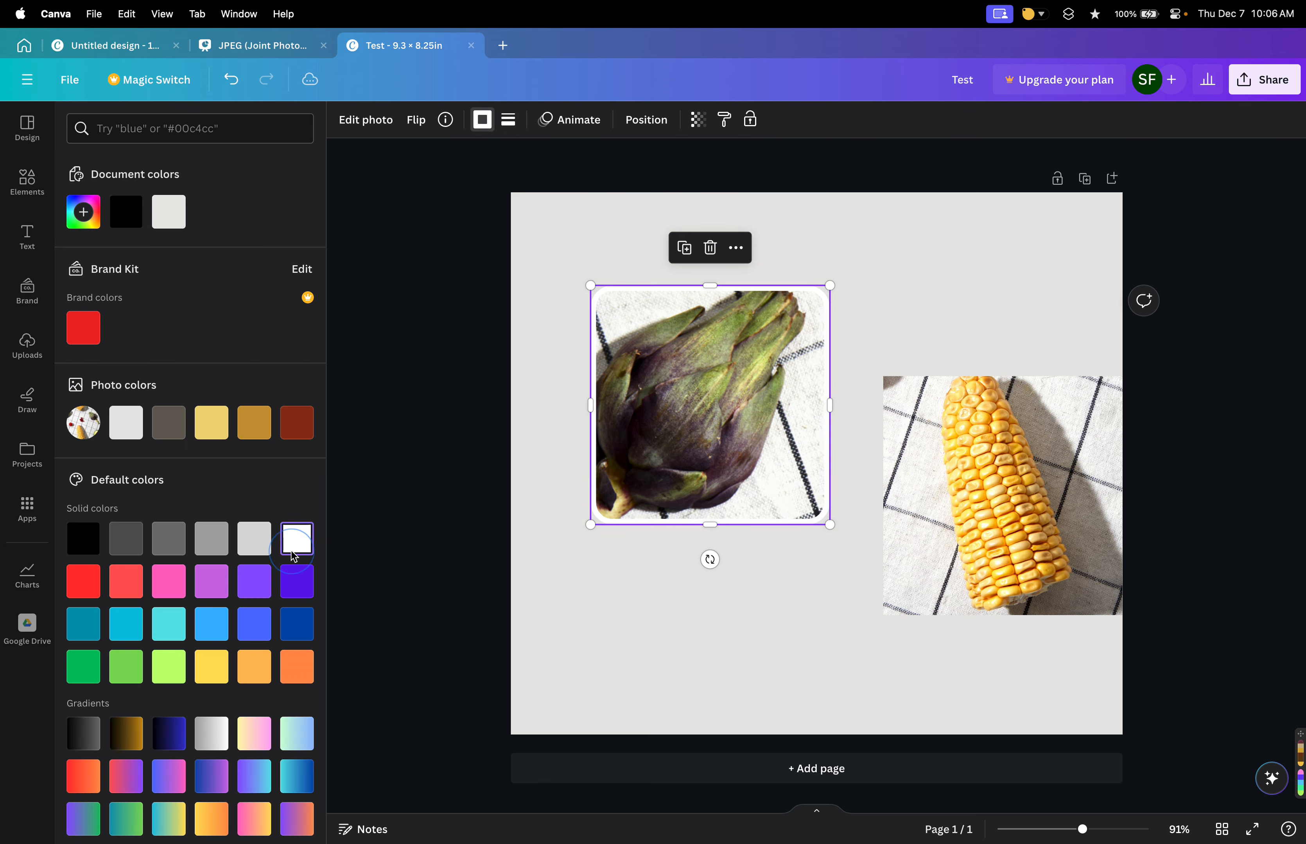
{"action": "left_click", "coordinate": [264, 663]}
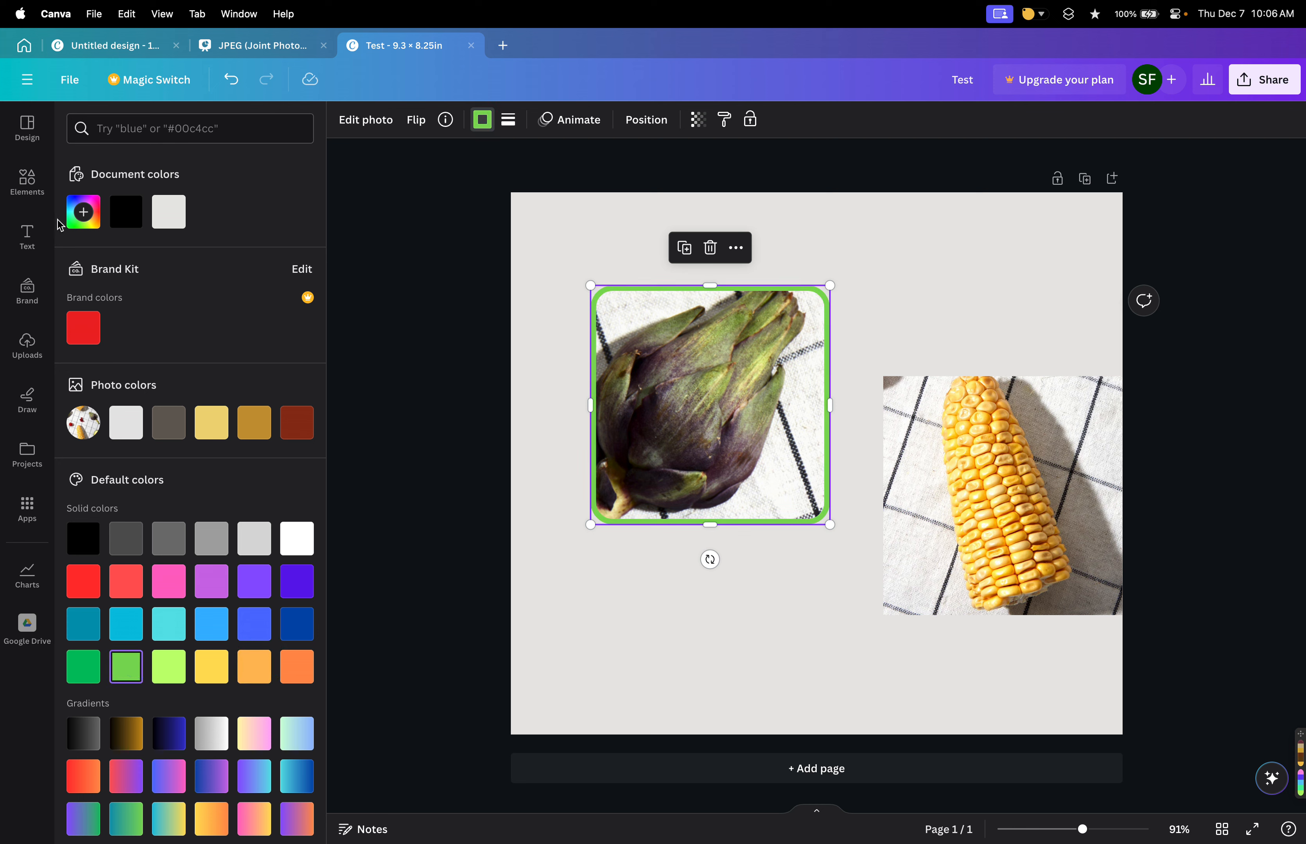
{"action": "left_click", "coordinate": [84, 213]}
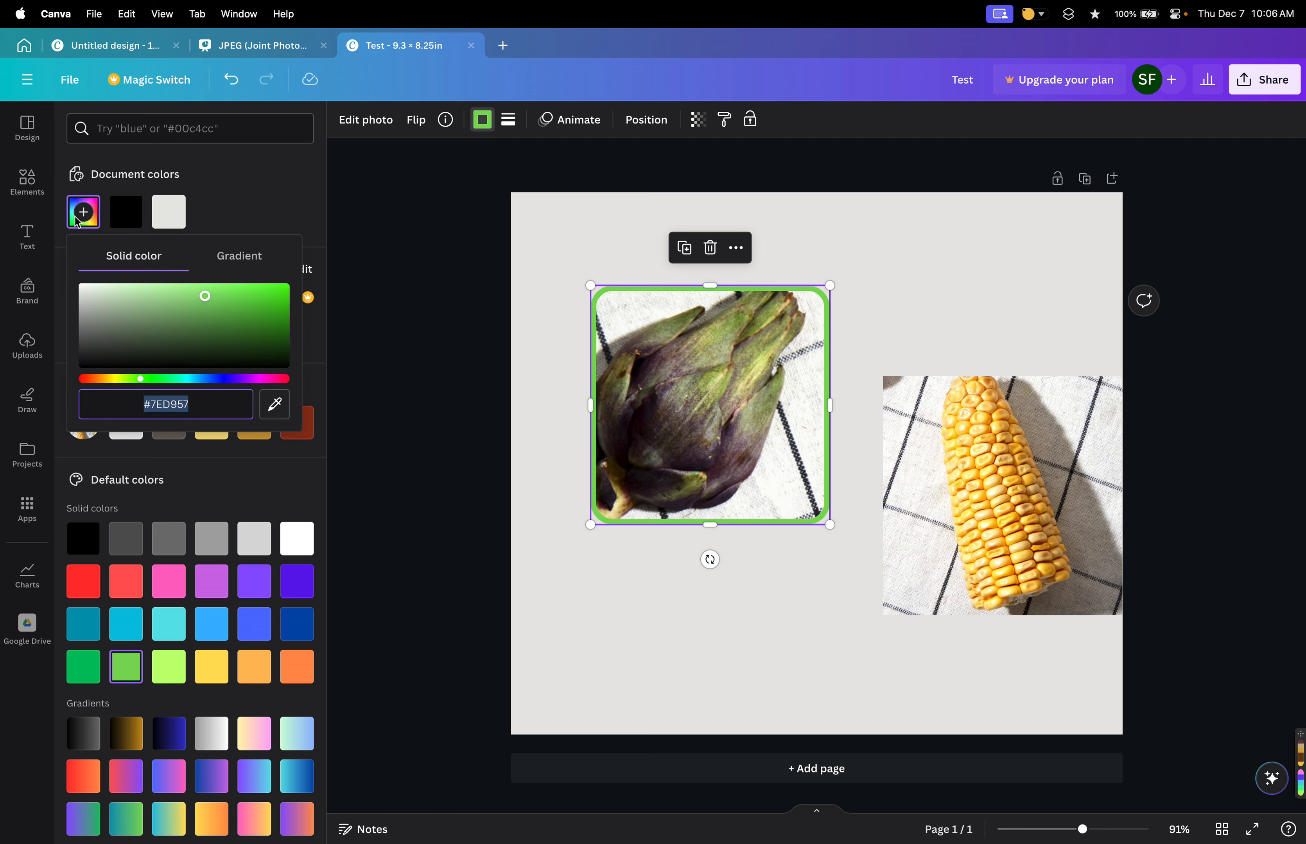
{"action": "left_click", "coordinate": [277, 407]}
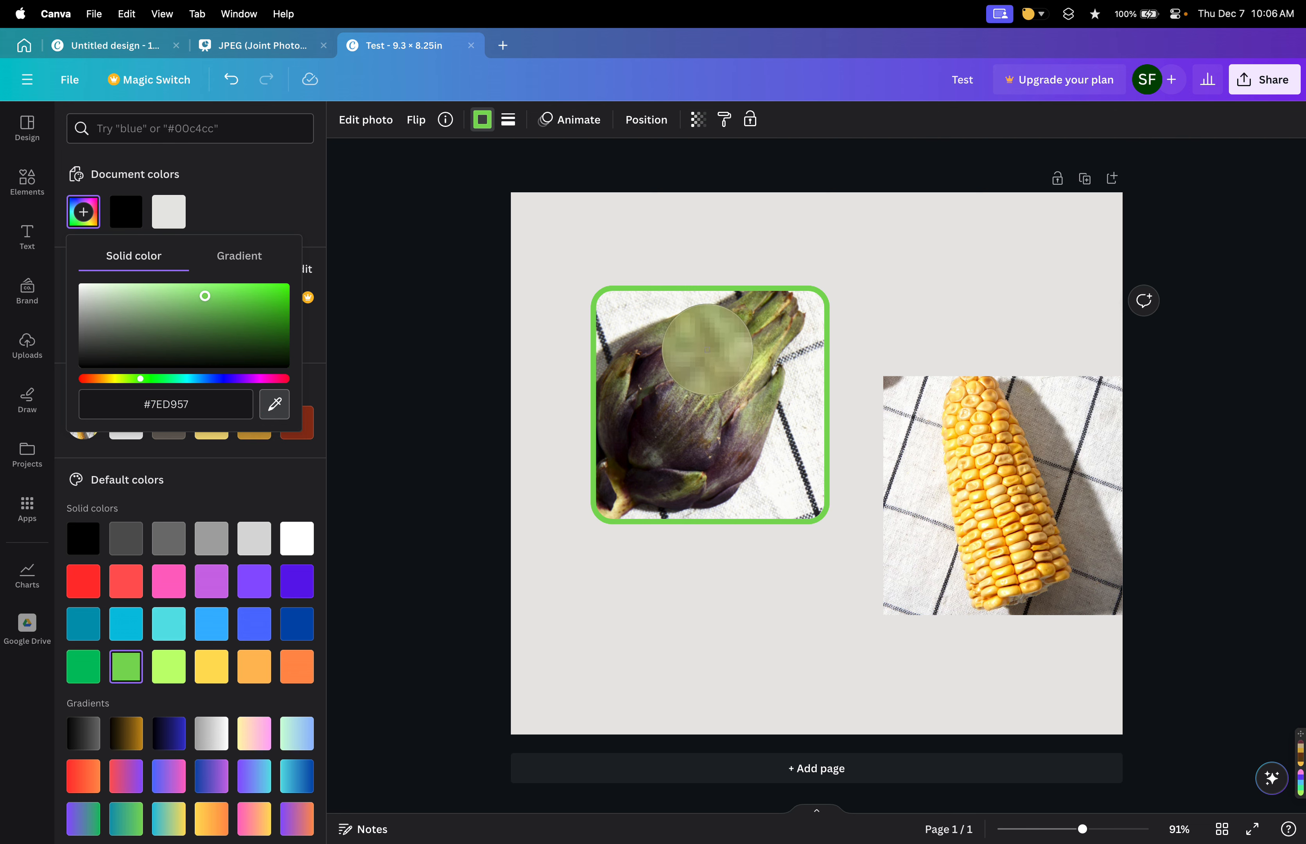
{"action": "left_click", "coordinate": [703, 351]}
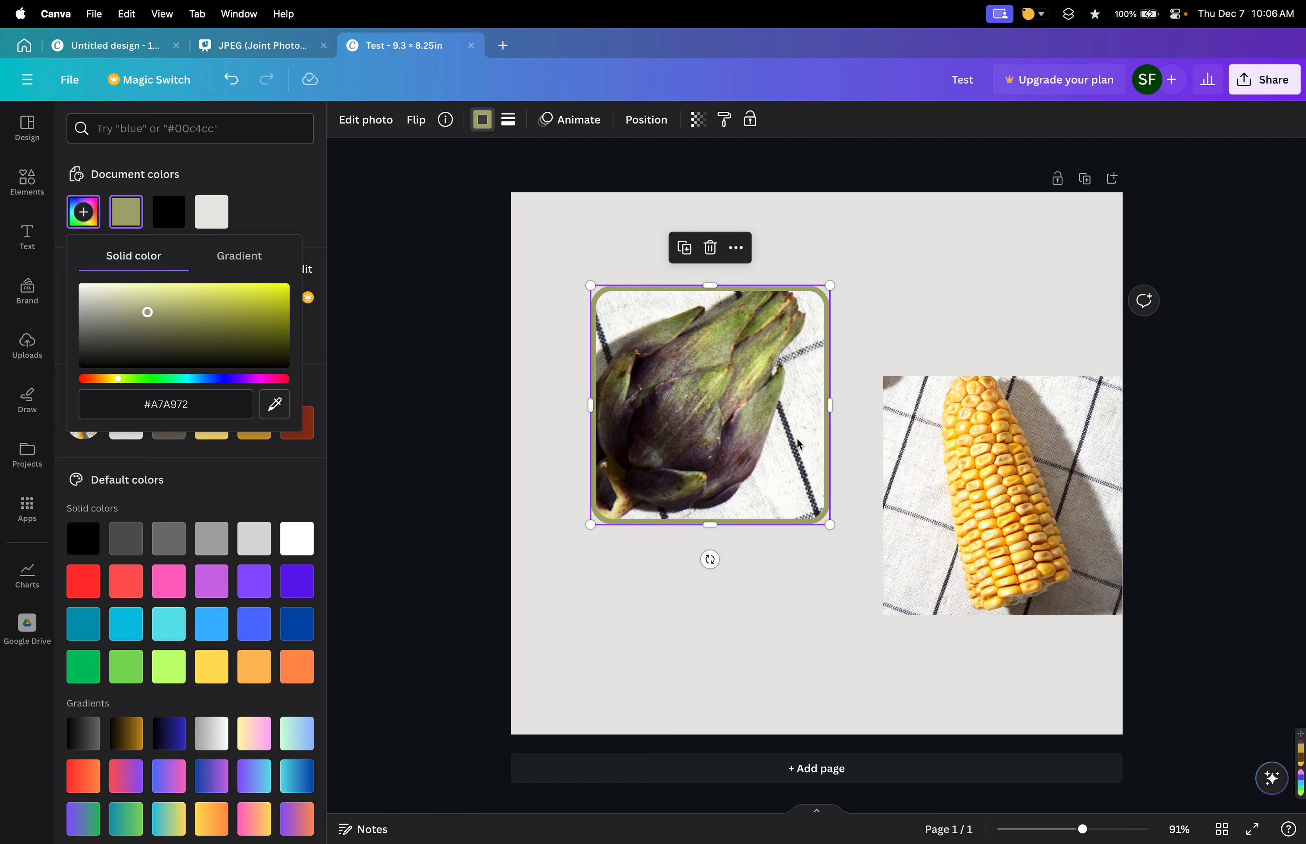
{"action": "left_click", "coordinate": [266, 404]}
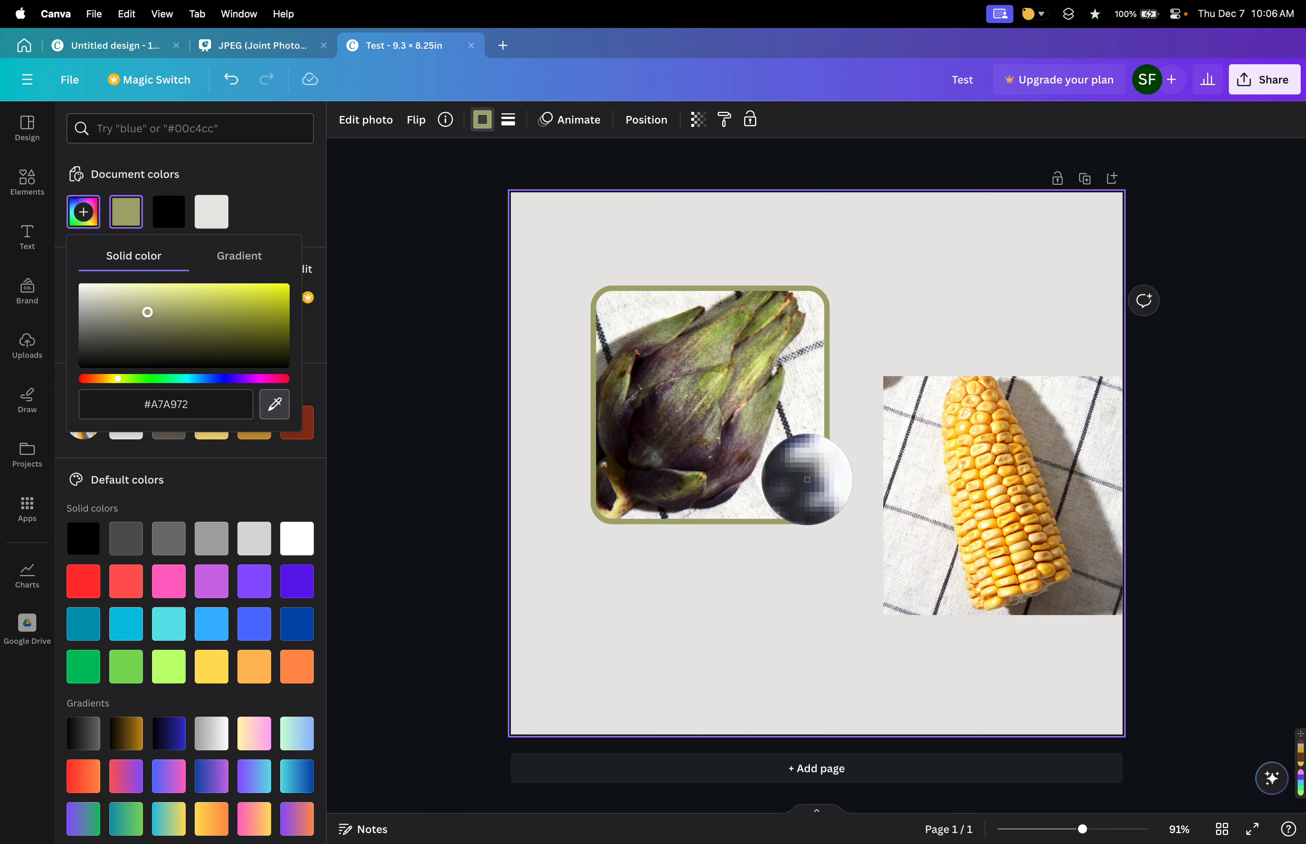
{"action": "left_click", "coordinate": [803, 476]}
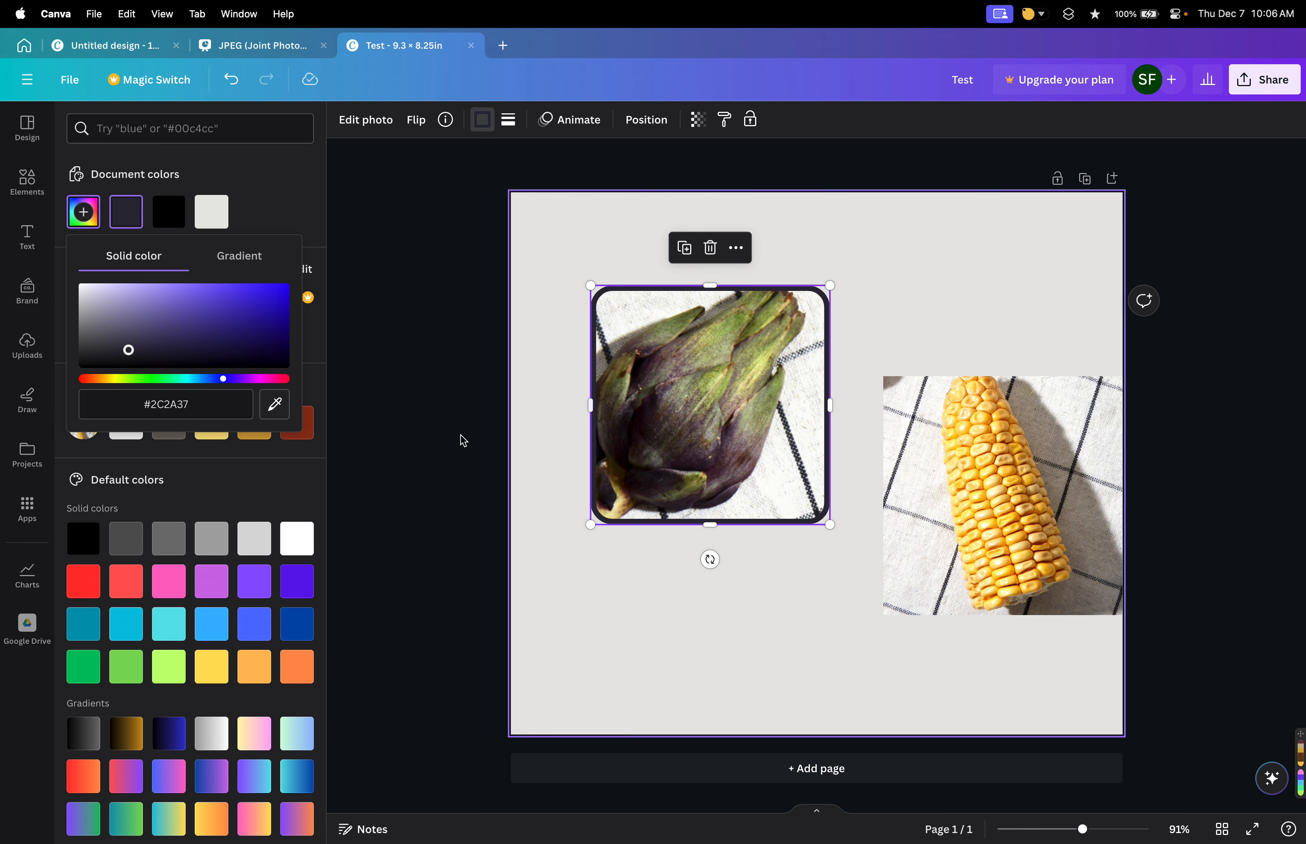
{"action": "left_click", "coordinate": [274, 405]}
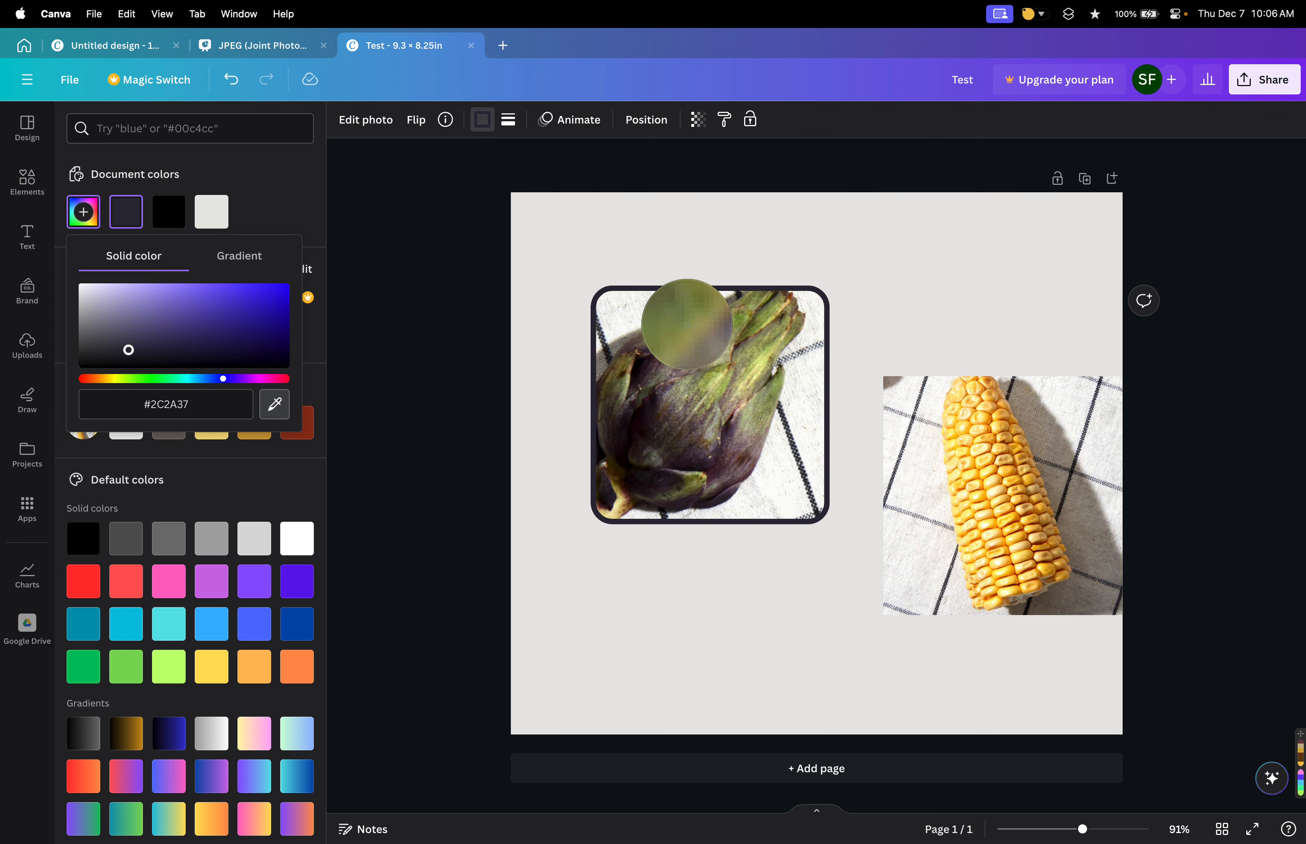
{"action": "left_click", "coordinate": [685, 329]}
{"action": "left_click", "coordinate": [804, 609]}
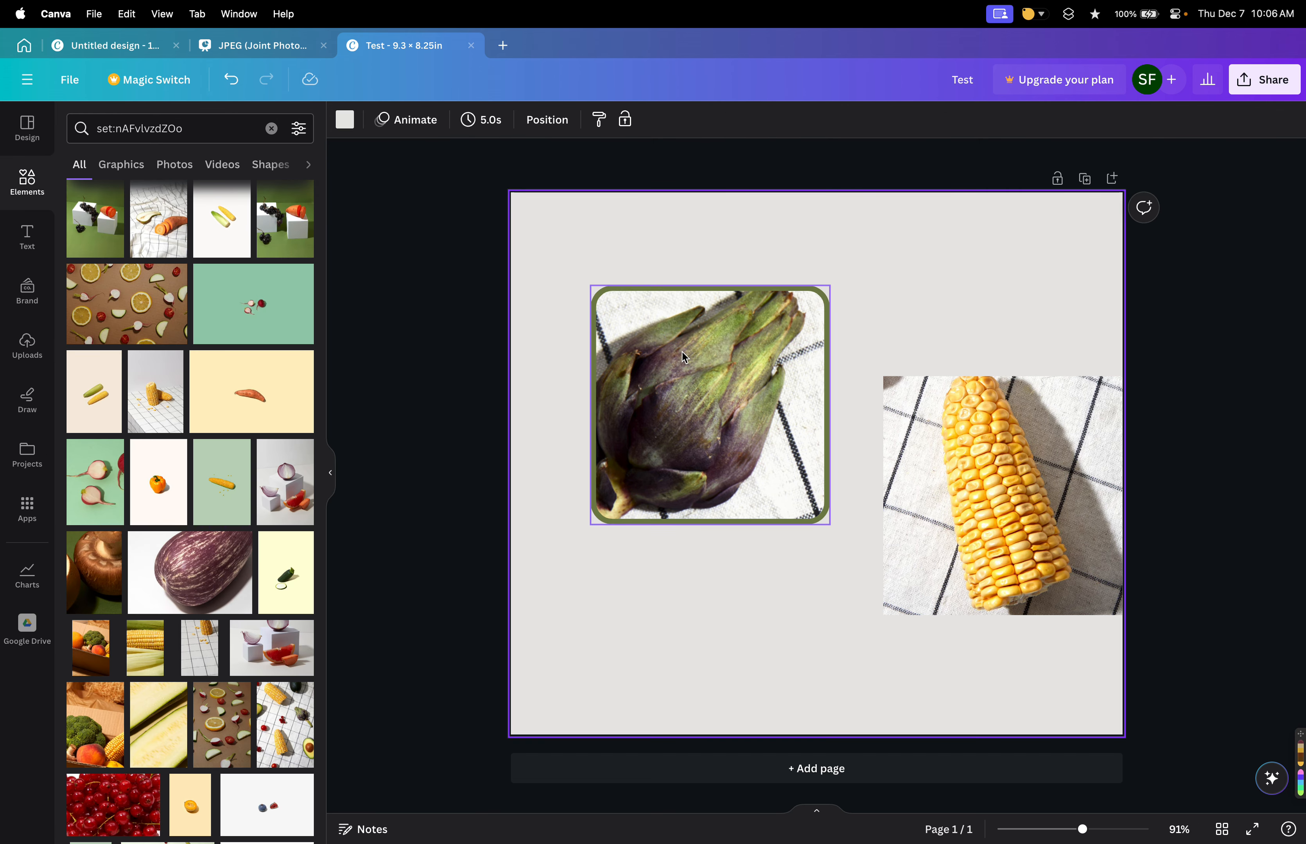
Remove the artichoke photo's border by setting its style to none.
{"action": "left_click", "coordinate": [695, 348]}
{"action": "left_click", "coordinate": [509, 120]}
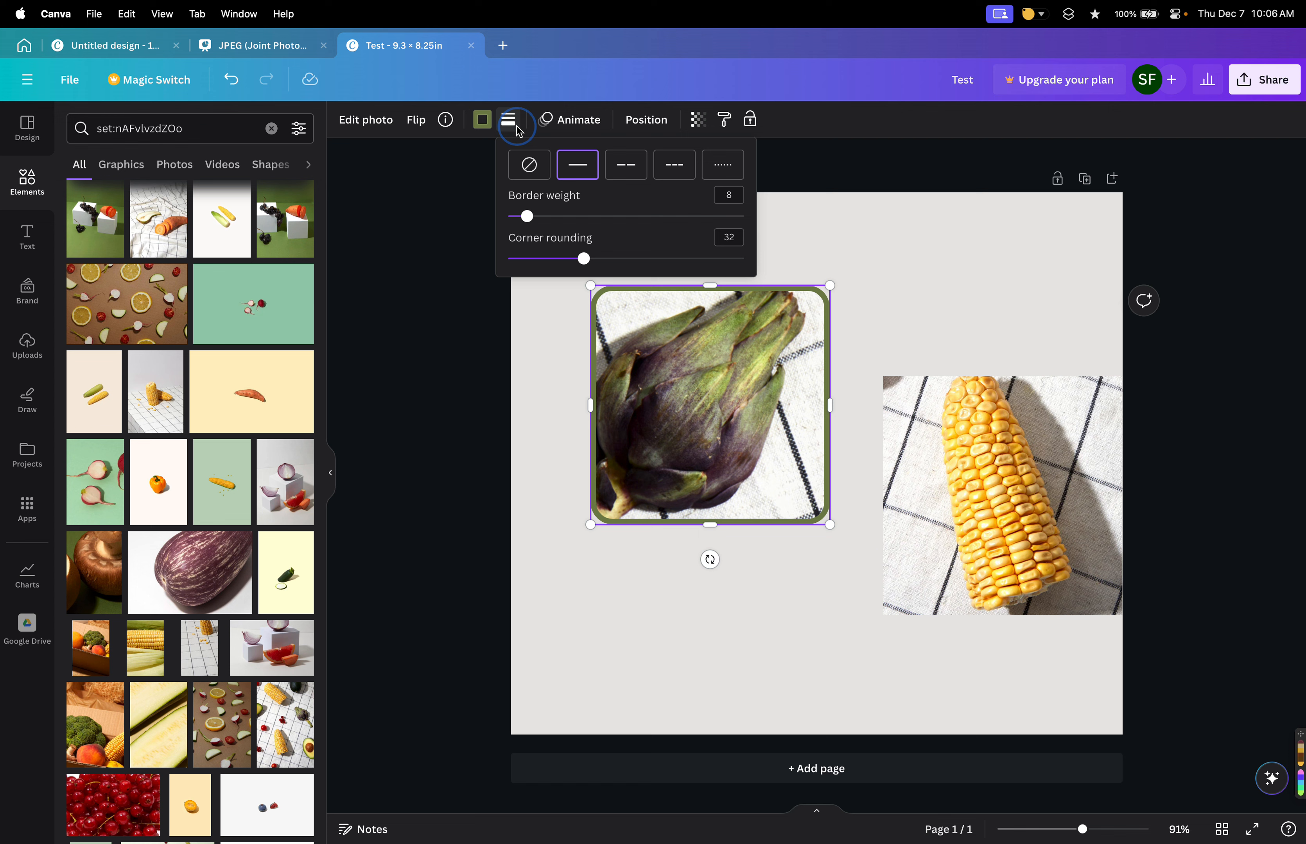
{"action": "left_click", "coordinate": [528, 166]}
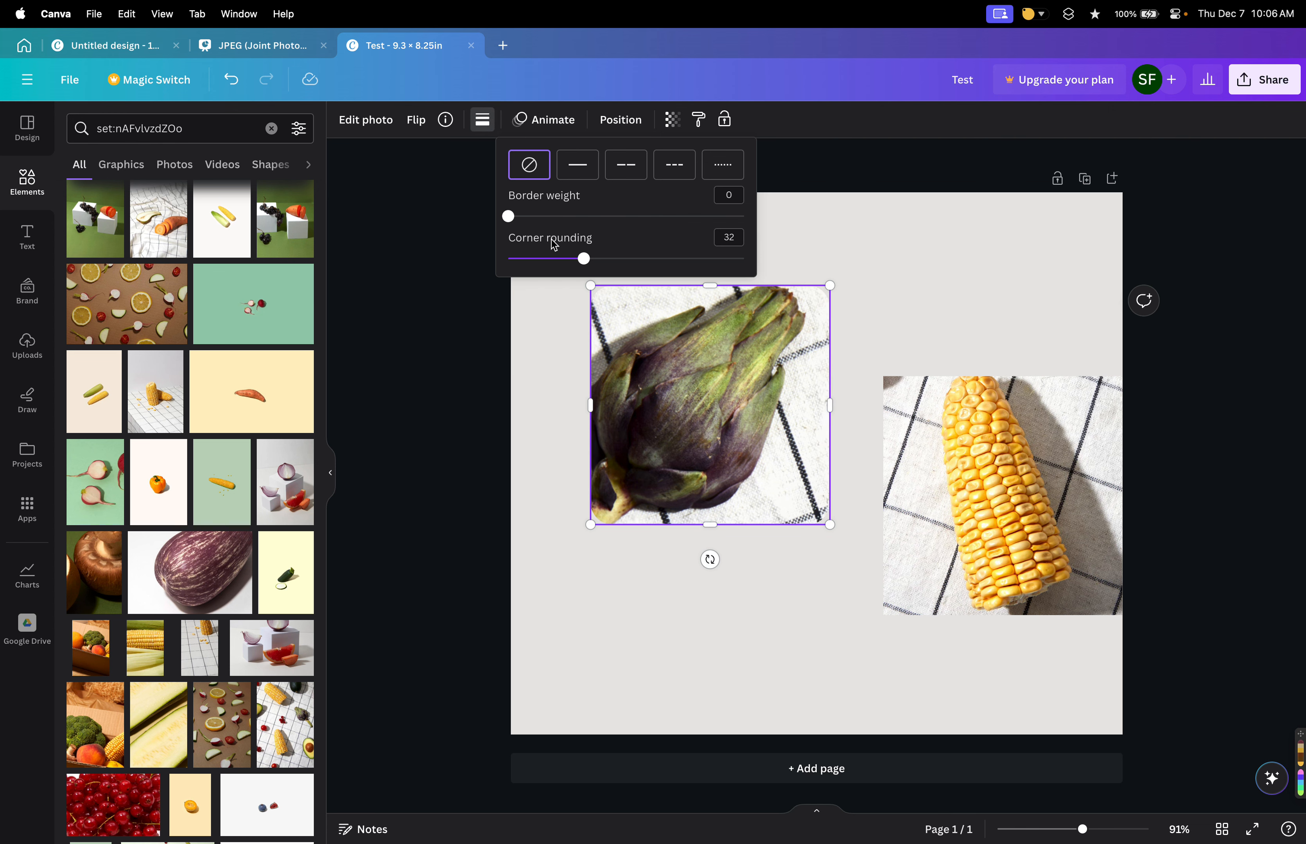
Review the design's layer stack and the artichoke photo's transparency setting.
{"action": "left_click", "coordinate": [619, 122]}
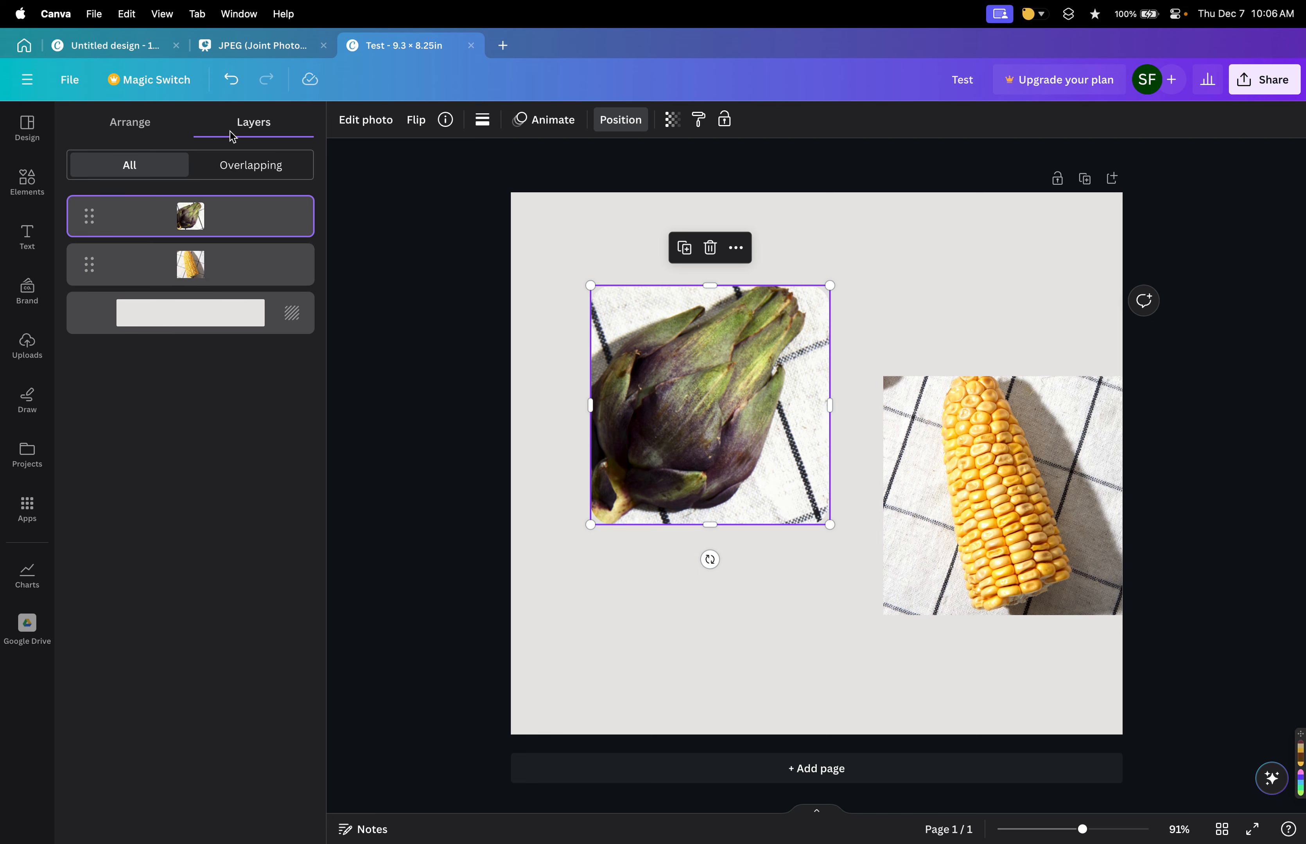
{"action": "left_click", "coordinate": [132, 123]}
{"action": "left_click", "coordinate": [254, 126]}
{"action": "left_click", "coordinate": [673, 127]}
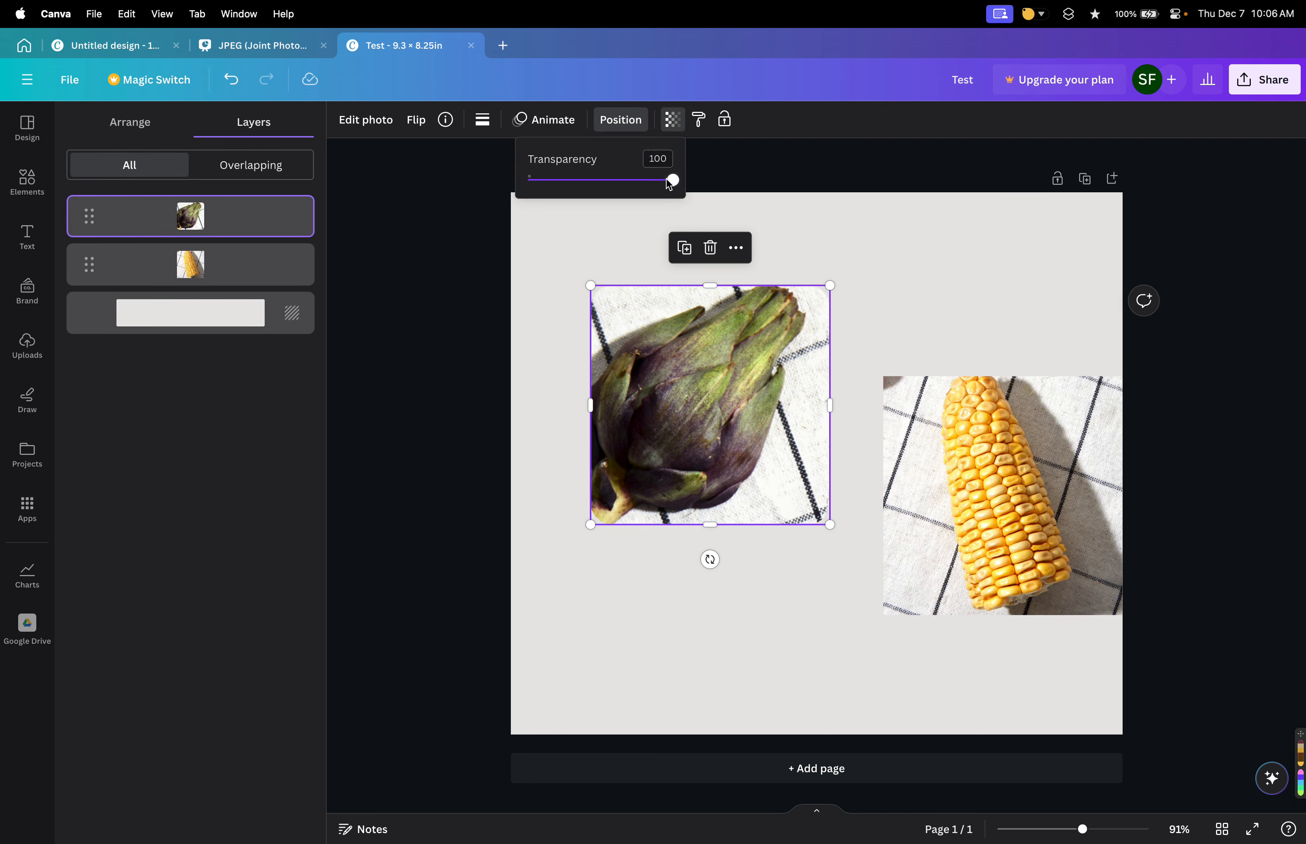
{"action": "mouse_move", "coordinate": [666, 179]}
{"action": "left_mouse_down"}
{"action": "mouse_move", "coordinate": [548, 180]}
{"action": "mouse_move", "coordinate": [659, 181]}
{"action": "left_mouse_up"}
{"action": "left_click", "coordinate": [756, 403]}
{"action": "left_click", "coordinate": [873, 481]}
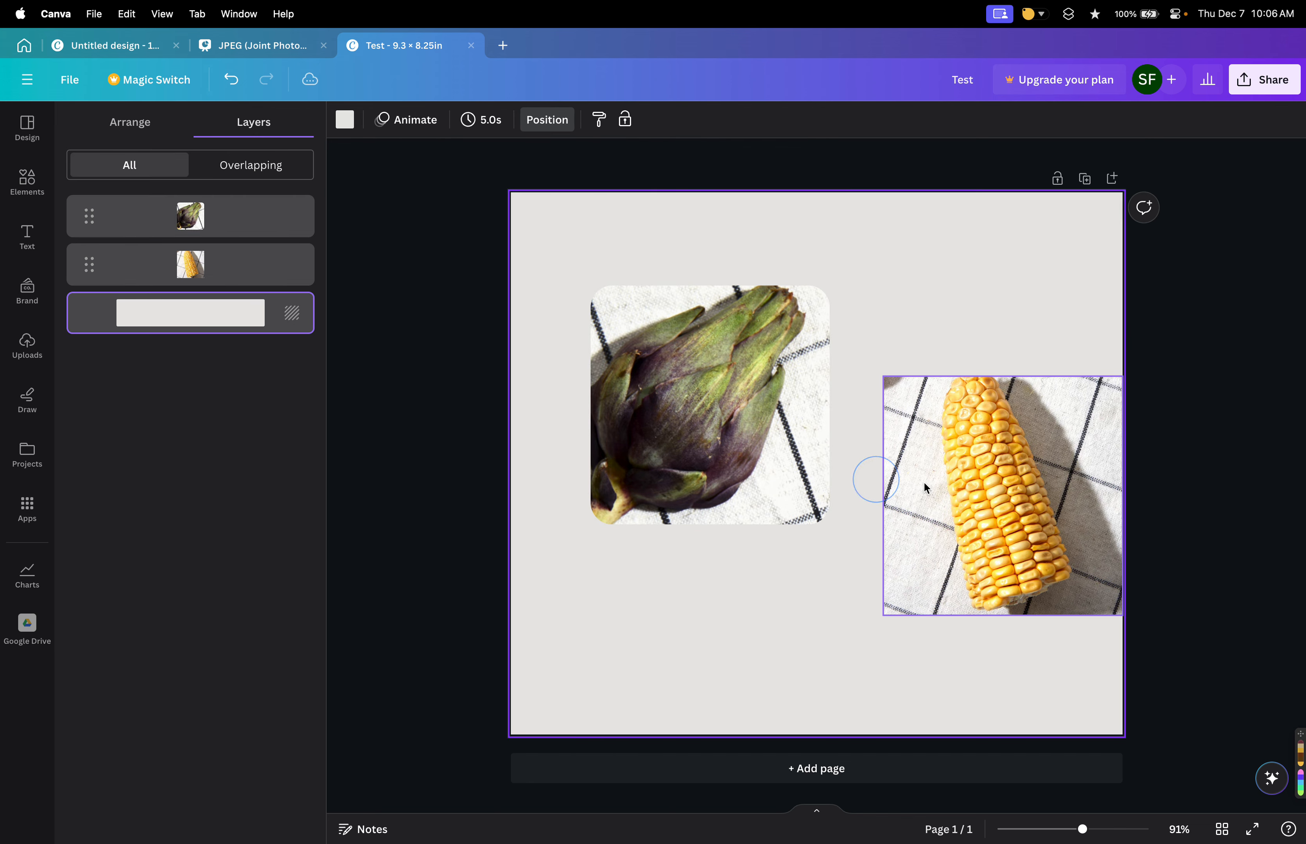
Reposition the artichoke photo slightly up and to the left on the page.
{"action": "left_click_drag", "start_coordinate": [721, 418], "coordinate": [877, 477]}
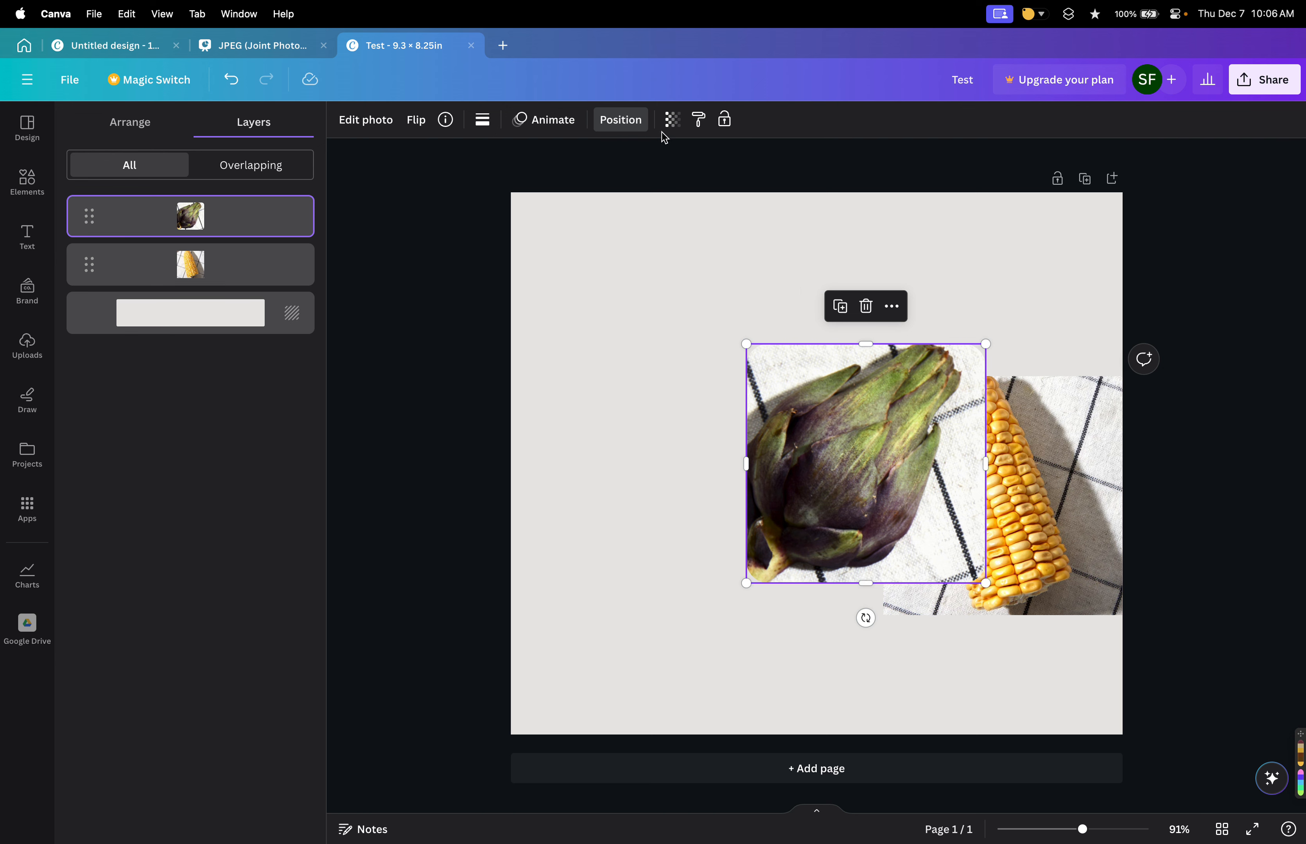
{"action": "left_click", "coordinate": [671, 120]}
{"action": "left_click_drag", "start_coordinate": [673, 179], "coordinate": [437, 194]}
{"action": "left_click_drag", "start_coordinate": [548, 186], "coordinate": [708, 181]}
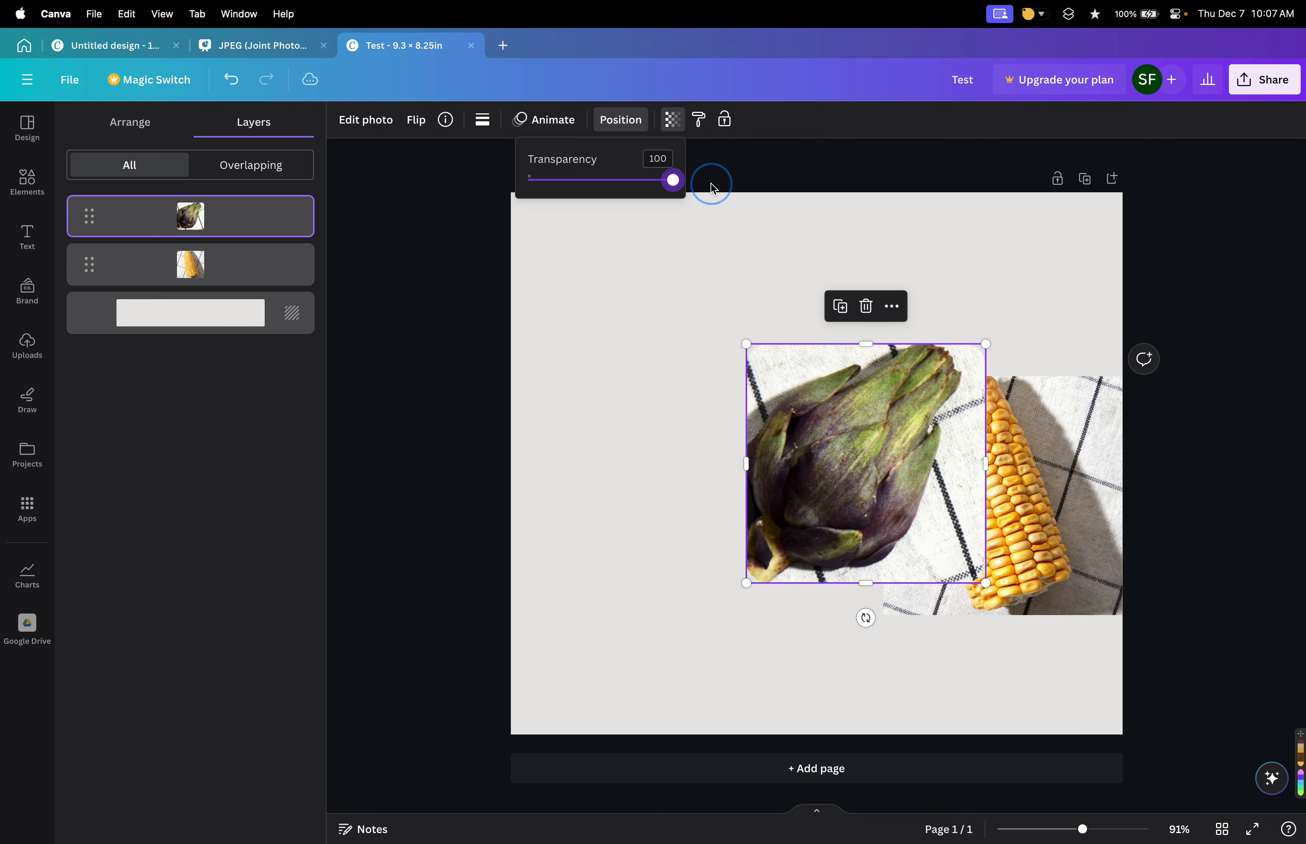
{"action": "left_click", "coordinate": [717, 259]}
{"action": "left_click_drag", "start_coordinate": [863, 434], "coordinate": [683, 336]}
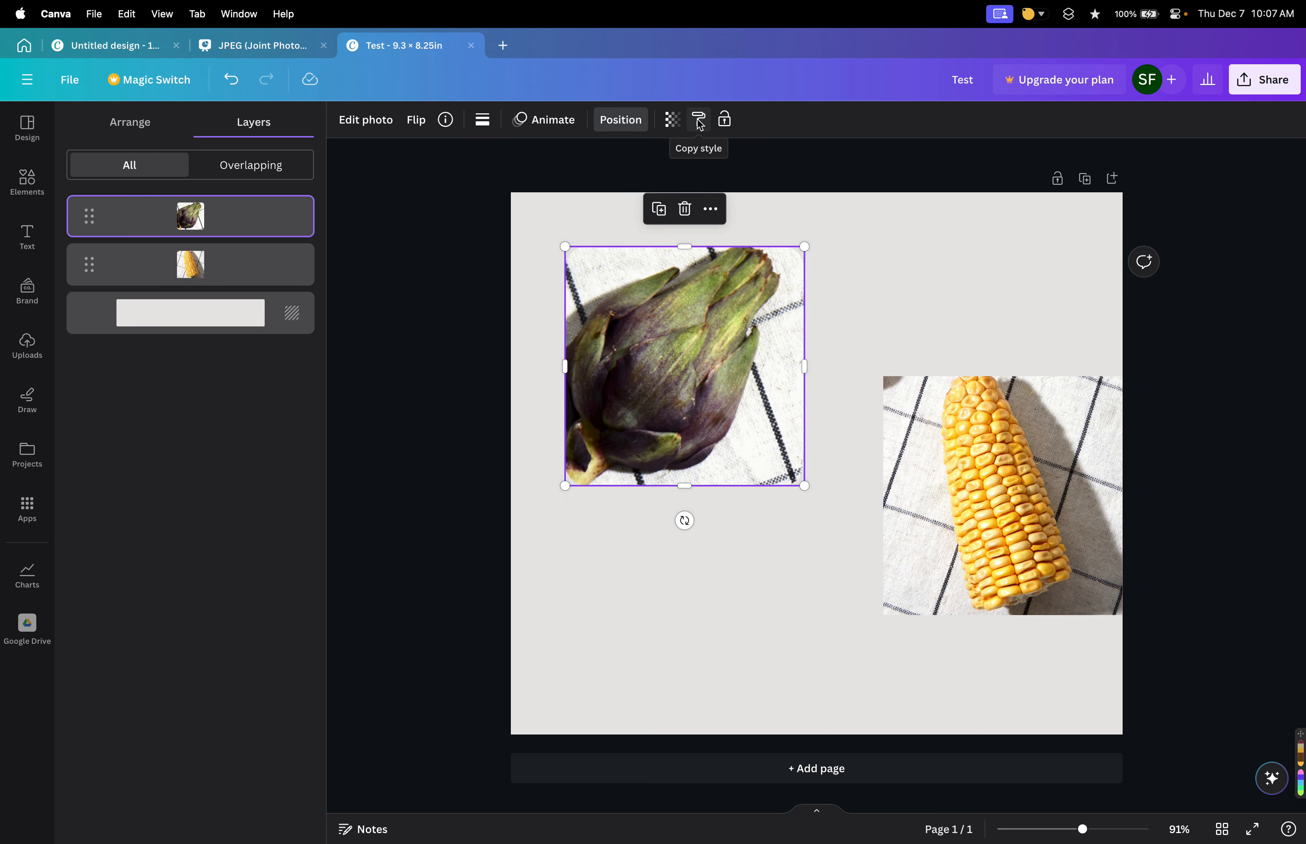
Give the artichoke photo a dashed border with weight 18.
{"action": "left_click", "coordinate": [482, 120]}
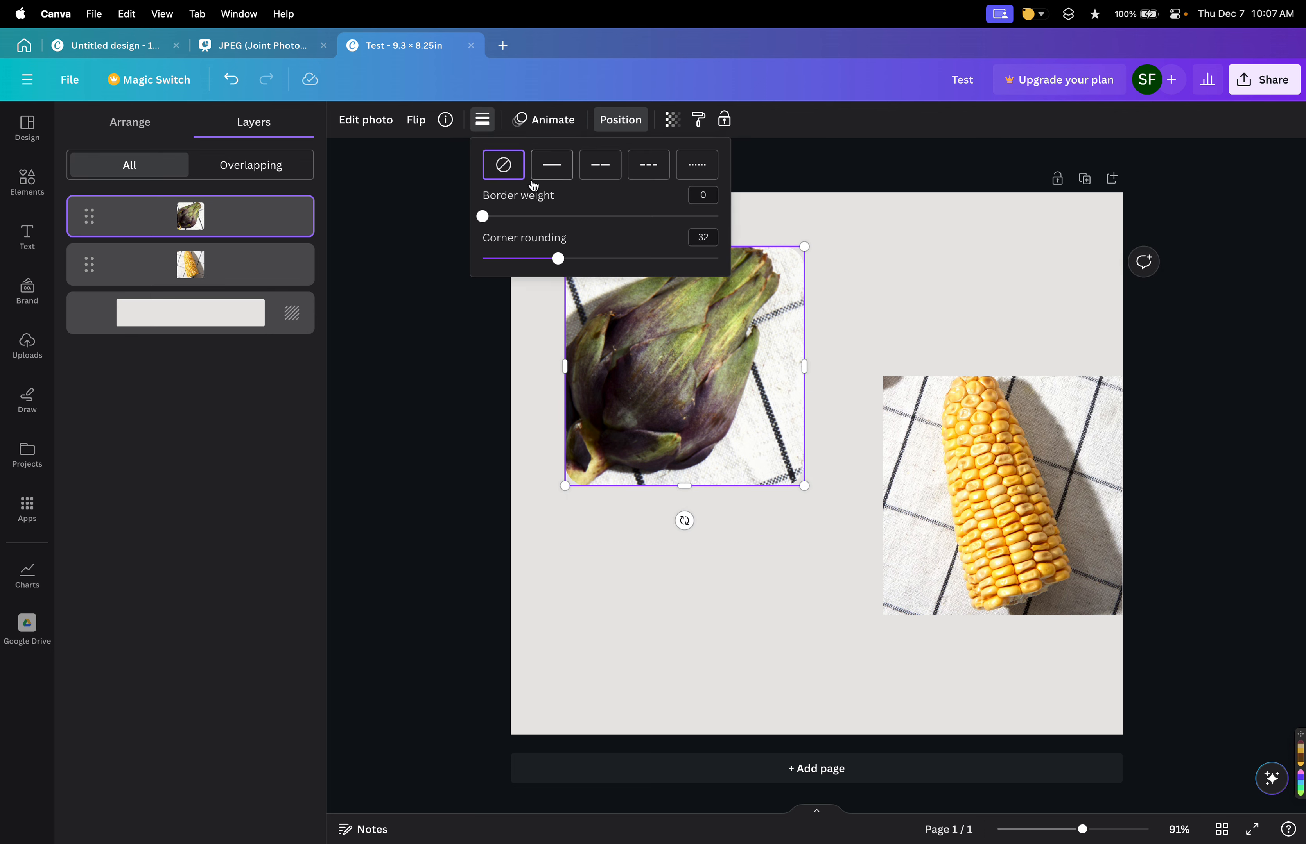
{"action": "left_click", "coordinate": [552, 171]}
{"action": "left_click_drag", "start_coordinate": [485, 217], "coordinate": [524, 216]}
{"action": "left_click", "coordinate": [598, 178]}
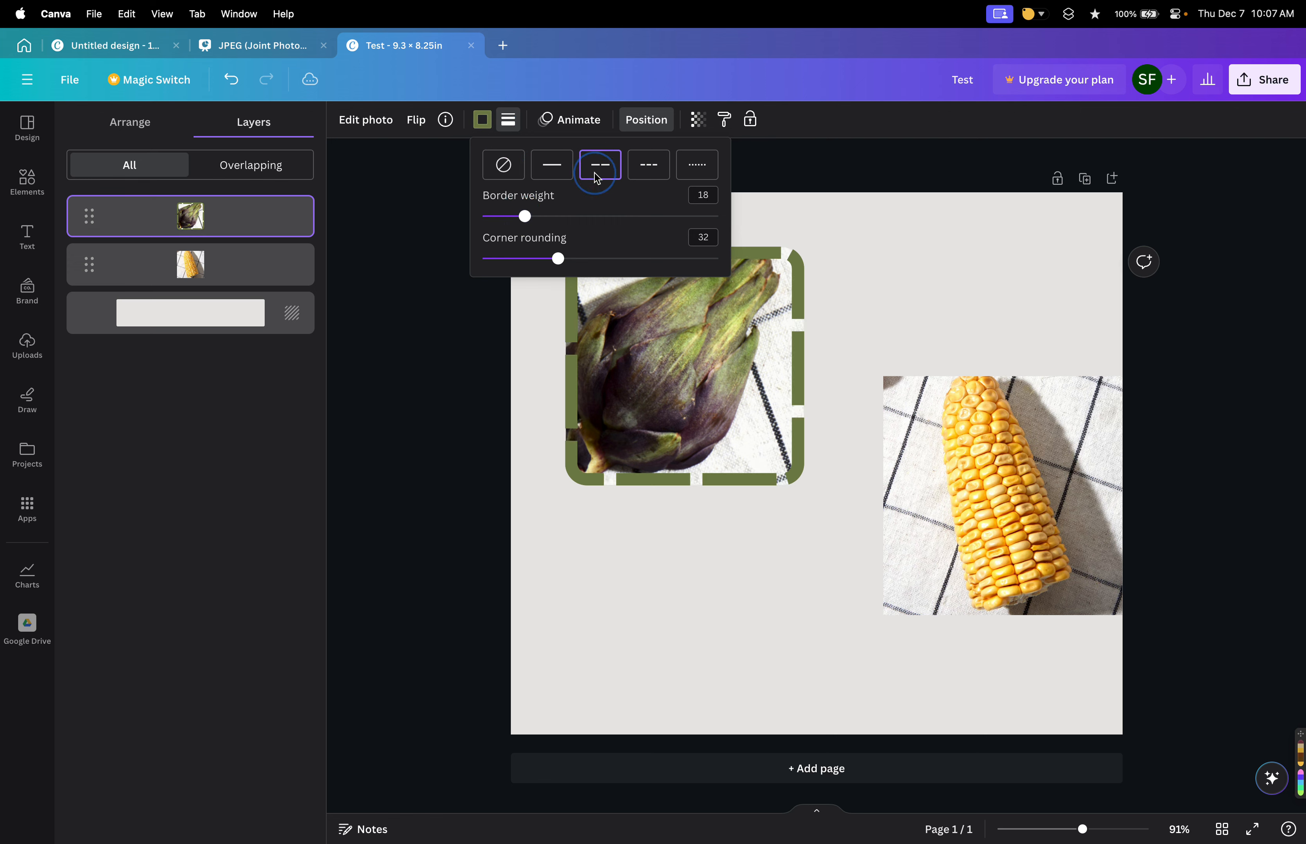
{"action": "left_click", "coordinate": [685, 94]}
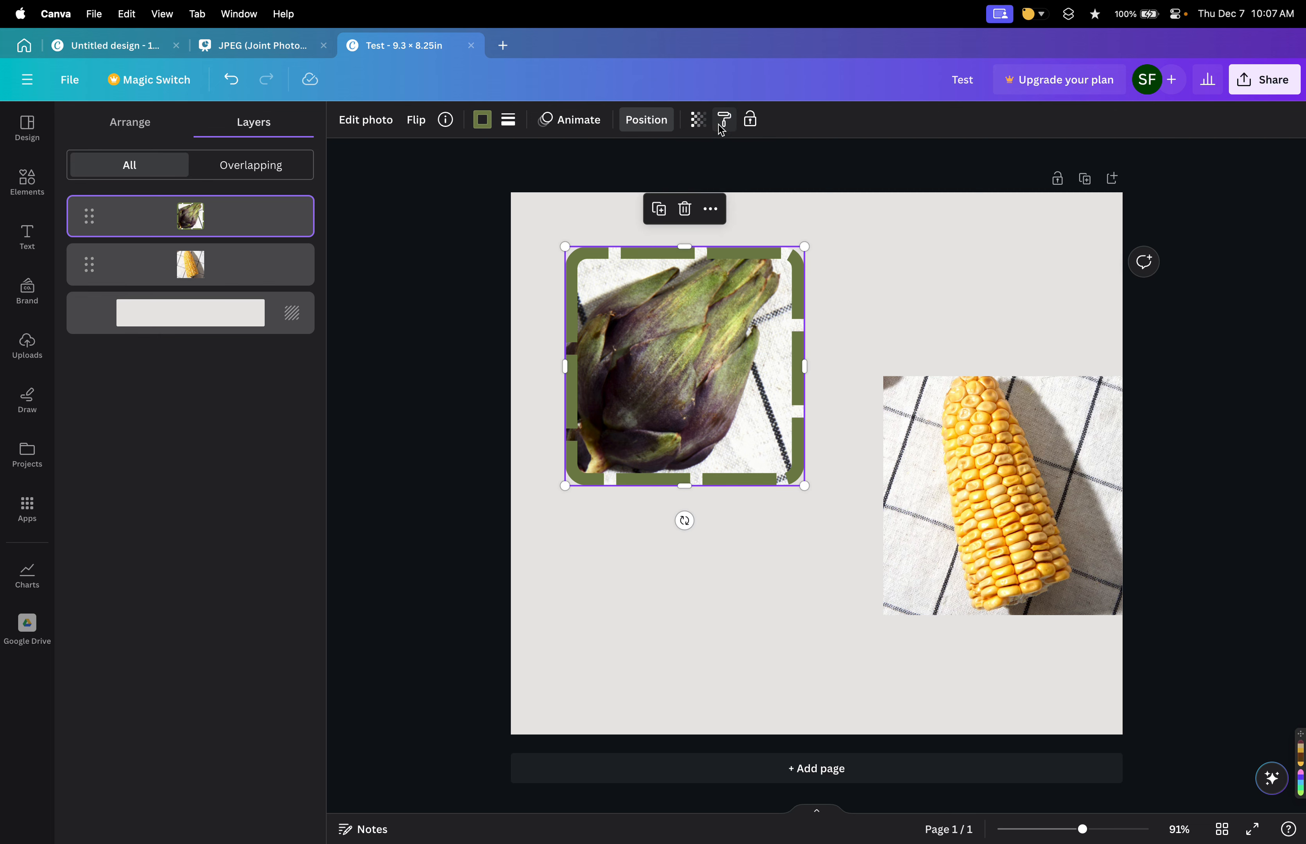
Move the corn photo slightly up and to the left.
{"action": "left_click", "coordinate": [960, 496]}
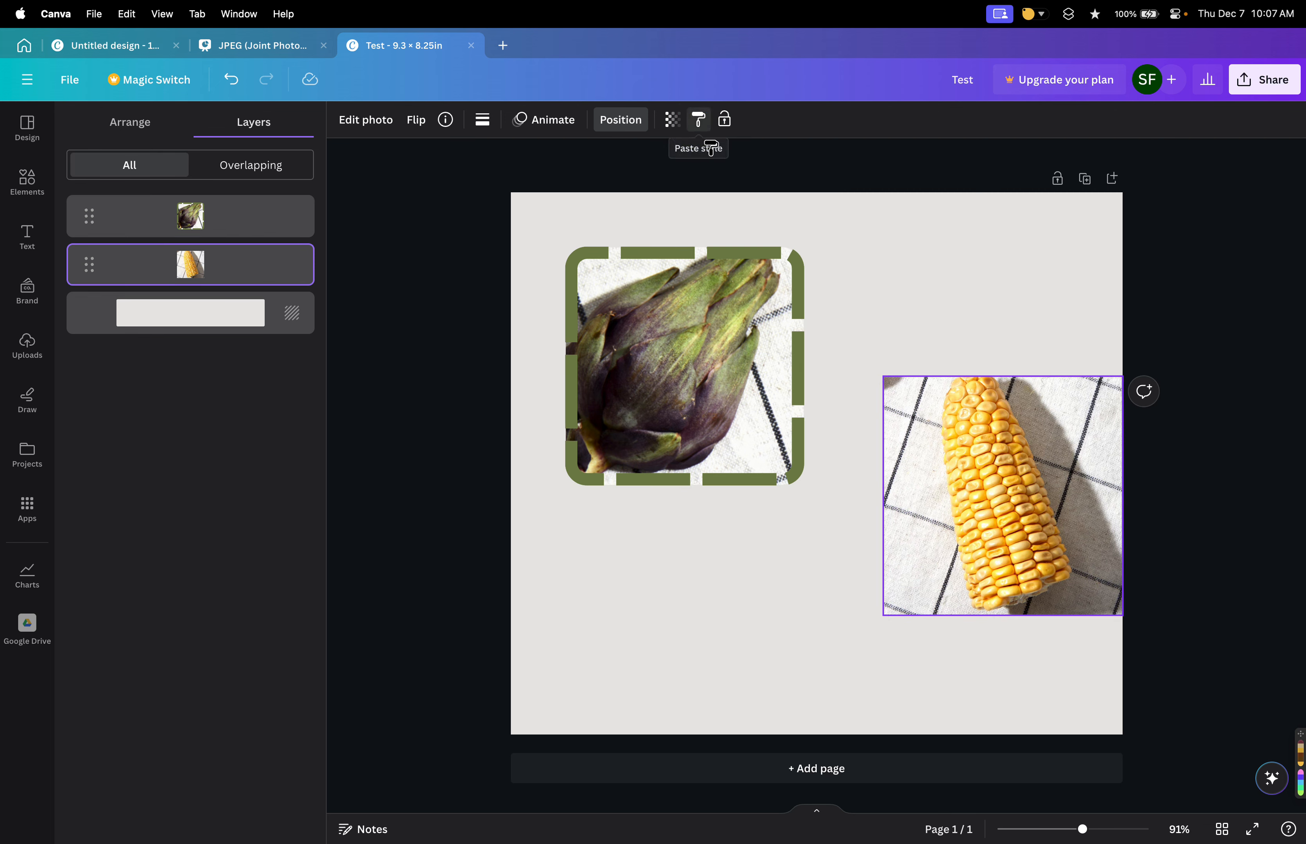
{"action": "left_click_drag", "start_coordinate": [928, 450], "coordinate": [896, 410]}
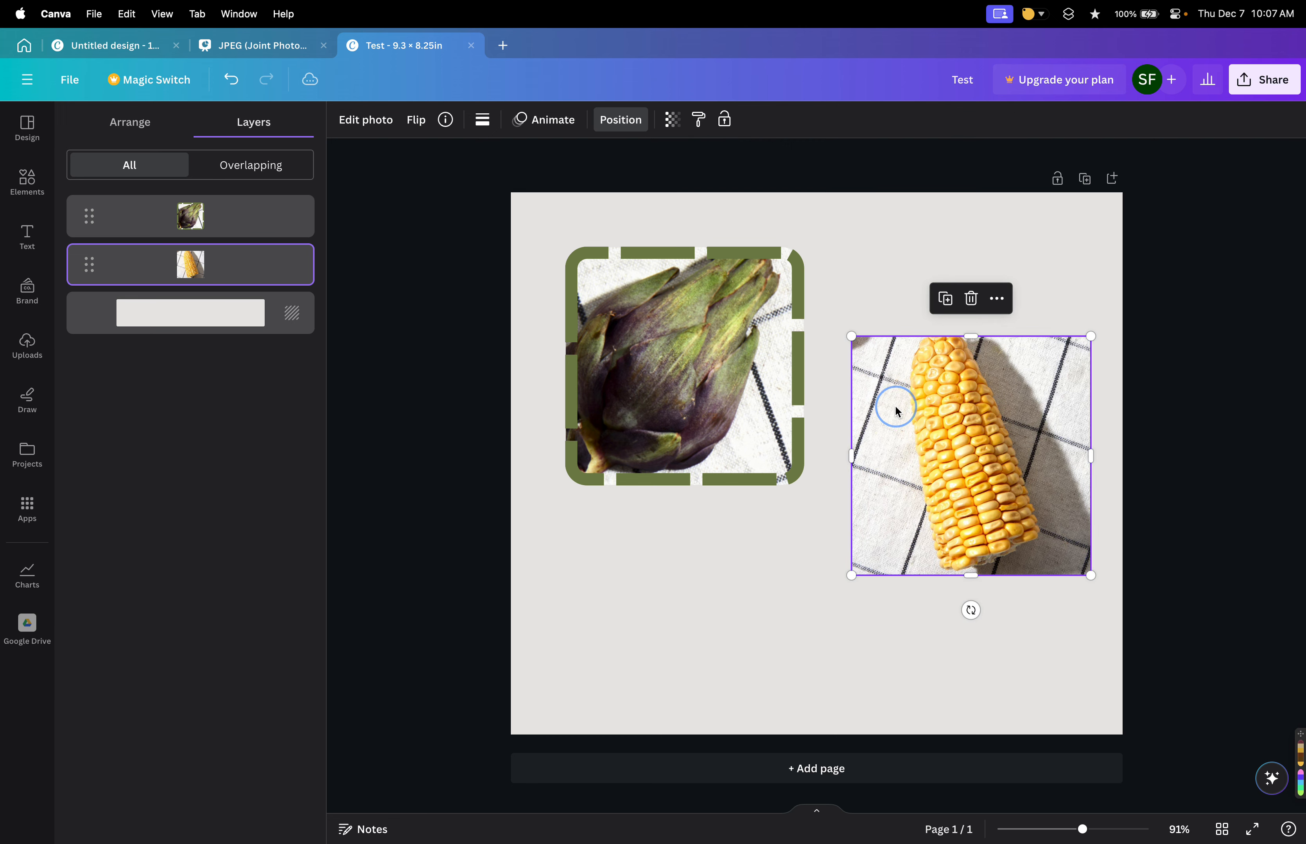
Try copying the artichoke photo's style onto the corn photo, then undo it.
{"action": "left_click", "coordinate": [695, 294]}
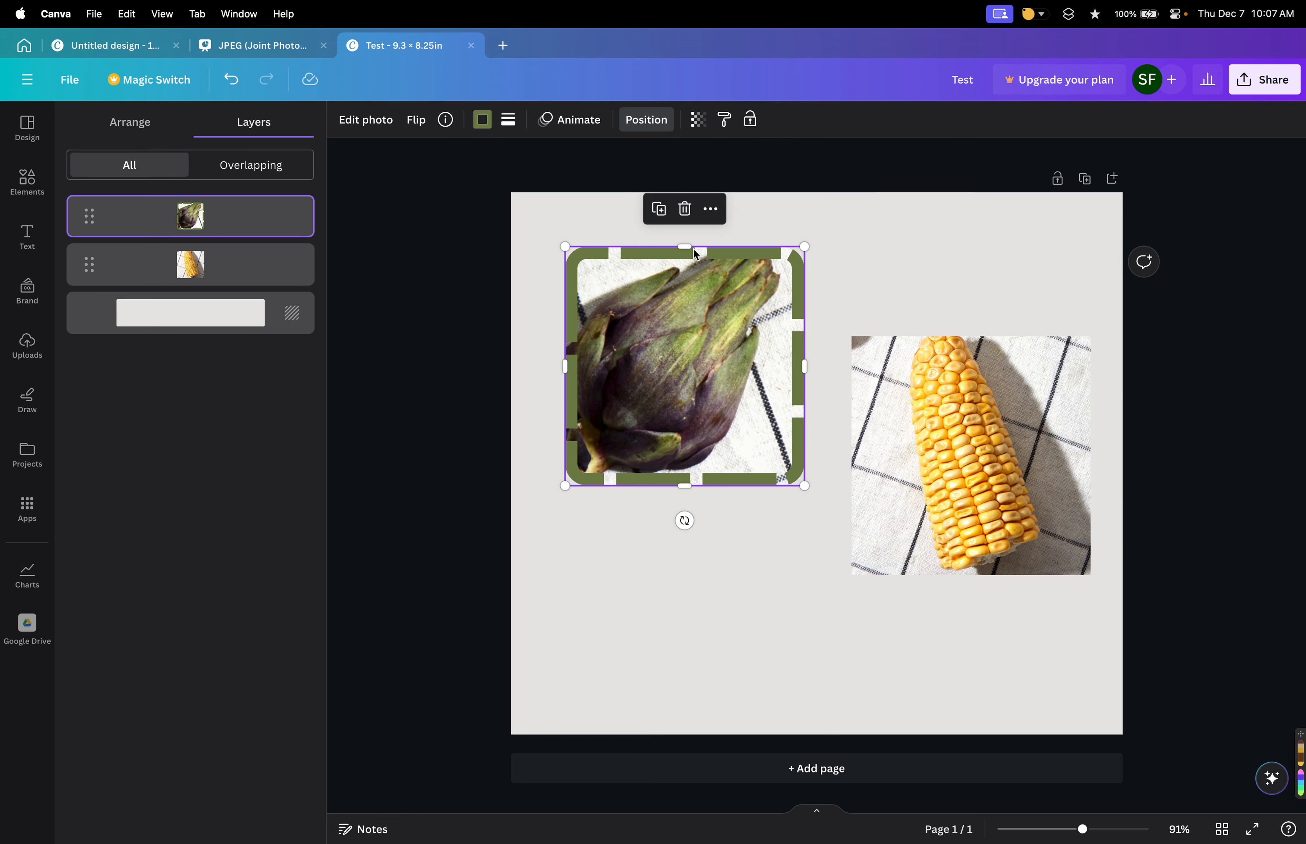
{"action": "left_click", "coordinate": [724, 119]}
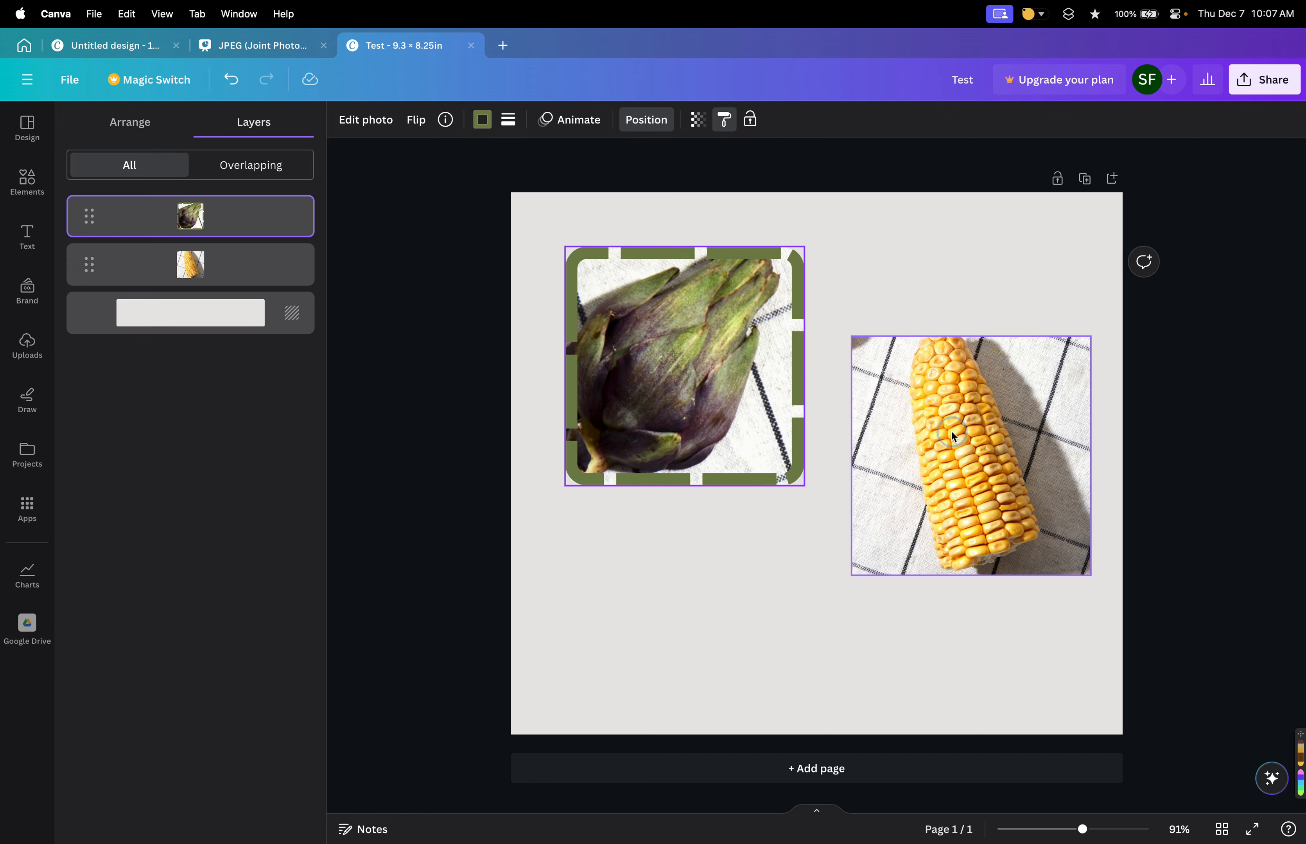
{"action": "left_click", "coordinate": [971, 455]}
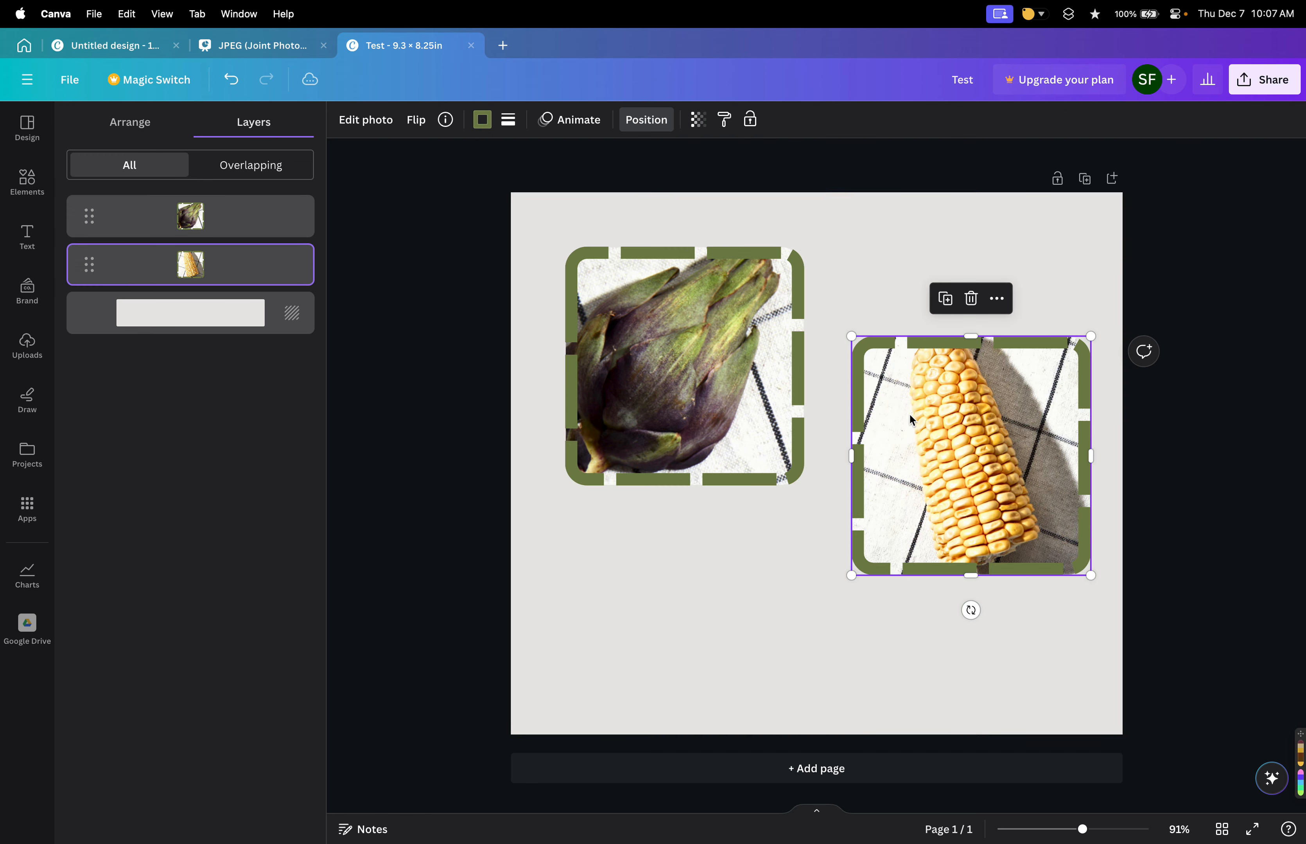
{"action": "key", "text": "super+z"}
{"action": "key", "text": "super+z"}
{"action": "left_click", "coordinate": [878, 304]}
{"action": "left_click", "coordinate": [673, 396]}
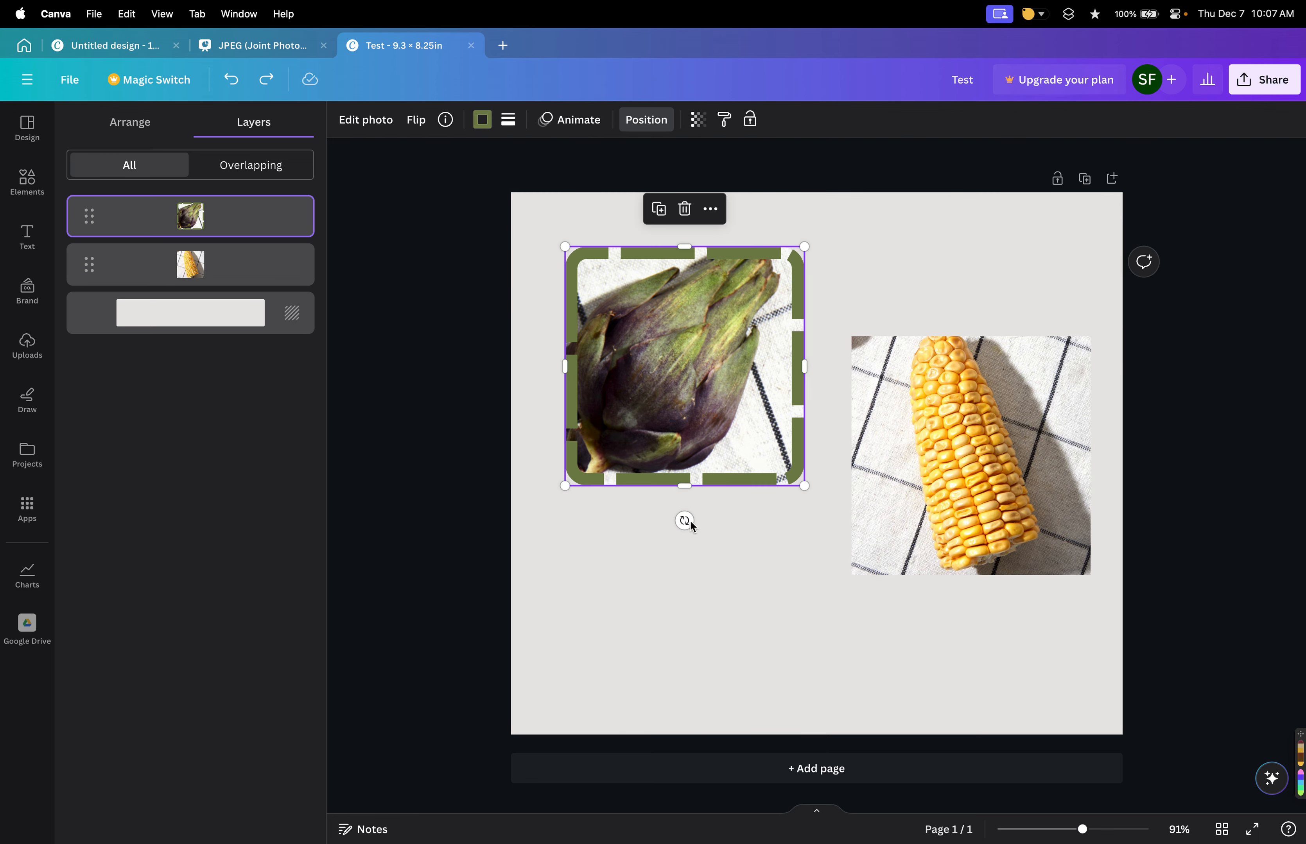
{"action": "left_click", "coordinate": [689, 597]}
Copy the artichoke photo's style and paste it onto the corn photo.
{"action": "left_click", "coordinate": [675, 365]}
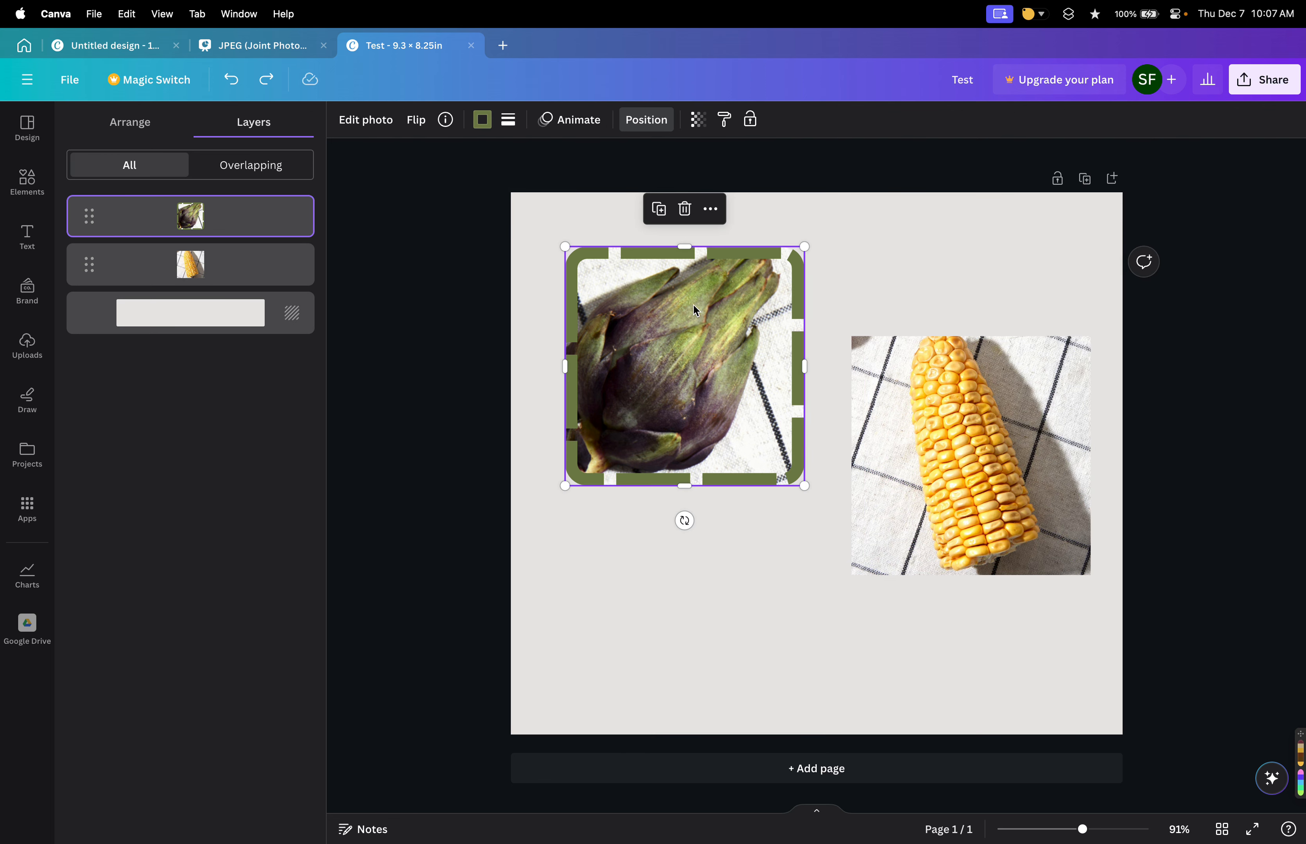
{"action": "left_click", "coordinate": [724, 121]}
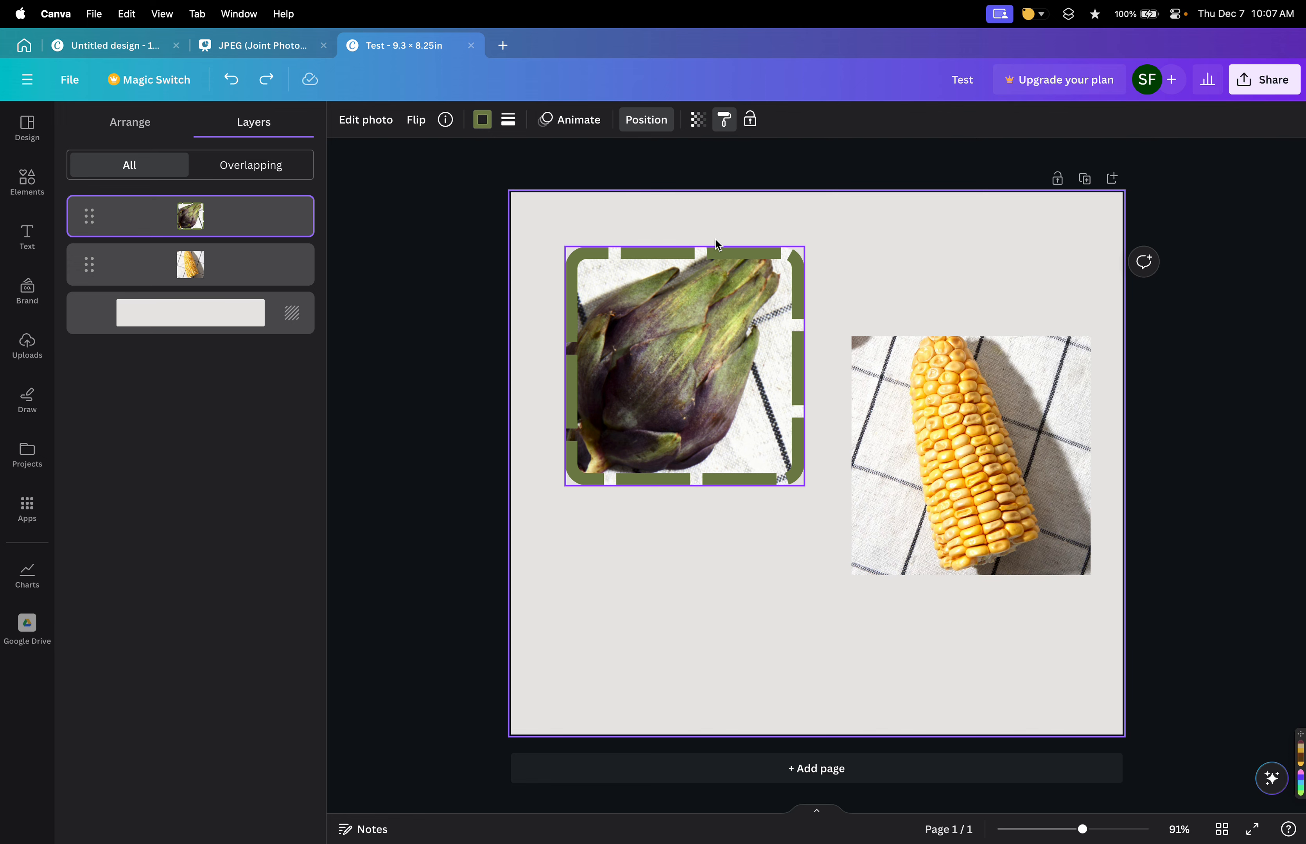
{"action": "left_click", "coordinate": [935, 415]}
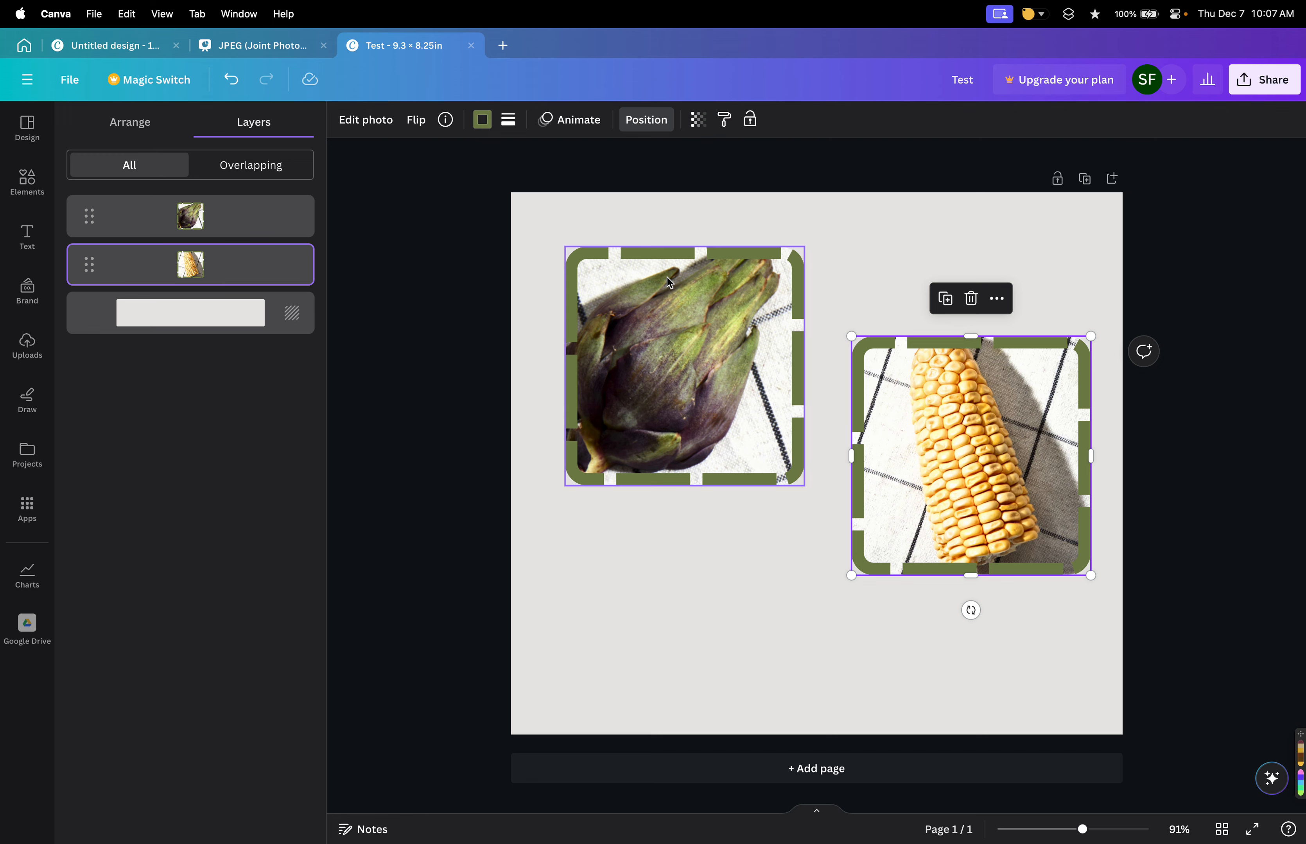
{"action": "key", "text": "cmd+z"}
{"action": "left_click", "coordinate": [702, 298]}
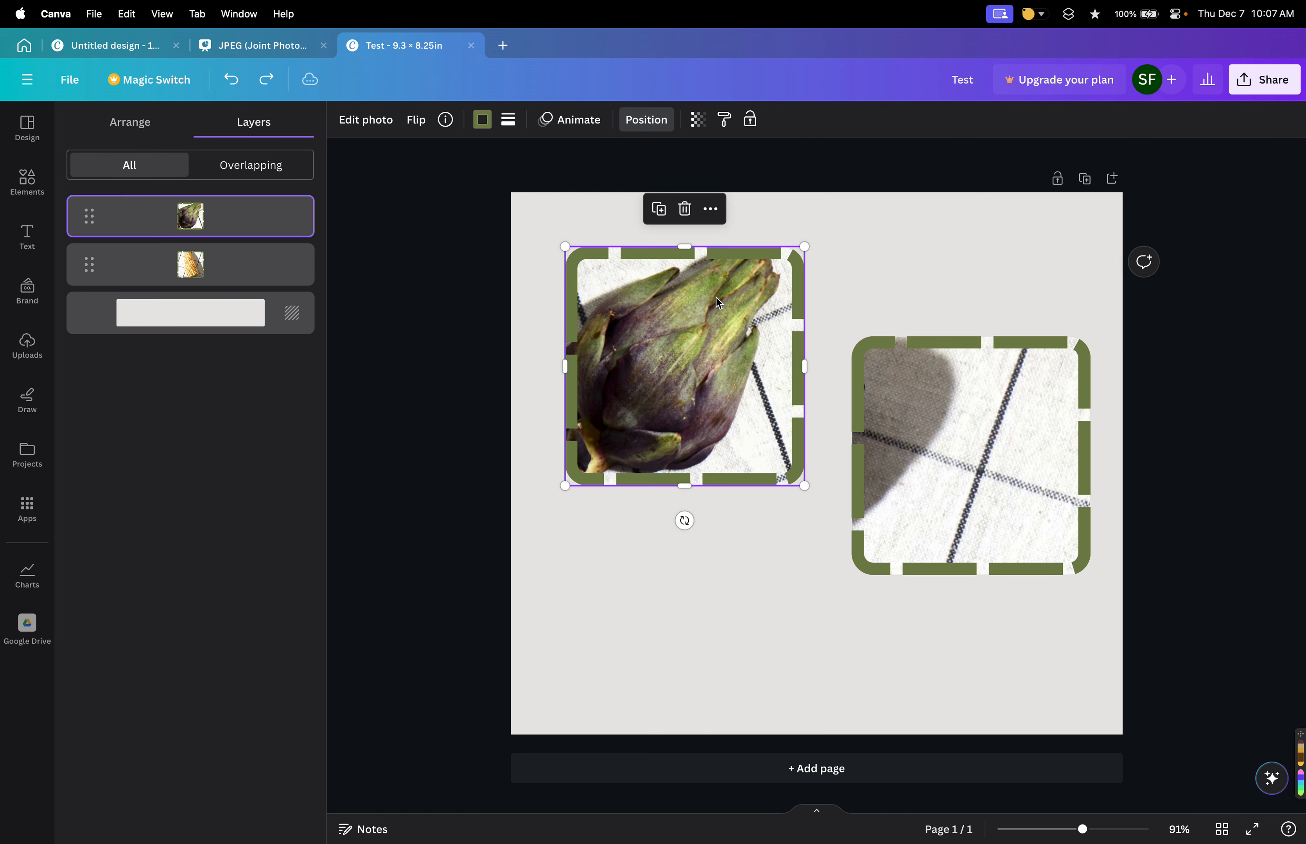
{"action": "key", "text": "cmd+z"}
{"action": "key", "text": "cmd+shift+z"}
{"action": "key", "text": "cmd+shift+z"}
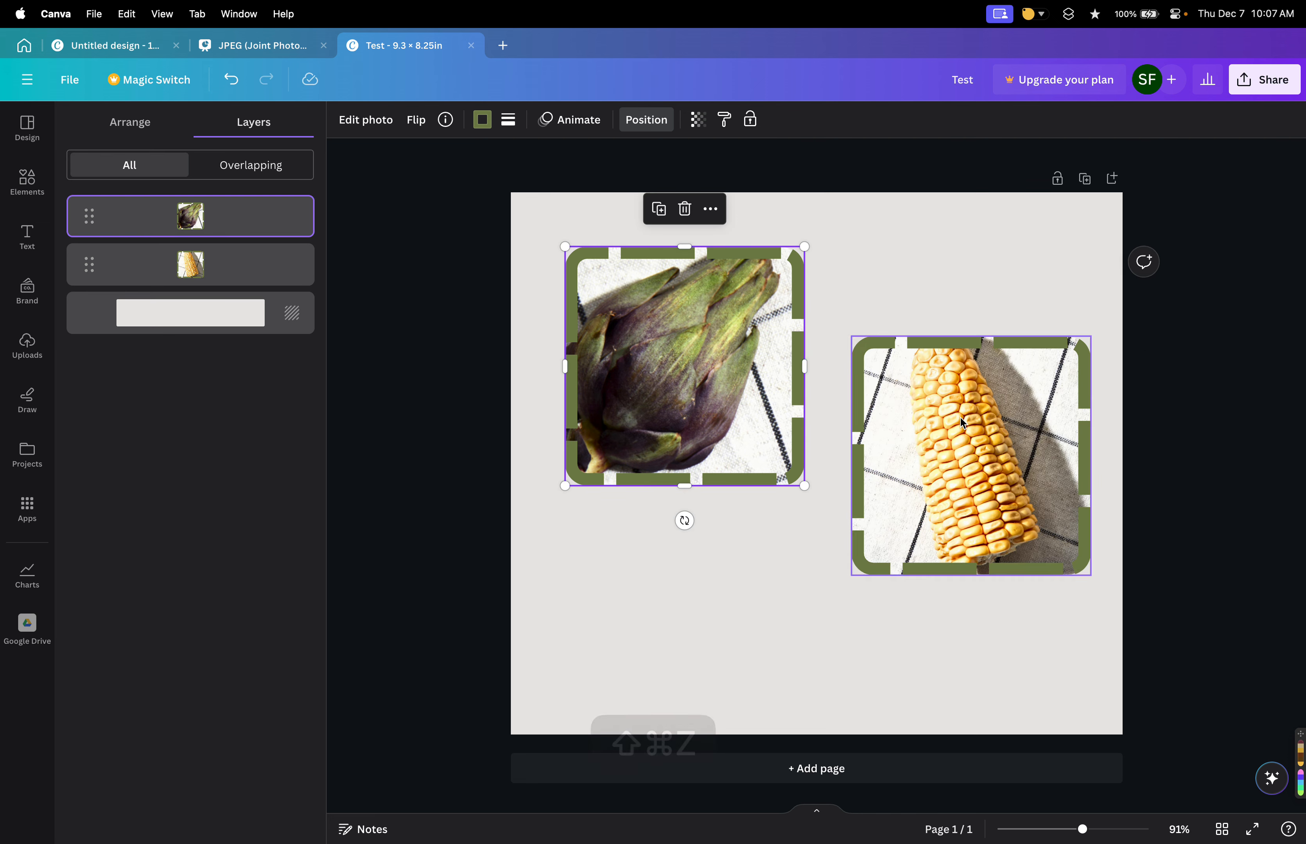
Remove the corn photo's border, keeping its rounded corners.
{"action": "left_click", "coordinate": [912, 380]}
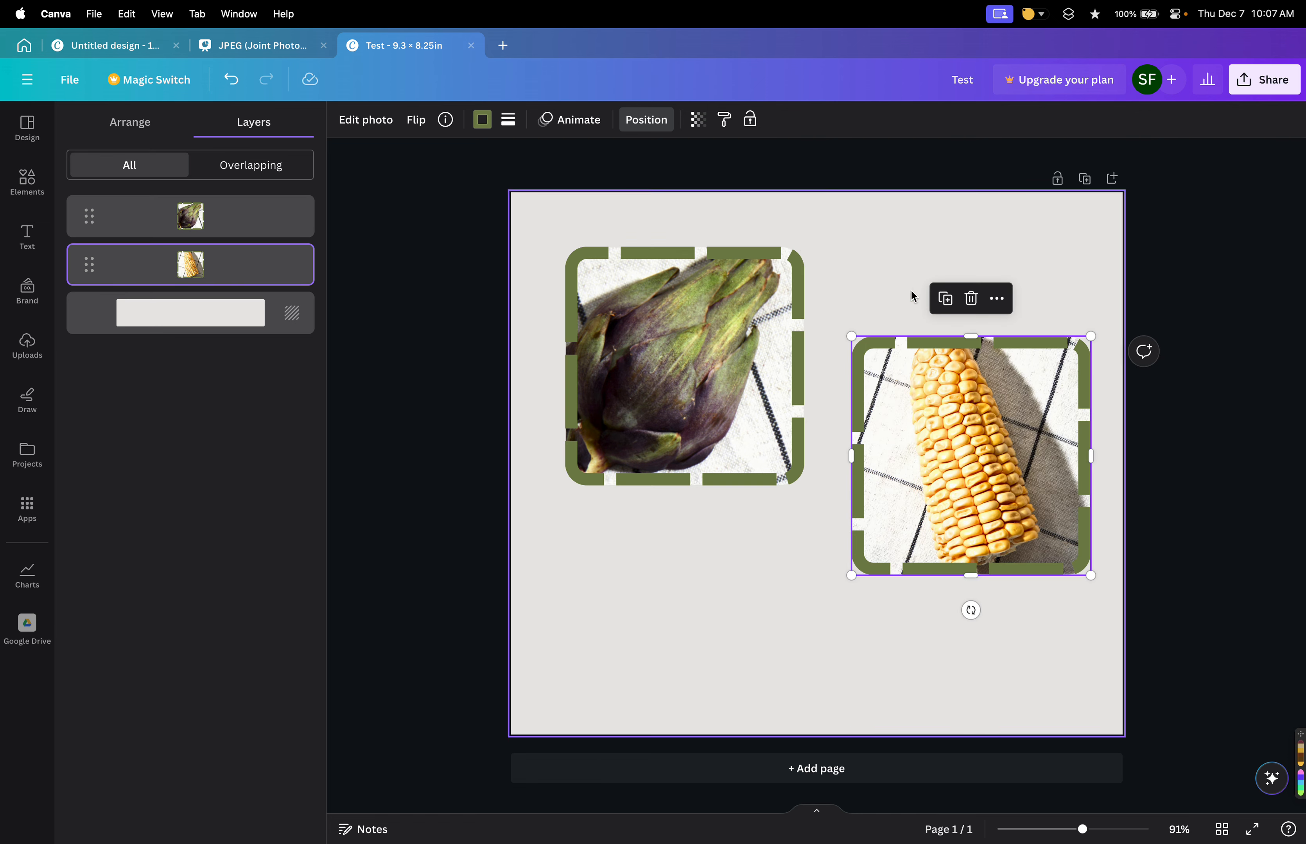
{"action": "left_click", "coordinate": [486, 116]}
{"action": "left_click", "coordinate": [508, 119]}
{"action": "left_click", "coordinate": [529, 165]}
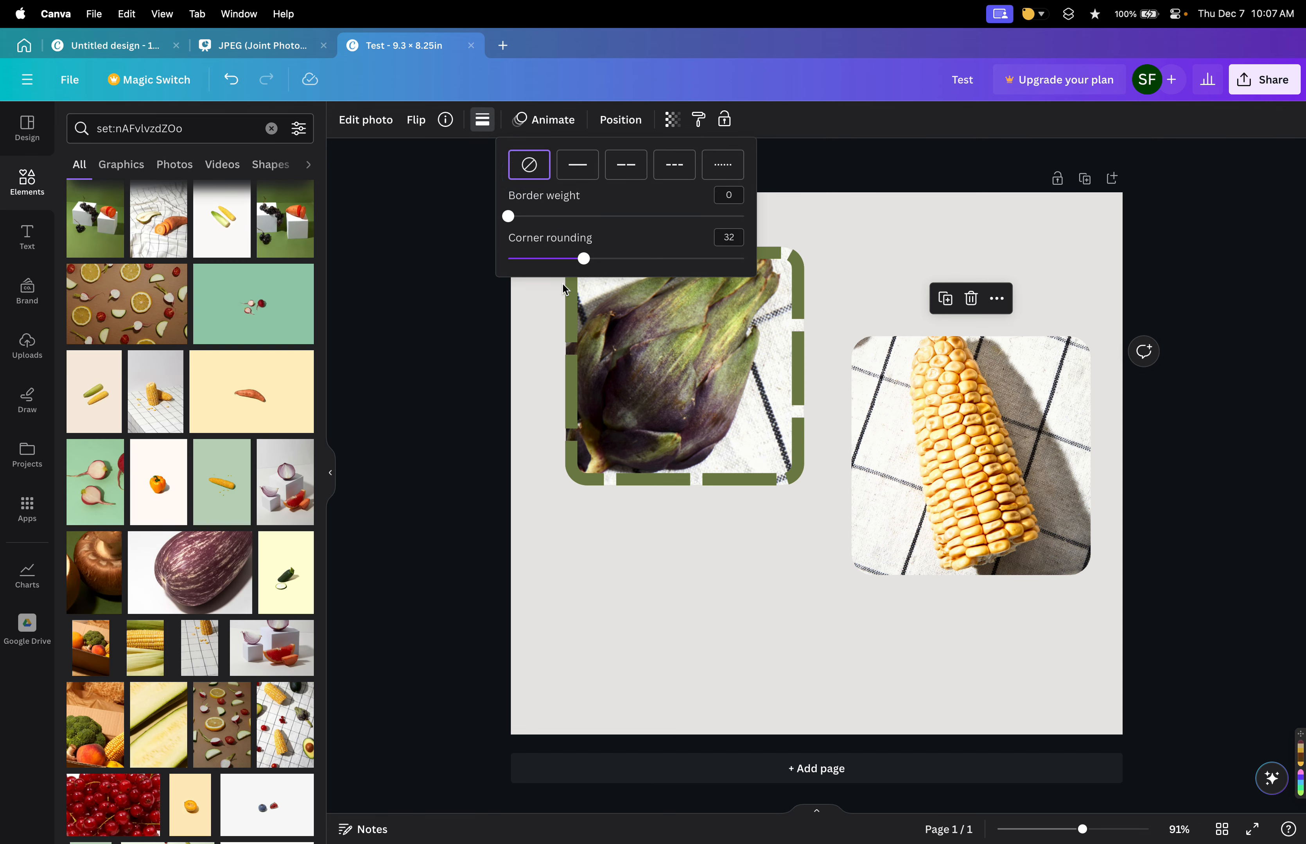
{"action": "left_click", "coordinate": [567, 324]}
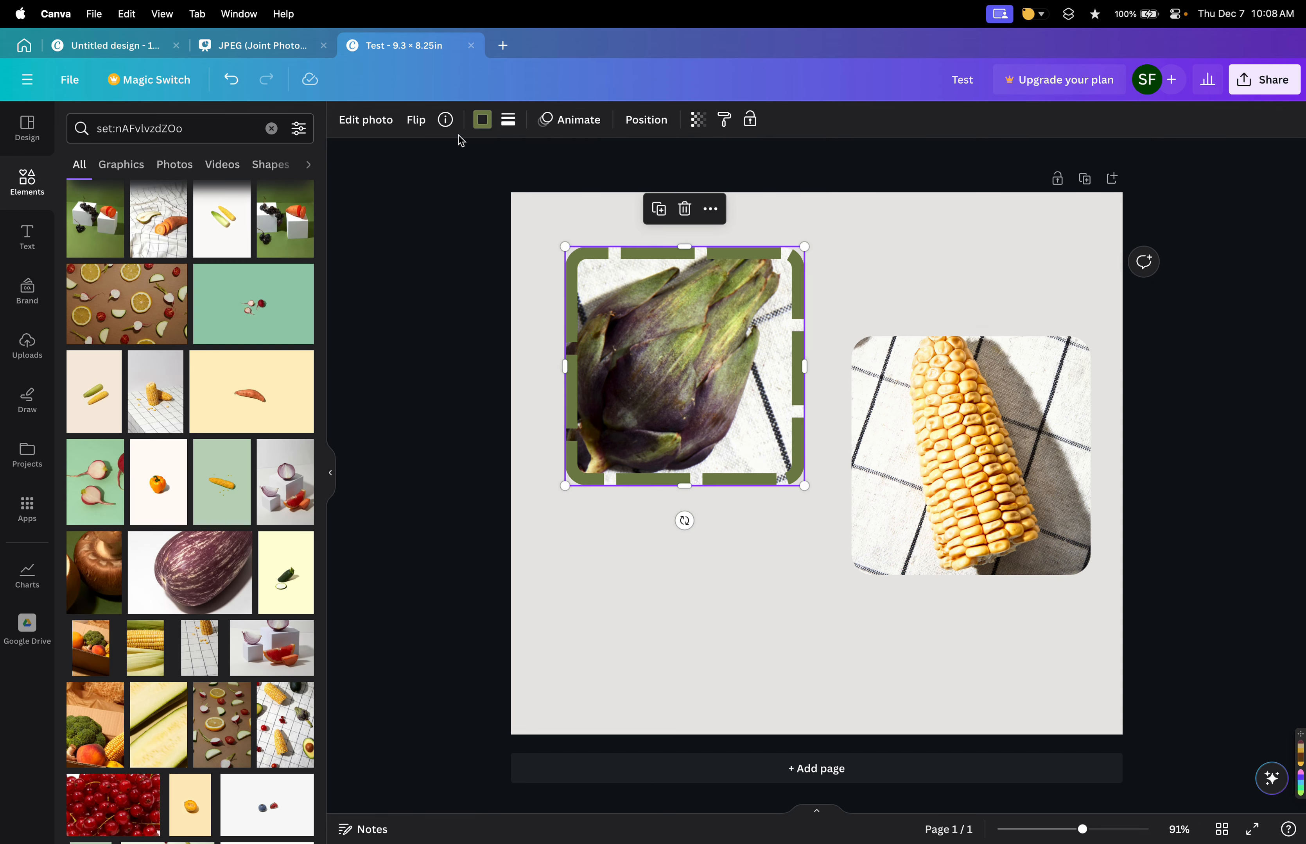
Add a Drop shadow to the artichoke photo, adjusting its size, angle, distance and intensity, then set the shadow back to None.
{"action": "left_click", "coordinate": [378, 121]}
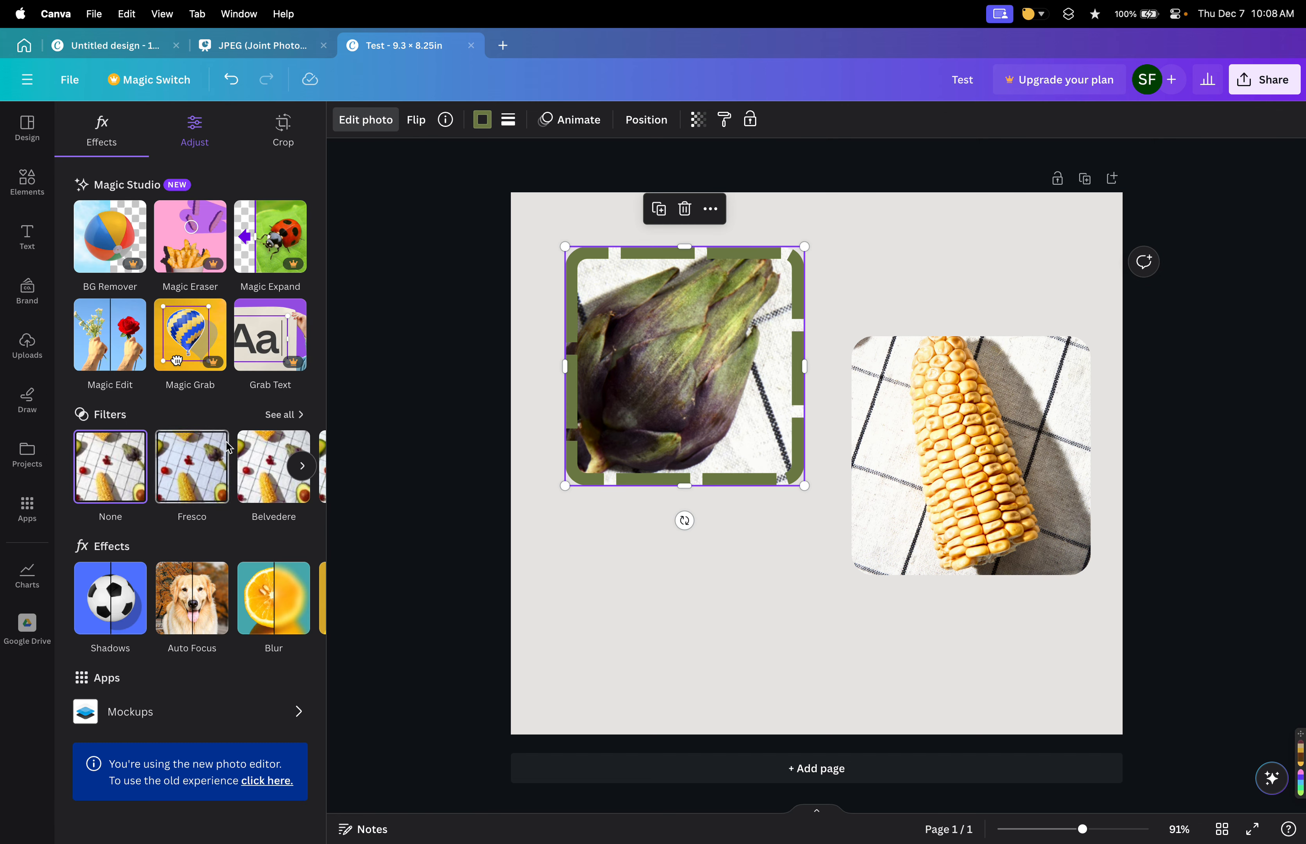
{"action": "left_click", "coordinate": [115, 603]}
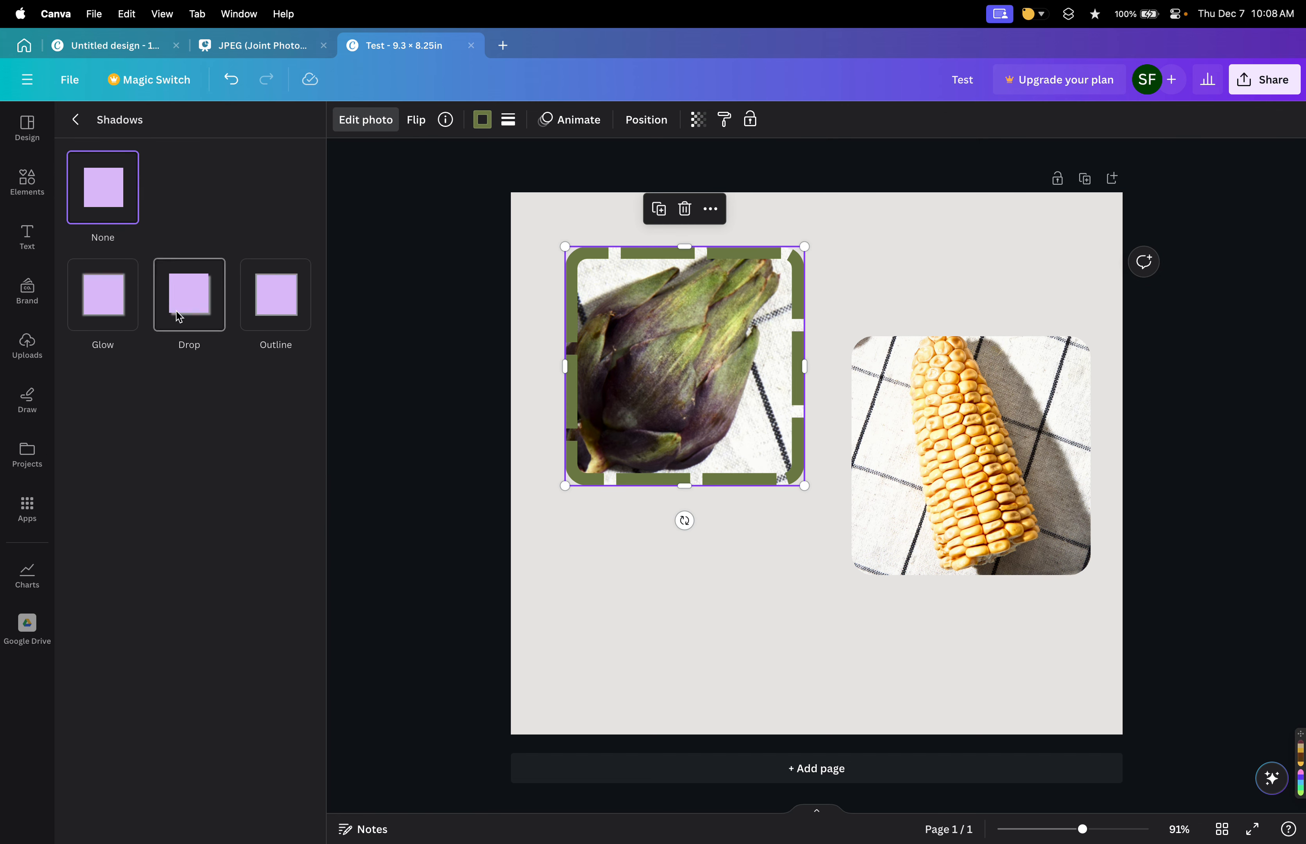
{"action": "left_click", "coordinate": [188, 303]}
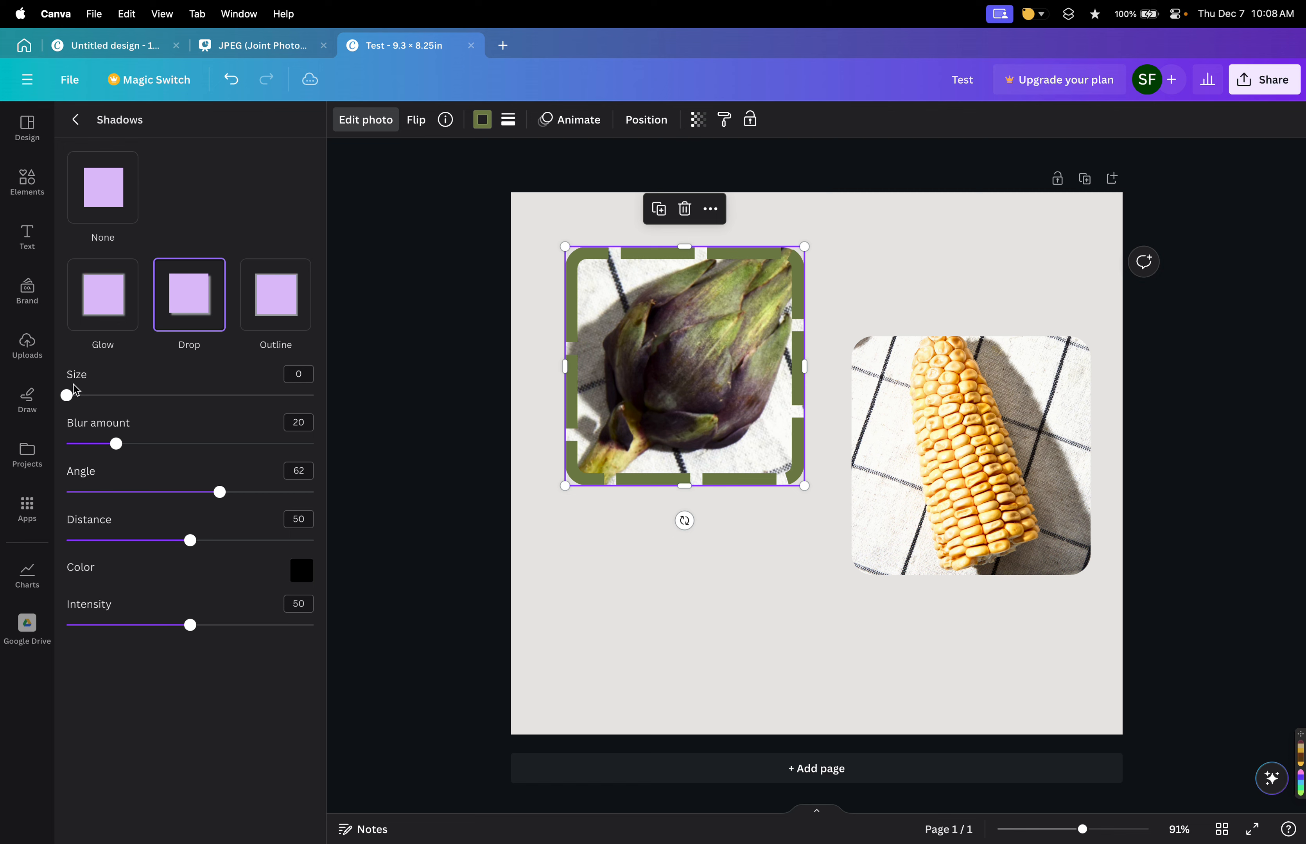
{"action": "left_click_drag", "start_coordinate": [76, 390], "coordinate": [104, 392]}
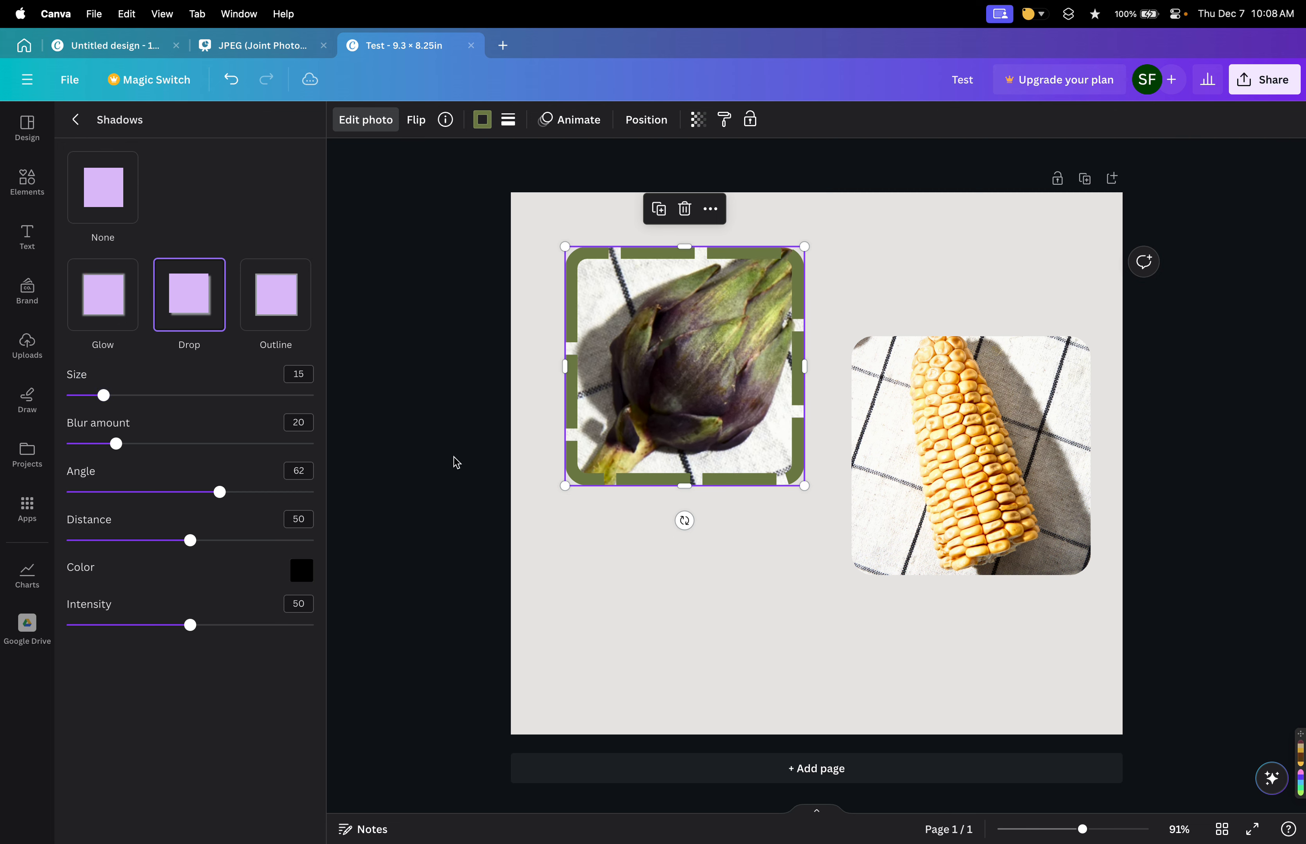
{"action": "left_click_drag", "start_coordinate": [220, 493], "coordinate": [209, 492]}
{"action": "mouse_move", "coordinate": [189, 540]}
{"action": "left_mouse_down"}
{"action": "mouse_move", "coordinate": [216, 540]}
{"action": "mouse_move", "coordinate": [199, 540]}
{"action": "left_mouse_up"}
{"action": "left_click_drag", "start_coordinate": [189, 625], "coordinate": [209, 625]}
{"action": "left_click", "coordinate": [283, 299]}
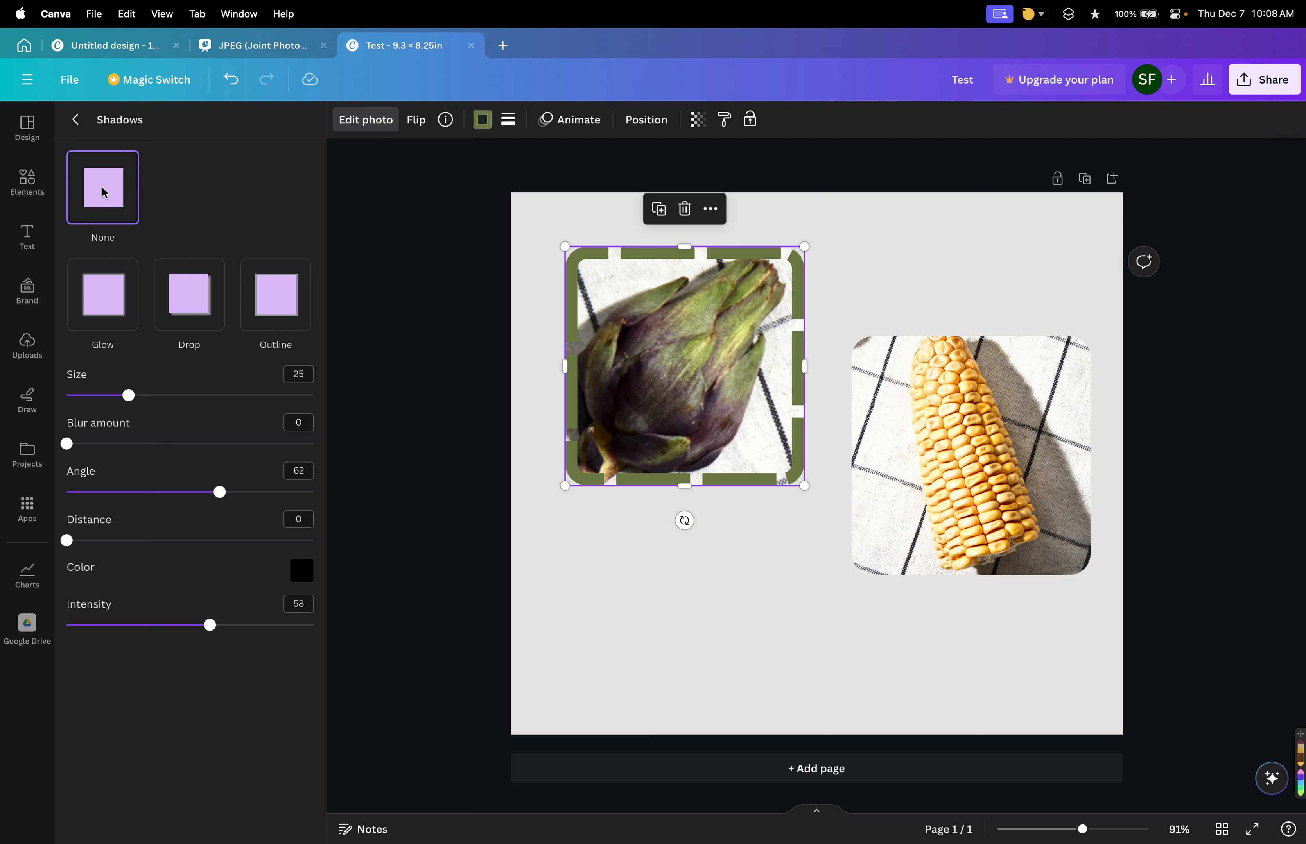
Brush blur onto the artichoke photo with a brush size of 51.
{"action": "left_click", "coordinate": [83, 119]}
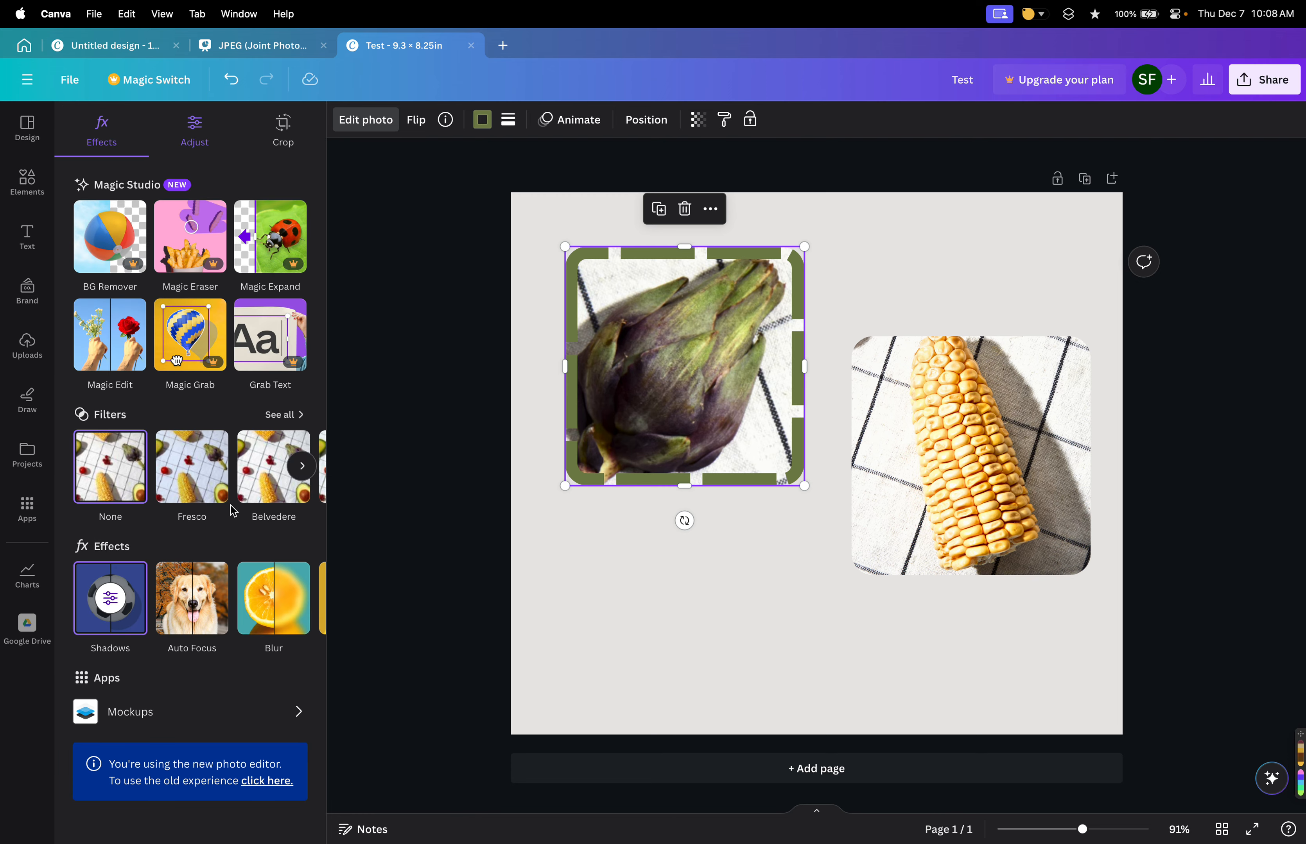
{"action": "left_click", "coordinate": [260, 603]}
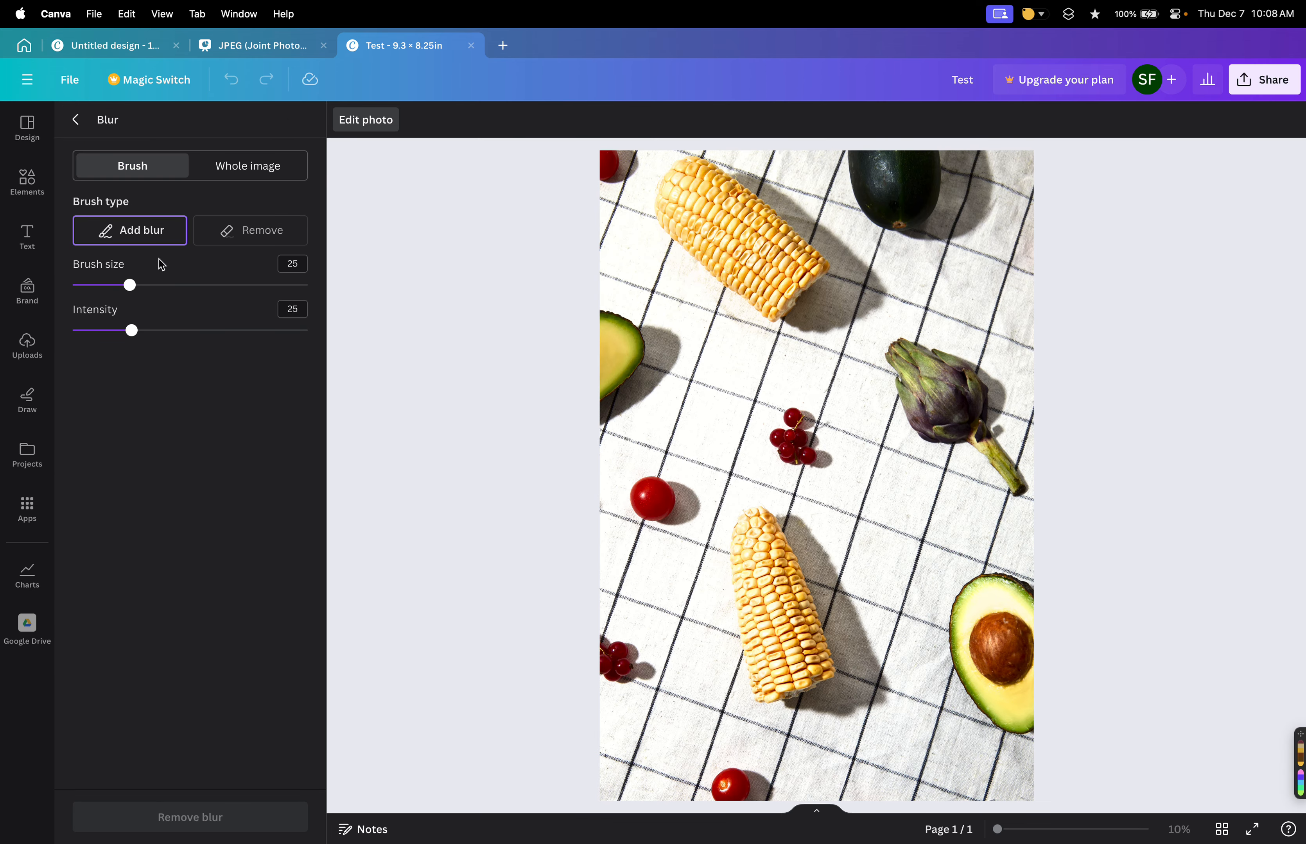
{"action": "left_click_drag", "start_coordinate": [132, 285], "coordinate": [190, 286]}
{"action": "mouse_move", "coordinate": [866, 392]}
{"action": "left_mouse_down"}
{"action": "mouse_move", "coordinate": [956, 406]}
{"action": "mouse_move", "coordinate": [841, 415]}
{"action": "mouse_move", "coordinate": [753, 494]}
{"action": "mouse_move", "coordinate": [788, 519]}
{"action": "mouse_move", "coordinate": [782, 425]}
{"action": "left_mouse_up"}
{"action": "mouse_move", "coordinate": [918, 361]}
{"action": "left_mouse_down"}
{"action": "mouse_move", "coordinate": [994, 455]}
{"action": "mouse_move", "coordinate": [940, 441]}
{"action": "mouse_move", "coordinate": [964, 438]}
{"action": "mouse_move", "coordinate": [899, 410]}
{"action": "mouse_move", "coordinate": [996, 394]}
{"action": "left_mouse_up"}
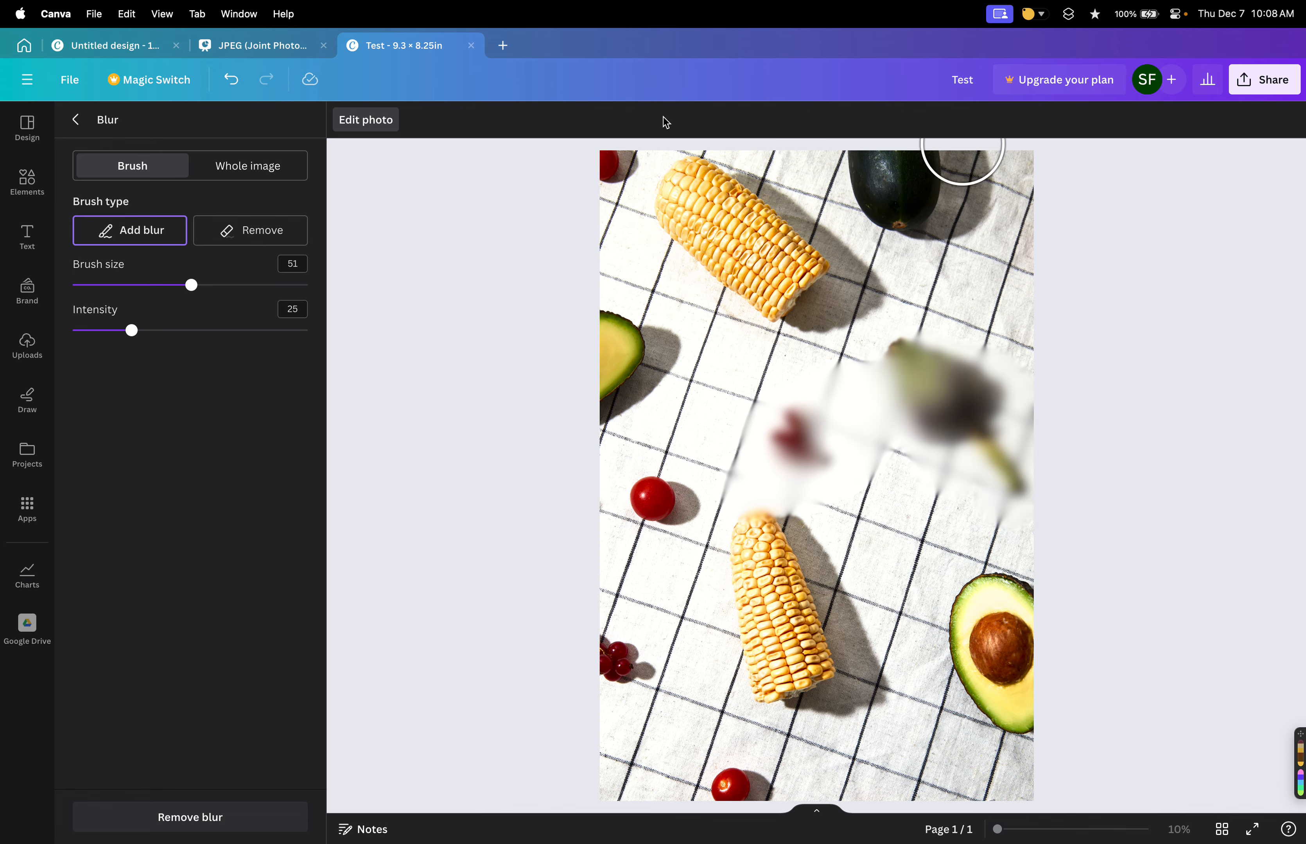
{"action": "left_click", "coordinate": [72, 119]}
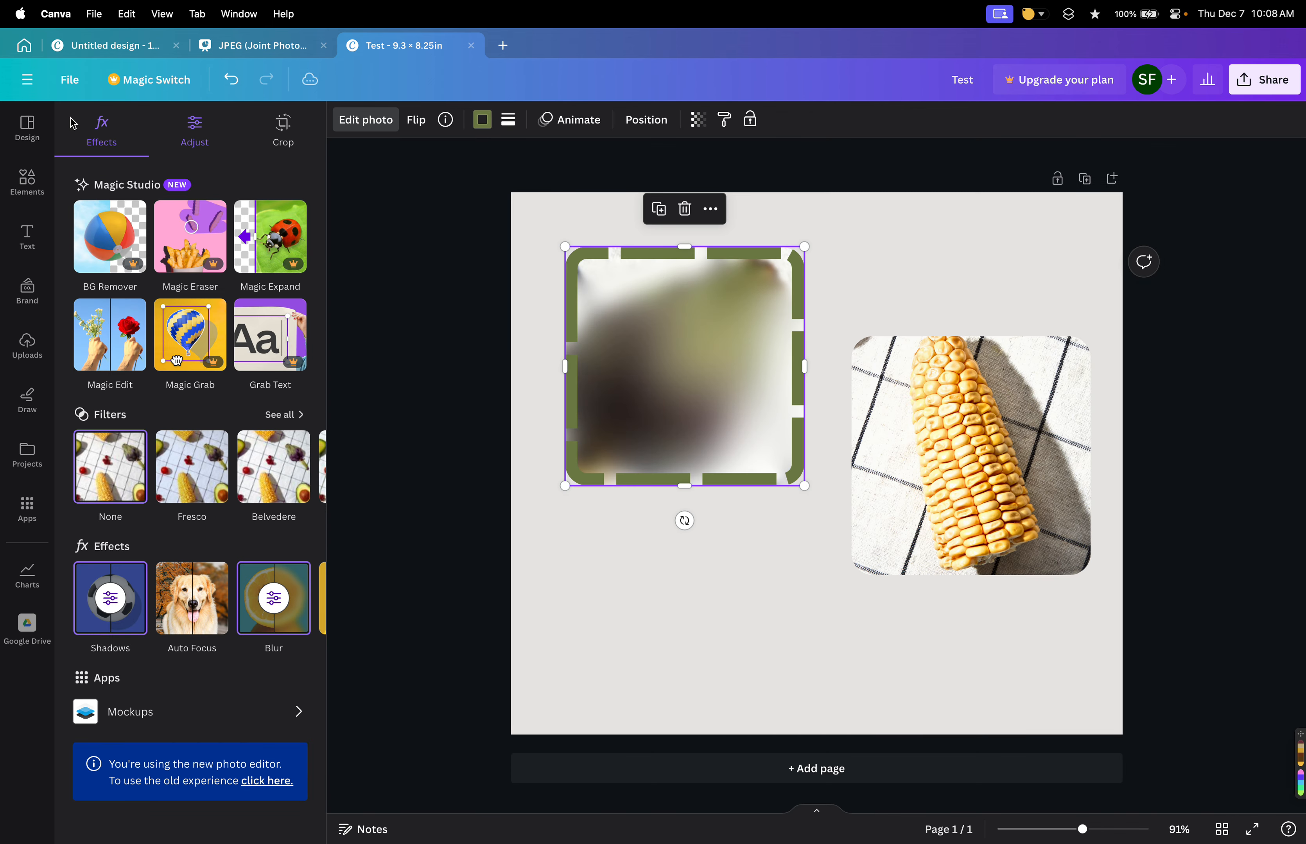
Paste the artichoke photo's style onto the corn photo and try repositioning the corn image inside its frame.
{"action": "left_click", "coordinate": [723, 120]}
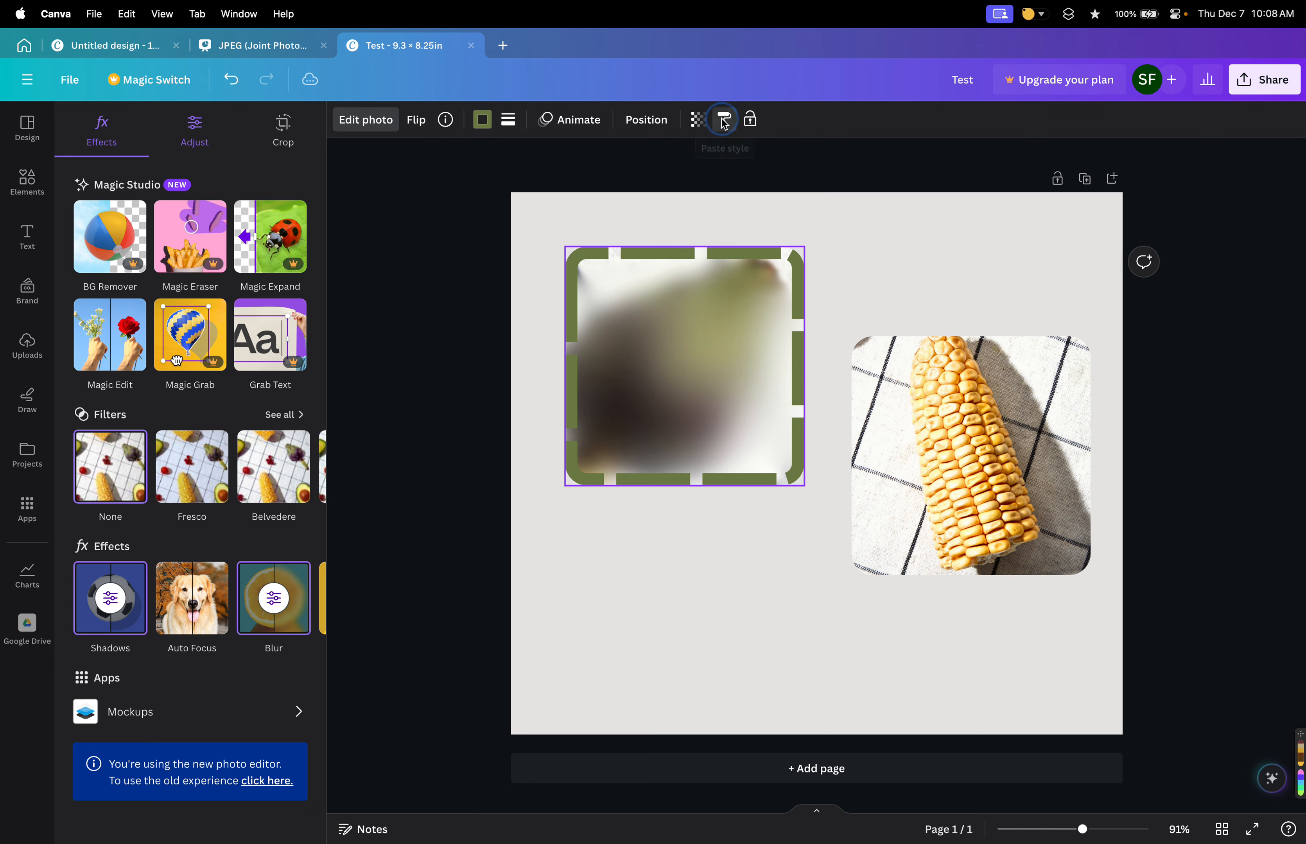
{"action": "left_click", "coordinate": [1025, 537]}
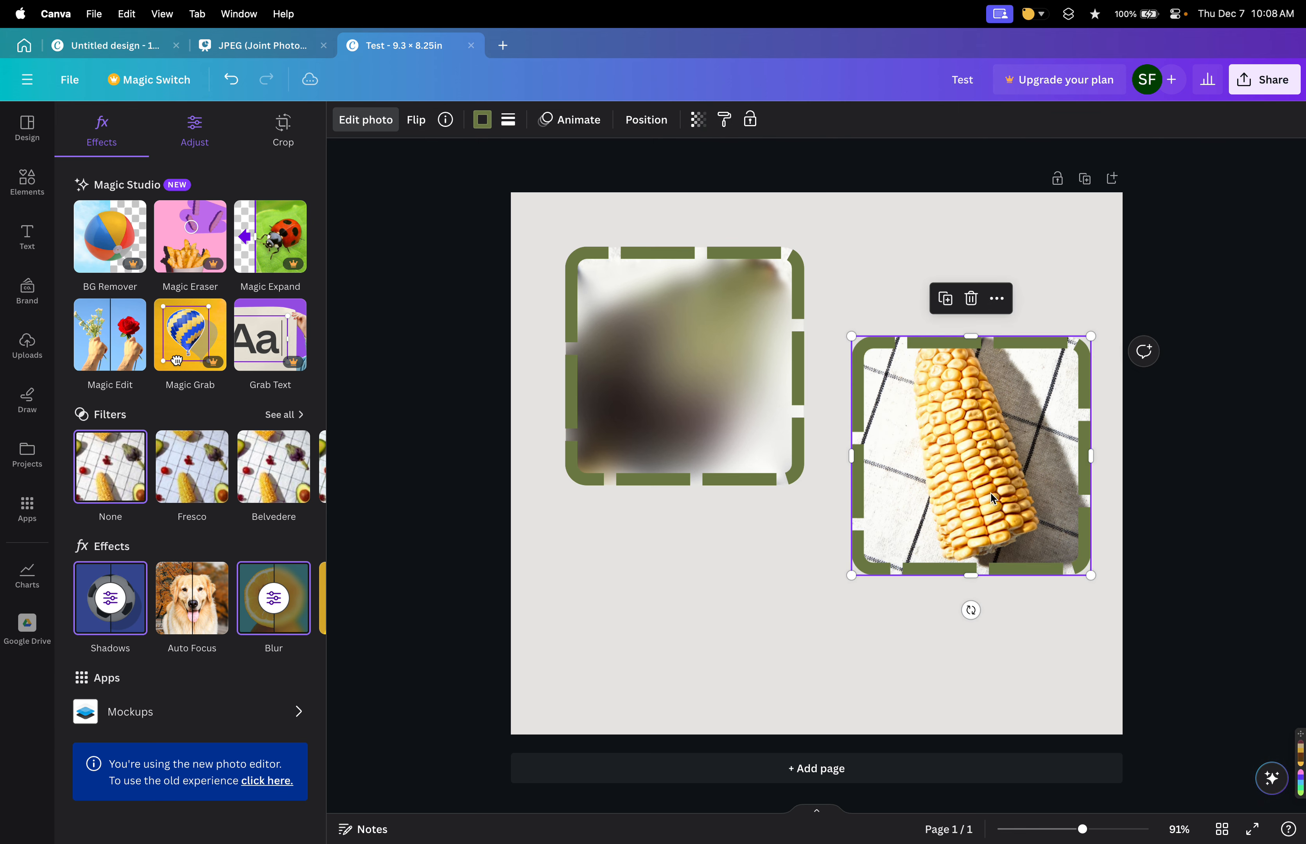
{"action": "double_click", "coordinate": [957, 454]}
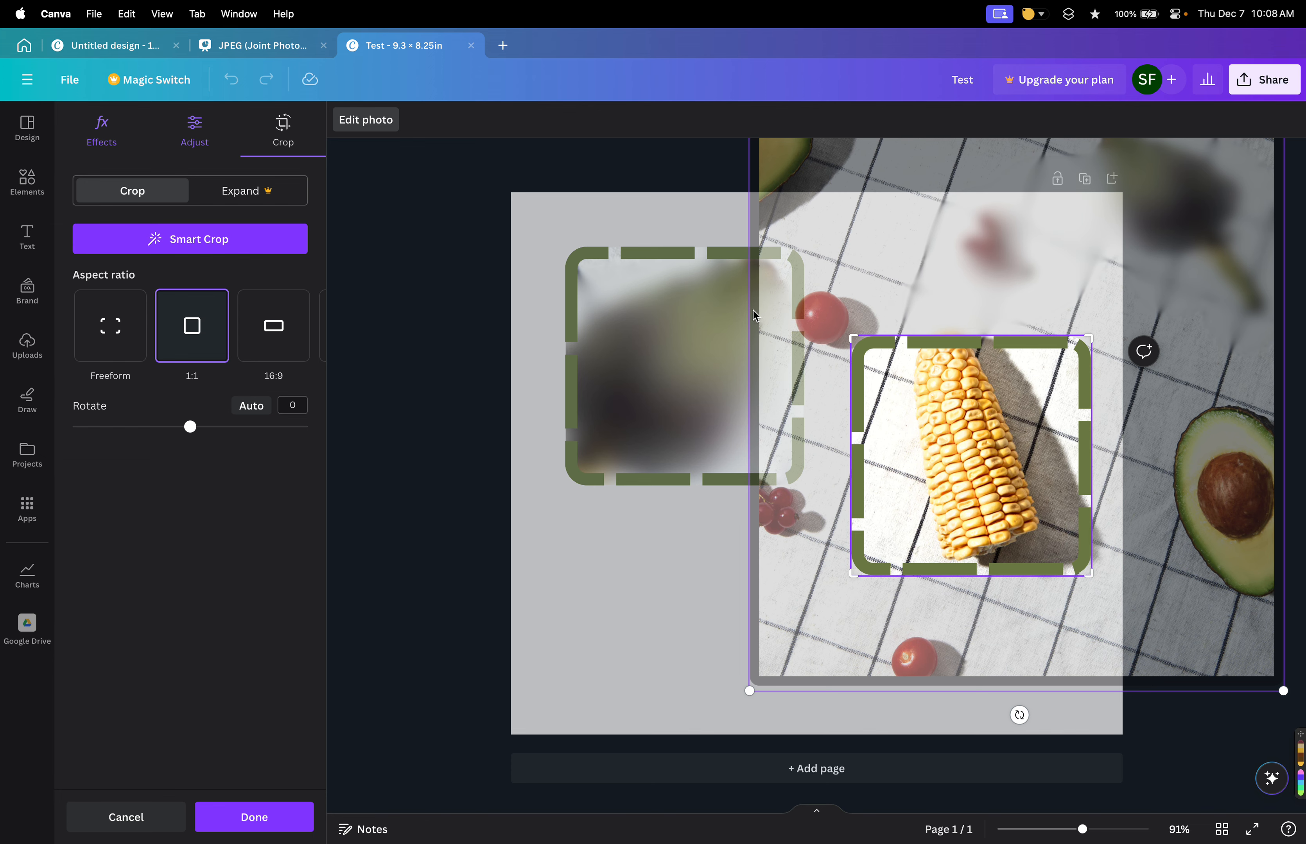
{"action": "left_click", "coordinate": [635, 174]}
{"action": "left_click", "coordinate": [796, 582]}
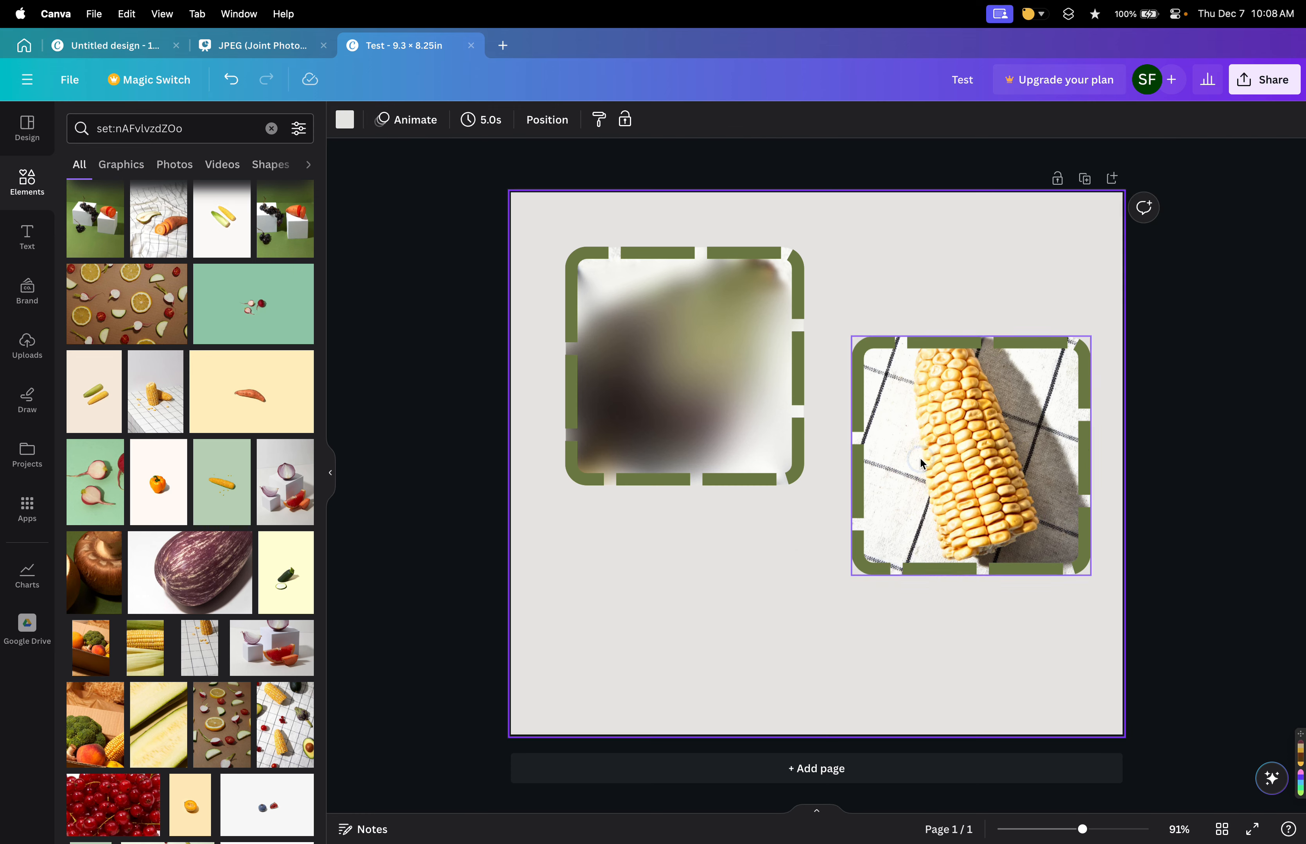
{"action": "double_click", "coordinate": [922, 464]}
{"action": "left_click_drag", "start_coordinate": [922, 464], "coordinate": [872, 625]}
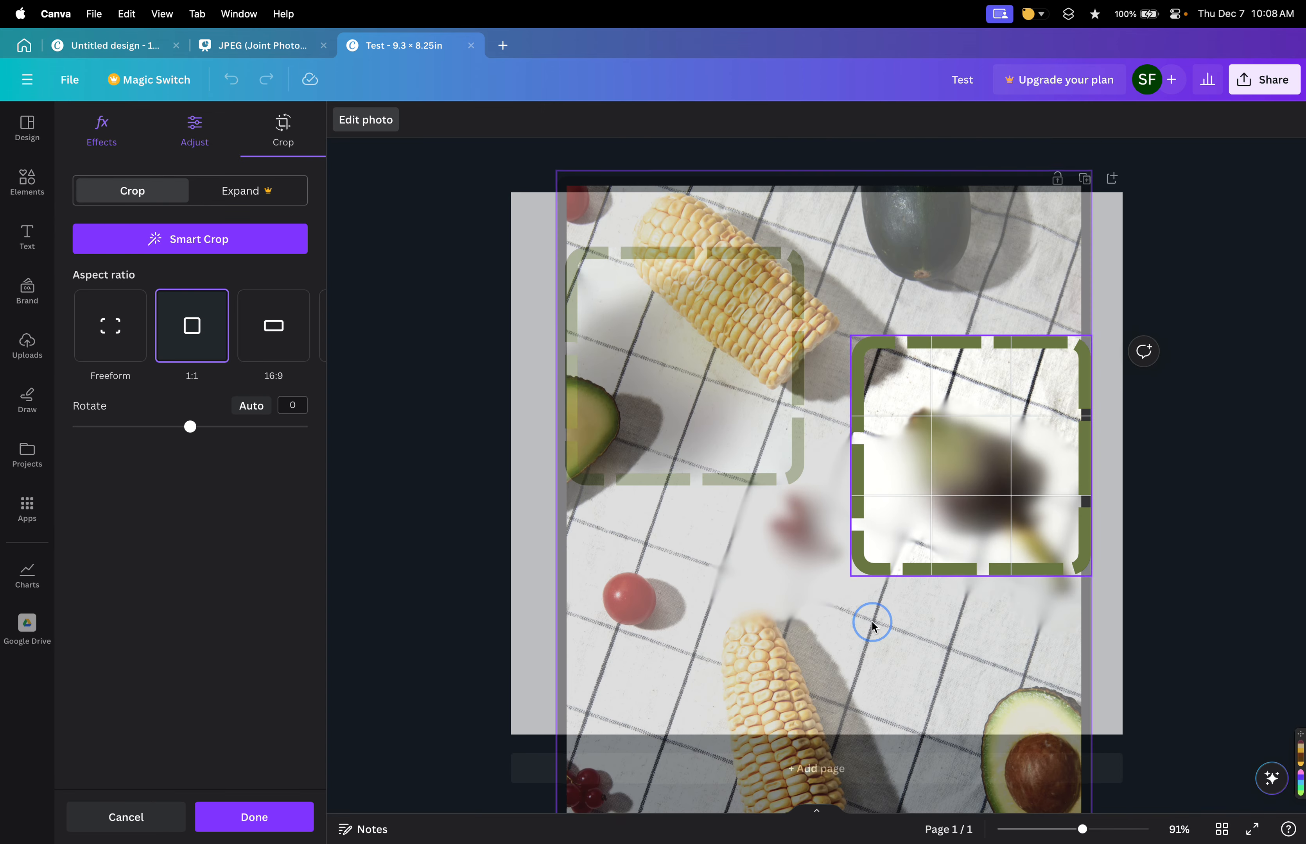
{"action": "left_click", "coordinate": [496, 636]}
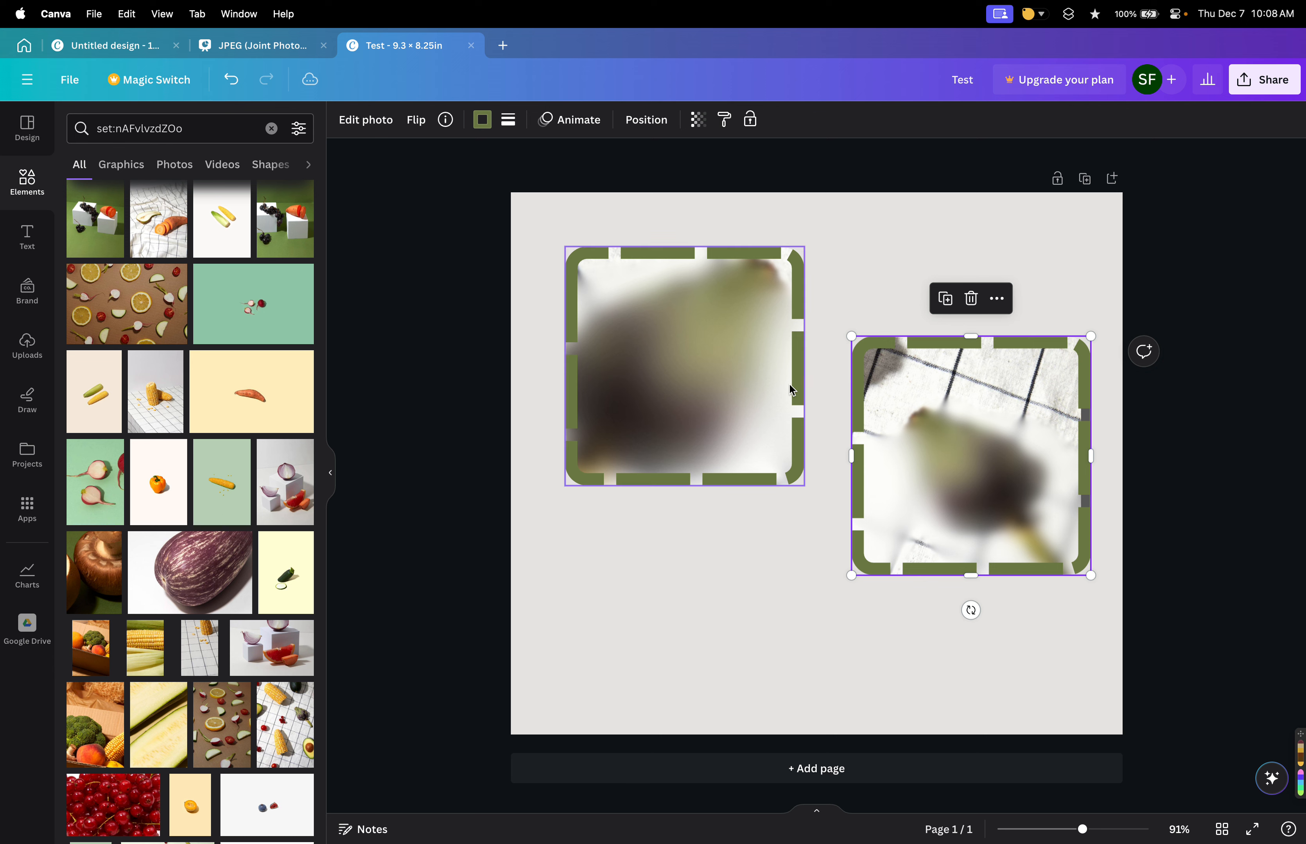
Undo the recent series of edits to the artichoke and corn photos.
{"action": "key", "text": "super+z"}
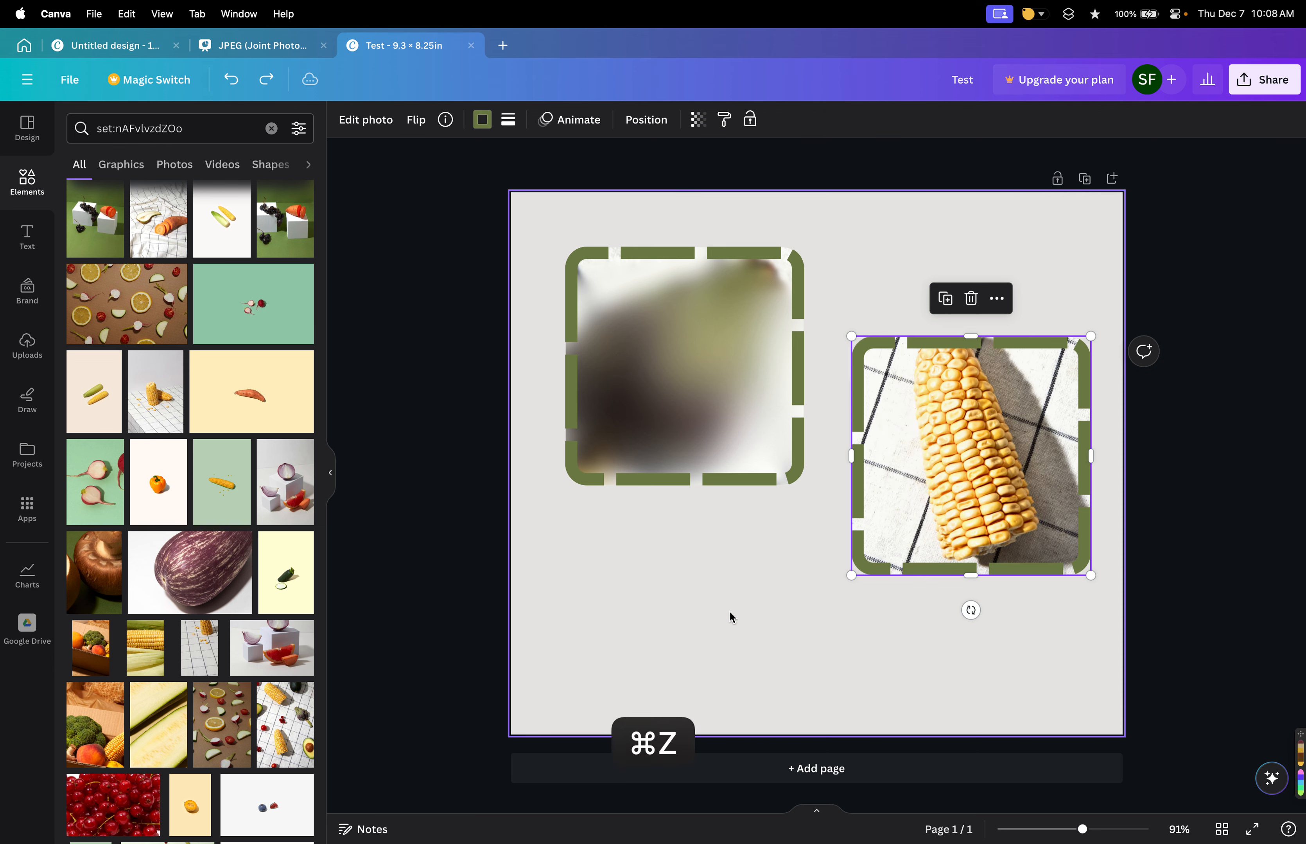
{"action": "key", "text": "super+z"}
{"action": "key", "text": "super+z"}
{"action": "key", "text": "super+z"}
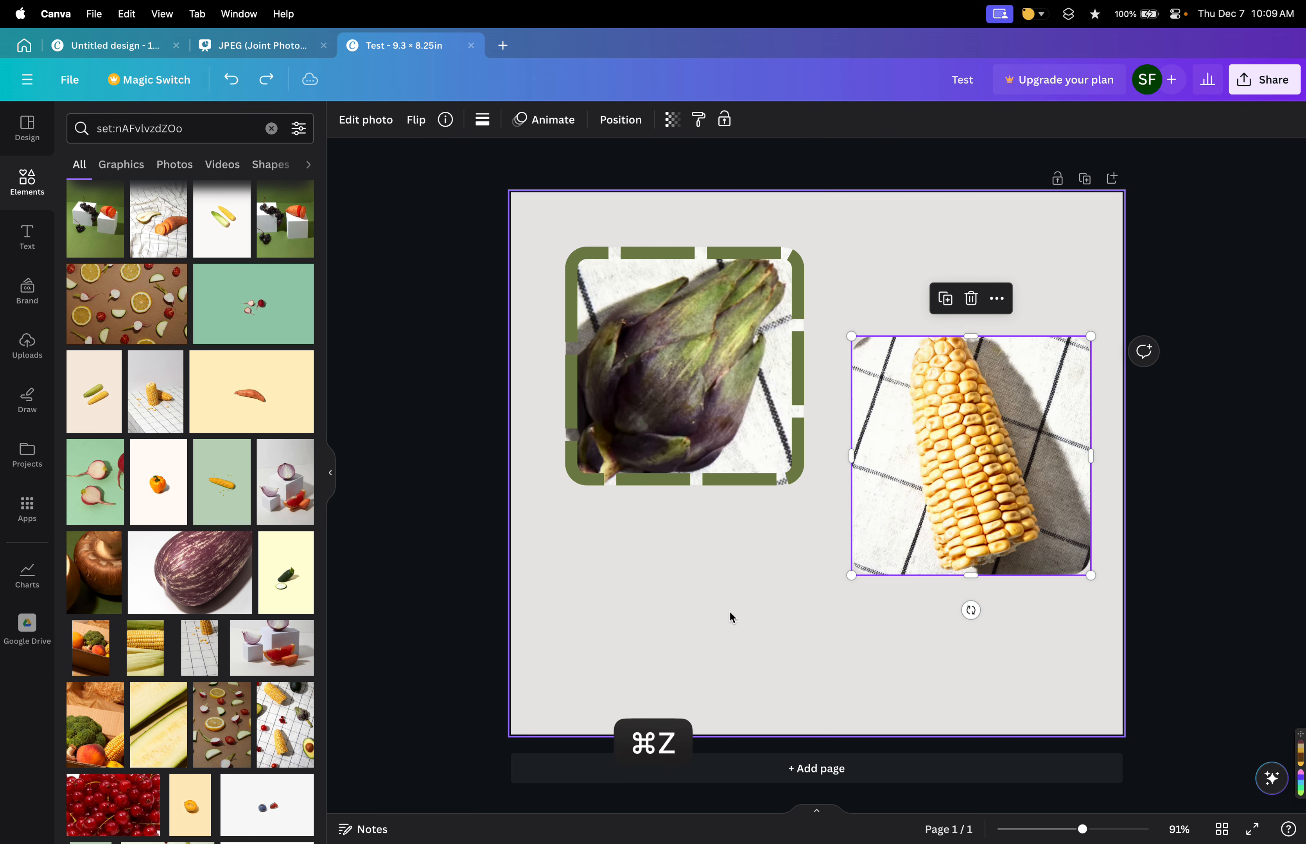
{"action": "key", "text": "super+z"}
{"action": "key", "text": "super+z"}
{"action": "key", "text": "super+z"}
{"action": "key", "text": "super+z"}
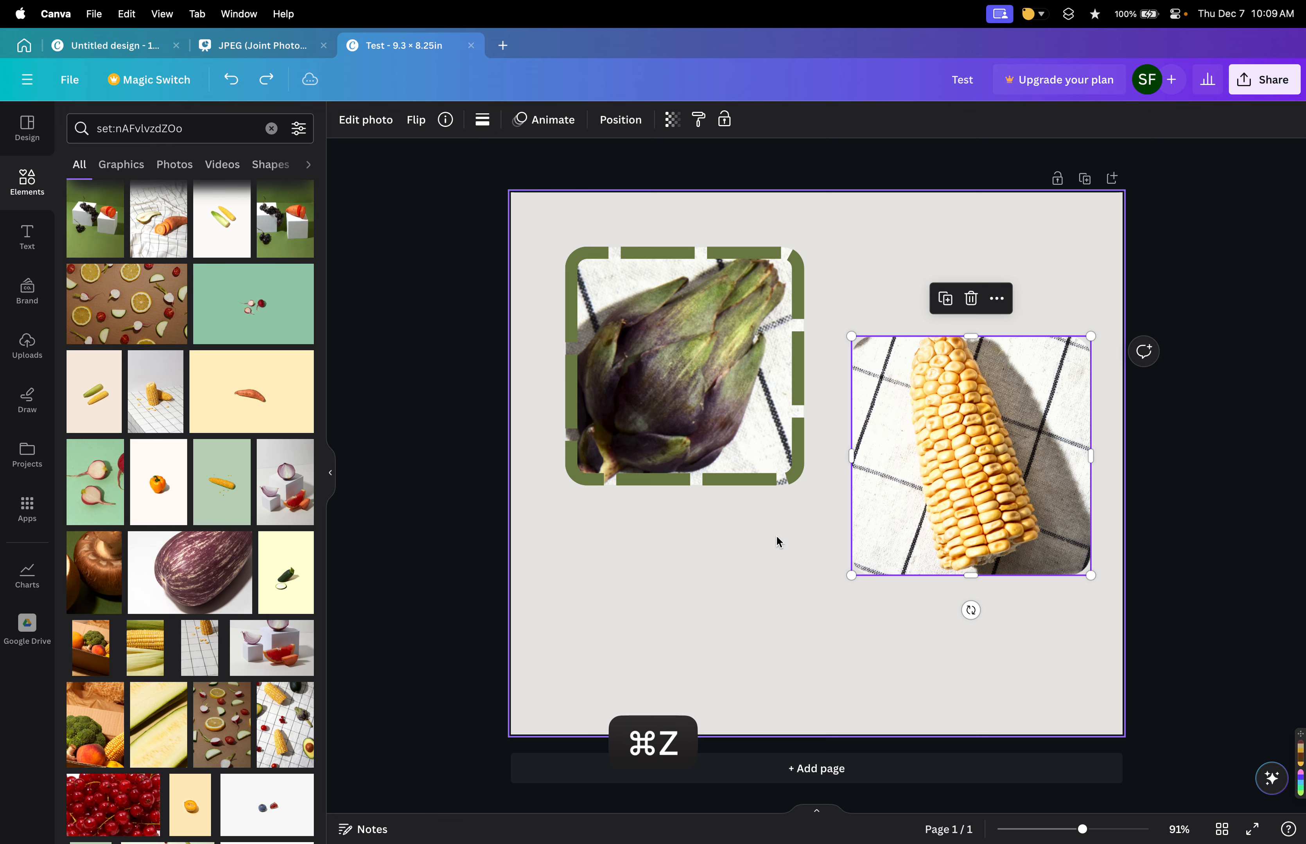
{"action": "key", "text": "super+z"}
{"action": "key", "text": "super+z"}
{"action": "key", "text": "super+z"}
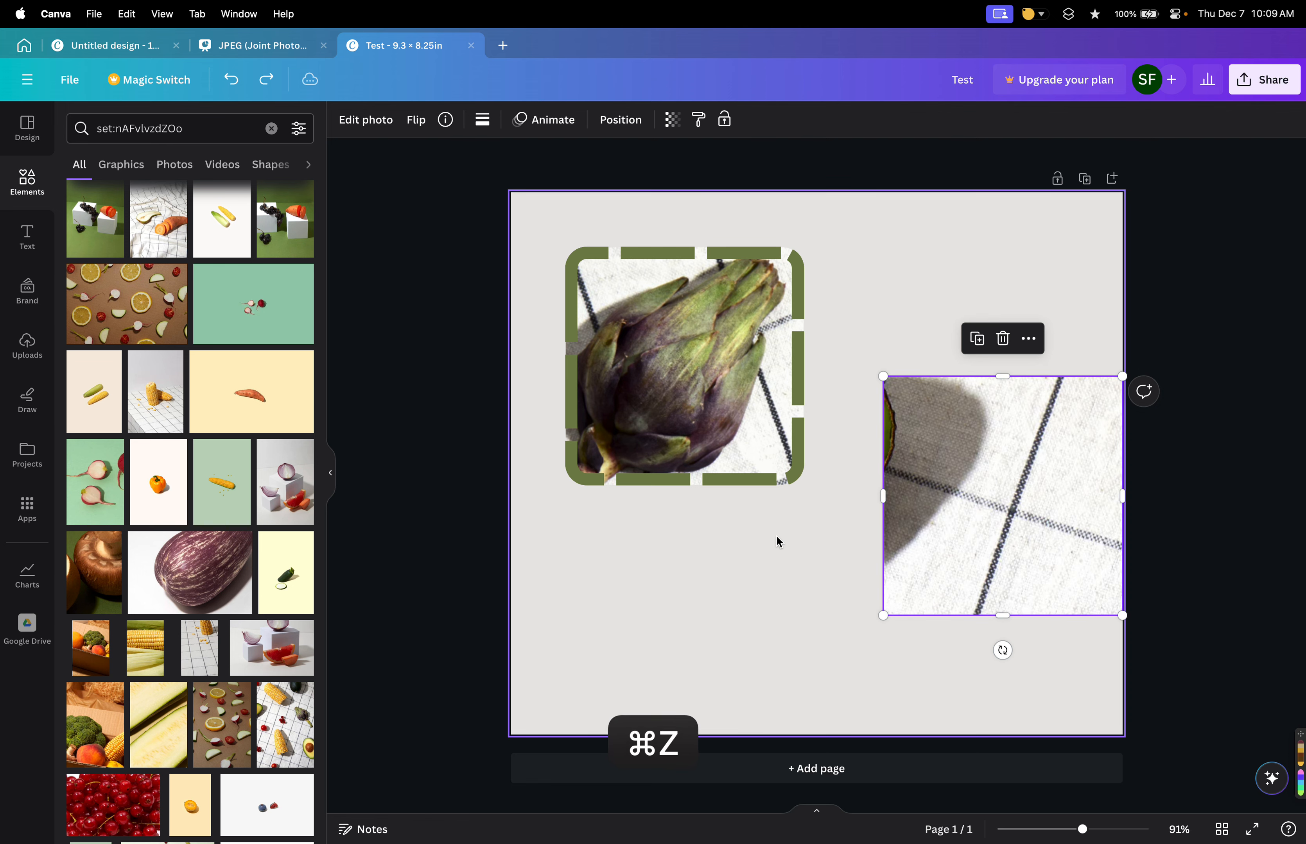
{"action": "key", "text": "super+z"}
{"action": "double_click", "coordinate": [904, 460]}
{"action": "scroll", "coordinate": [905, 462], "scroll_direction": "down", "scroll_amount": 5}
{"action": "left_click_drag", "start_coordinate": [1179, 795], "coordinate": [982, 527]}
{"action": "left_click_drag", "start_coordinate": [911, 425], "coordinate": [922, 464]}
{"action": "left_click", "coordinate": [811, 502]}
{"action": "scroll", "coordinate": [810, 501], "scroll_direction": "up", "scroll_amount": 5}
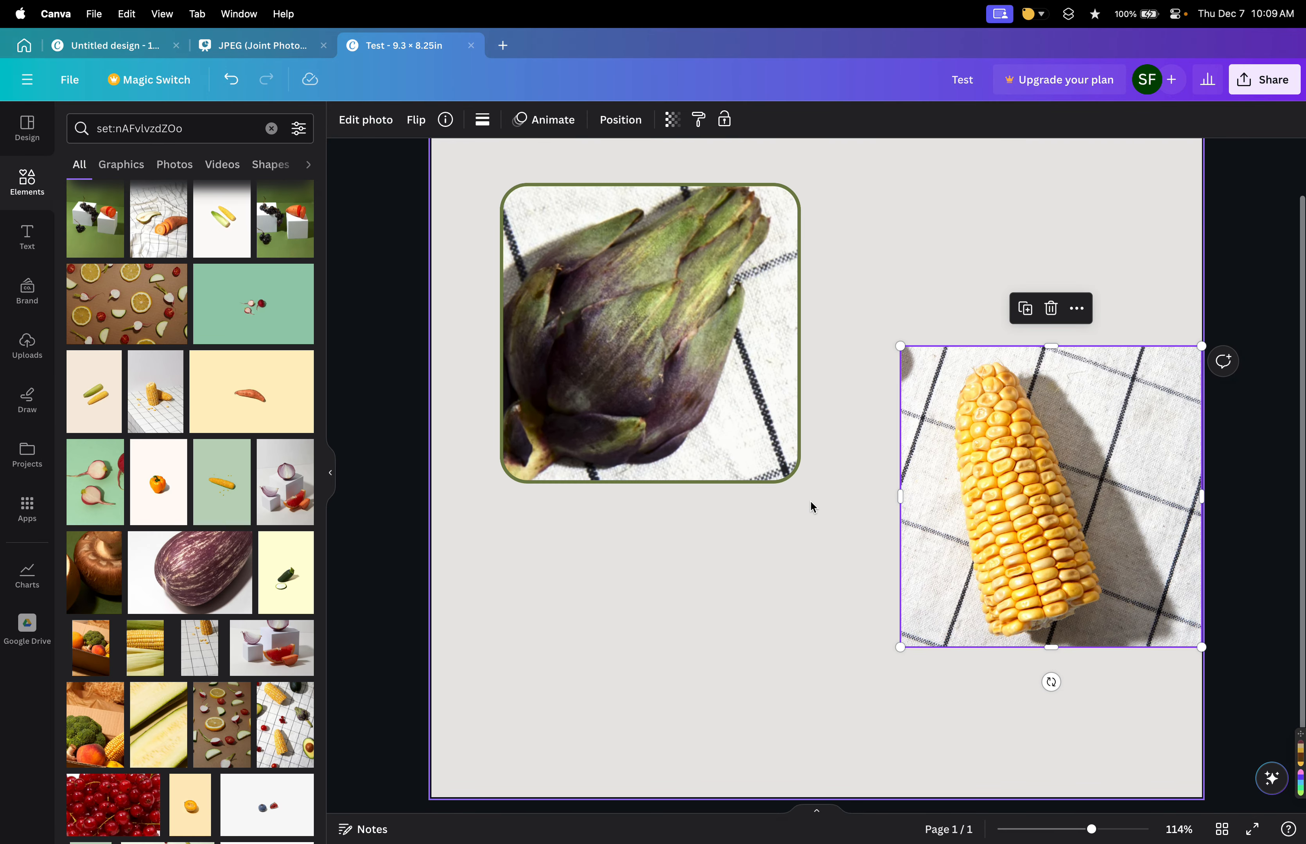
Remove the artichoke photo's border, keeping its rounded corners.
{"action": "left_click", "coordinate": [743, 426]}
{"action": "left_click", "coordinate": [482, 120]}
{"action": "left_click", "coordinate": [507, 127]}
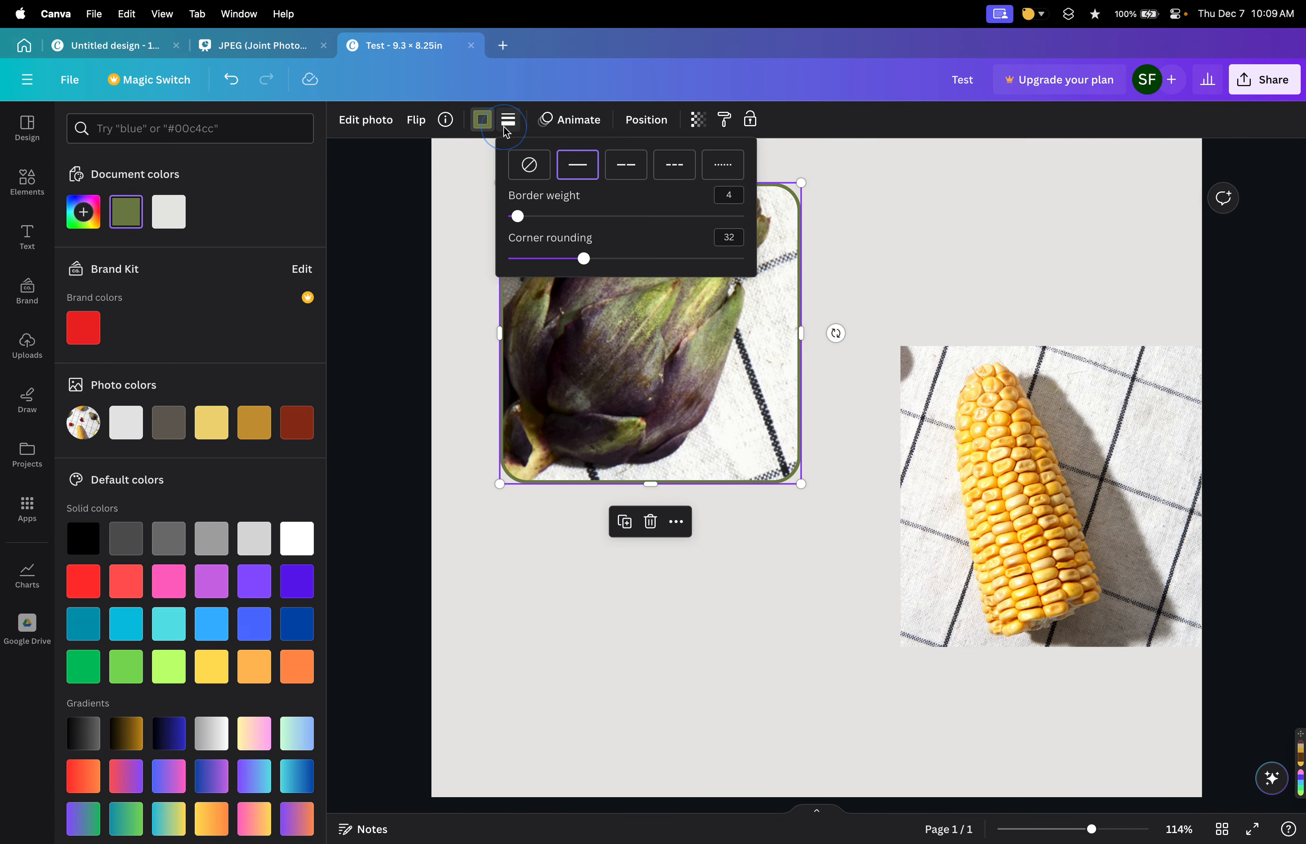
{"action": "left_click", "coordinate": [529, 164]}
{"action": "left_click", "coordinate": [436, 285]}
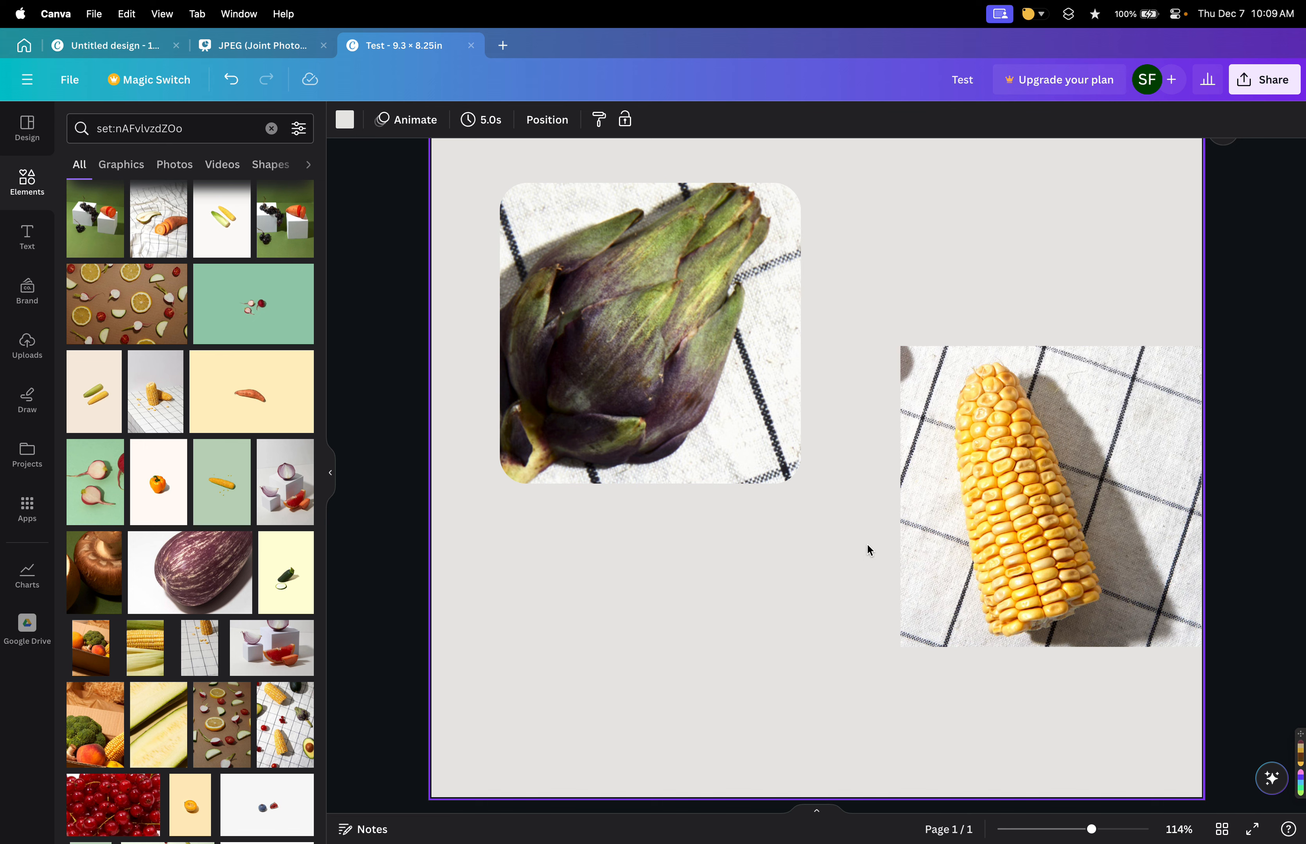
Move the corn photo up and to the left, then lock and unlock it.
{"action": "left_click", "coordinate": [975, 482]}
{"action": "left_click_drag", "start_coordinate": [968, 435], "coordinate": [891, 394]}
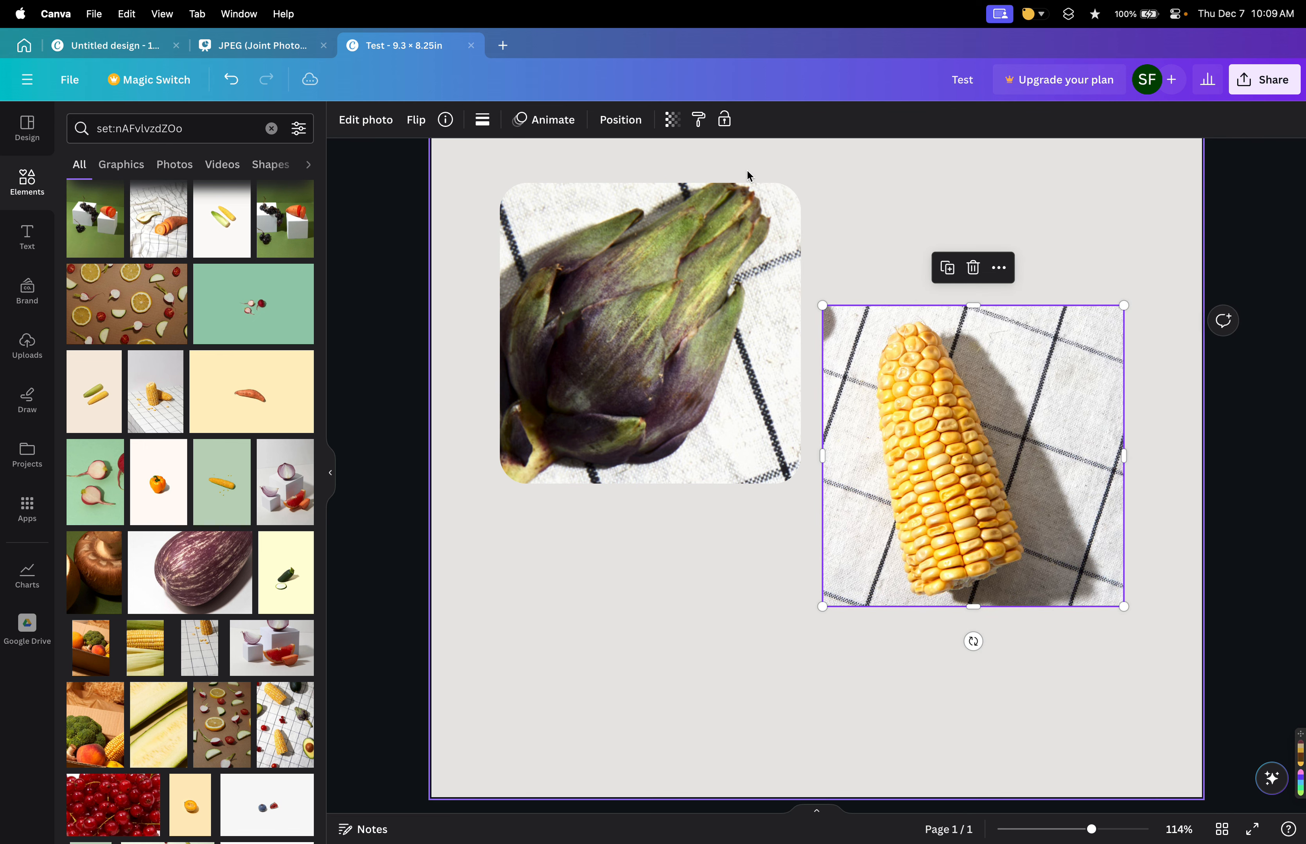
{"action": "left_click", "coordinate": [725, 120]}
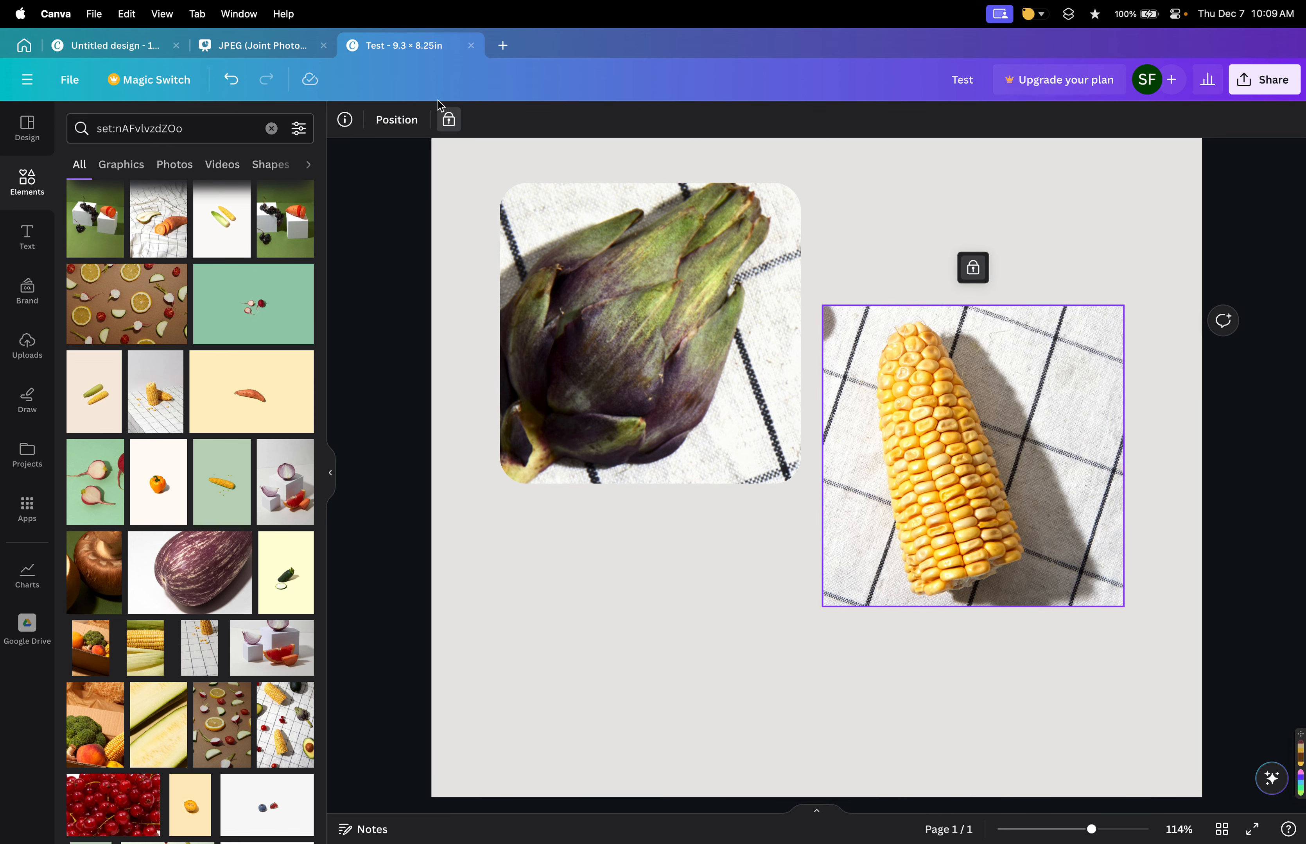
{"action": "left_click", "coordinate": [557, 154]}
{"action": "left_click", "coordinate": [605, 300]}
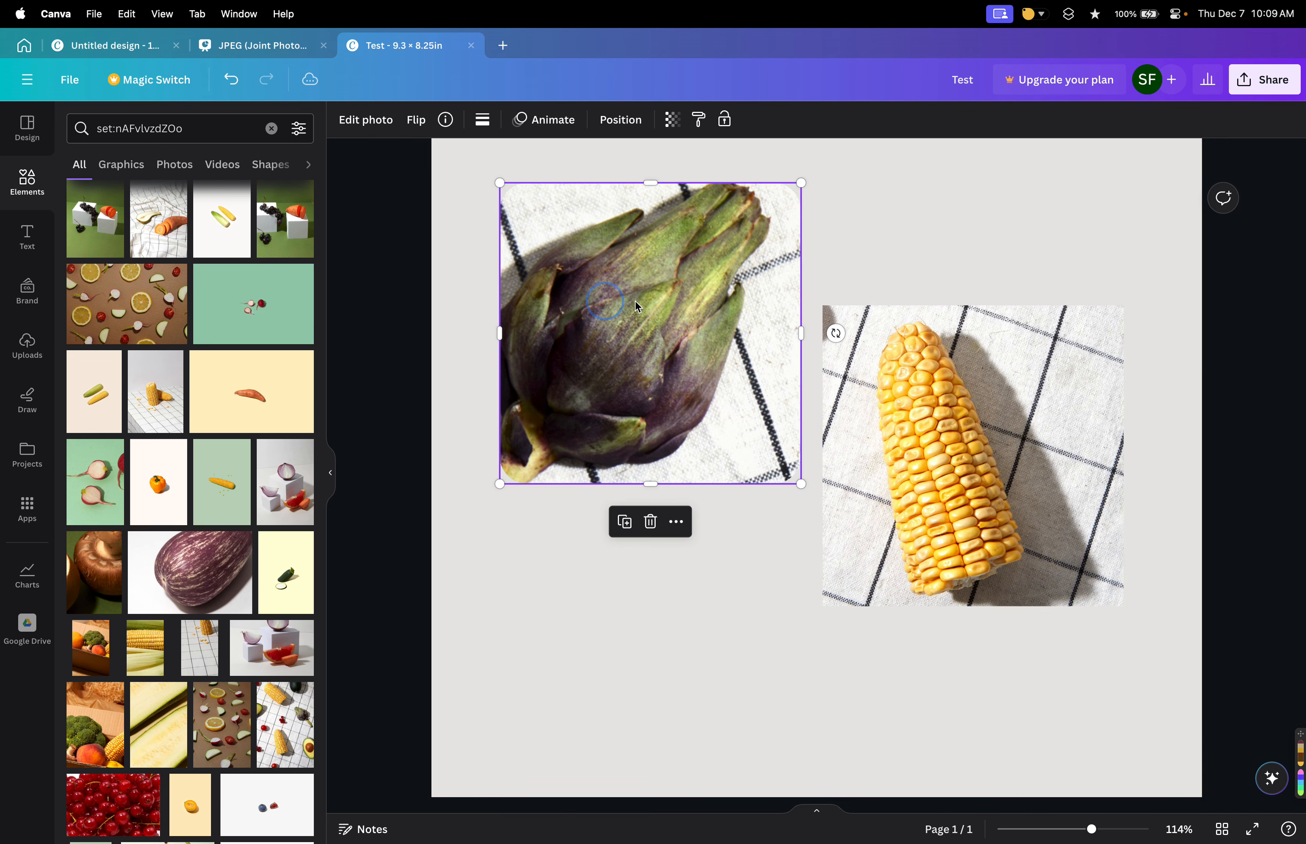
{"action": "left_click", "coordinate": [922, 433]}
{"action": "left_click", "coordinate": [449, 119]}
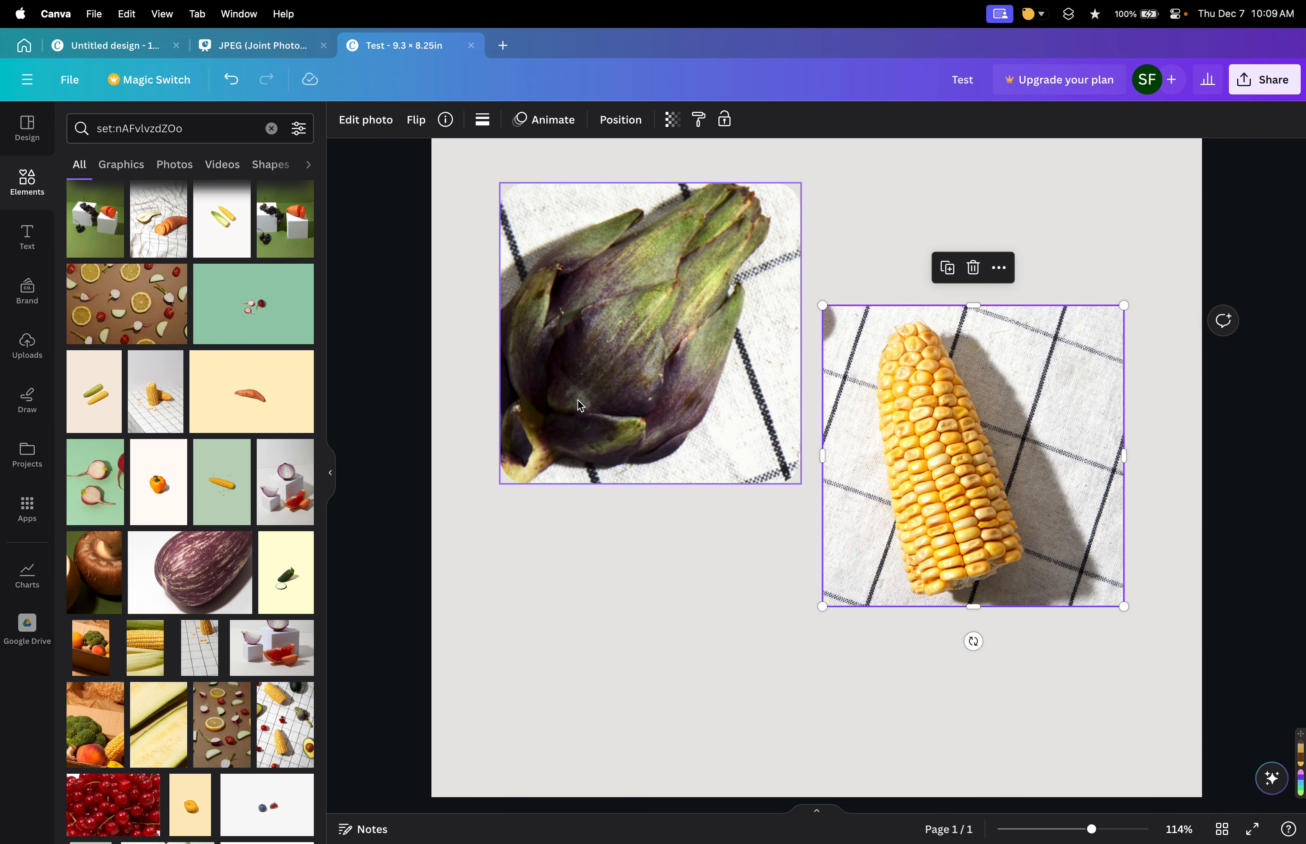
{"action": "scroll", "coordinate": [582, 419], "scroll_direction": "down", "scroll_amount": 1}
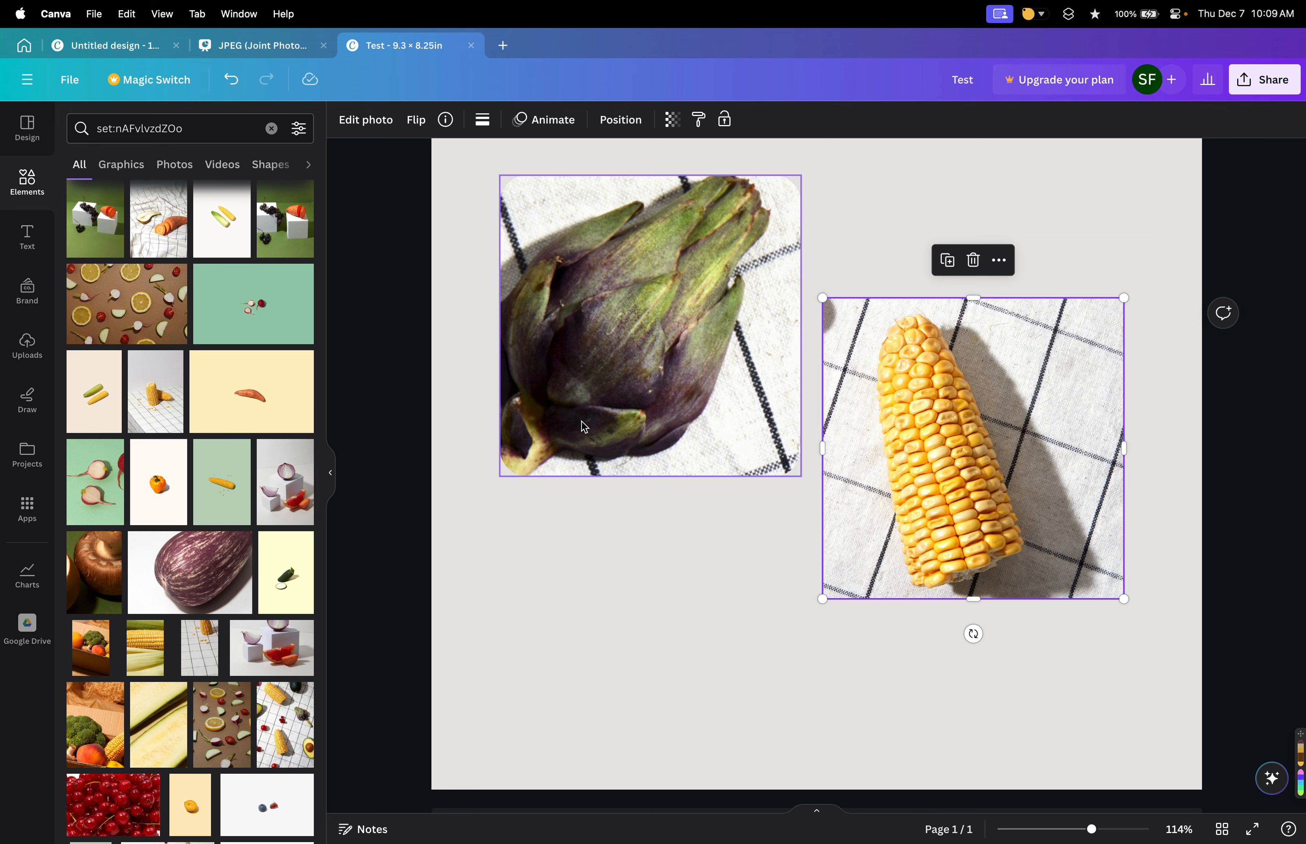
{"action": "scroll", "coordinate": [590, 455], "scroll_direction": "down", "scroll_amount": 2}
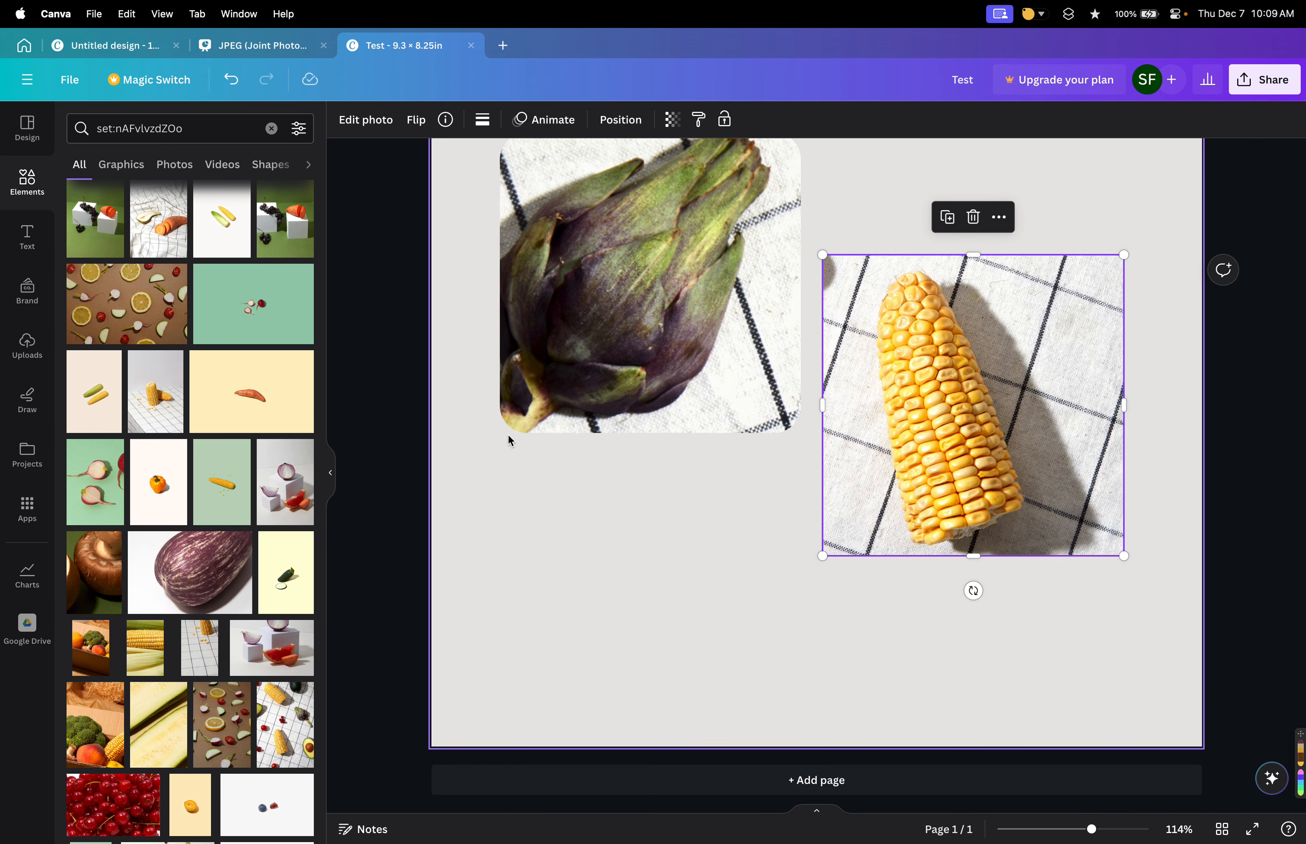
{"action": "scroll", "coordinate": [544, 384], "scroll_direction": "up", "scroll_amount": 3}
{"action": "scroll", "coordinate": [577, 326], "scroll_direction": "down", "scroll_amount": 5}
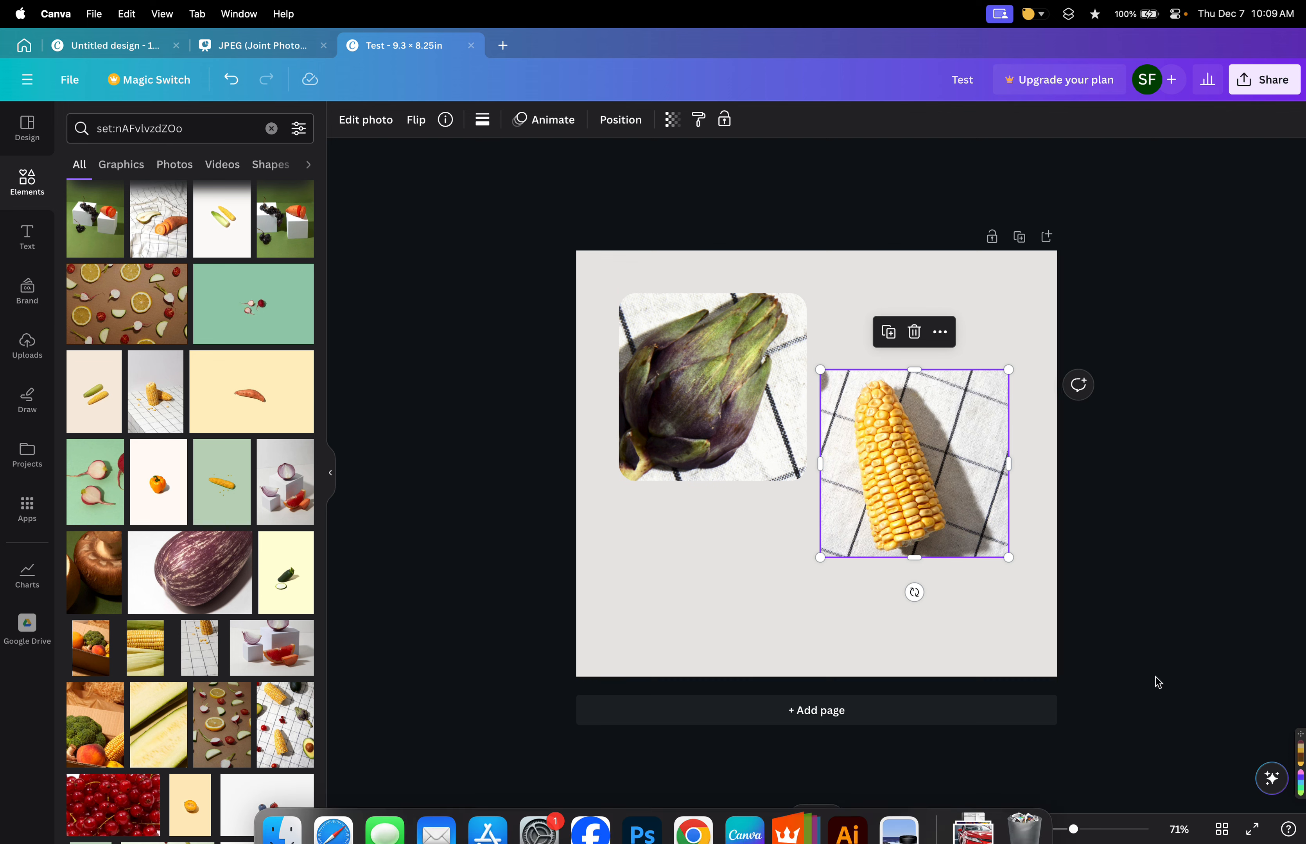
{"action": "left_click", "coordinate": [760, 580]}
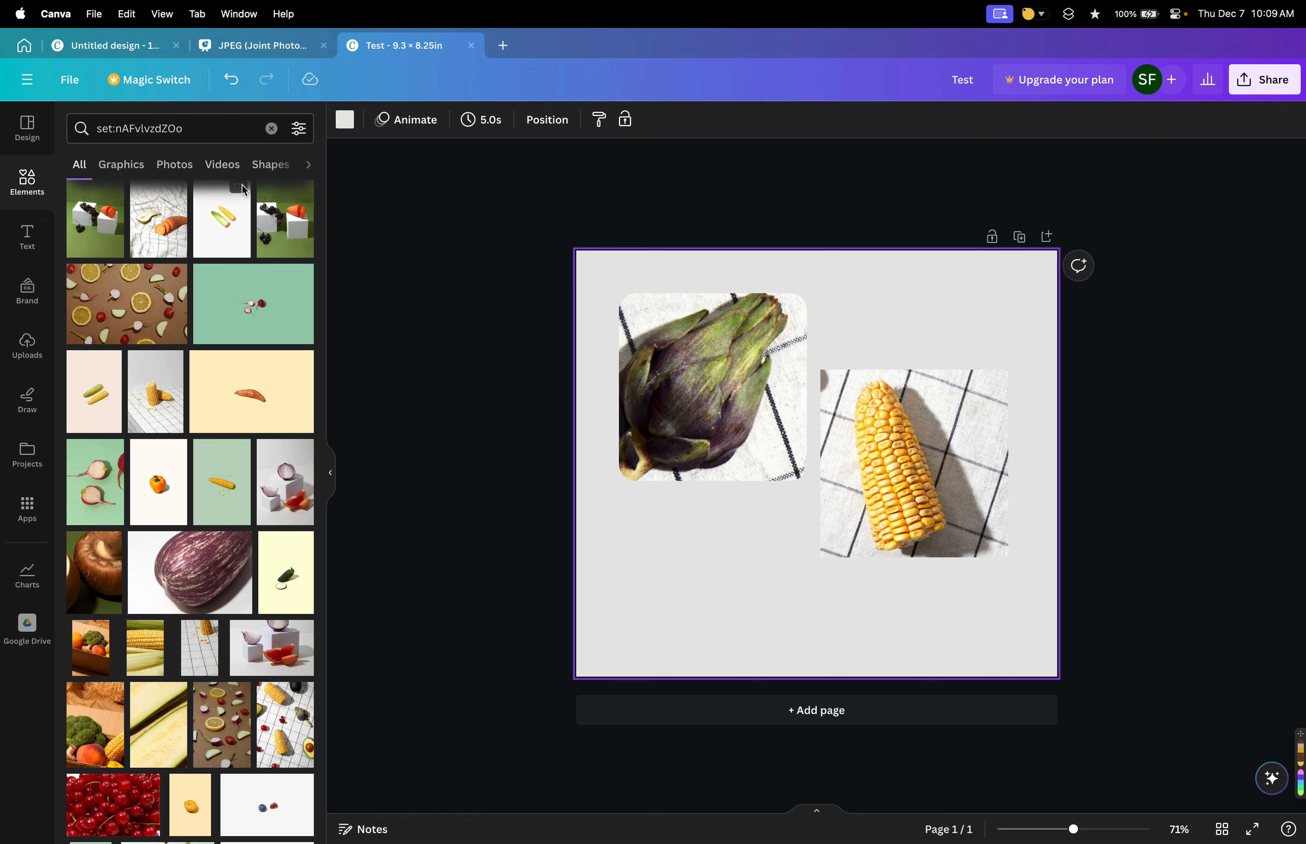
Browse the Design, Elements, Text and Brand panels for content to add.
{"action": "left_click", "coordinate": [27, 129]}
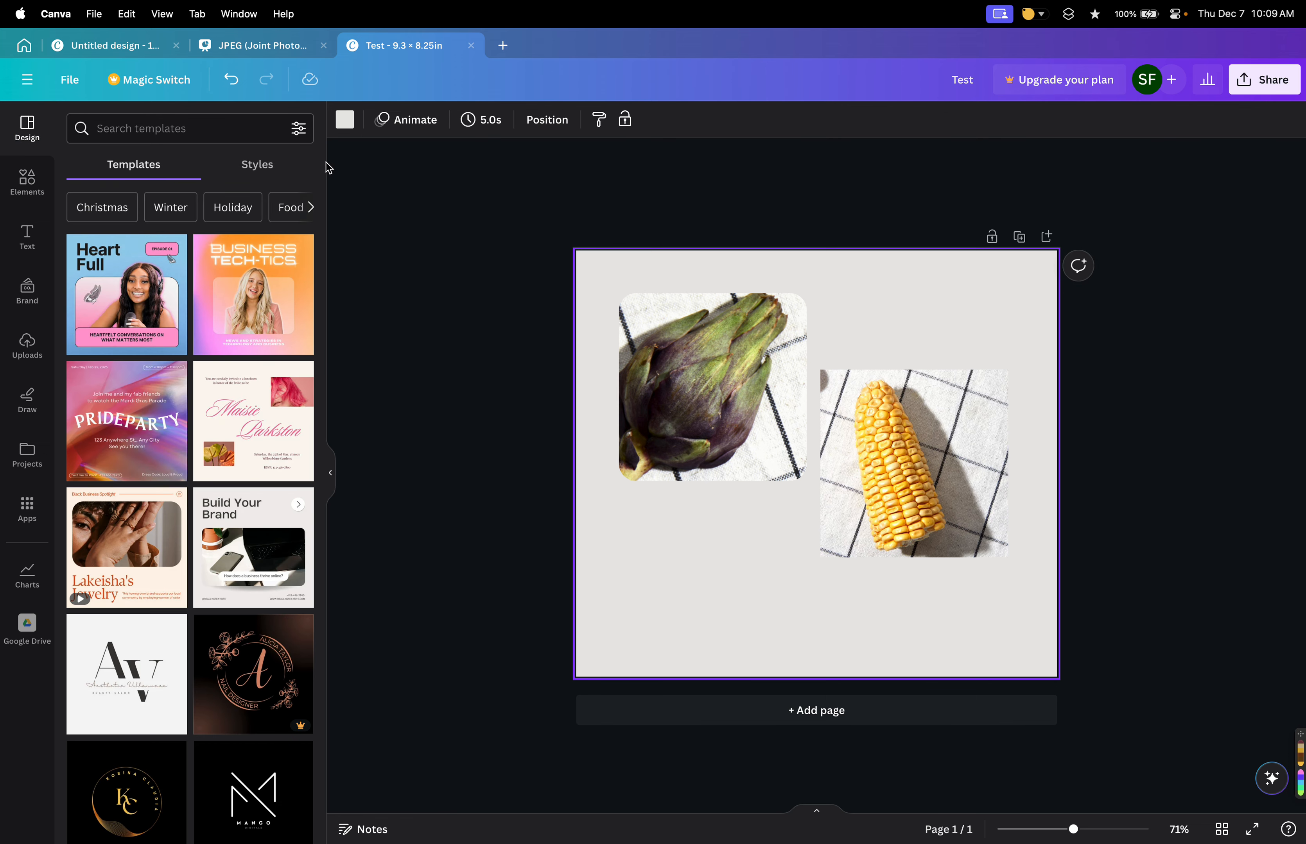
{"action": "left_click", "coordinate": [30, 181]}
{"action": "left_click", "coordinate": [42, 240]}
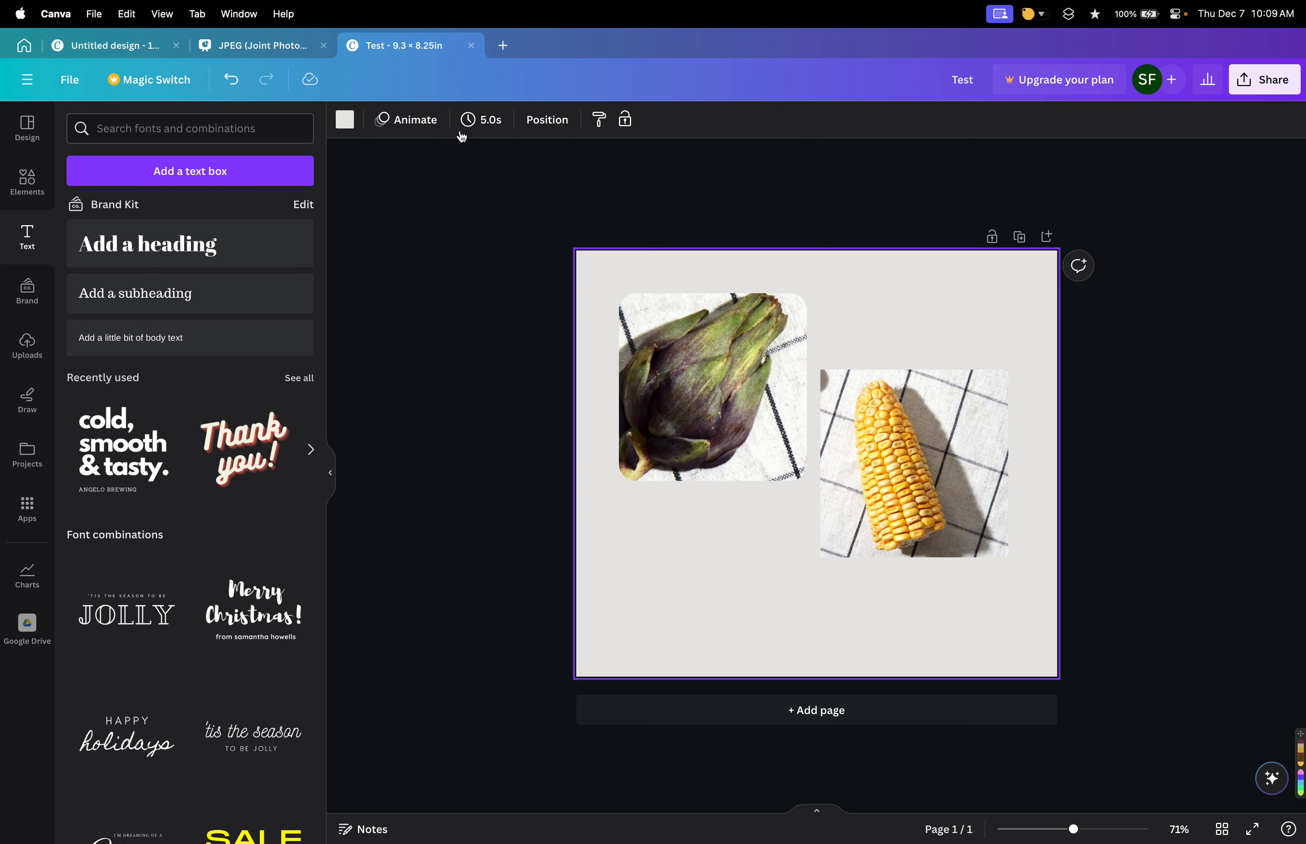
{"action": "left_click", "coordinate": [27, 290]}
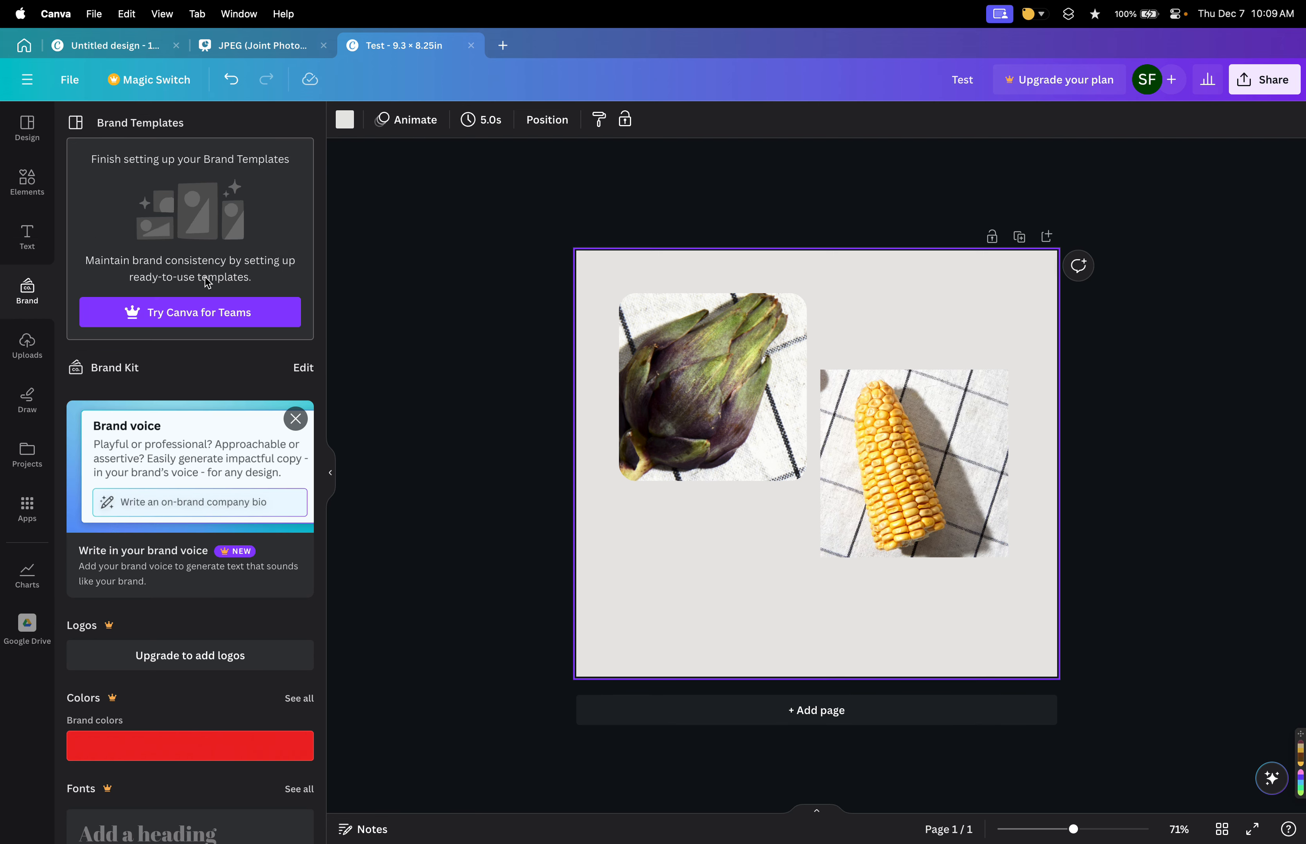
{"action": "left_click", "coordinate": [27, 127]}
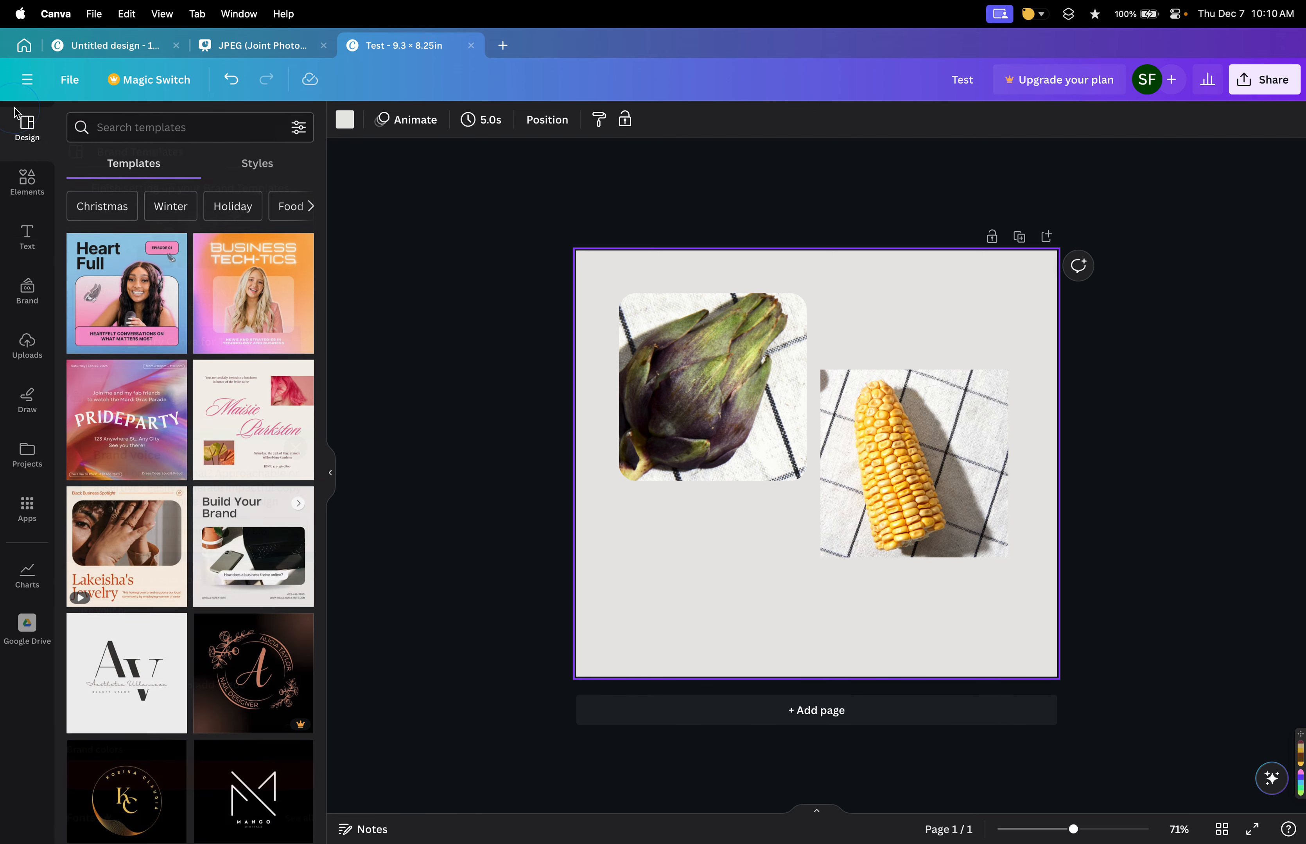